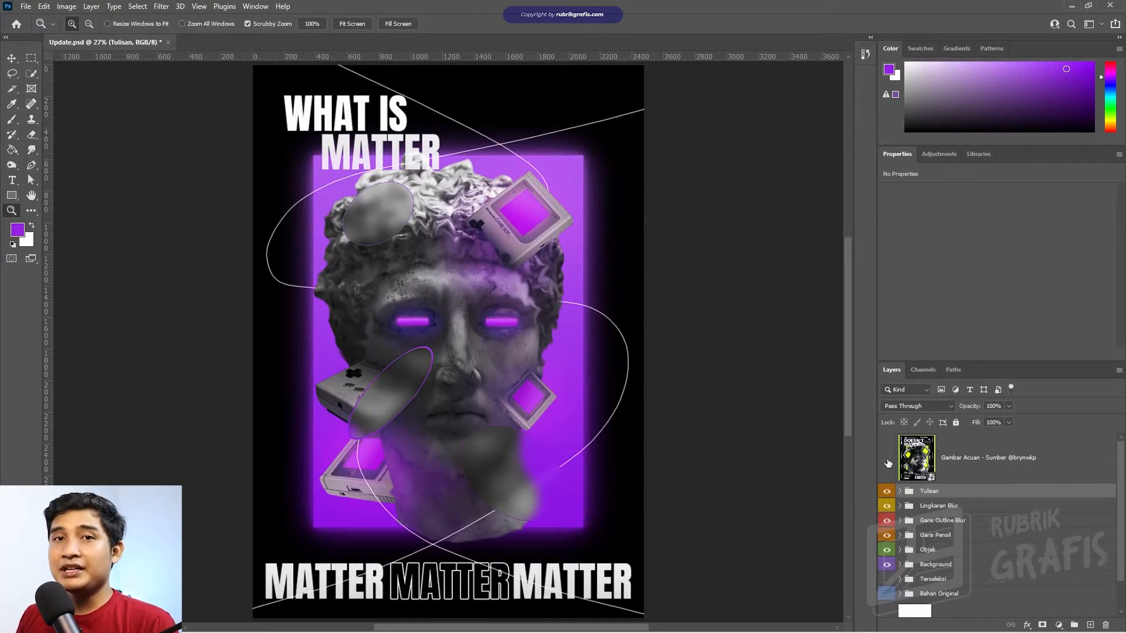
- Compare the finished poster with the Gambar Acuan reference image by showing and hiding the reference layer
click(887, 459)
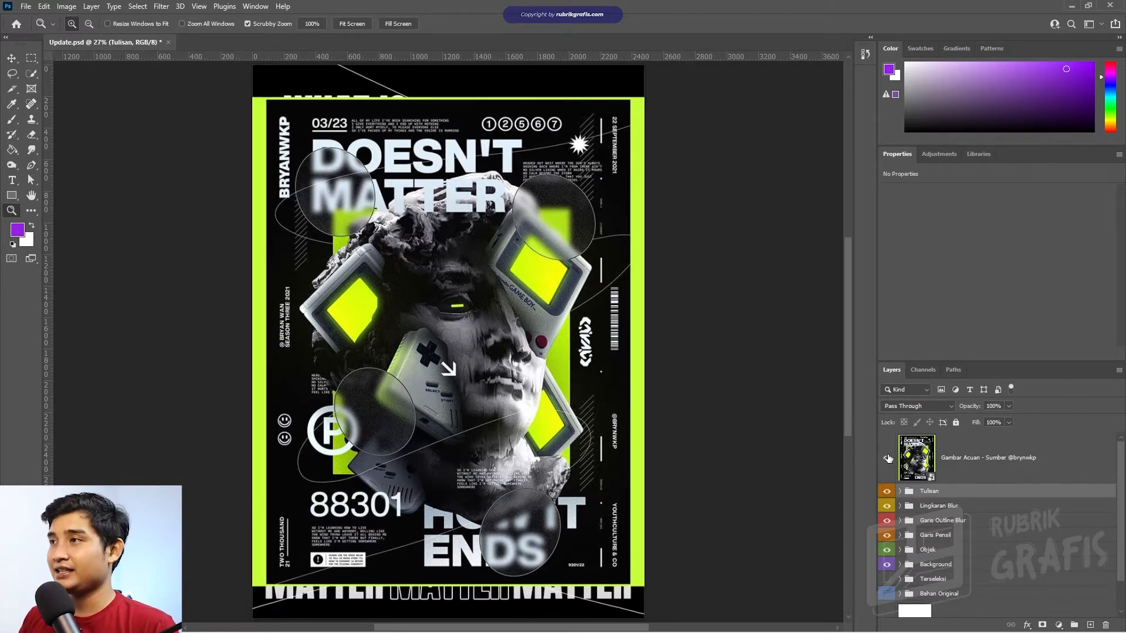
click(886, 458)
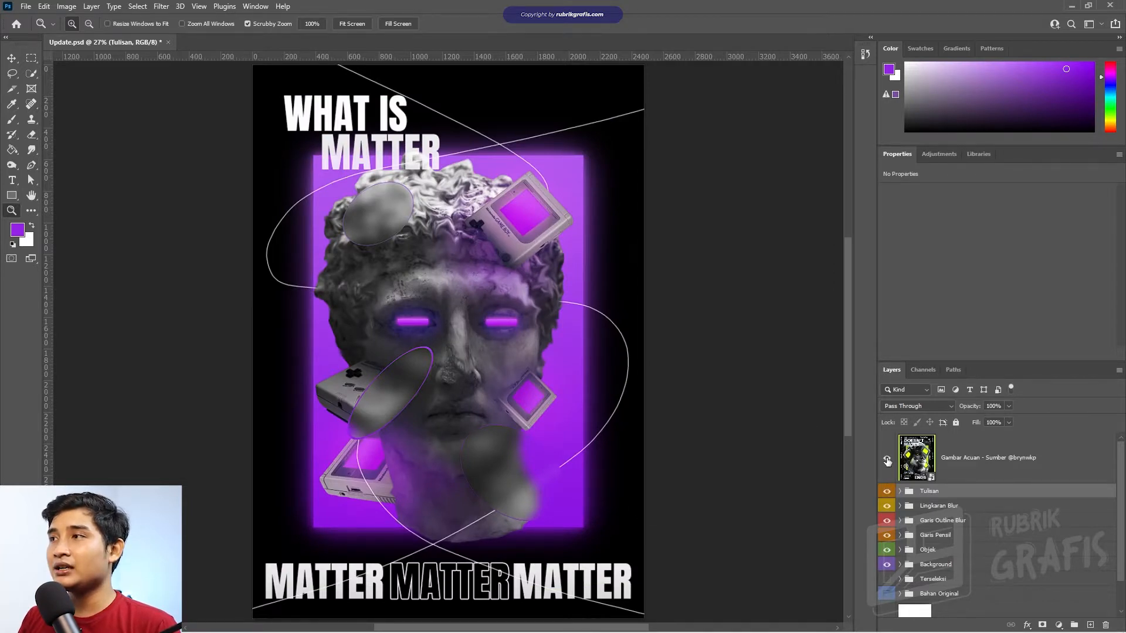
click(887, 461)
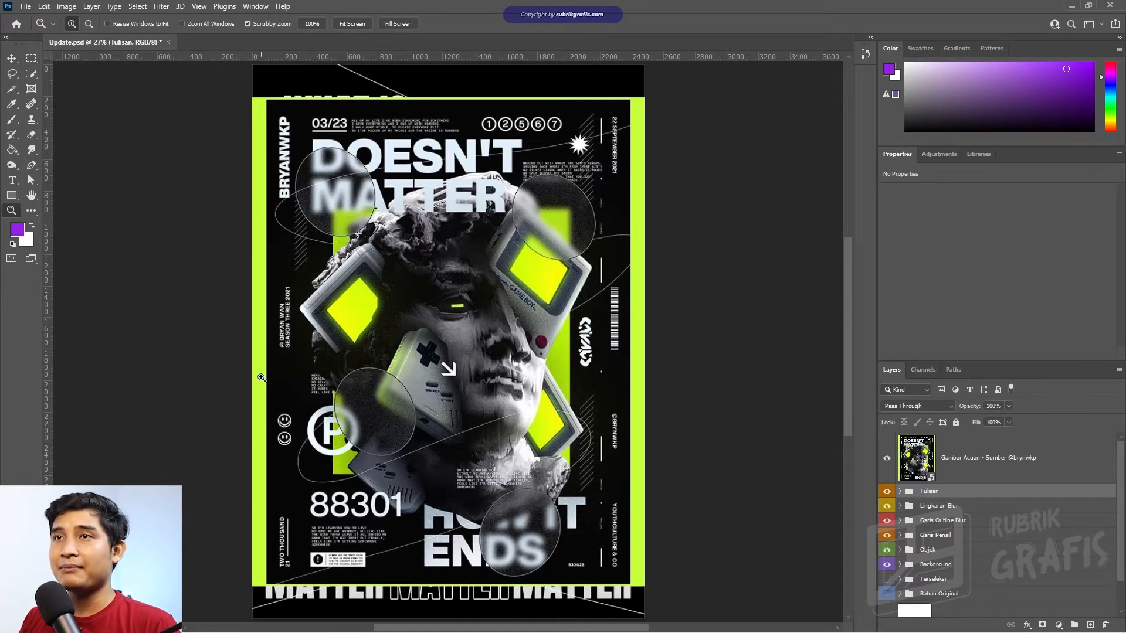
click(886, 458)
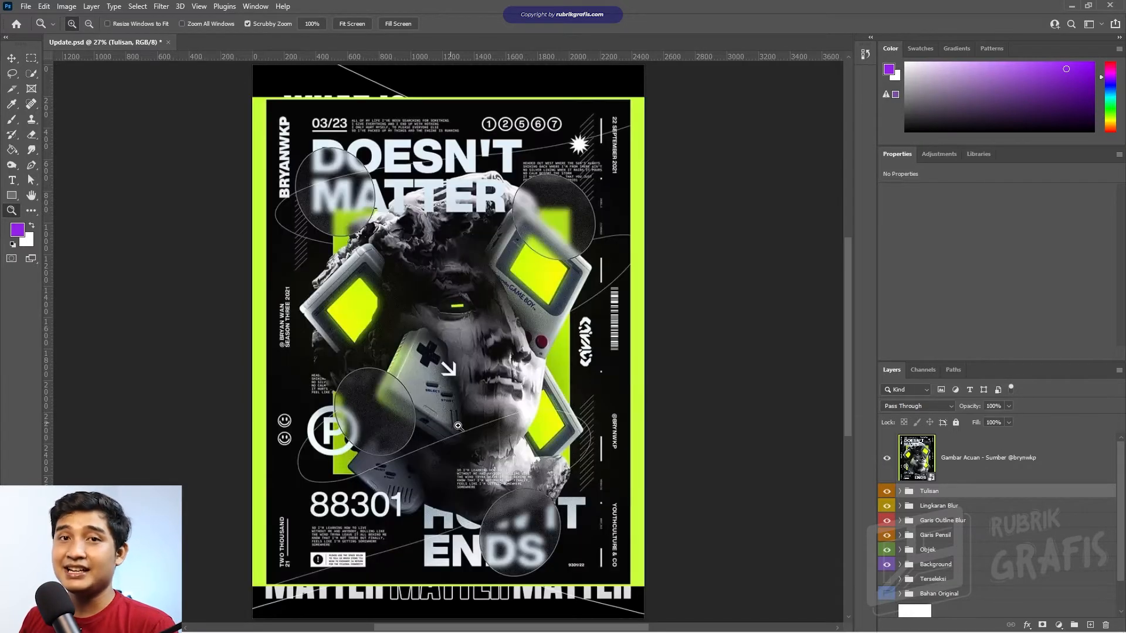
click(886, 458)
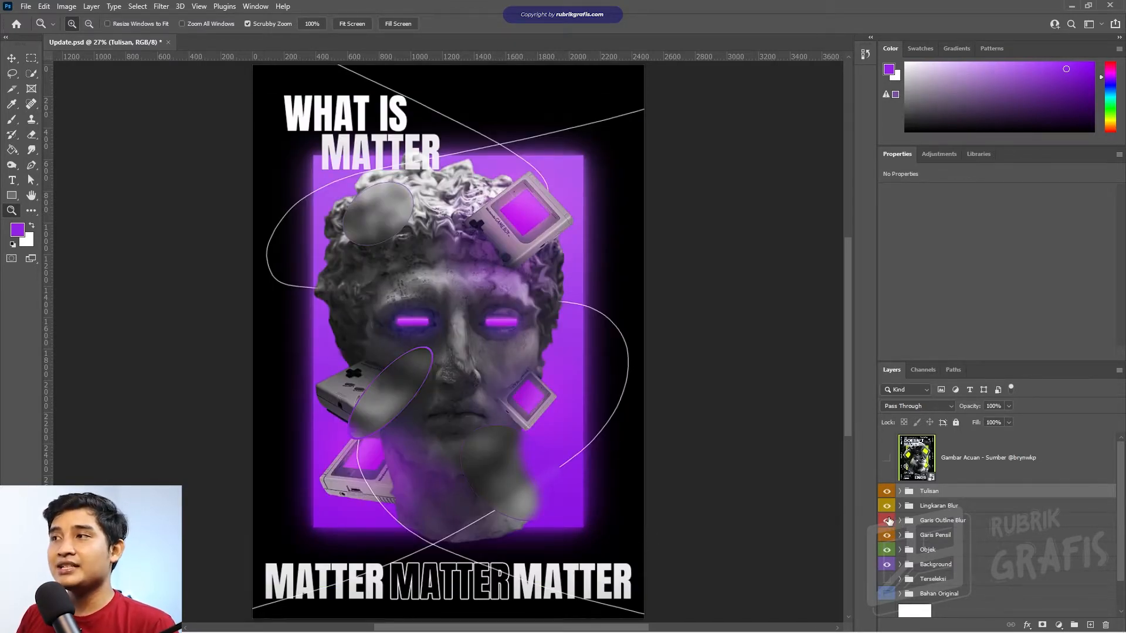
- Examine how the poster is built up by hiding and re-showing the Tulisan, Lingkaran Blur, Garis Outline Blur, Garis Pensil and Objek groups
drag(887, 540, 887, 497)
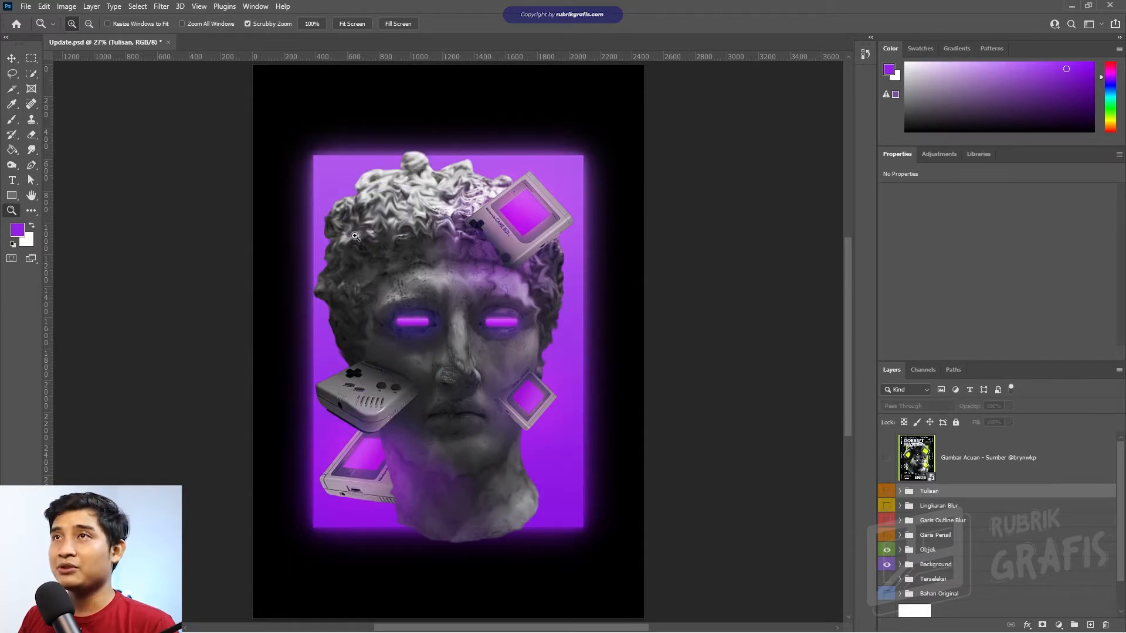
click(886, 550)
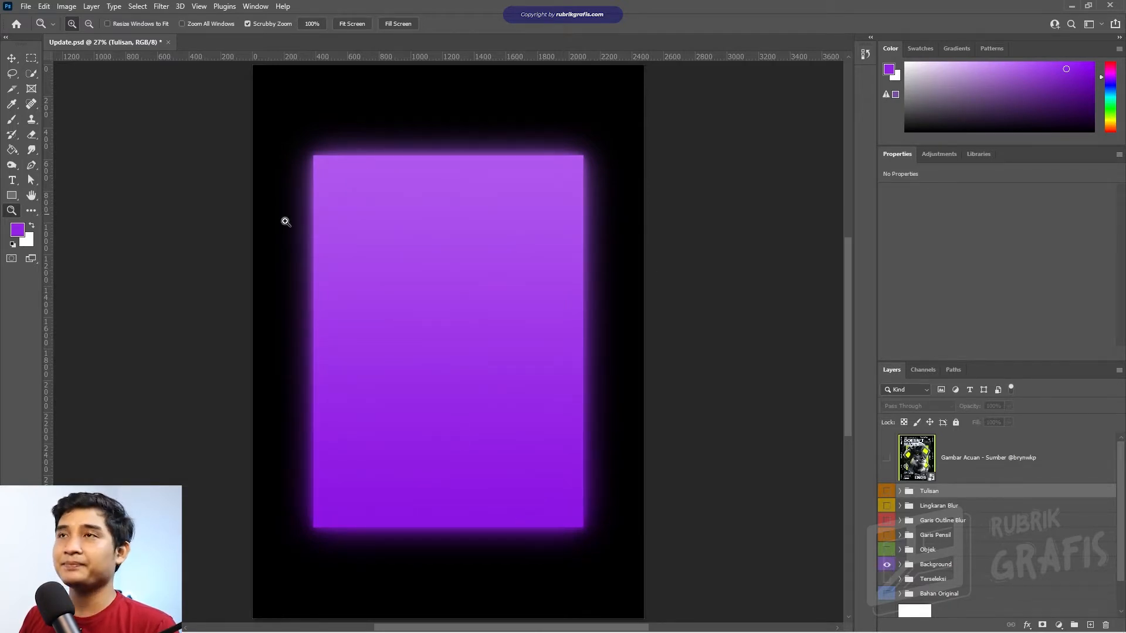
click(887, 550)
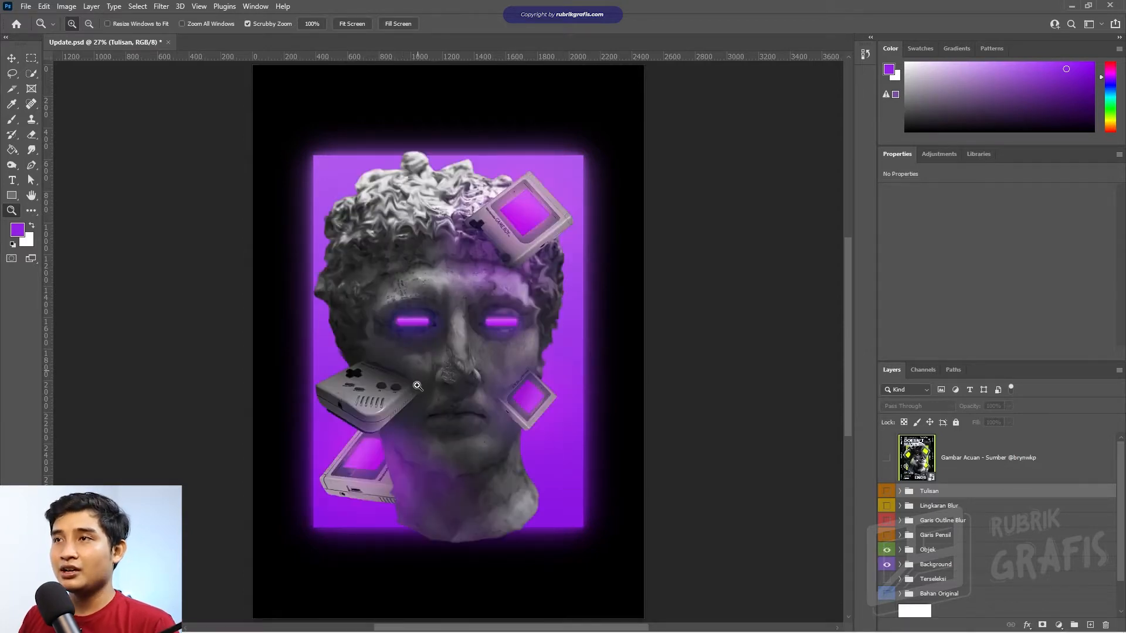
click(885, 522)
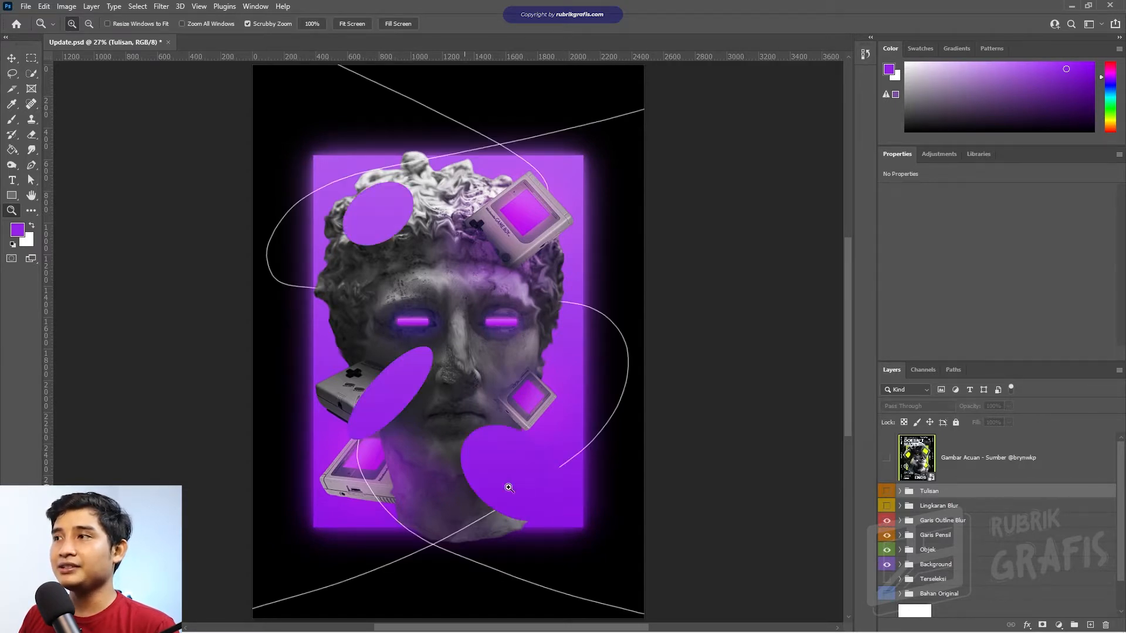
click(887, 521)
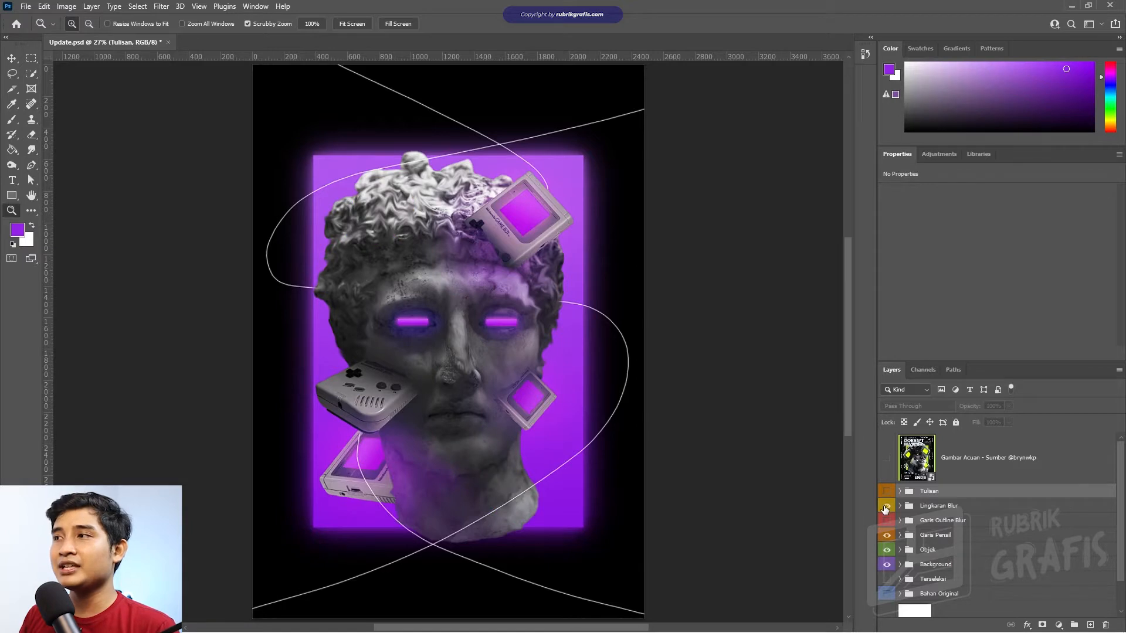
click(886, 507)
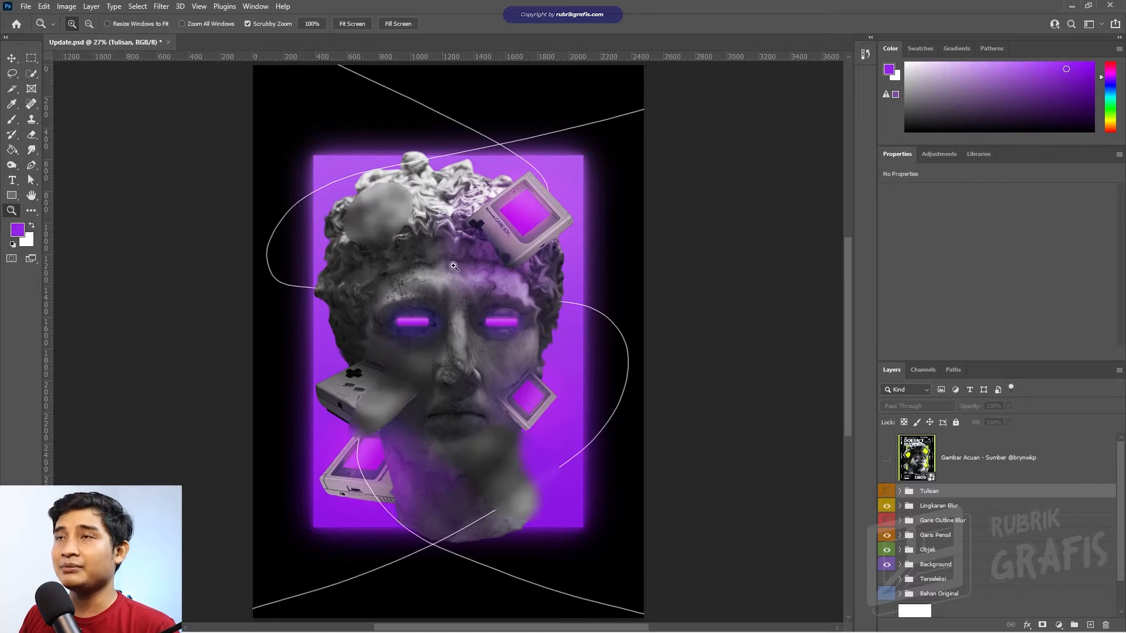
click(886, 521)
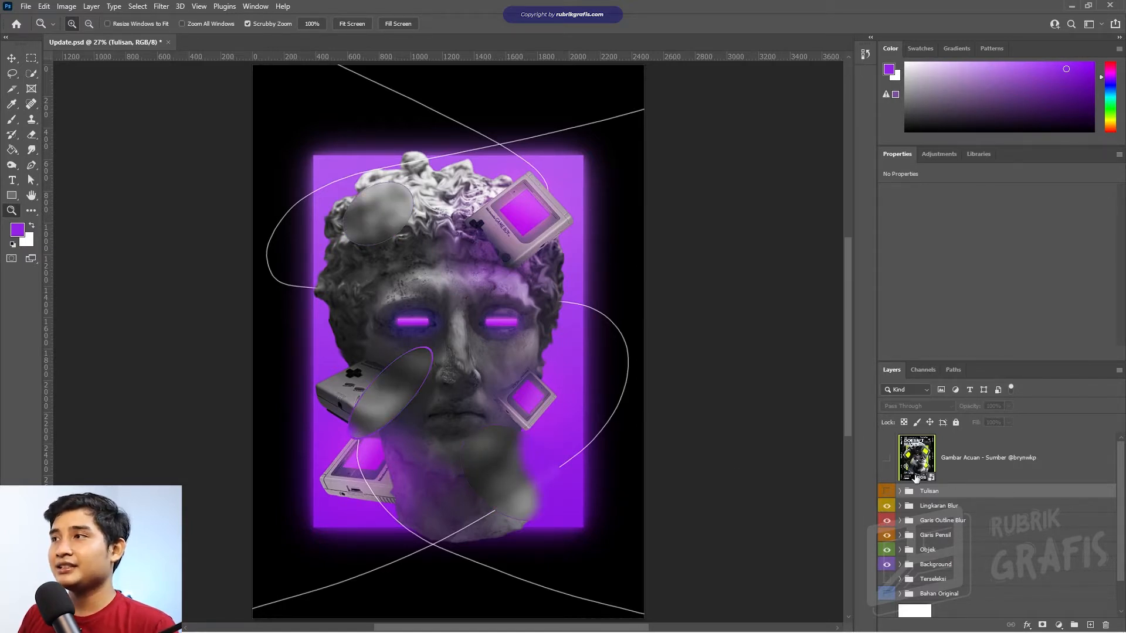
click(887, 491)
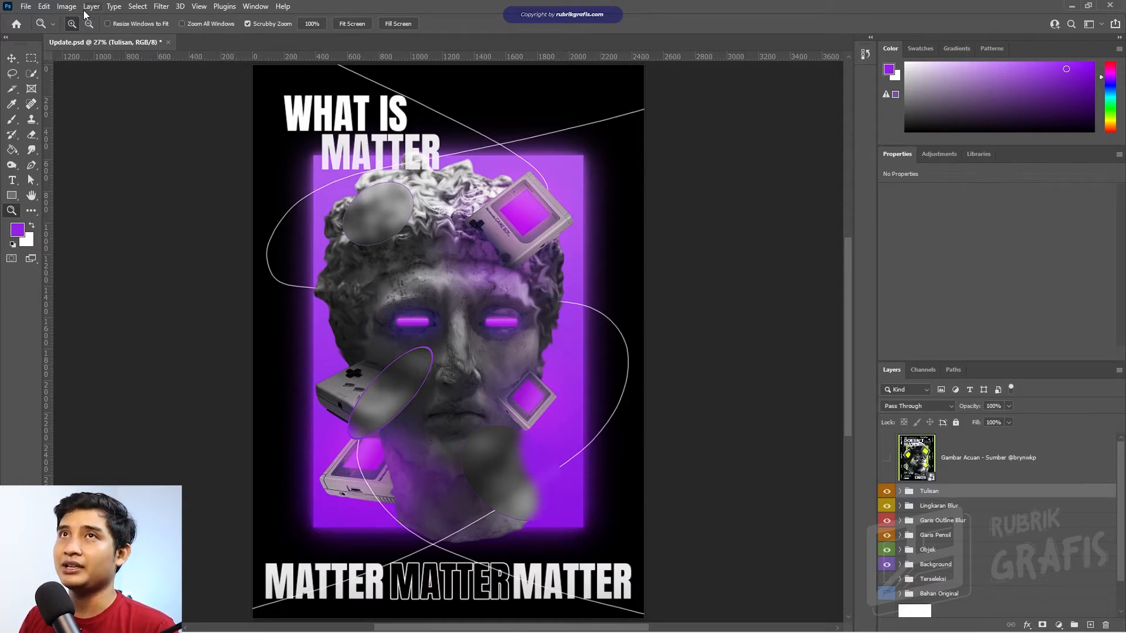
- Create a new A4 document of 210 x 297 mm at 300 pixels/inch in RGB Color with a white background
click(26, 7)
click(41, 19)
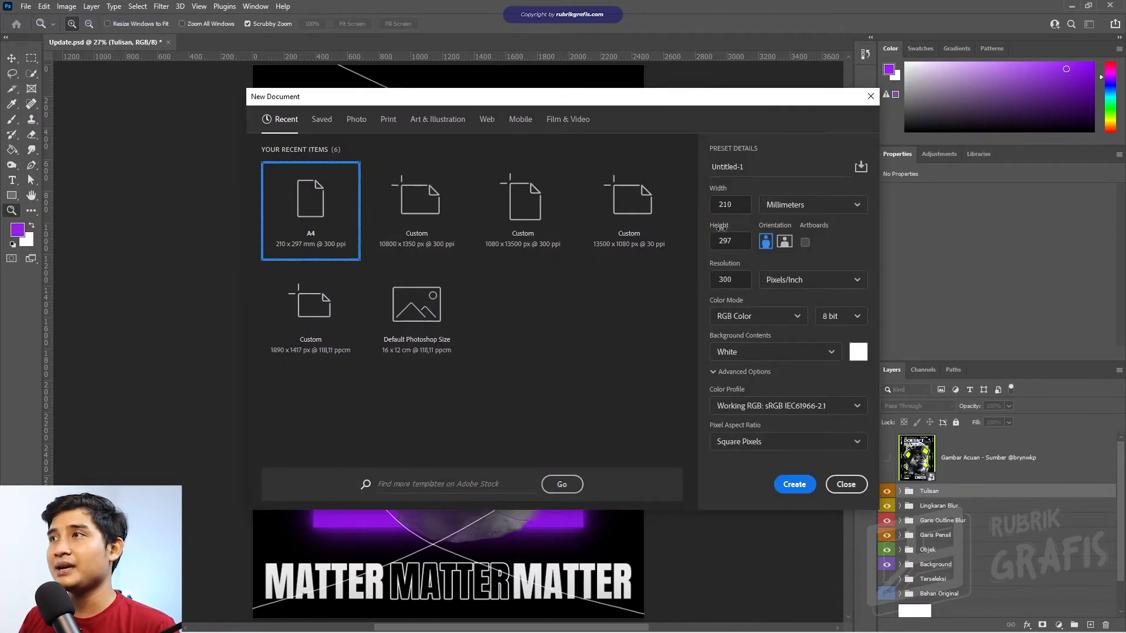
click(794, 484)
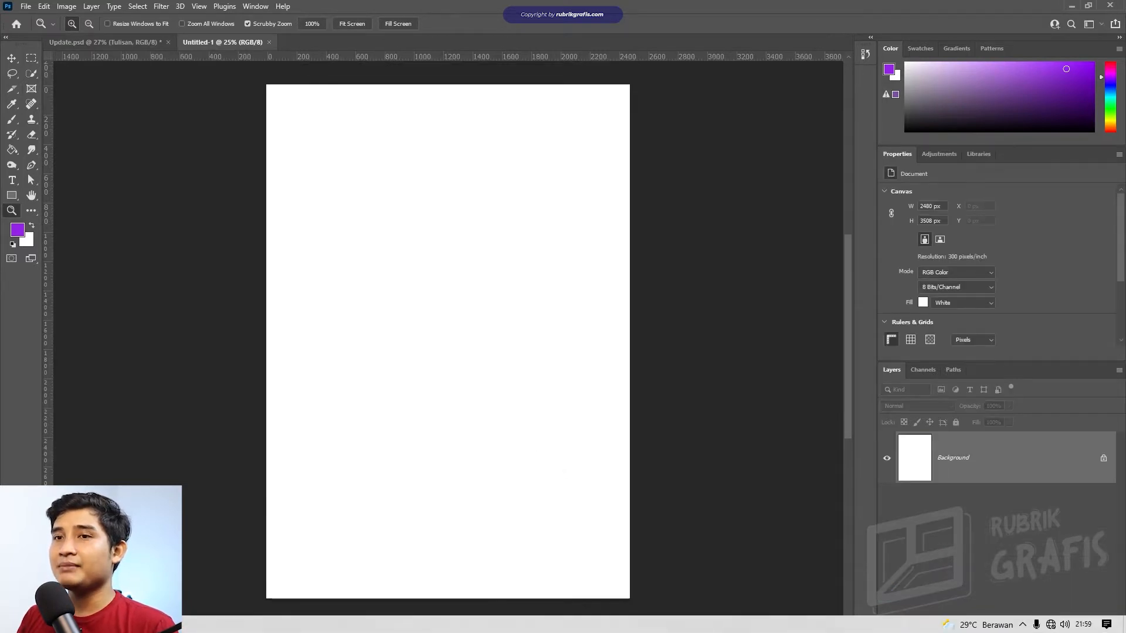
- Place the statue head photo and the Game Boy images 1200px-Game-Boy-FL, Nintendo_Gameboy2 and original-gameboy-hero in the new document at their default sizes
click(158, 625)
drag(658, 360, 46, 156)
drag(170, 172, 394, 402)
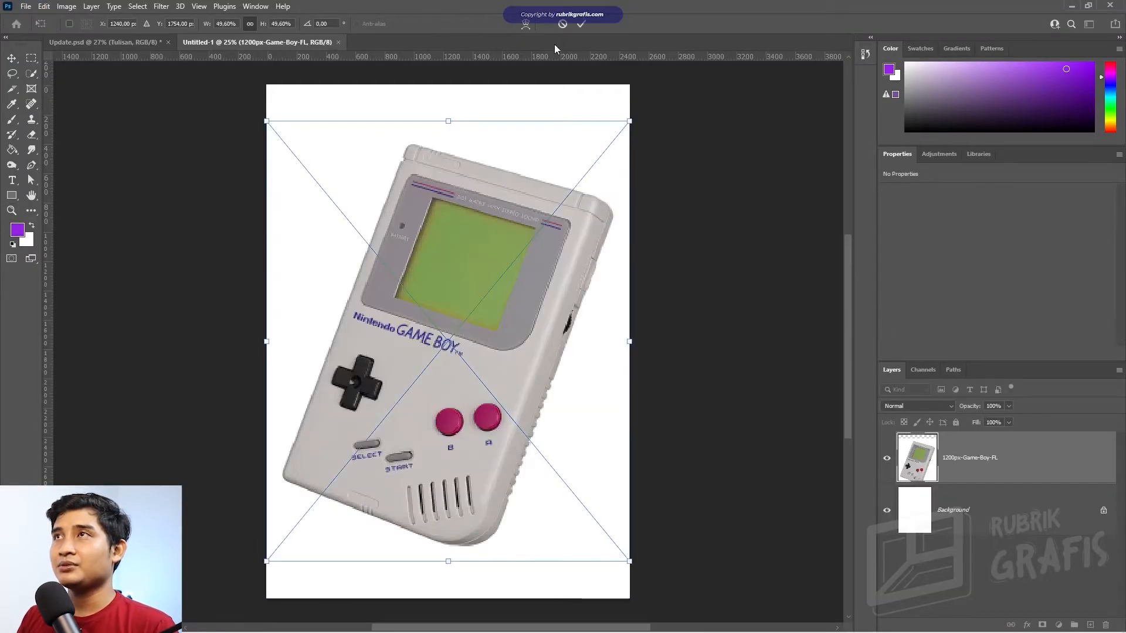
click(581, 23)
click(580, 24)
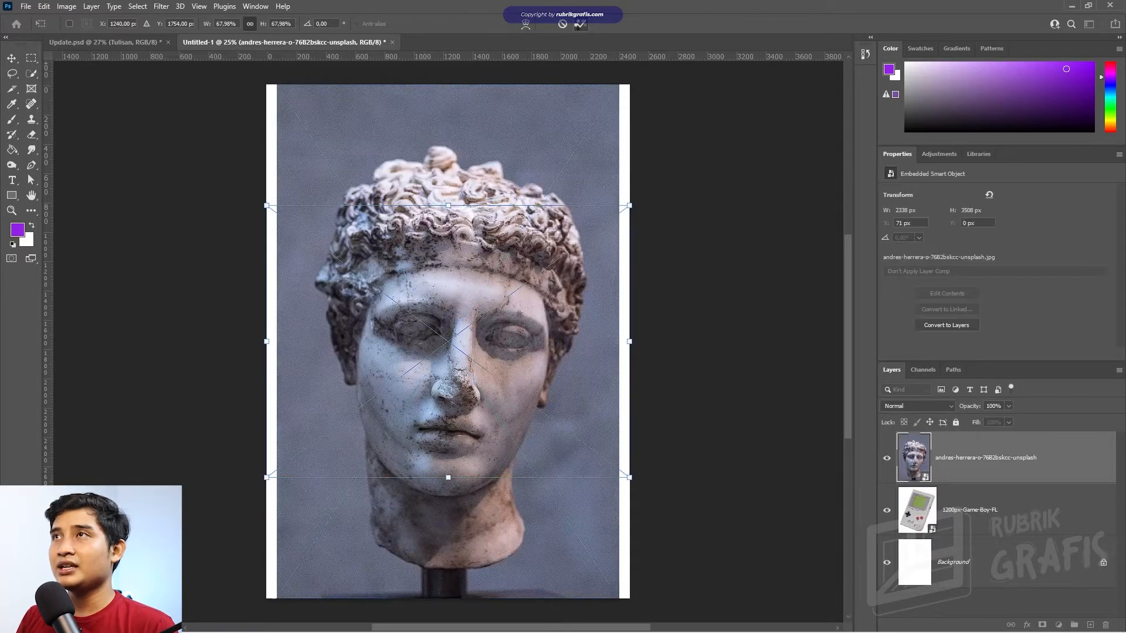
click(581, 25)
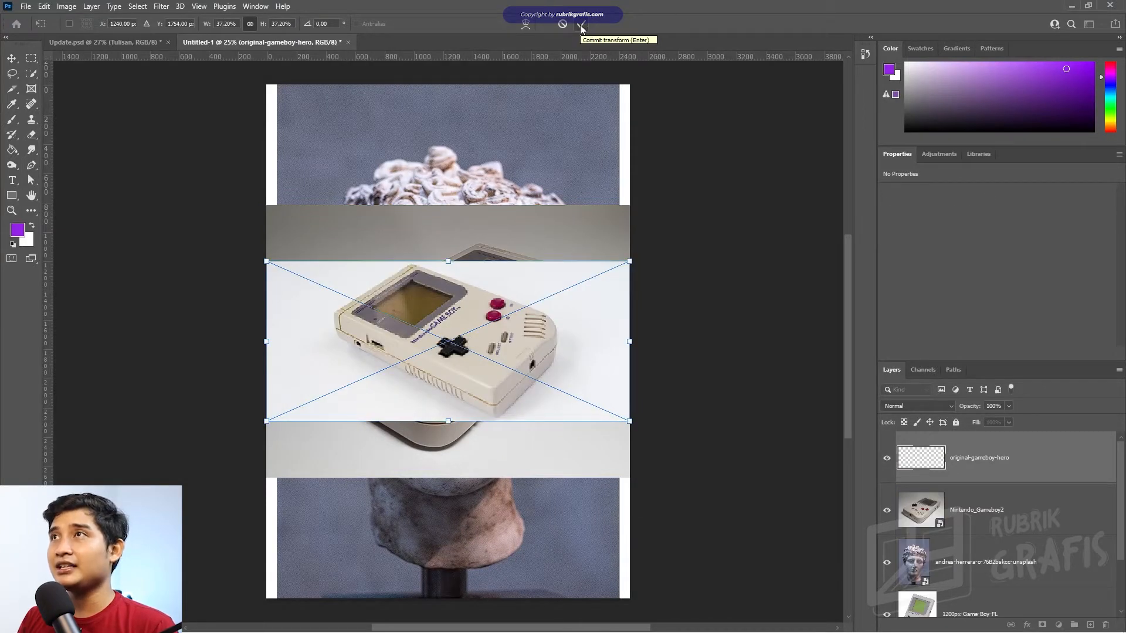
click(581, 24)
key(z)
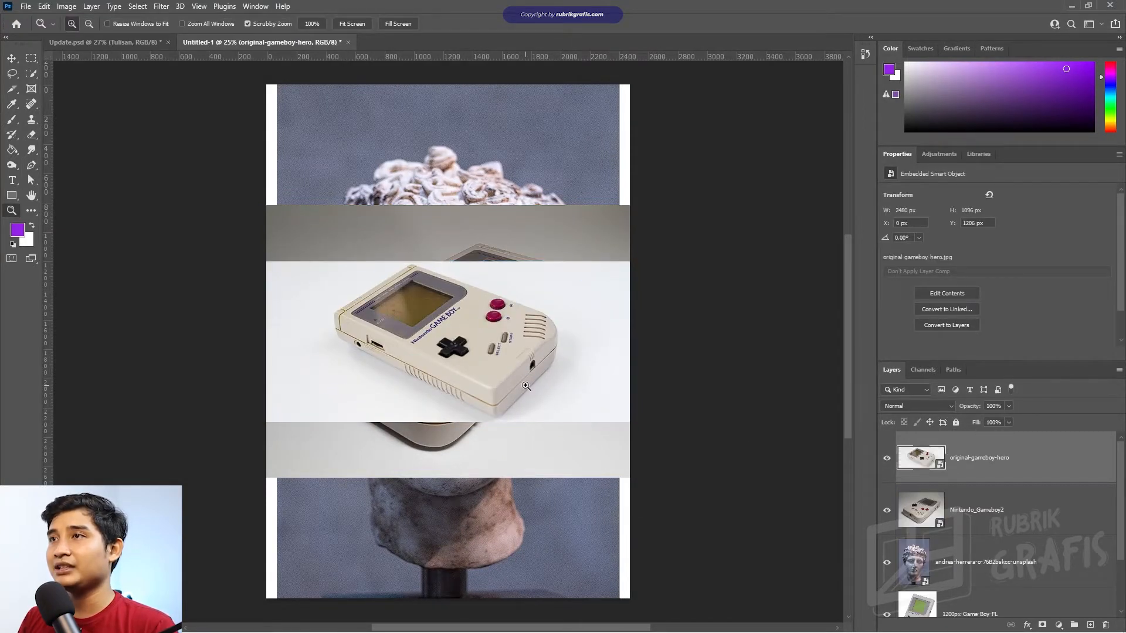
key(v)
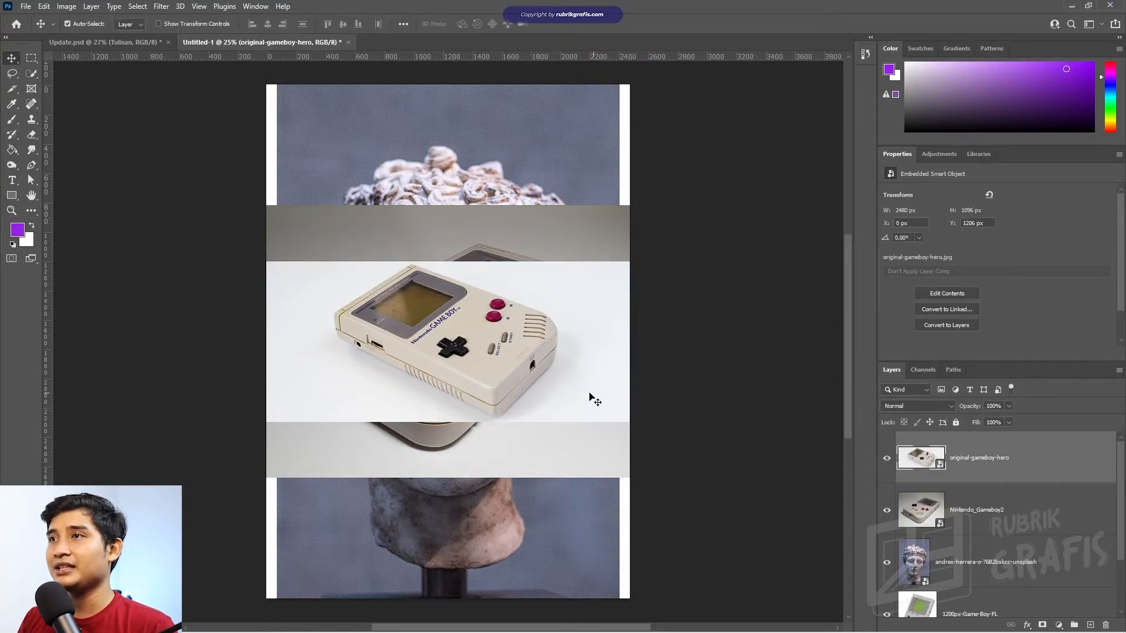
click(151, 43)
click(305, 39)
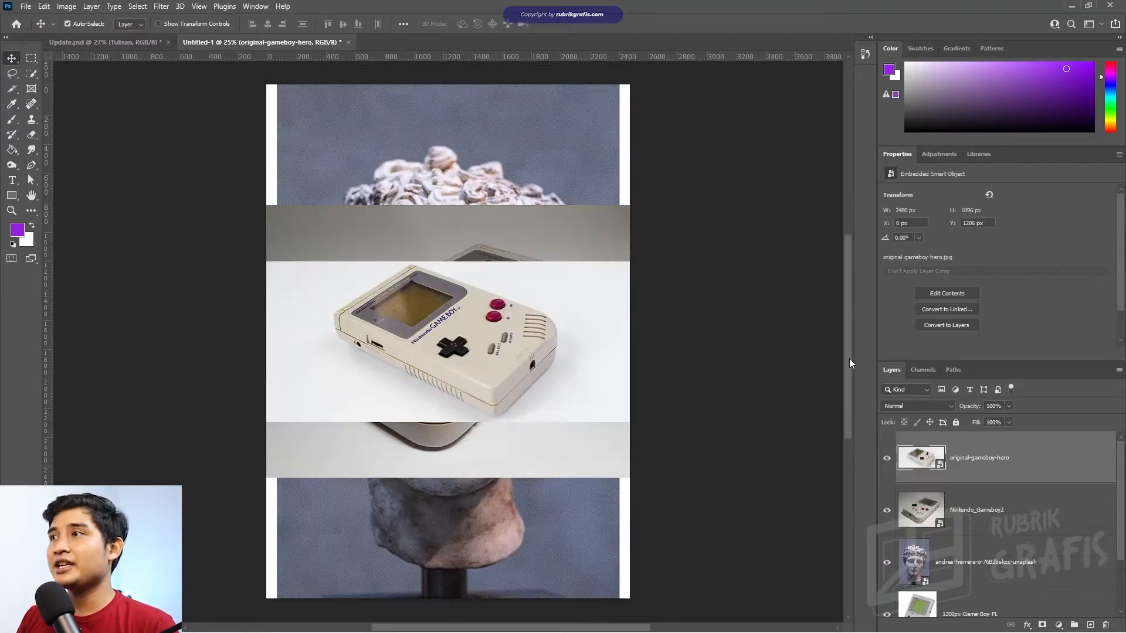
- Add a Solid Color fill layer in black (000000) directly above the 1200px-Game-Boy-FL layer
click(1017, 556)
scroll(1014, 557, down, 2)
click(1009, 554)
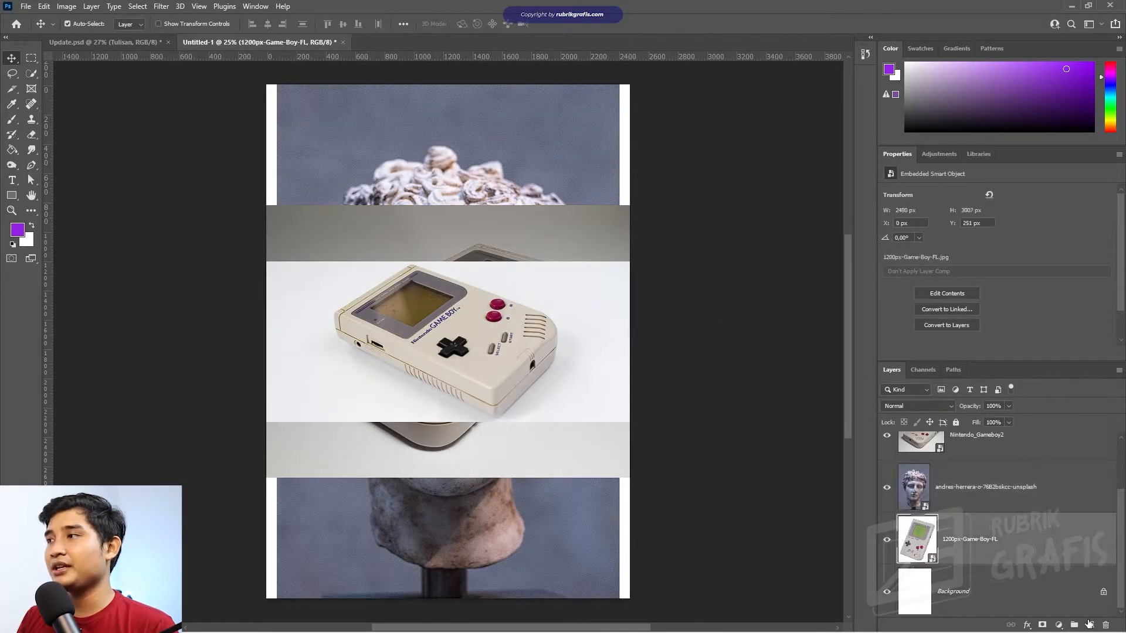
click(1058, 625)
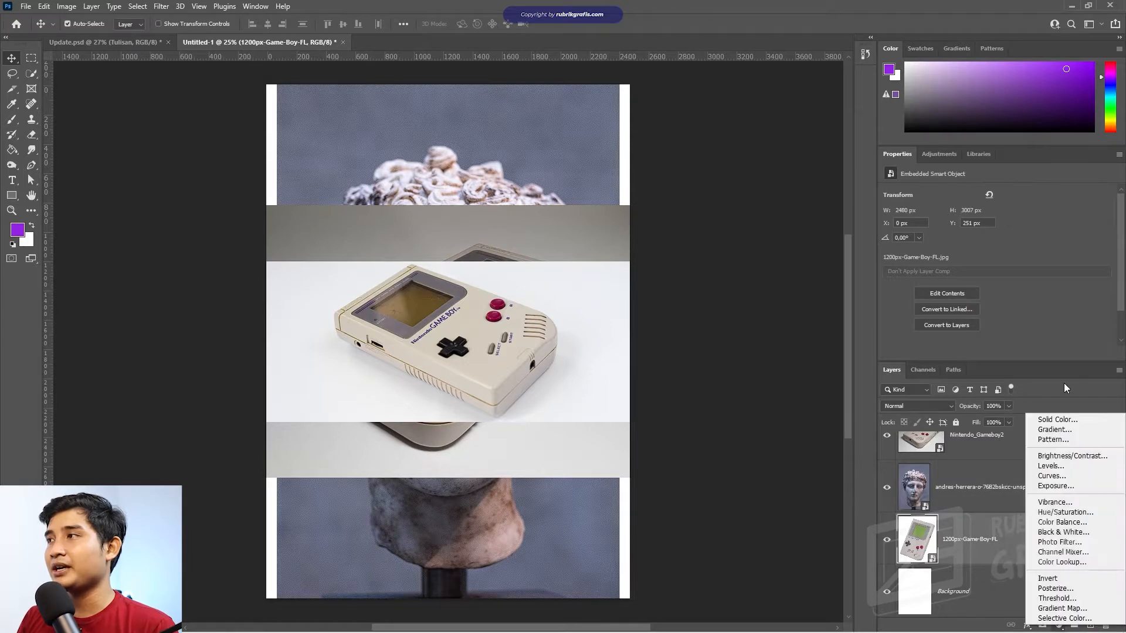
click(1057, 420)
drag(706, 422, 623, 544)
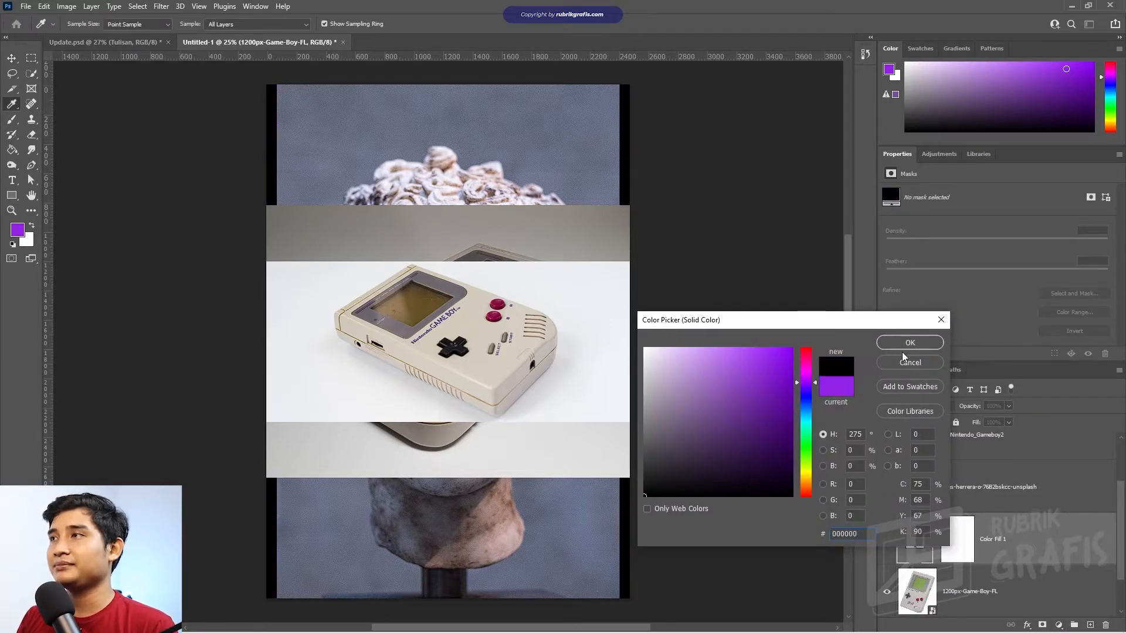
click(909, 342)
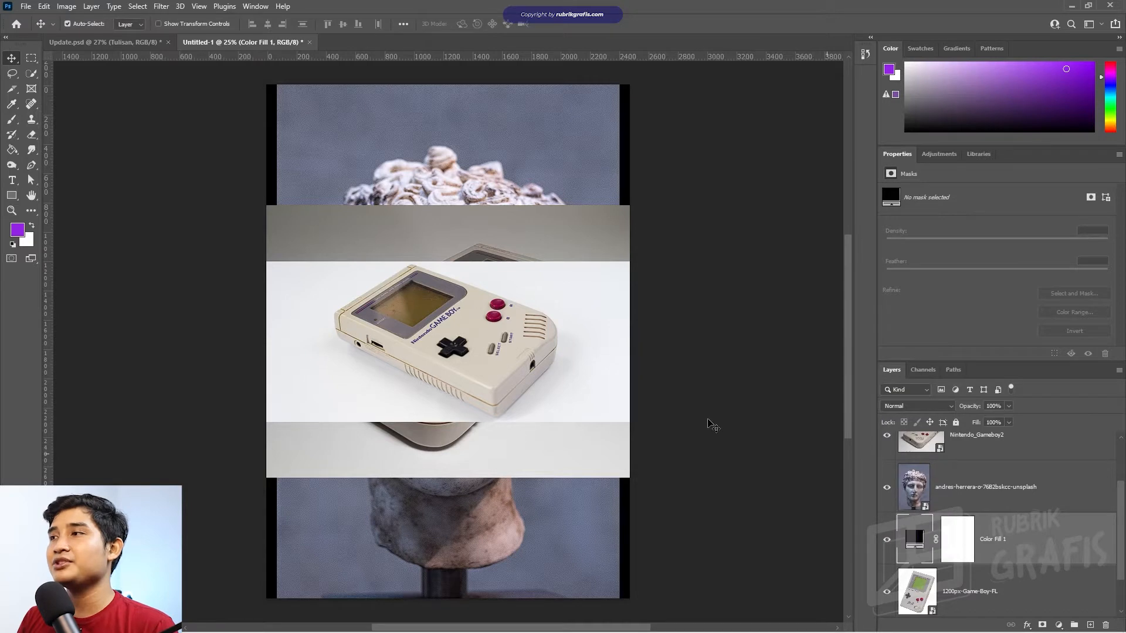
- Draw a vertical rectangle shape of about 1614 x 2466 px in the middle of the canvas and bring it to the top of the layer stack
click(12, 195)
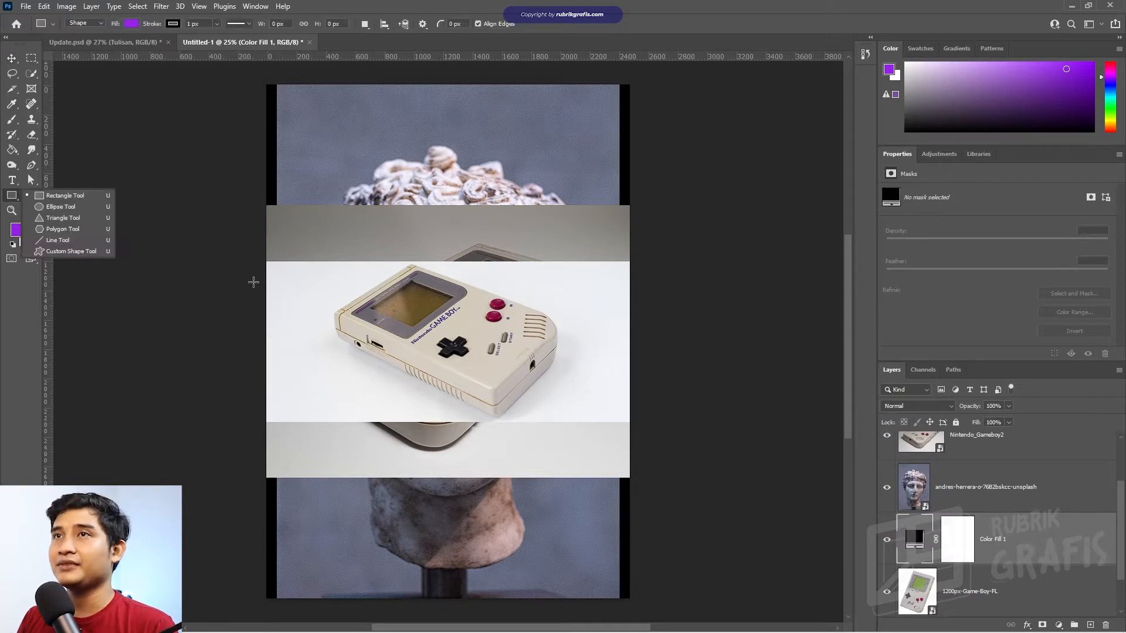
click(68, 195)
drag(324, 169, 561, 529)
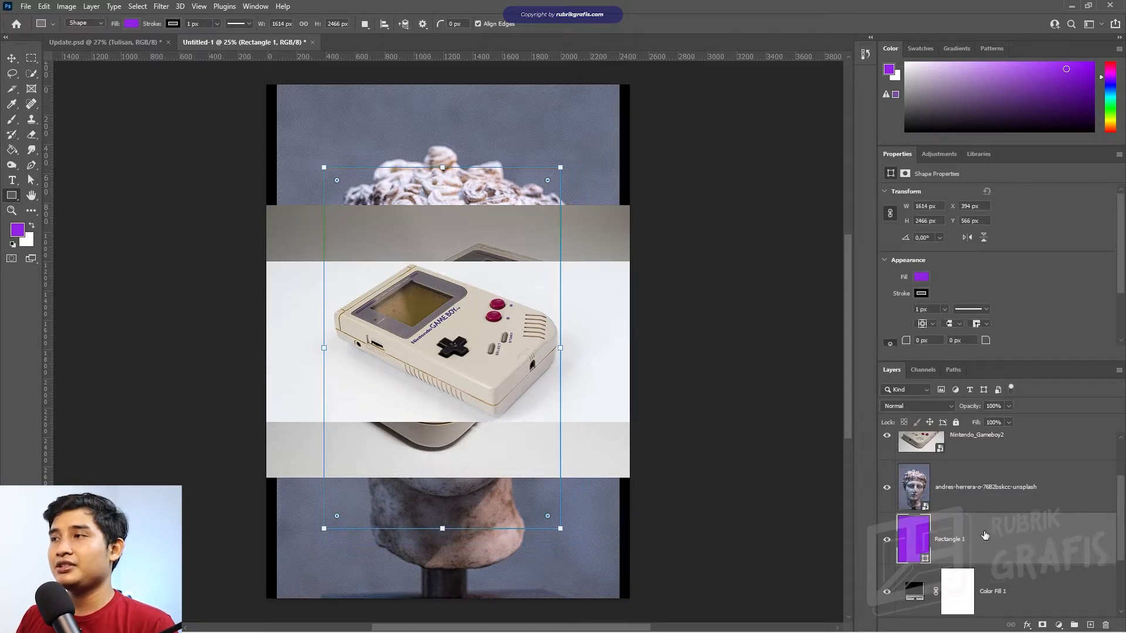
key(ctrl+shift+bracketright)
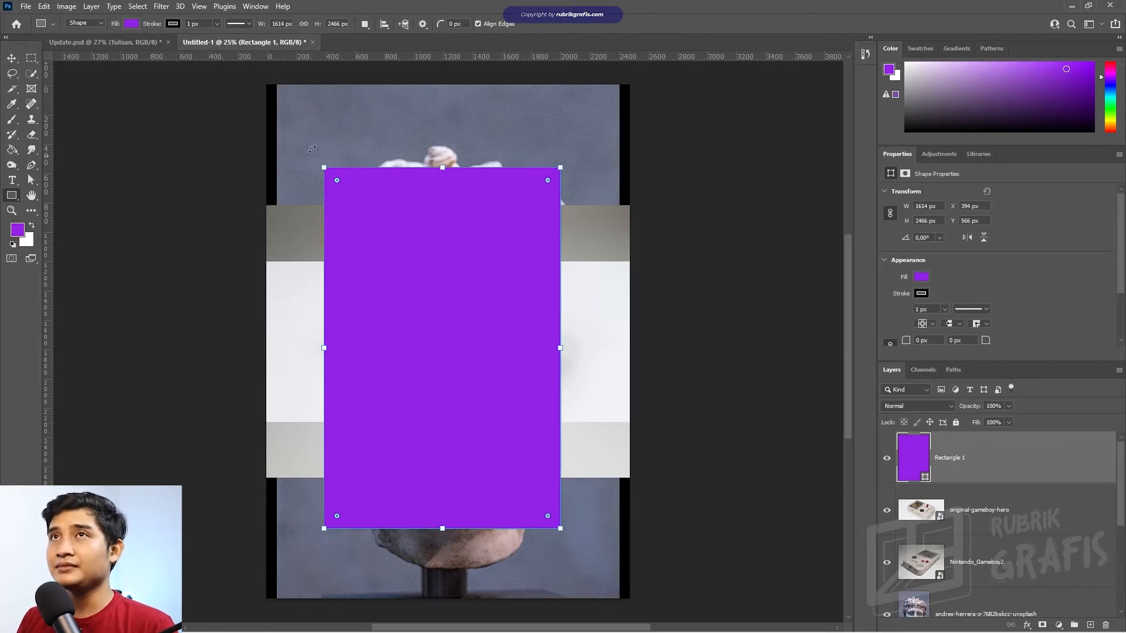
- Fill the rectangle with the saved purple gradient preset below the Neutrals group as a linear gradient
click(130, 24)
click(105, 45)
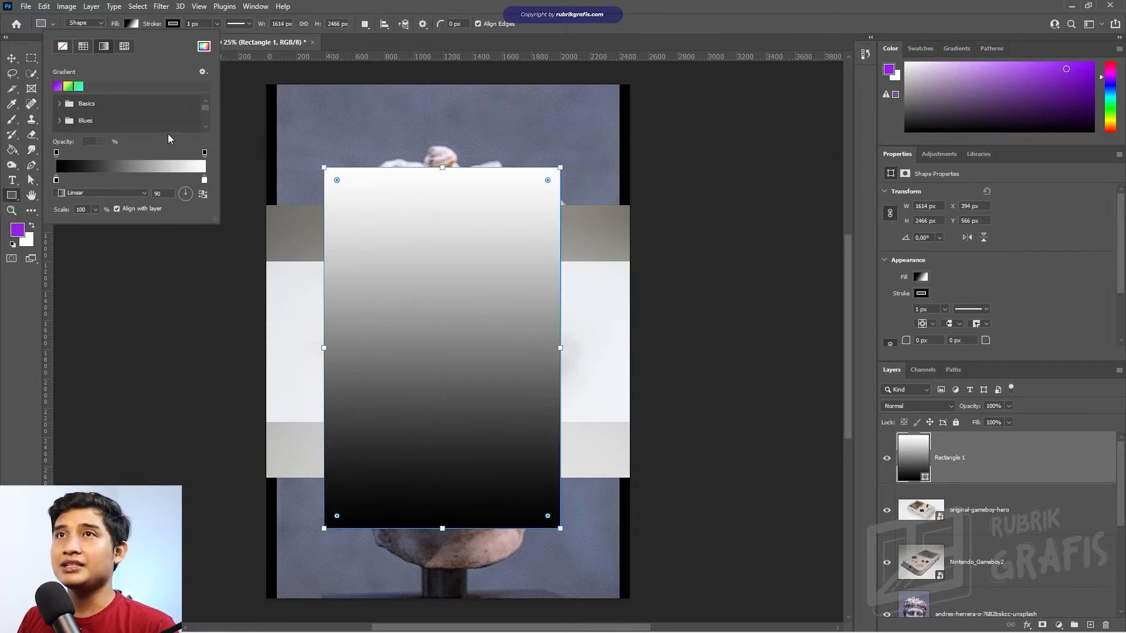
scroll(140, 122, down, 5)
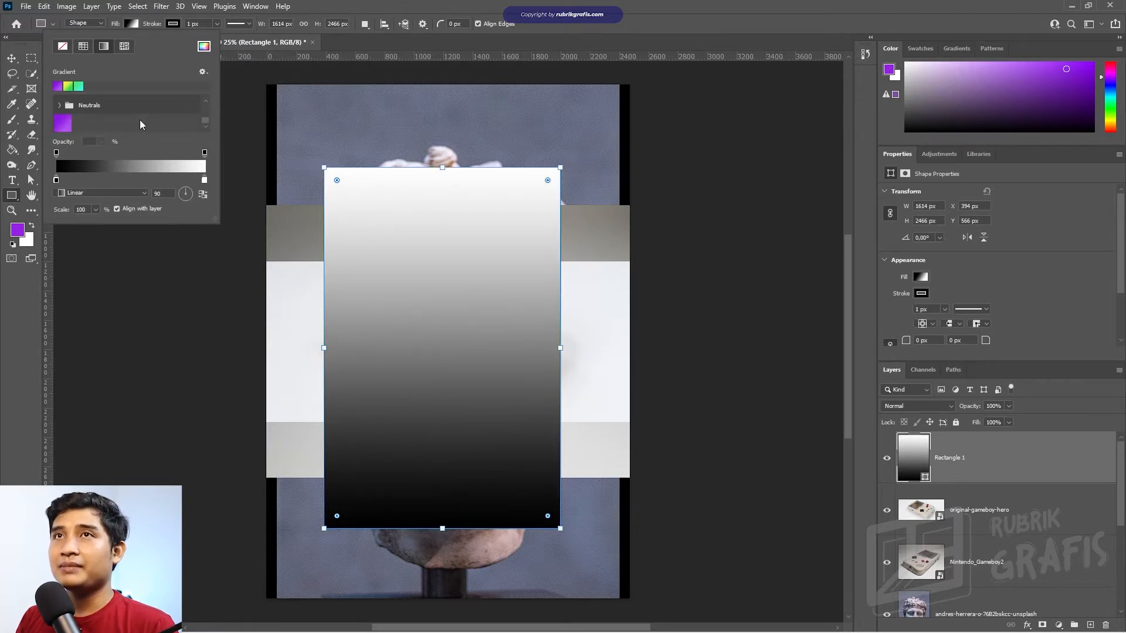
click(64, 124)
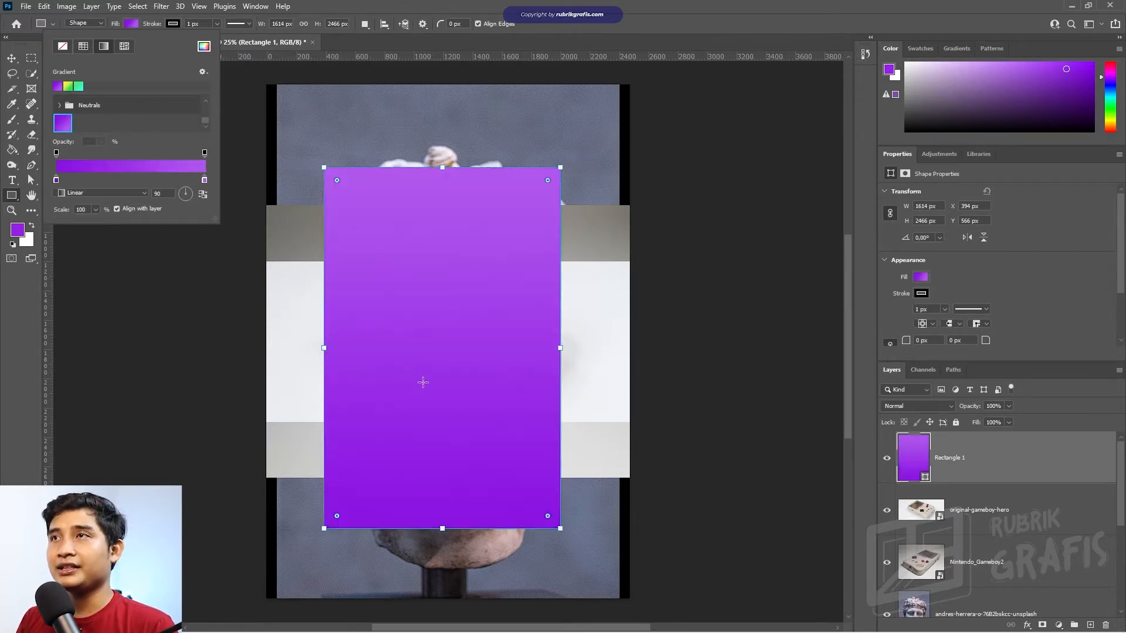
click(12, 57)
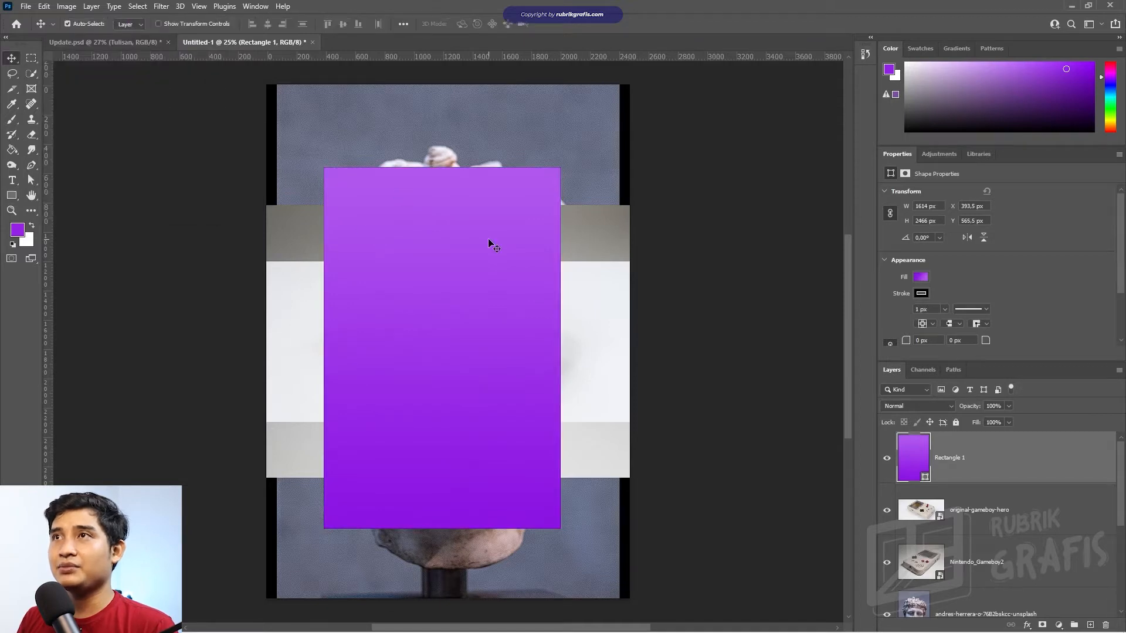
- Remove the stroke from the purple gradient rectangle
click(12, 196)
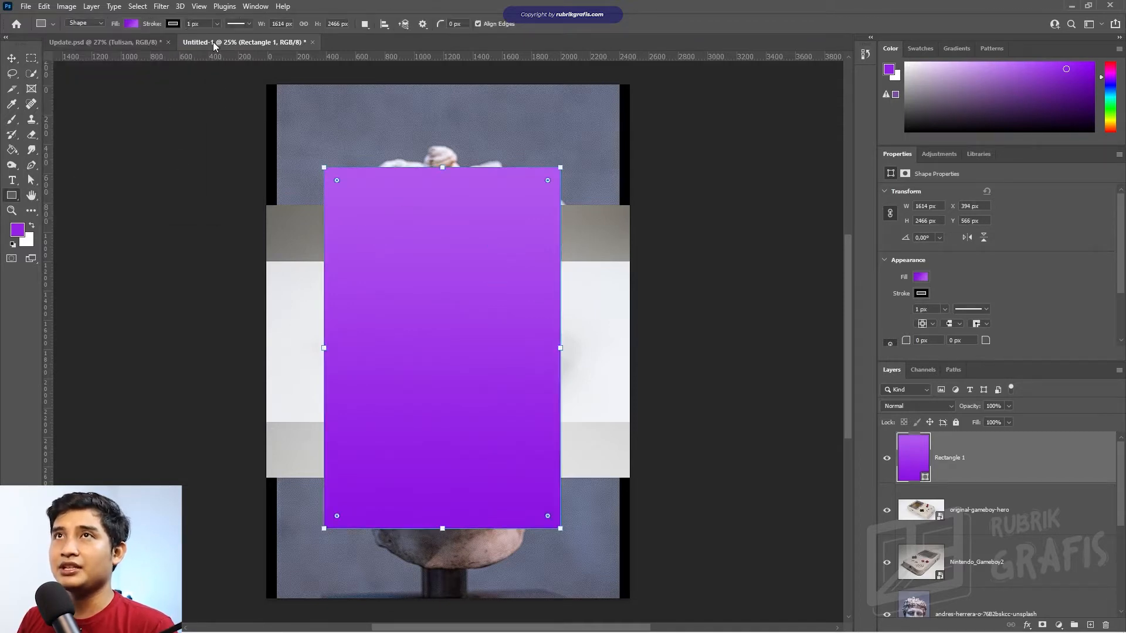
click(173, 23)
click(105, 46)
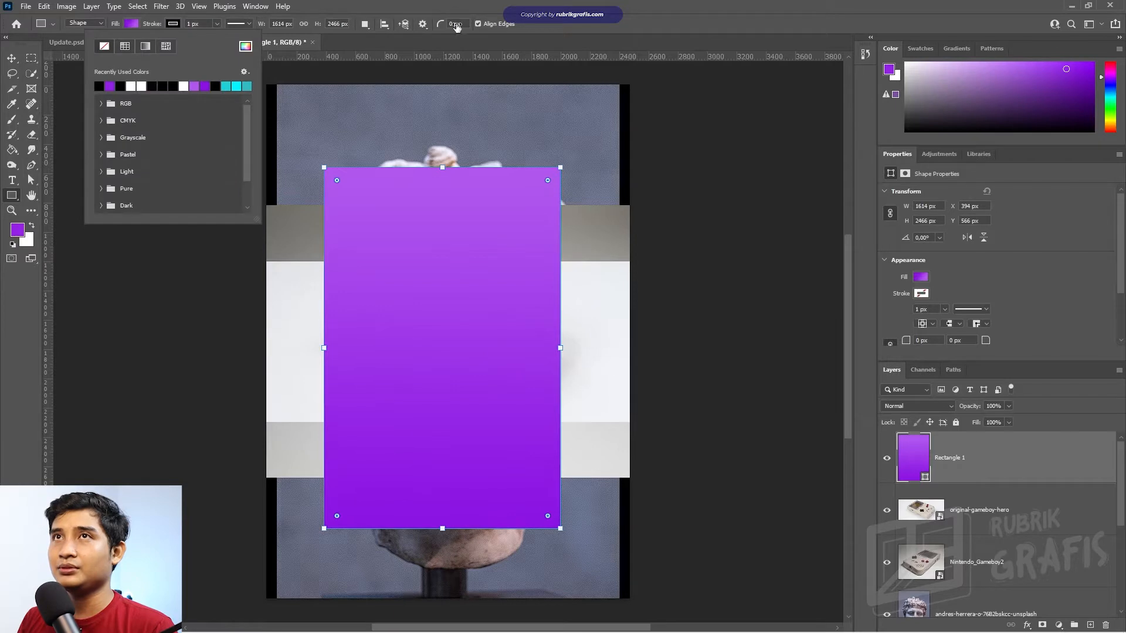
click(587, 5)
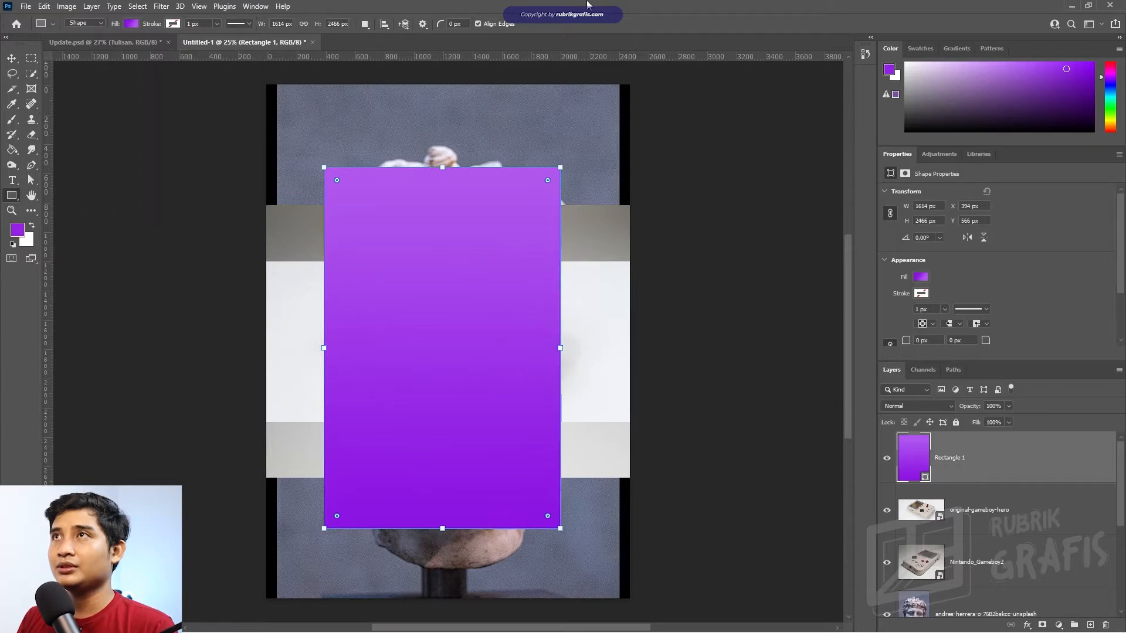
- Centre the purple rectangle horizontally and vertically on the canvas
click(11, 59)
key(ctrl+a)
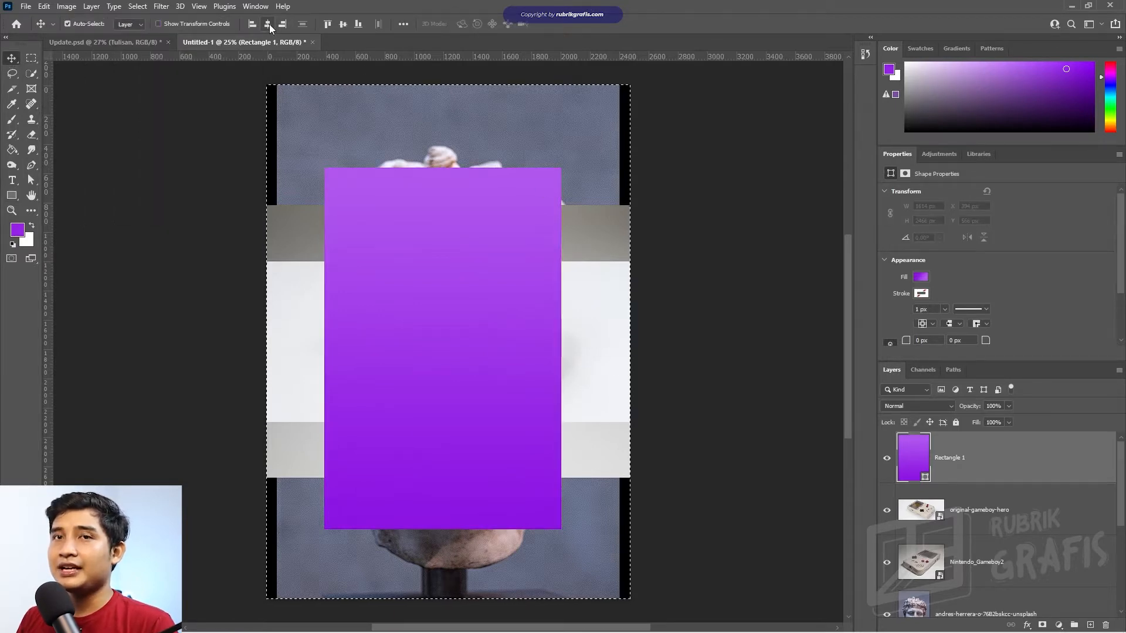
click(269, 24)
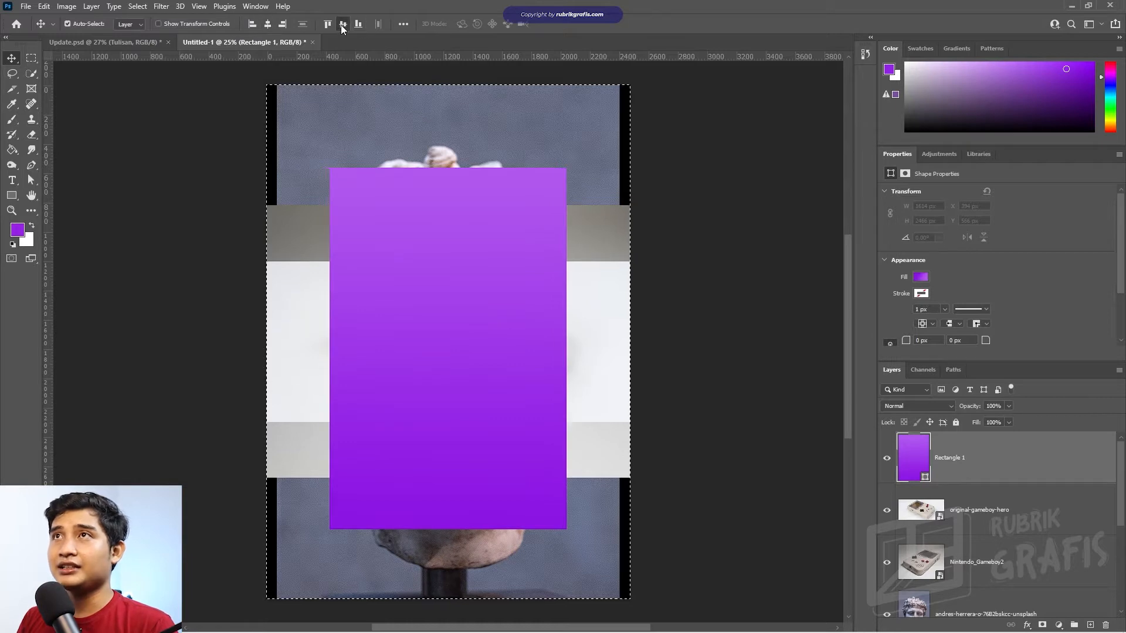
click(343, 25)
key(ctrl+d)
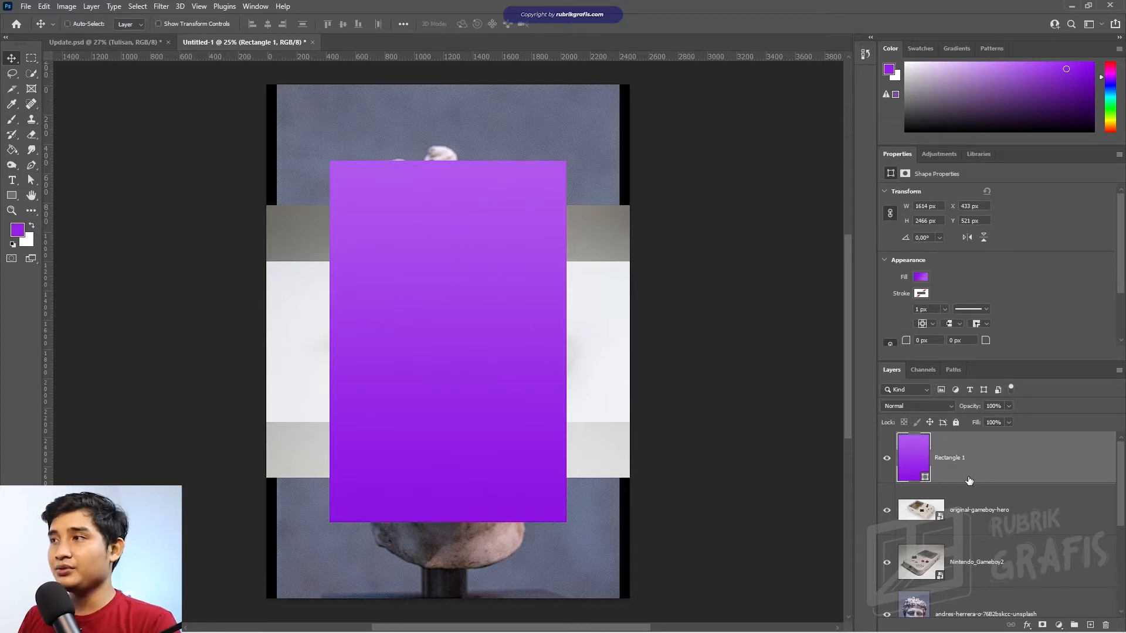
- Duplicate the rectangle layer and apply a 30.4 px Gaussian Blur to the lower rectangle as a smart object
key(ctrl+j)
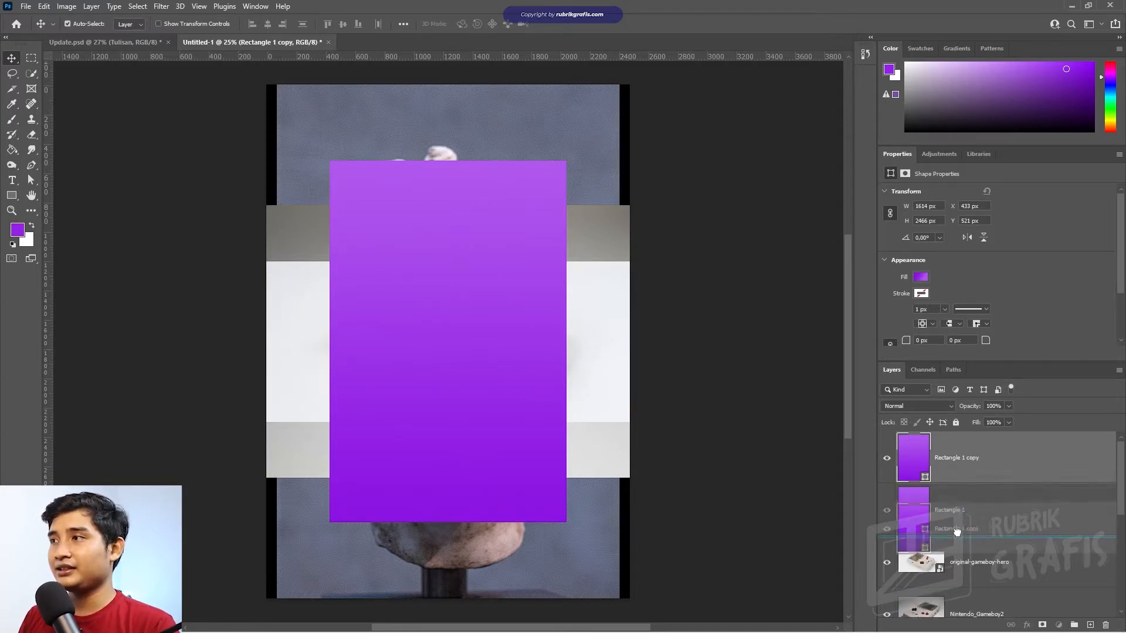
click(960, 520)
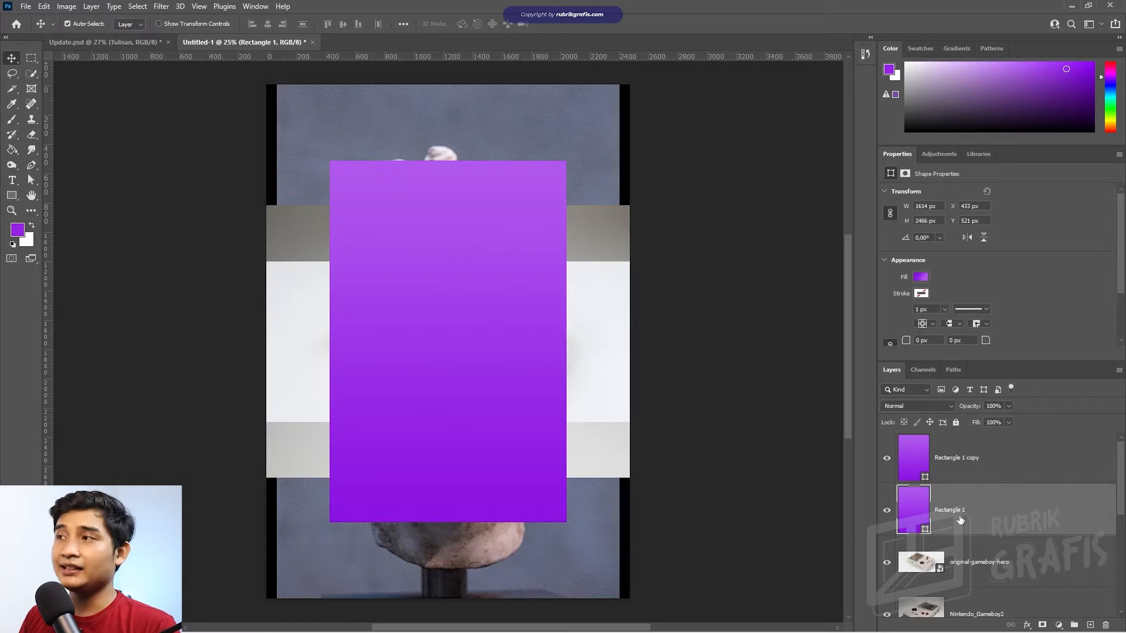
click(162, 7)
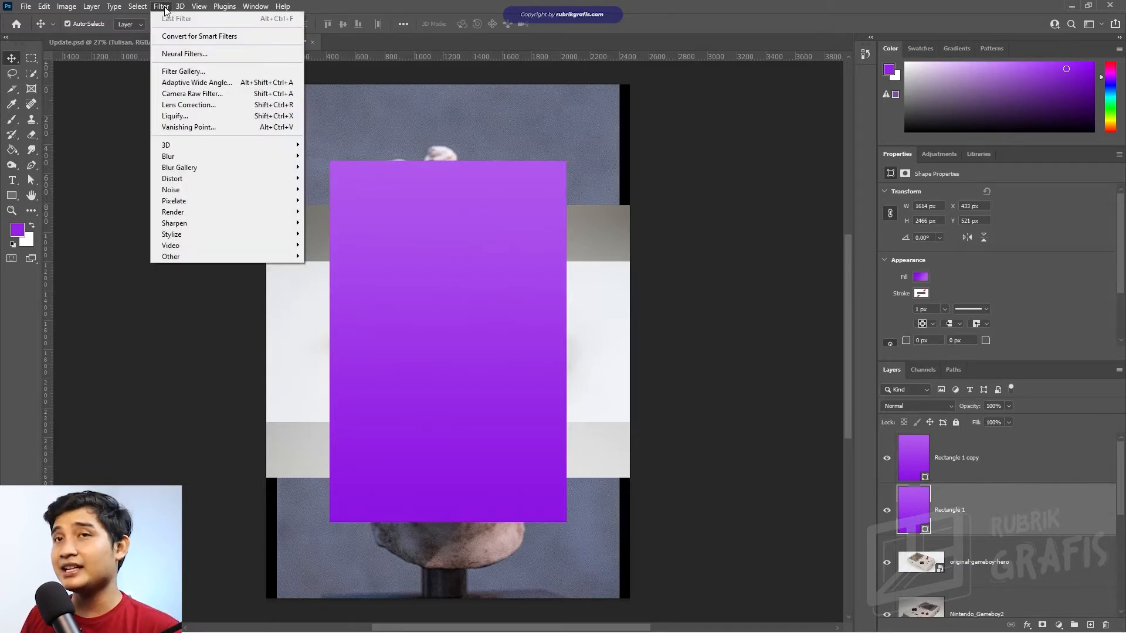
mouse_move(230, 156)
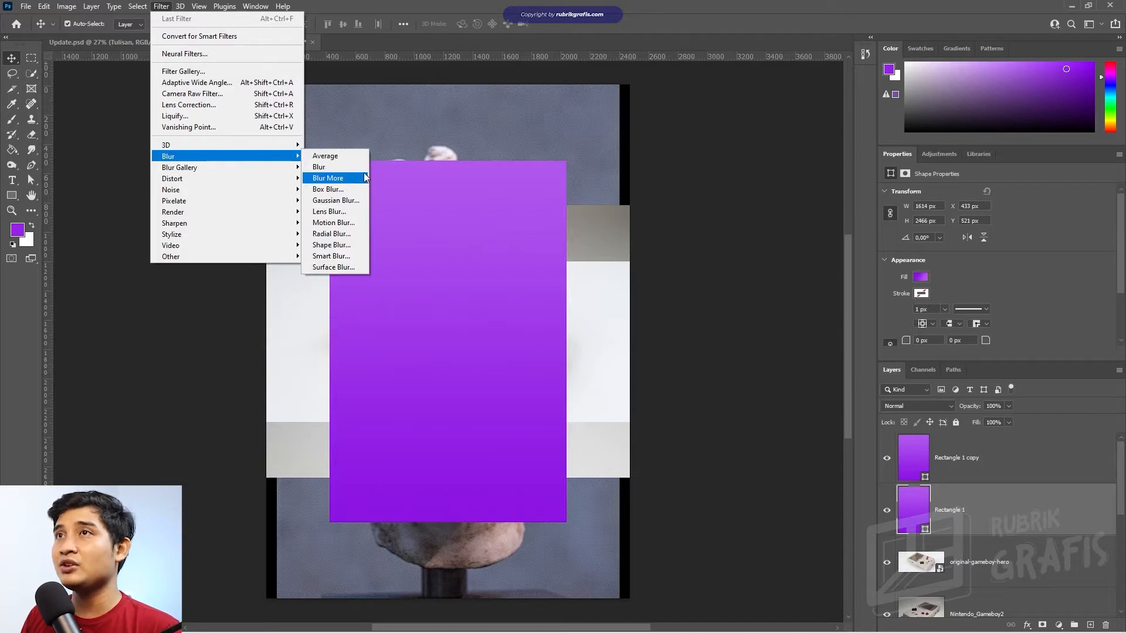
click(346, 200)
click(538, 239)
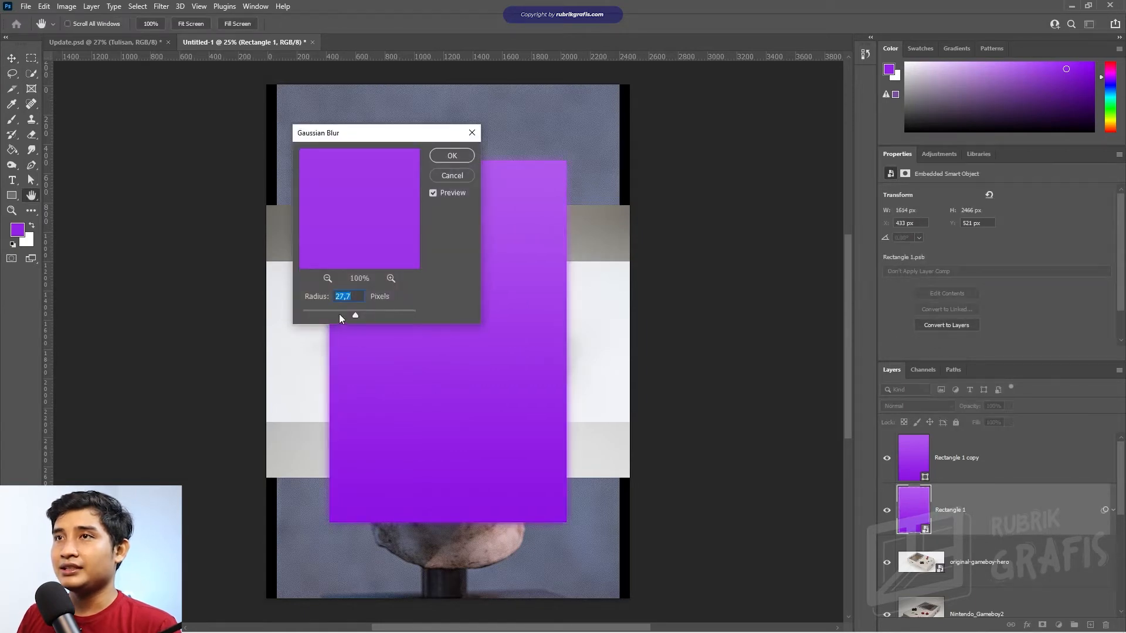
drag(369, 318, 355, 317)
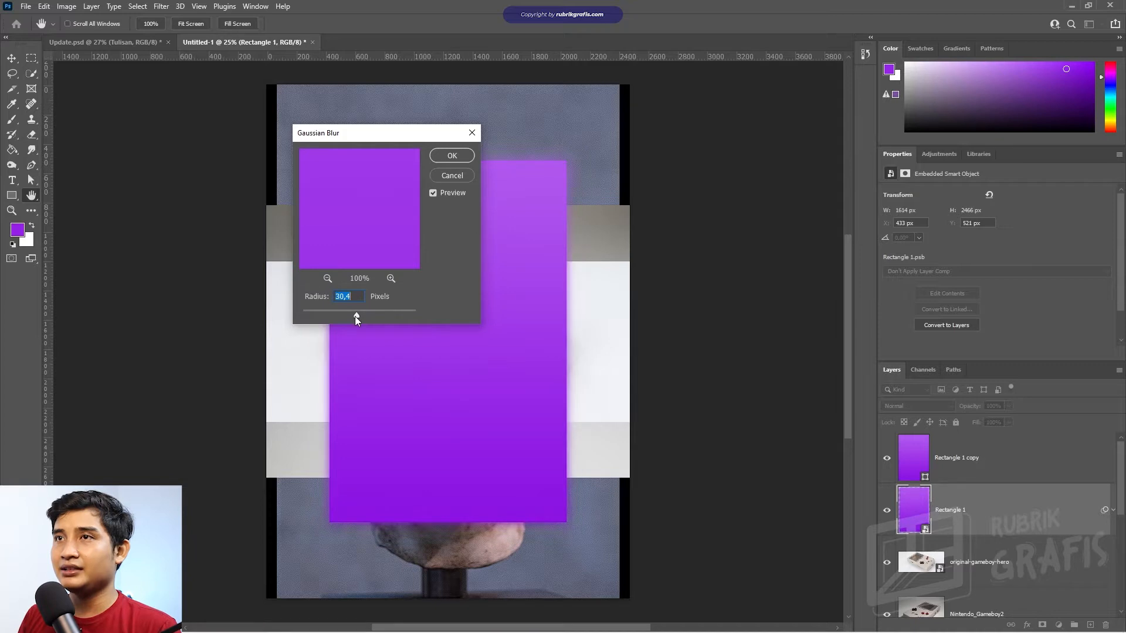
click(460, 154)
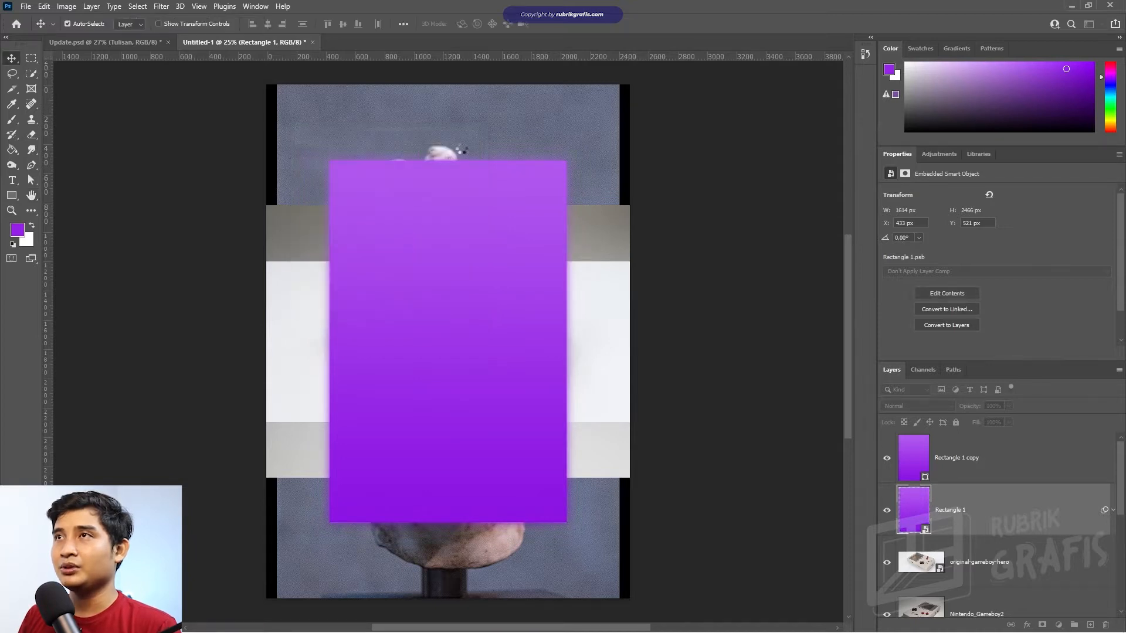
- Duplicate the sharp rectangle again and place one copy beneath the blurred rectangle layer
click(979, 475)
key(ctrl+j)
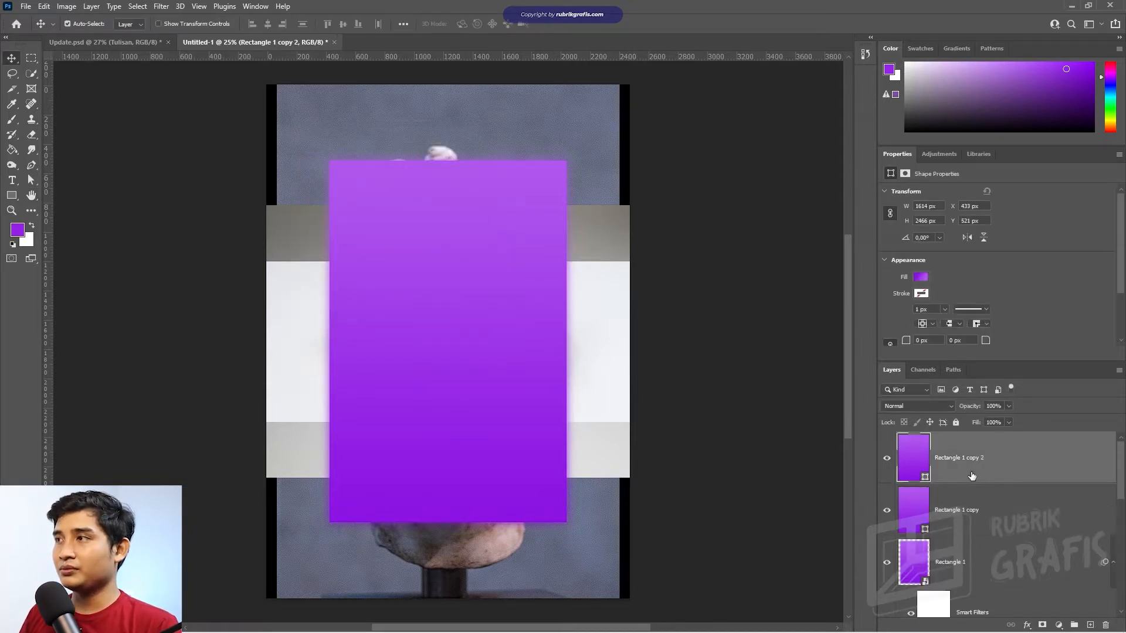
drag(962, 466, 957, 585)
- Convert the lowest rectangle copy to a smart object and apply a Gaussian Blur of about 115 px
click(161, 7)
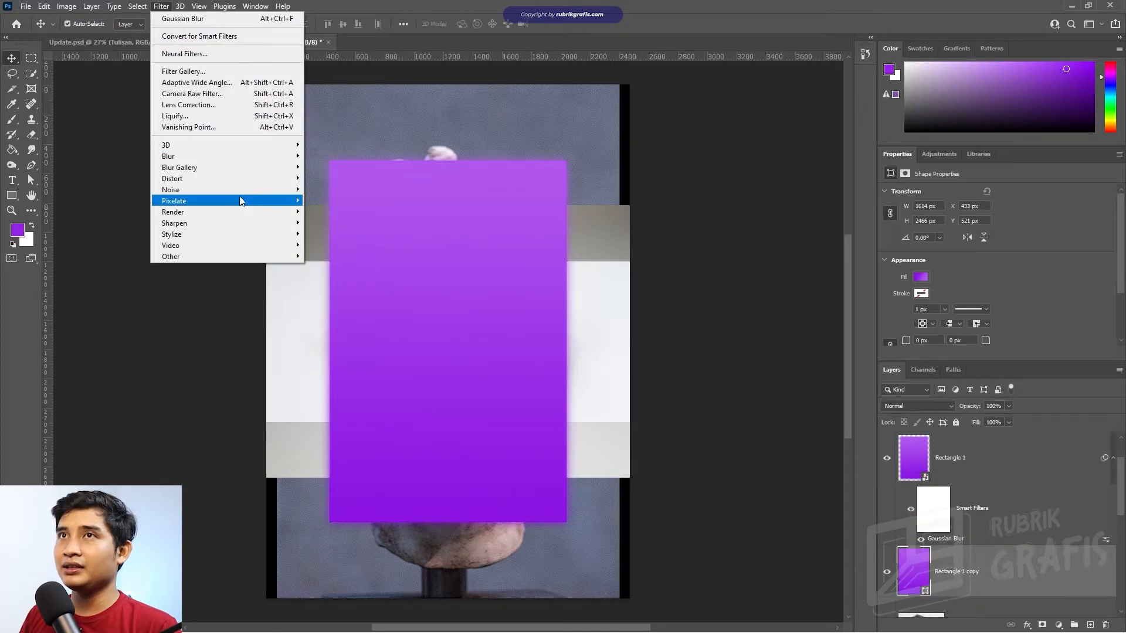
mouse_move(240, 157)
click(335, 200)
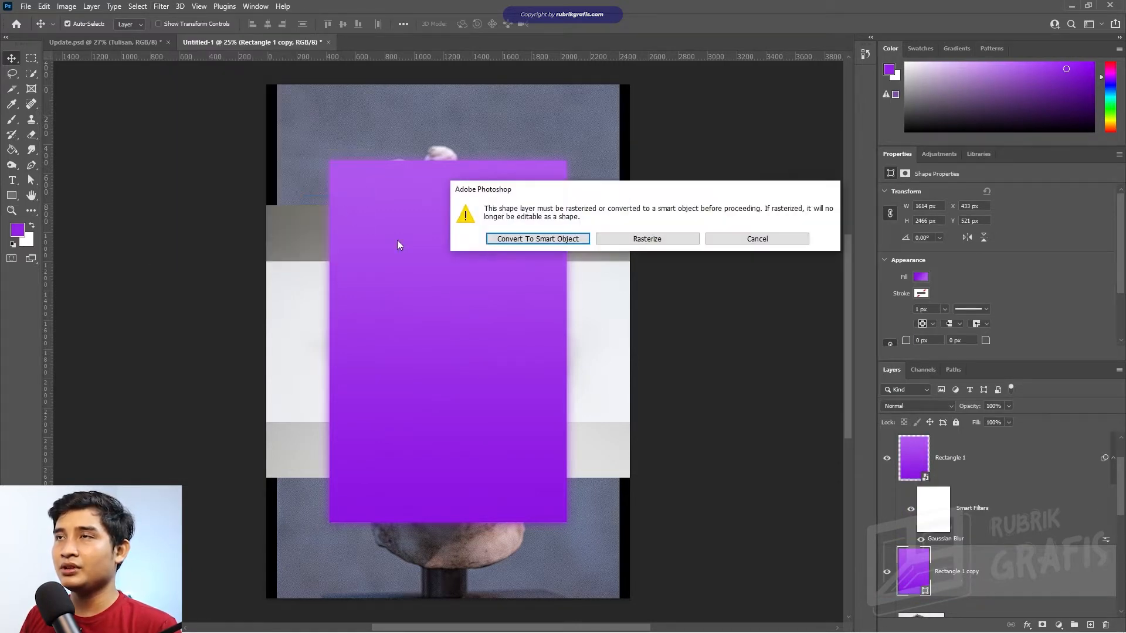
click(534, 238)
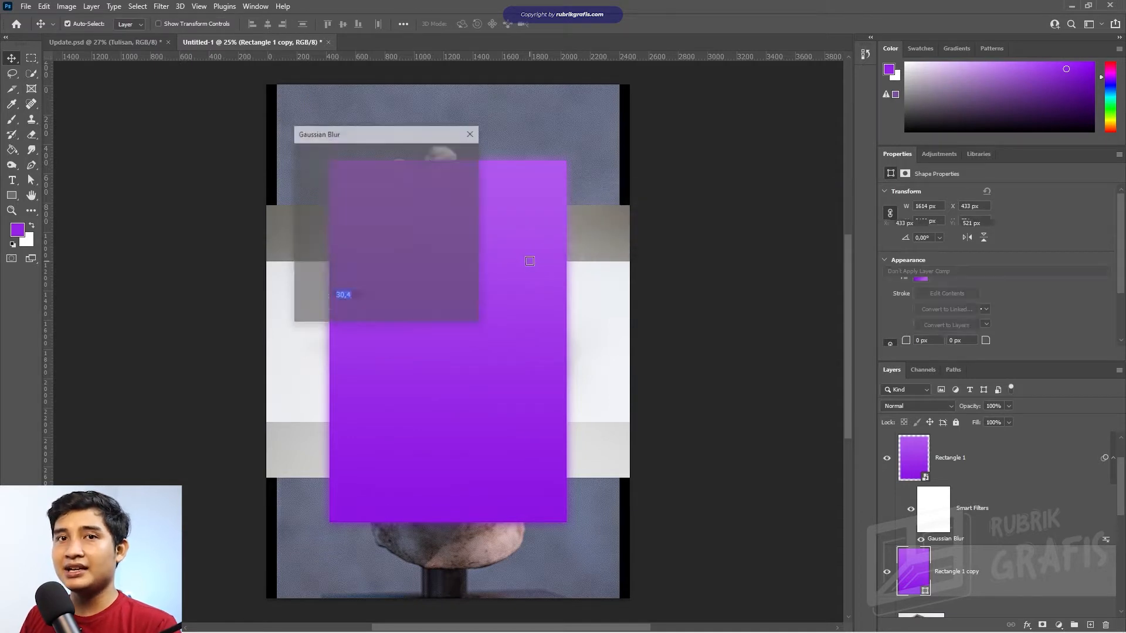
drag(352, 313, 378, 314)
click(440, 159)
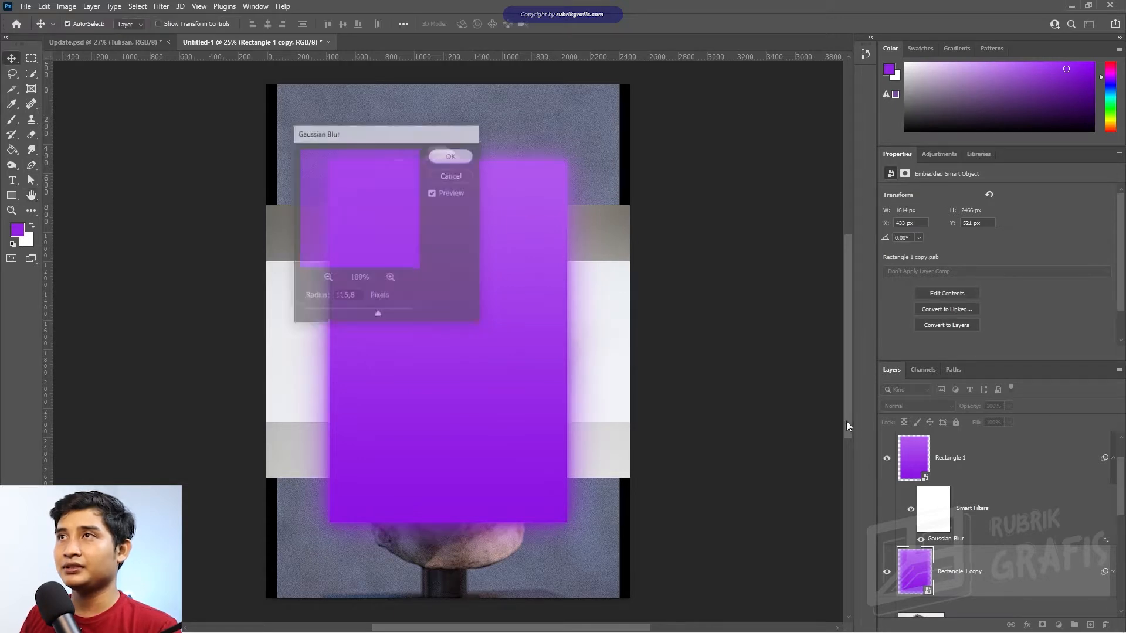
- Move the black Color Fill 1 layer directly beneath the blurred rectangles, above the original-gameboy-hero layer
scroll(967, 519, down, 2)
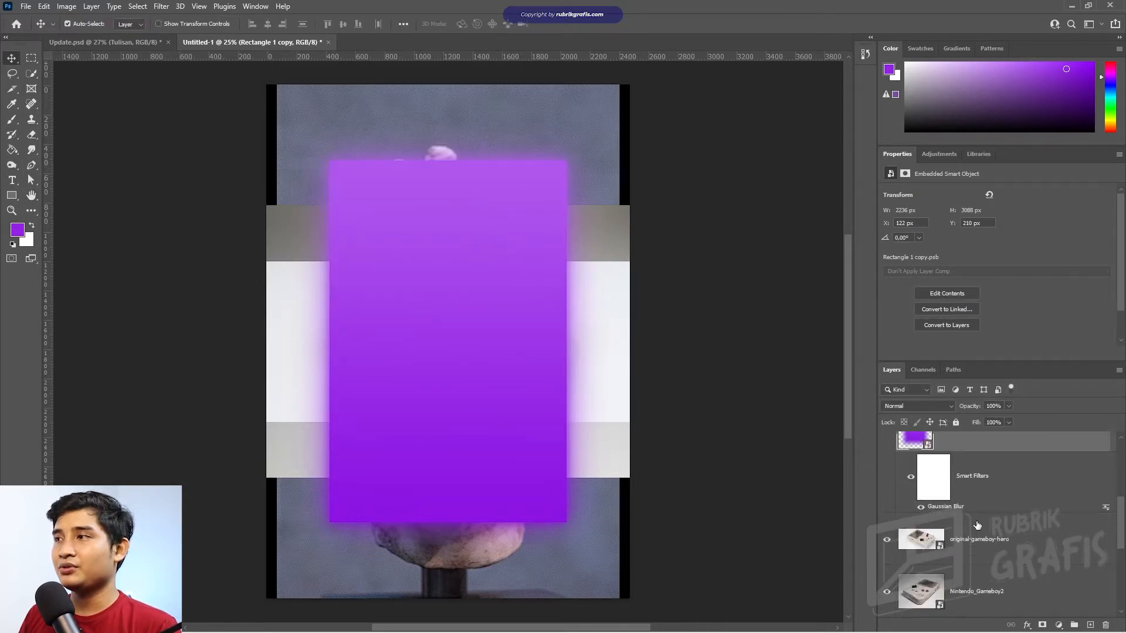
scroll(975, 522, up, 3)
scroll(973, 516, down, 4)
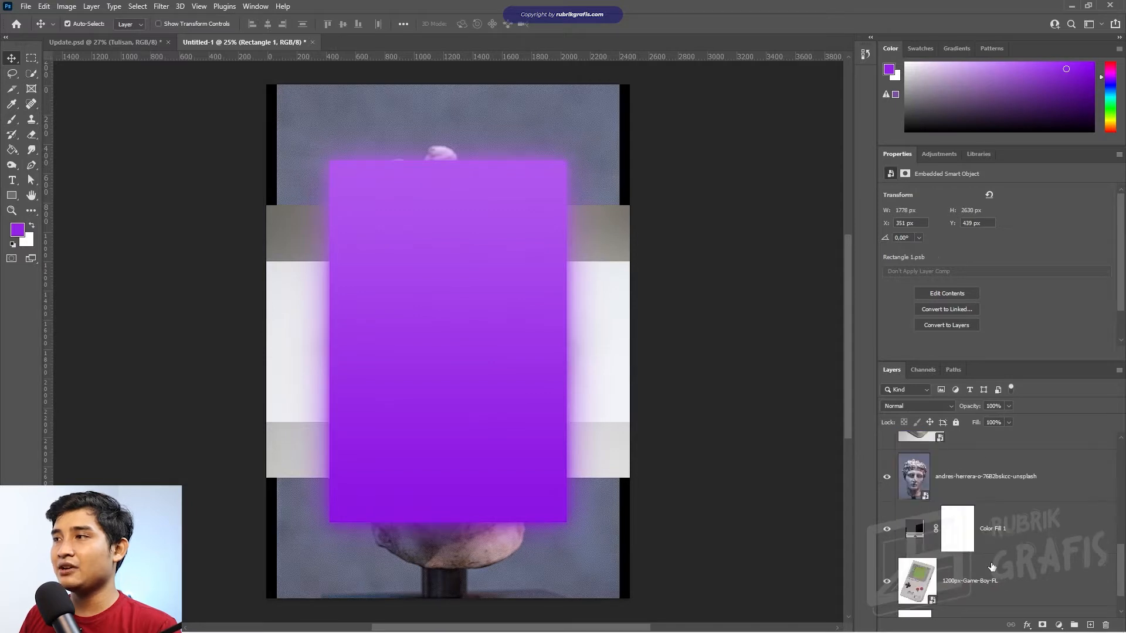
click(1007, 501)
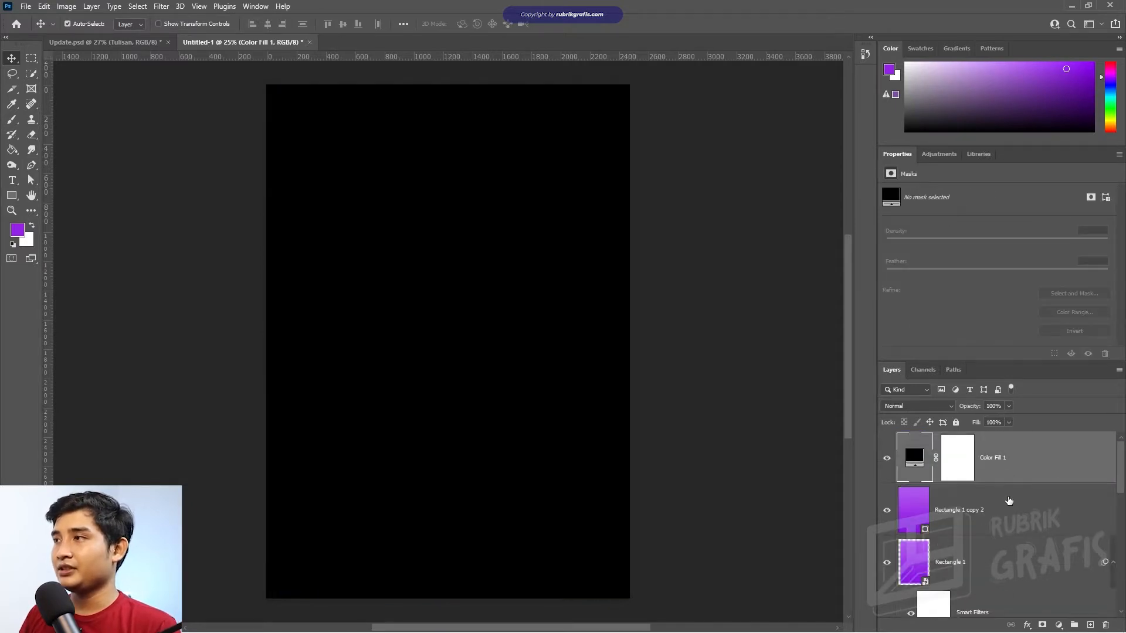
drag(1007, 466, 1023, 526)
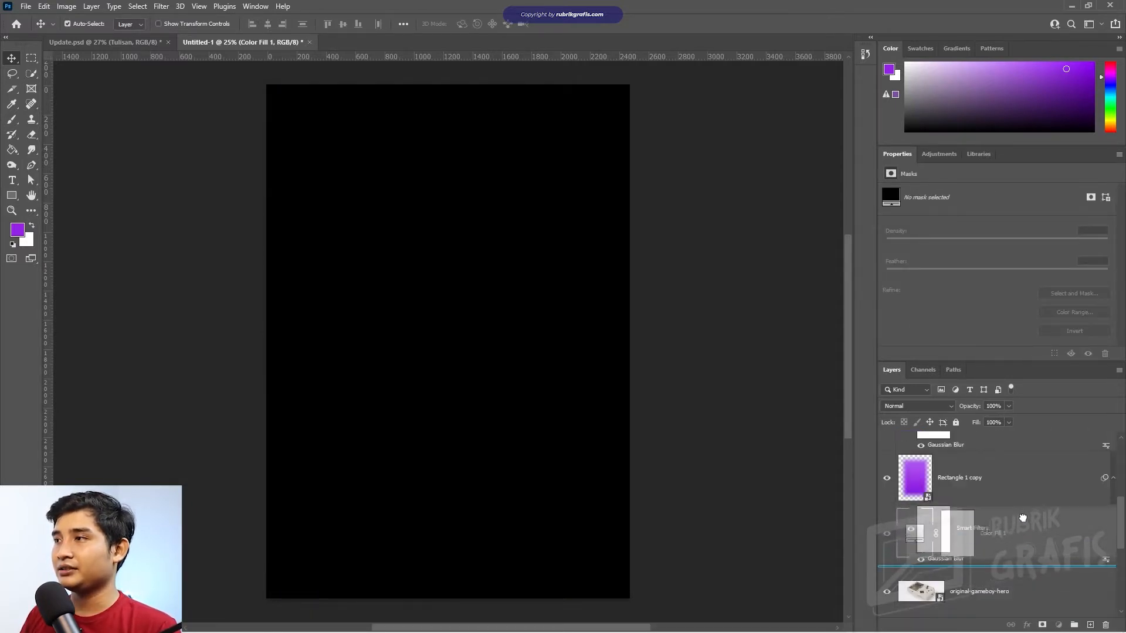
scroll(1010, 513, up, 3)
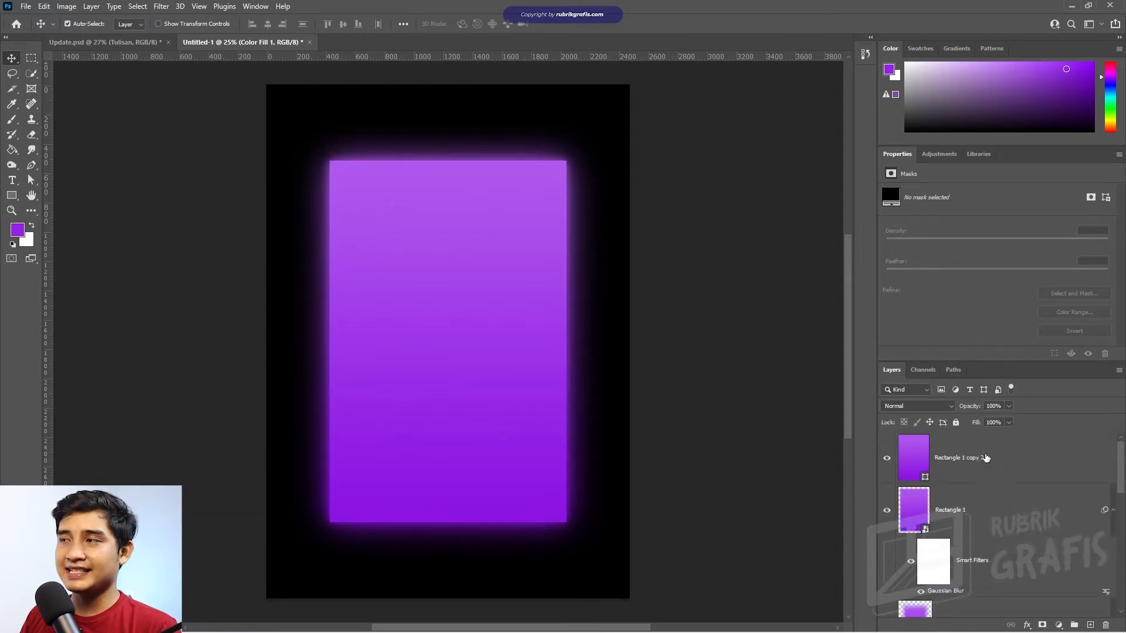
- Group the three rectangle layers with the black fill layer and name the group Background
click(978, 463)
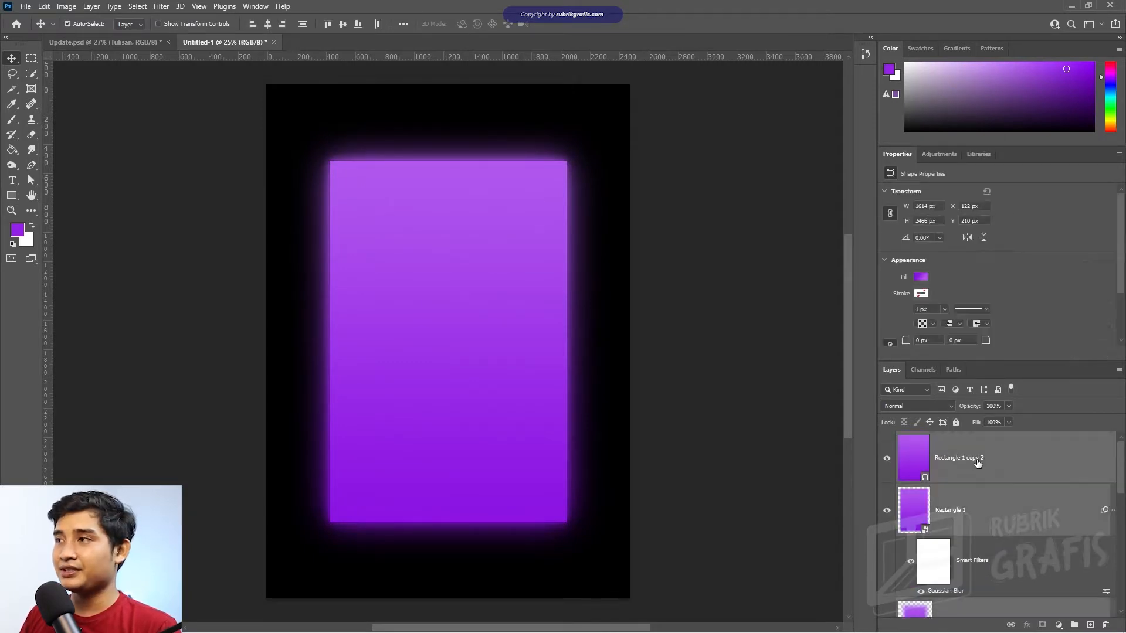
scroll(977, 463, down, 2)
scroll(960, 535, down, 2)
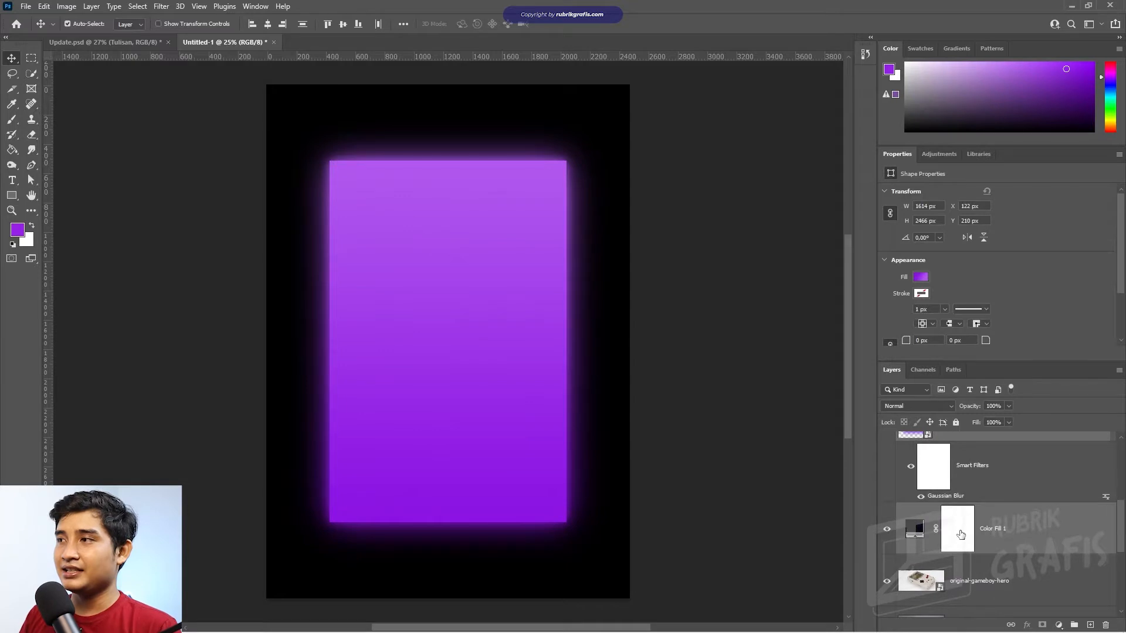
scroll(982, 495, up, 4)
key(ctrl)
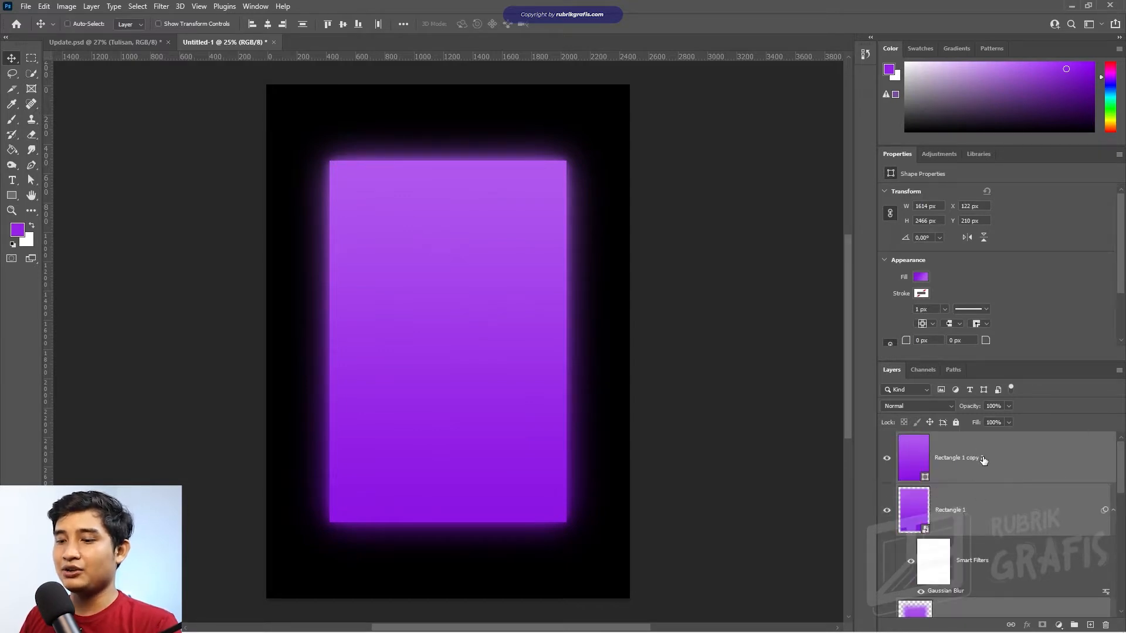
key(ctrl+g)
double_click(932, 439)
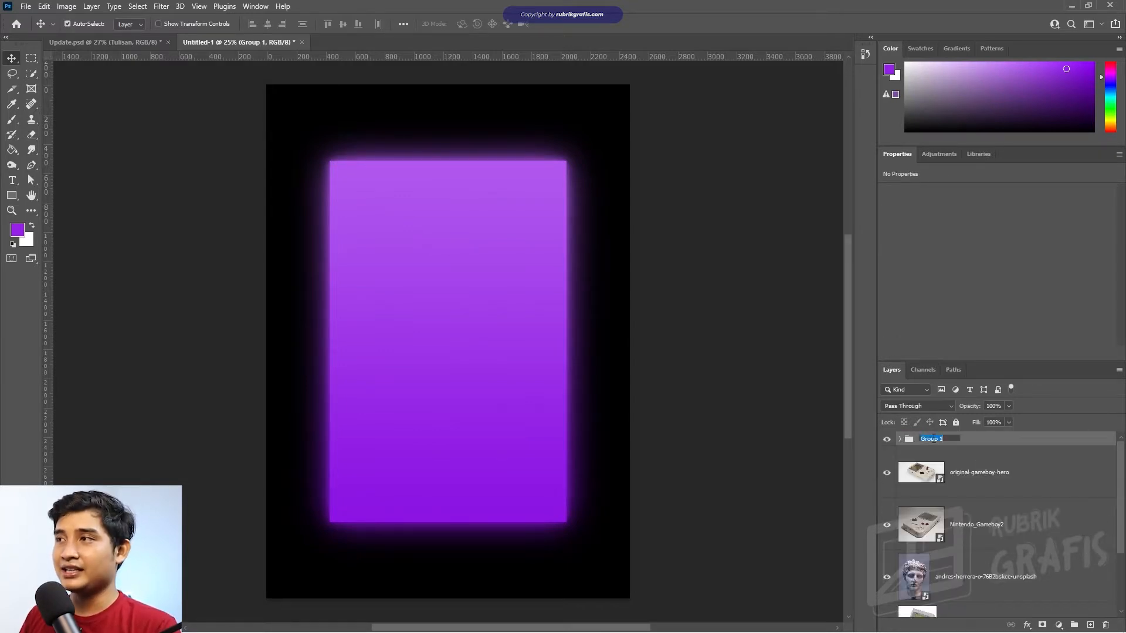
text(Back)
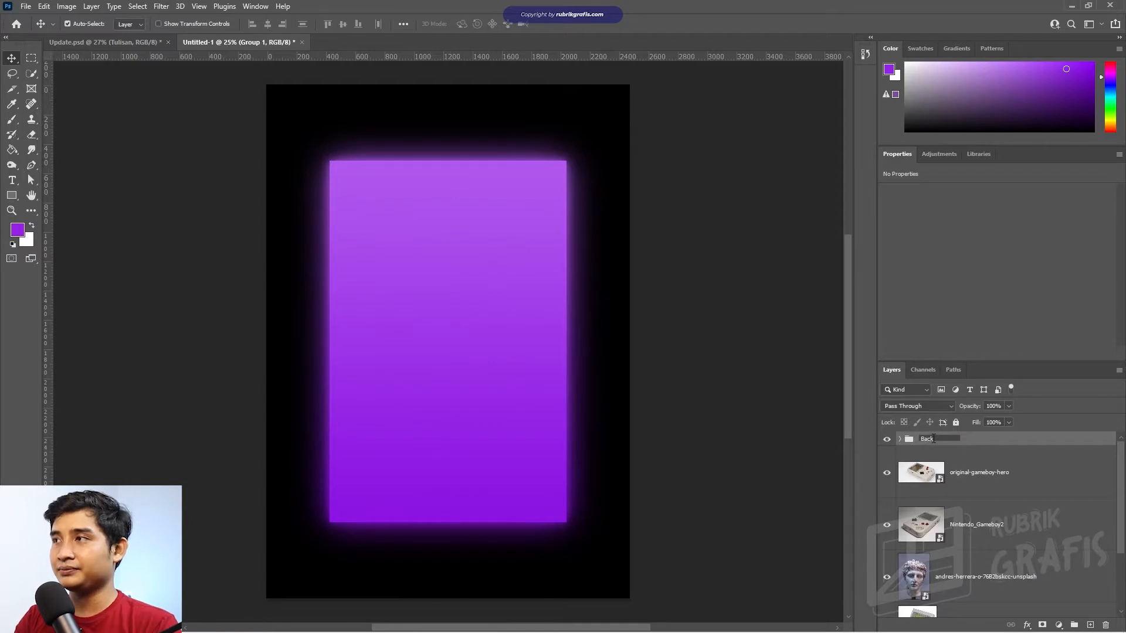
text(ground)
key(Return)
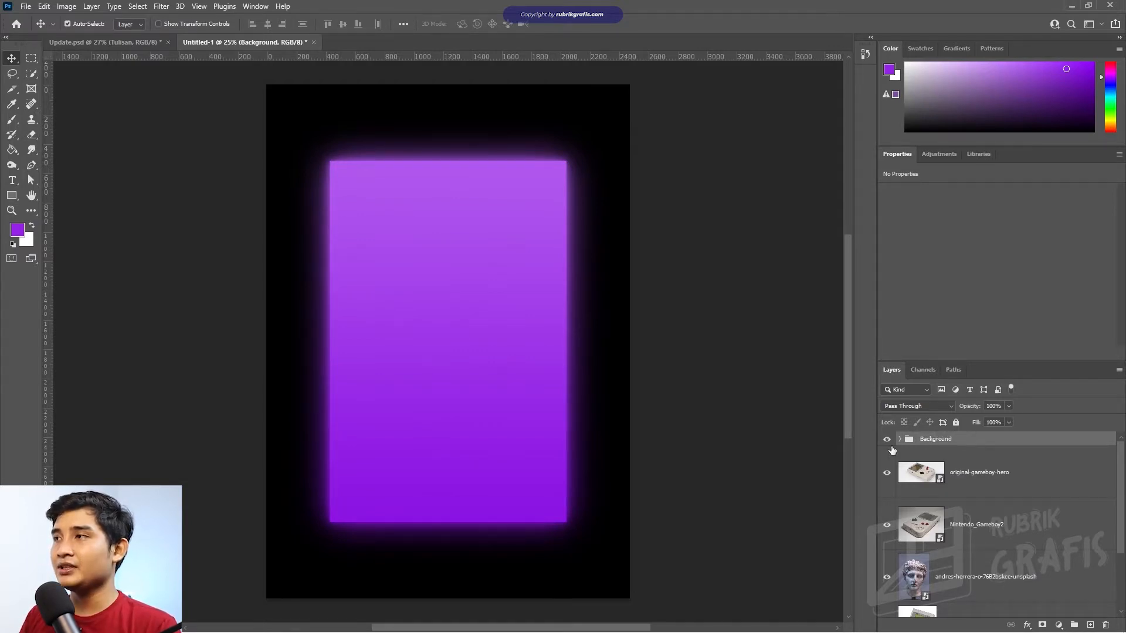
- Give the Background group a violet colour label and hide the group
right_click(966, 440)
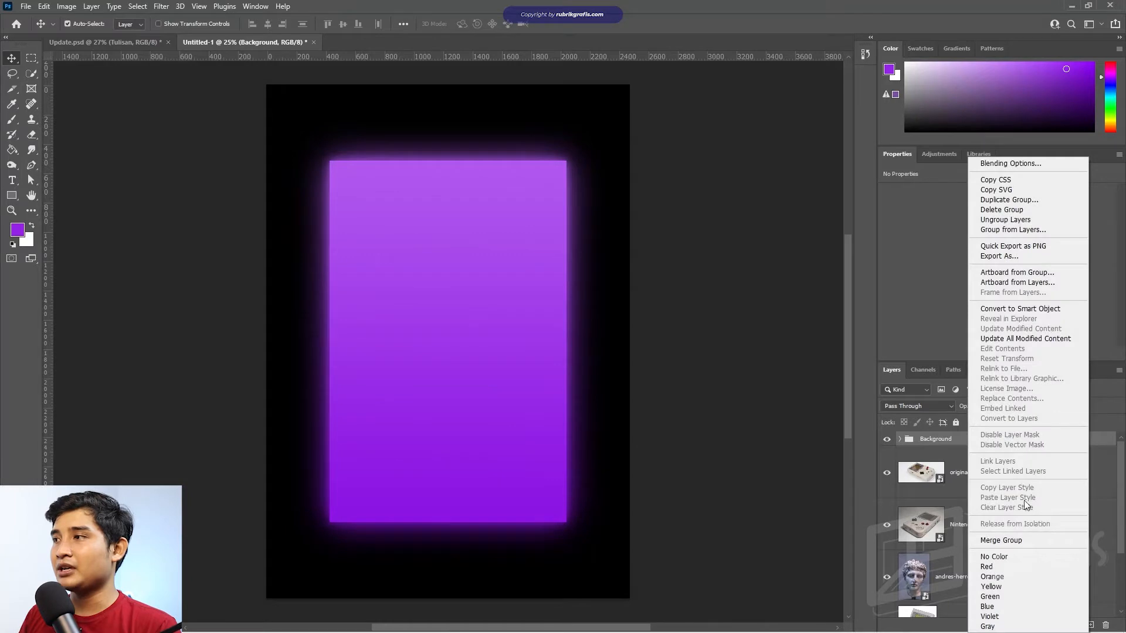
click(1000, 616)
click(997, 475)
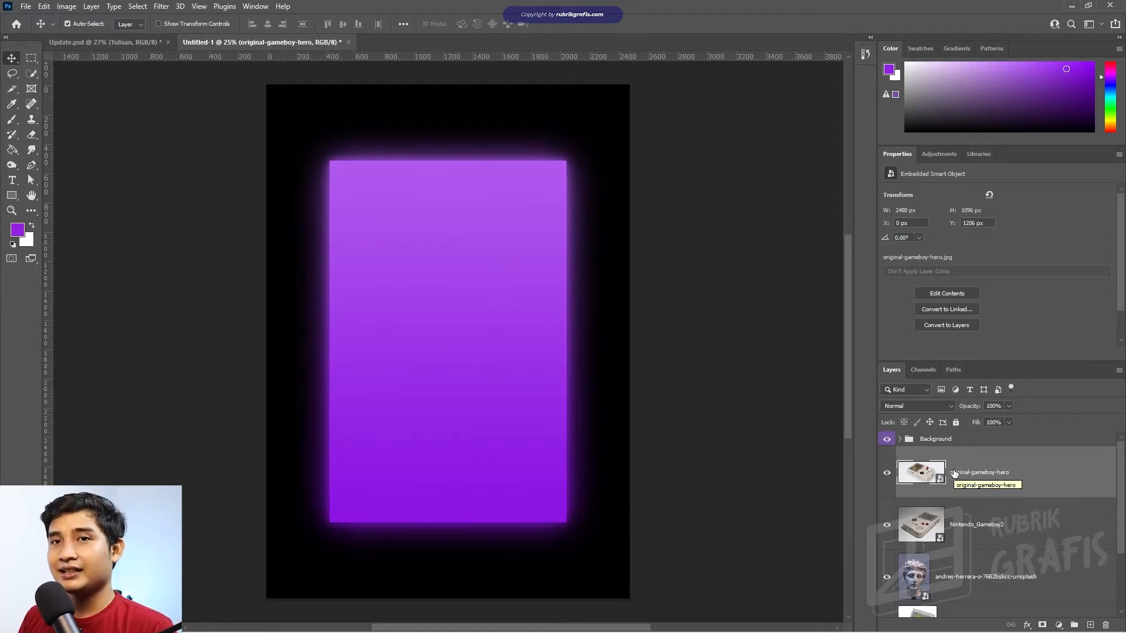
click(886, 439)
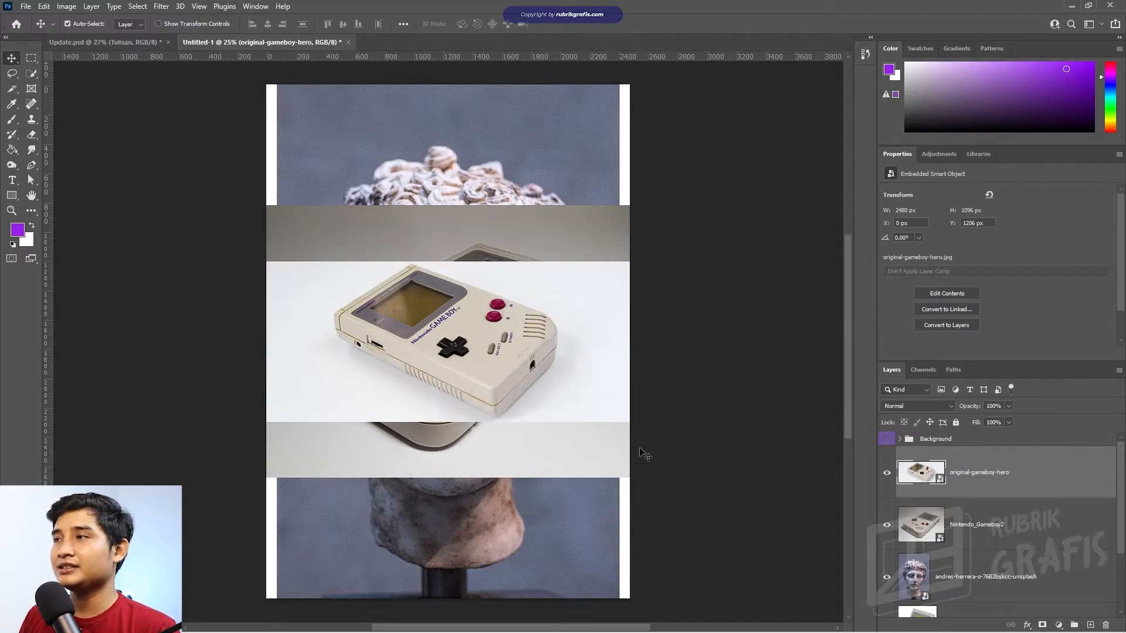
- Group the image layers from original-gameboy-hero to 1200px-Game-Boy-FL as Original and hide the group
scroll(976, 521, down, 1)
scroll(971, 569, down, 1)
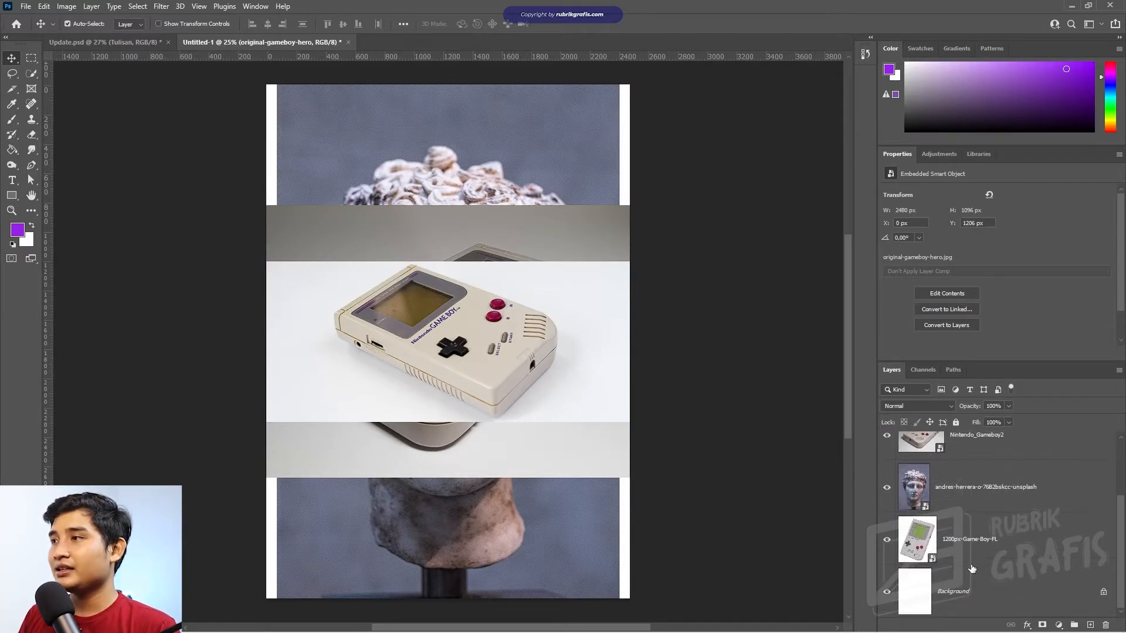
shift+click(983, 542)
key(ctrl+g)
double_click(932, 453)
text(Original)
key(Return)
click(886, 456)
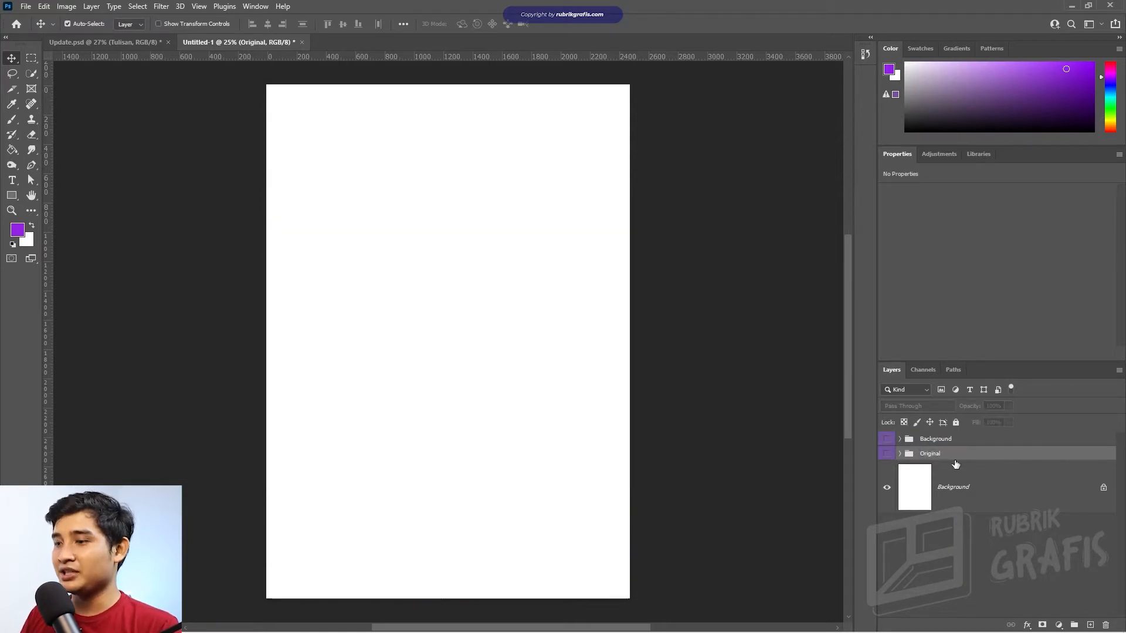
- Duplicate the Original group and fully lock the lower original group
key(ctrl+j)
click(938, 469)
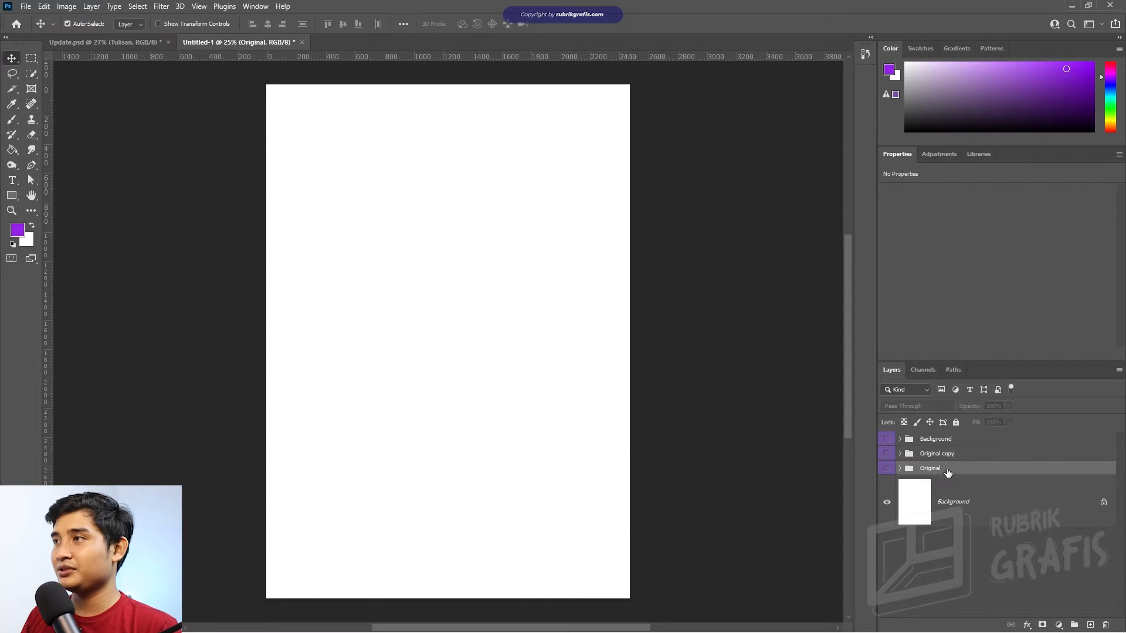
click(955, 424)
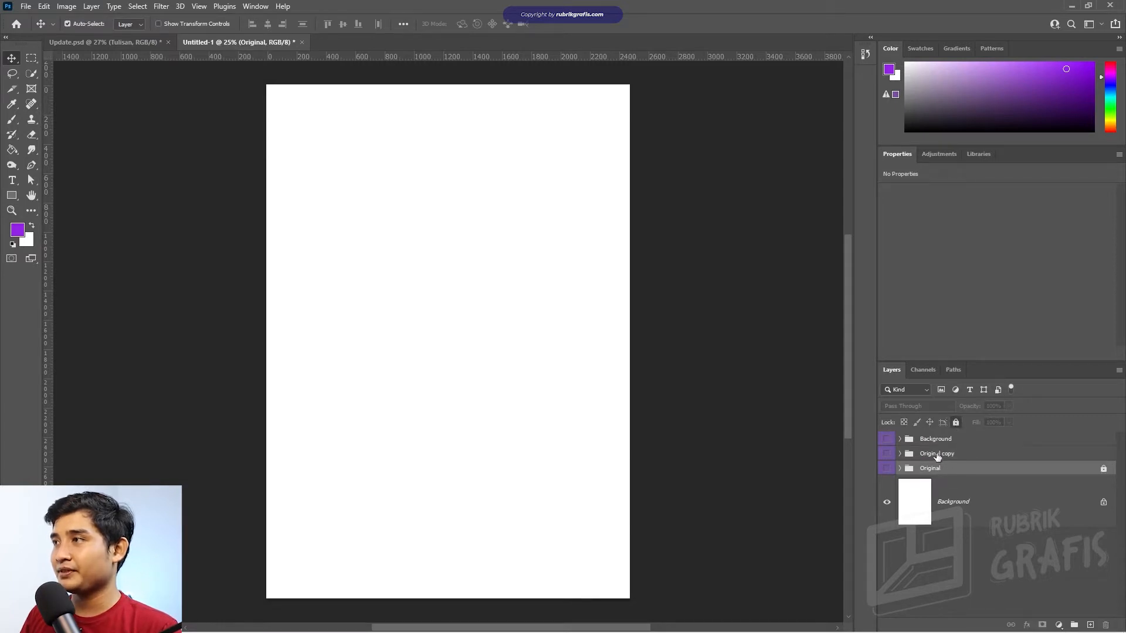
- Show the duplicated Original group, give it an orange colour label and rename it Object
click(938, 454)
click(886, 454)
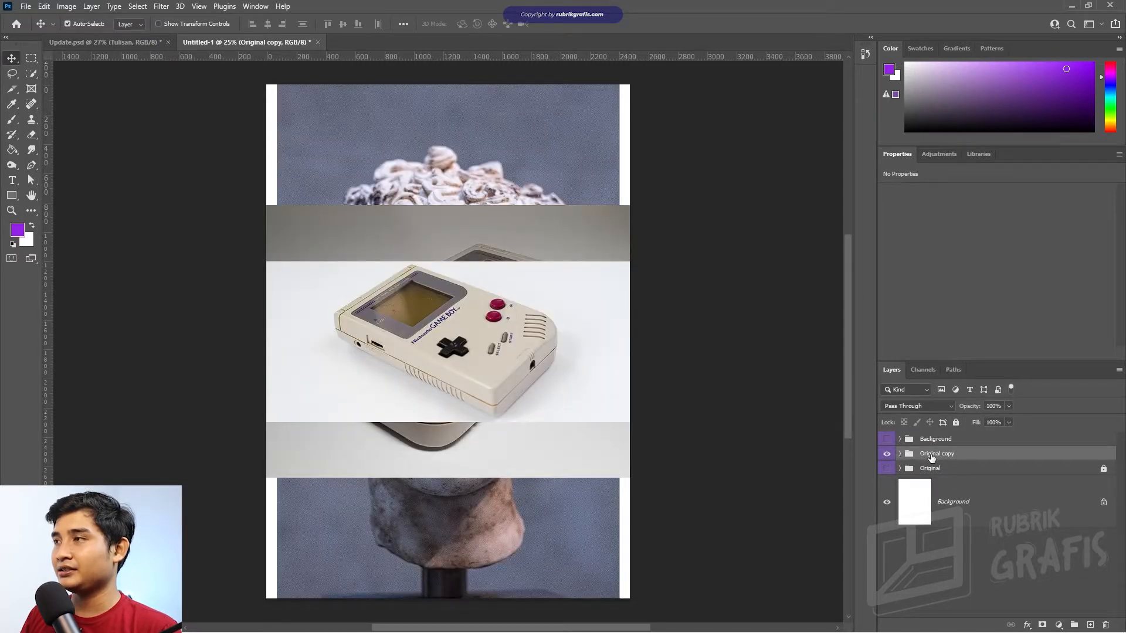
right_click(976, 456)
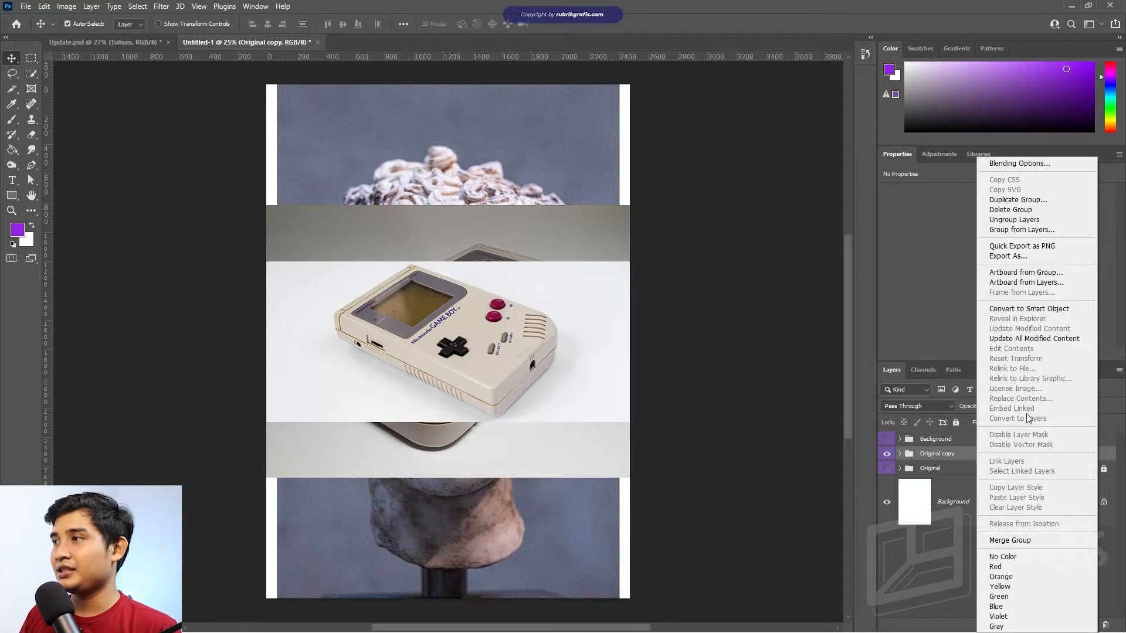
click(1009, 577)
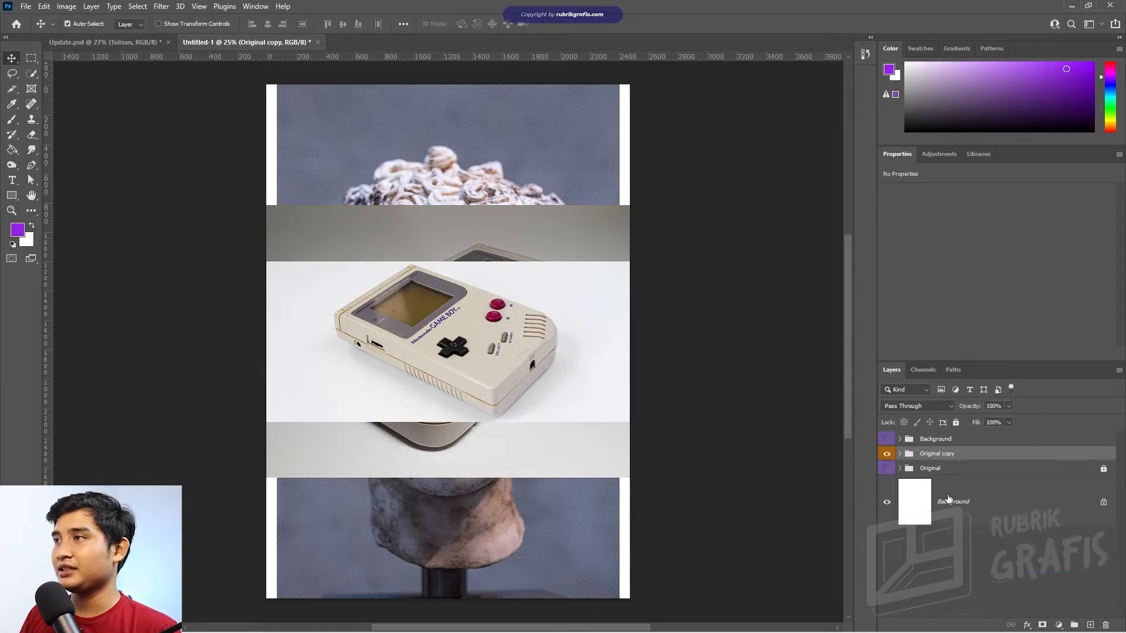
text(Object)
key(Return)
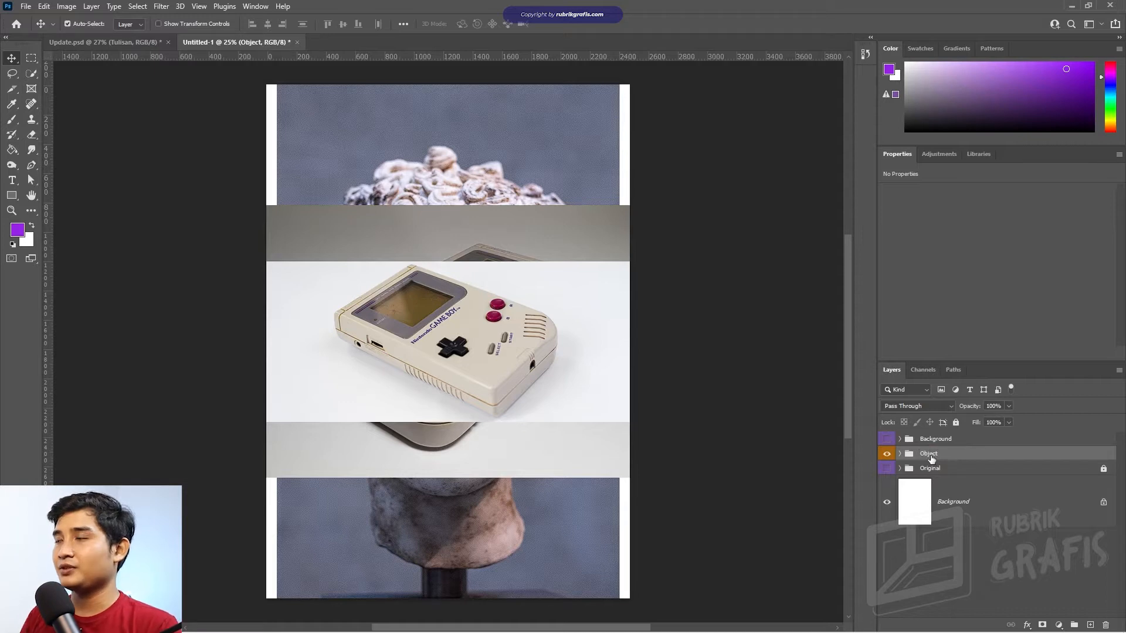
- In the Object group, select the Game Boy subject on the original-gameboy-hero layer with Select Subject
click(900, 454)
click(985, 495)
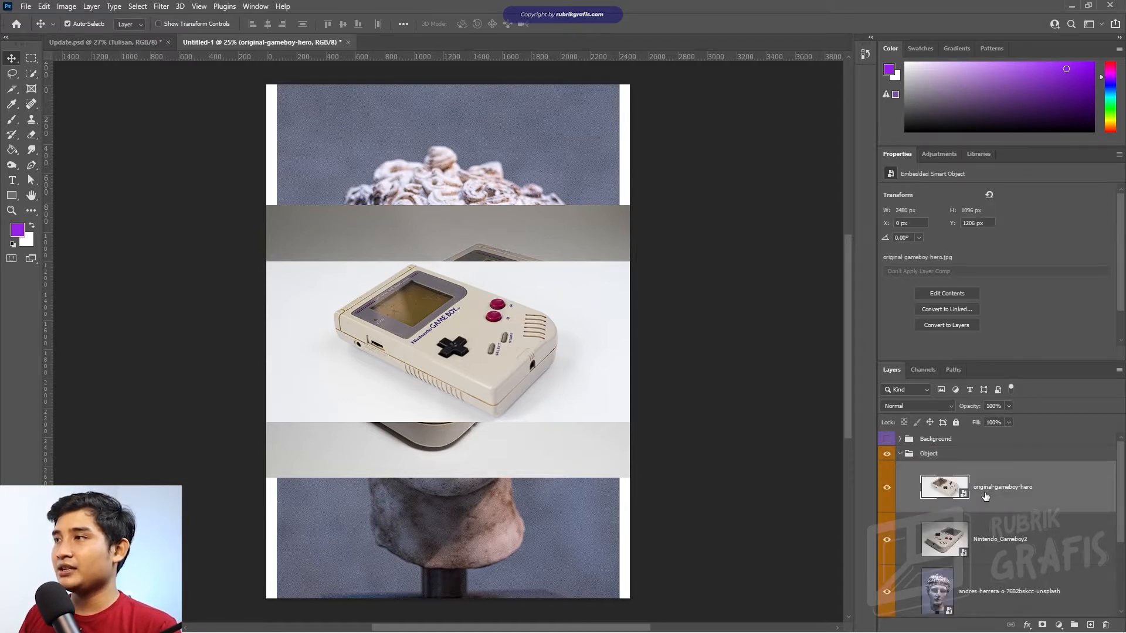
click(29, 73)
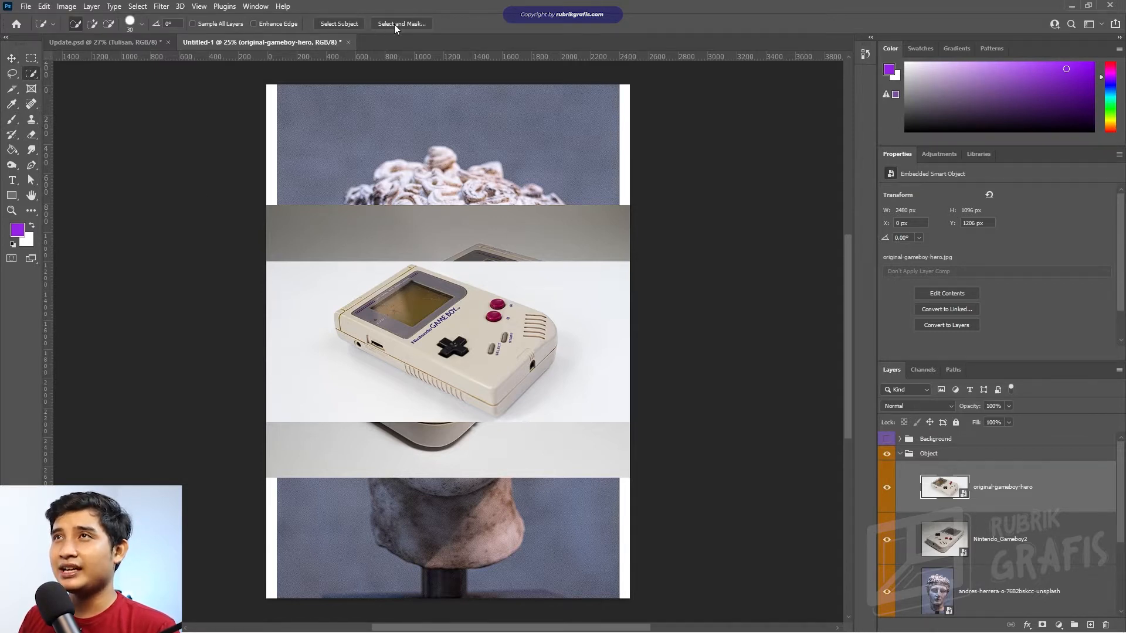
click(336, 25)
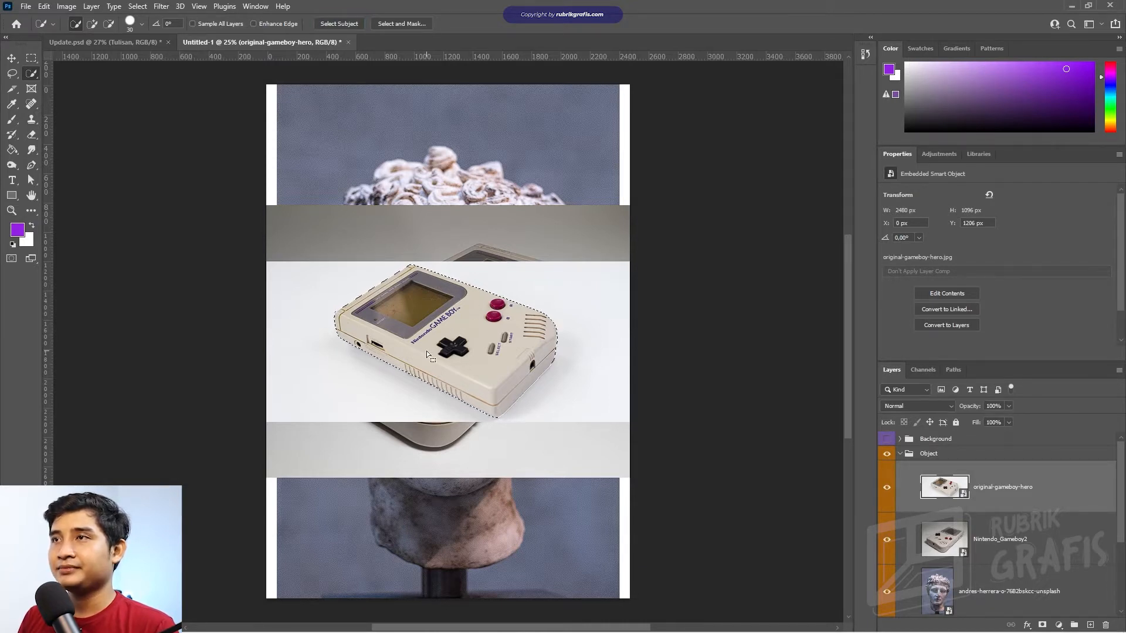
- Refine the Game Boy selection in Select and Mask with a 1 px radius and Decontaminate Colors, and output it as a masked layer
click(402, 24)
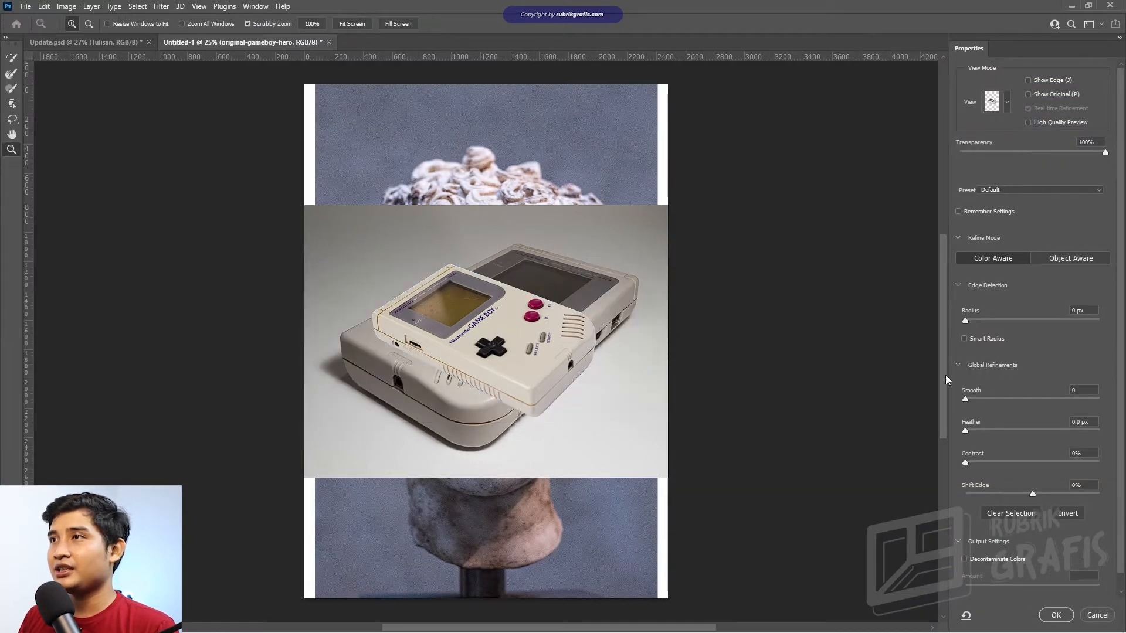
drag(965, 323, 973, 321)
click(964, 559)
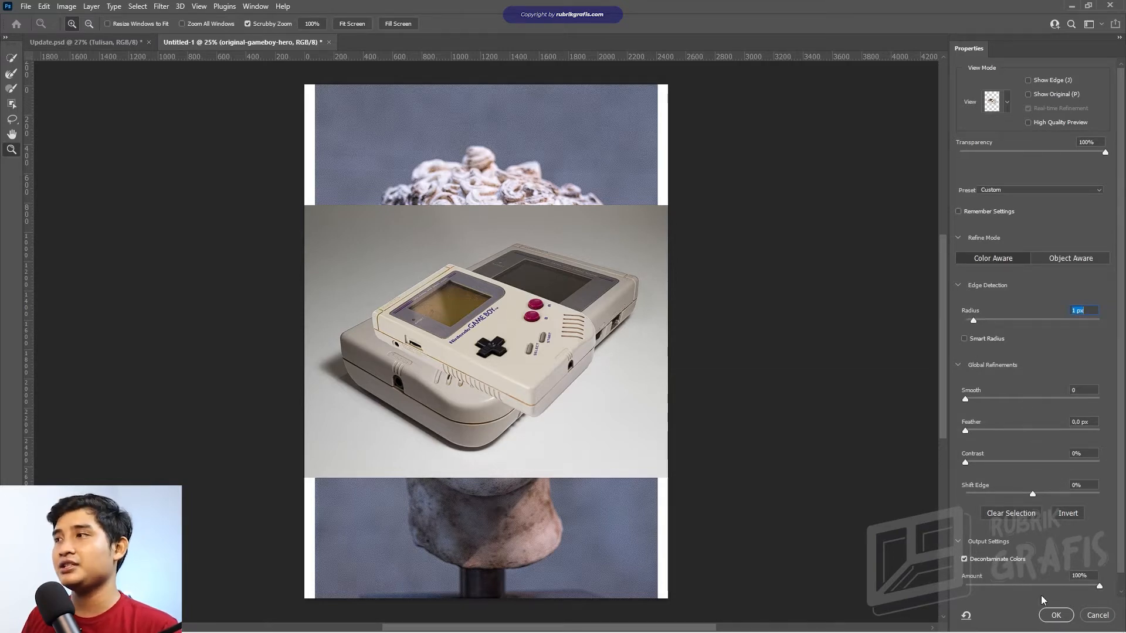
click(1055, 615)
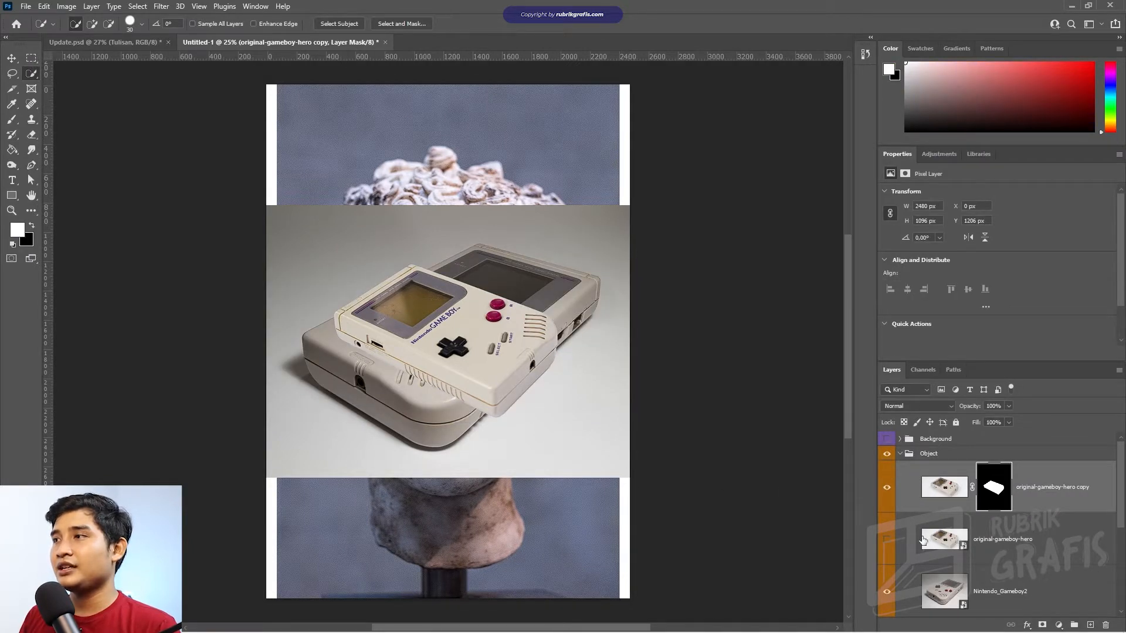
- Delete the unmasked original-gameboy-hero layer from the Object group and hide its masked copy
click(984, 543)
scroll(984, 542, down, 1)
scroll(983, 543, up, 1)
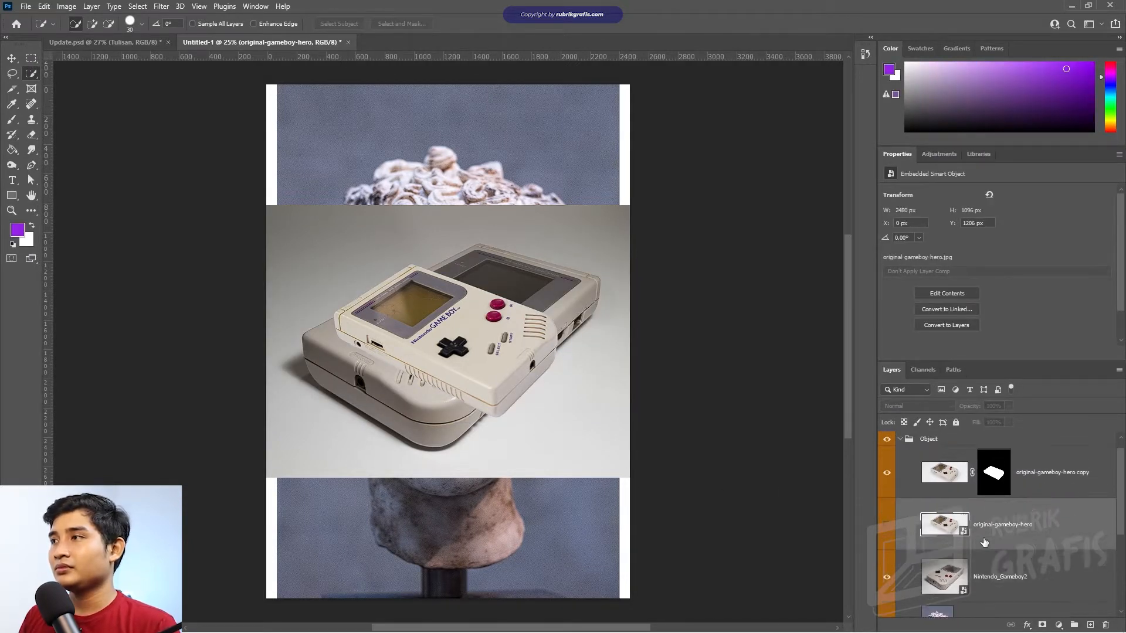
key(Delete)
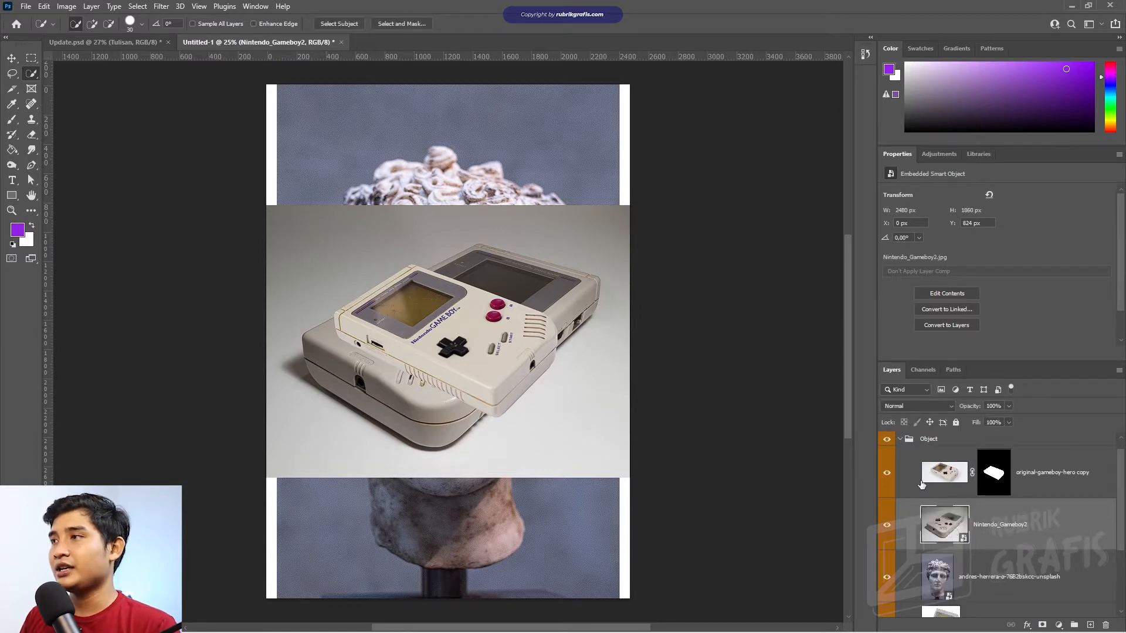
click(886, 472)
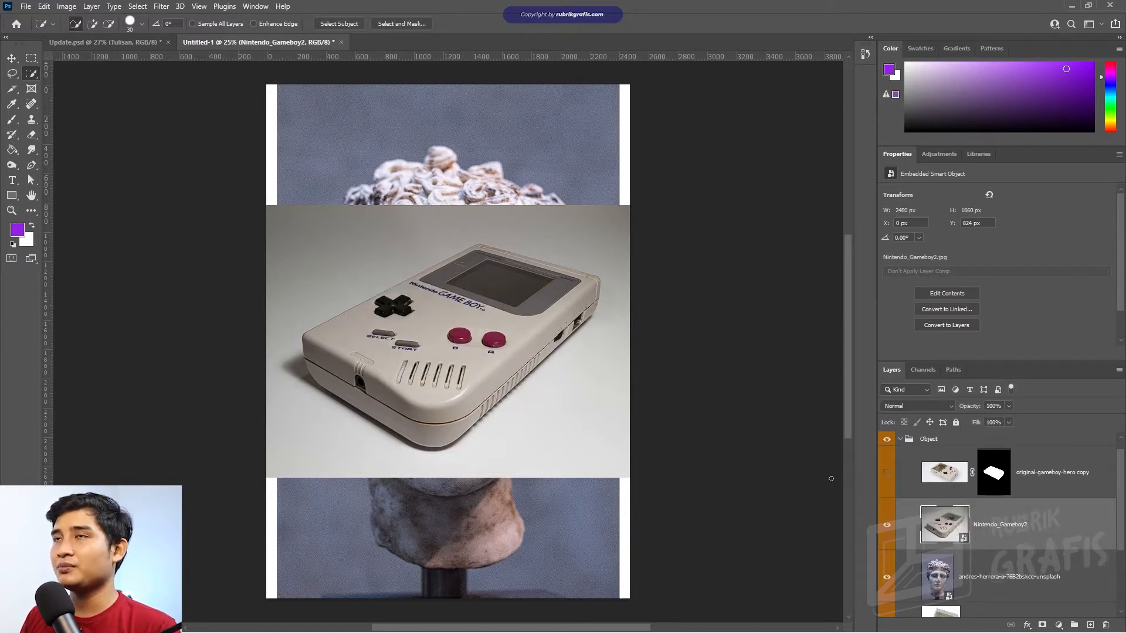
- Select the Nintendo_Gameboy2 subject and trace a closed pen path around the shadow below the console's front lower edge
click(345, 26)
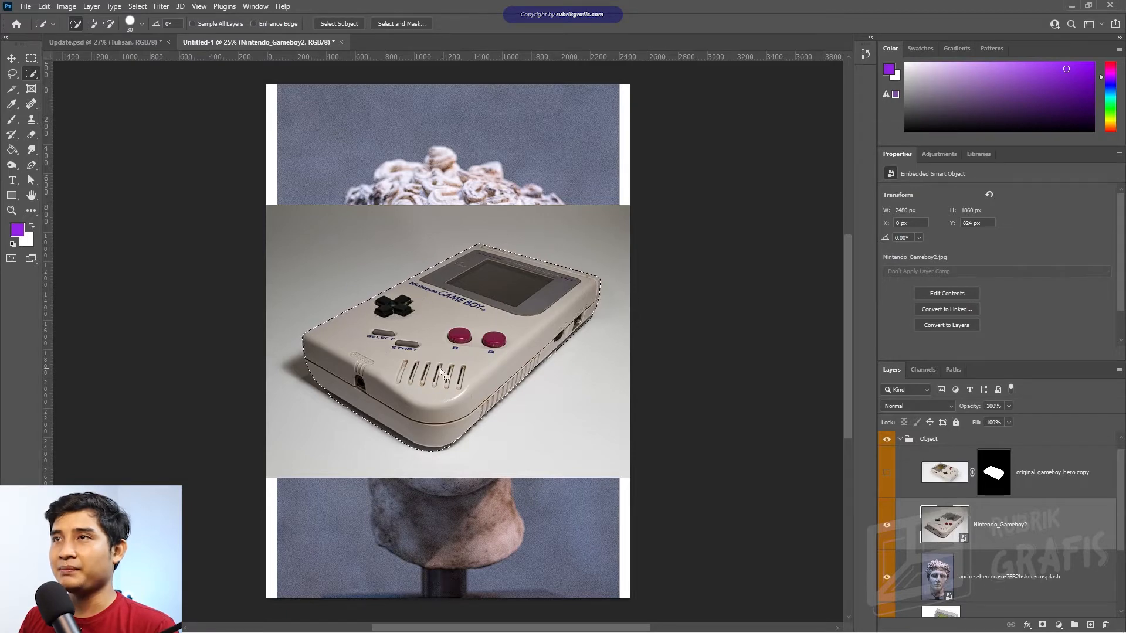
key(z)
drag(370, 403, 378, 417)
key(p)
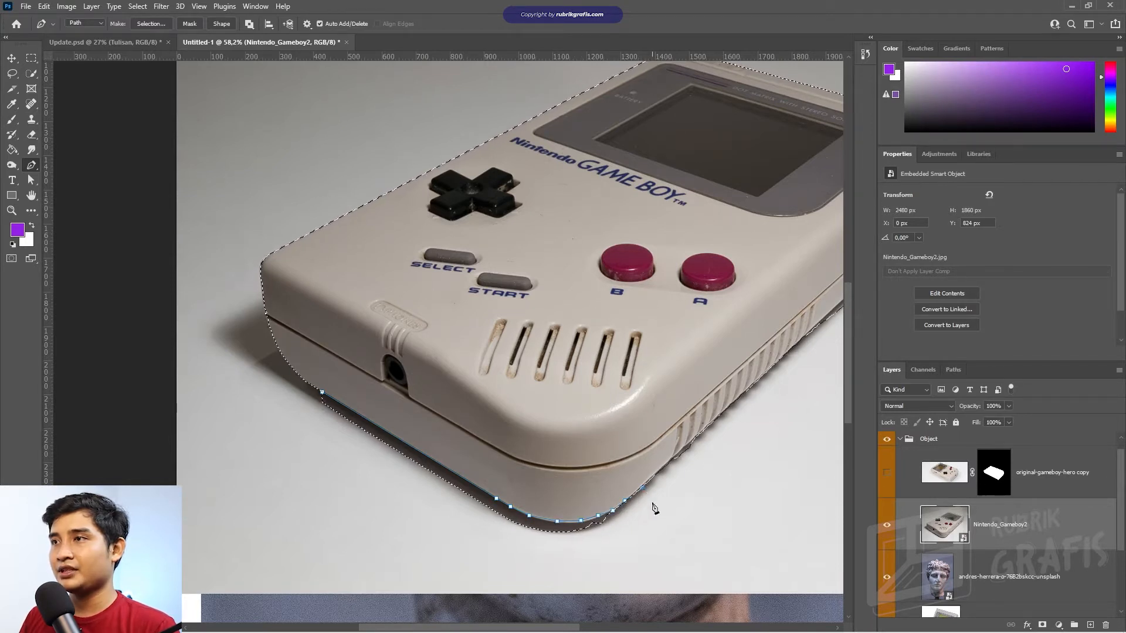
click(572, 555)
click(508, 555)
click(419, 515)
click(339, 431)
click(318, 416)
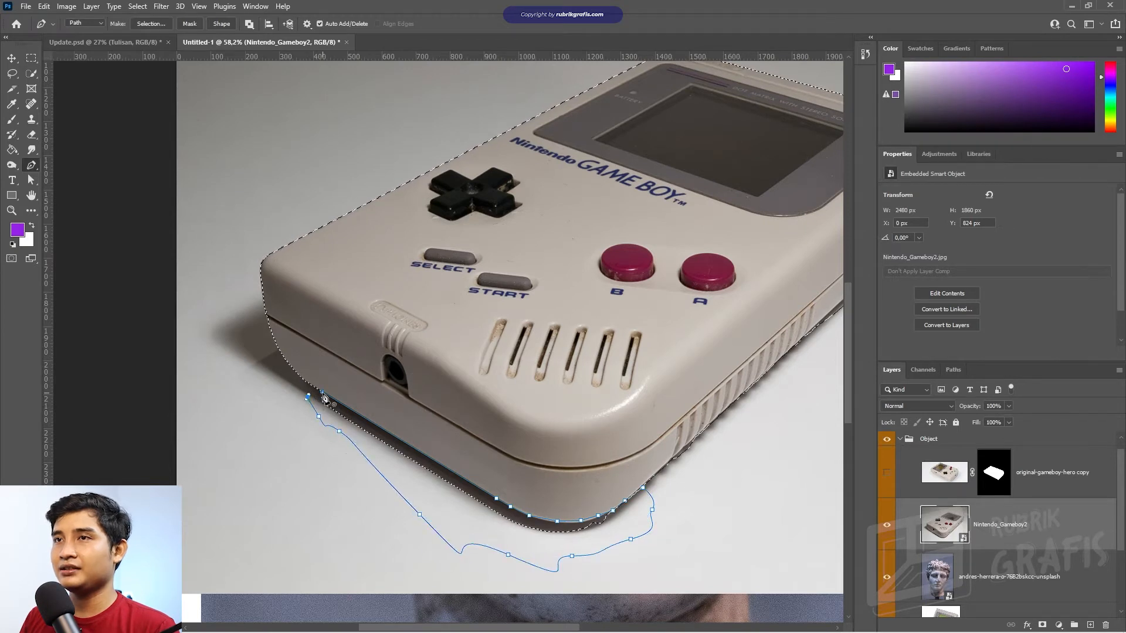
- Convert the front shadow path to a selection with 0 px feather, subtracting it from the console selection
right_click(325, 398)
click(358, 179)
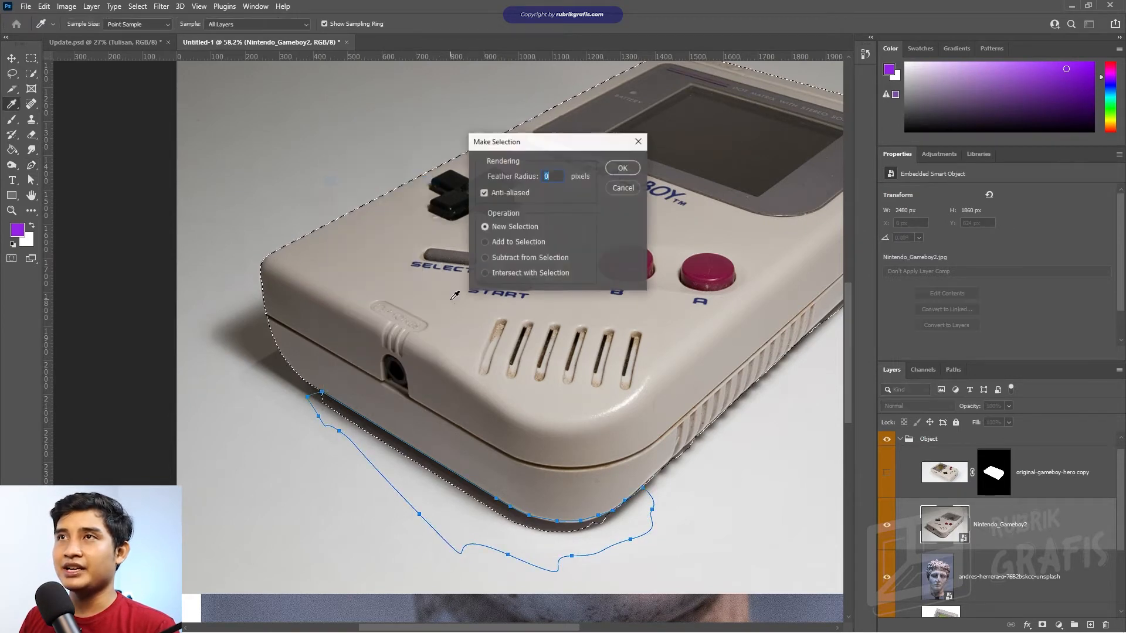
click(519, 258)
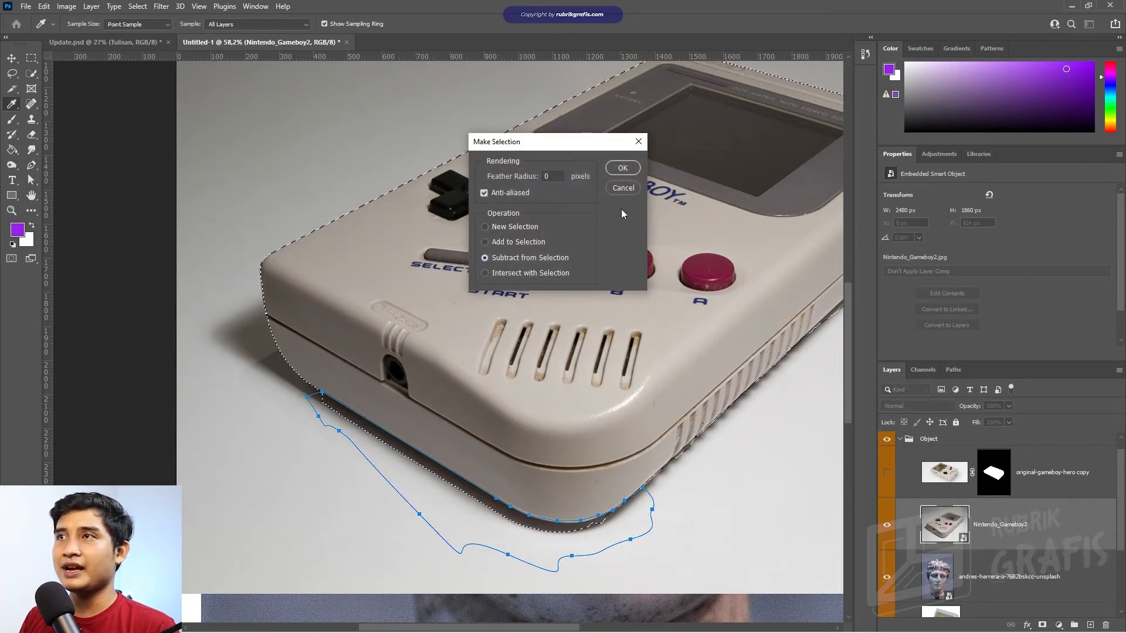
click(622, 168)
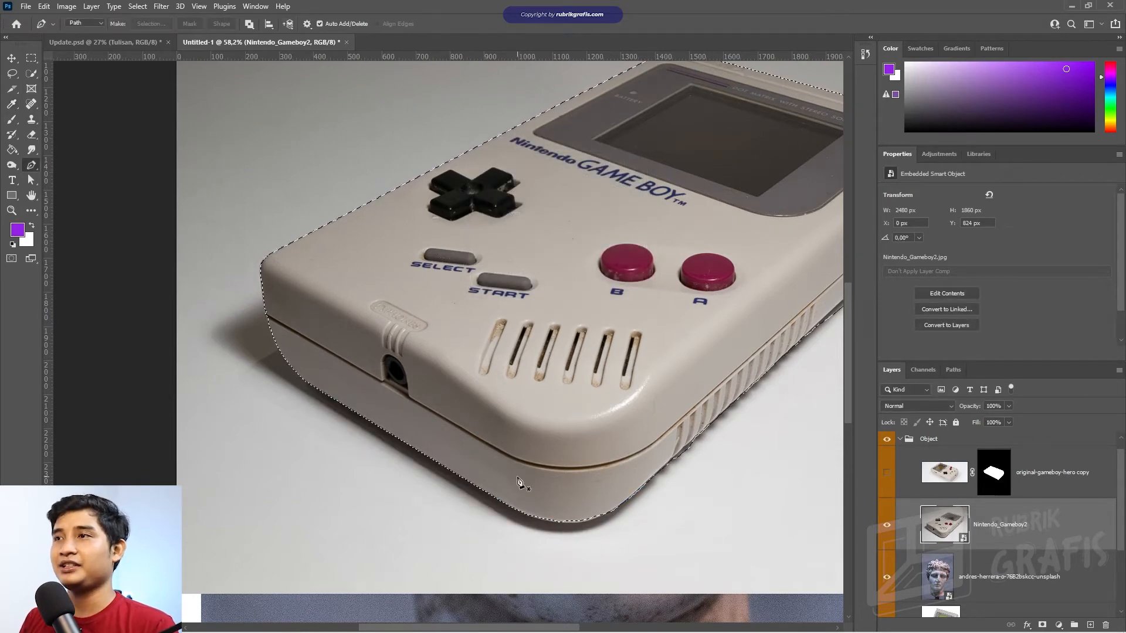
- Trace a closed pen path around the shadow along the console's lower side edge beneath the ports
key(z)
drag(597, 342, 611, 311)
drag(647, 343, 554, 378)
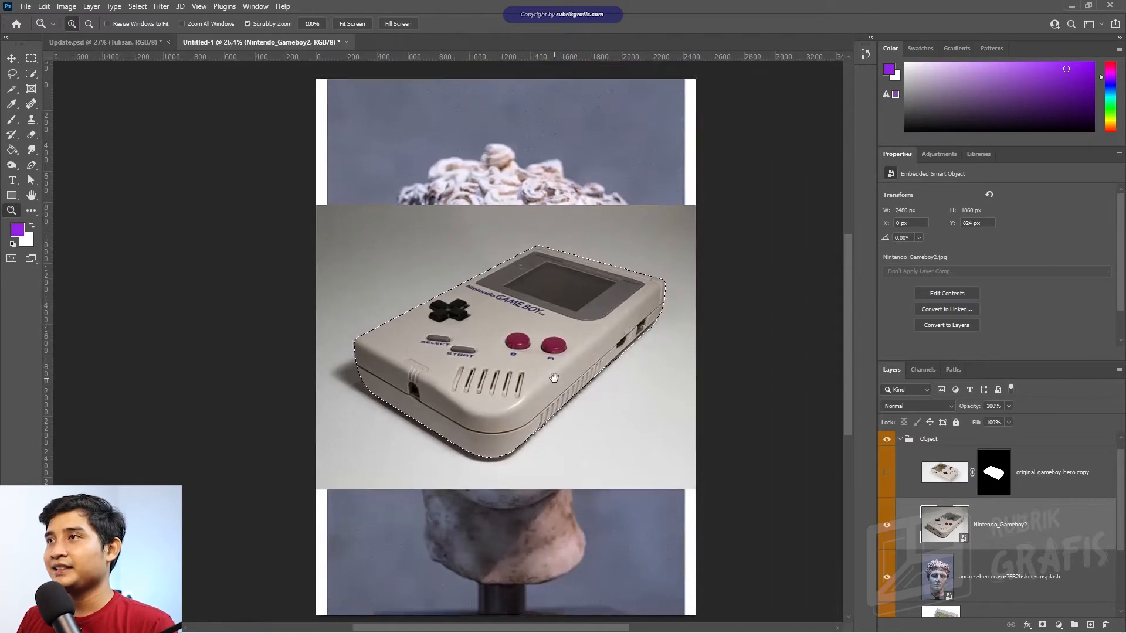
drag(624, 369, 659, 389)
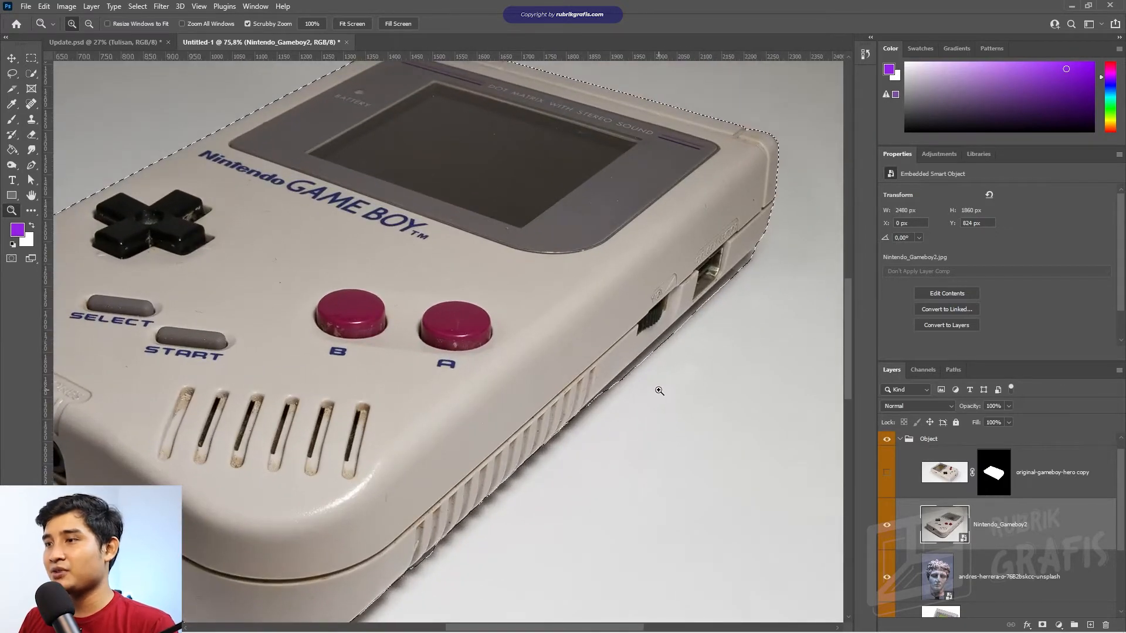
key(p)
click(580, 408)
click(749, 252)
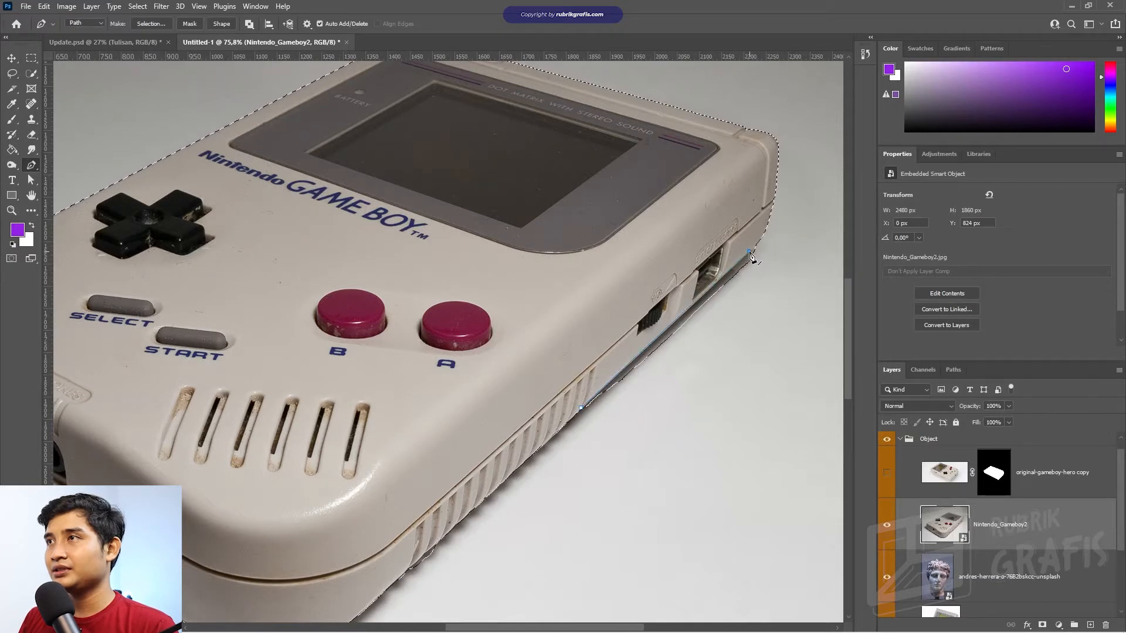
click(762, 241)
drag(776, 293, 774, 308)
drag(719, 399, 651, 445)
drag(611, 463, 584, 465)
click(581, 408)
- Subtract the side shadow path from the console selection with 0 px feather
right_click(581, 409)
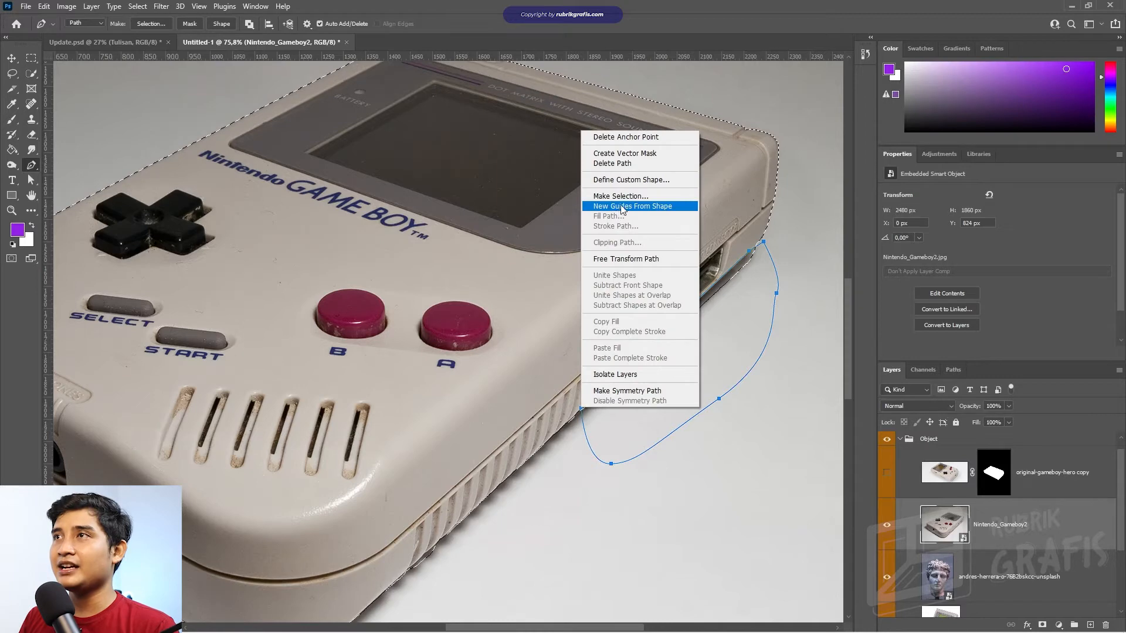
click(621, 196)
click(528, 258)
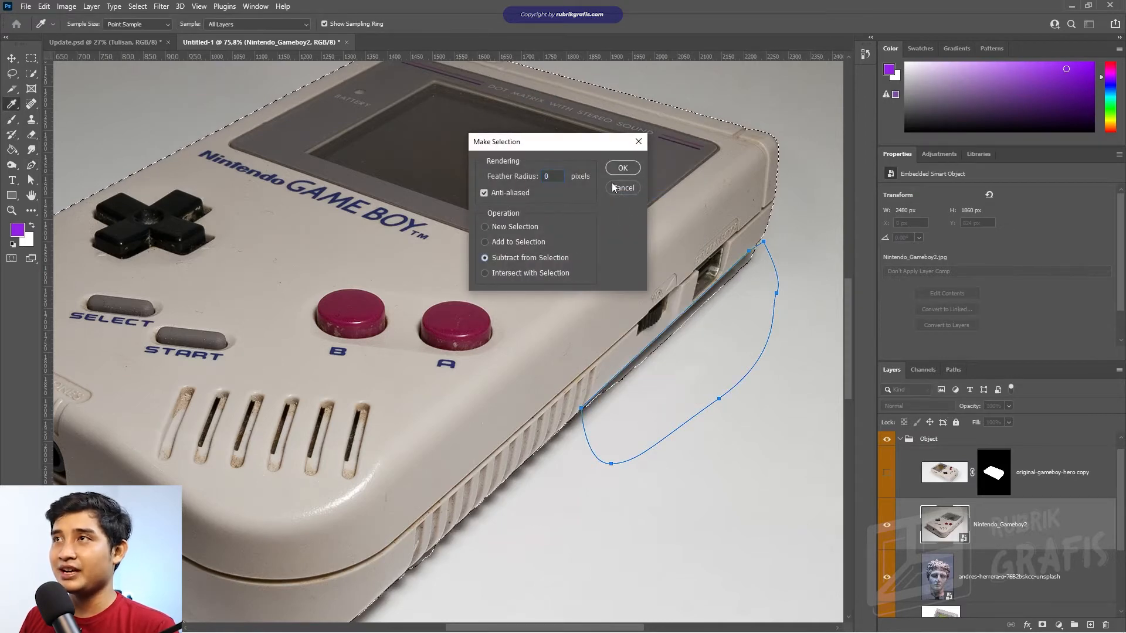
click(622, 168)
- Refine the Nintendo_Gameboy2 selection in Select and Mask with a 2 px radius and Decontaminate Colors, and output it as a masked layer
key(z)
scroll(613, 318, up, 2)
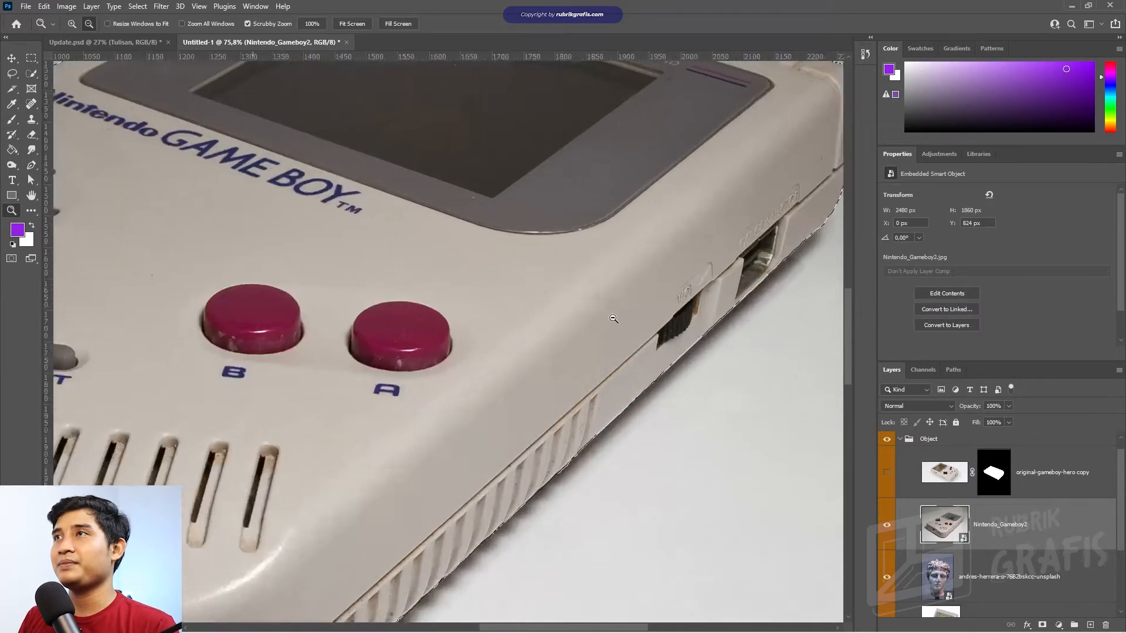
scroll(613, 319, down, 3)
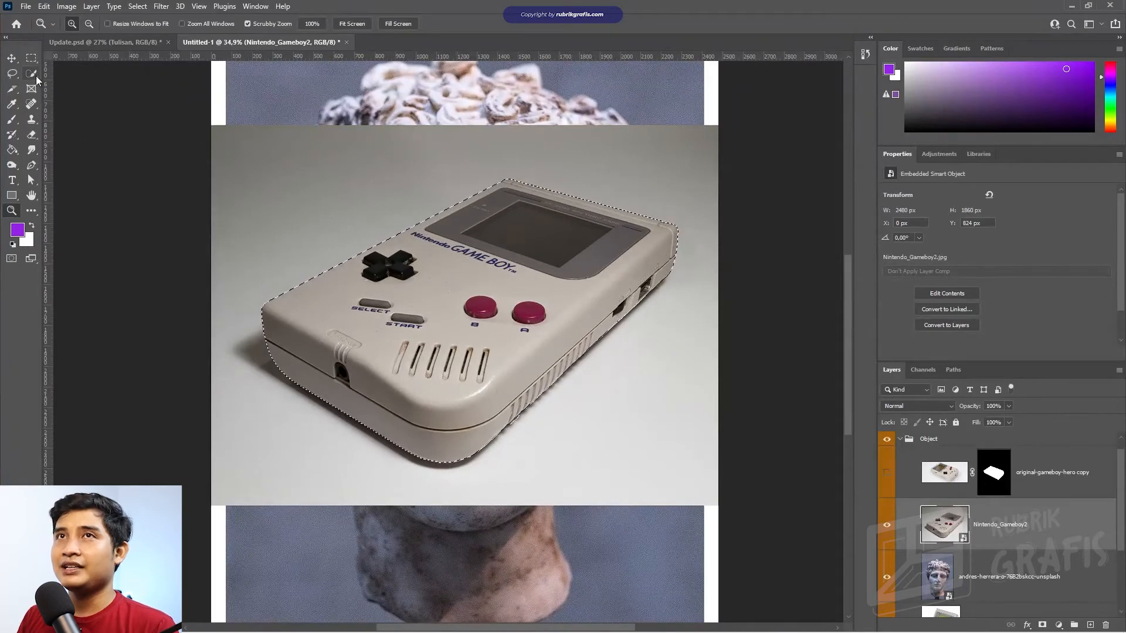
click(35, 77)
click(402, 23)
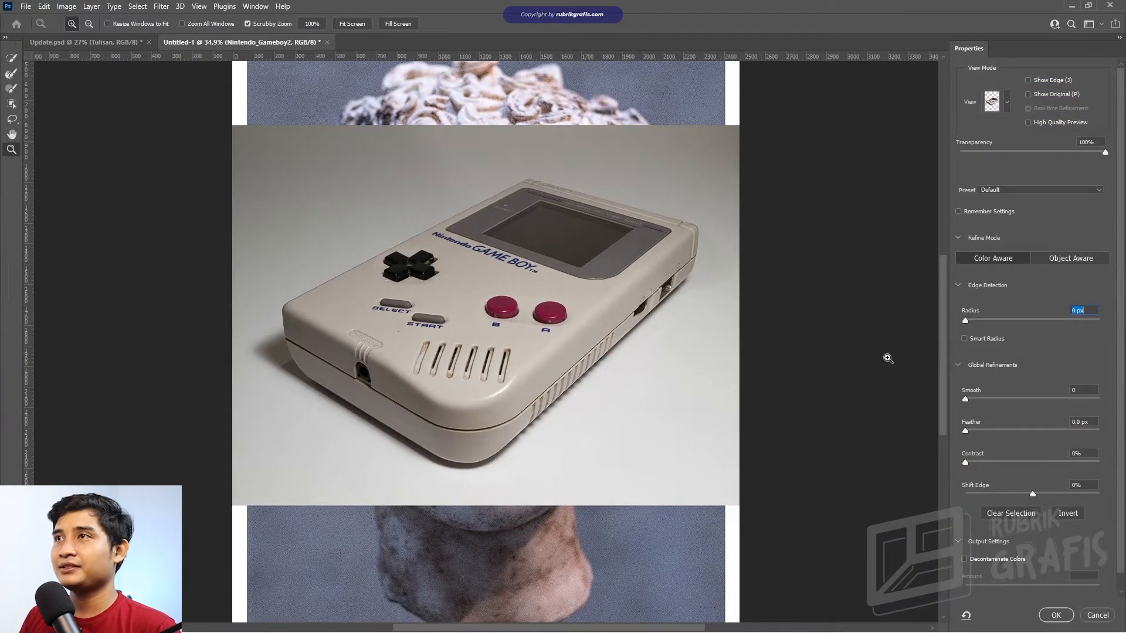
drag(965, 320, 980, 320)
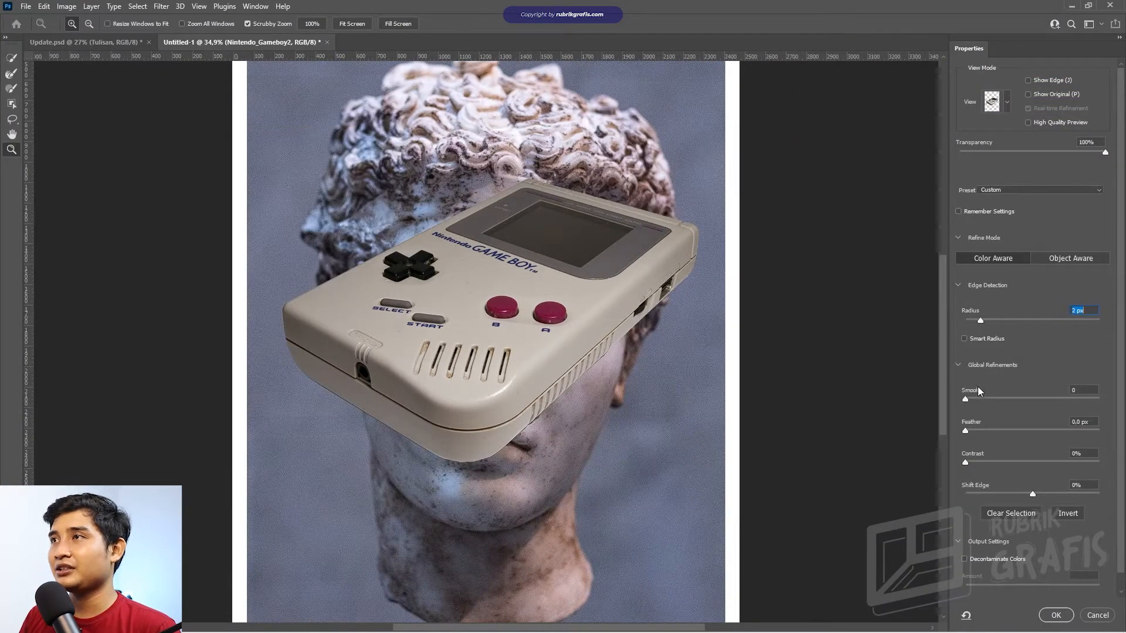
click(972, 558)
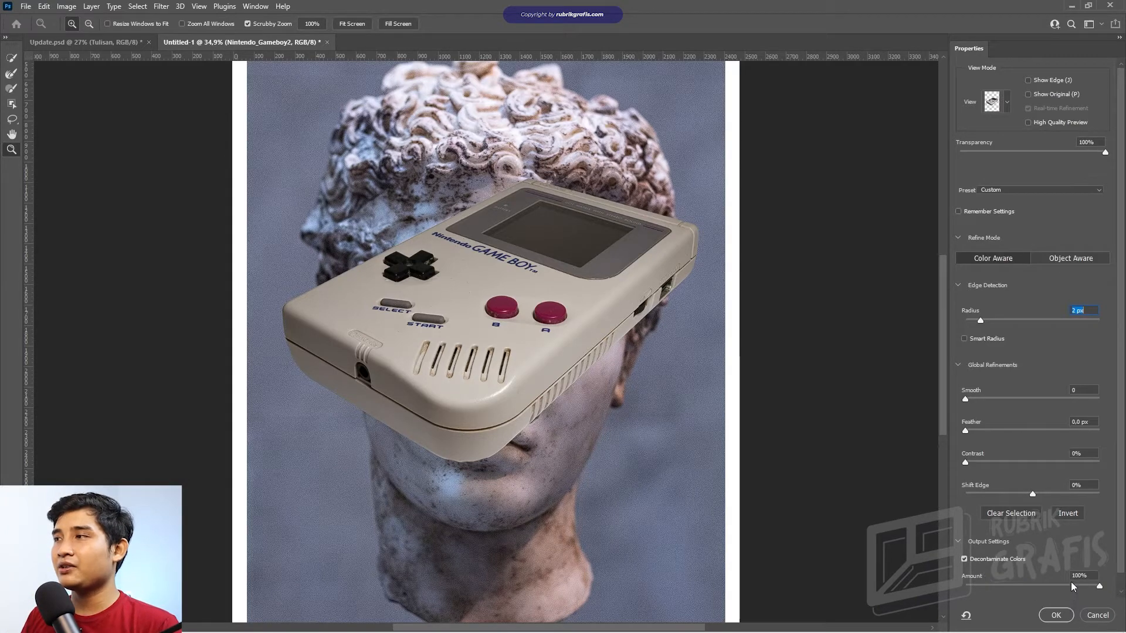
click(1057, 615)
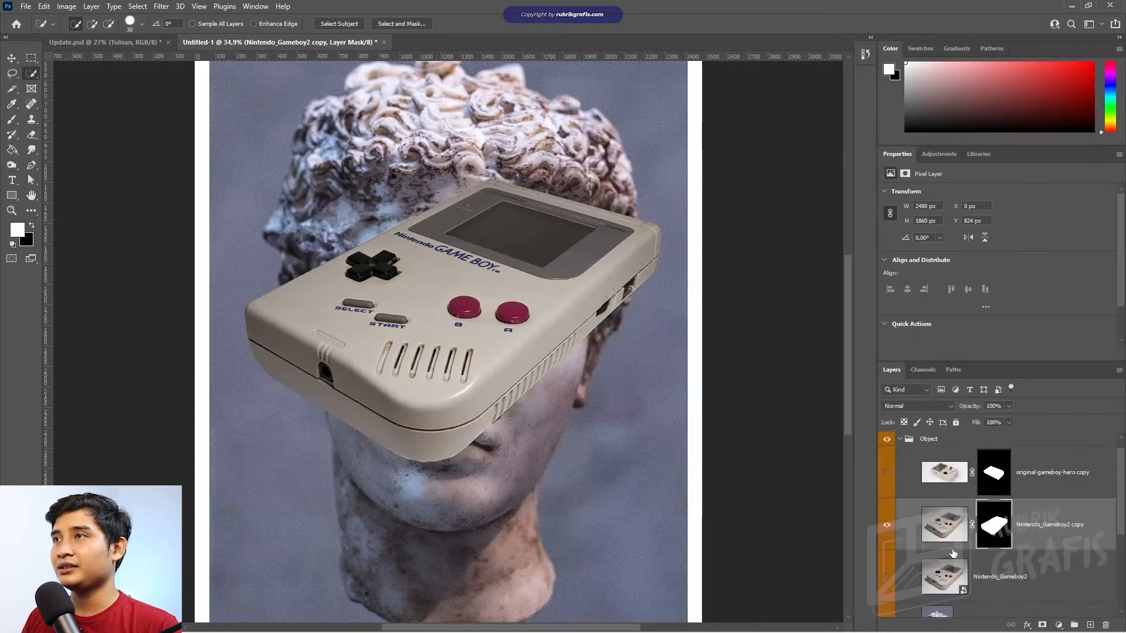
- Delete the unmasked Nintendo_Gameboy2 layer and hide its masked copy
click(990, 572)
key(Delete)
click(886, 525)
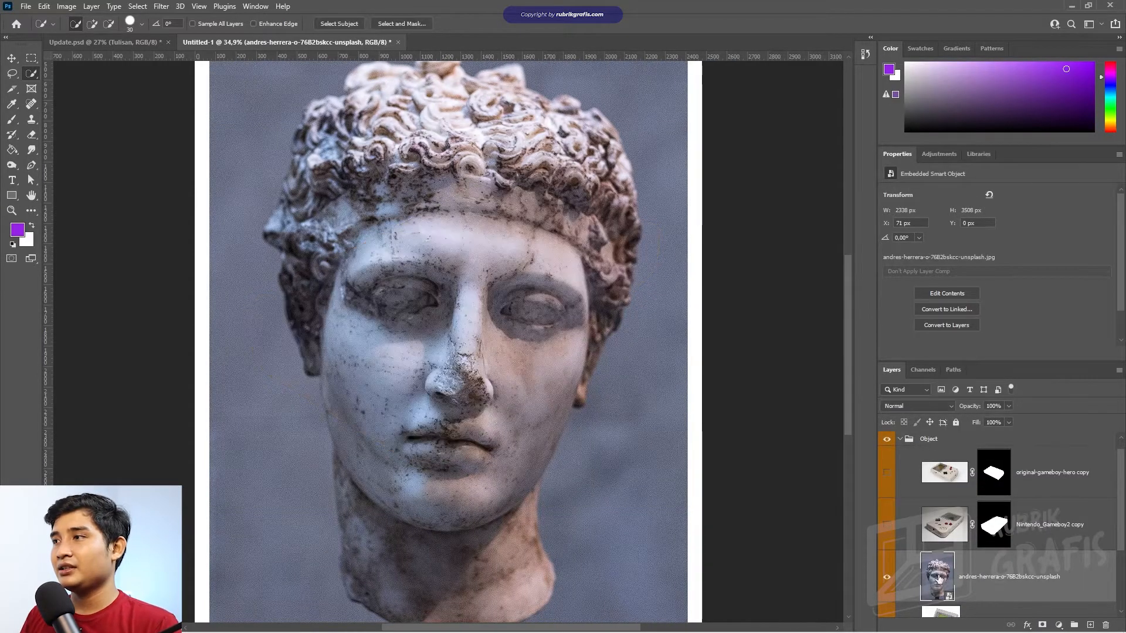
- Select the statue head on its photo layer with Select Subject
scroll(462, 375, down, 3)
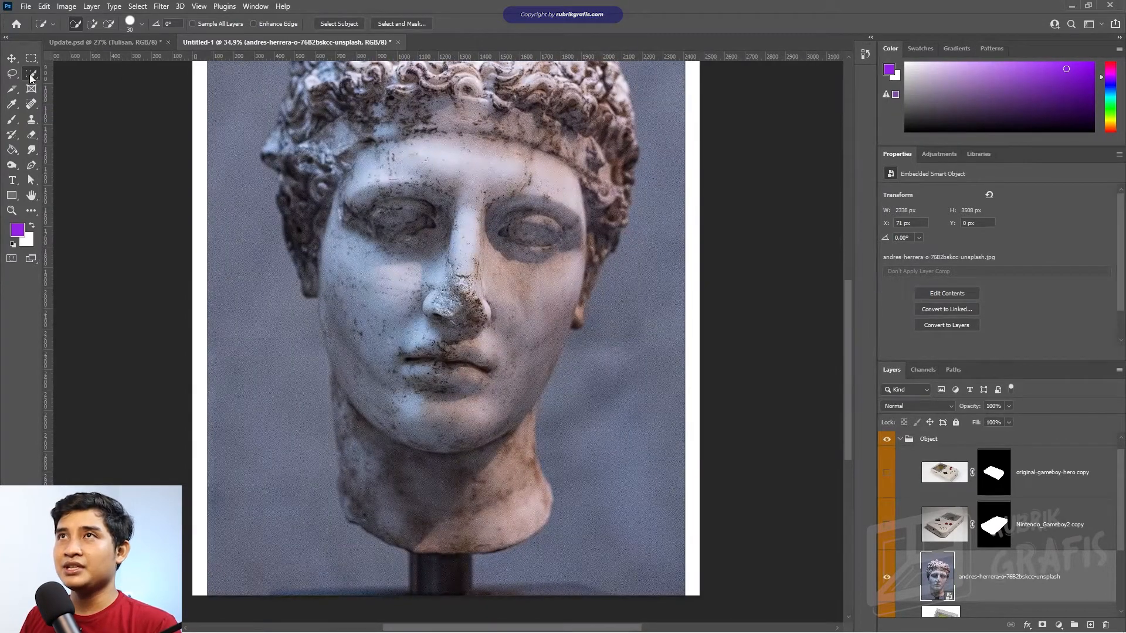
click(347, 24)
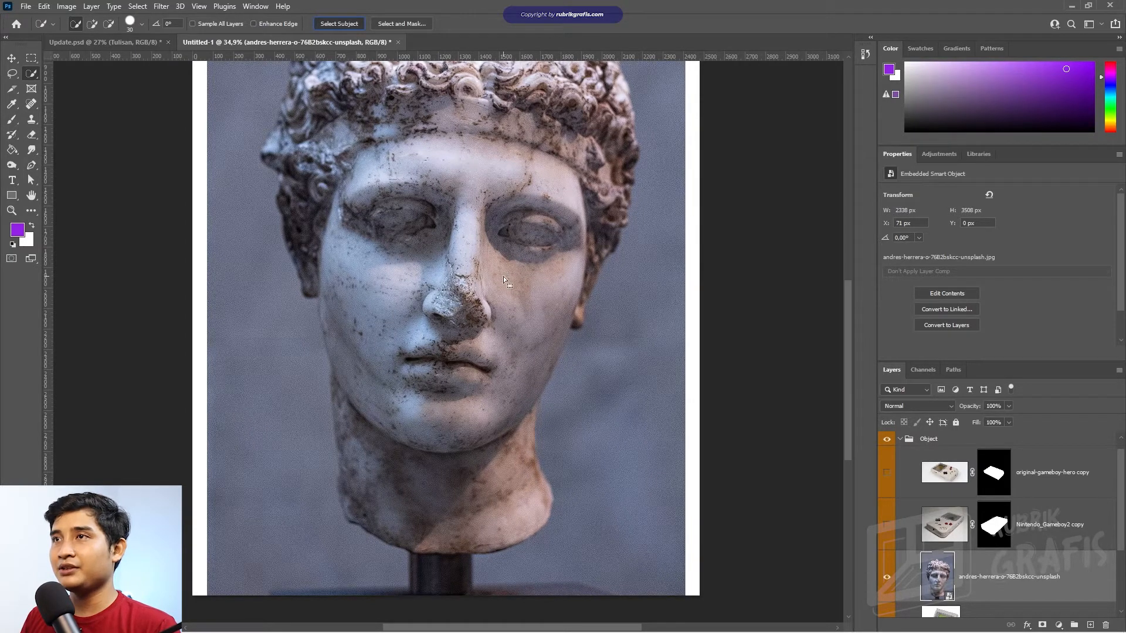
drag(489, 220, 504, 239)
- Trace a Pen path along the base of the statue's neck and around the dark stand and surplus selected area below it
drag(495, 415, 488, 280)
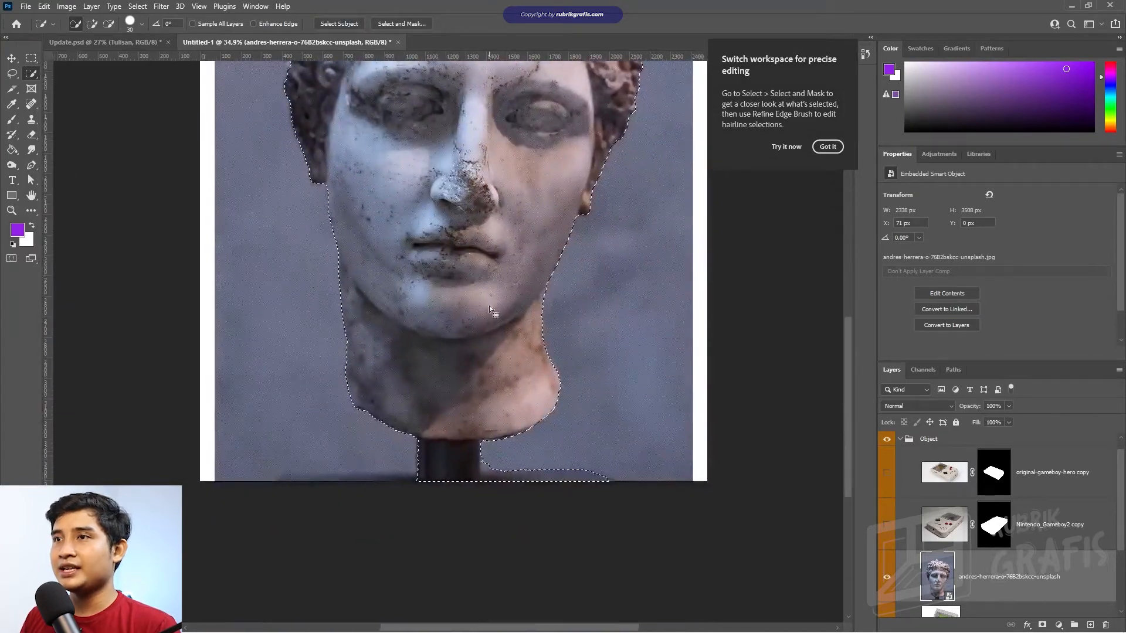
key(p)
scroll(475, 459, up, 5)
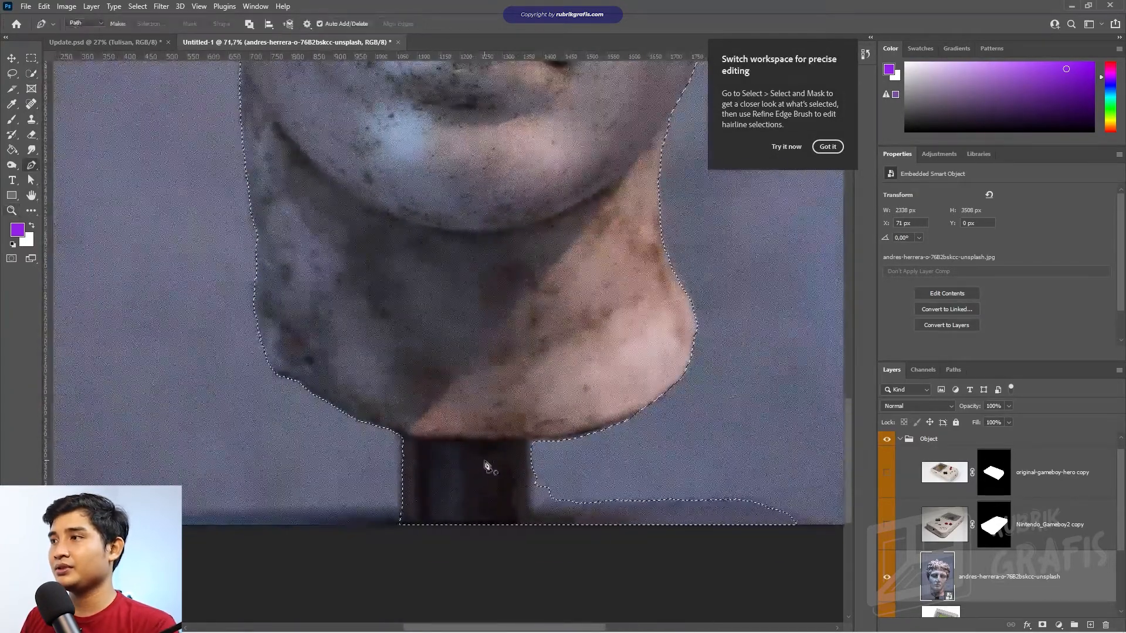
click(402, 434)
click(417, 437)
click(444, 439)
click(474, 441)
click(519, 439)
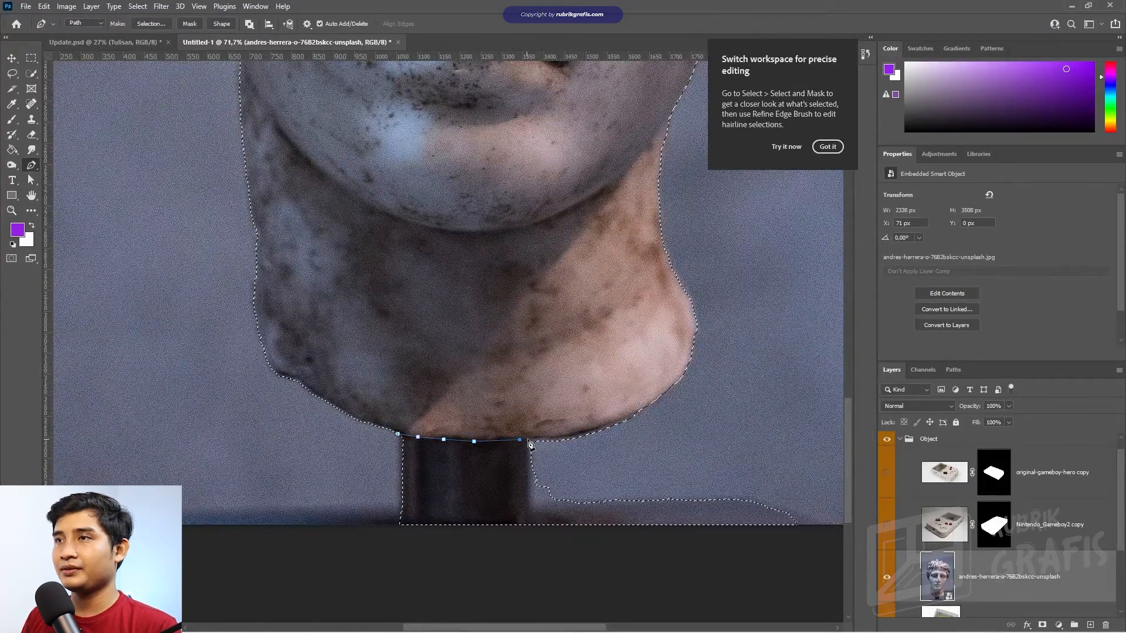
click(558, 438)
click(572, 449)
click(602, 467)
click(708, 479)
click(762, 486)
click(830, 520)
click(822, 544)
click(683, 577)
click(419, 582)
click(339, 567)
click(335, 508)
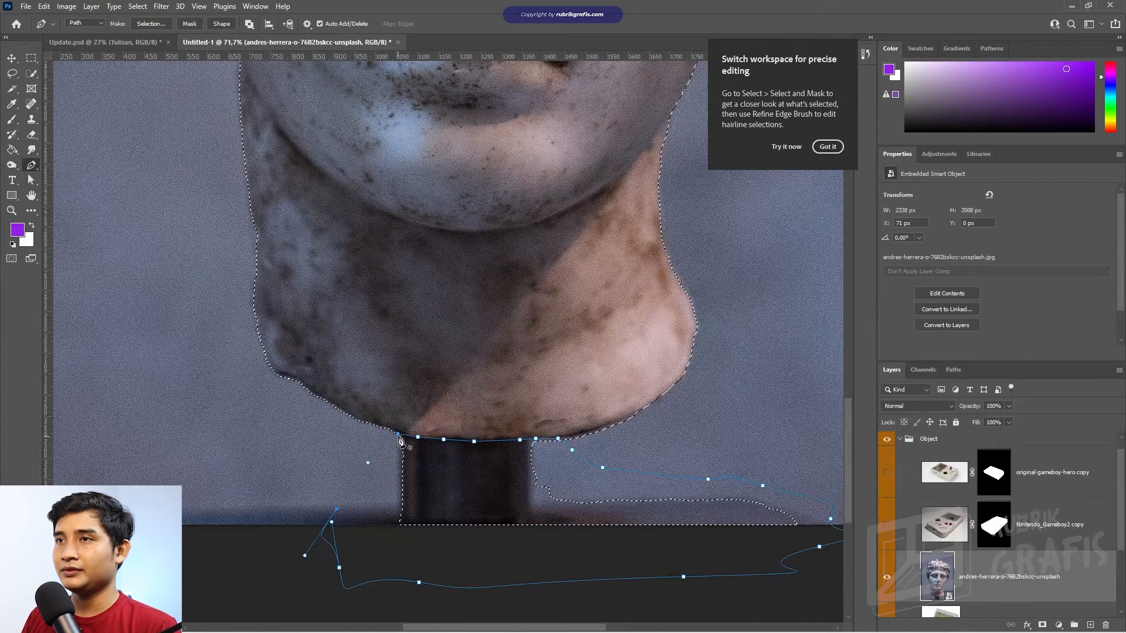
- Subtract the stand path from the statue head selection with a 0 px feather radius
right_click(401, 440)
click(457, 219)
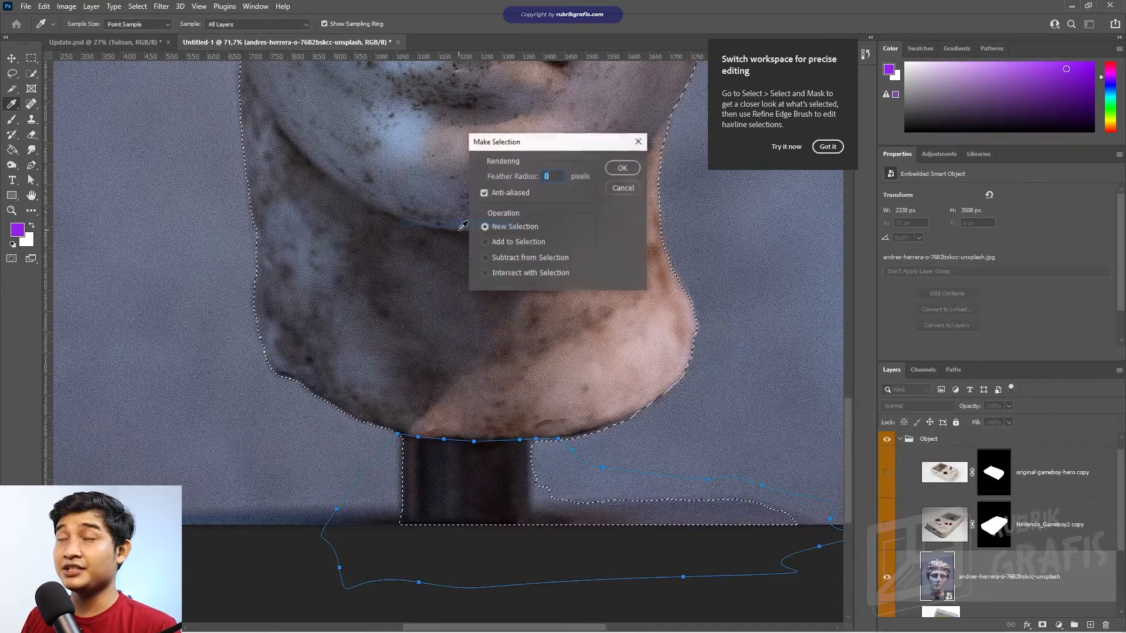
click(520, 258)
click(617, 174)
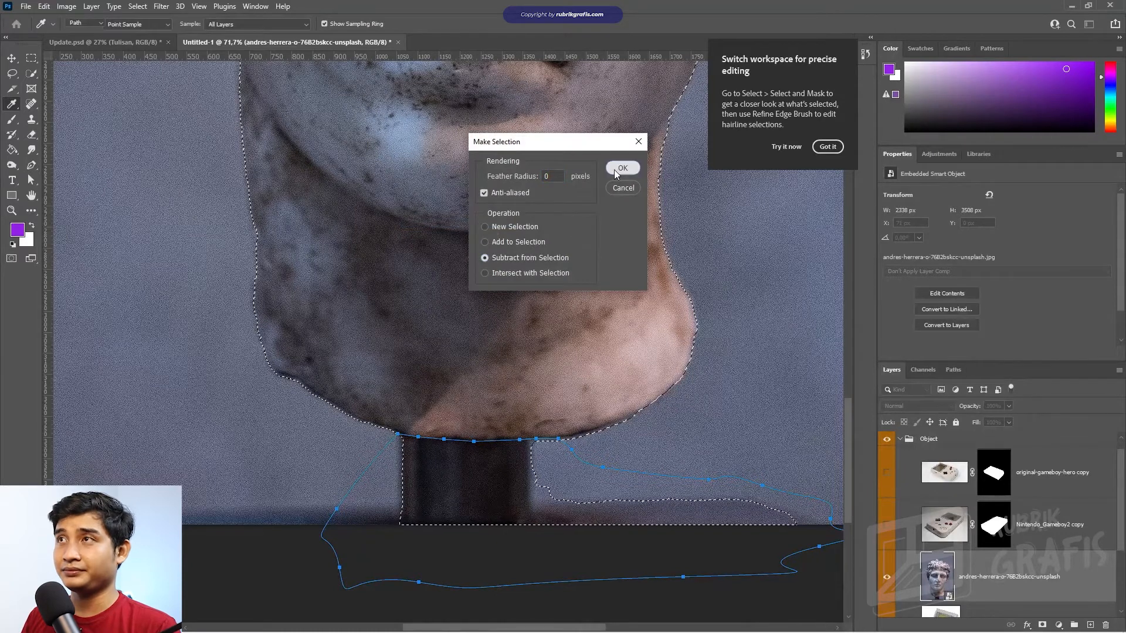
- Refine the statue selection in Select and Mask with 3 px Smart Radius, Smooth 3, Feather 0.2 px and Decontaminate Colors, and output it as a masked layer
key(z)
drag(440, 340, 410, 331)
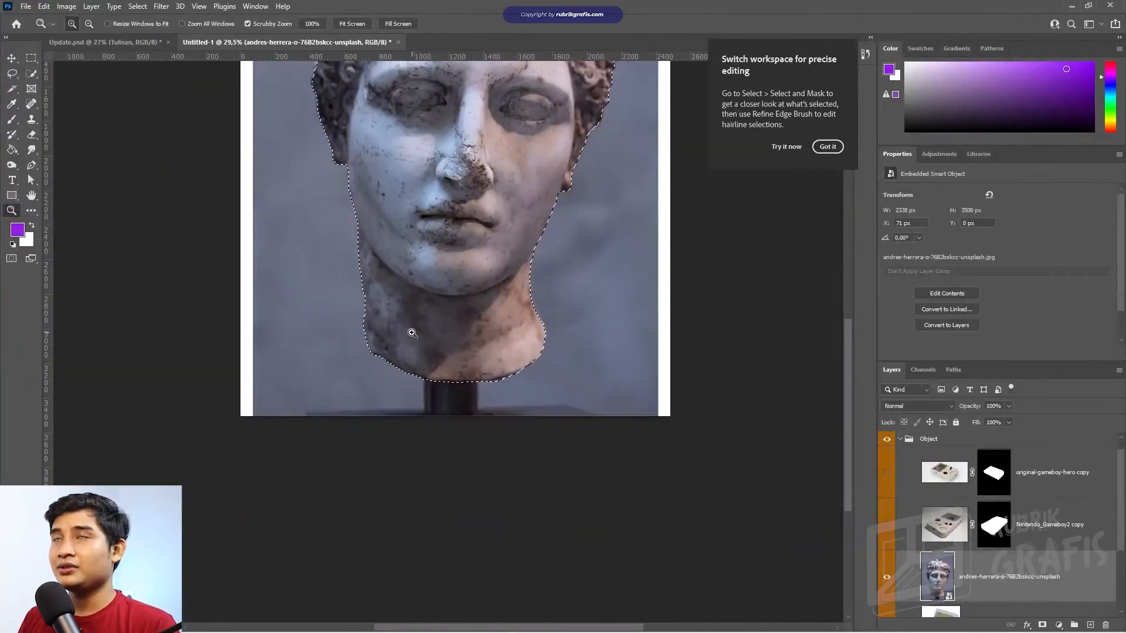
click(32, 76)
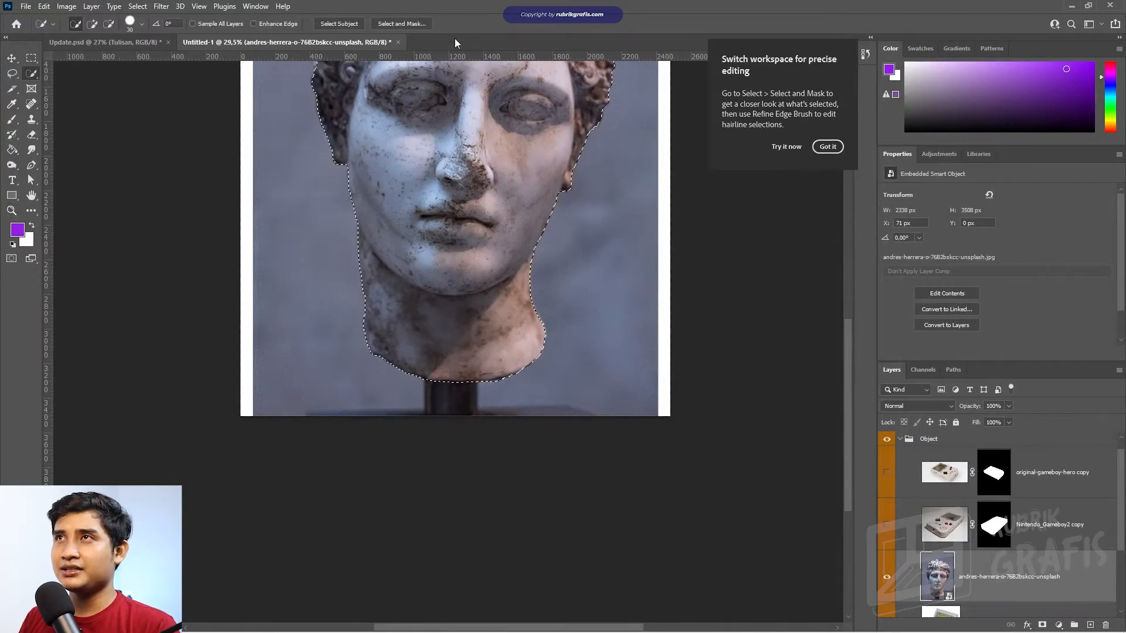
click(401, 23)
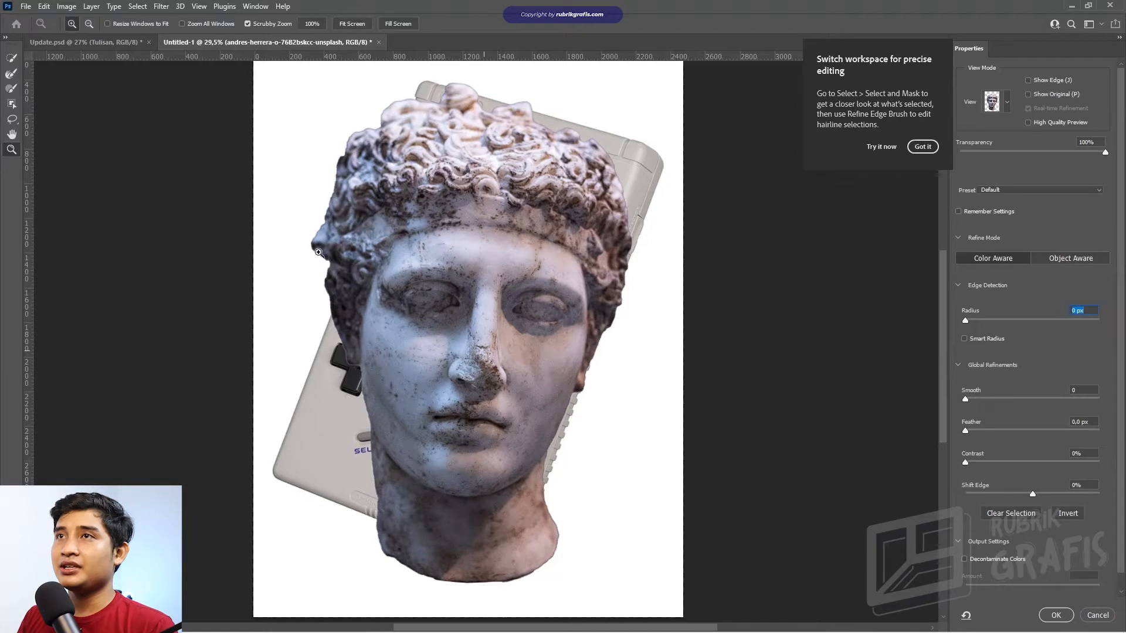
click(964, 338)
drag(978, 324, 992, 326)
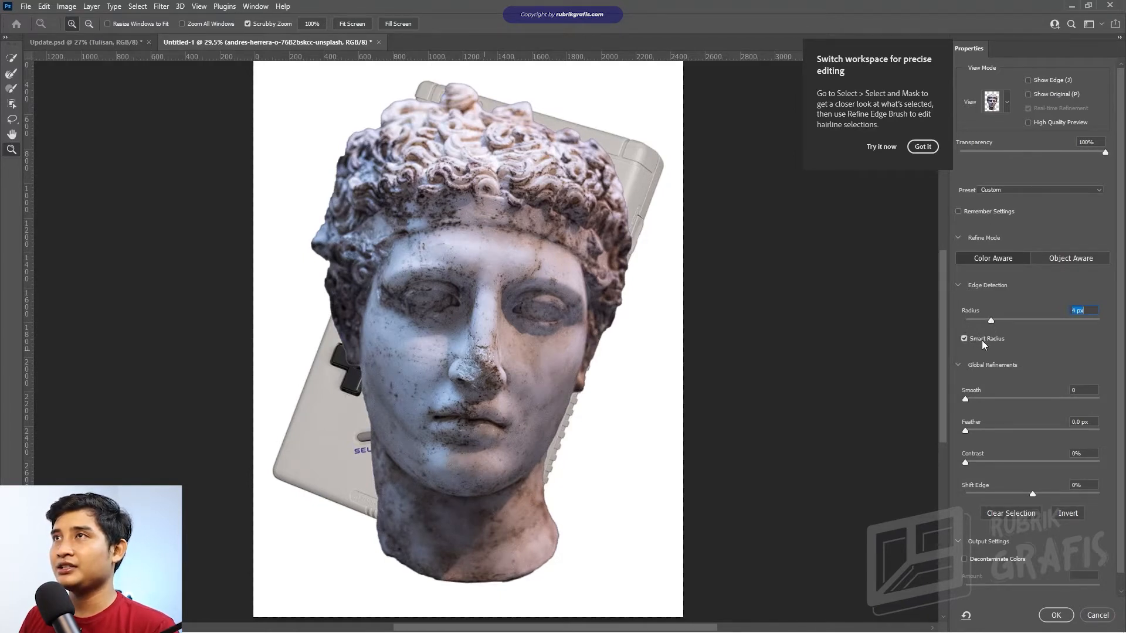
mouse_move(991, 320)
mouse_down()
mouse_move(970, 320)
mouse_move(988, 322)
mouse_up()
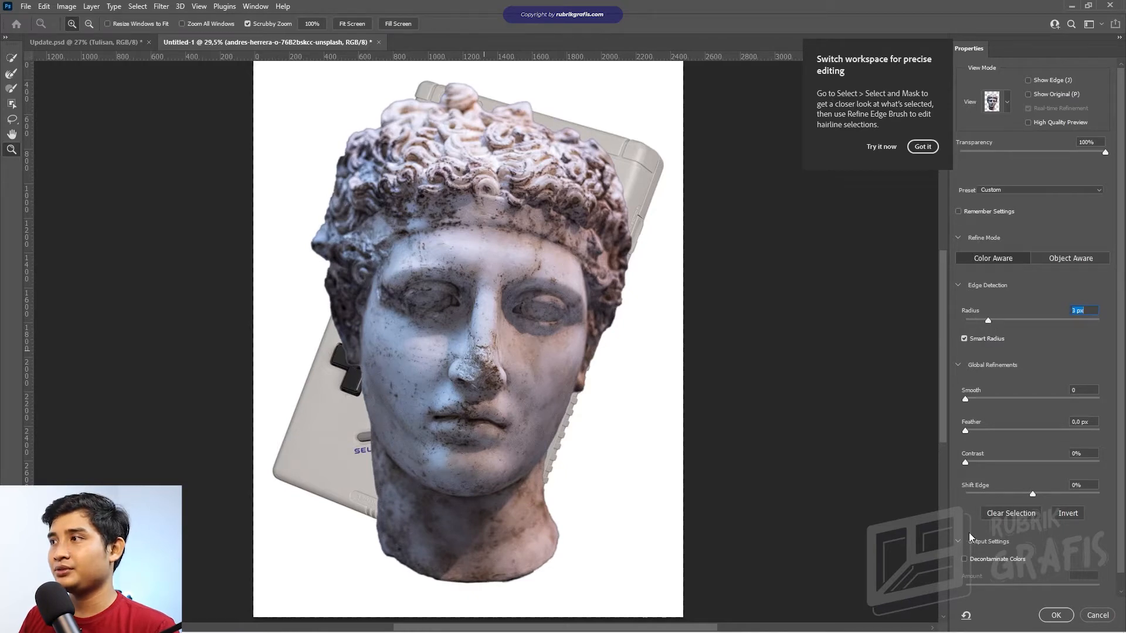
click(974, 558)
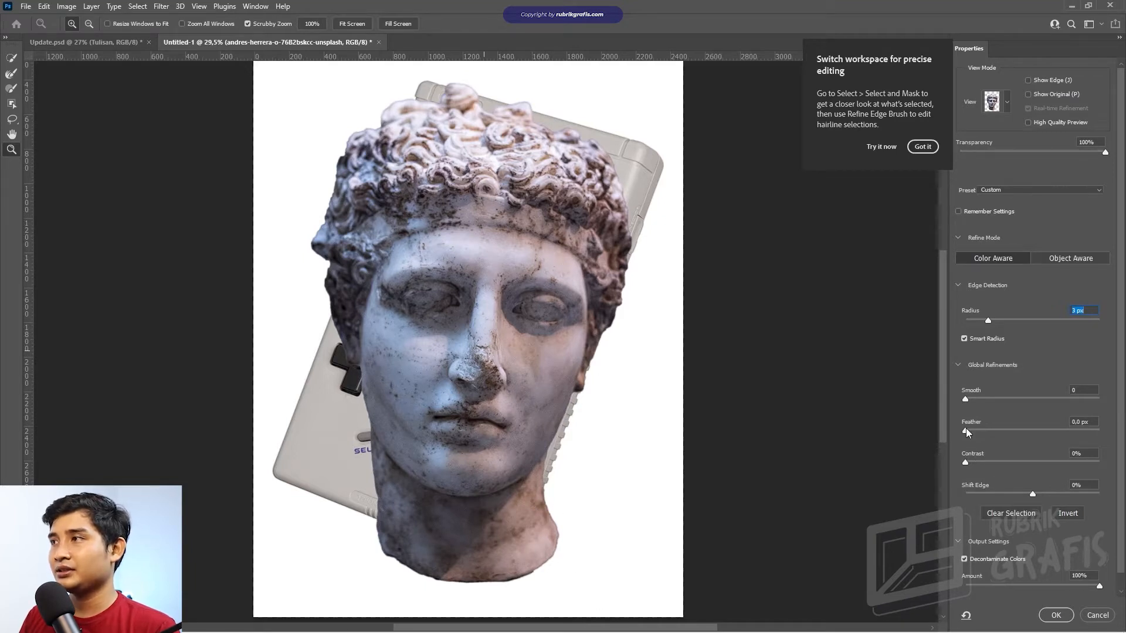
drag(965, 432, 970, 399)
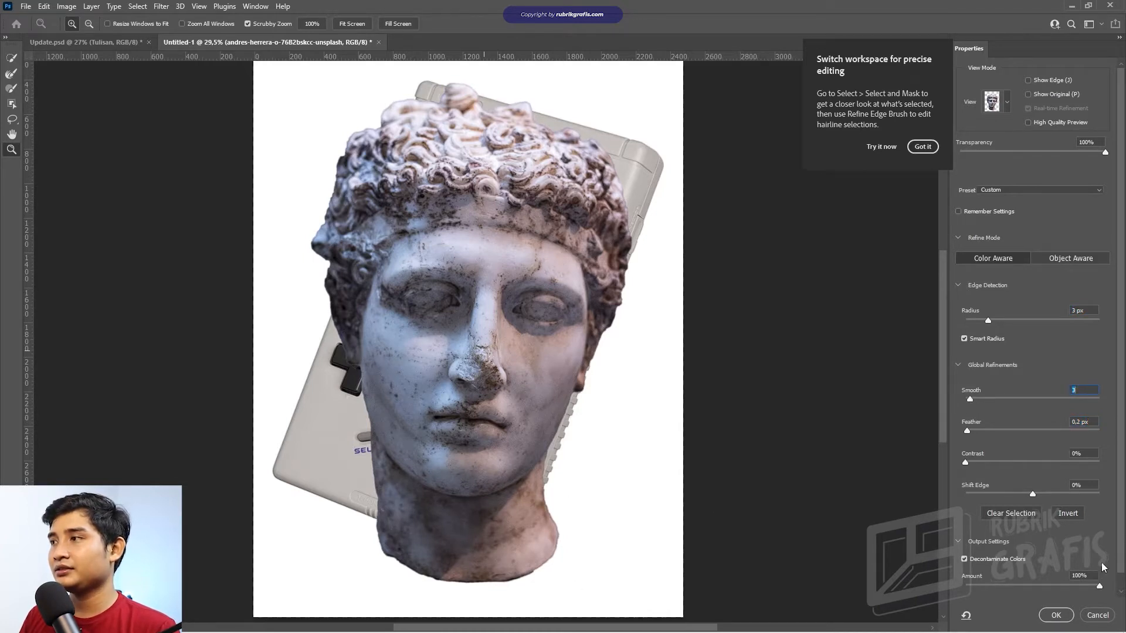
click(1055, 615)
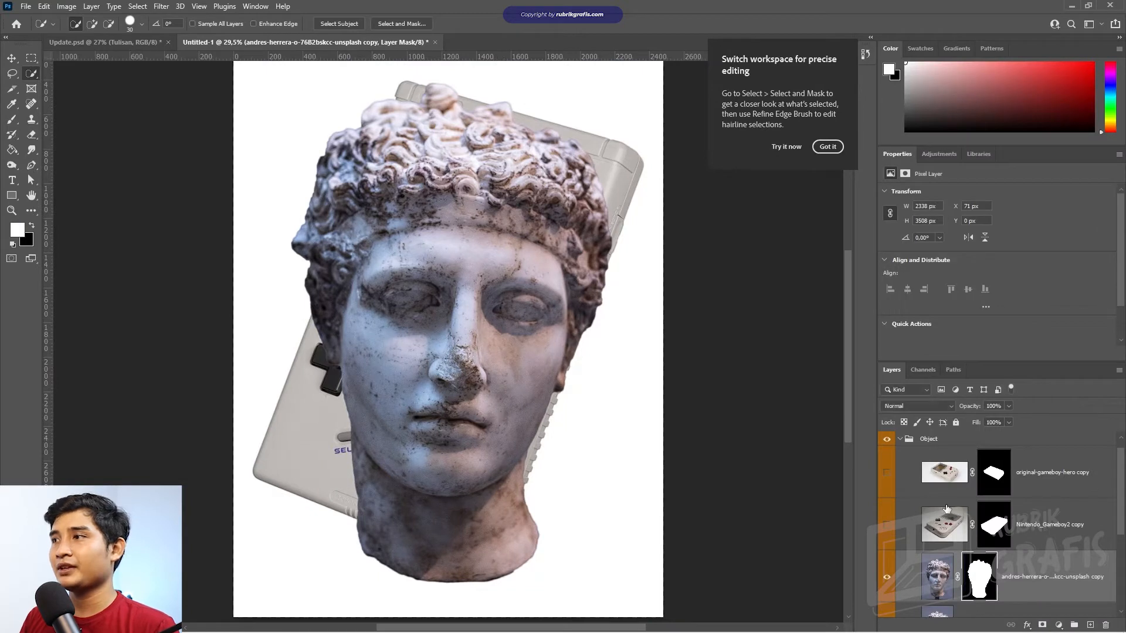
- Delete the unmasked statue head layer and hide its masked copy
scroll(946, 508, down, 1)
click(1006, 567)
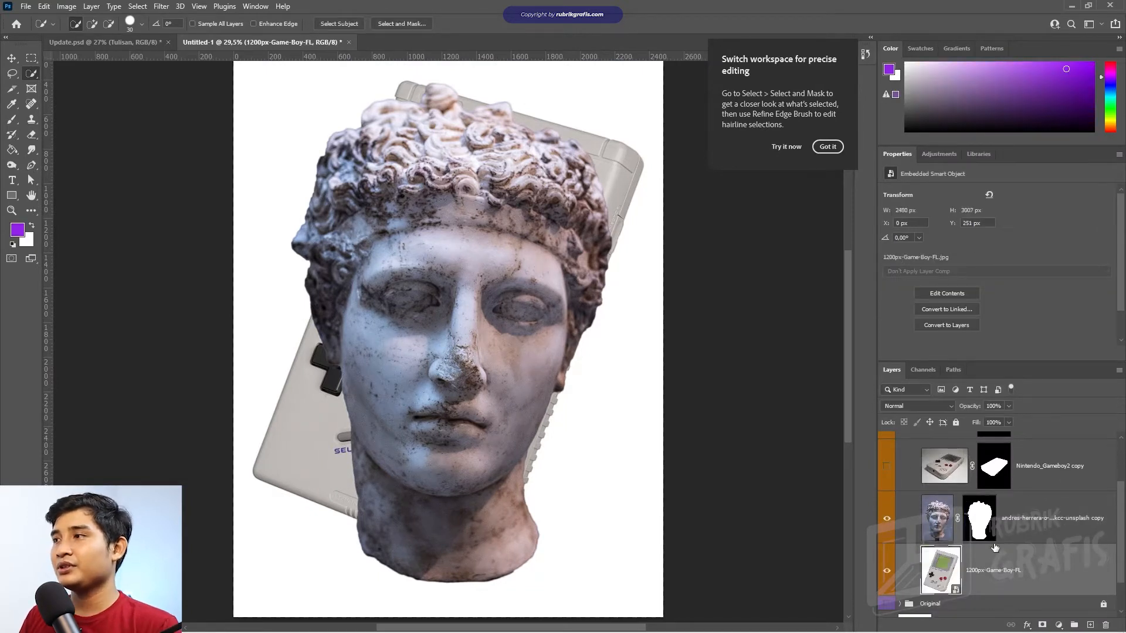
scroll(987, 558, down, 1)
click(886, 489)
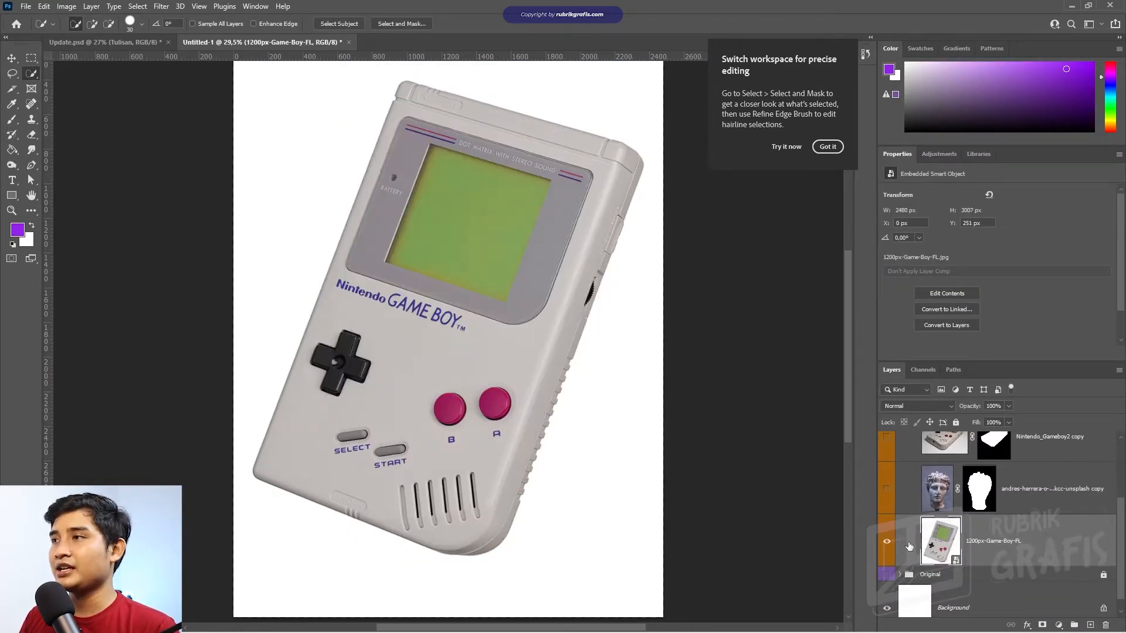
- Select the 1200px-Game-Boy-FL console with Select Subject and refine it with 3 px Smart Radius, Smooth 4 and Decontaminate Colors, output as a masked layer
click(353, 24)
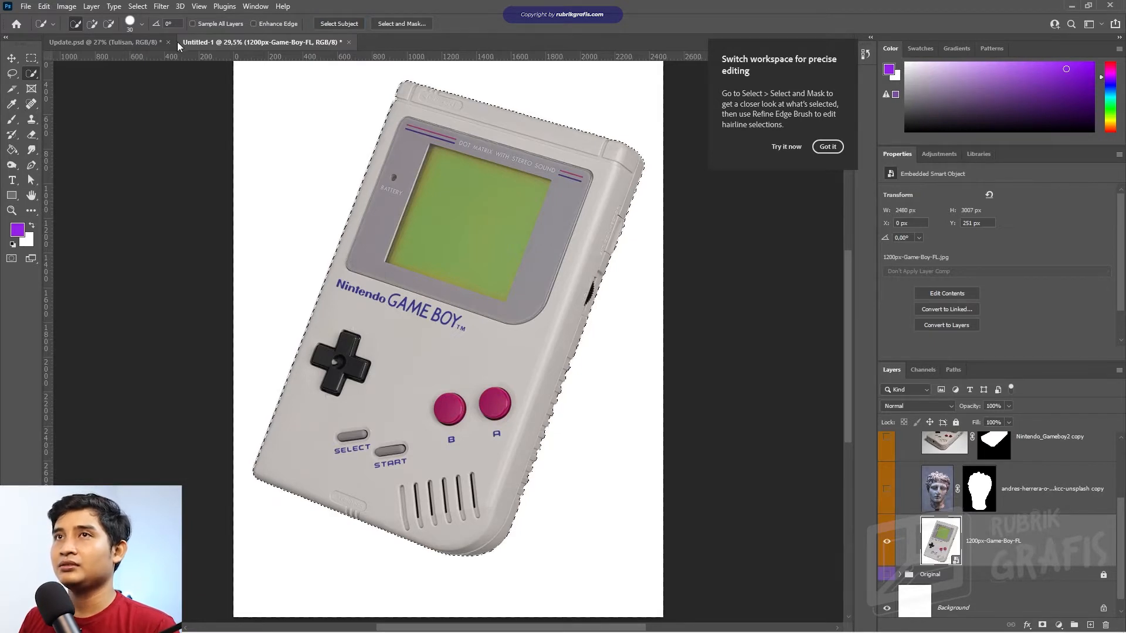
click(402, 23)
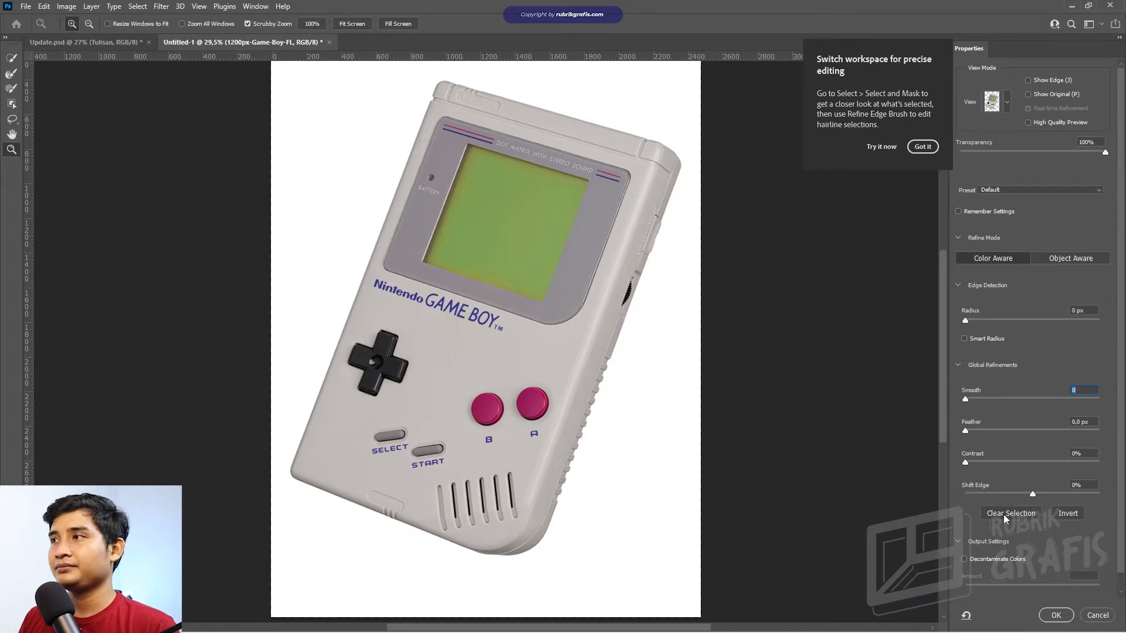
drag(965, 322, 983, 321)
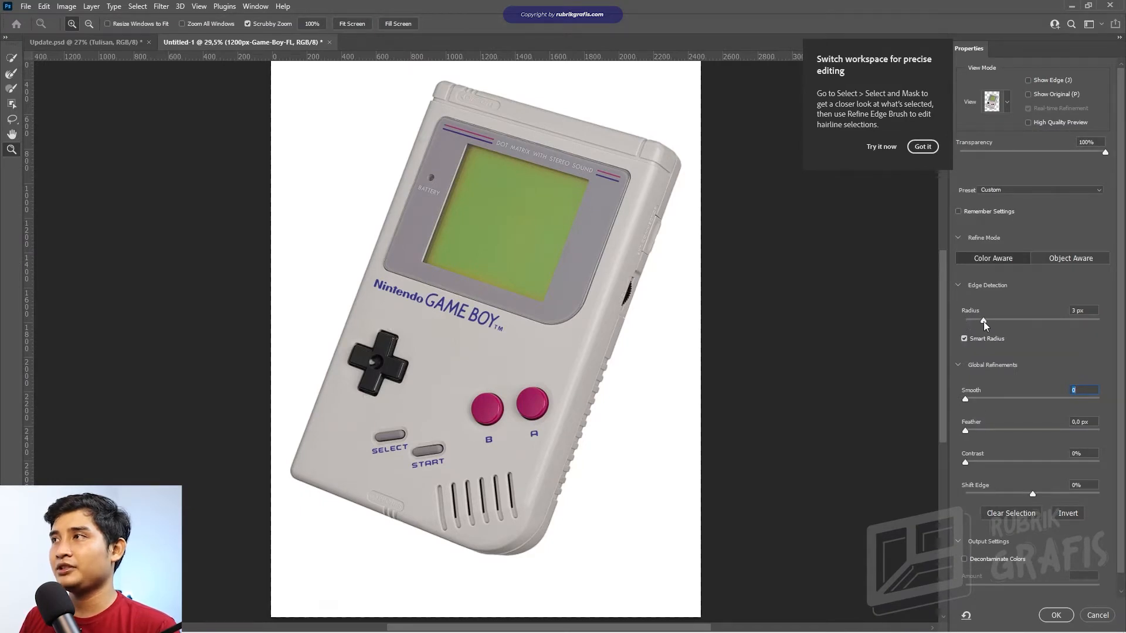
click(984, 559)
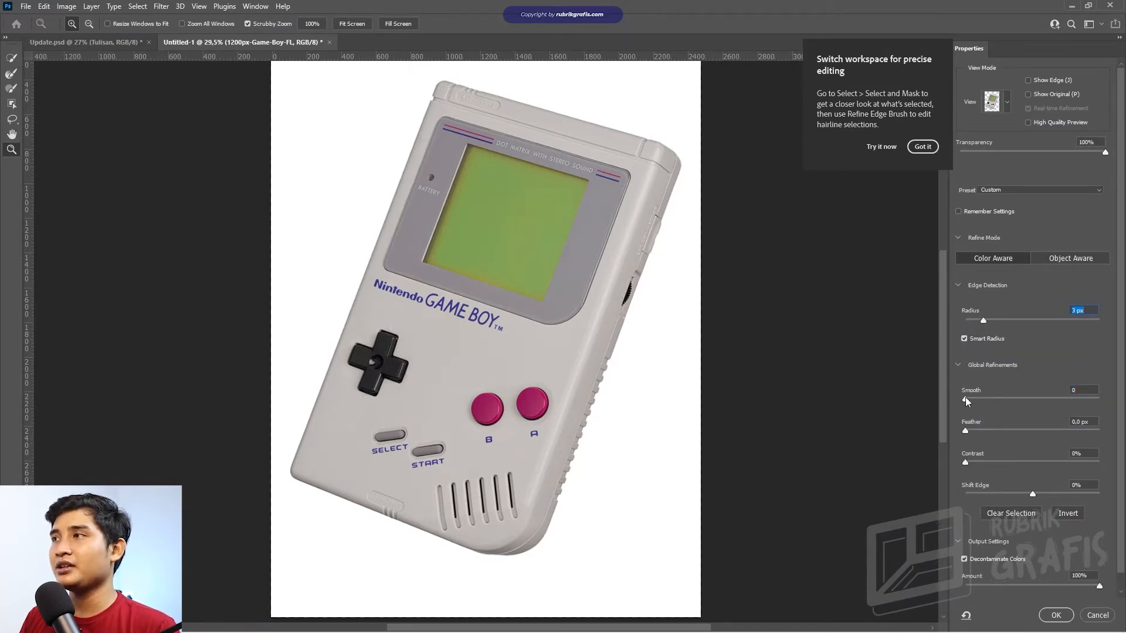
click(970, 398)
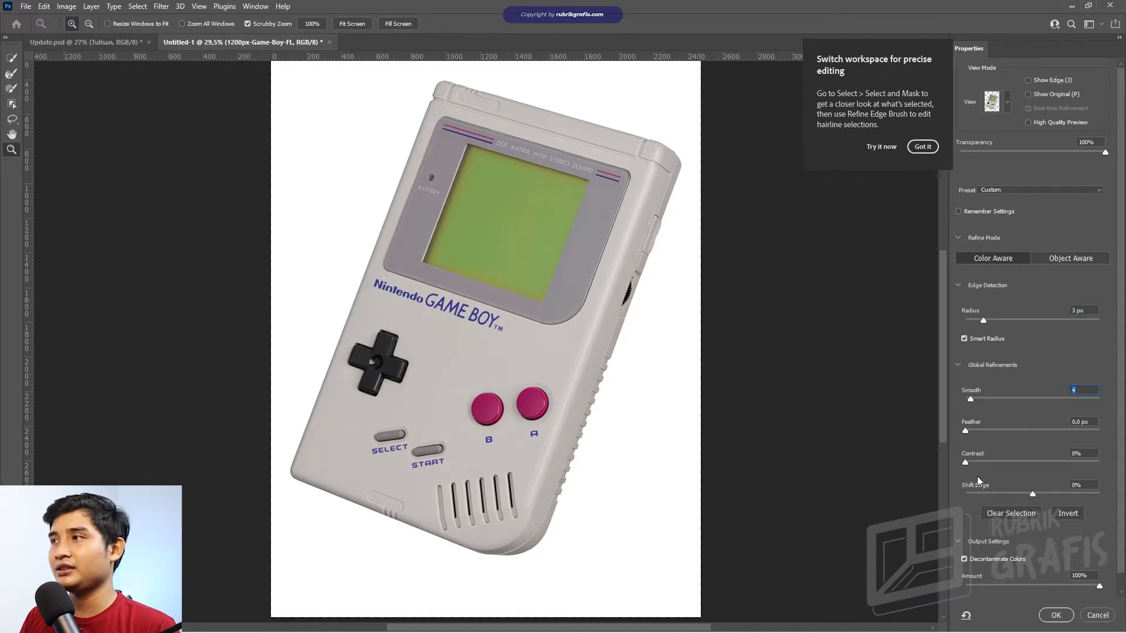
scroll(1104, 545, down, 2)
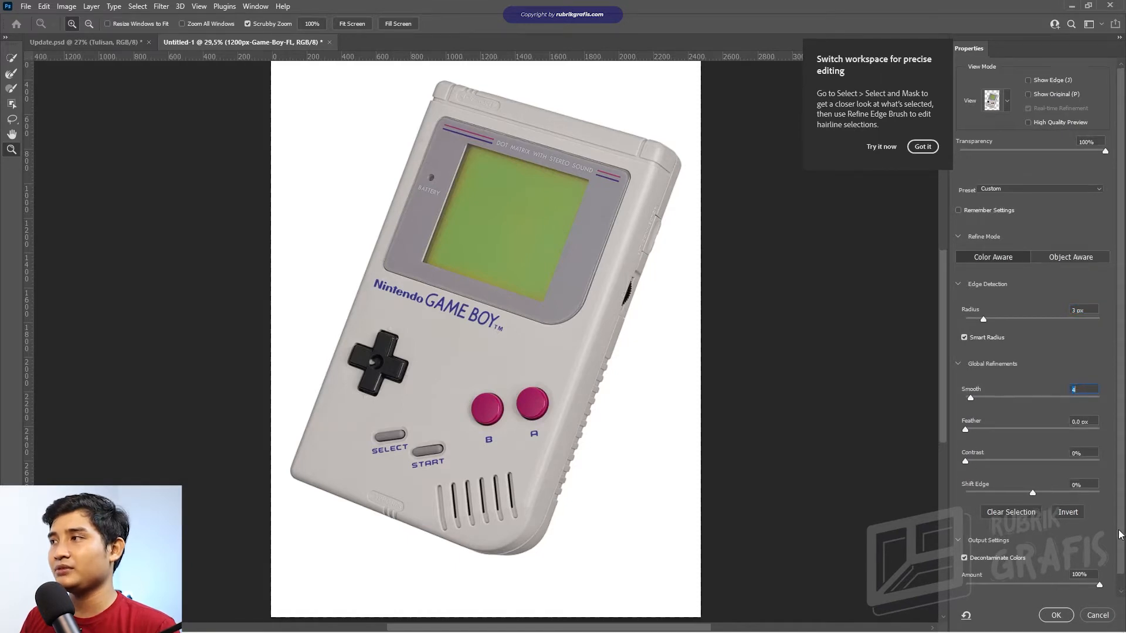
click(1055, 615)
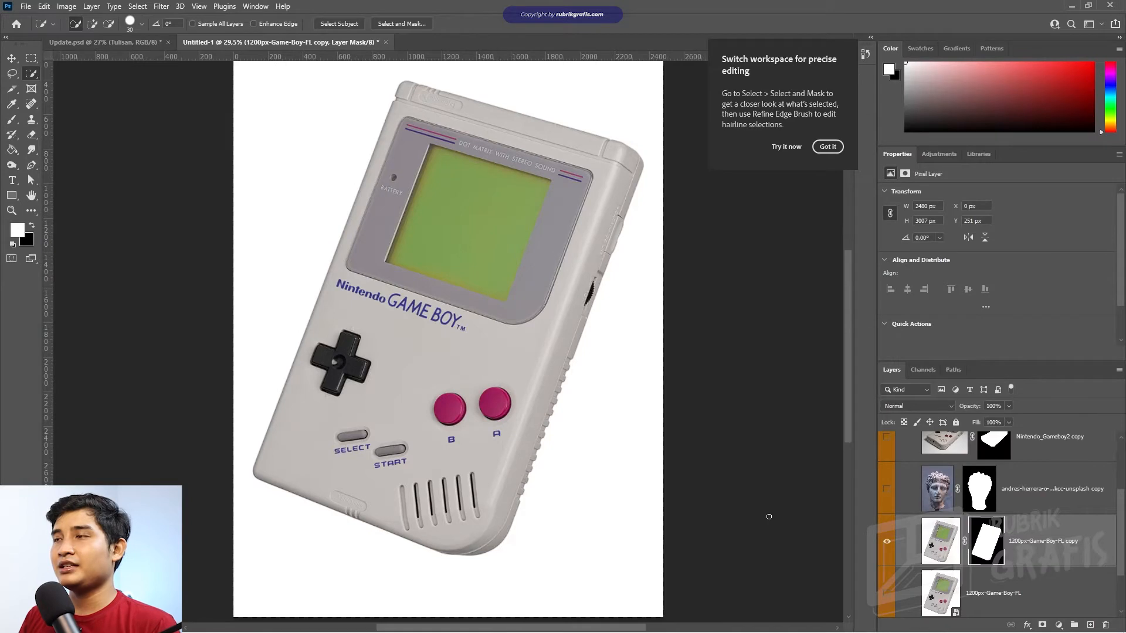
- Delete the unmasked 1200px-Game-Boy-FL layer and select the mask of its masked copy
click(985, 594)
key(Delete)
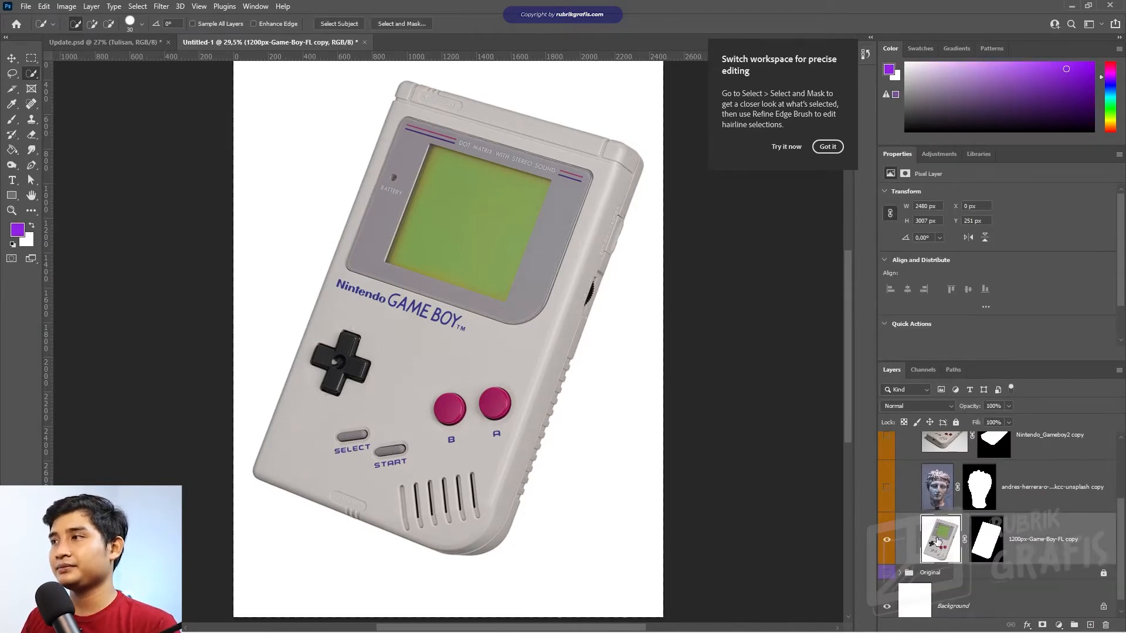
click(985, 540)
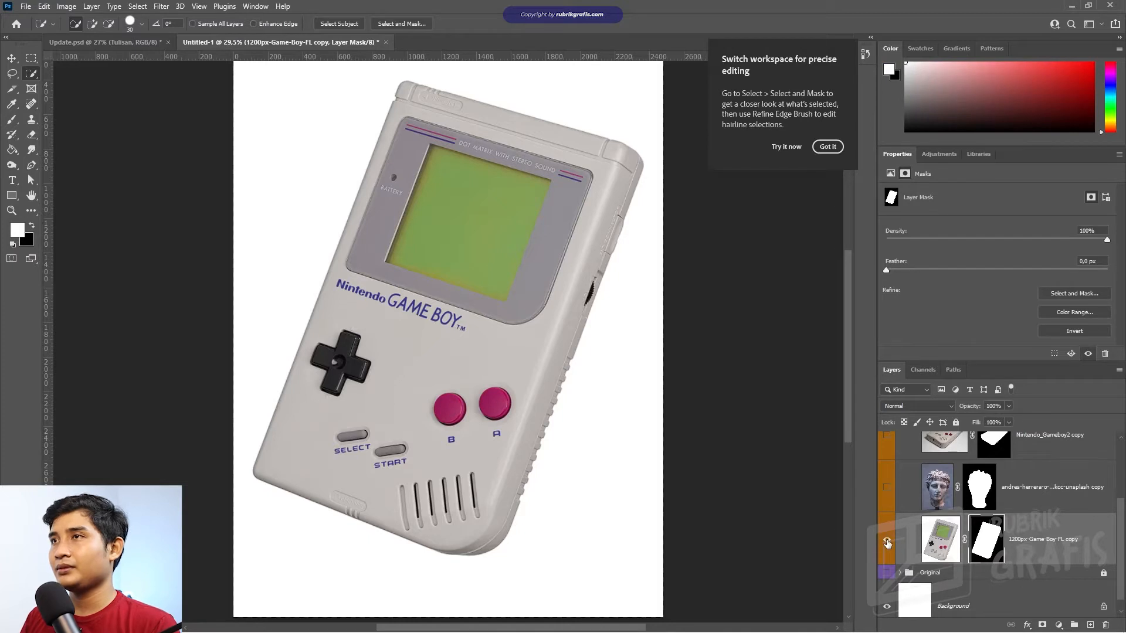
- Collapse the Object group, show the Background group, and place Object above Background in the layer order
scroll(897, 577, down, 1)
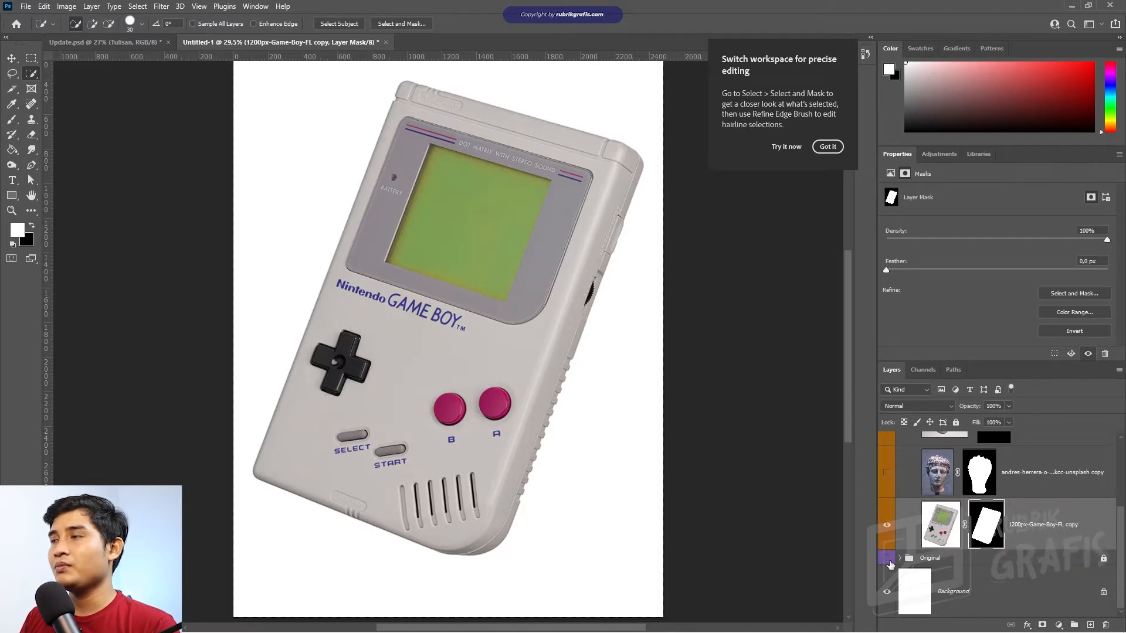
scroll(890, 564, up, 5)
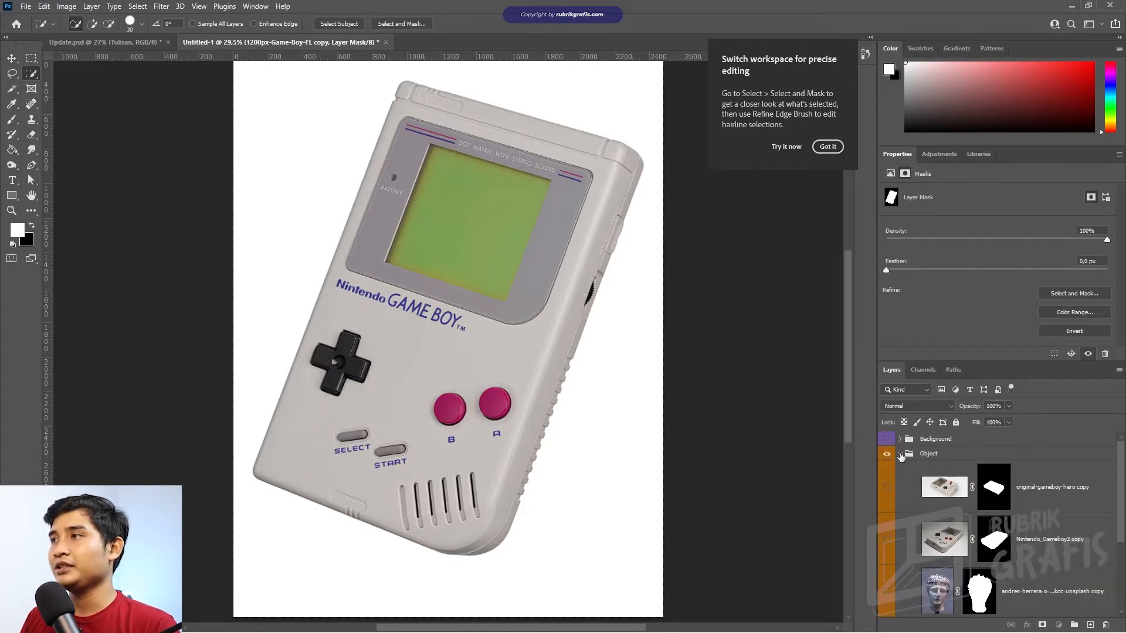
click(899, 453)
click(887, 439)
drag(932, 437, 904, 460)
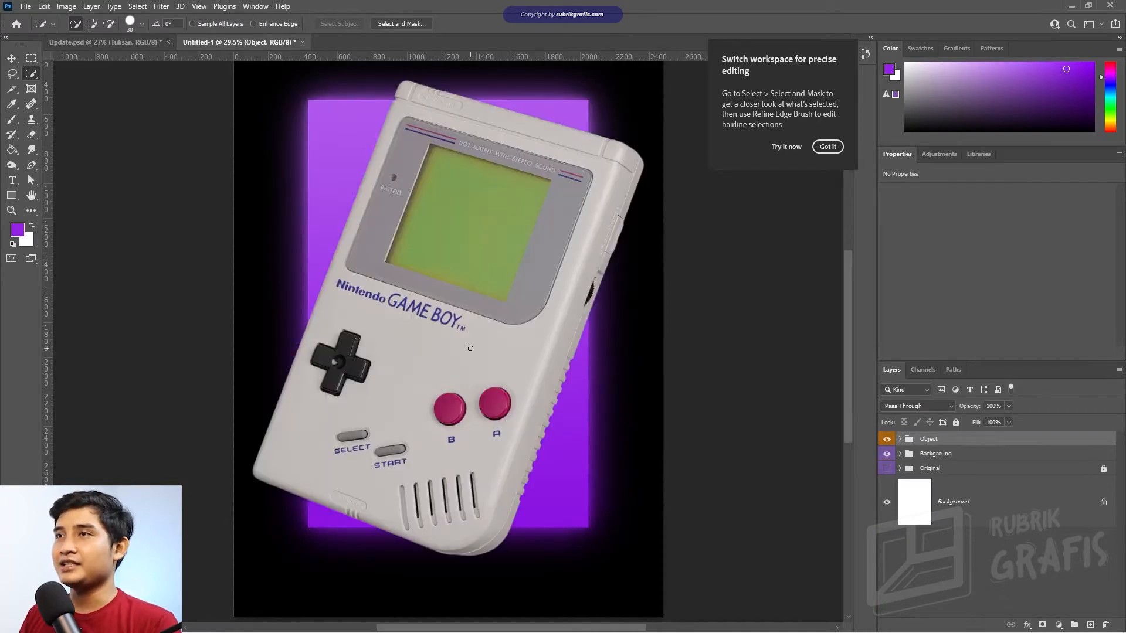
- Expand the Object group and show the original-gameboy-hero, Nintendo_Gameboy2 and statue head cutouts
key(z)
drag(522, 381, 503, 369)
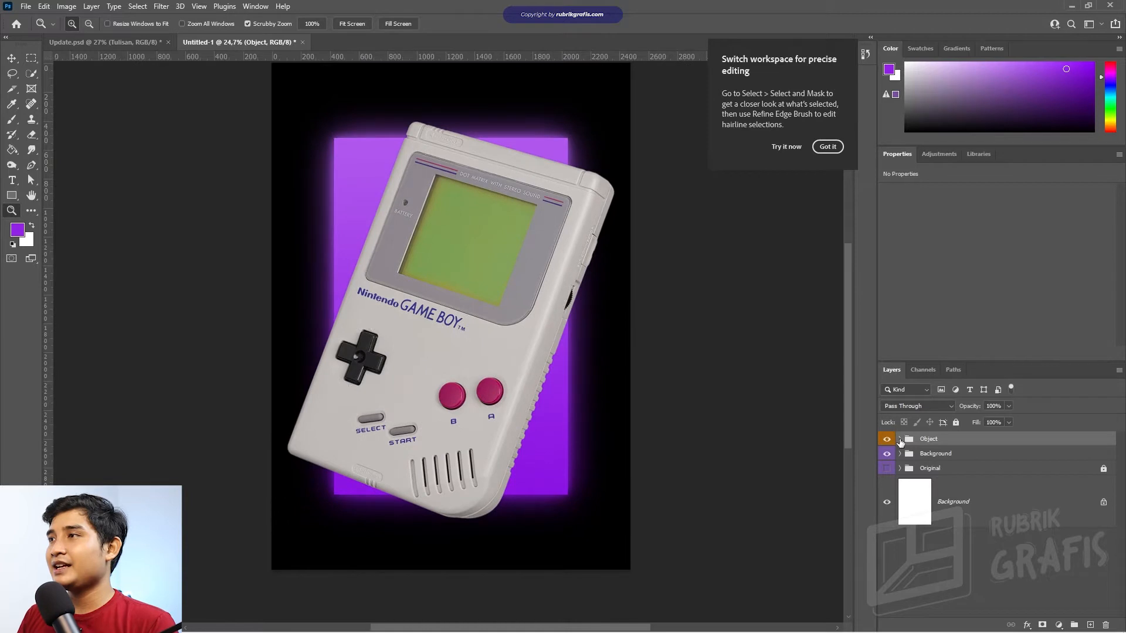
click(900, 440)
click(1047, 479)
click(887, 473)
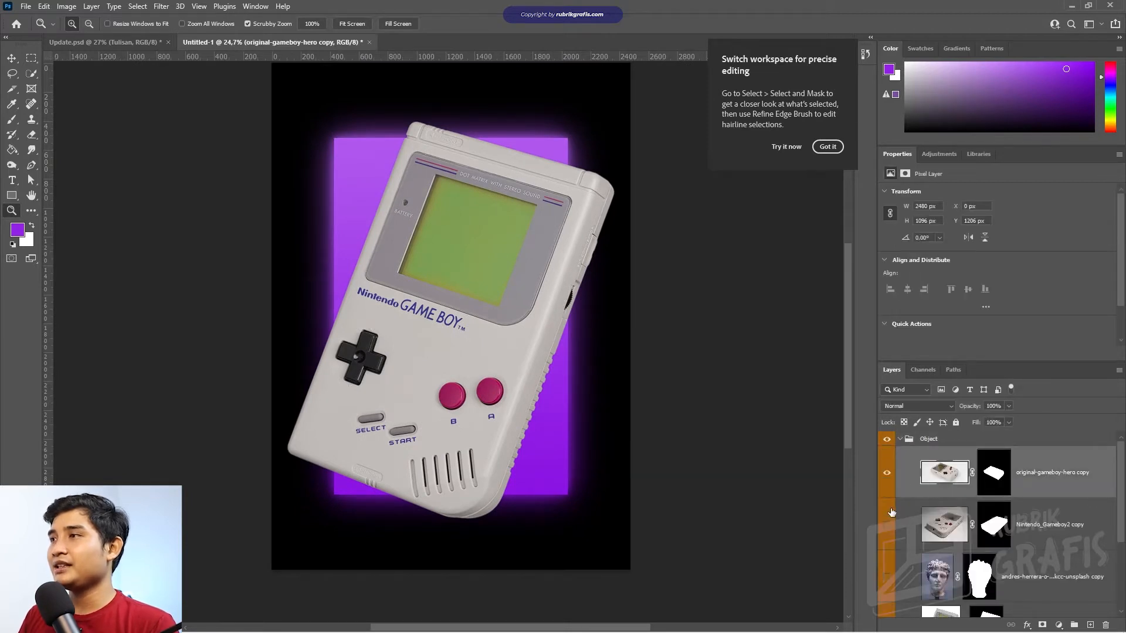
click(887, 525)
click(887, 577)
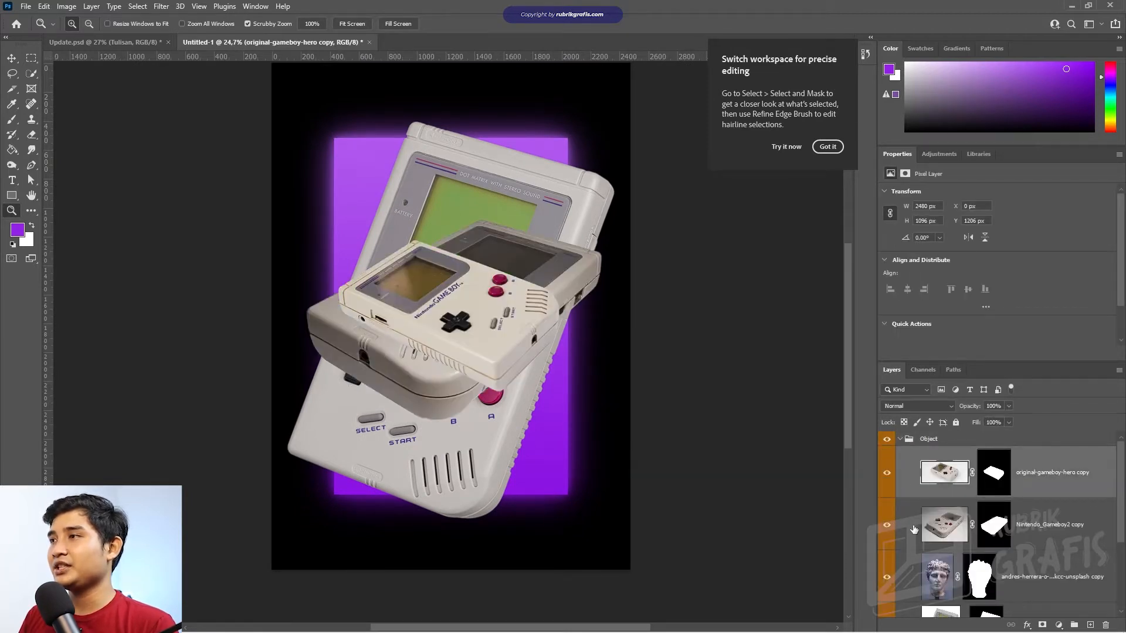
- Convert the original-gameboy-hero copy and Nintendo_Gameboy2 copy layers in the Object group to smart objects
scroll(907, 560, down, 1)
click(1054, 587)
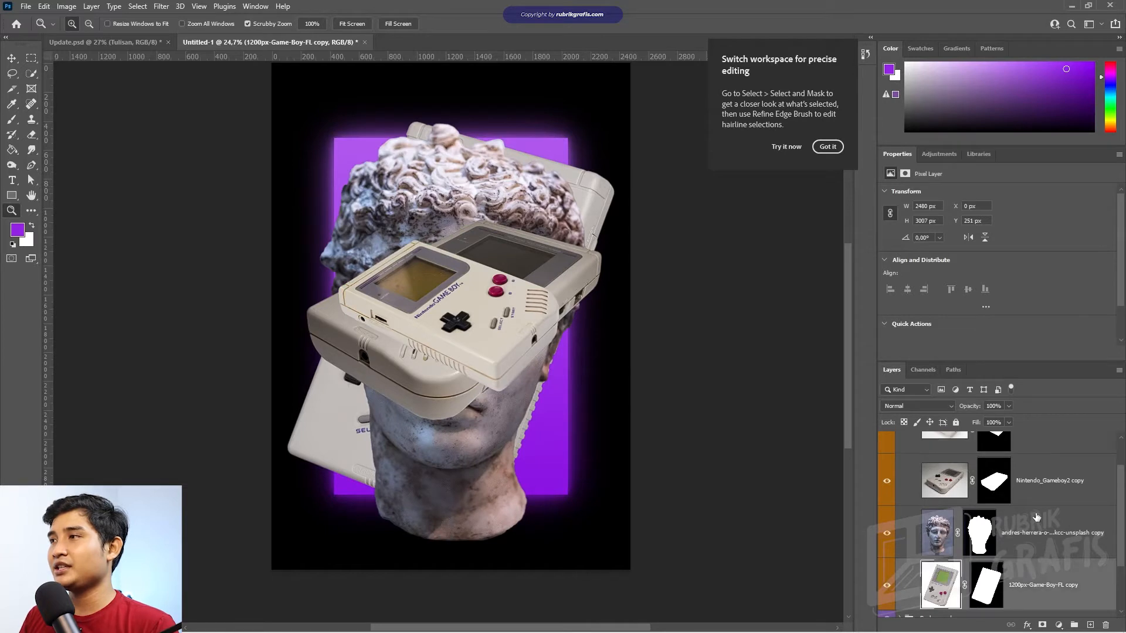
scroll(1038, 516, up, 1)
click(1026, 474)
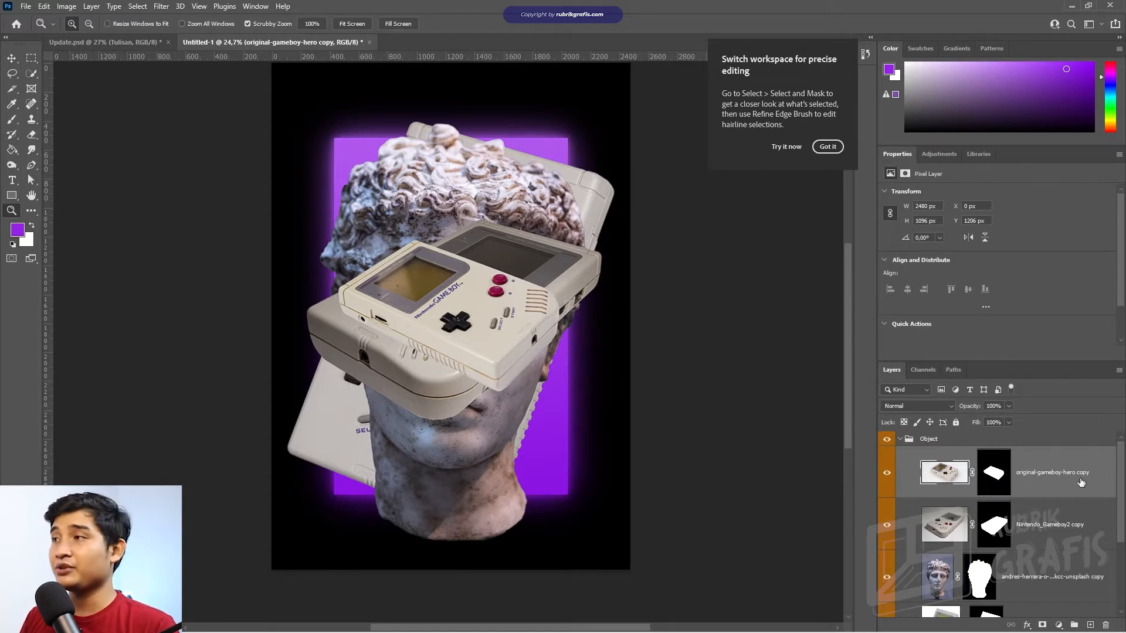
scroll(1058, 487, down, 1)
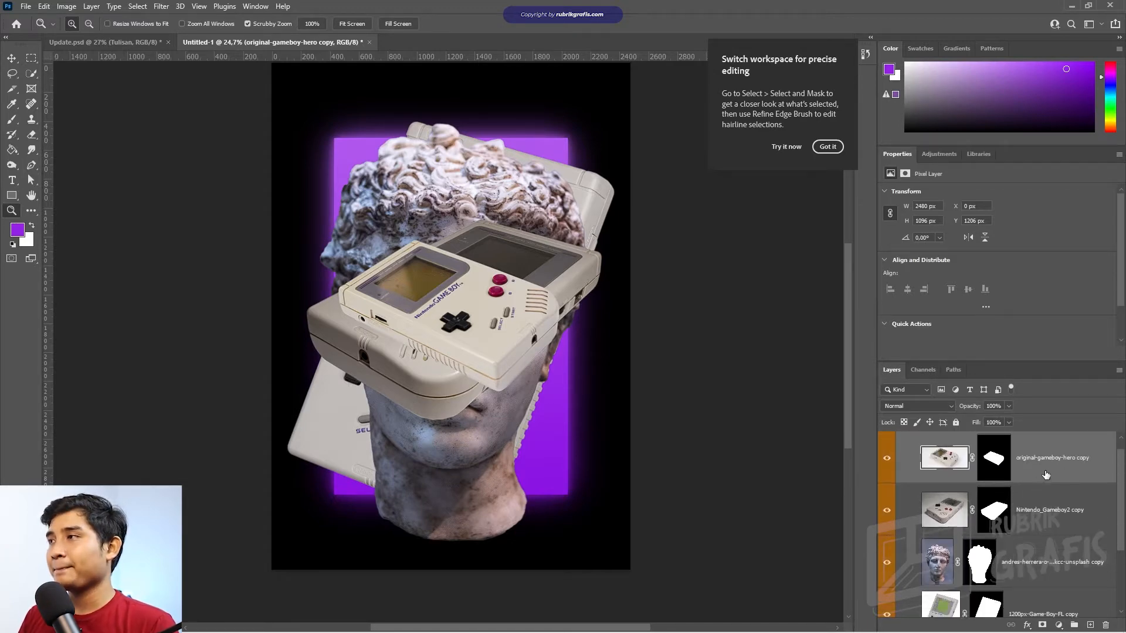
right_click(1040, 478)
click(974, 300)
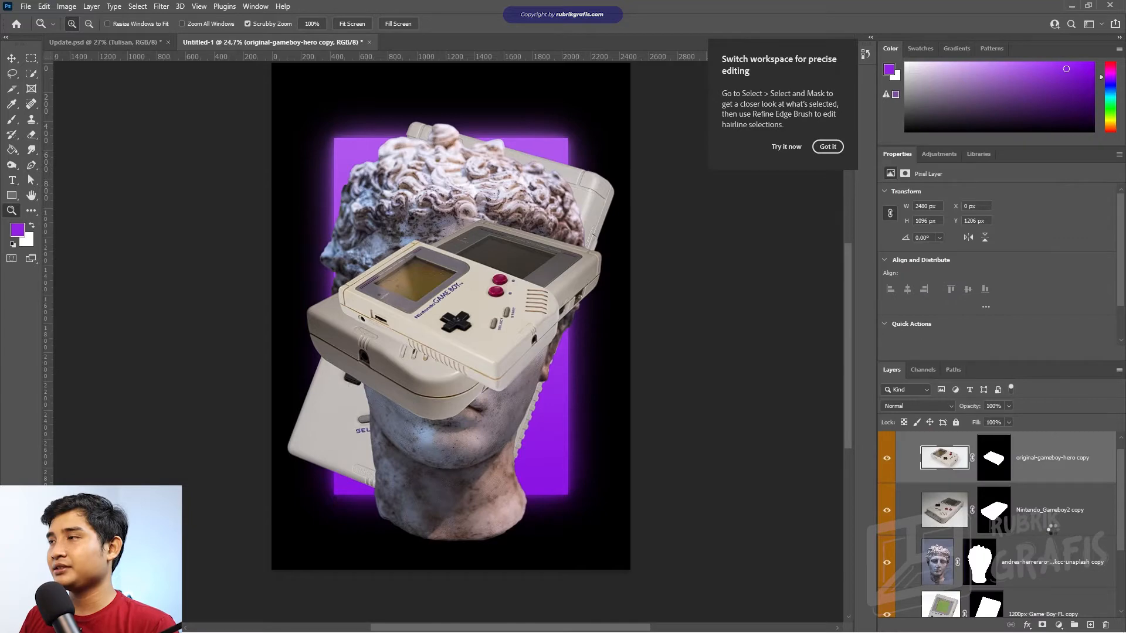
right_click(1051, 516)
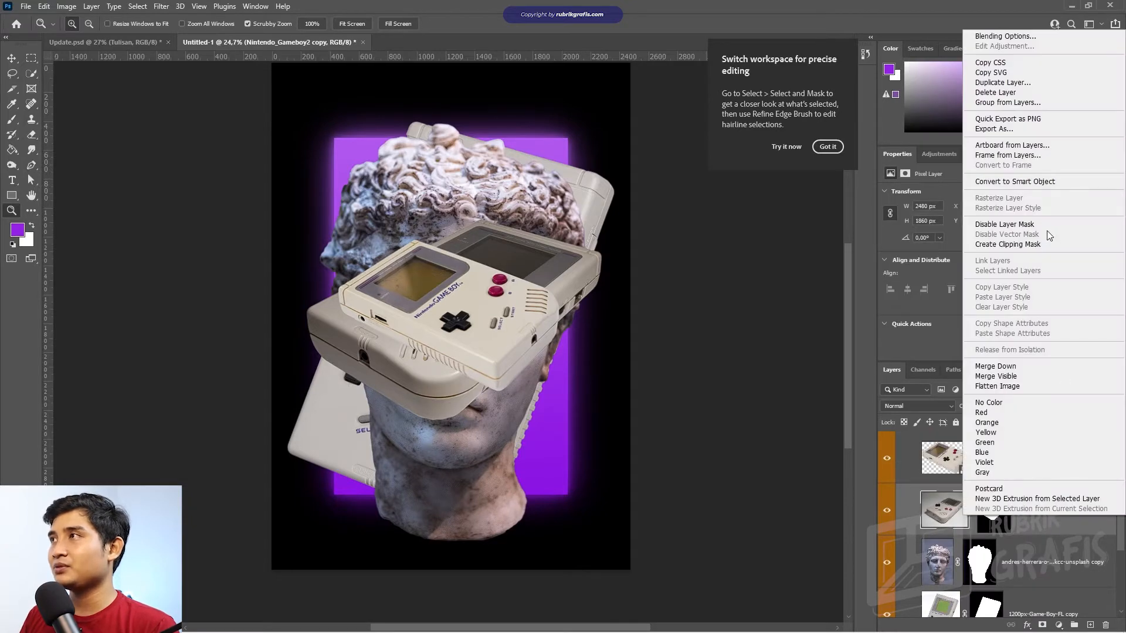
click(1049, 182)
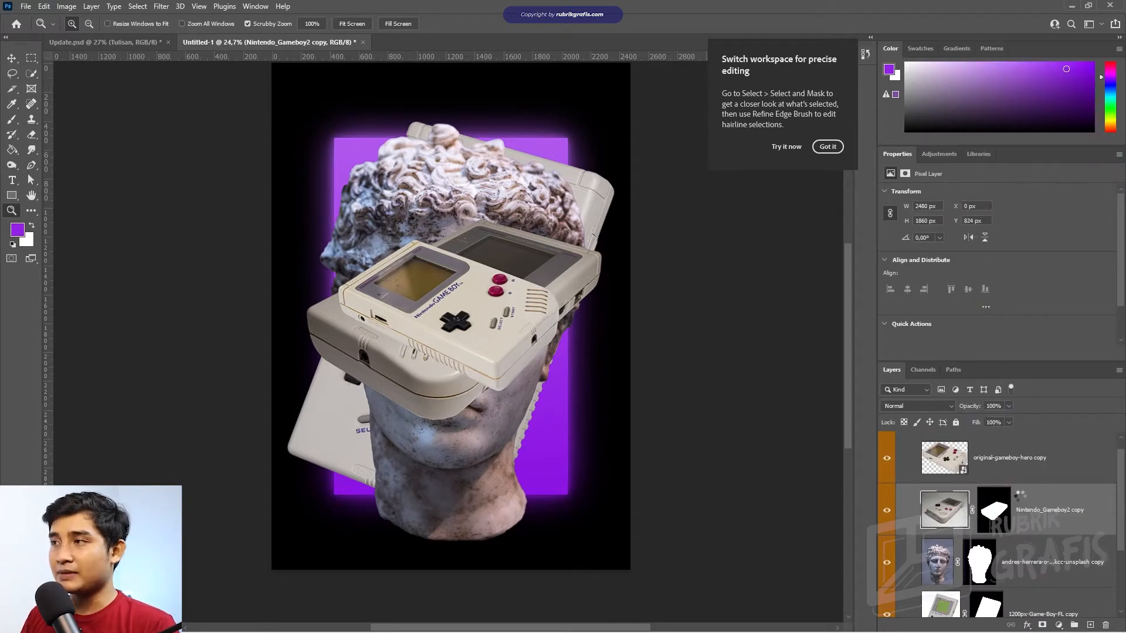
- Convert the masked statue head and 1200px-Game-Boy-FL copy layers to smart objects
click(1027, 559)
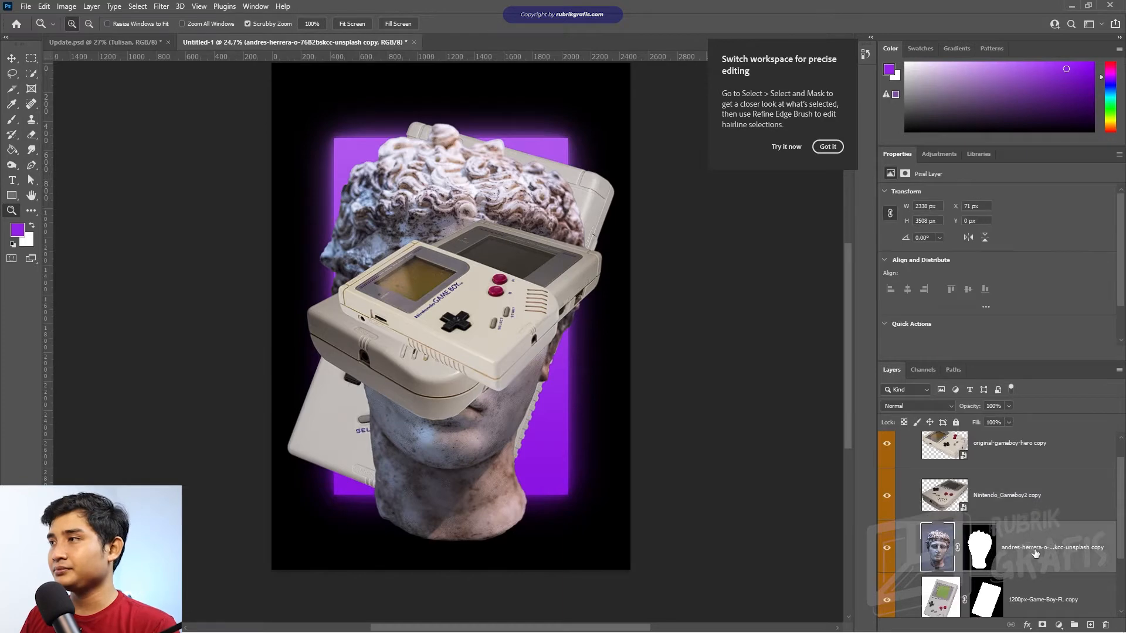
right_click(1027, 550)
click(1052, 215)
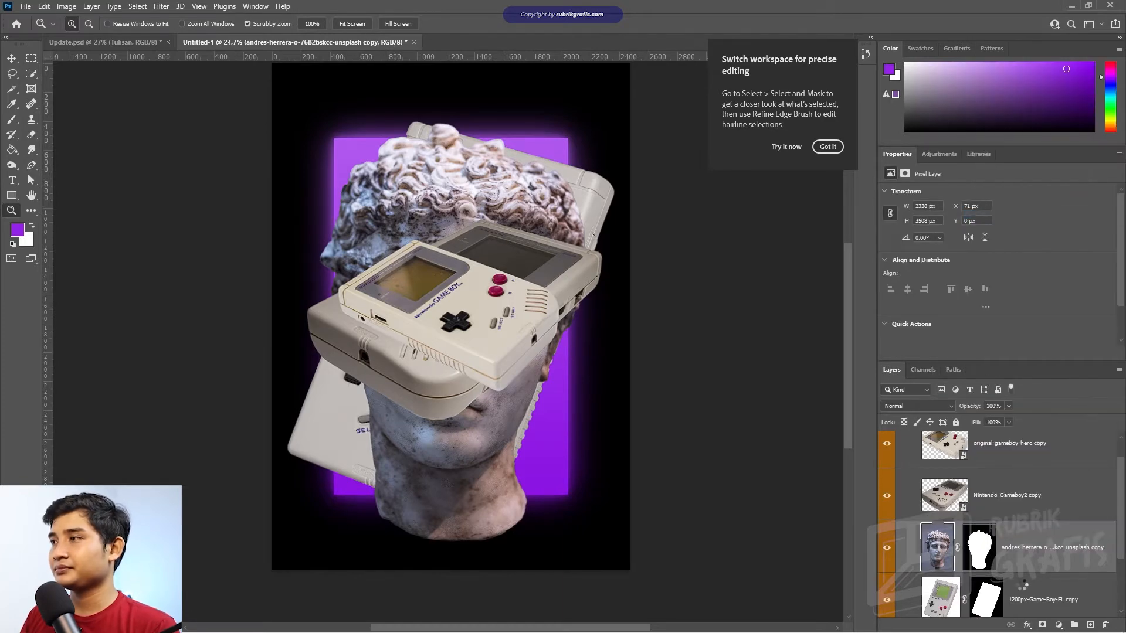
click(1033, 598)
right_click(1032, 547)
click(1030, 215)
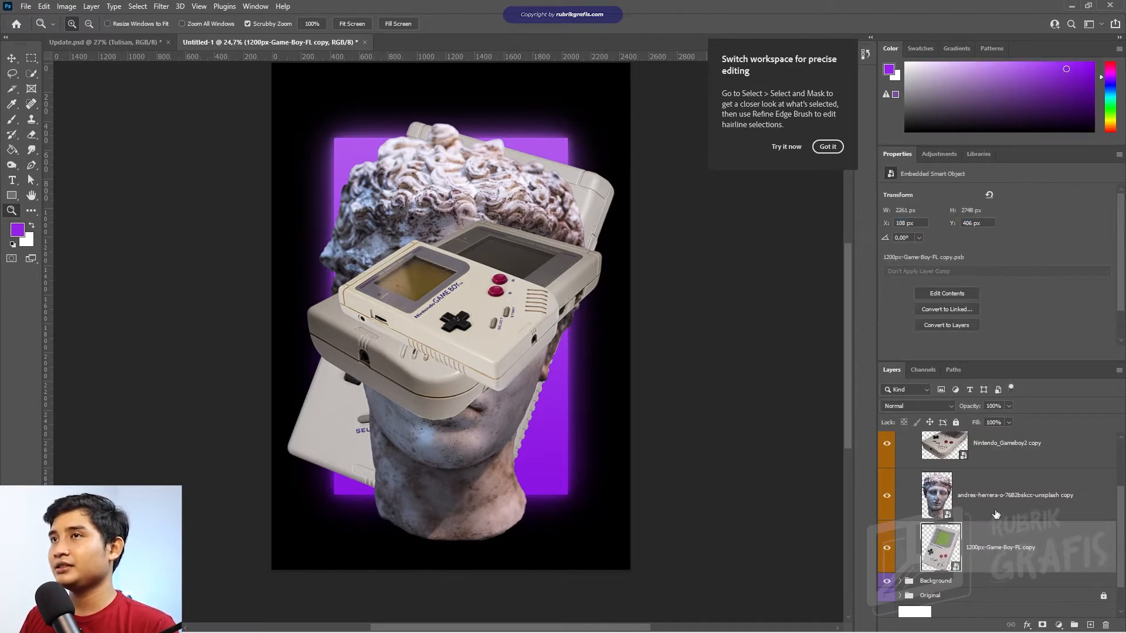
- Open the contents of the 1200px-Game-Boy-FL, statue head, Nintendo_Gameboy2 and original-gameboy-hero smart objects, and return to the Untitled-1 poster
double_click(943, 548)
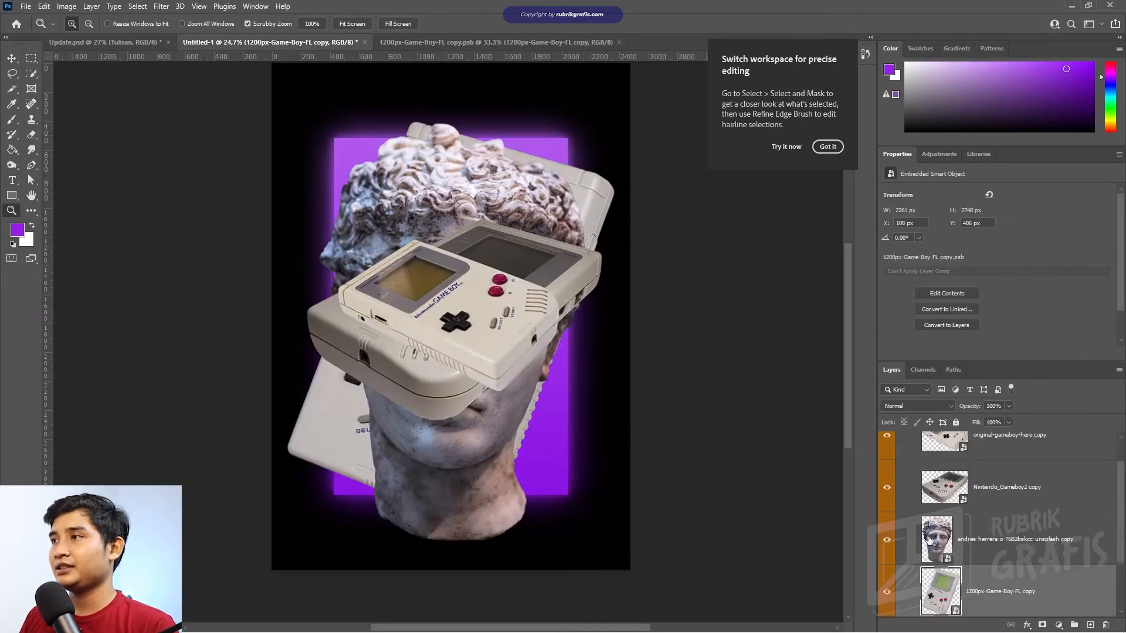
double_click(936, 543)
click(289, 44)
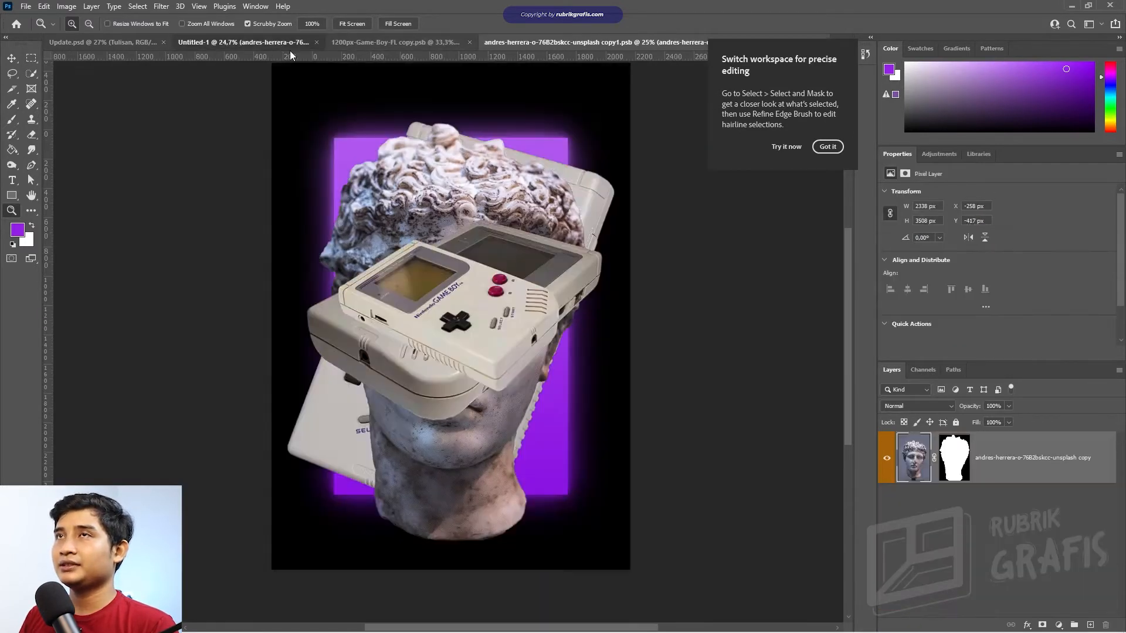
double_click(950, 529)
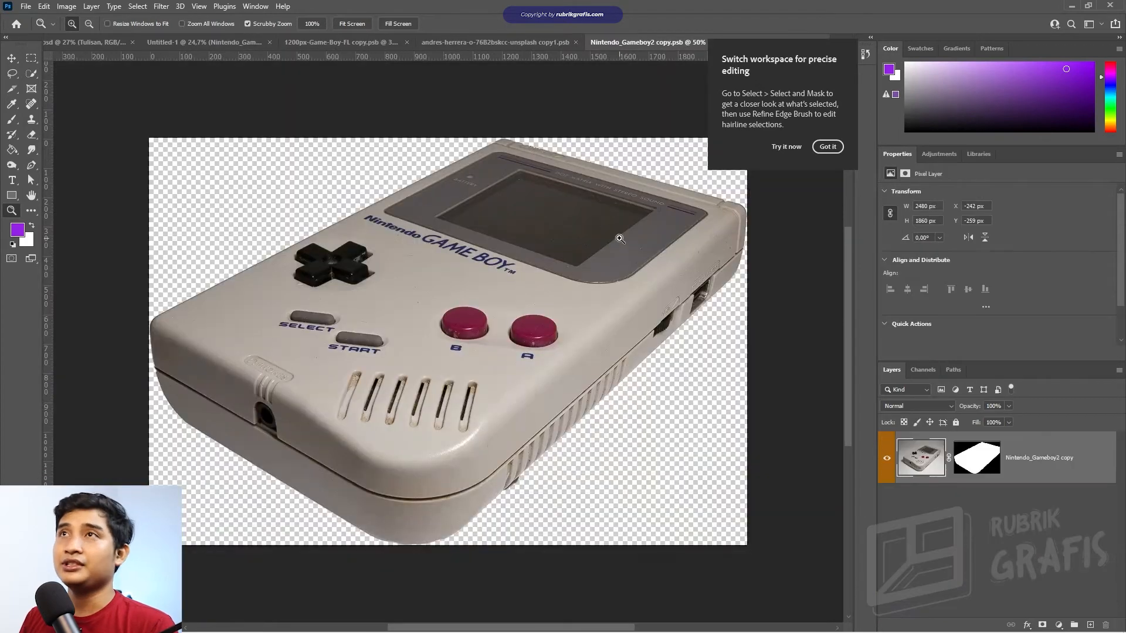
click(226, 42)
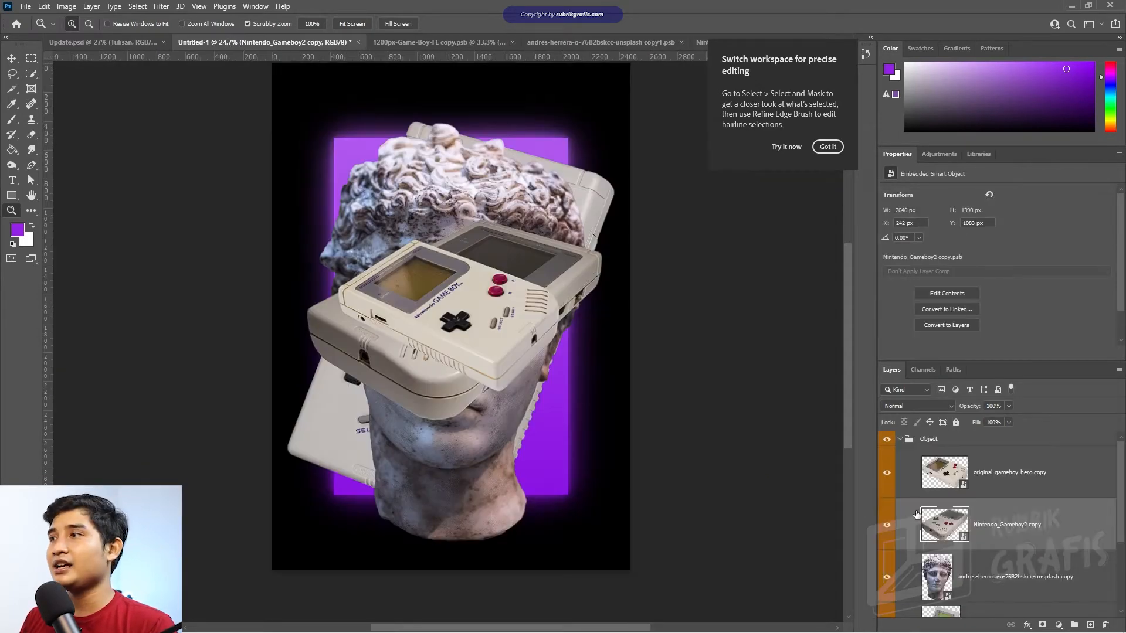
double_click(945, 479)
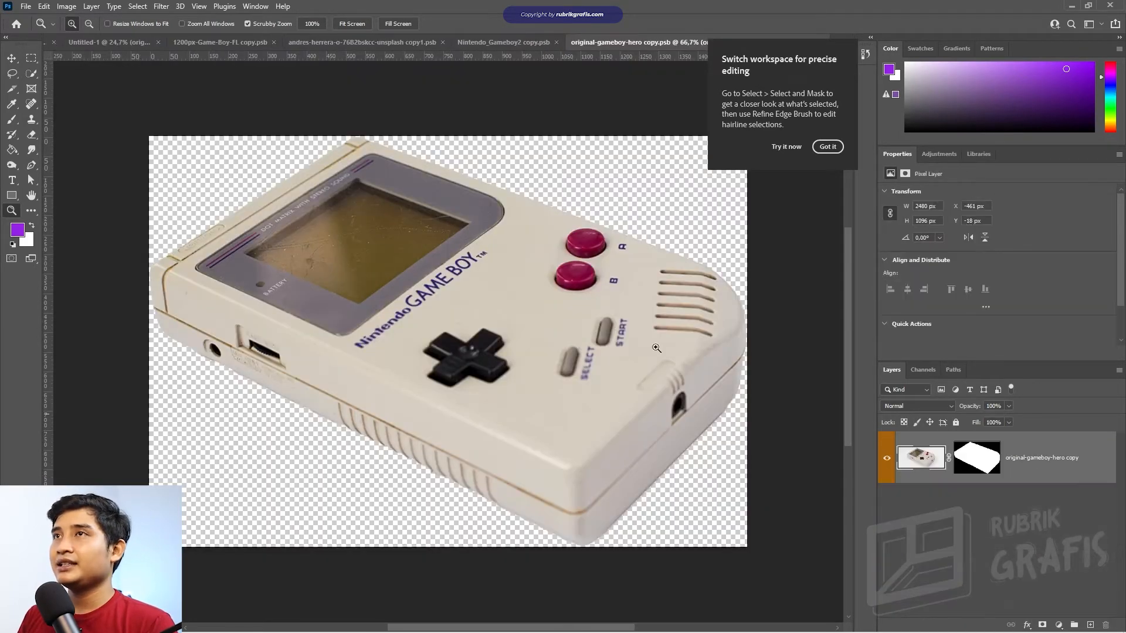
click(109, 43)
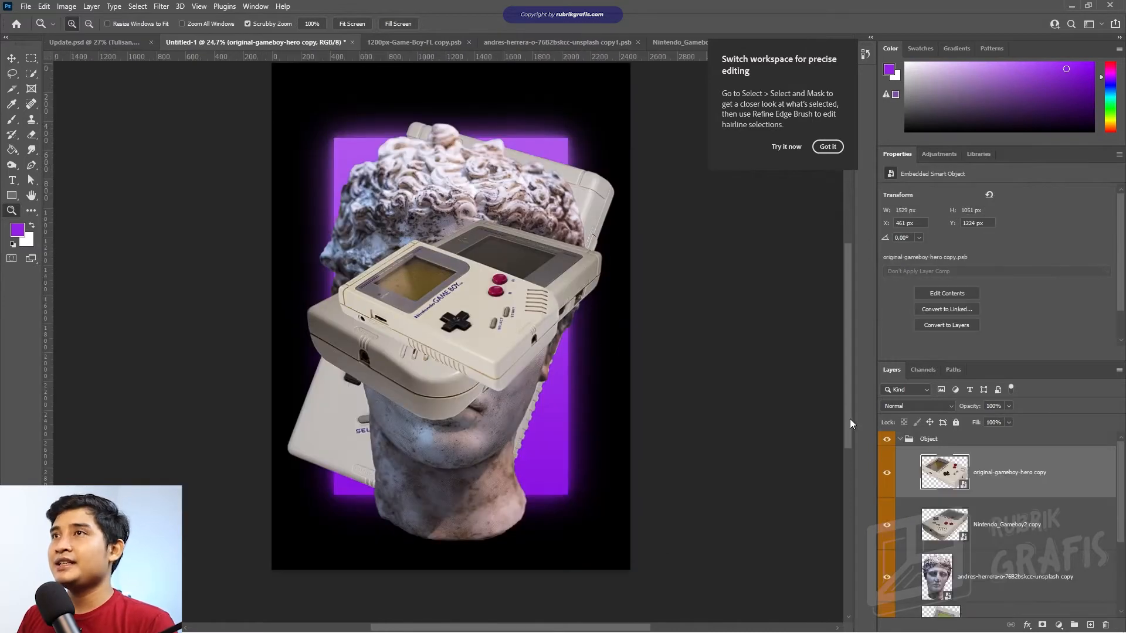
- Show the Gambar Acuan reference layer in Update.psd to study its greyscale cutouts and coloured screens, and return to Untitled-1
click(119, 41)
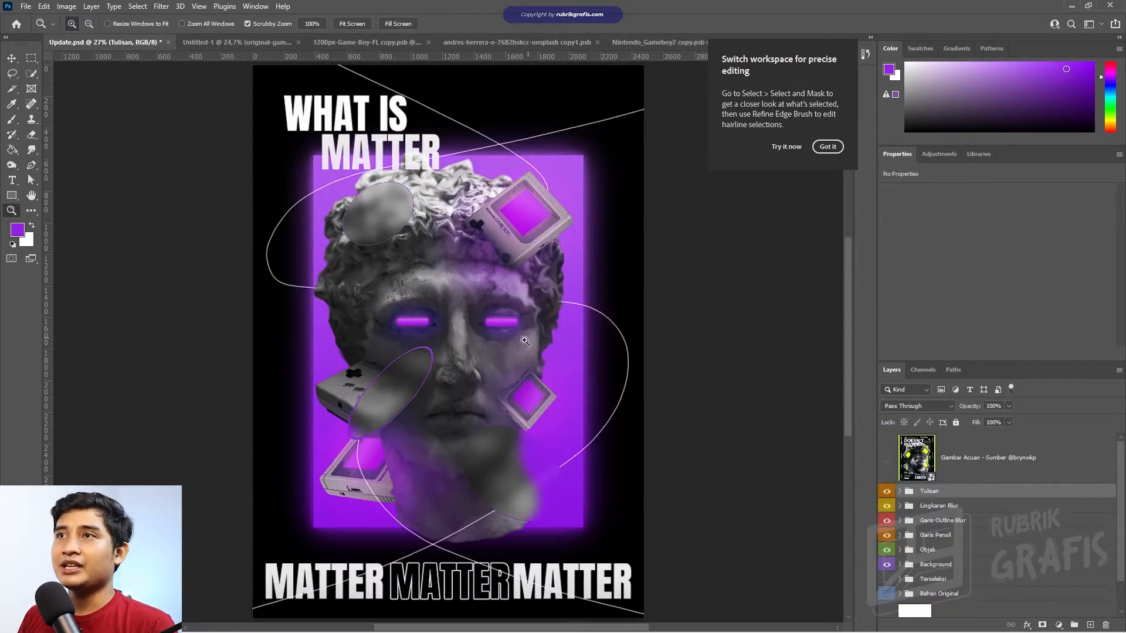
click(887, 459)
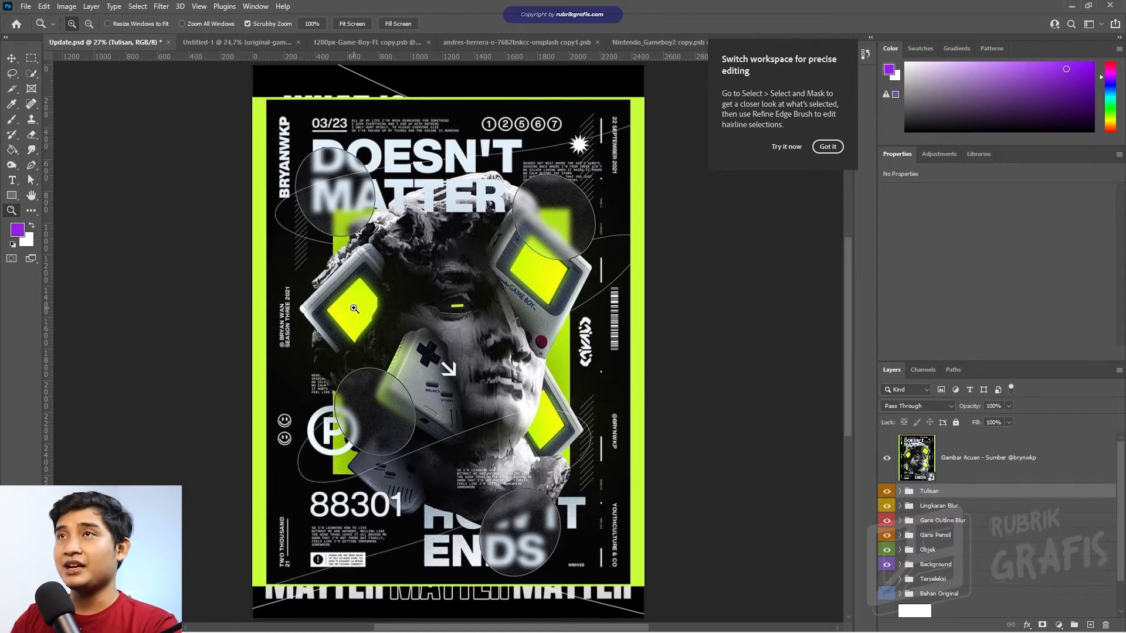
click(244, 43)
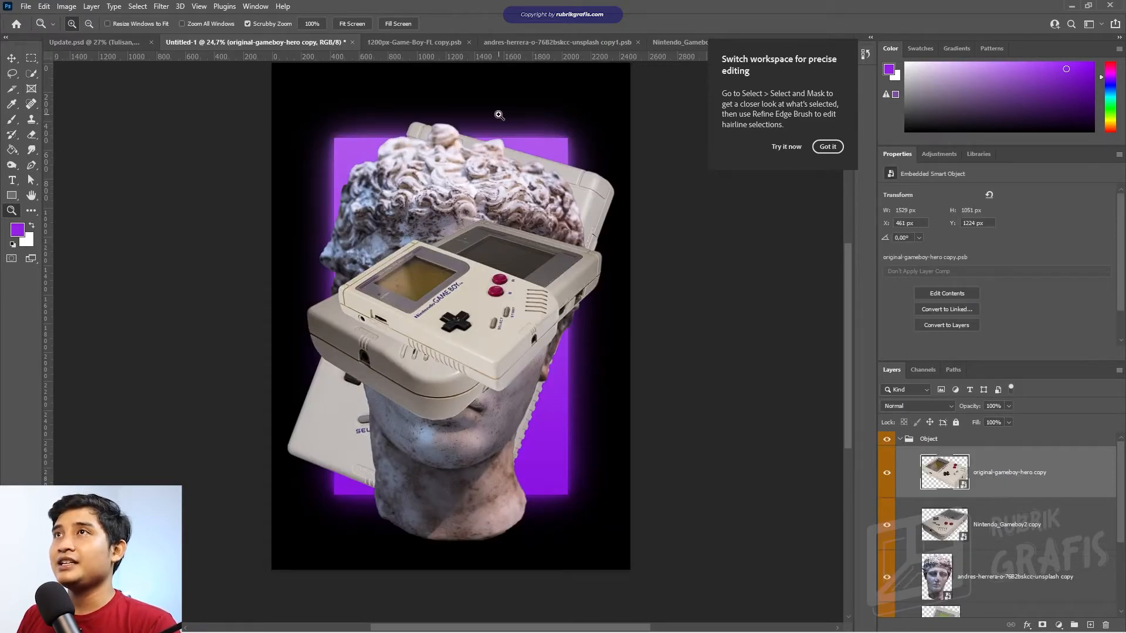
- Look through the opened smart object documents of the statue head and Game Boys, and dismiss the workspace tip
click(397, 43)
click(537, 44)
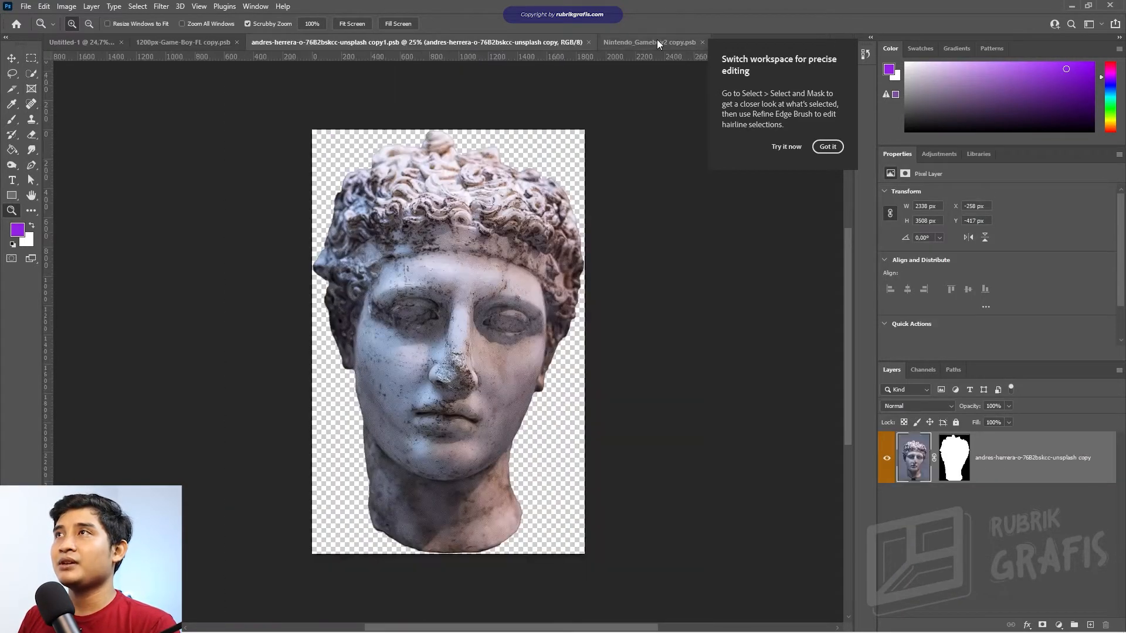
click(645, 42)
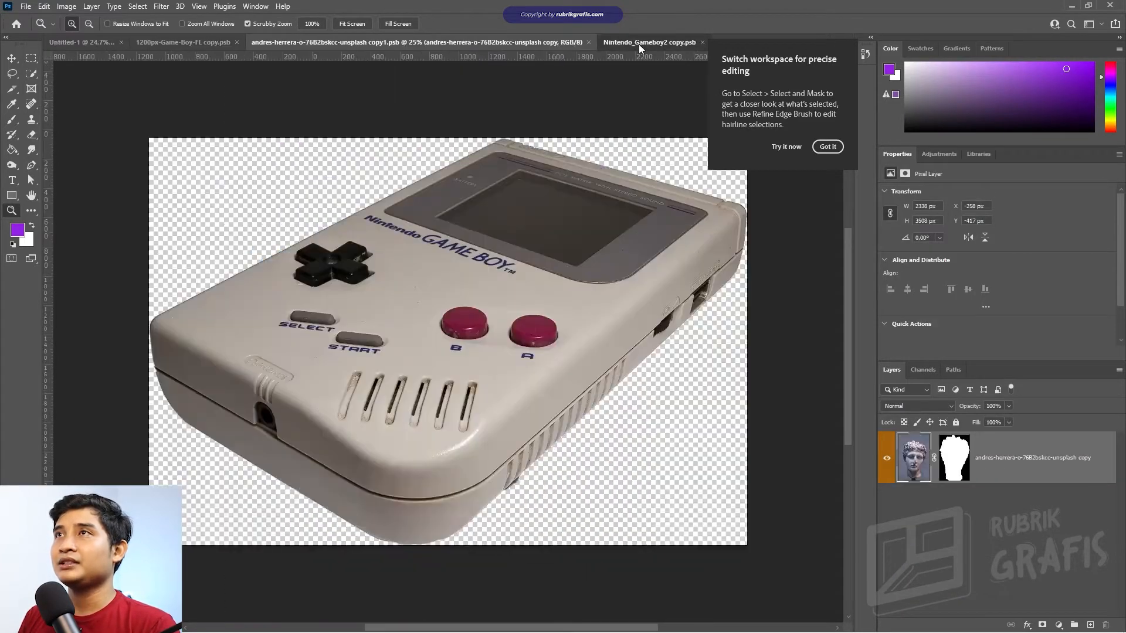
click(827, 147)
click(798, 44)
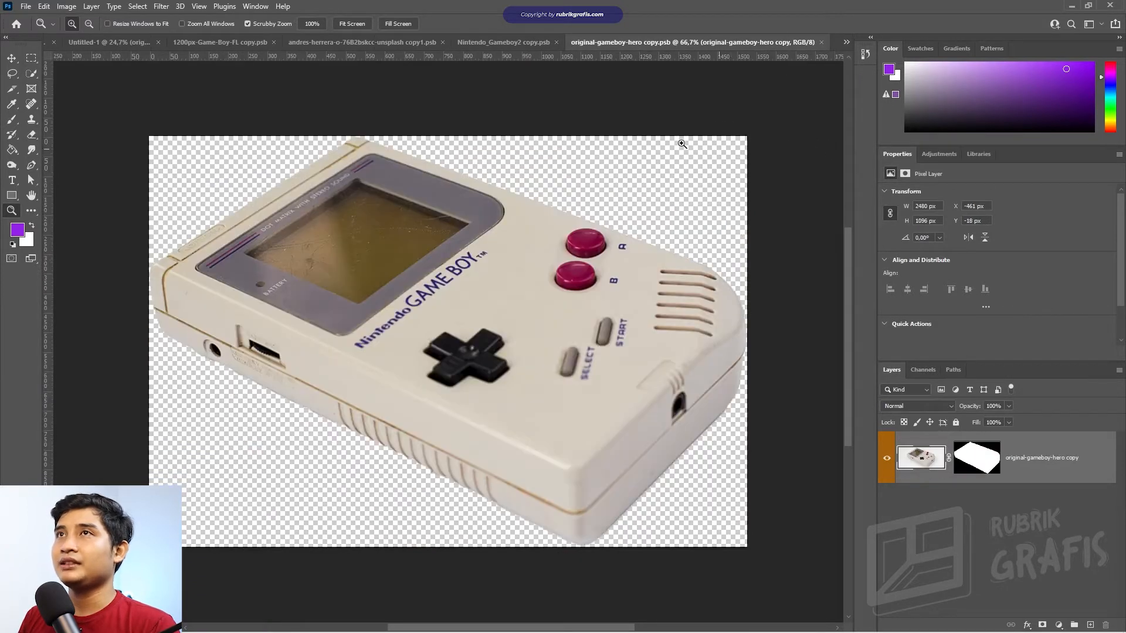
click(287, 43)
click(200, 42)
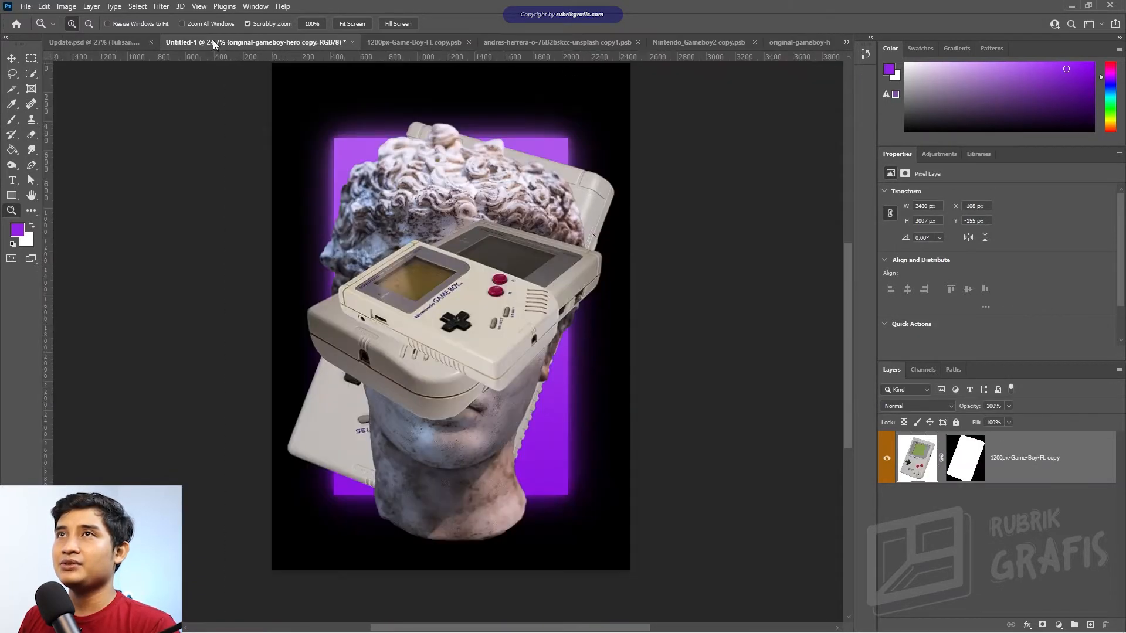
- Add a Black & White adjustment layer with the Default preset to the 1200px-Game-Boy-FL and statue head smart object documents
click(395, 43)
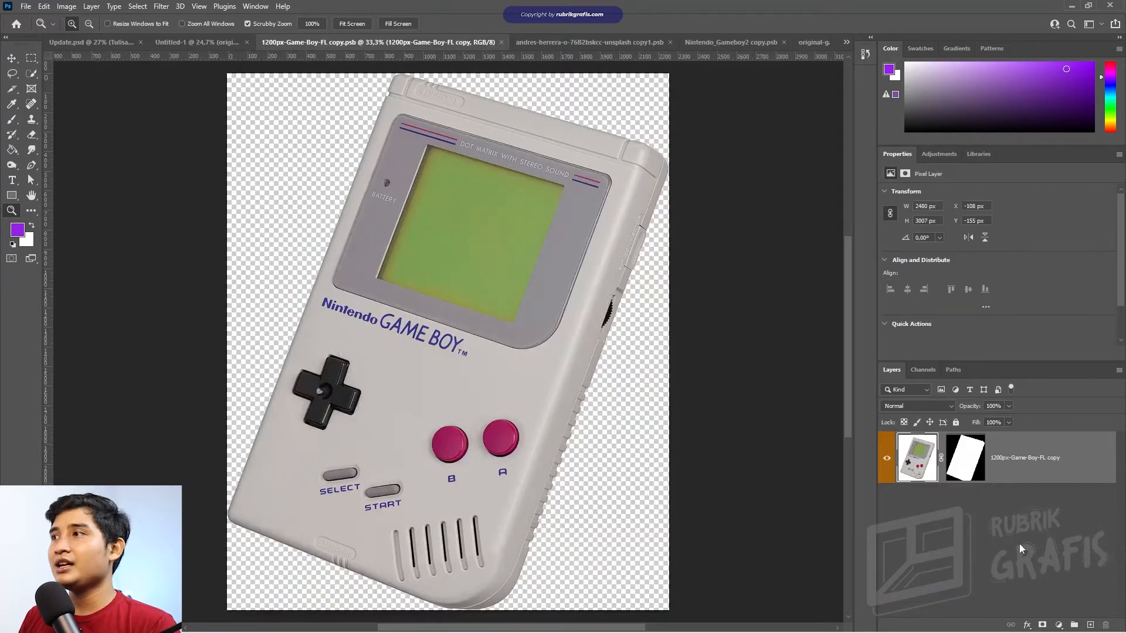
click(1060, 625)
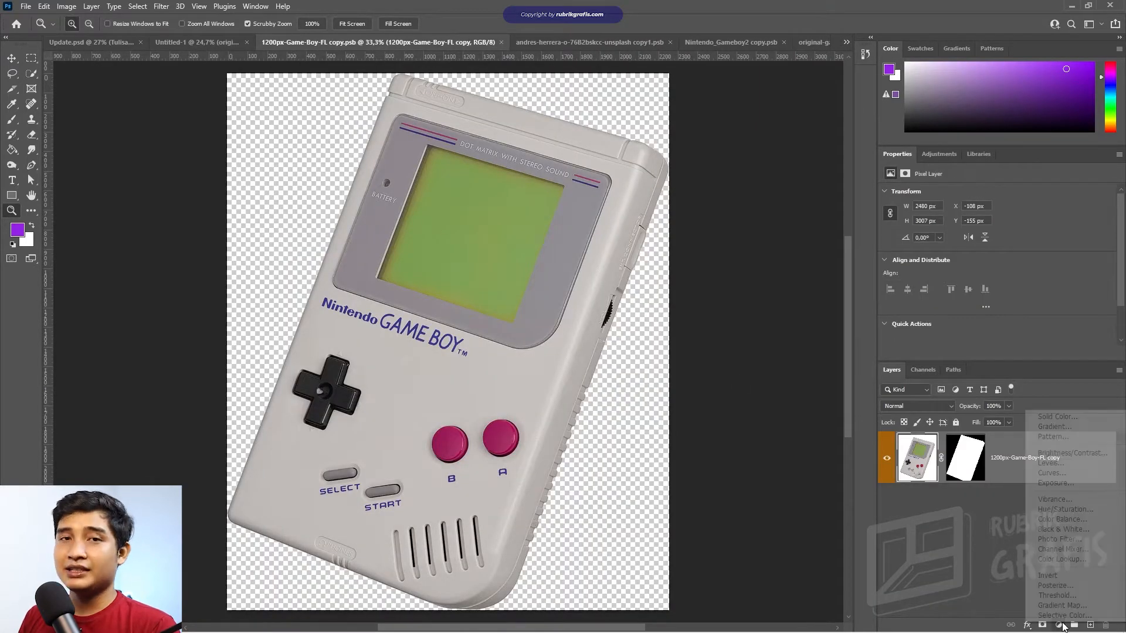
click(1056, 528)
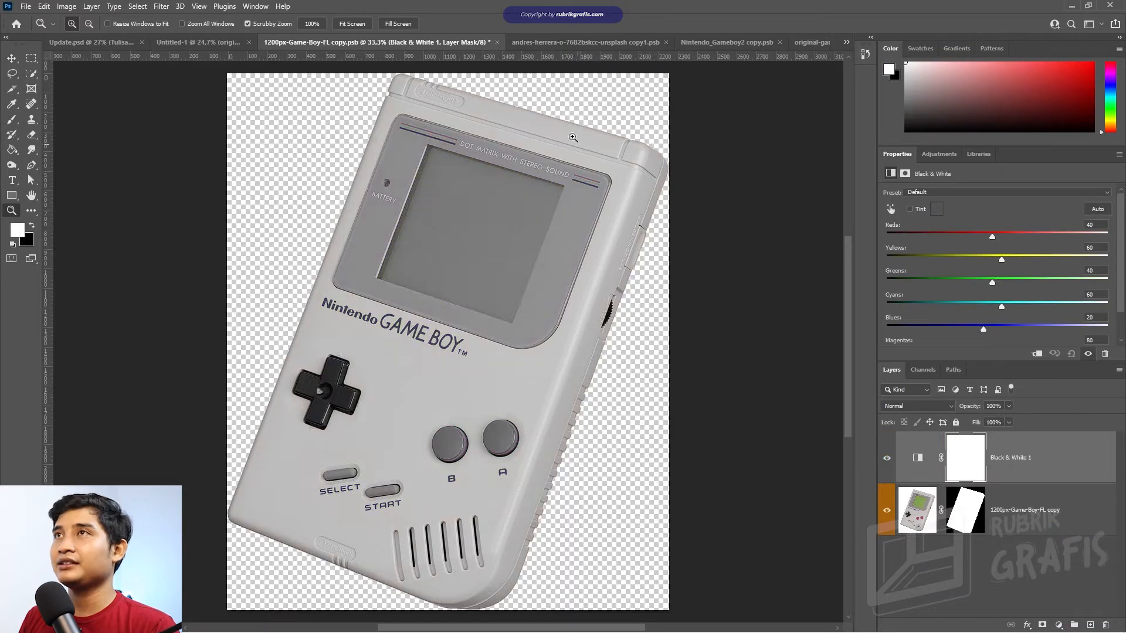
click(560, 42)
click(1059, 625)
click(1055, 530)
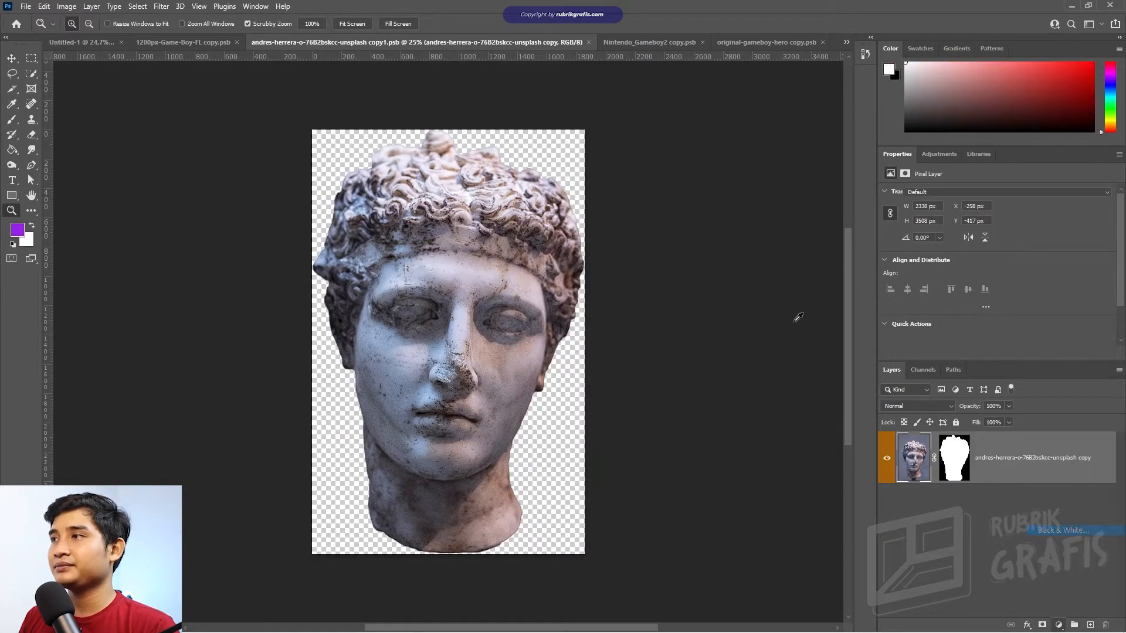
- Add a Black & White adjustment layer with the Default preset to the Nintendo_Gameboy2 and original-gameboy-hero smart object documents
click(681, 42)
click(1059, 625)
click(1055, 528)
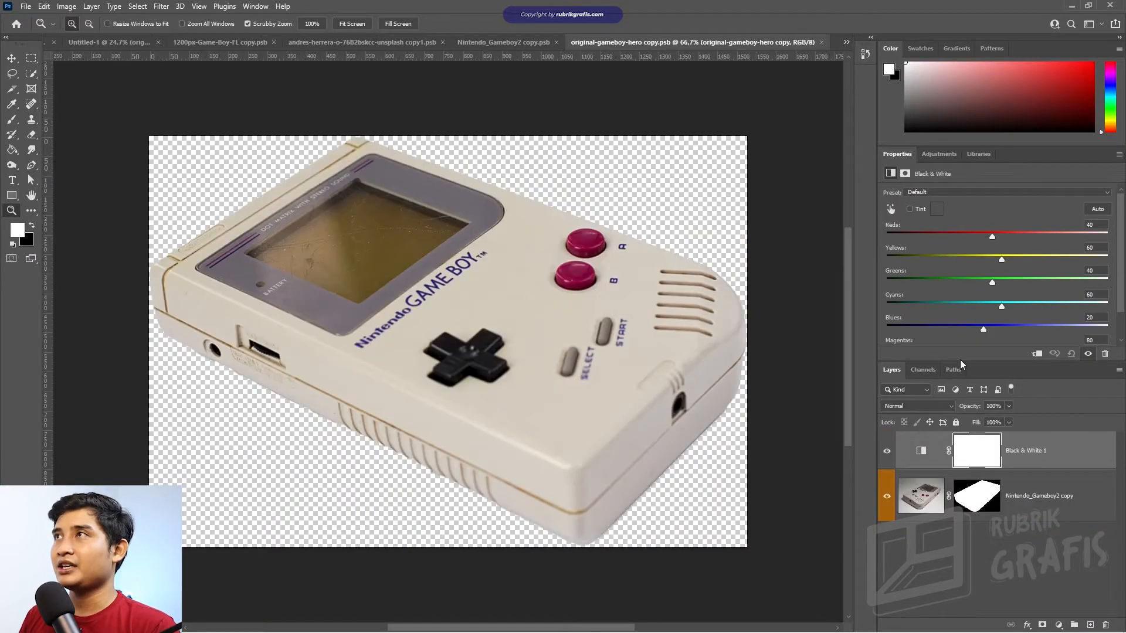
click(811, 42)
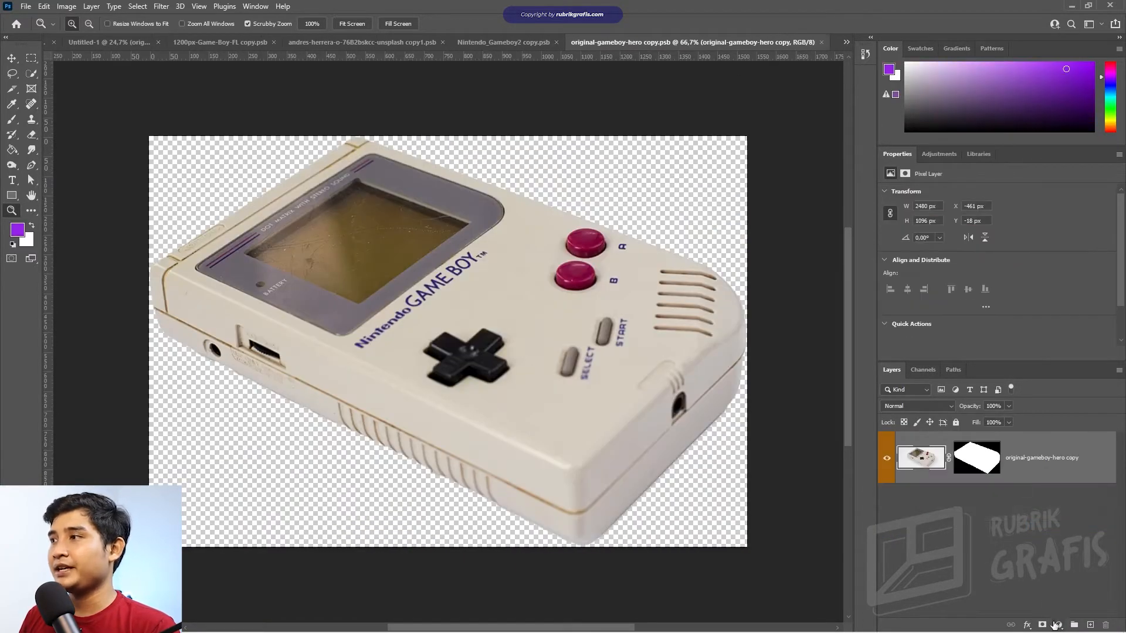
click(1056, 624)
click(1056, 527)
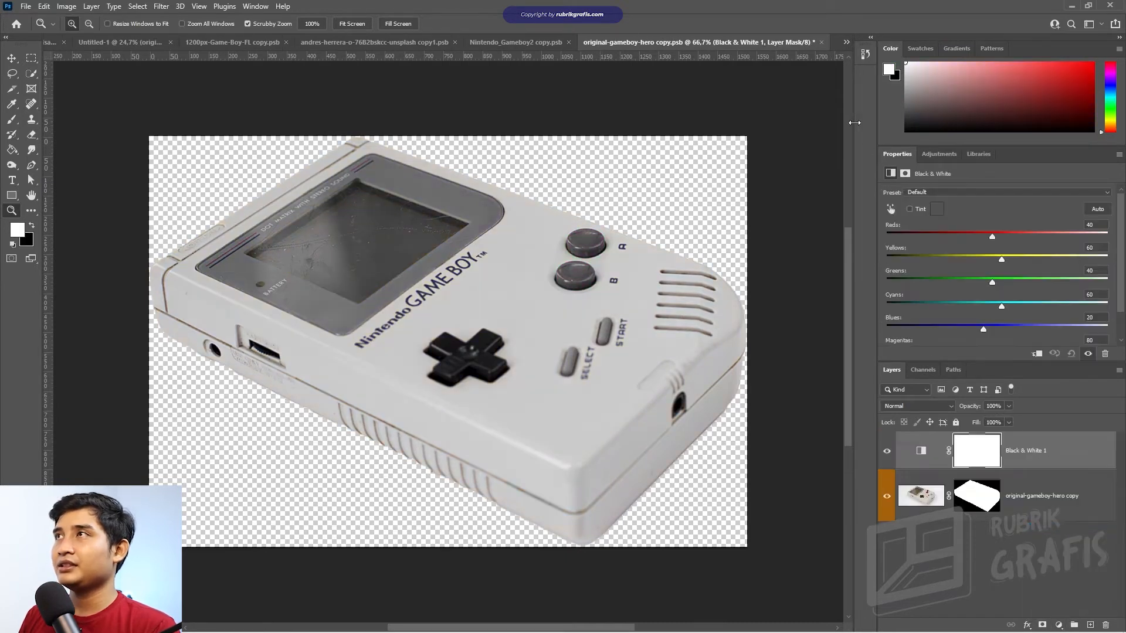
- Draw a rectangle about 953 × 495 px over the console's screen in the 1200px-Game-Boy-FL copy document
click(846, 45)
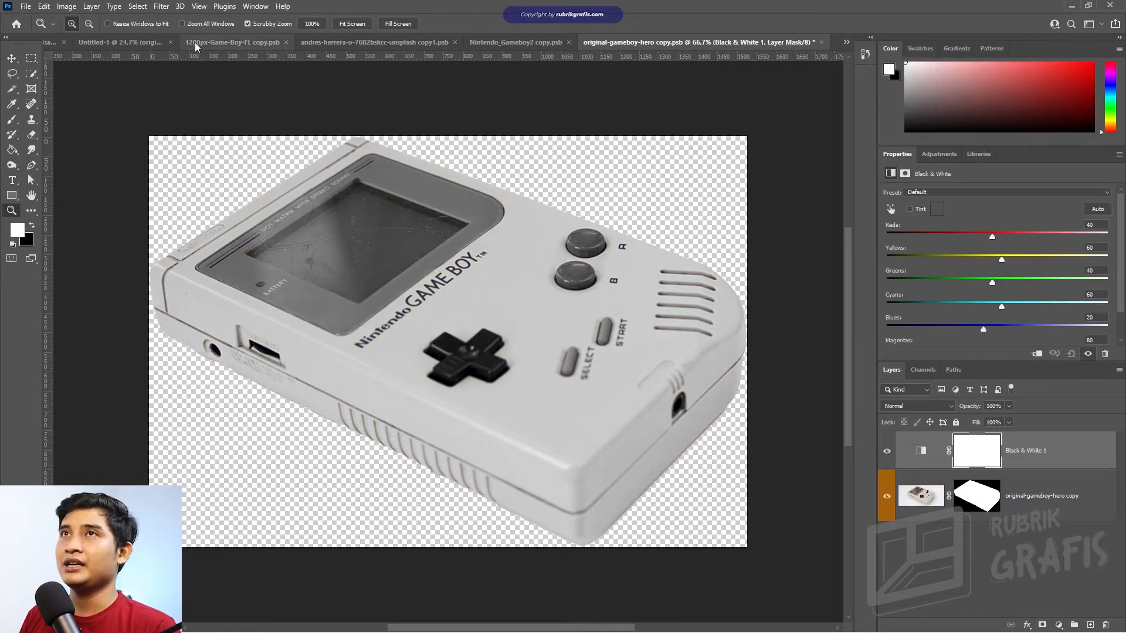
click(258, 43)
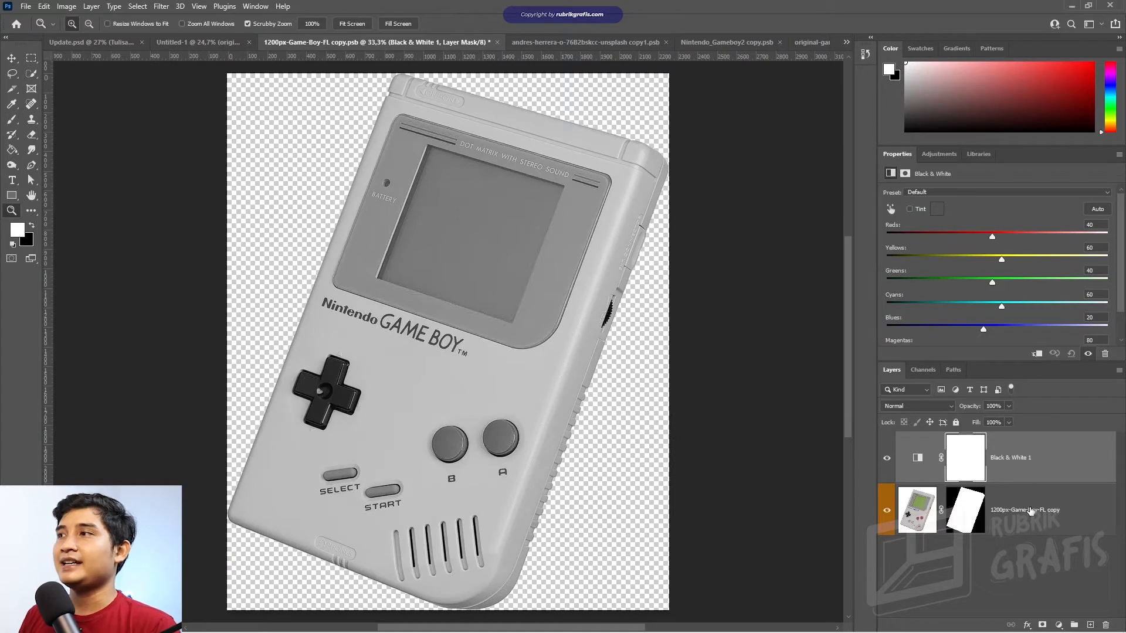
click(1024, 509)
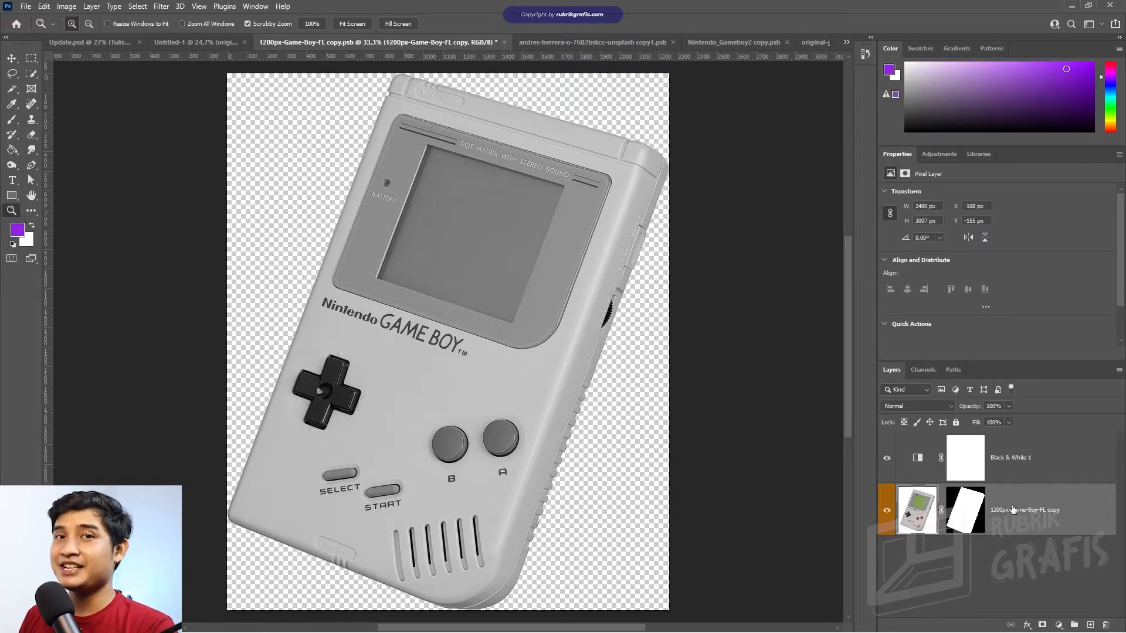
click(1058, 574)
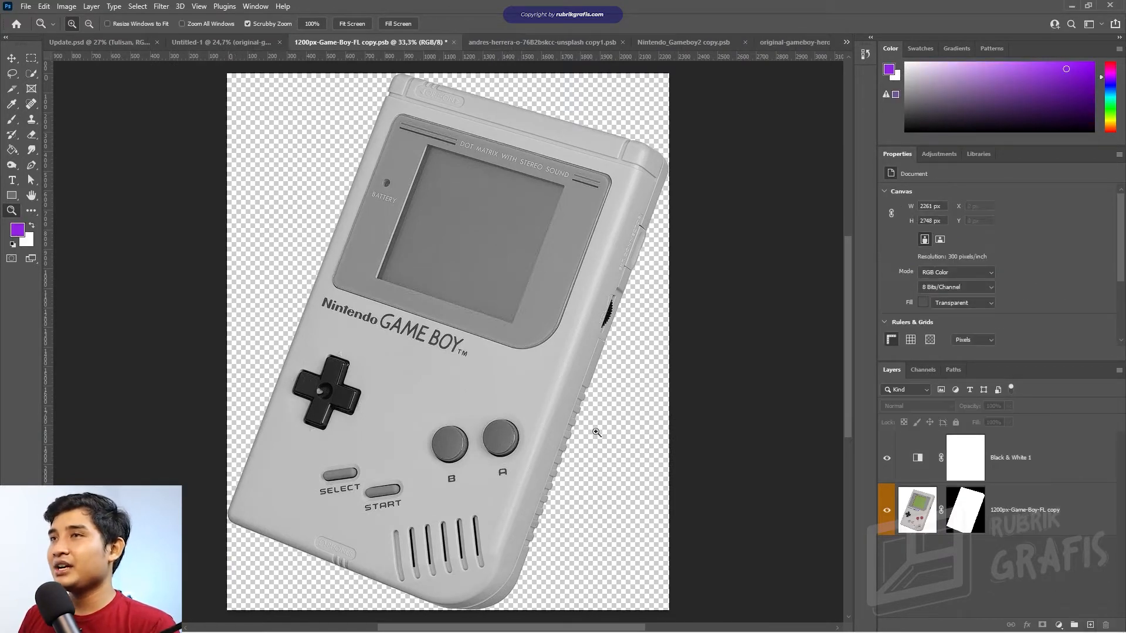
click(12, 197)
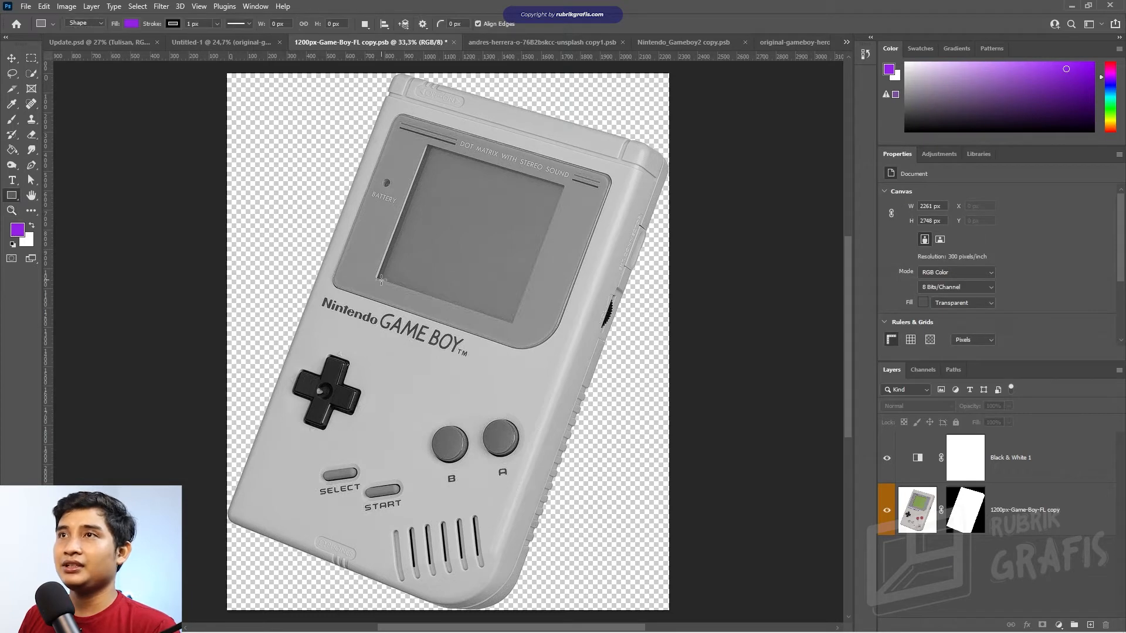
drag(377, 276, 567, 185)
- Fill the rectangle with the purple linear gradient at 90° and set its stroke width to 0 px
click(131, 24)
click(105, 46)
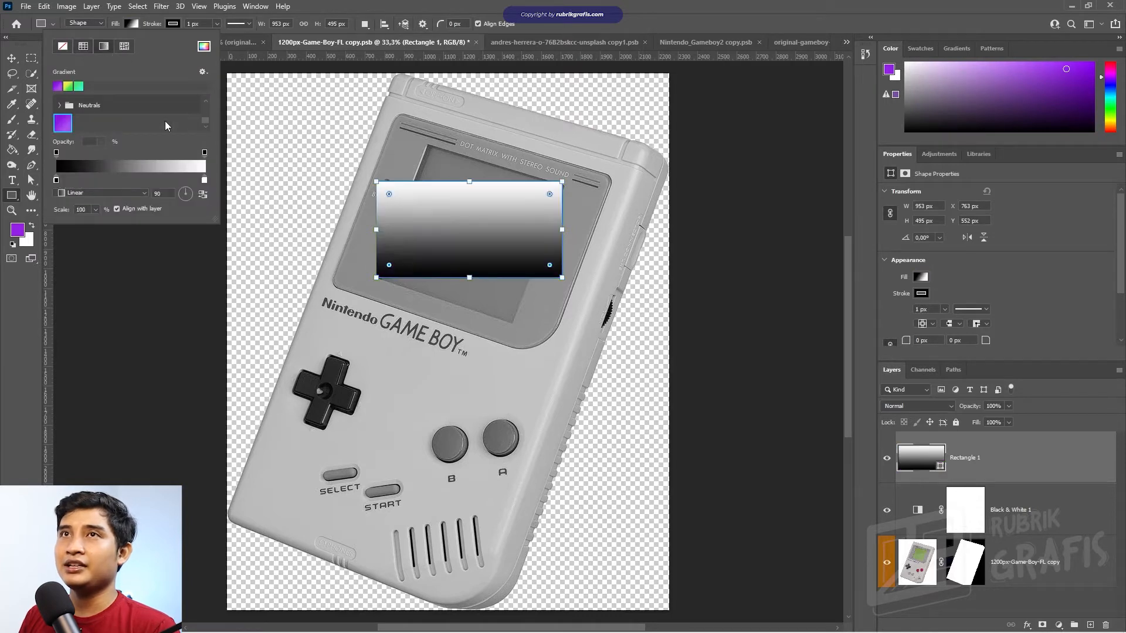
click(69, 122)
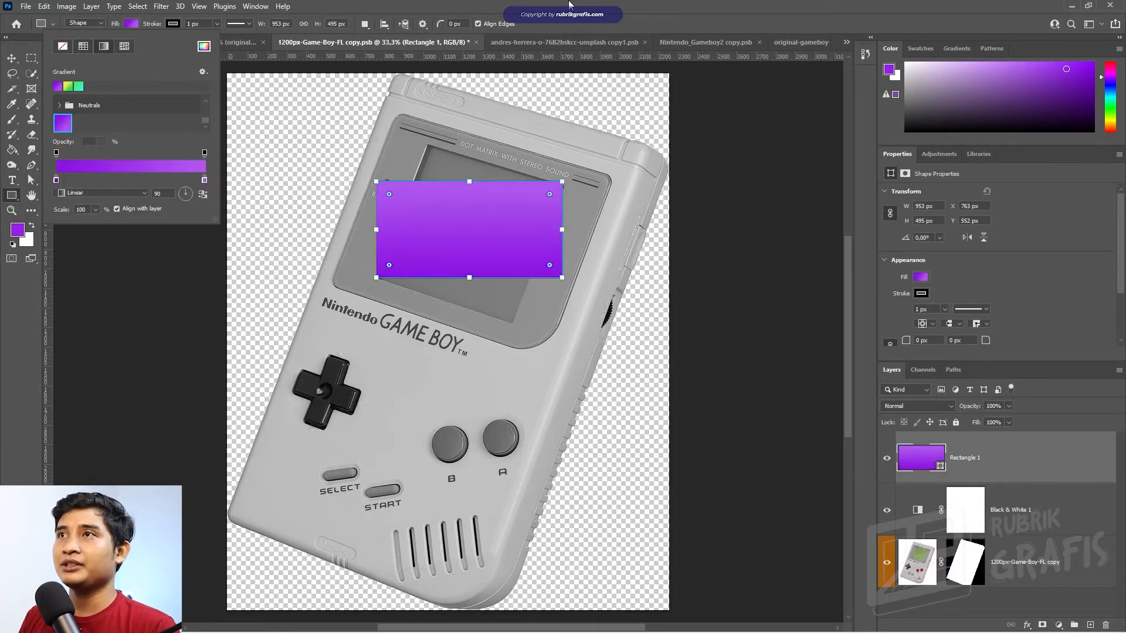
click(528, 231)
key(a)
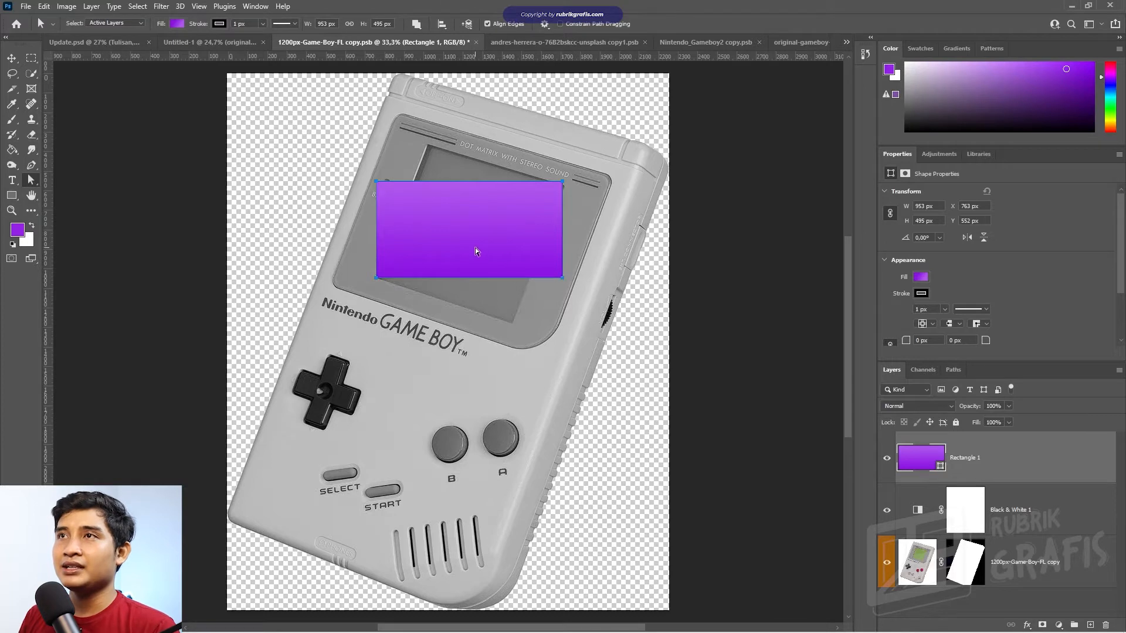
drag(188, 22, 154, 34)
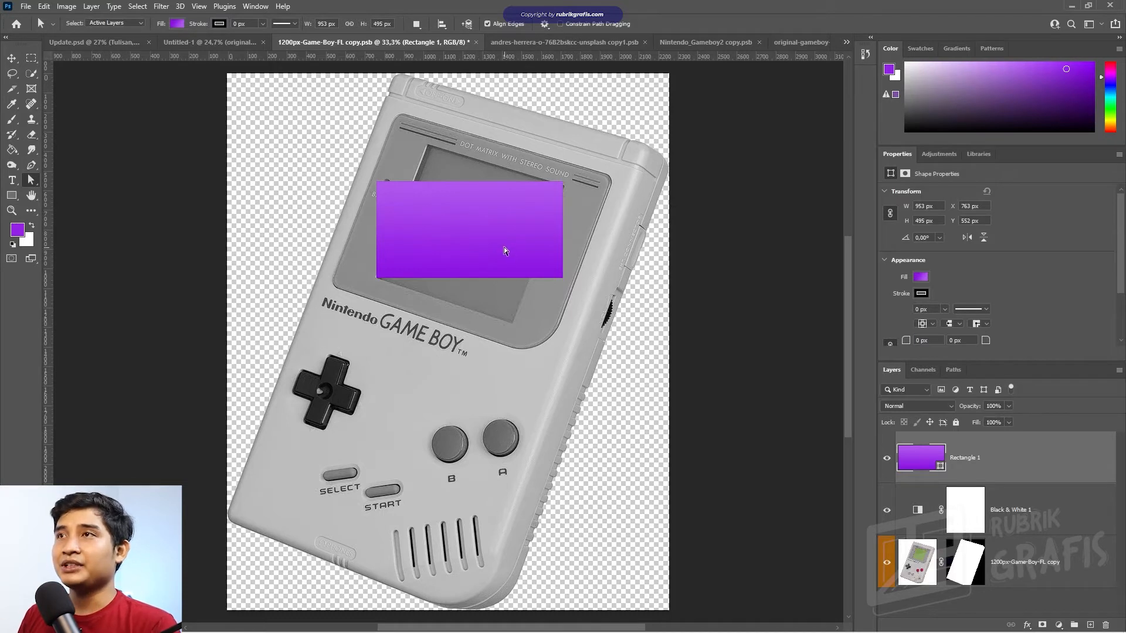
key(v)
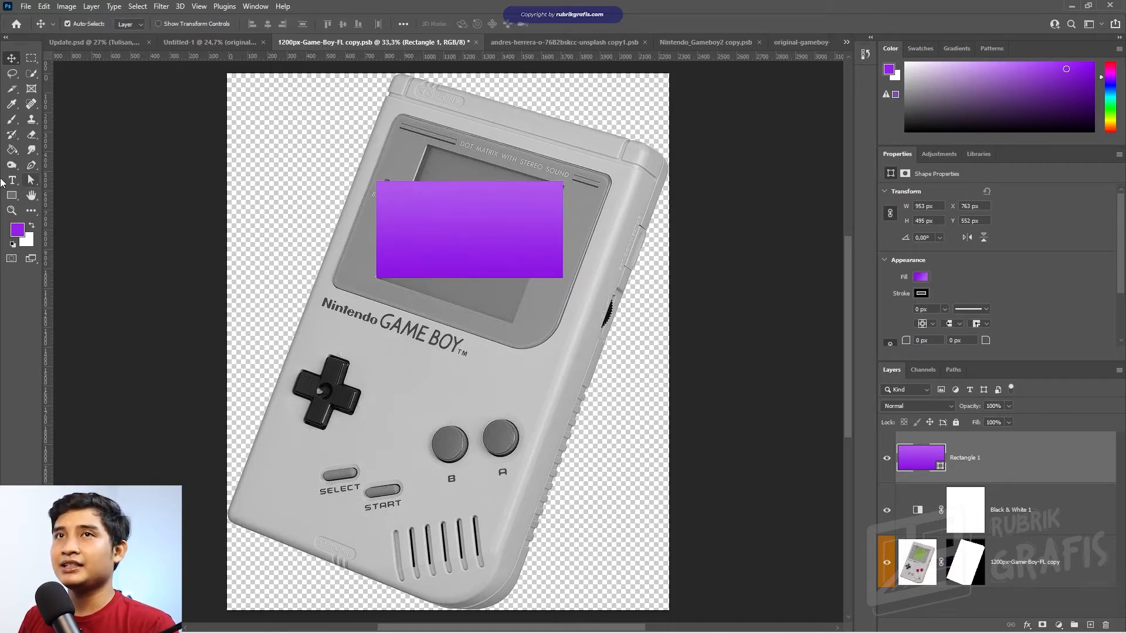
- Move the rectangle's lower-right, upper-right and upper-left anchor points onto the matching corners of the tilted Game Boy screen with Direct Selection
key(u)
right_click(12, 197)
click(65, 195)
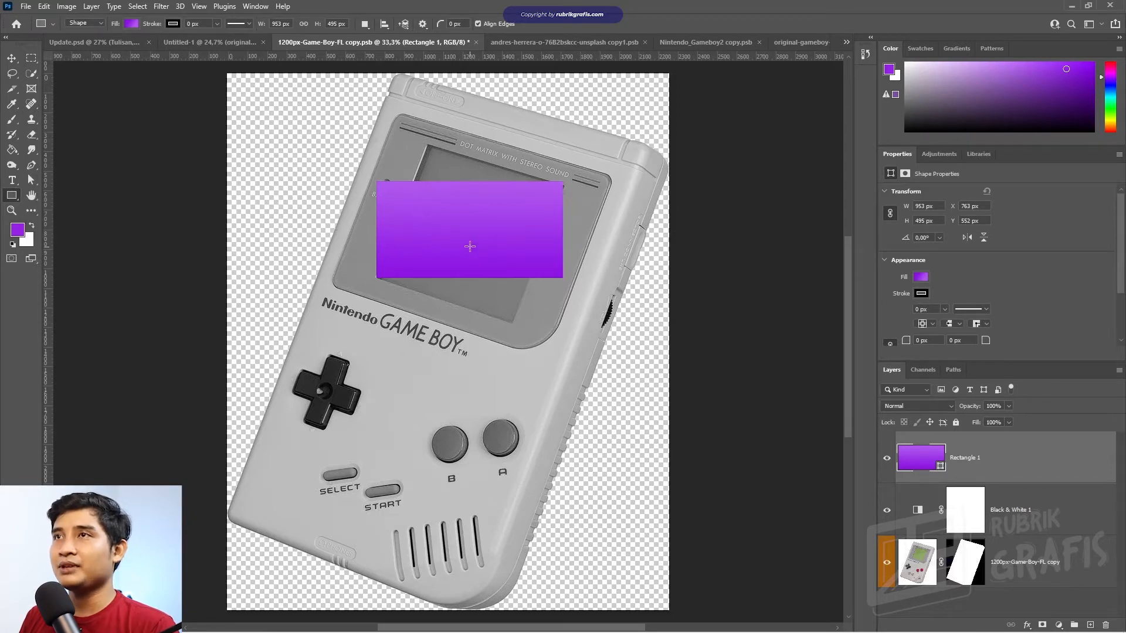
key(a)
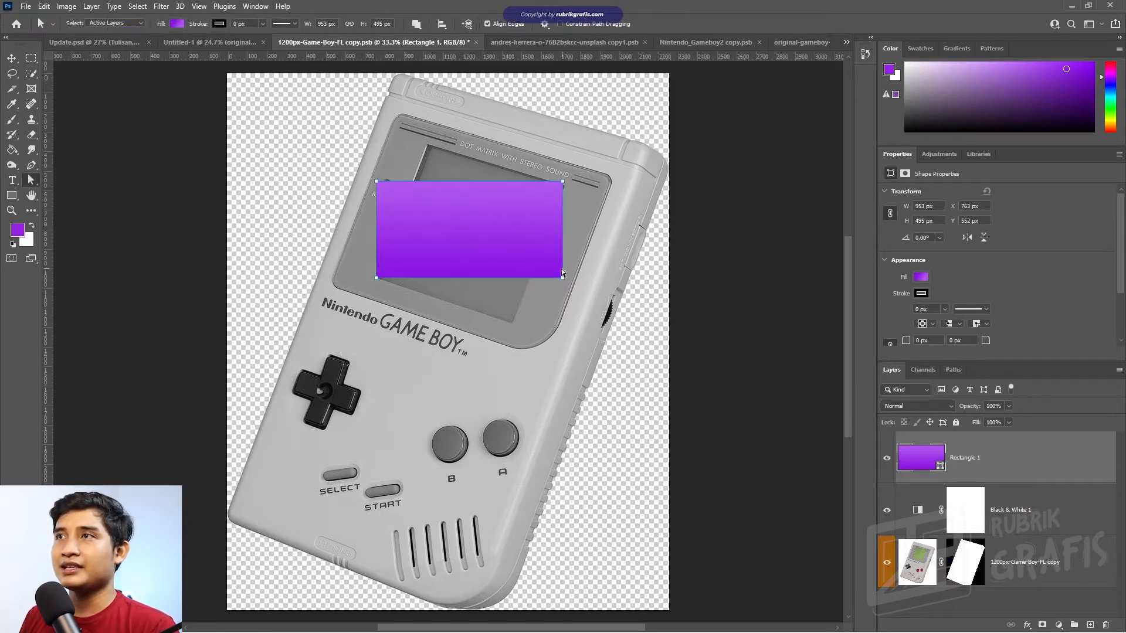
right_click(32, 180)
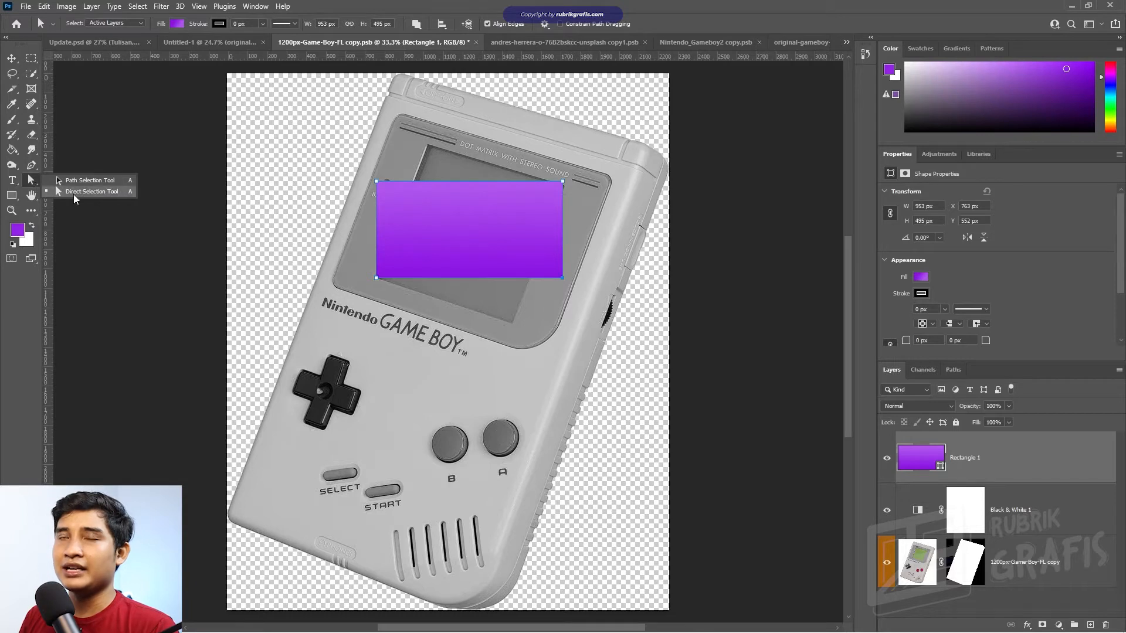
click(77, 194)
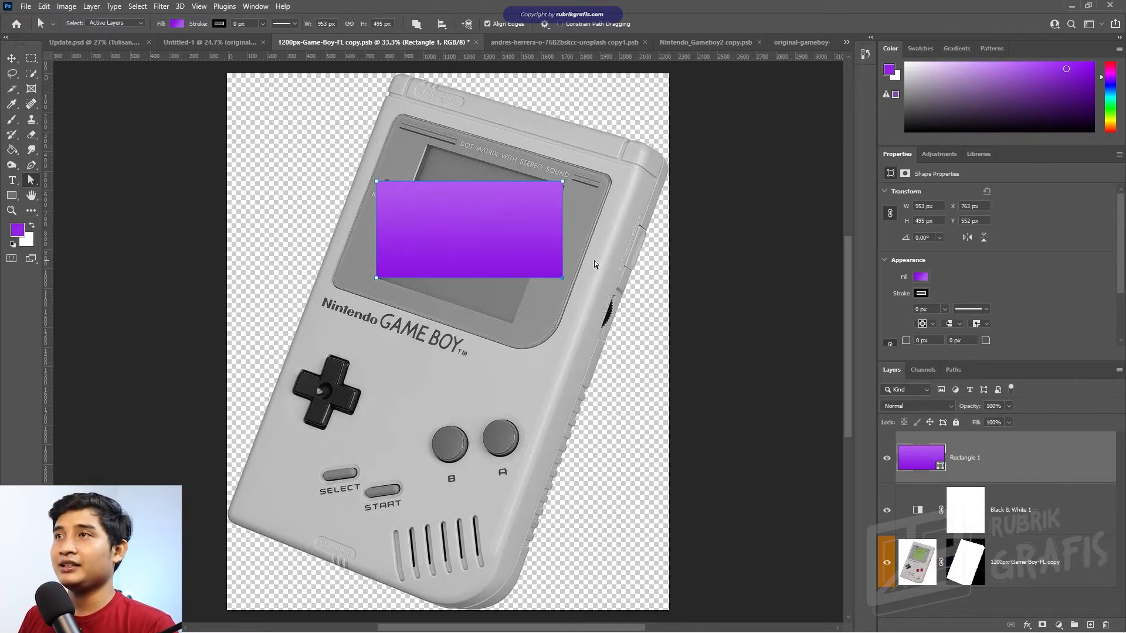
drag(558, 280, 512, 322)
click(527, 239)
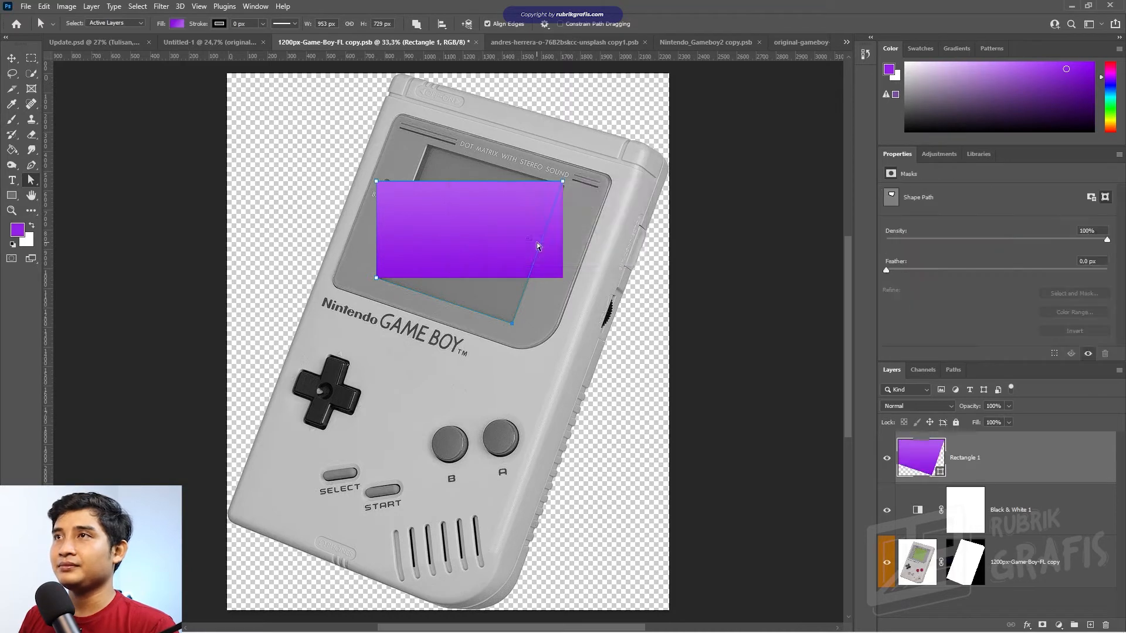
drag(564, 185, 566, 187)
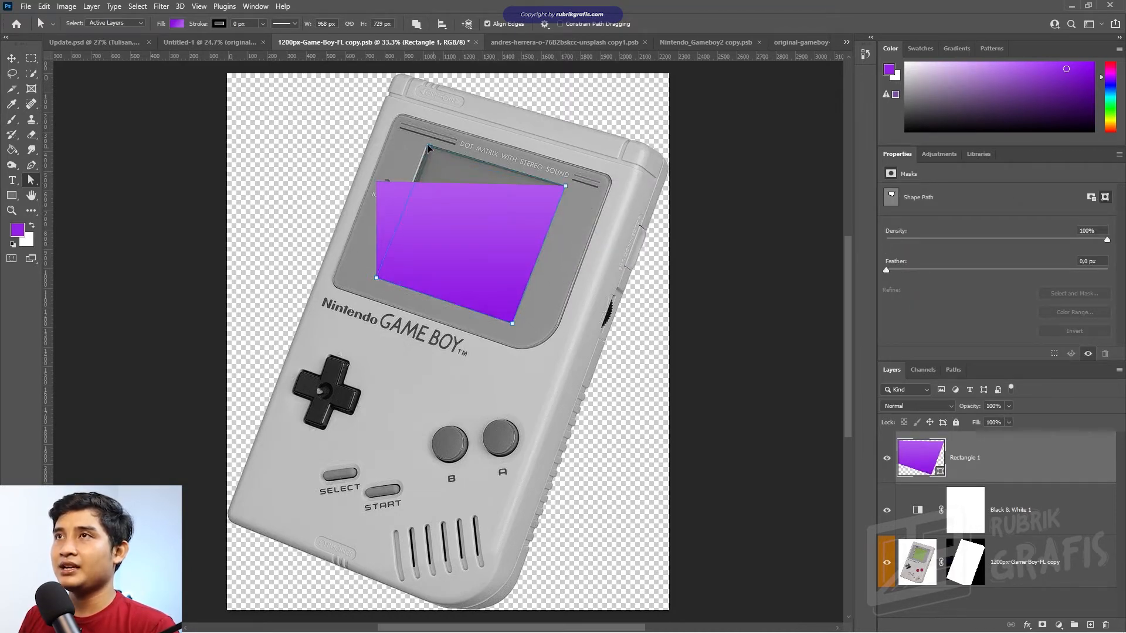
drag(427, 145, 426, 143)
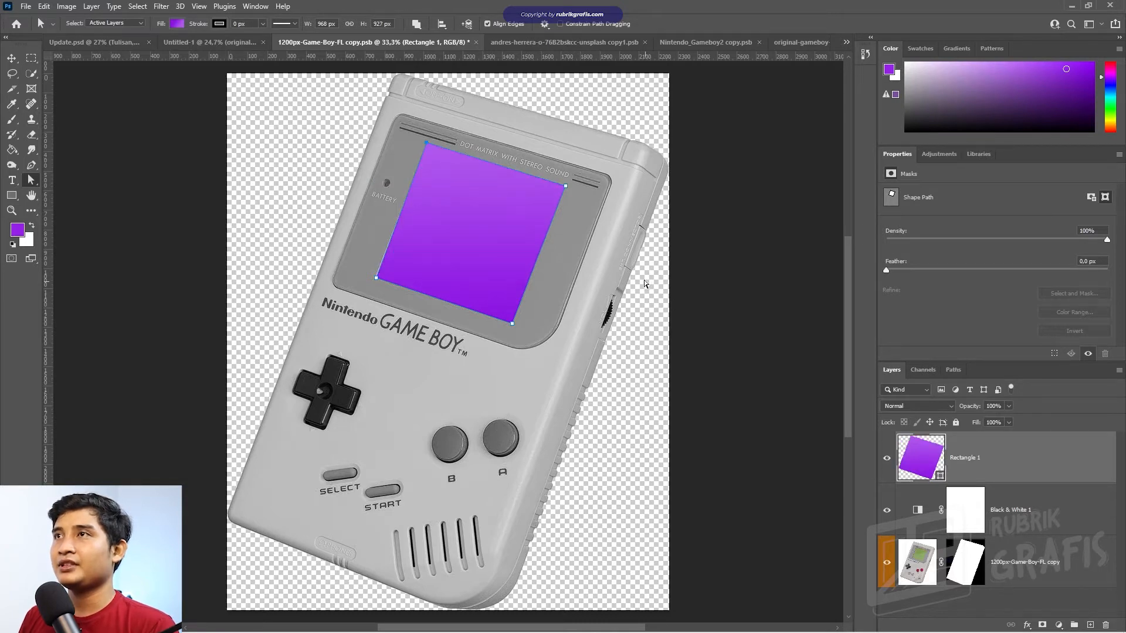
- Nudge the purple shape's lower-left anchor point slightly outward to cover the screen's edge
key(v)
click(625, 263)
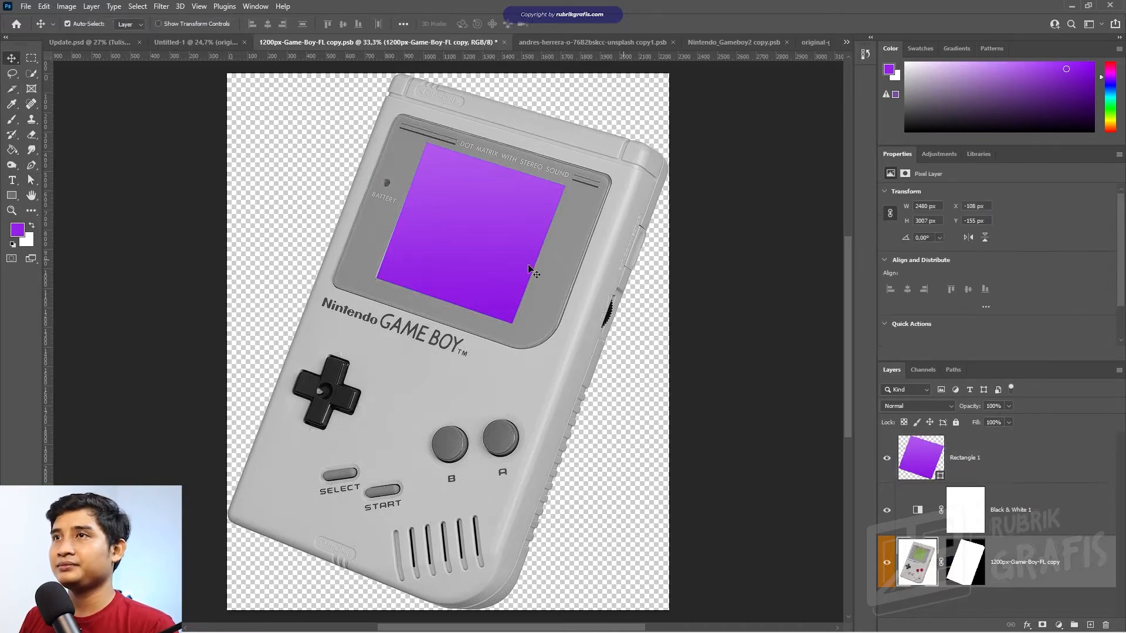
click(454, 263)
key(a)
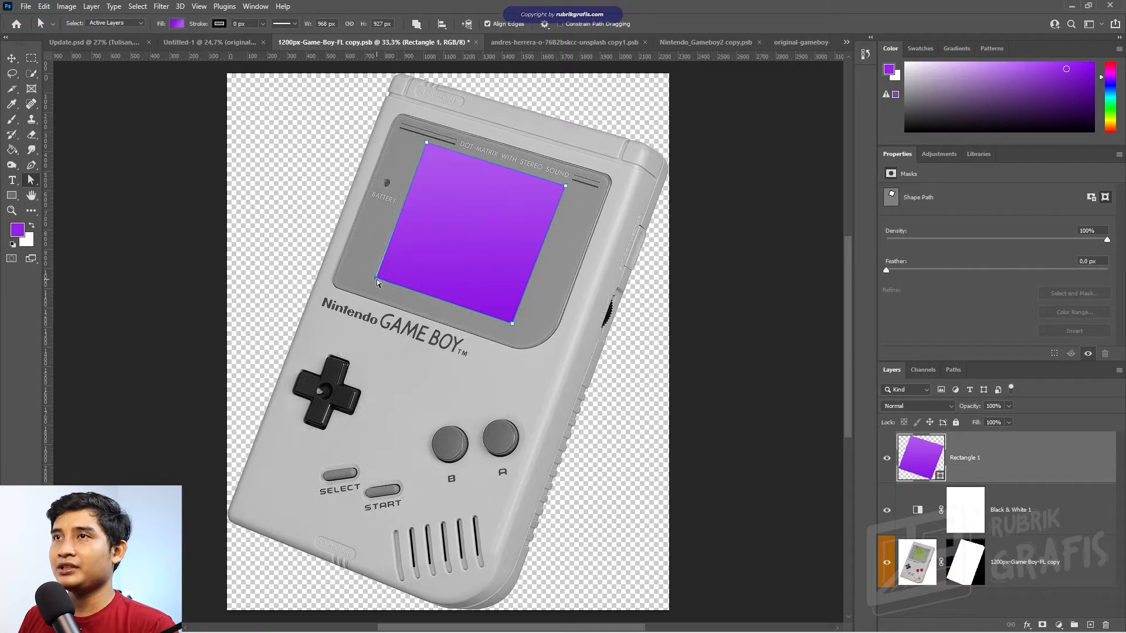
drag(374, 276, 373, 277)
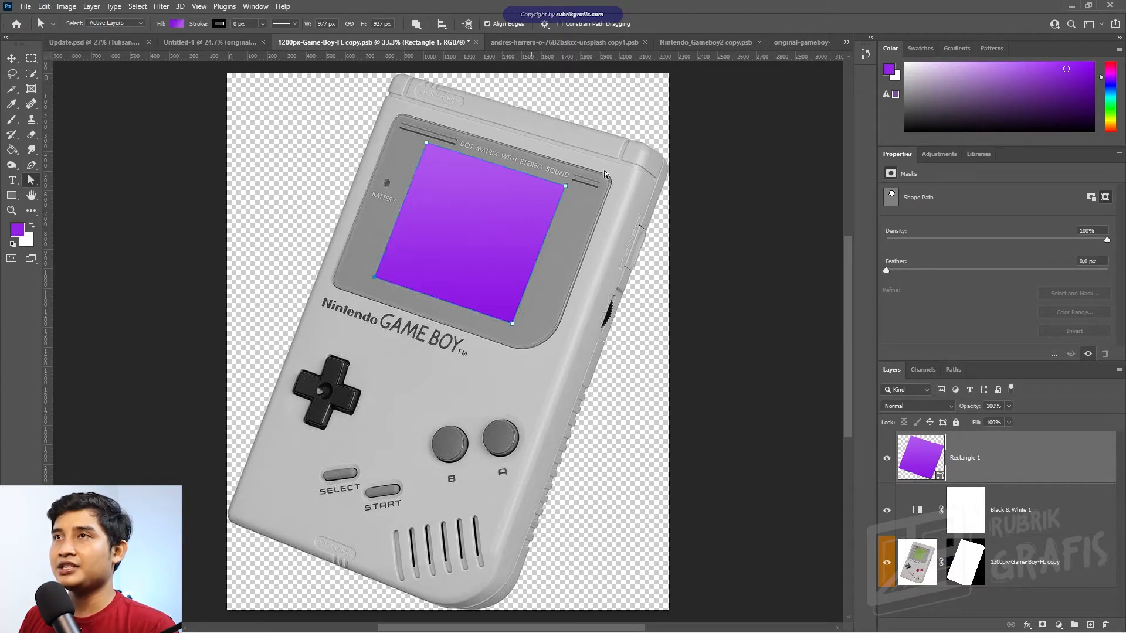
key(v)
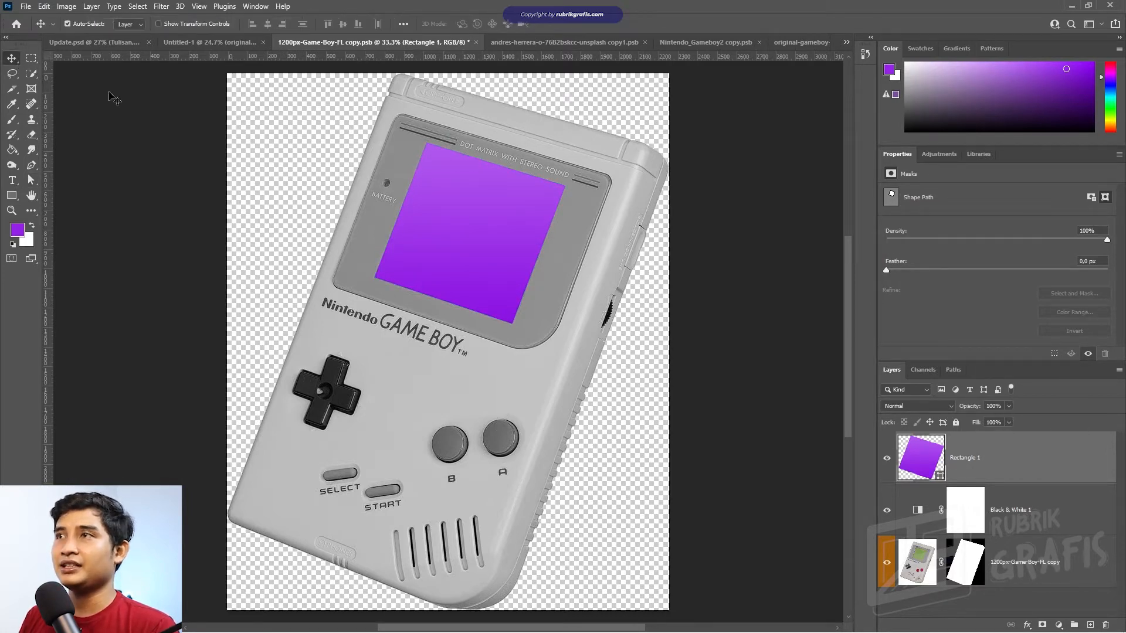
- Add an Inner Shadow to Rectangle 1 with Multiply, 13% opacity, 18 px distance, 18% choke and 103 px size
right_click(987, 471)
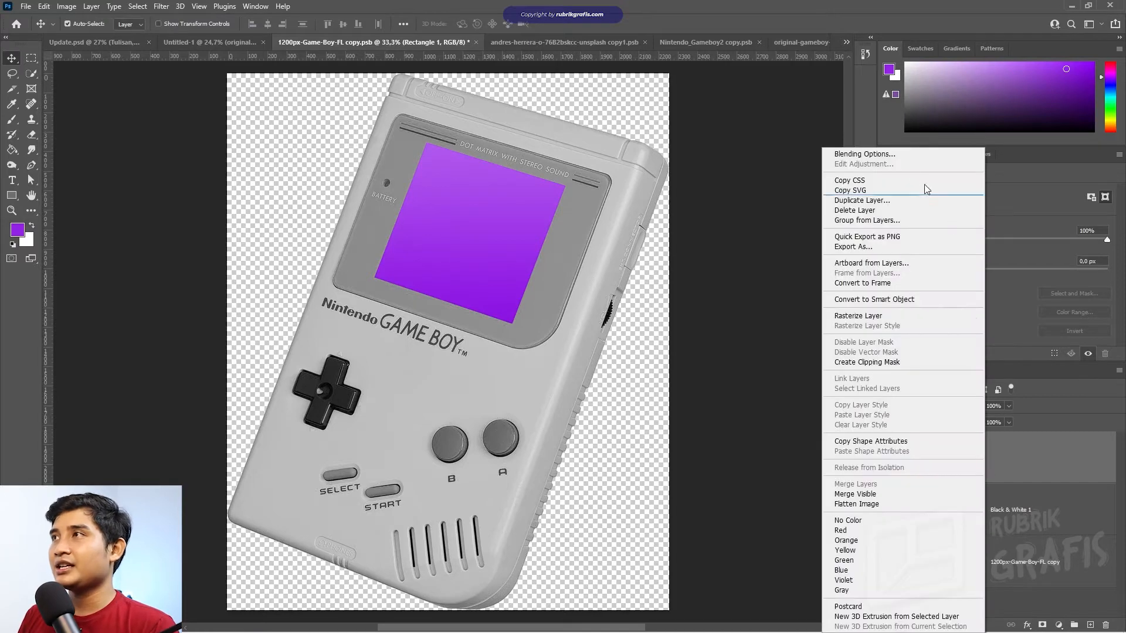
click(845, 156)
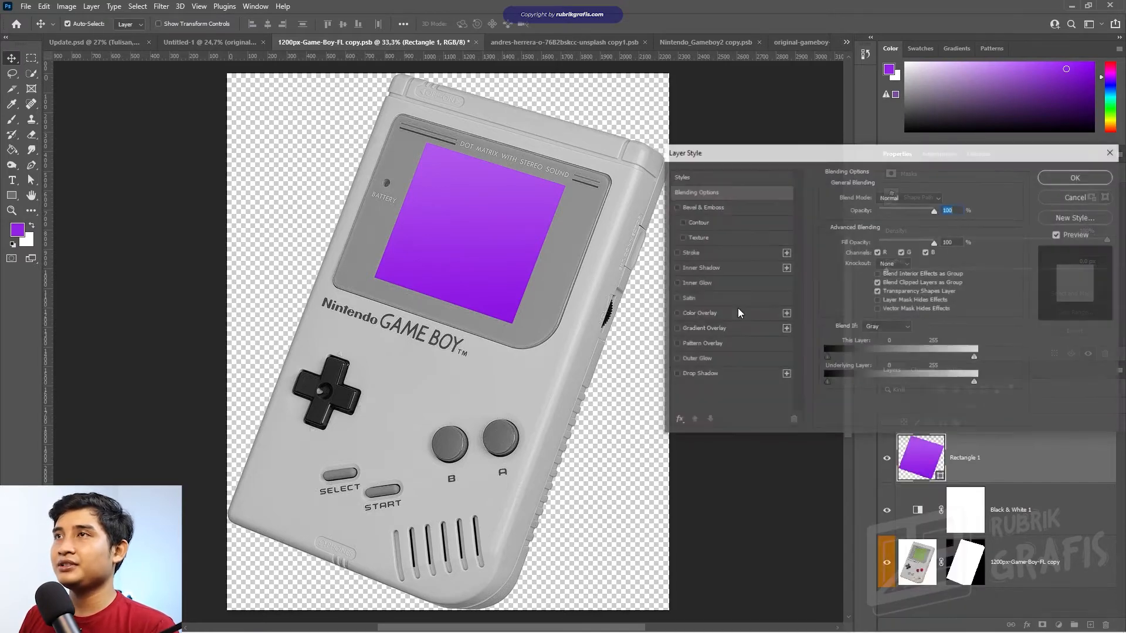
click(694, 268)
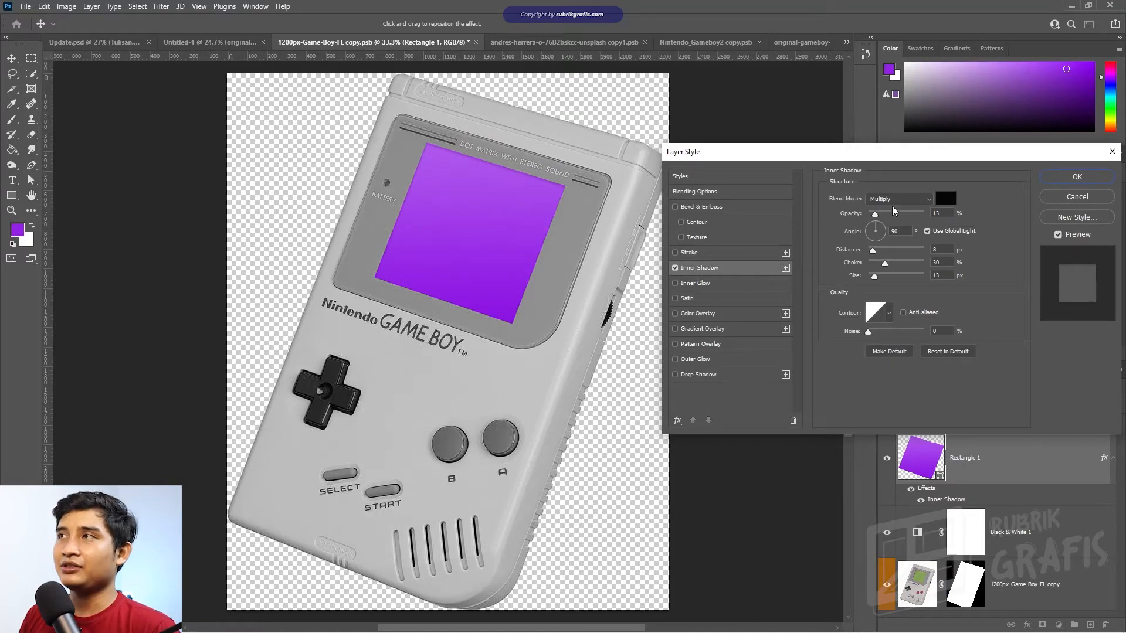
mouse_move(878, 253)
mouse_down()
mouse_move(899, 254)
mouse_move(869, 255)
mouse_move(878, 255)
mouse_move(863, 265)
mouse_move(877, 267)
mouse_up()
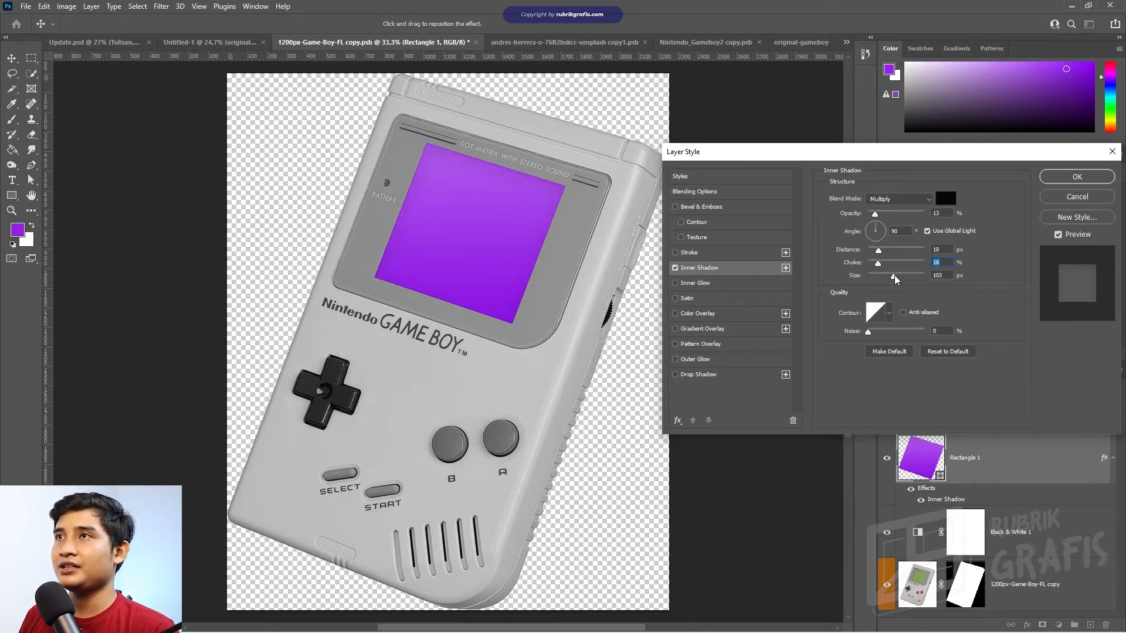
click(894, 276)
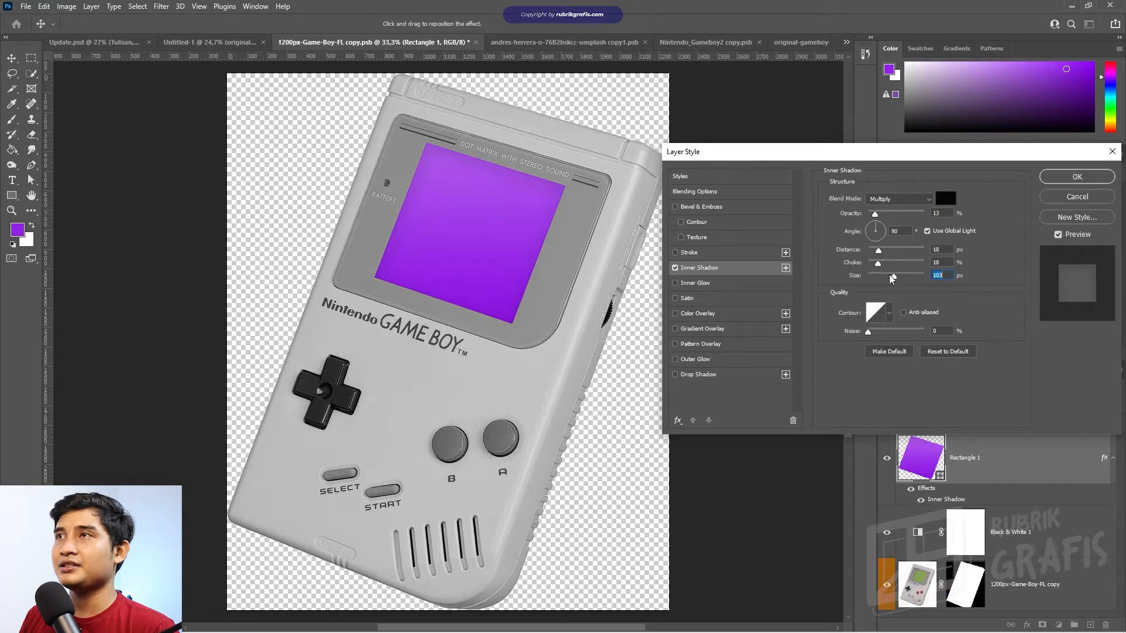
click(1075, 177)
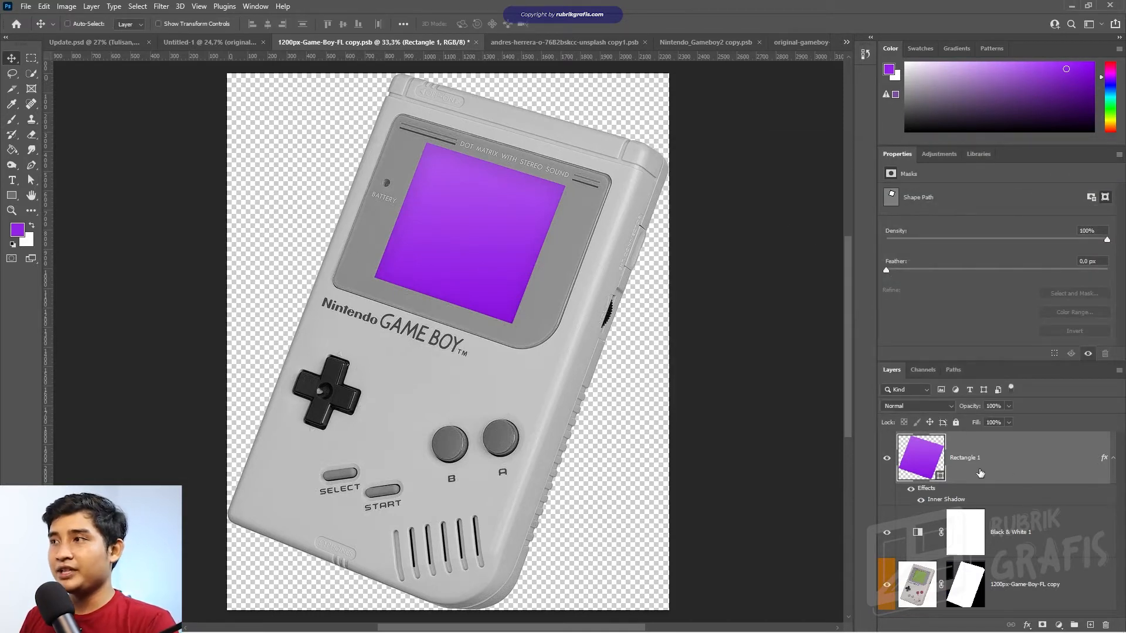
- Duplicate the purple screen shape layer twice
key(ctrl+j)
click(964, 532)
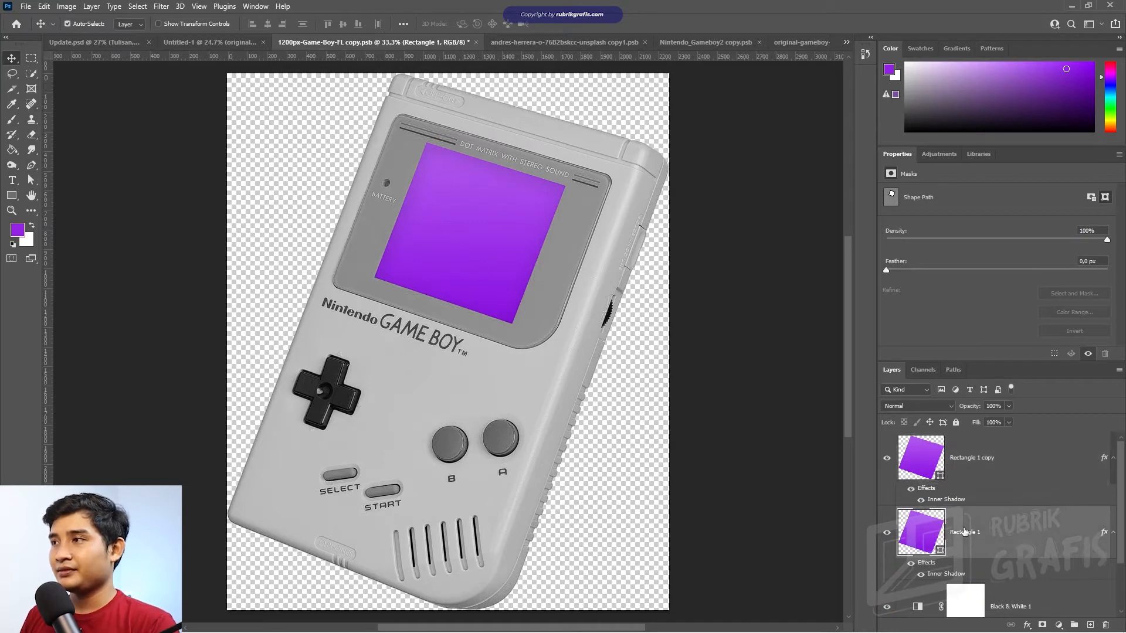
click(981, 472)
key(ctrl+j)
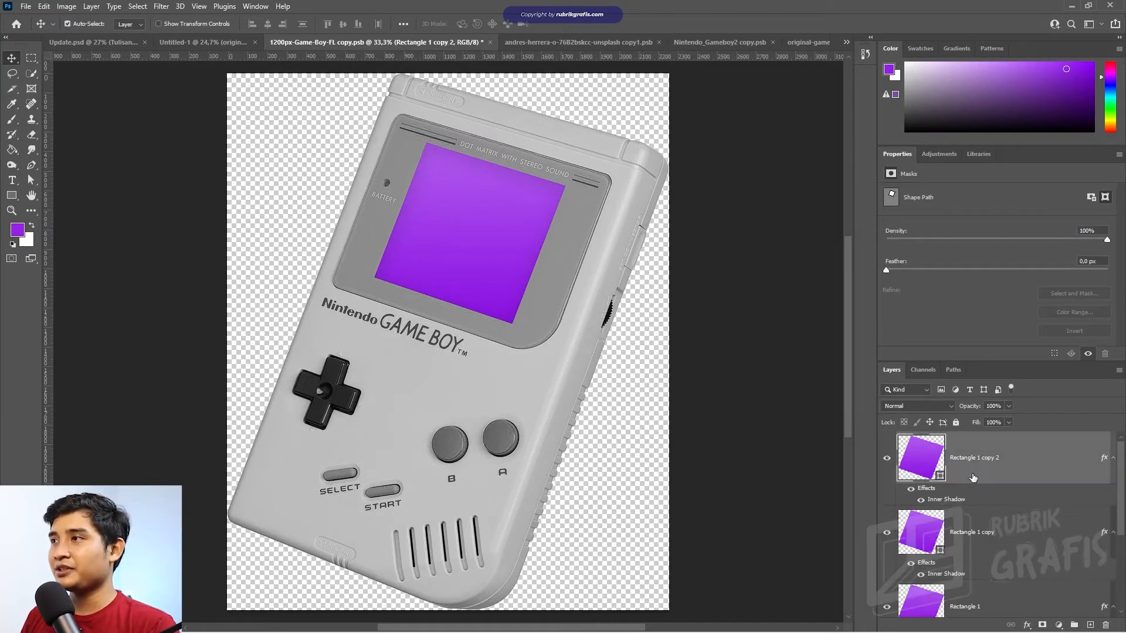
- Convert the Rectangle 1 copy layer to a smart object and apply a Gaussian Blur with a 115,8 px radius
click(977, 534)
click(161, 6)
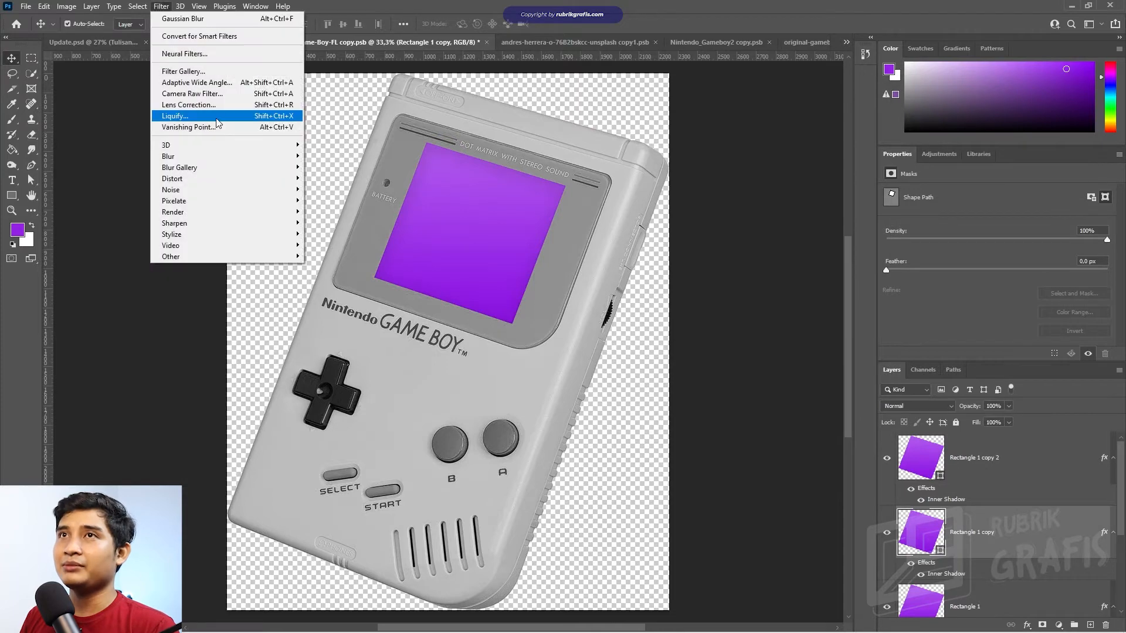
mouse_move(214, 159)
click(340, 200)
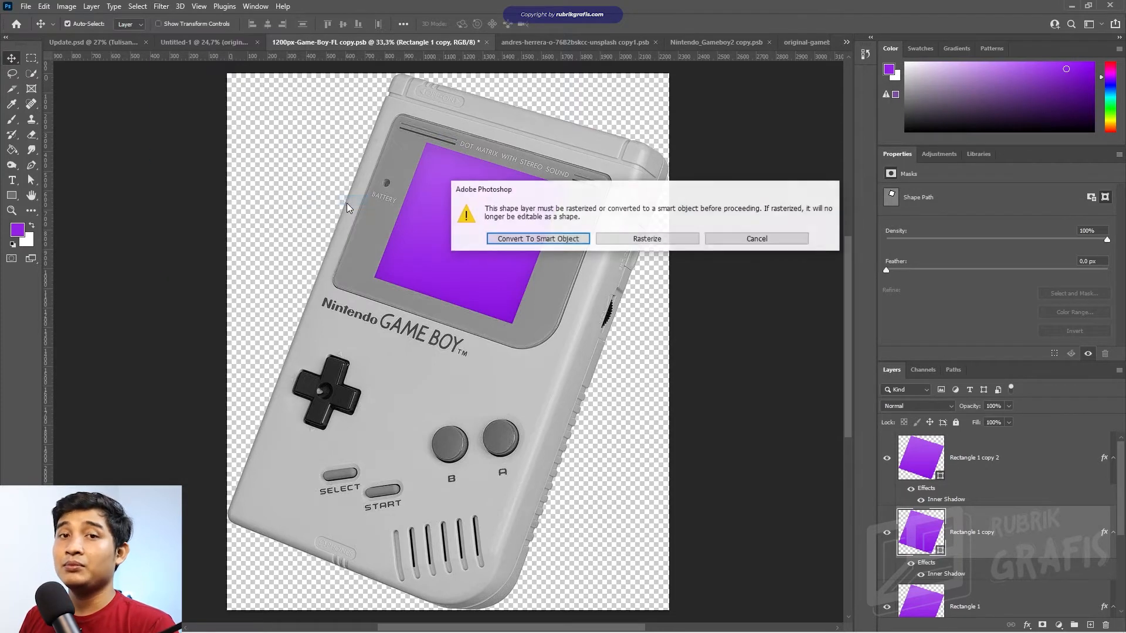
click(581, 240)
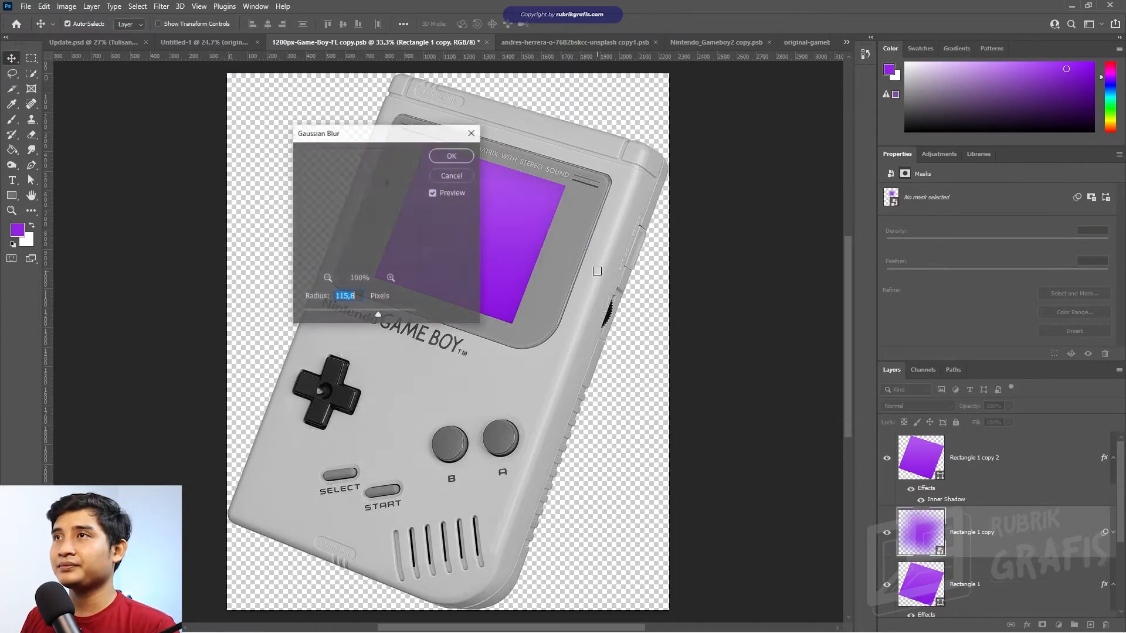
click(452, 156)
- Move the Rectangle 1 layer between Rectangle 1 copy 2 and the blurred Rectangle 1 copy
scroll(973, 551, down, 2)
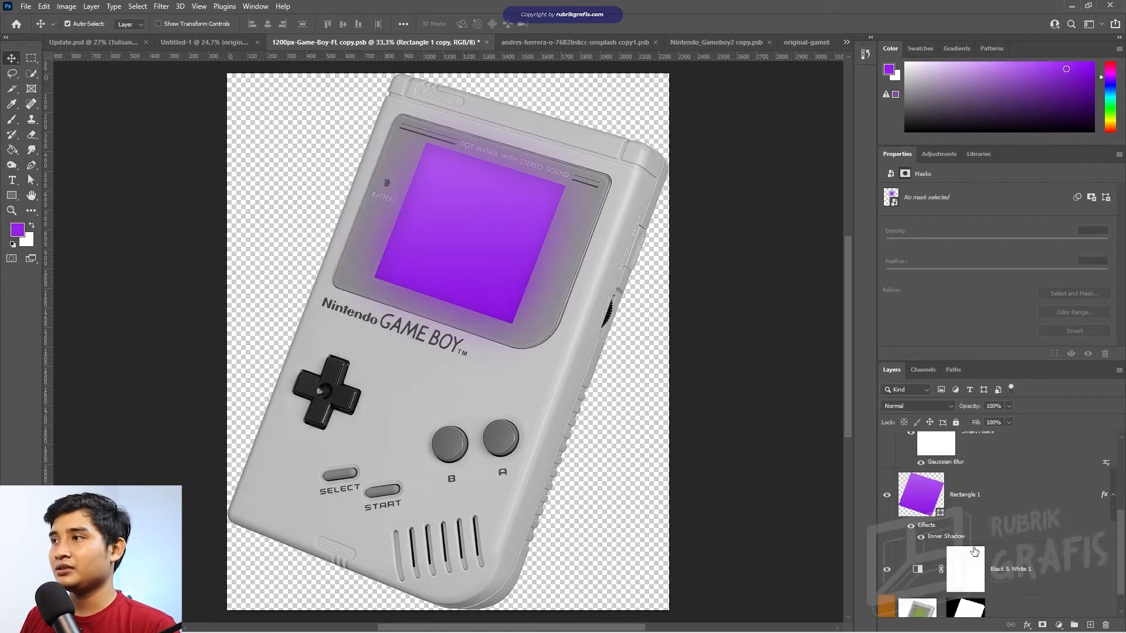
click(985, 501)
scroll(986, 504, up, 2)
drag(991, 562, 992, 427)
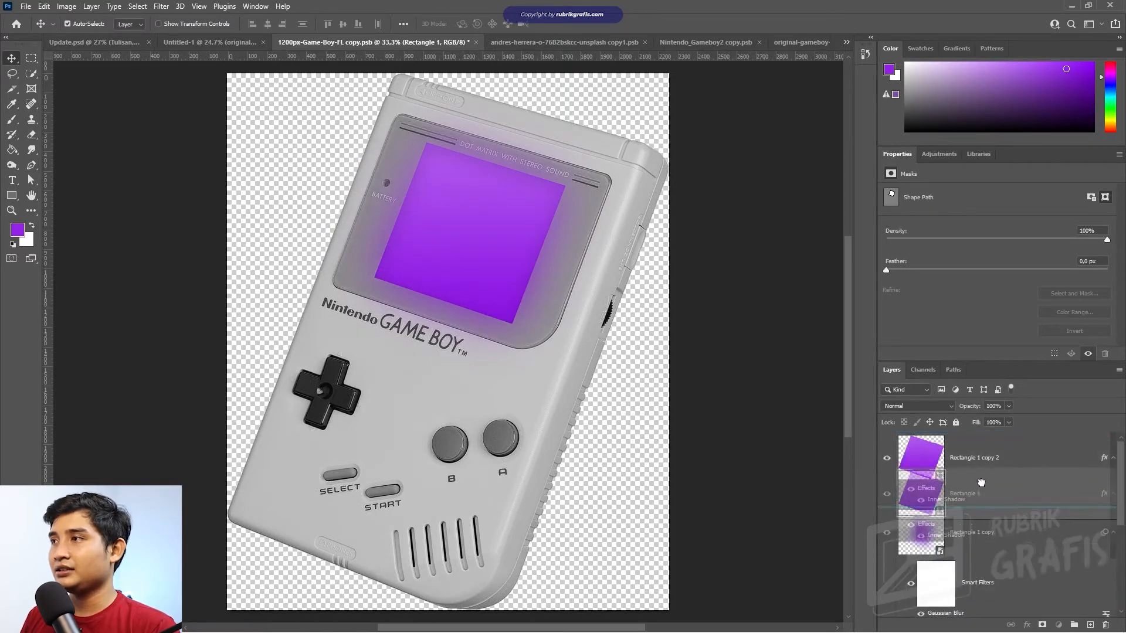
- Convert the Rectangle 1 layer to a smart object, apply a Gaussian Blur with a 7,0 px radius, and save the Game Boy document
click(168, 7)
mouse_move(213, 153)
click(346, 200)
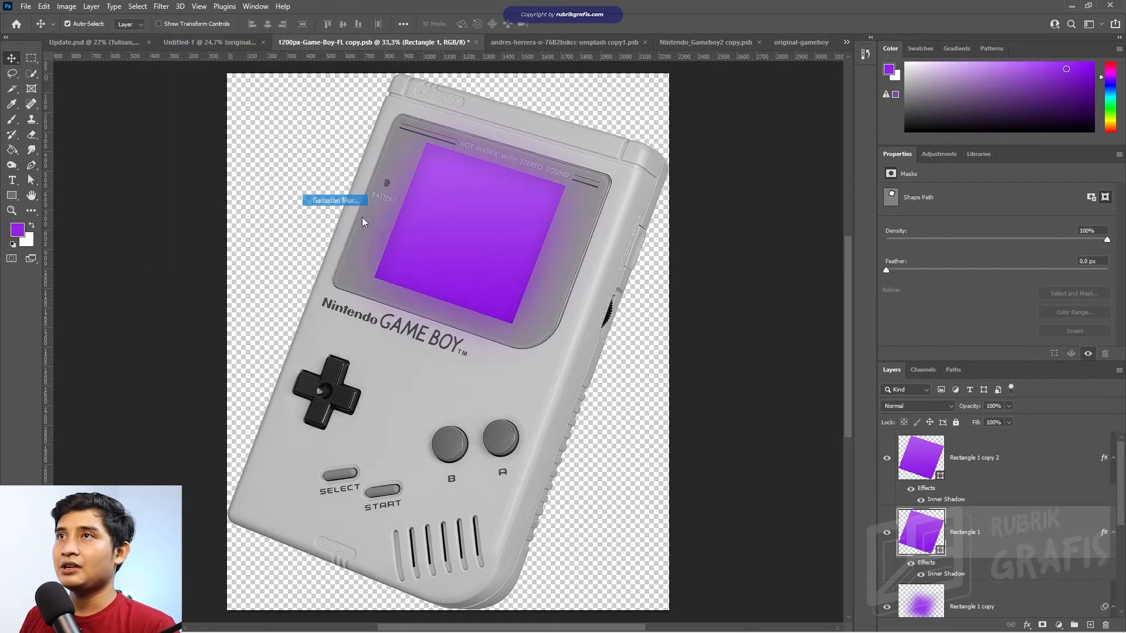
click(548, 241)
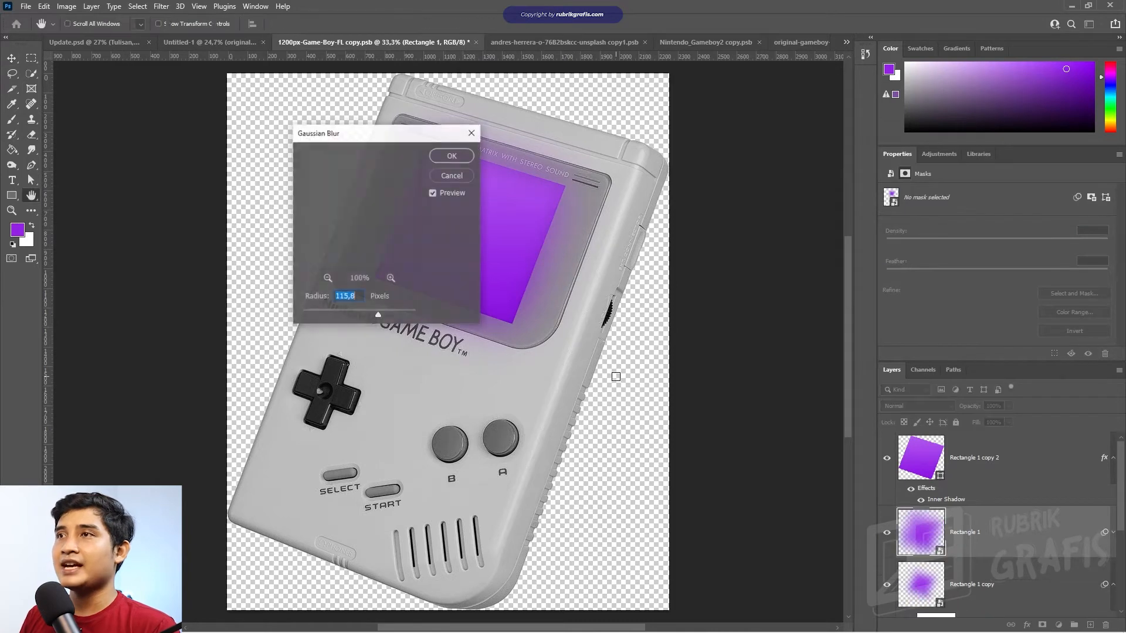
drag(378, 317, 339, 313)
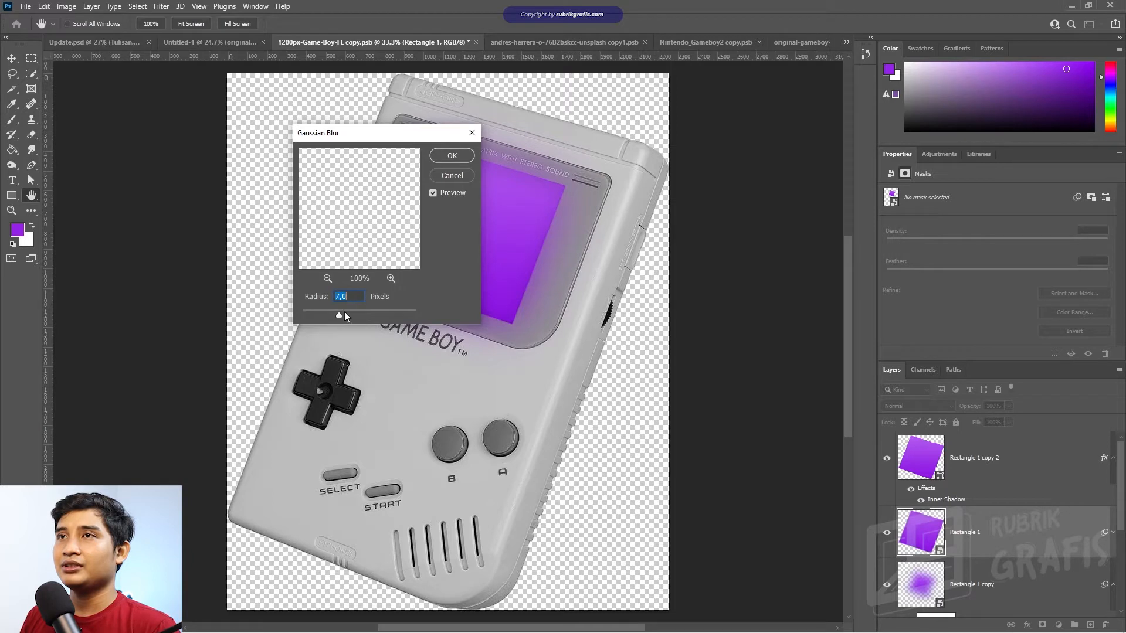
click(452, 156)
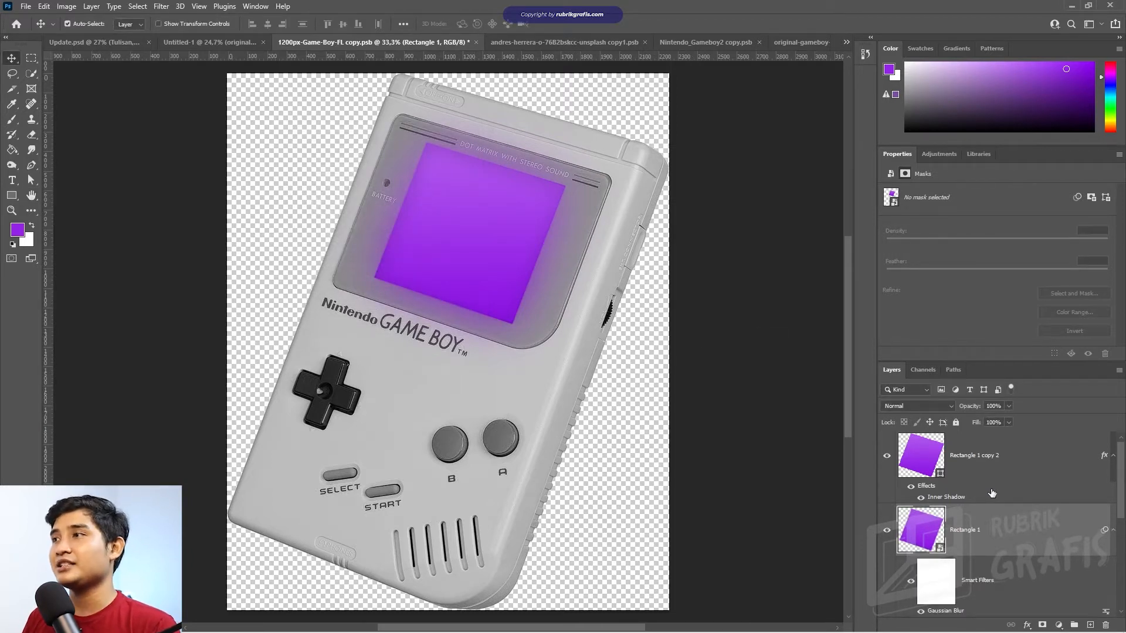
key(ctrl+s)
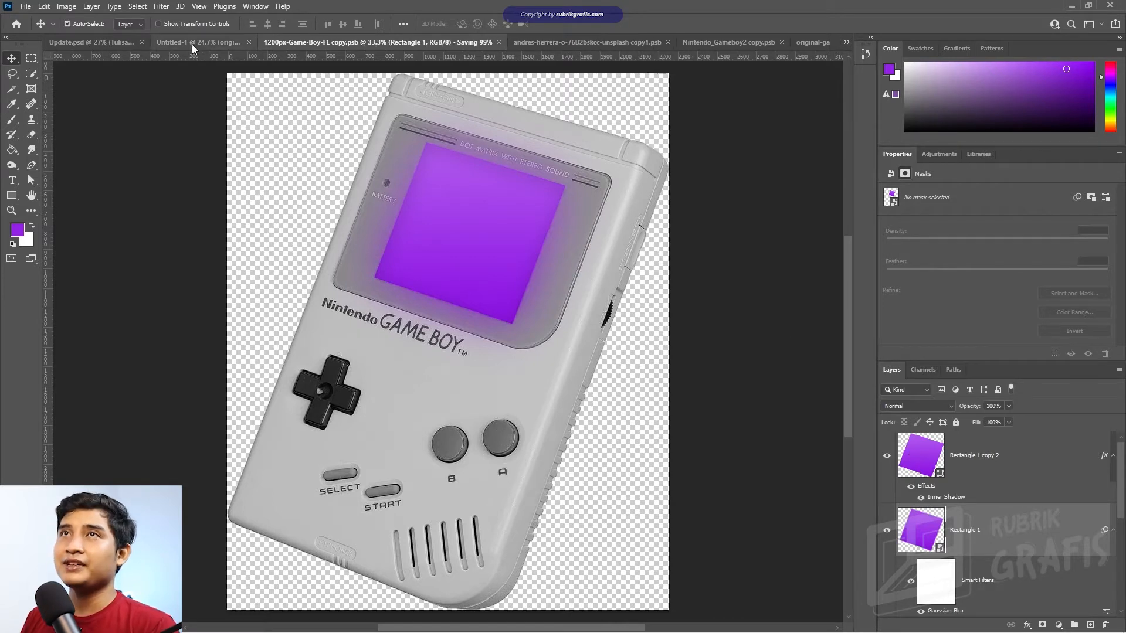
- Examine the updated upright Game Boy in the Untitled-1 poster by temporarily hiding the statue and the two other Game Boy layers
click(189, 45)
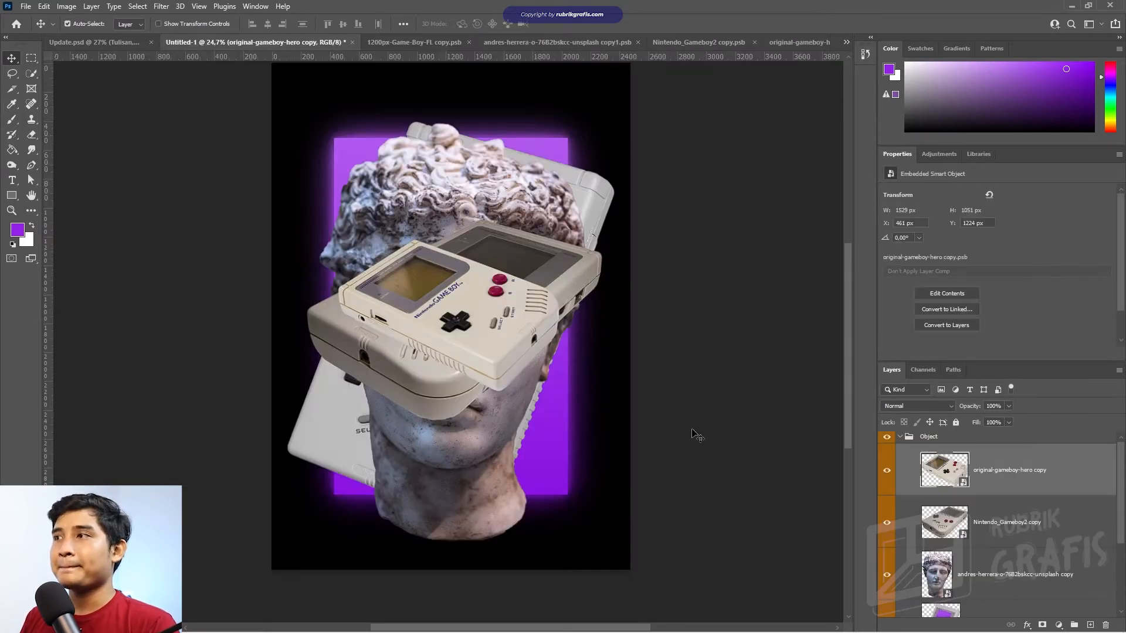
drag(895, 471, 888, 580)
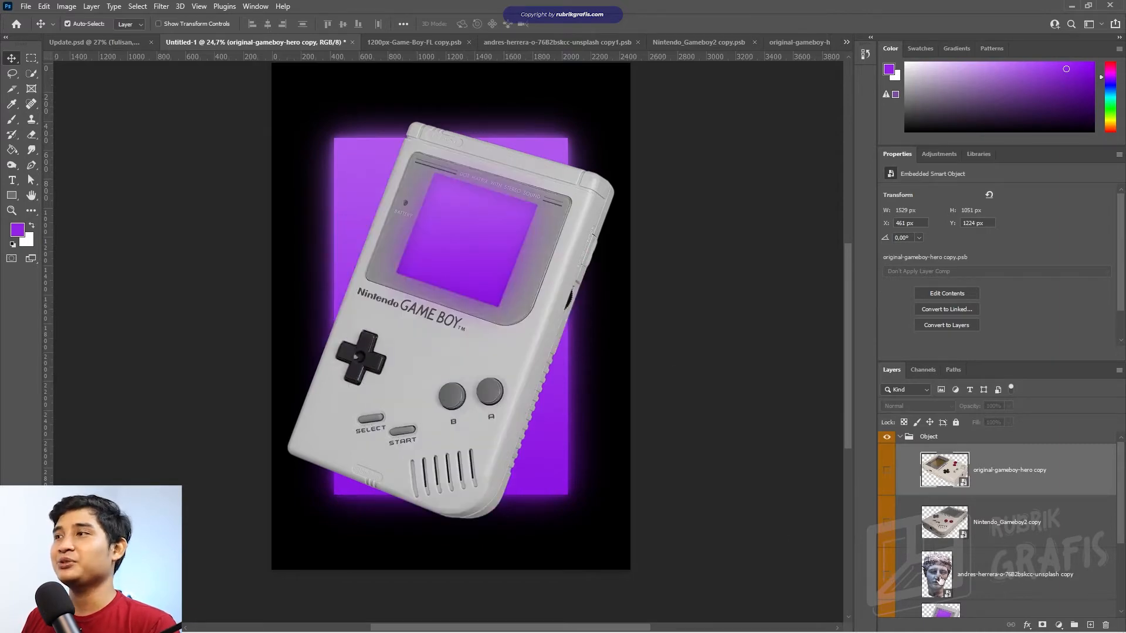
click(887, 575)
click(886, 522)
click(886, 471)
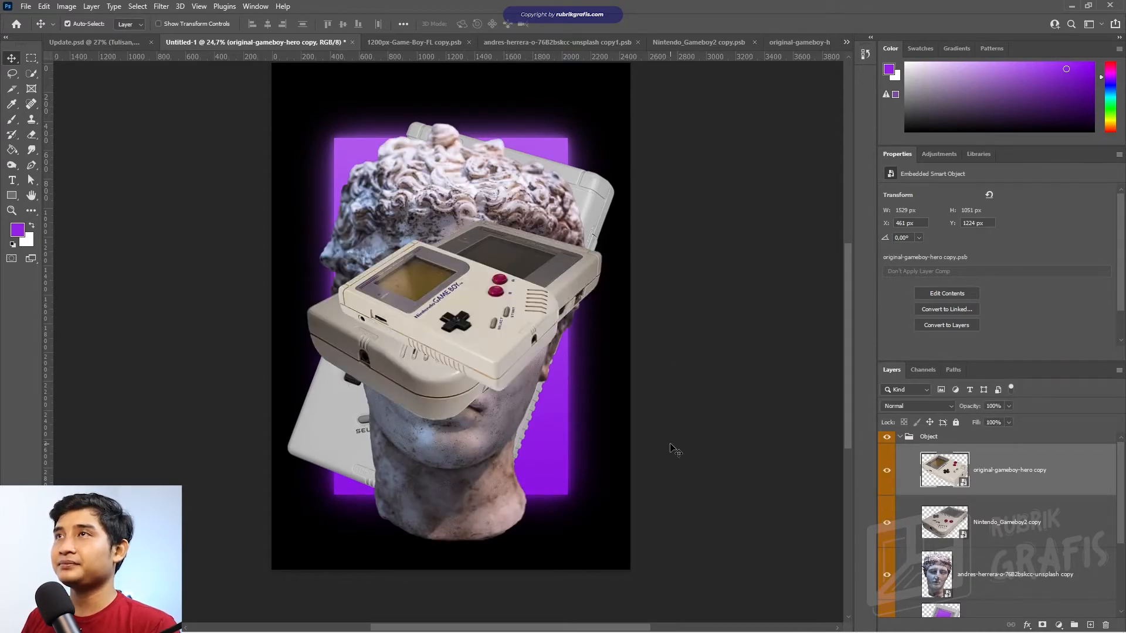
- Close the 1200px-Game-Boy-FL copy document and bring up the andres-herrera statue document
click(452, 42)
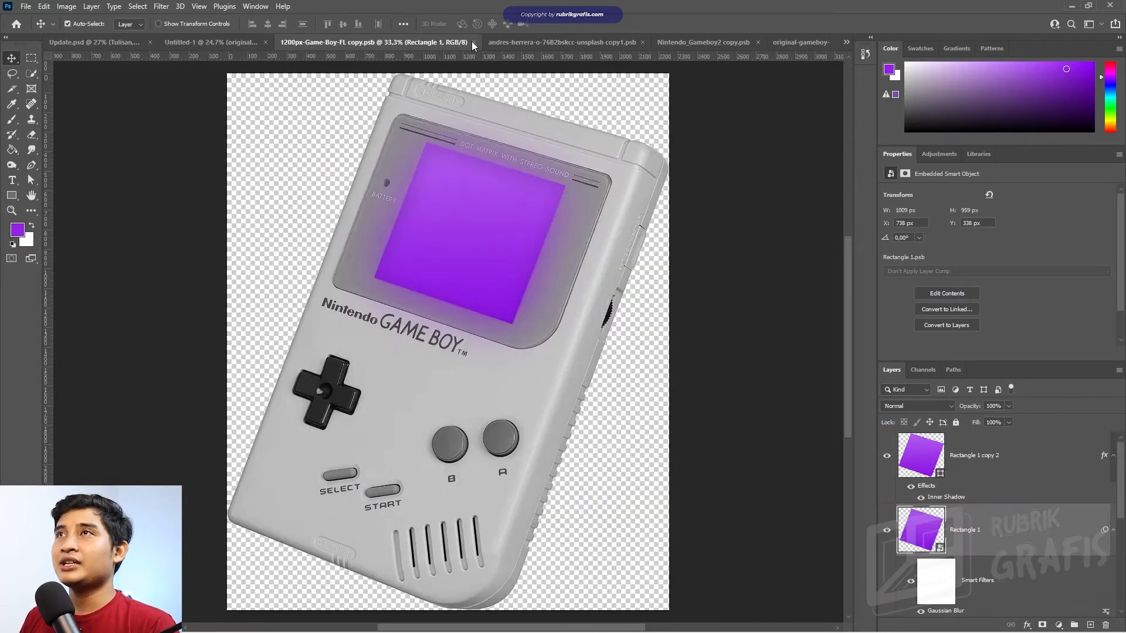
click(475, 43)
click(459, 41)
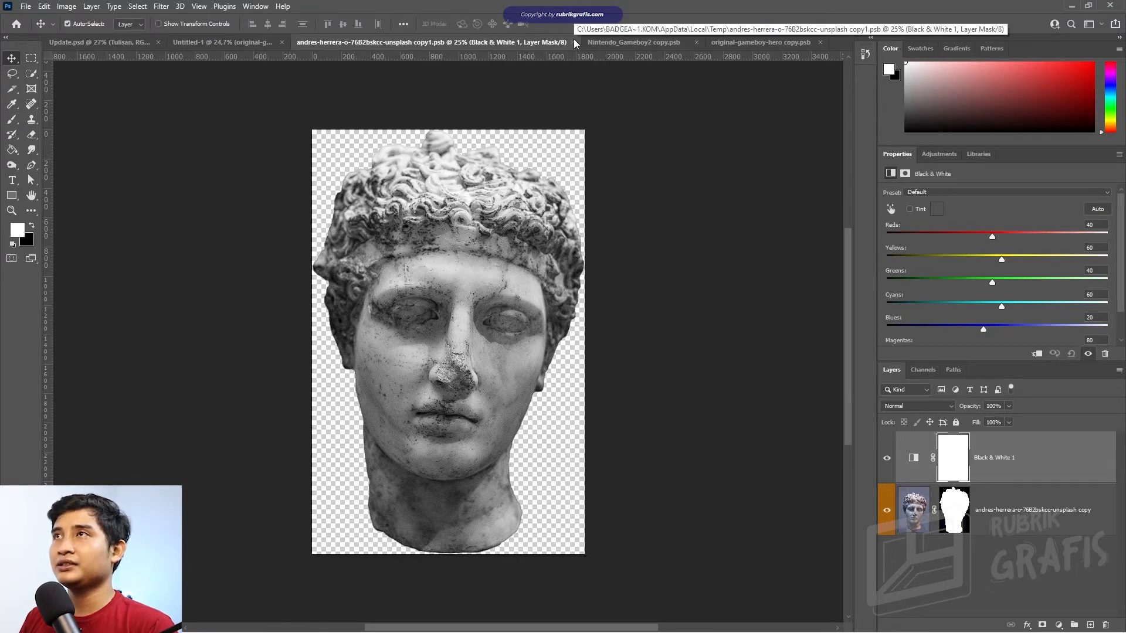
- Draw a thin purple rectangle about 223 × 49 px across the statue's eye on the image's left side
key(z)
mouse_move(404, 310)
mouse_down()
mouse_move(451, 333)
mouse_move(422, 322)
mouse_up()
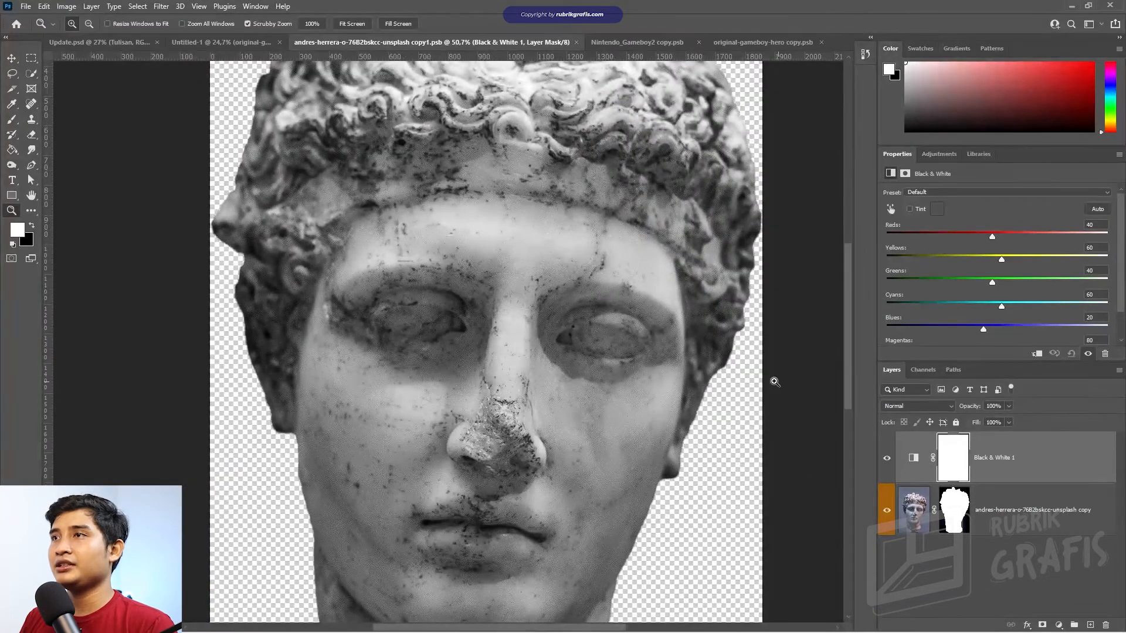
click(12, 196)
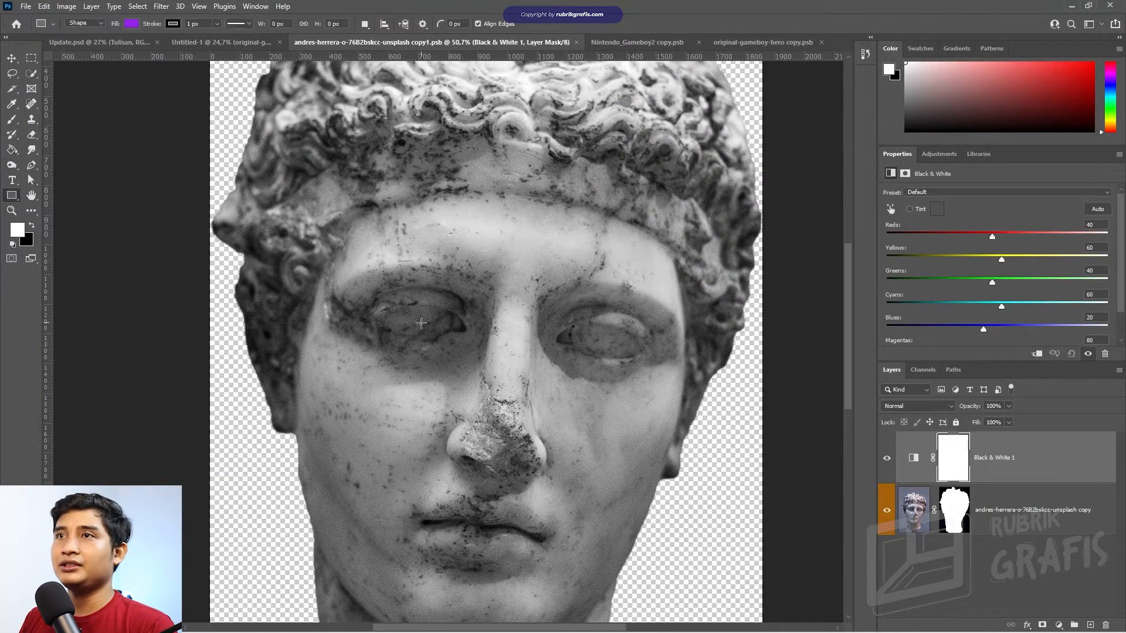
mouse_move(385, 317)
mouse_down()
mouse_move(451, 332)
mouse_move(429, 319)
mouse_up()
key(v)
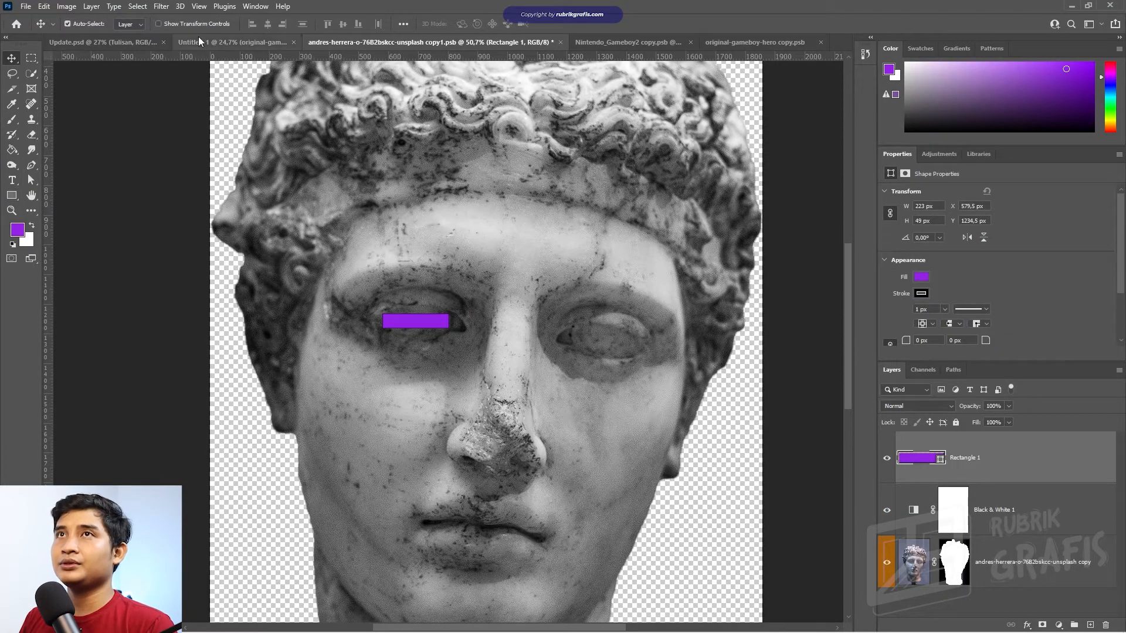
- Set the eye rectangle's stroke to 0 px and fill it with the purple gradient preset
click(11, 195)
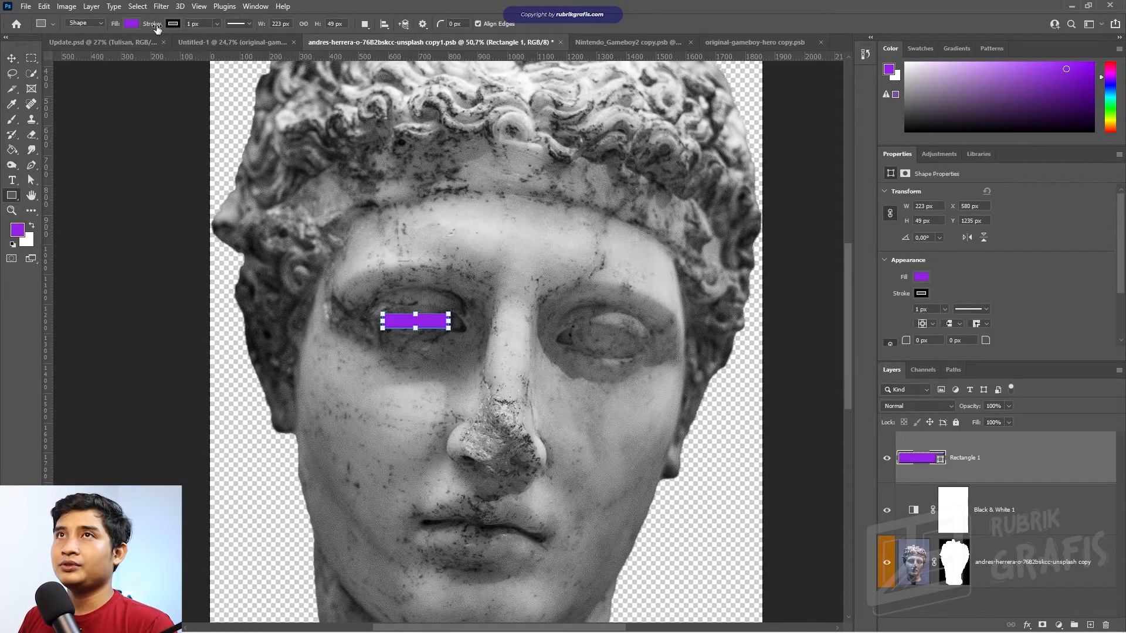
click(132, 23)
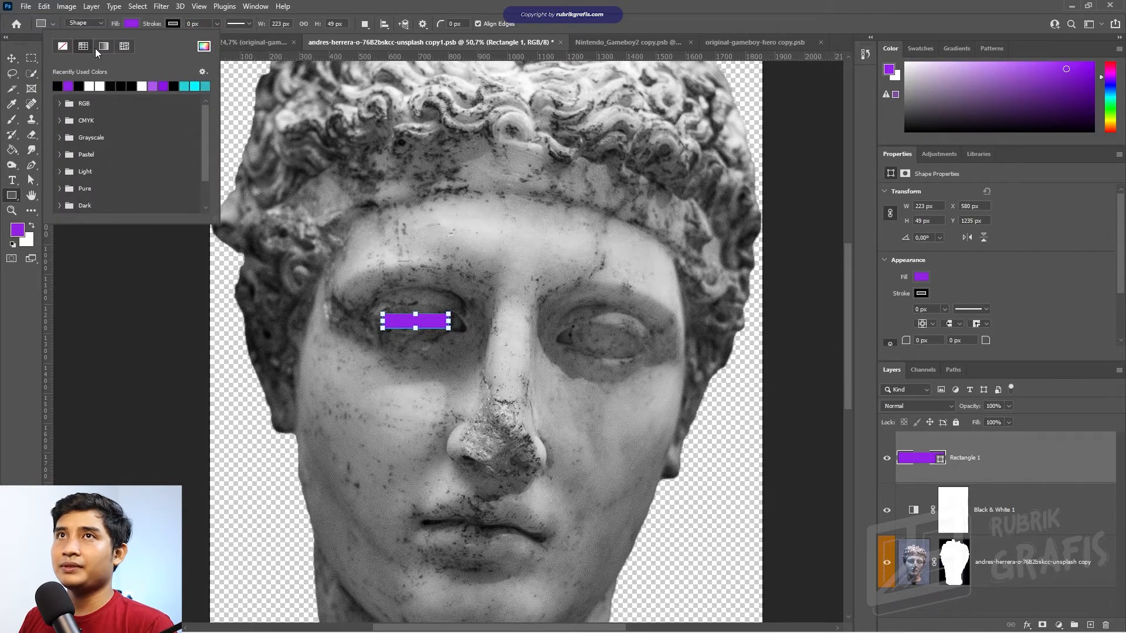
click(104, 46)
scroll(486, 340, down, 1)
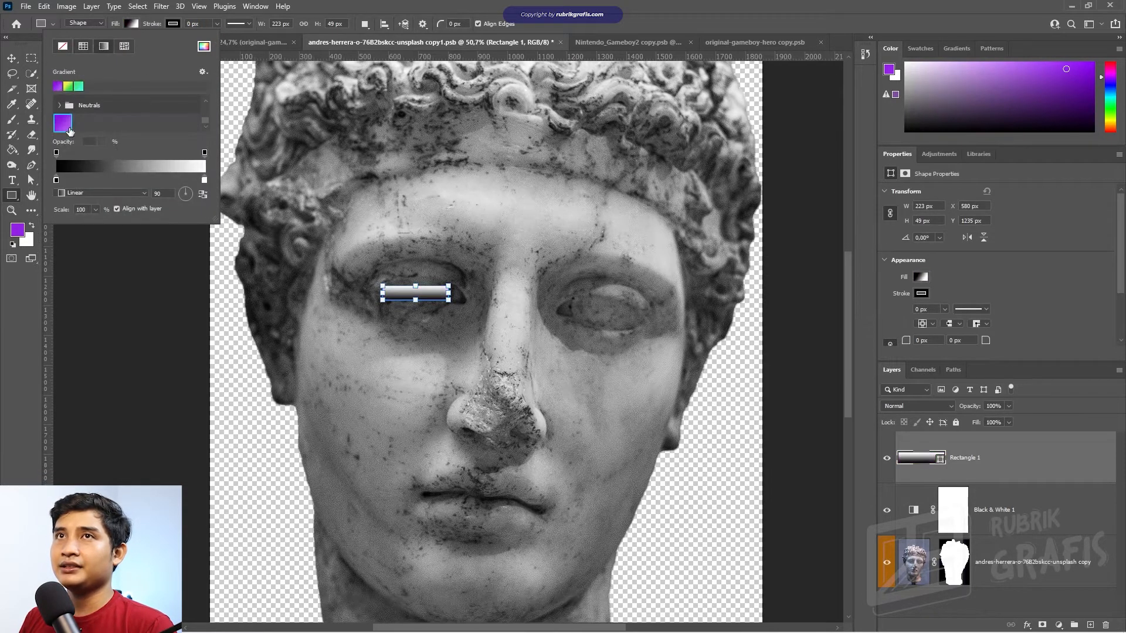
click(678, 5)
- Duplicate the purple rectangle onto the statue's other eye and rotate the copy about 8,07° to follow the eye's tilt
click(13, 61)
drag(431, 295, 623, 314)
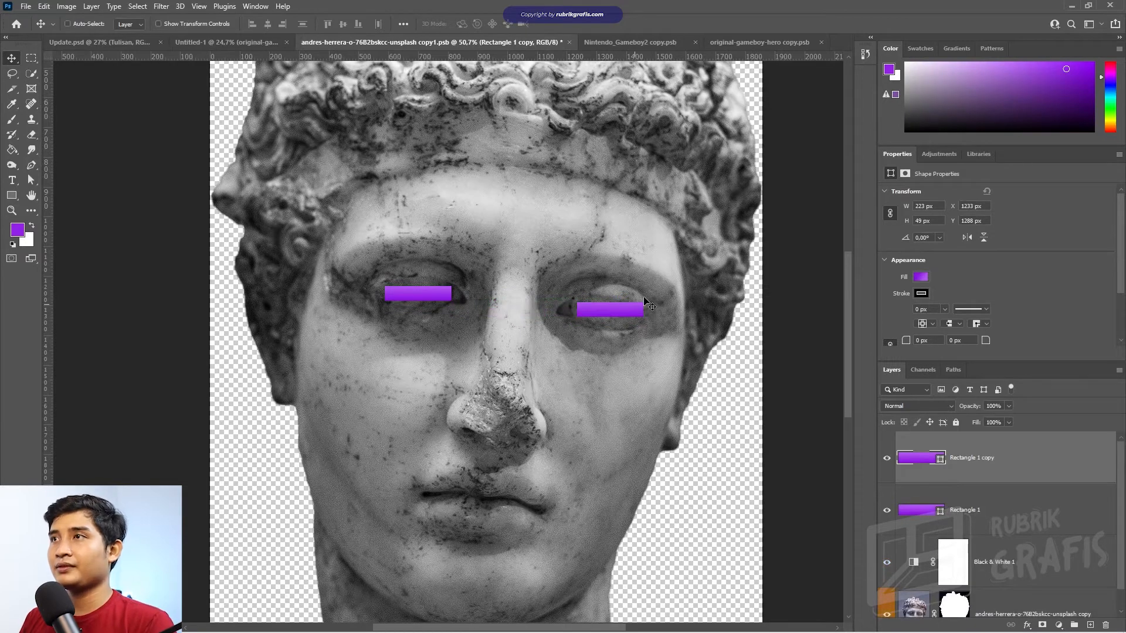
key(ctrl+t)
drag(648, 297, 619, 323)
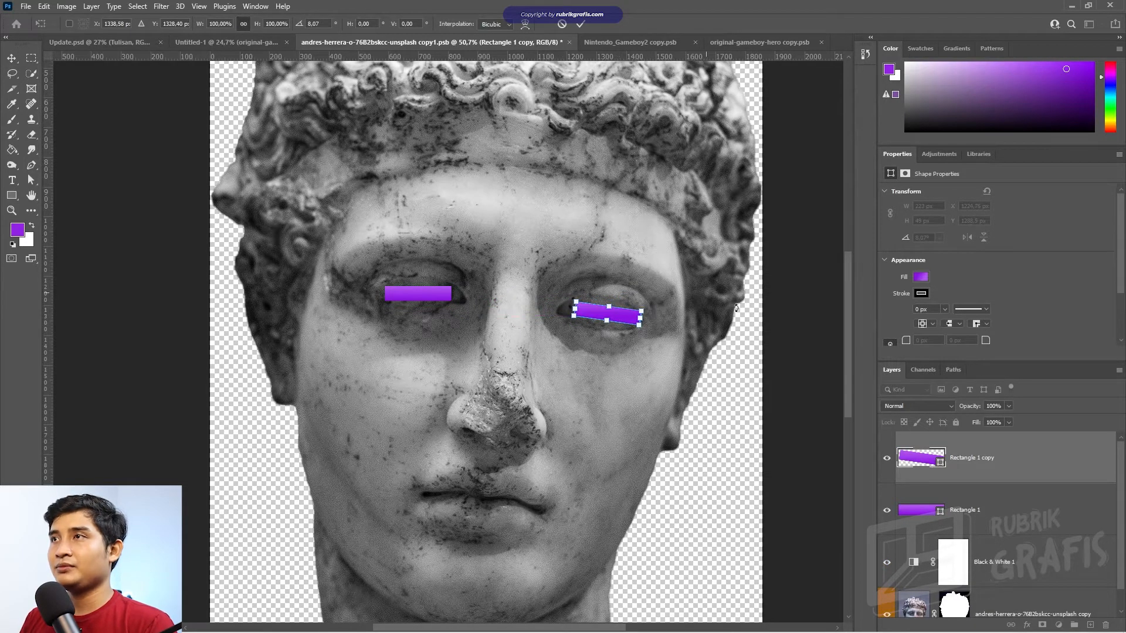
key(Return)
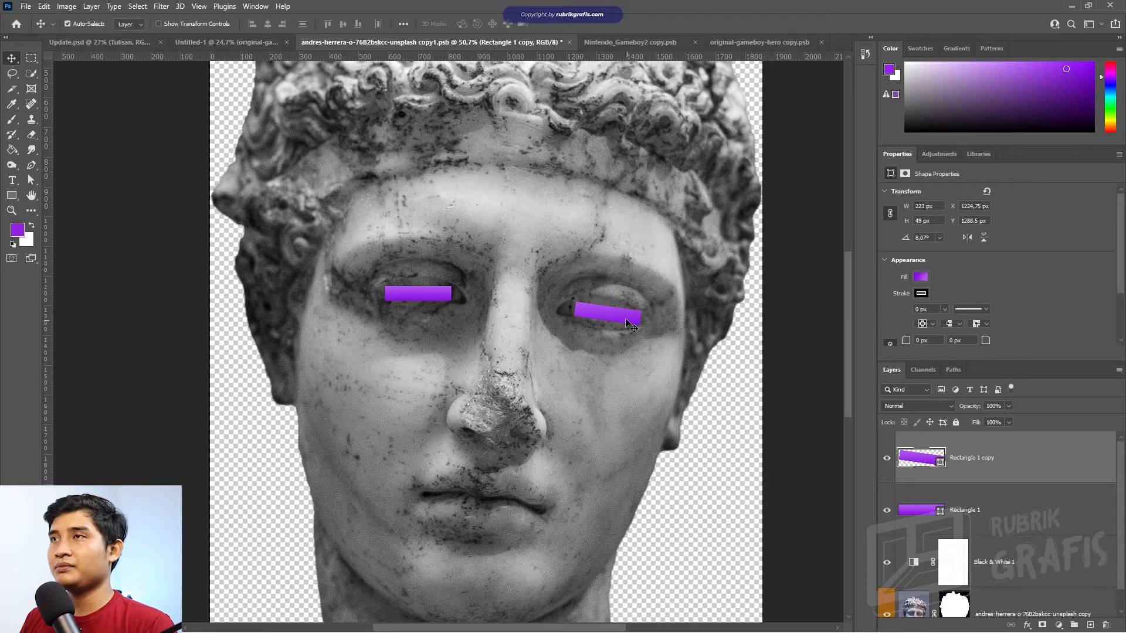
- Group the two eye rectangles and duplicate the group
click(978, 503)
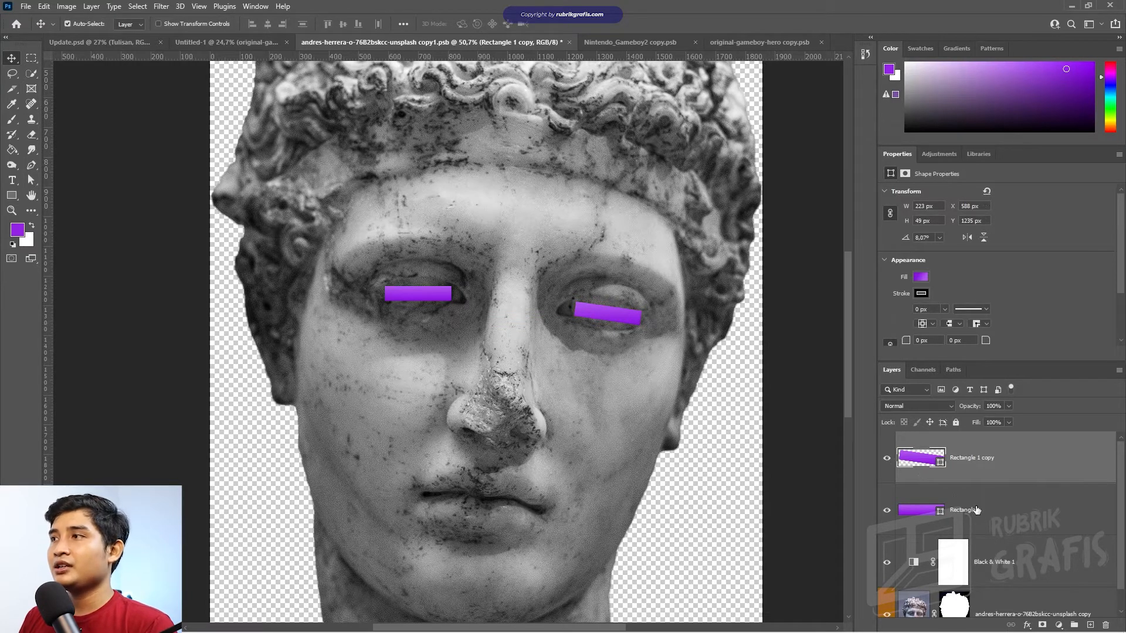
shift+click(981, 471)
key(ctrl+g)
key(ctrl+j)
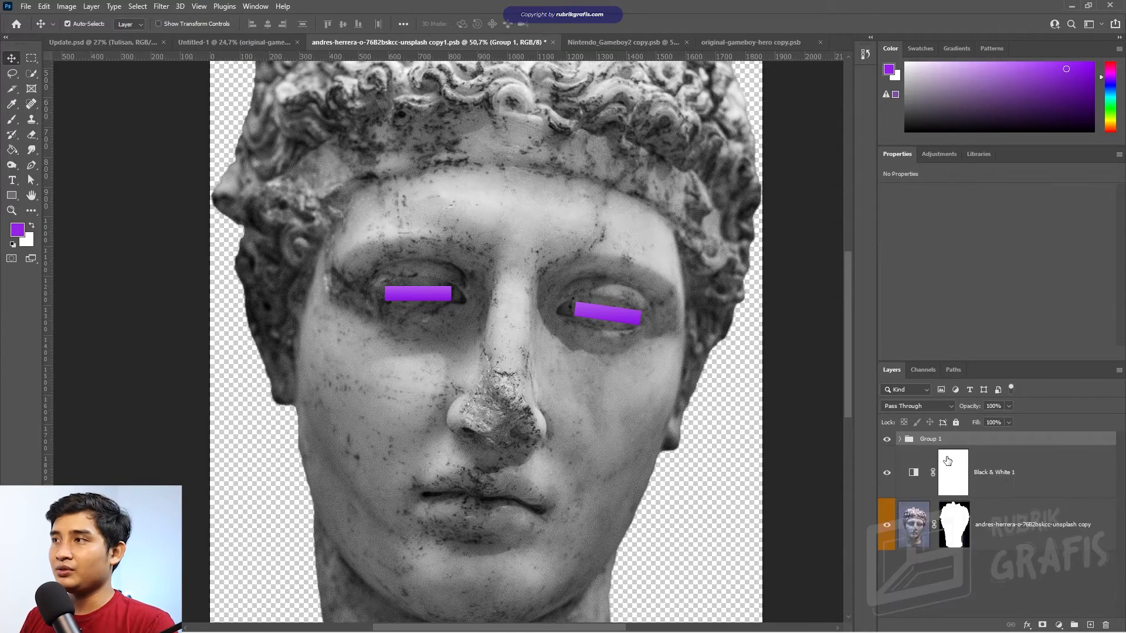
- Convert Group 1 to a smart object and apply a Gaussian Blur with a radius of about 10 px
click(909, 457)
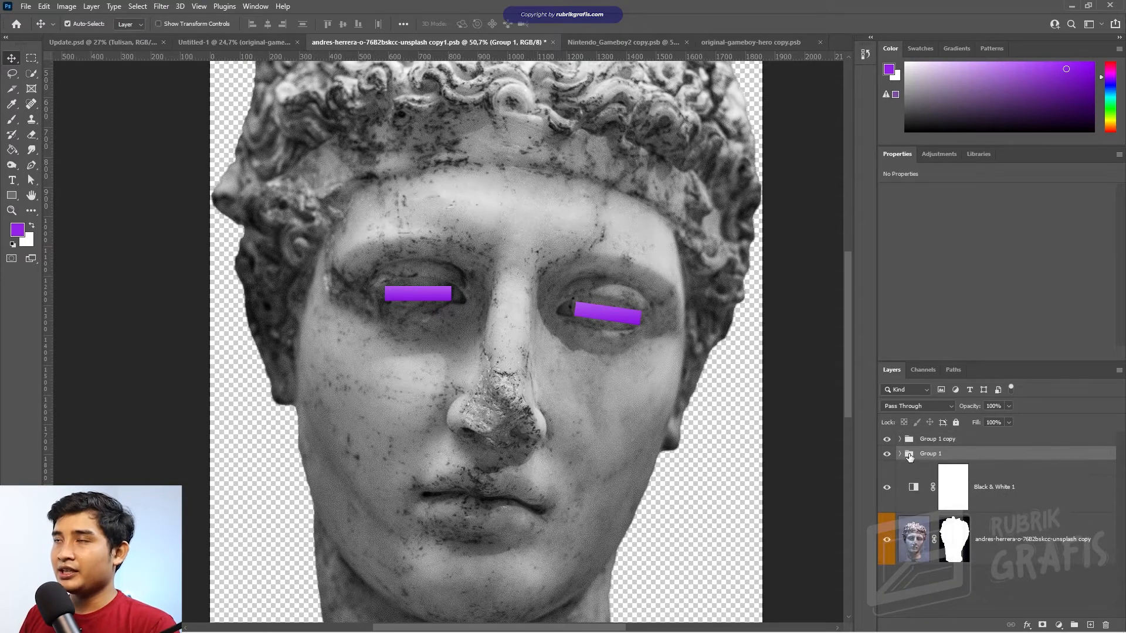
click(161, 6)
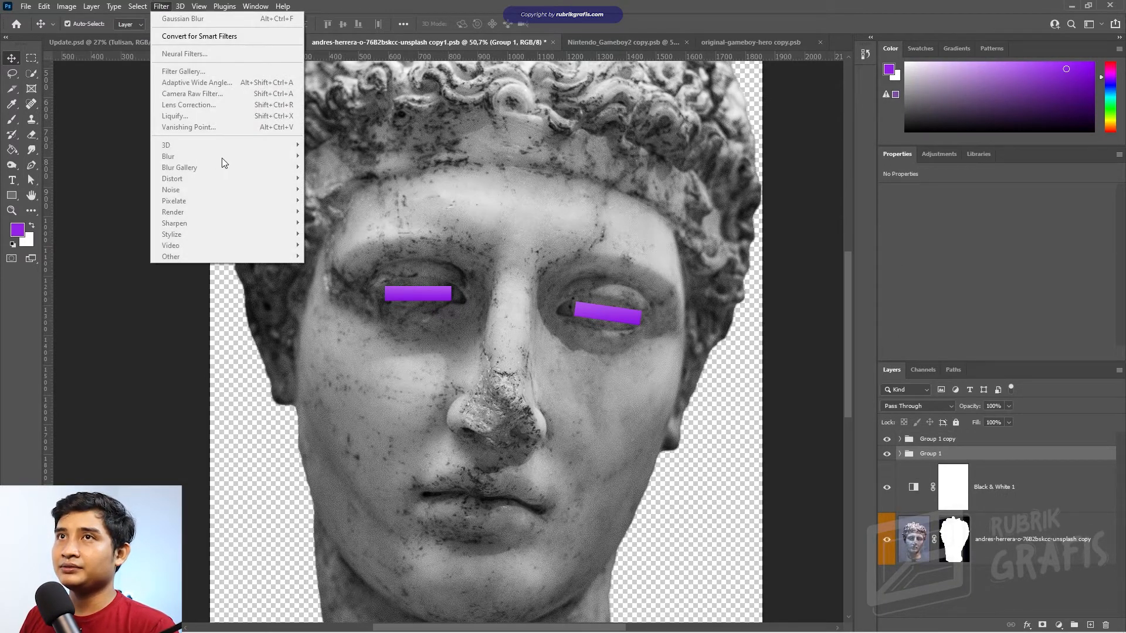
right_click(966, 453)
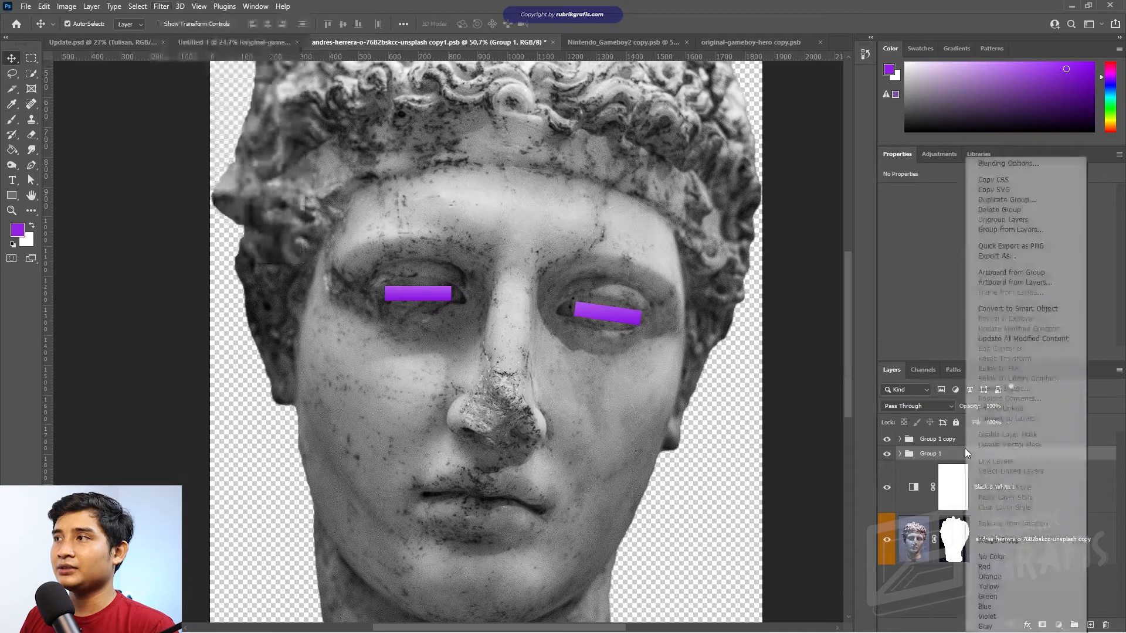
click(1031, 307)
click(161, 7)
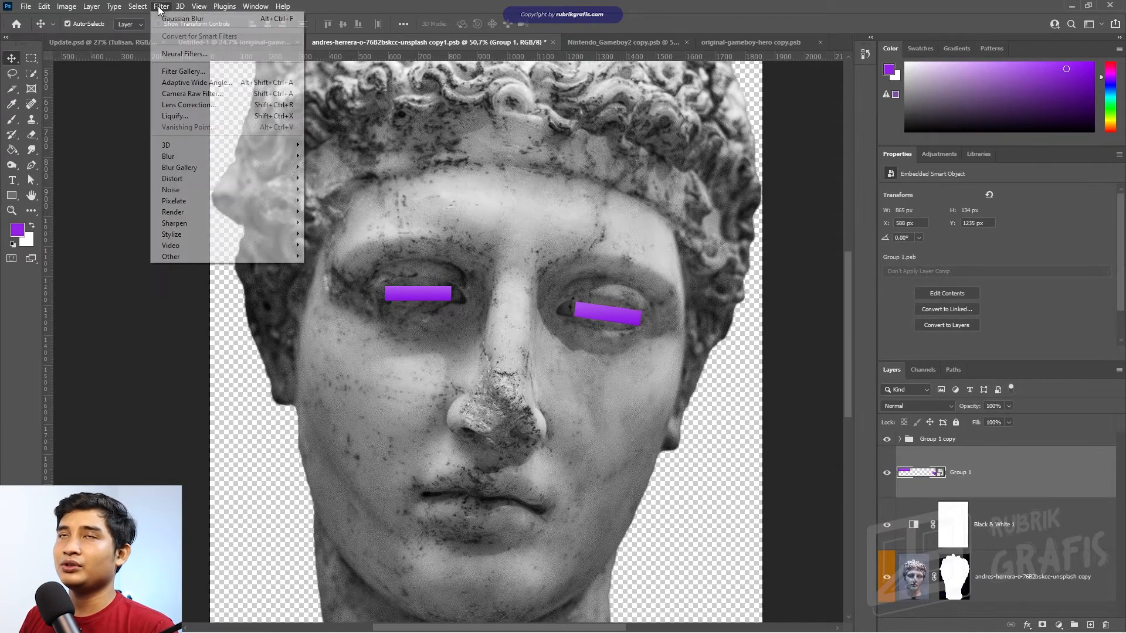
mouse_move(176, 156)
click(329, 200)
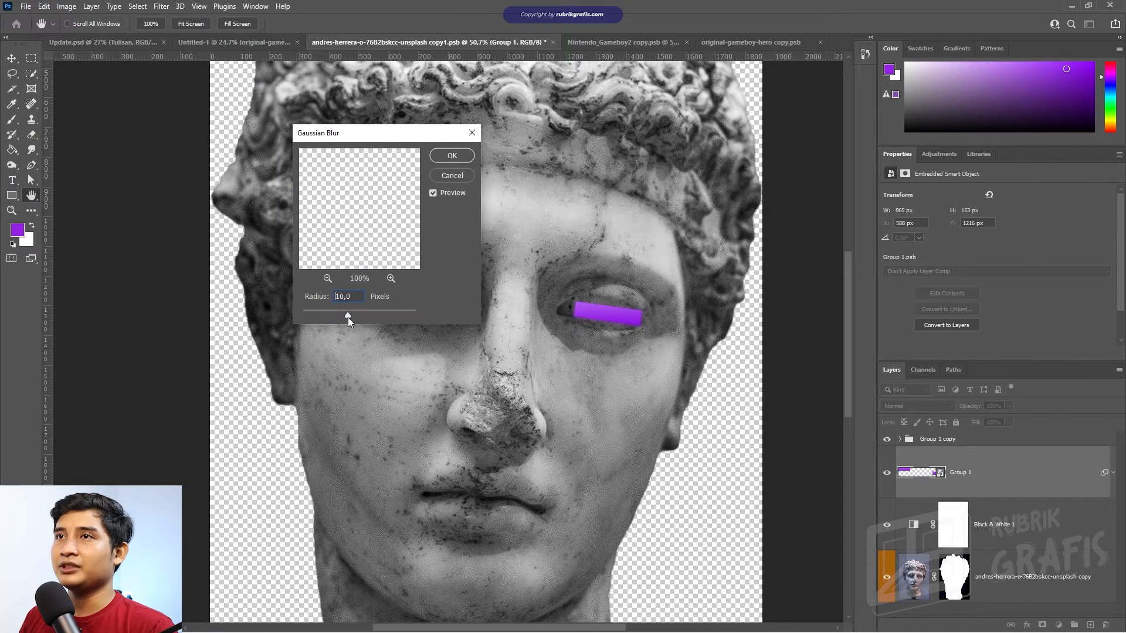
click(452, 155)
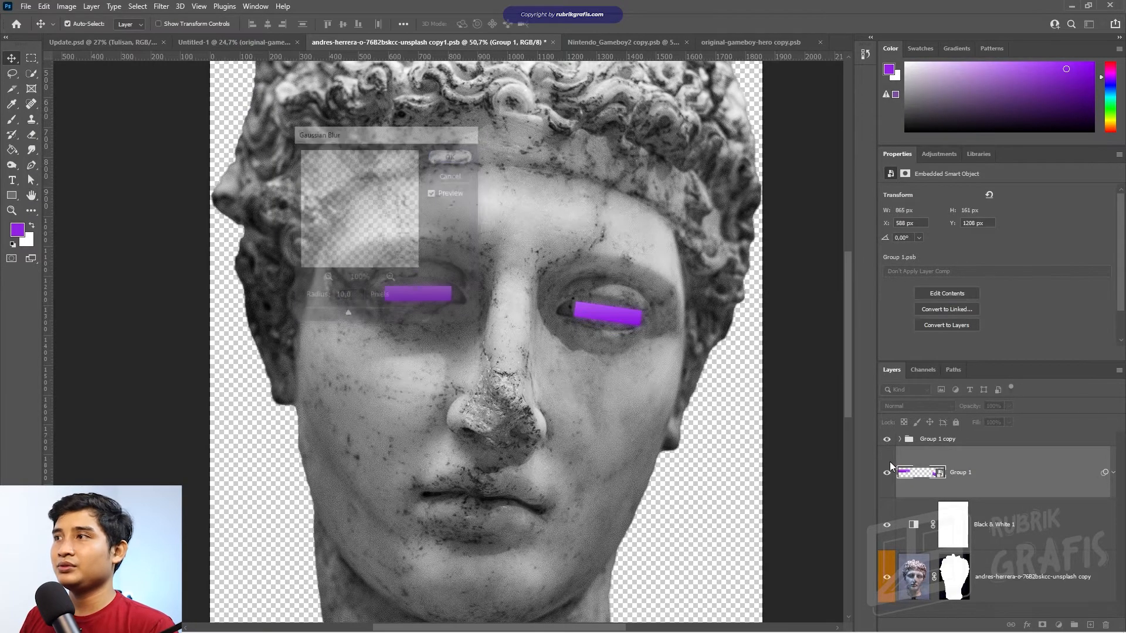
- Duplicate the Group 1 copy group, convert the lower one to a smart object, and move it below the blurred Group 1
click(961, 444)
key(ctrl+j)
right_click(955, 454)
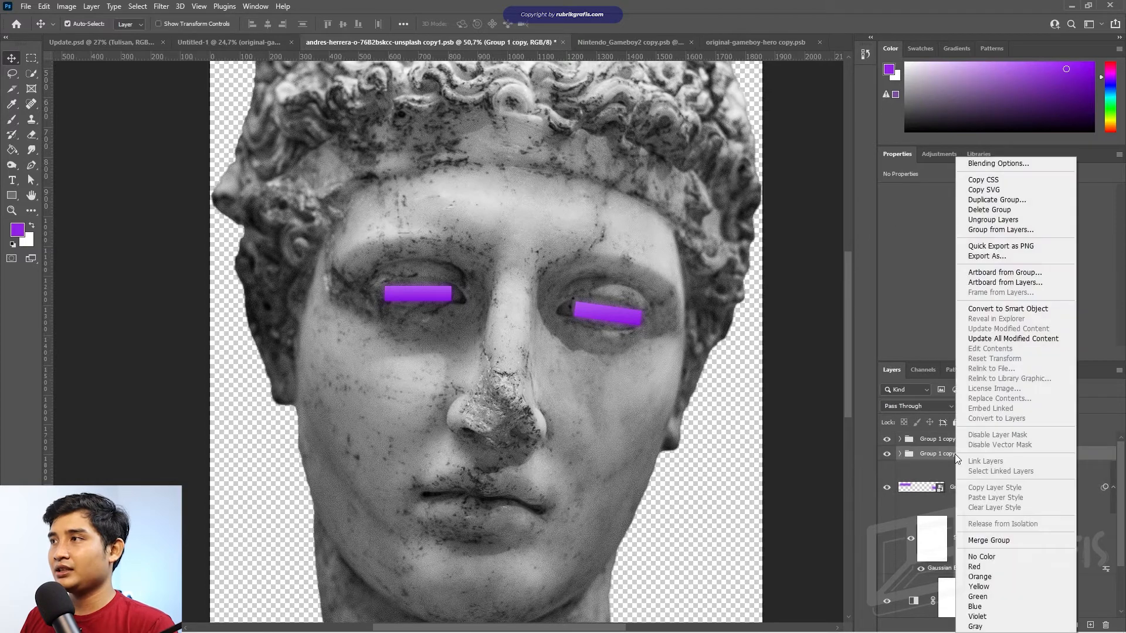
click(1007, 308)
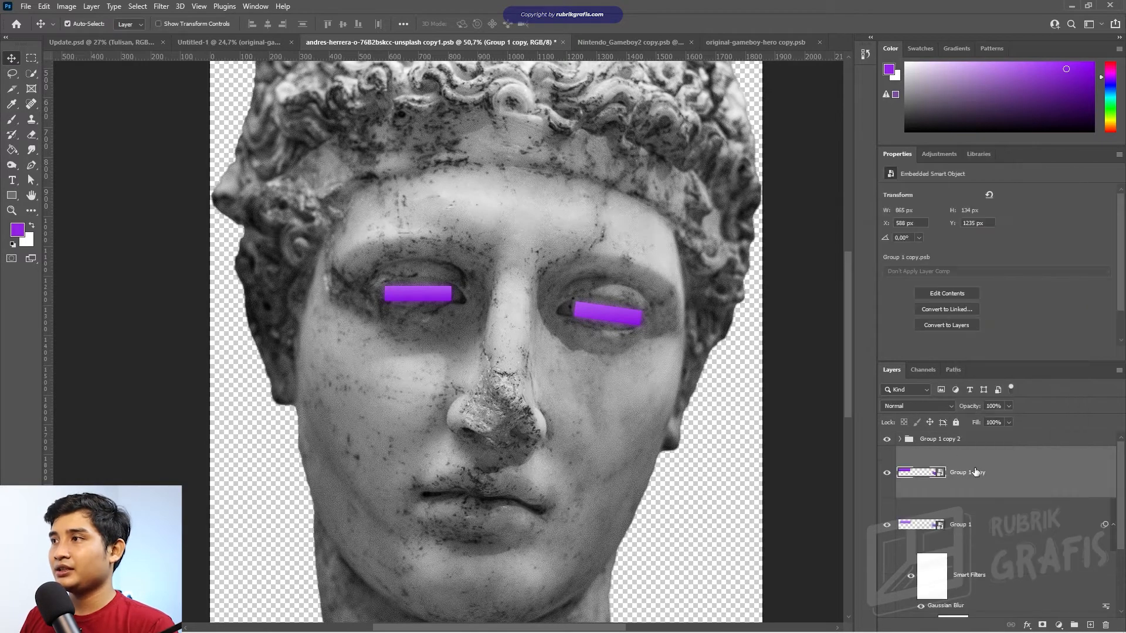
drag(982, 567, 980, 576)
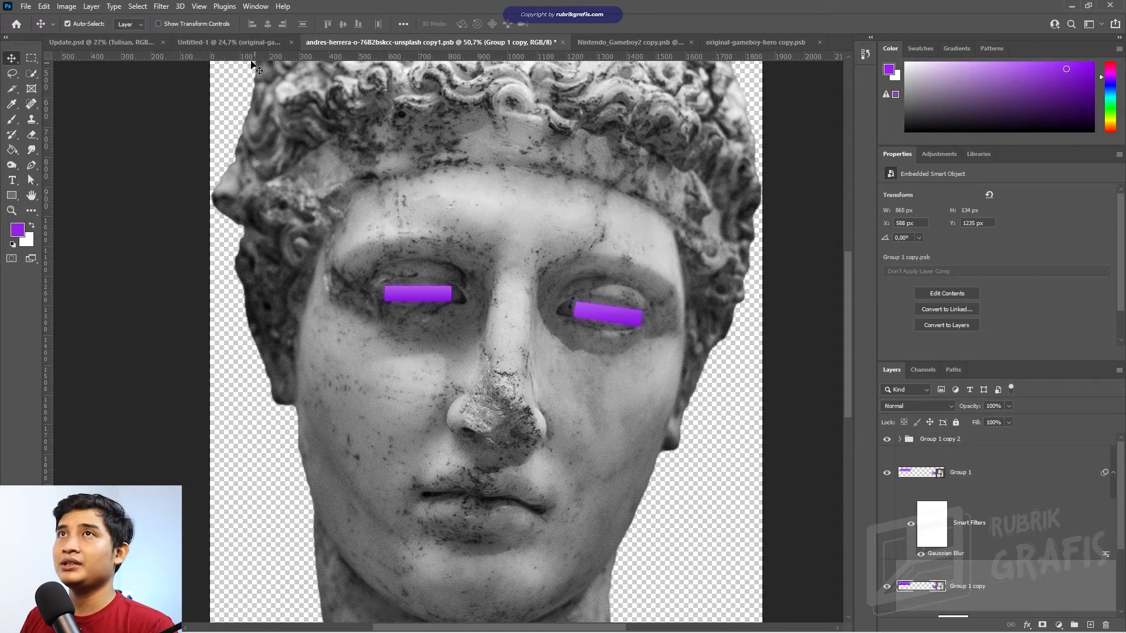
- Apply a Gaussian Blur with a 72,6 px radius to the Group 1 copy layer, keeping its blend mode at Normal
click(162, 6)
mouse_move(218, 151)
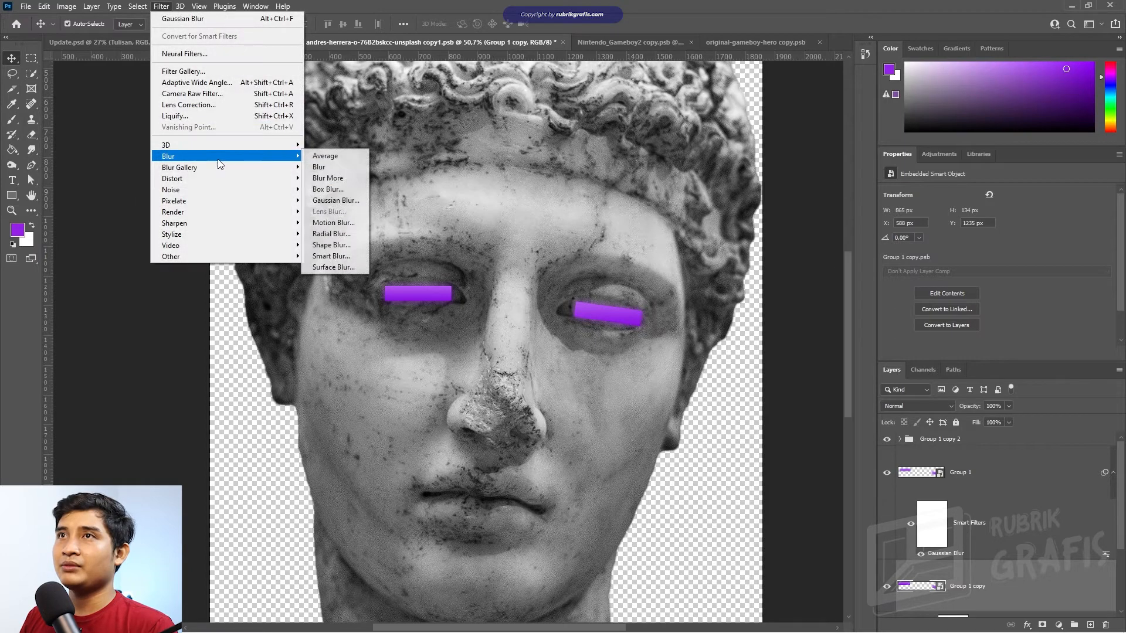
click(323, 201)
drag(344, 315, 370, 315)
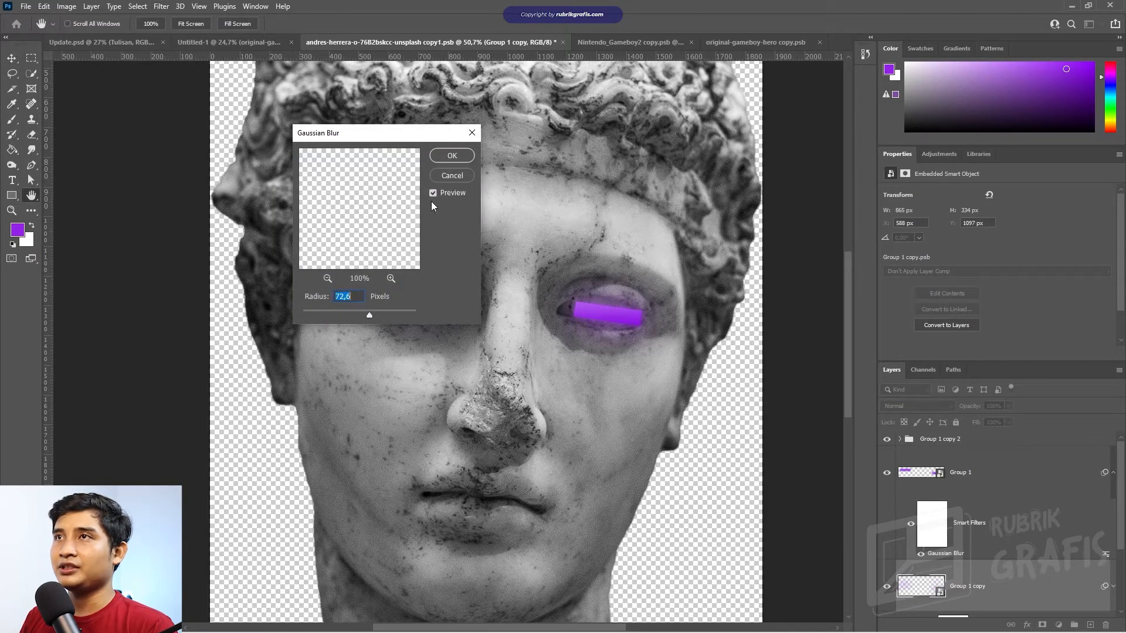
click(451, 156)
click(920, 406)
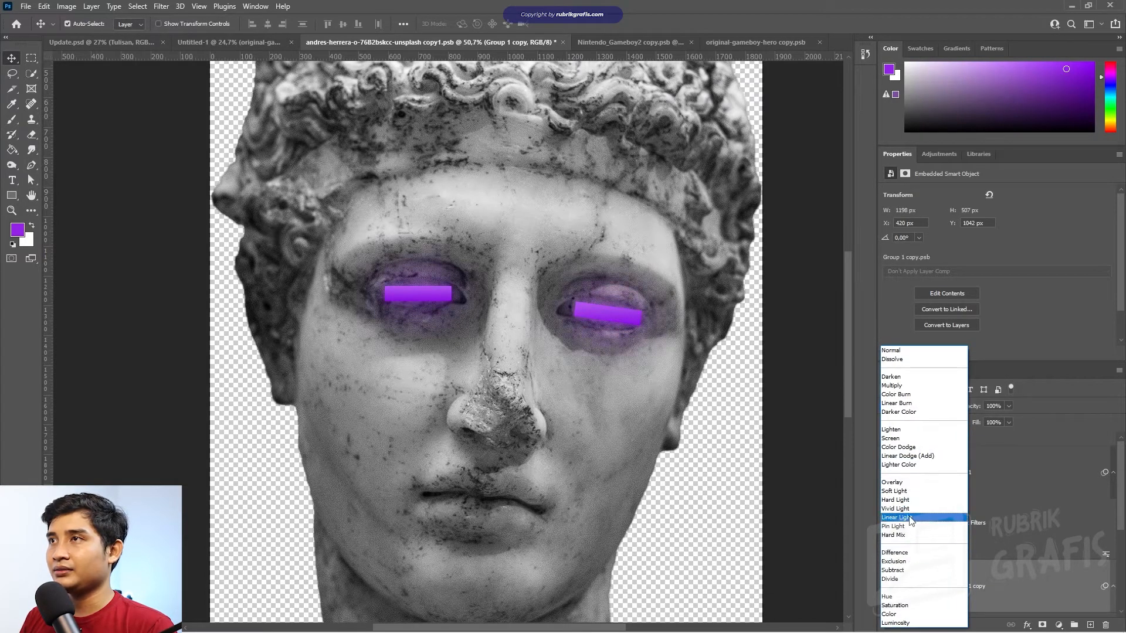
click(908, 351)
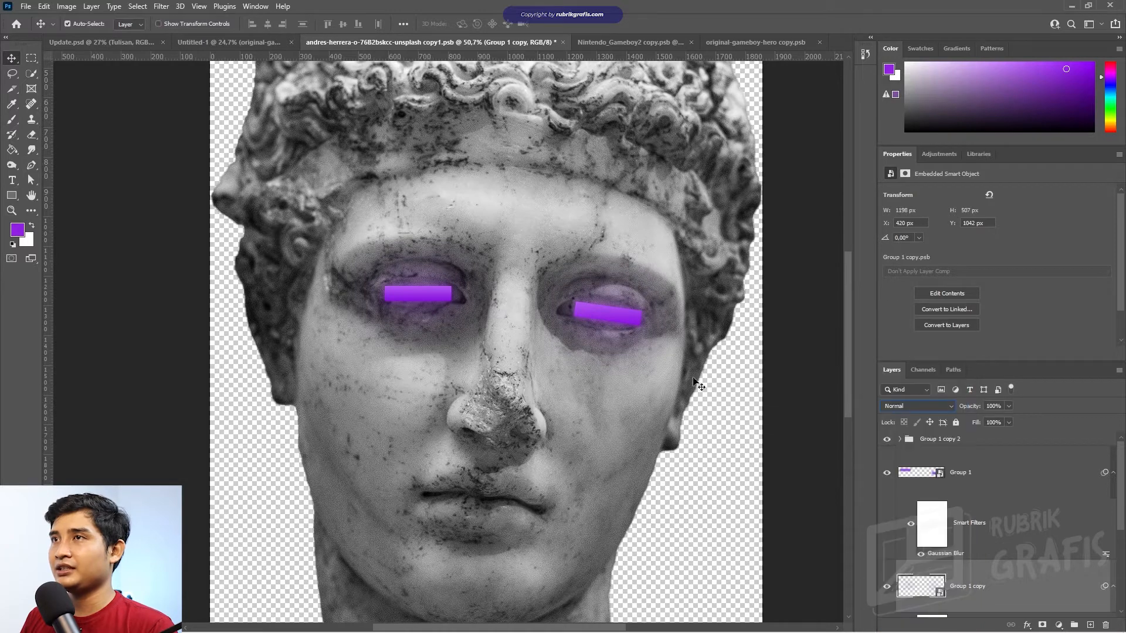
click(791, 386)
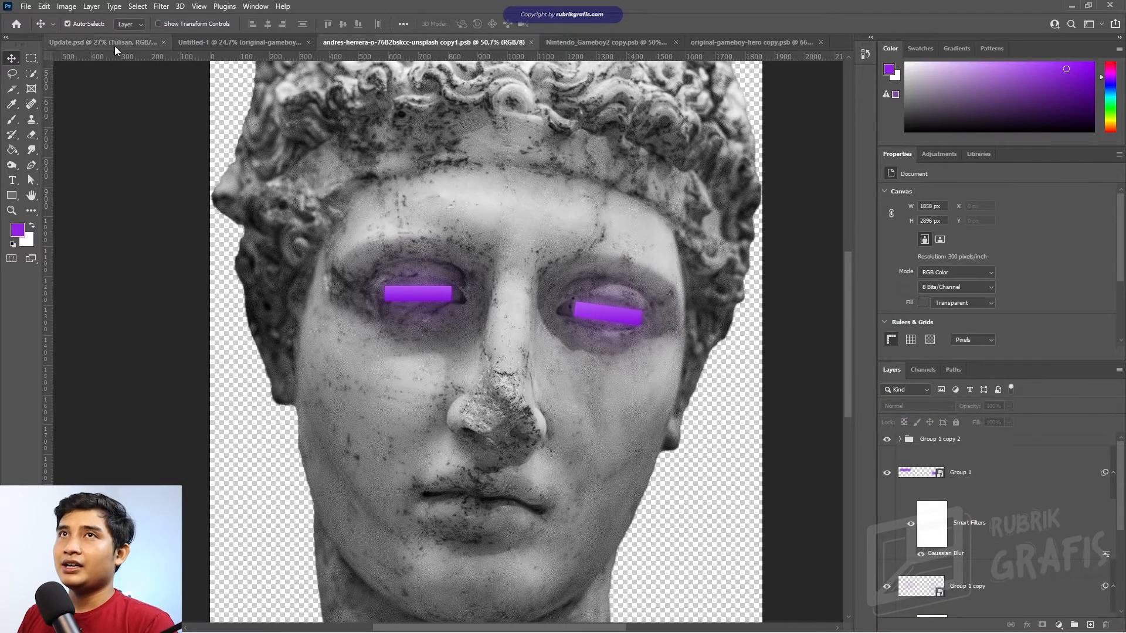
- Examine the statue's smeared nose and mouth up close in the reference document Update.psd
click(115, 46)
key(z)
drag(483, 369, 514, 463)
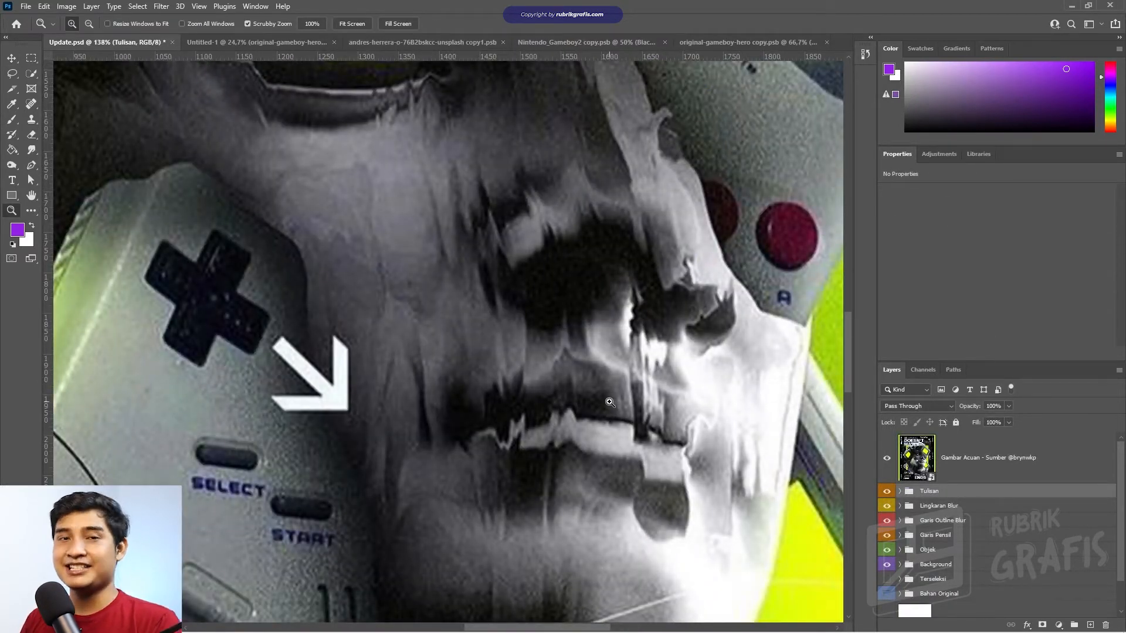
drag(590, 374, 544, 371)
key(v)
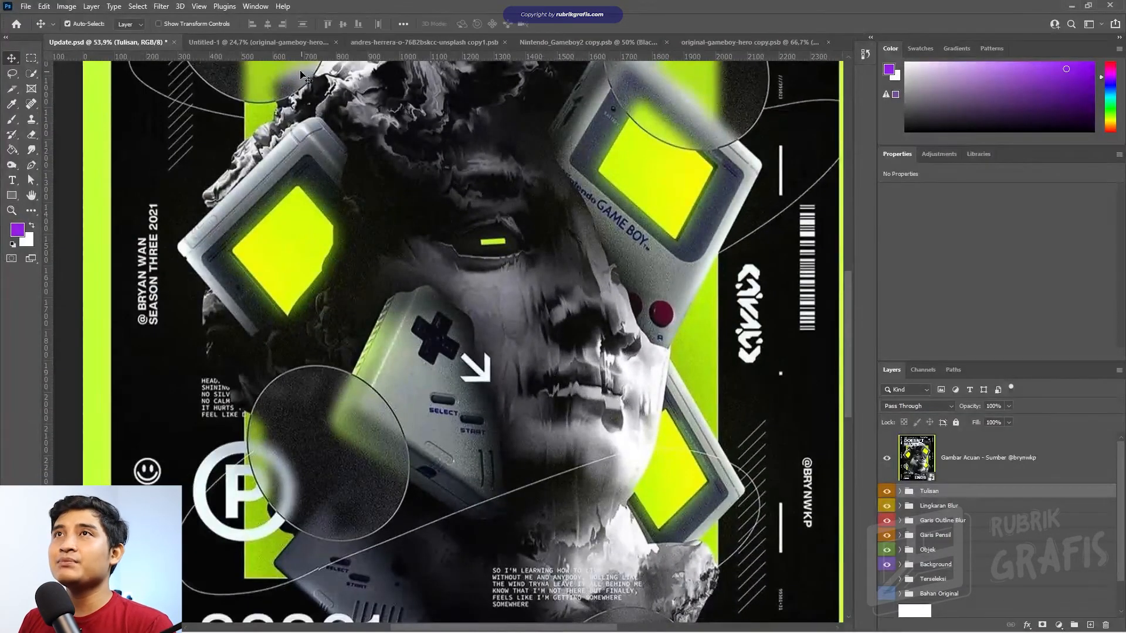
- In the Untitled-1 poster, hide the original-gameboy-hero copy and Nintendo_Gameboy2 copy layers
click(251, 41)
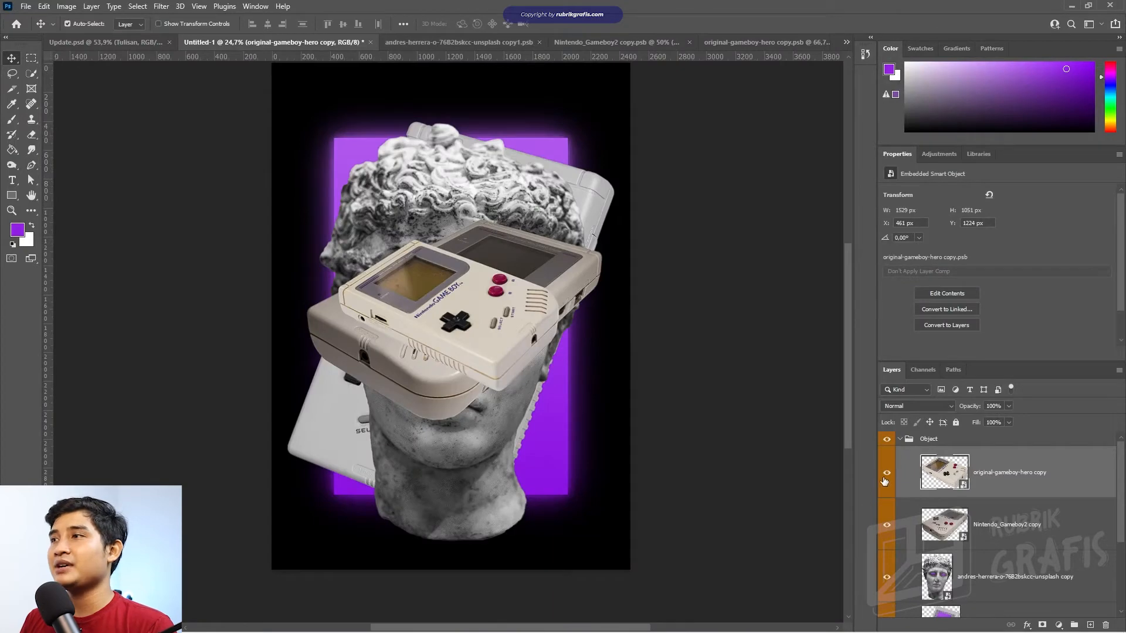
click(886, 475)
click(886, 525)
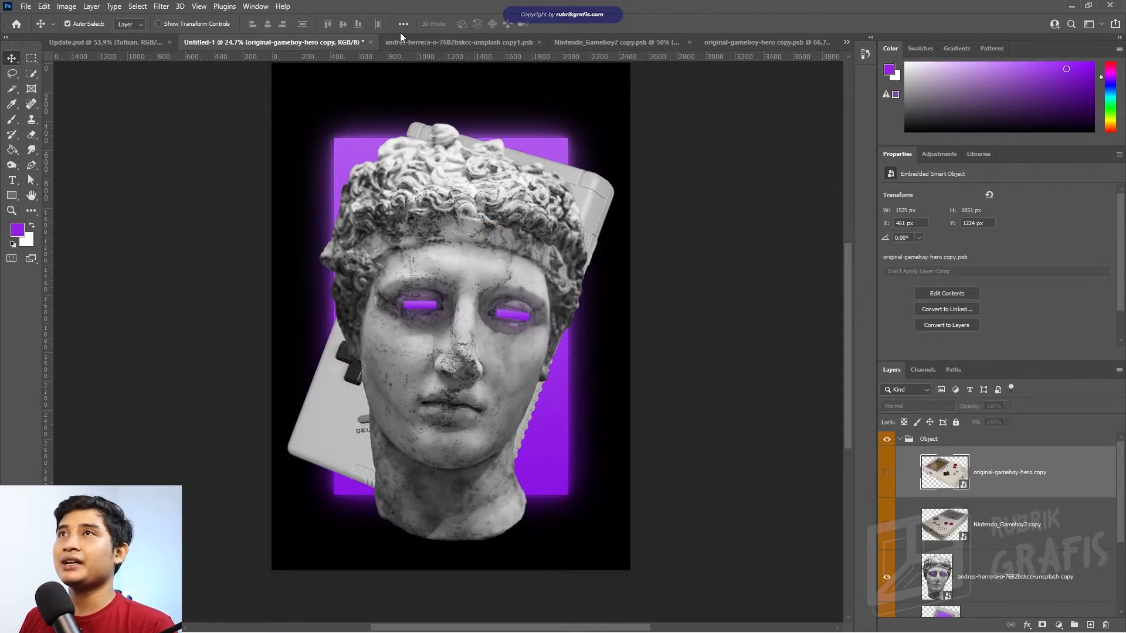
- Return to the statue's smart object document and duplicate the masked statue photo layer
click(428, 43)
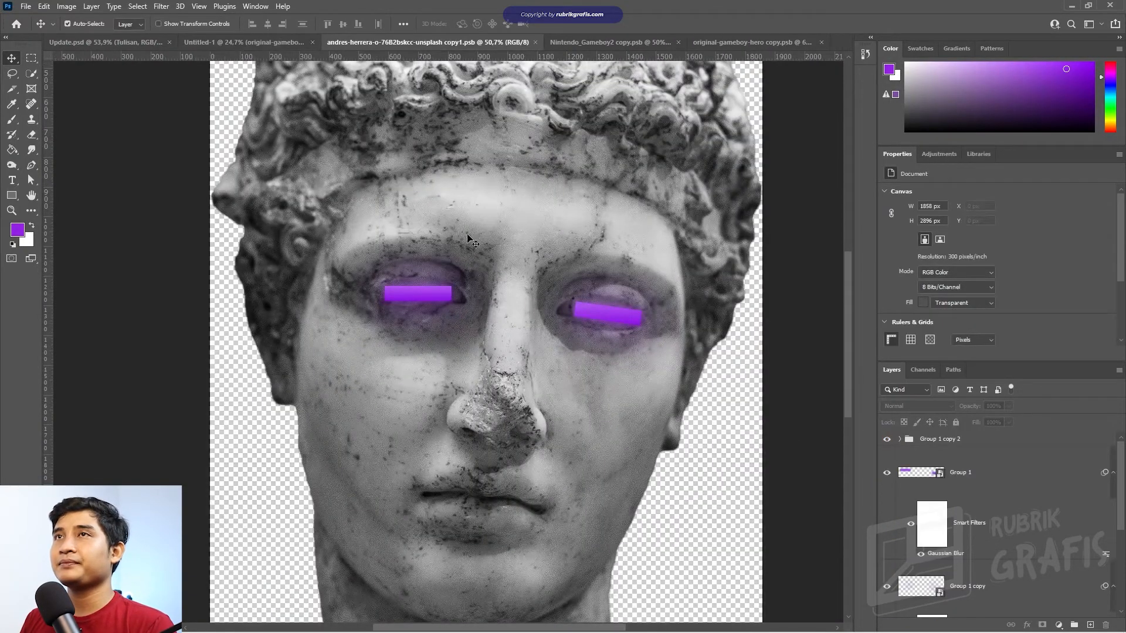
key(z)
drag(495, 416, 517, 434)
alt+click(516, 434)
key(v)
scroll(979, 536, down, 1)
scroll(976, 542, down, 2)
click(909, 593)
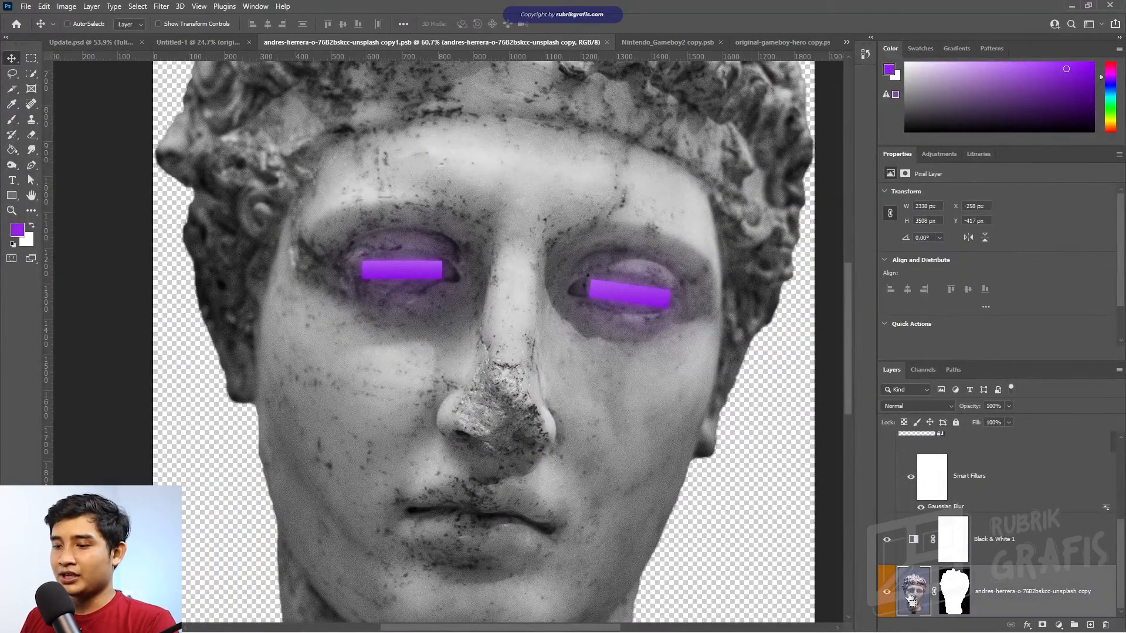
key(ctrl+j)
- Convert the duplicated statue layer to a smart object and rasterize it into a plain pixel layer
right_click(1042, 539)
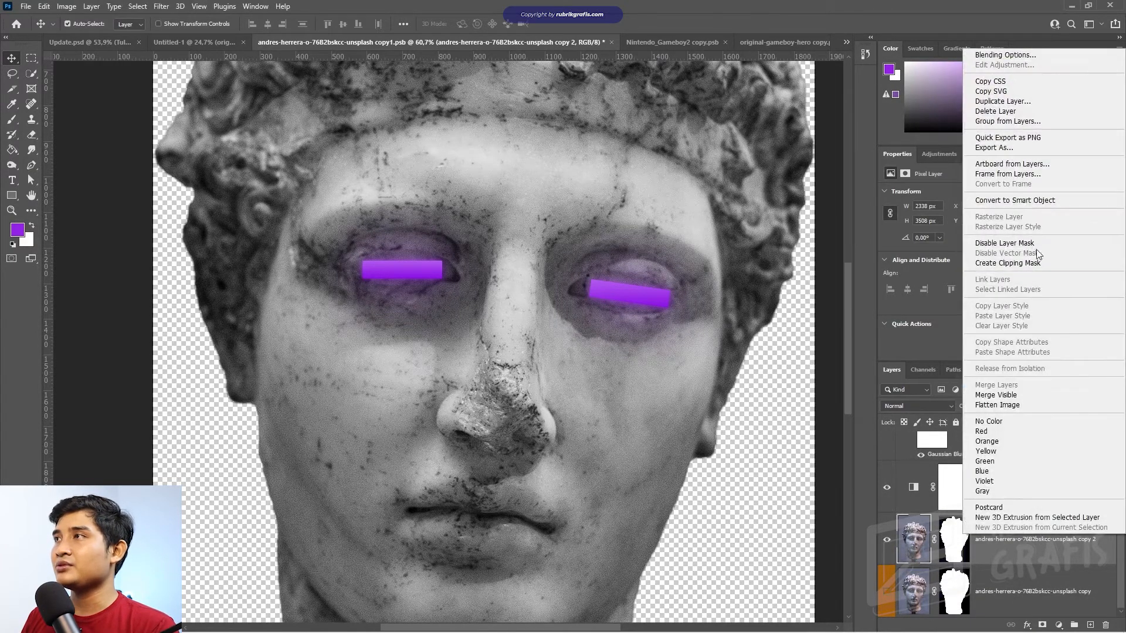
click(1042, 201)
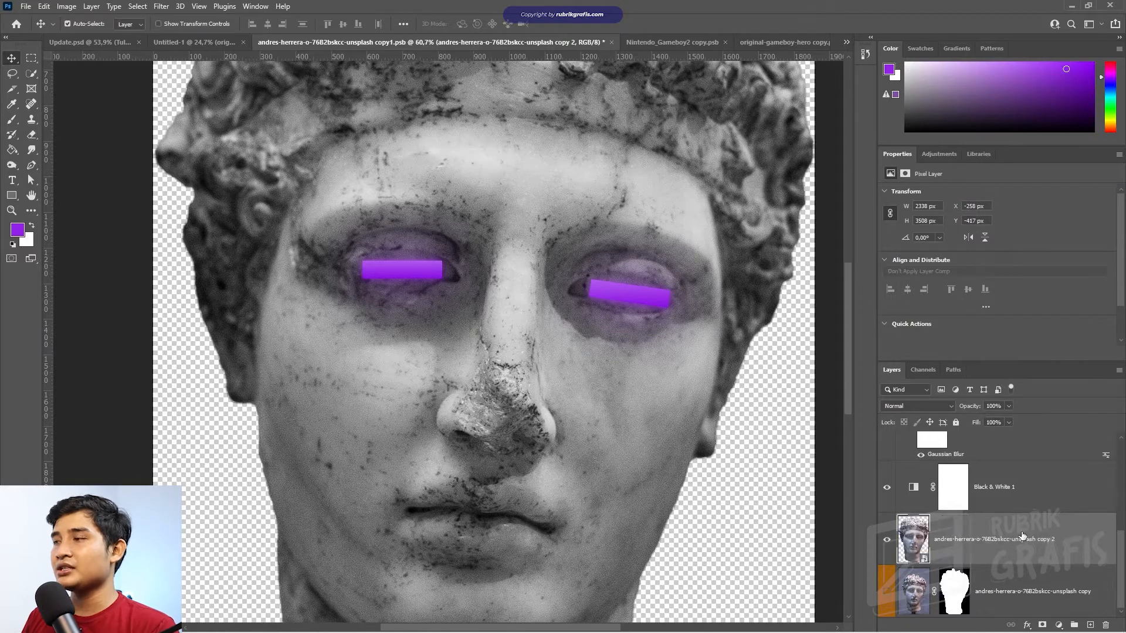
right_click(1021, 532)
click(1008, 240)
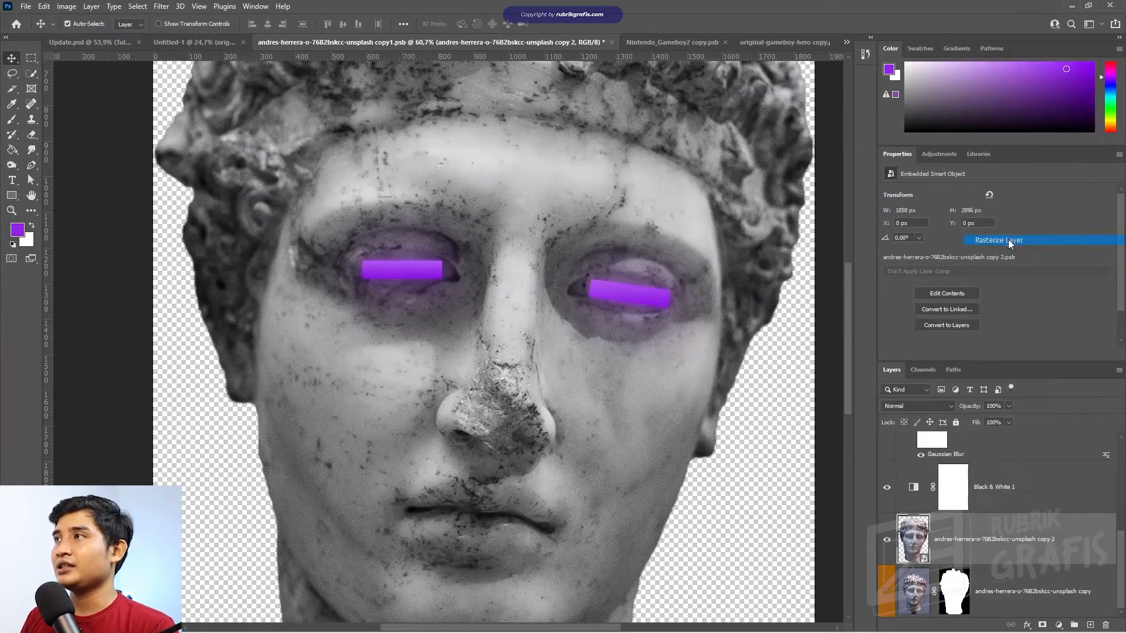
click(32, 149)
drag(479, 394, 468, 362)
key(ctrl+z)
- Smear the statue's nose, lips and the skin around the mouth using the Smudge tool at 33% strength
right_click(32, 149)
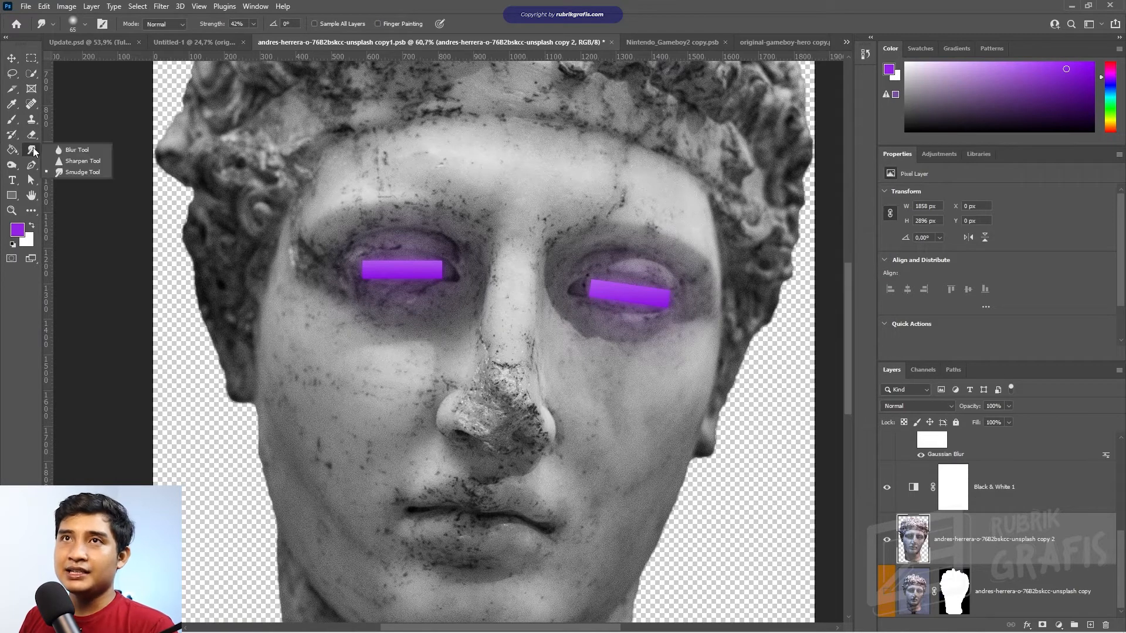
click(76, 172)
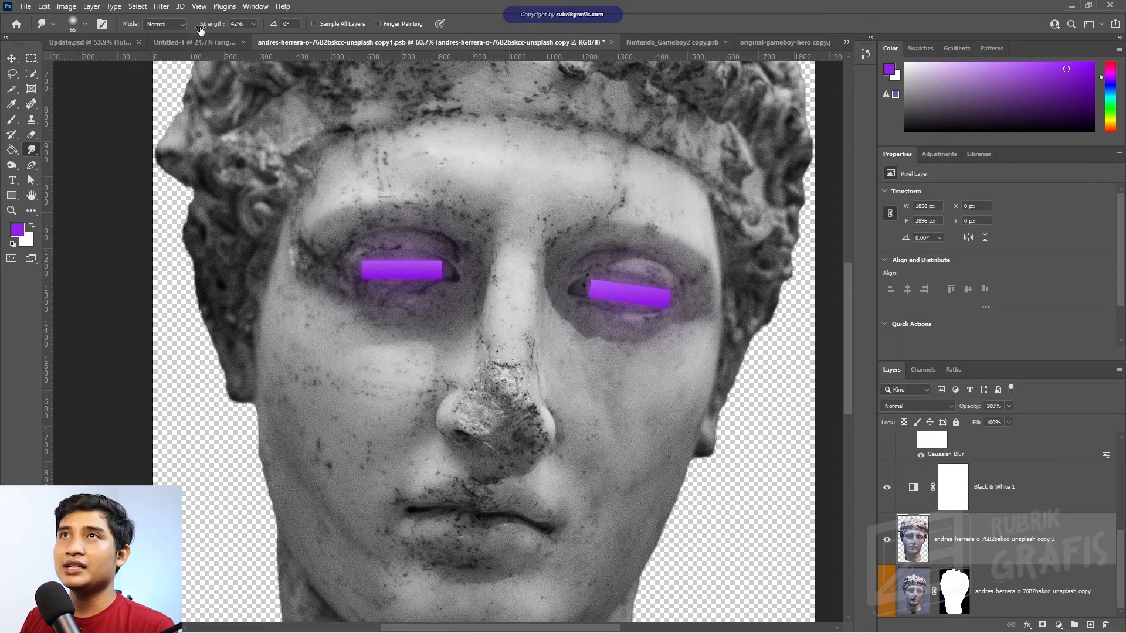
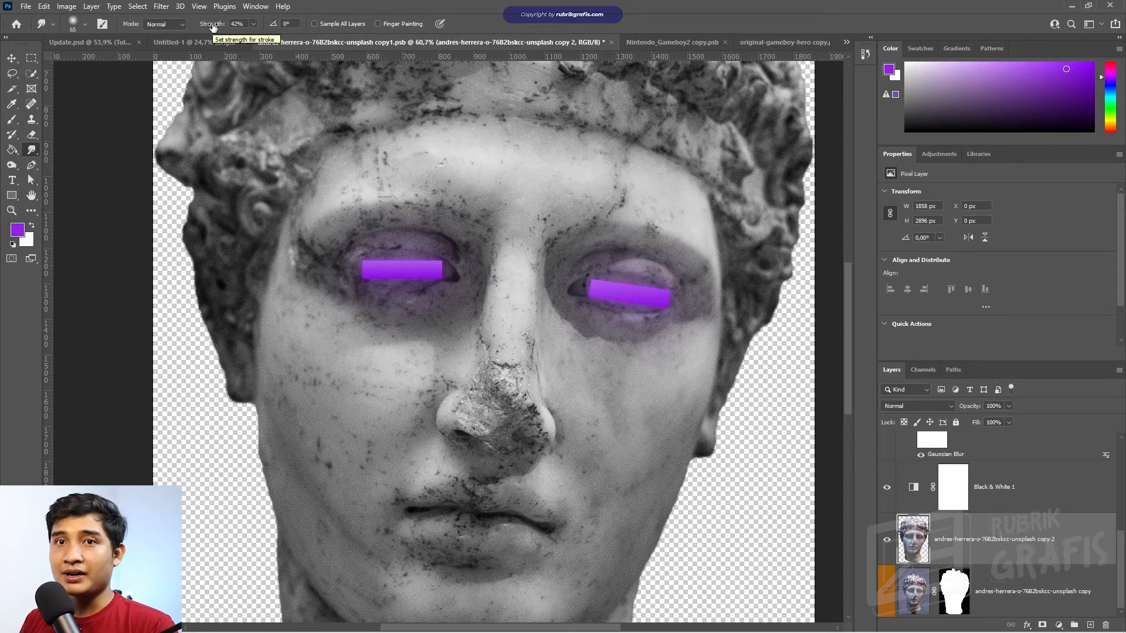
drag(213, 27, 218, 28)
drag(469, 368, 495, 493)
key(ctrl+z)
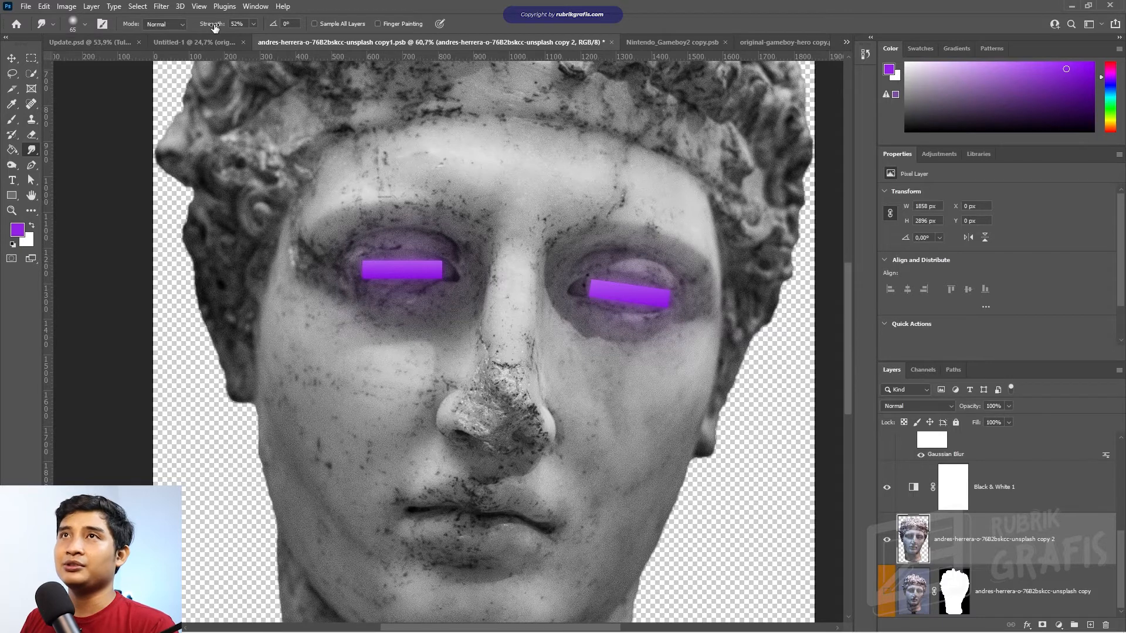
drag(501, 439, 497, 372)
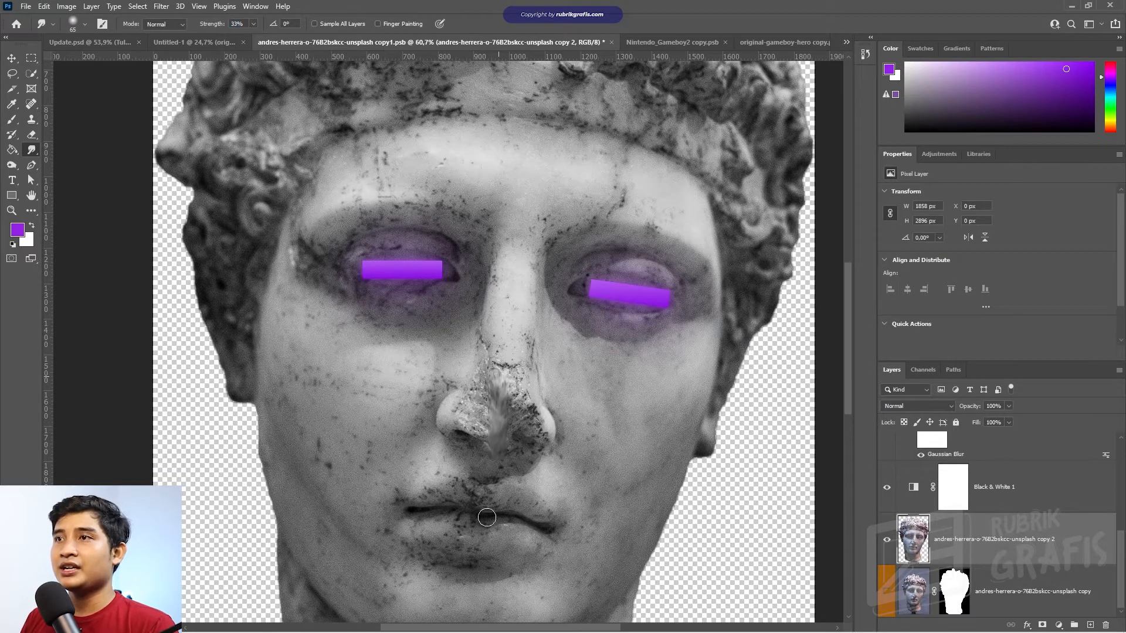
scroll(481, 516, down, 2)
mouse_move(440, 455)
mouse_down()
mouse_move(445, 480)
mouse_move(443, 415)
mouse_up()
mouse_move(556, 426)
mouse_down()
mouse_move(530, 525)
mouse_move(549, 459)
mouse_up()
drag(559, 322, 561, 357)
drag(570, 420, 562, 359)
mouse_move(361, 532)
mouse_down()
mouse_move(449, 505)
mouse_move(530, 545)
mouse_move(502, 507)
mouse_move(480, 540)
mouse_up()
mouse_move(501, 359)
mouse_down()
mouse_move(482, 454)
mouse_move(509, 279)
mouse_up()
mouse_move(463, 312)
mouse_down()
mouse_move(414, 295)
mouse_move(445, 287)
mouse_move(491, 306)
mouse_move(525, 292)
mouse_move(538, 321)
mouse_up()
- Smudge the statue's brow, forehead, headband and curly hair with flowing strokes for a melted look
drag(507, 174, 487, 374)
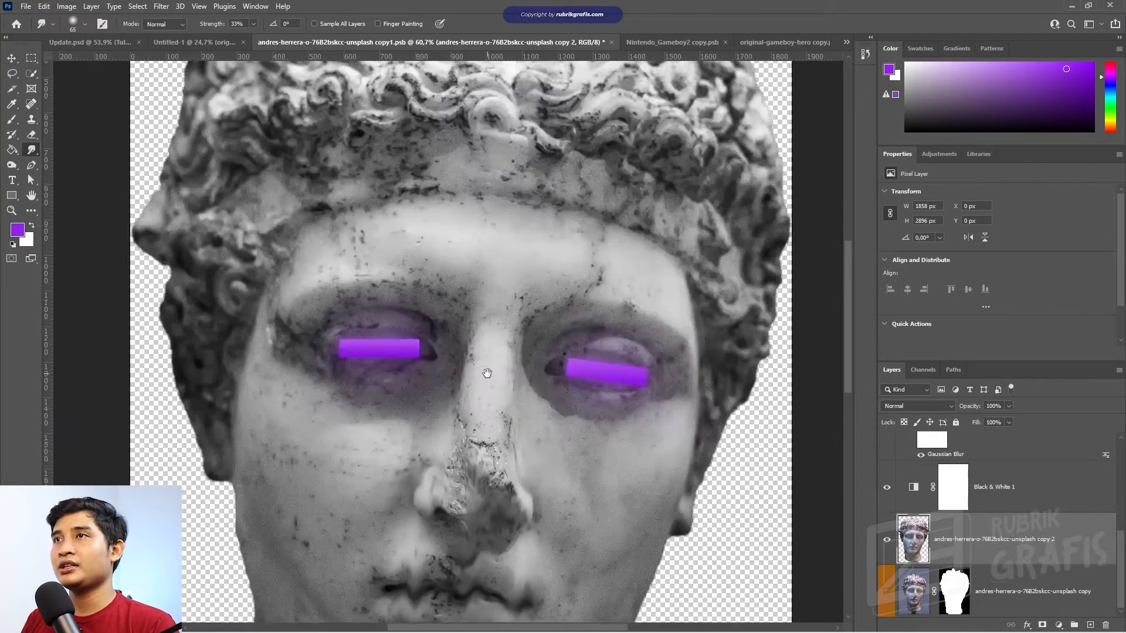
mouse_move(502, 287)
mouse_down()
mouse_move(487, 286)
mouse_move(540, 320)
mouse_up()
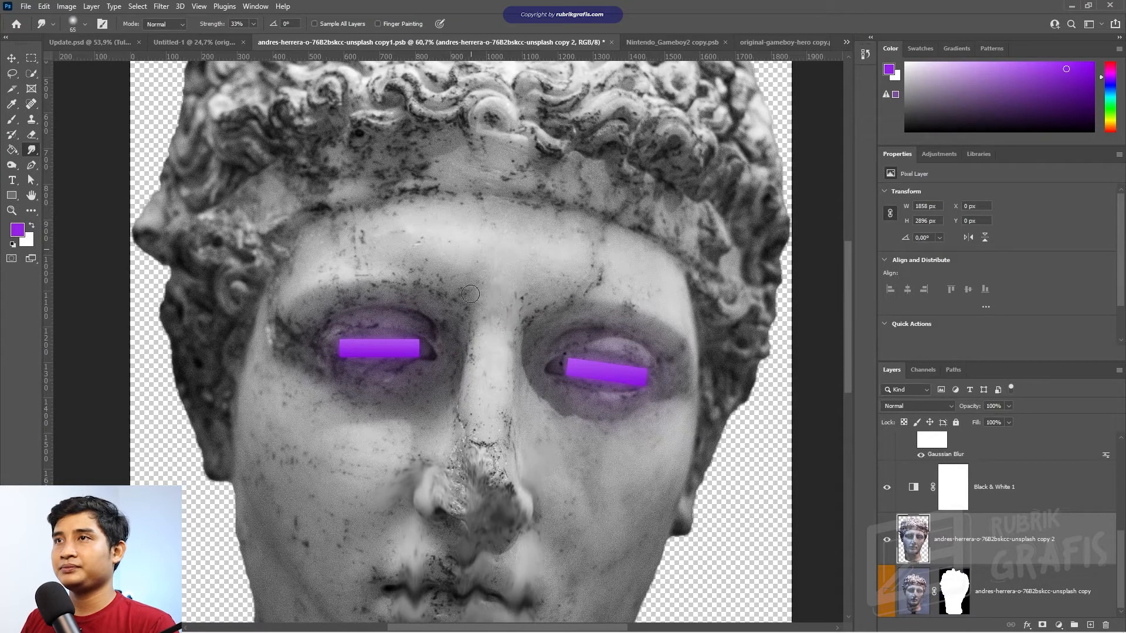
mouse_move(531, 248)
mouse_down()
mouse_move(536, 316)
mouse_move(558, 257)
mouse_up()
mouse_move(594, 293)
mouse_down()
mouse_move(730, 169)
mouse_move(485, 188)
mouse_move(449, 202)
mouse_move(467, 217)
mouse_move(424, 243)
mouse_move(394, 226)
mouse_move(290, 264)
mouse_move(250, 211)
mouse_up()
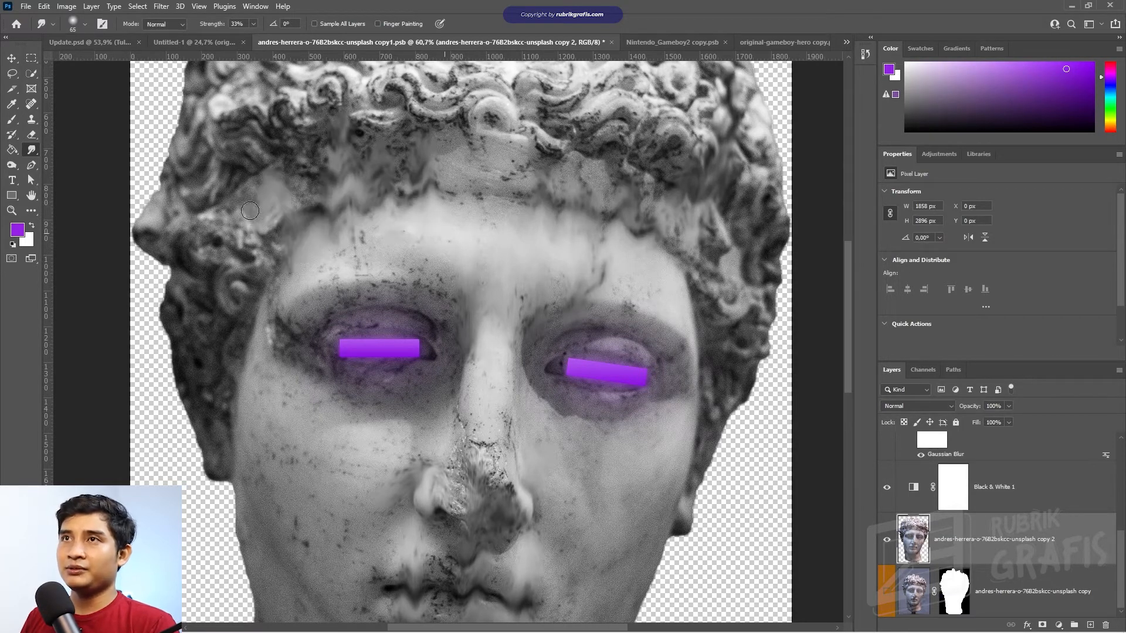
mouse_move(333, 183)
mouse_down()
mouse_move(336, 286)
mouse_move(345, 291)
mouse_up()
mouse_move(249, 363)
mouse_down()
mouse_move(285, 319)
mouse_move(233, 380)
mouse_move(233, 336)
mouse_move(186, 314)
mouse_move(214, 447)
mouse_move(207, 297)
mouse_move(219, 231)
mouse_move(240, 241)
mouse_move(254, 158)
mouse_move(275, 177)
mouse_move(345, 159)
mouse_move(537, 163)
mouse_move(576, 214)
mouse_move(505, 229)
mouse_move(574, 197)
mouse_move(561, 175)
mouse_move(579, 177)
mouse_move(539, 272)
mouse_up()
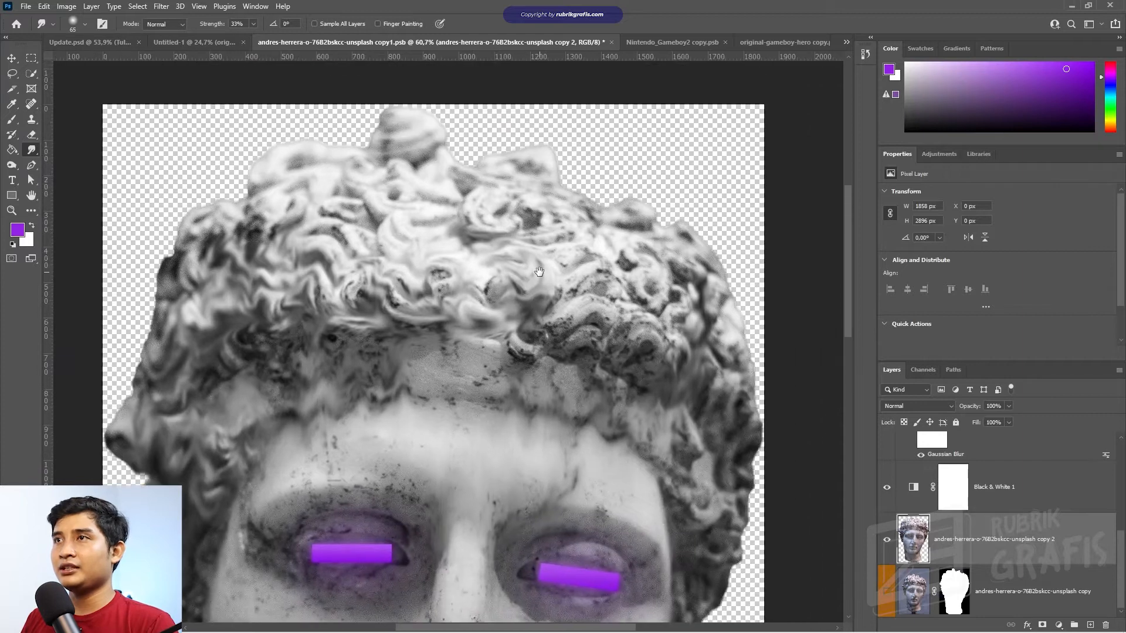
mouse_move(561, 325)
mouse_down()
mouse_move(704, 393)
mouse_move(612, 249)
mouse_move(563, 226)
mouse_move(510, 235)
mouse_move(525, 240)
mouse_up()
mouse_move(373, 147)
mouse_down()
mouse_move(463, 229)
mouse_move(351, 152)
mouse_move(334, 234)
mouse_move(304, 252)
mouse_move(363, 193)
mouse_move(258, 258)
mouse_move(427, 332)
mouse_move(396, 115)
mouse_up()
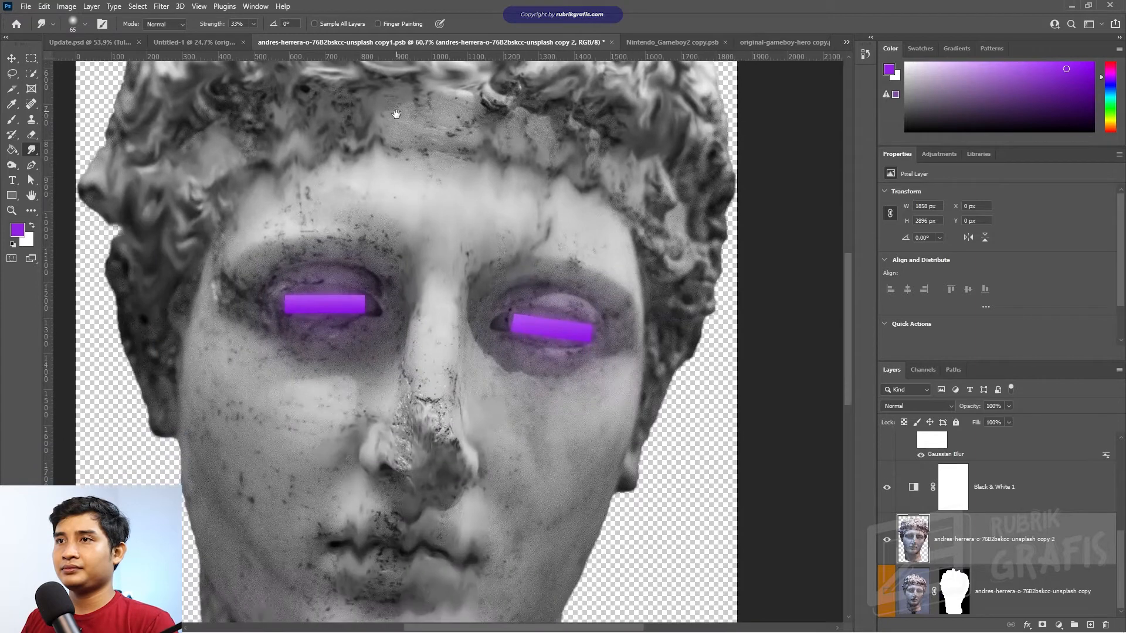
- Smudge the bridge of the statue's nose and the speckled cheeks to continue the melted effect
mouse_move(409, 457)
mouse_down()
mouse_move(410, 535)
mouse_move(437, 477)
mouse_move(445, 336)
mouse_up()
mouse_move(411, 456)
mouse_down()
mouse_move(403, 349)
mouse_move(405, 393)
mouse_move(441, 352)
mouse_move(433, 462)
mouse_move(438, 401)
mouse_up()
key(ctrl+space)
mouse_move(439, 322)
mouse_down()
mouse_move(382, 371)
mouse_move(385, 328)
mouse_up()
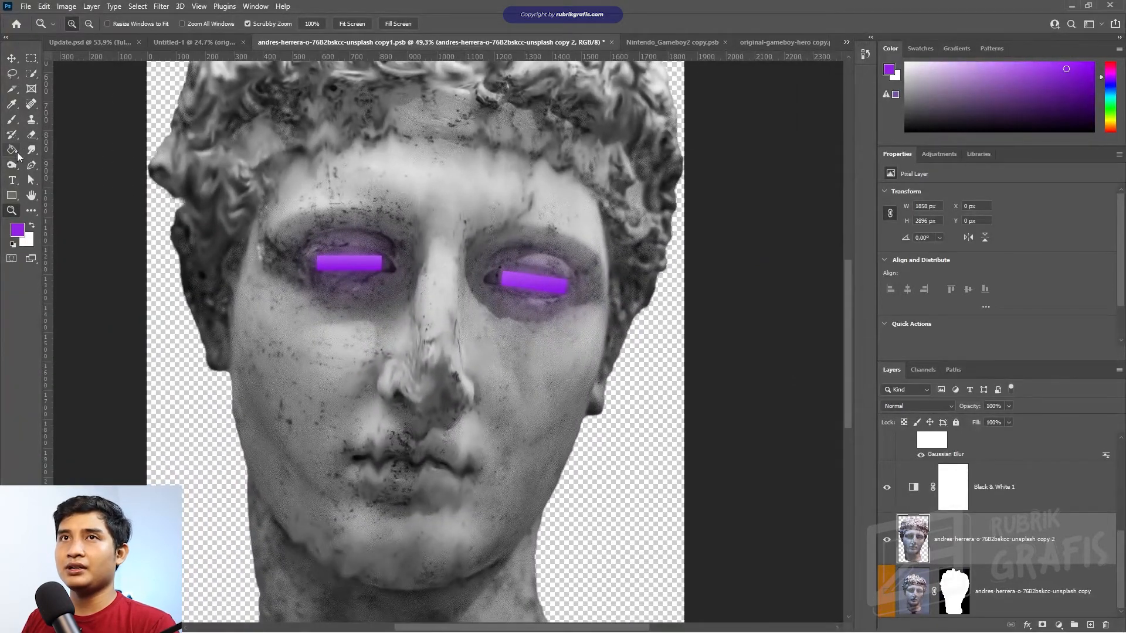
click(32, 150)
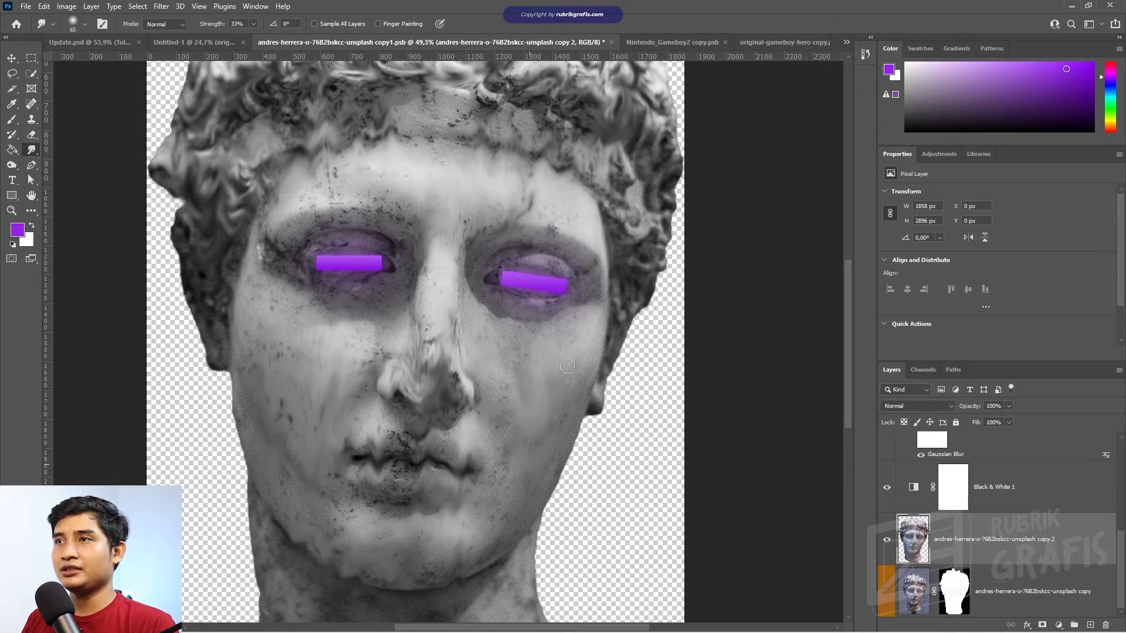
drag(490, 372, 474, 271)
- Save and close the statue's smart object document and view the updated statue in the poster
key(ctrl+s)
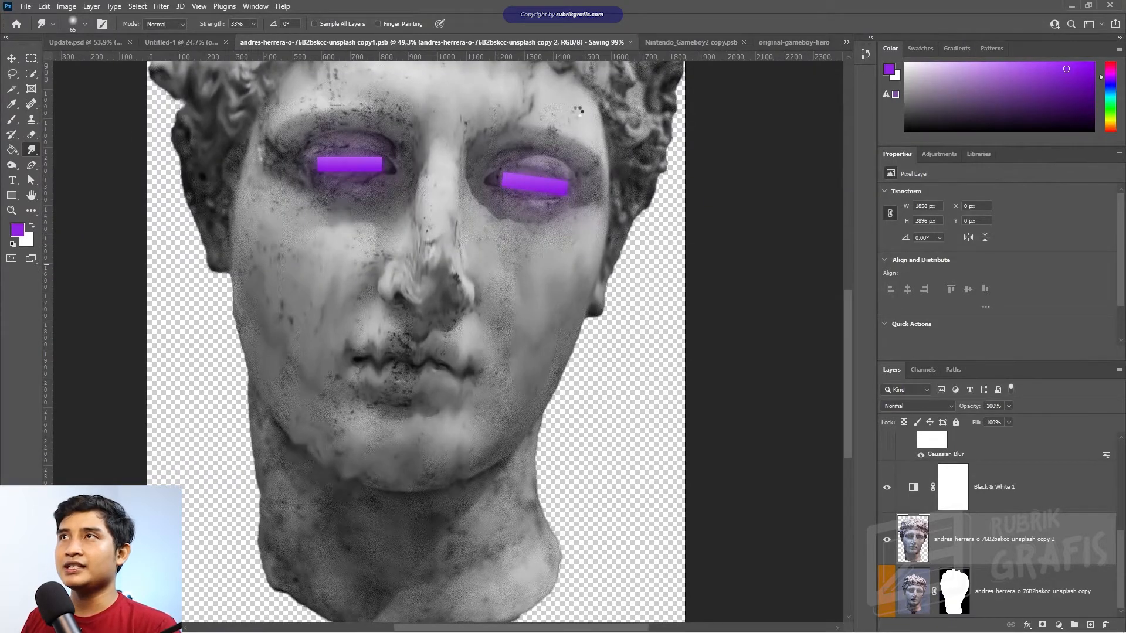
click(608, 42)
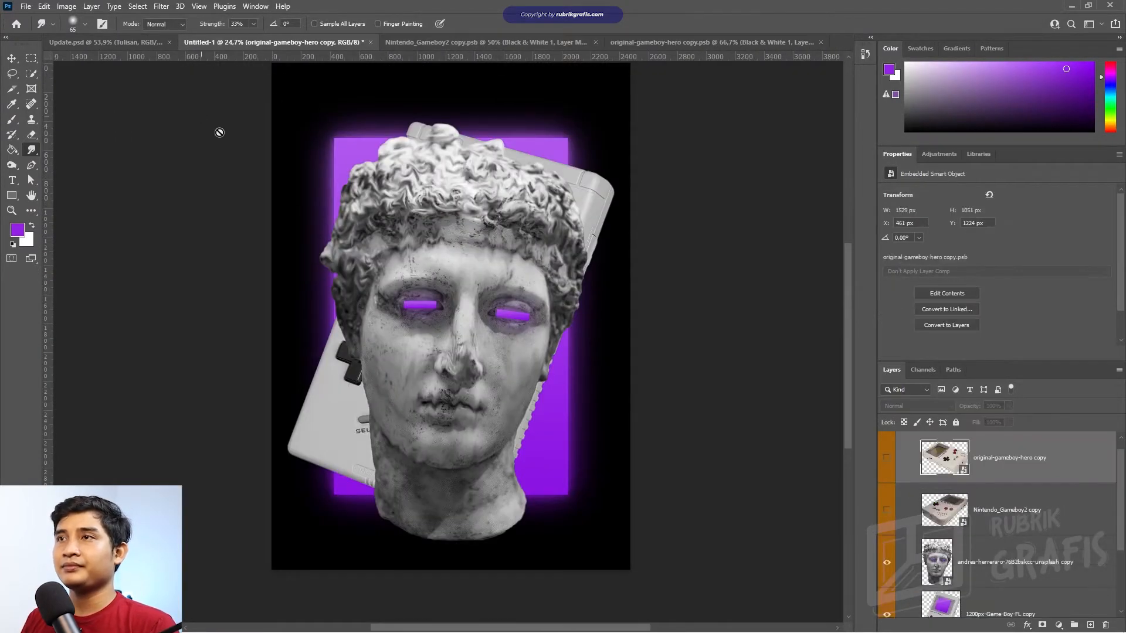
key(z)
mouse_move(447, 385)
mouse_down()
mouse_move(437, 399)
mouse_move(454, 409)
mouse_up()
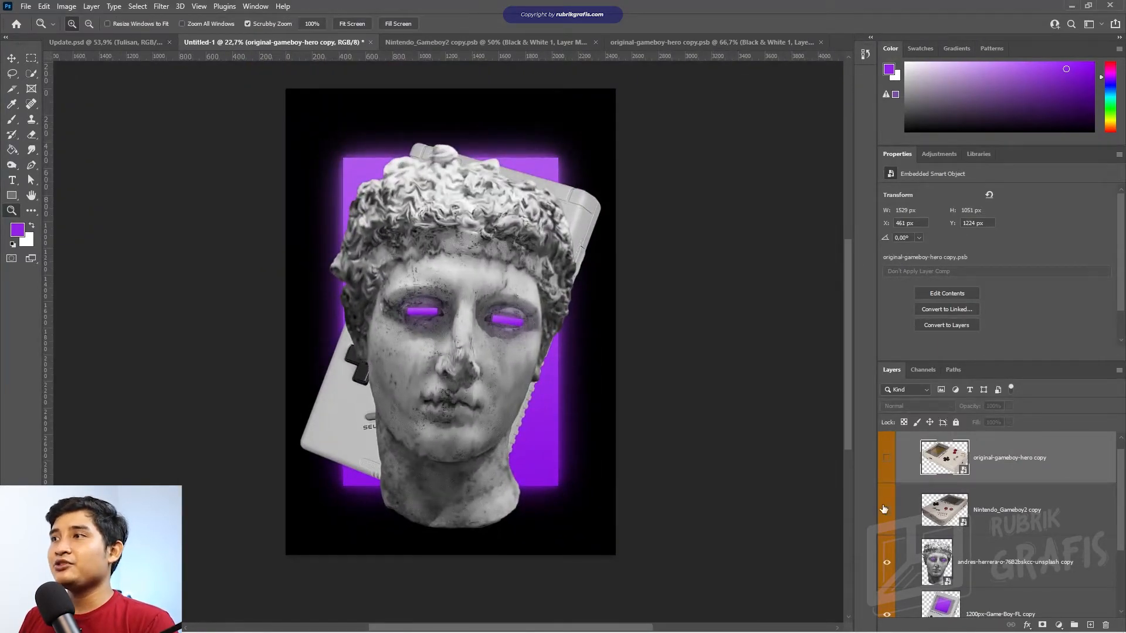
click(490, 43)
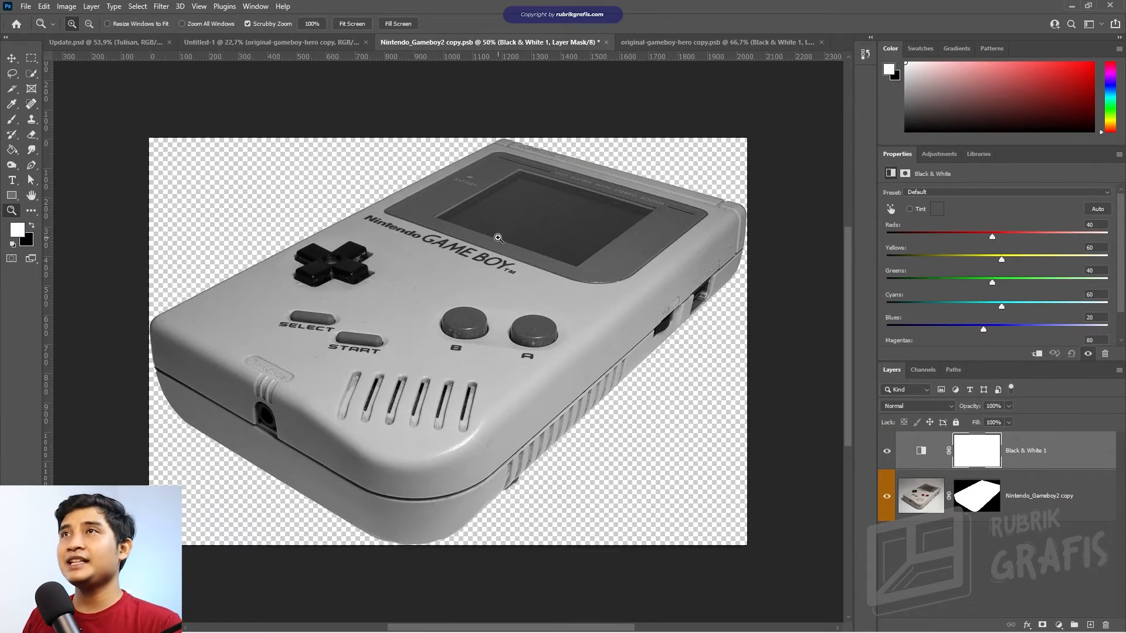
click(272, 42)
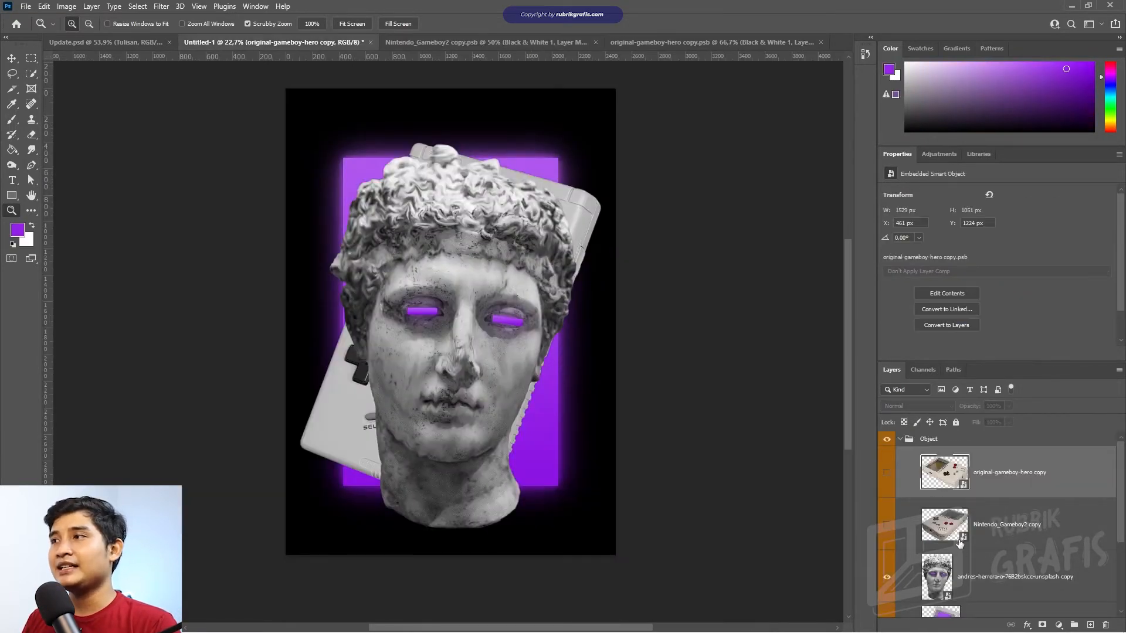
scroll(961, 540, down, 1)
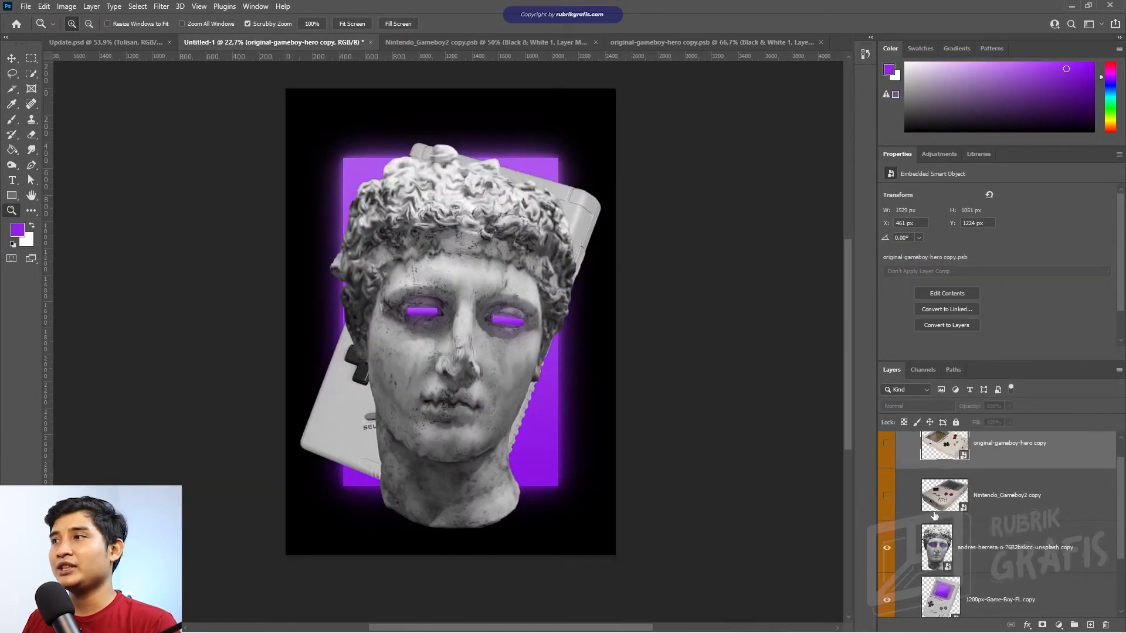
- In Nintendo_Gameboy2 copy.psb, draw a purple rectangle about 705 × 121 px over the Game Boy's screen
click(522, 45)
click(1023, 510)
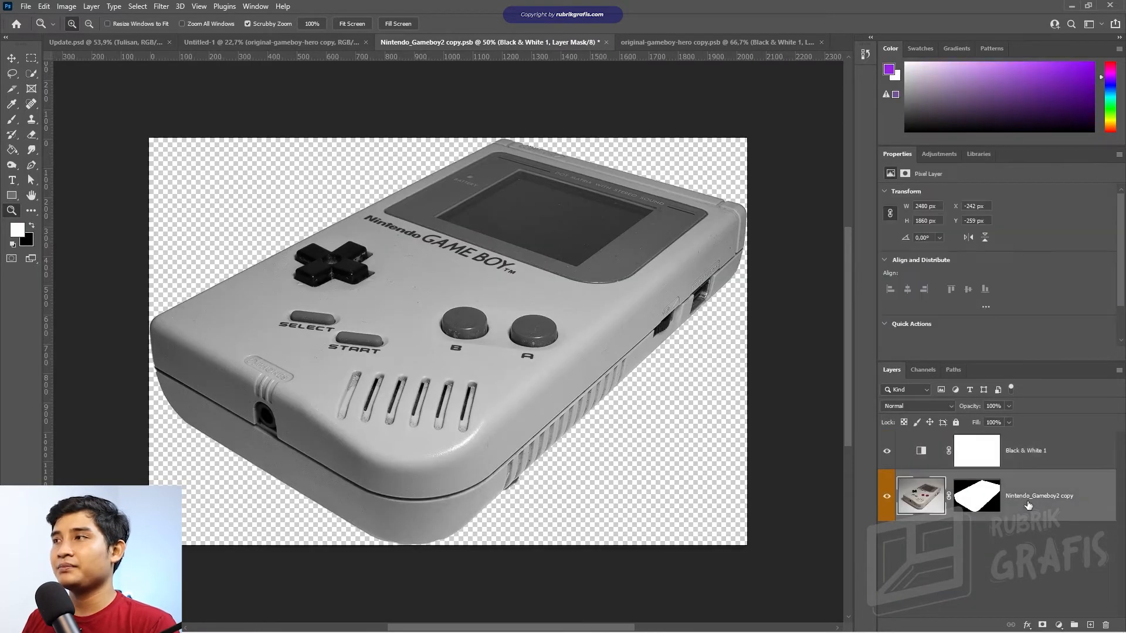
click(1042, 569)
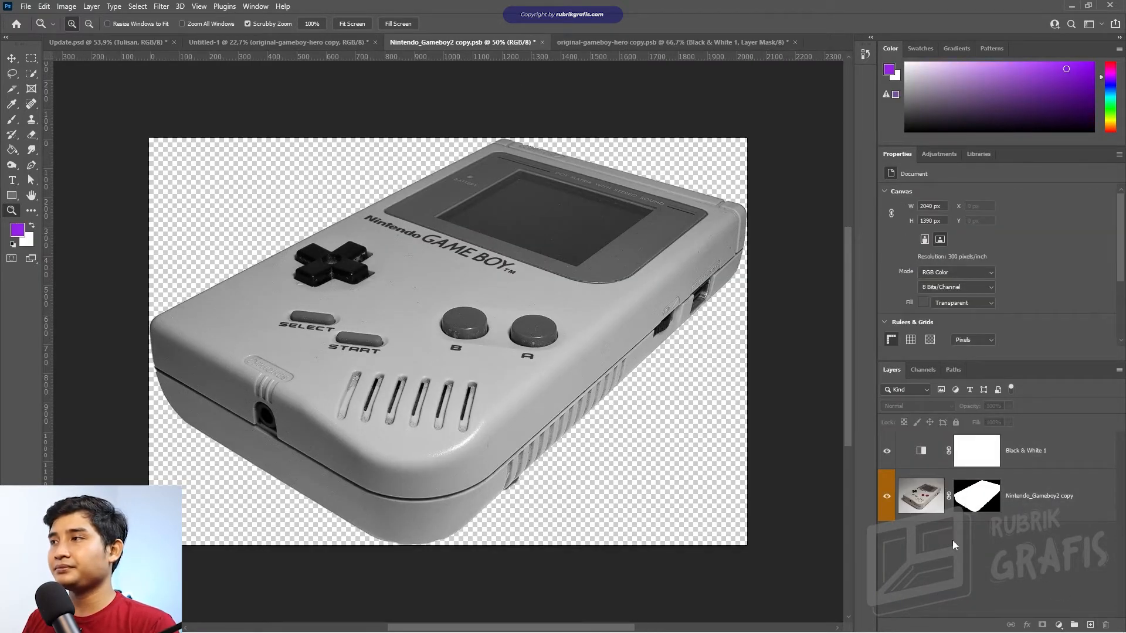
key(u)
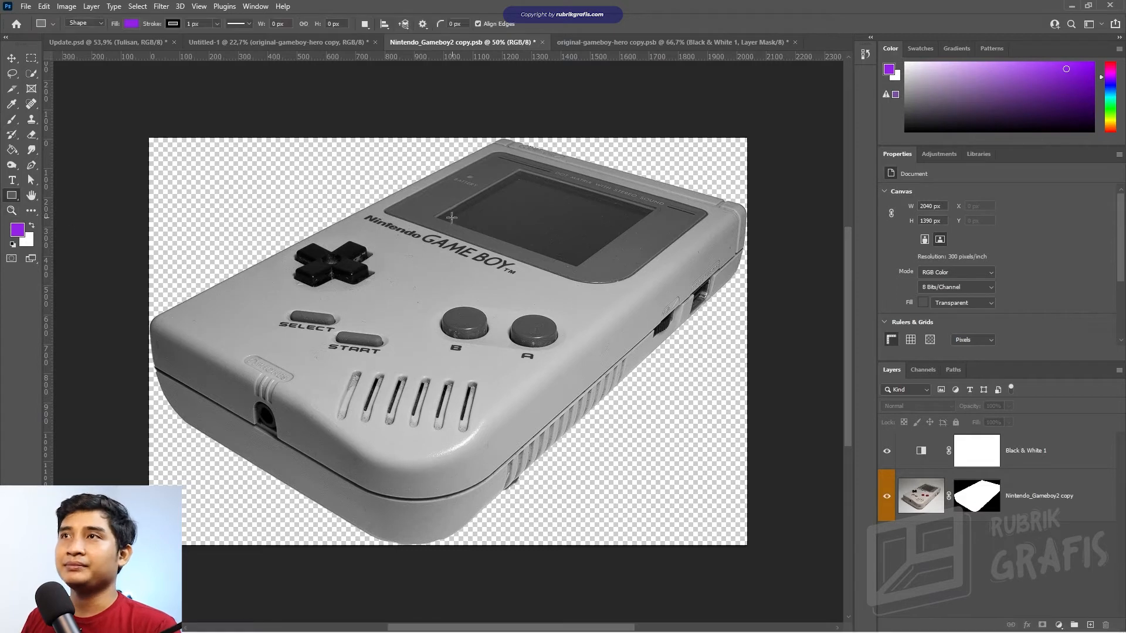
drag(436, 217, 617, 258)
- Convert the rectangle to a regular path, fit its corners to the Game Boy's screen, and set its stroke to 0 px
key(a)
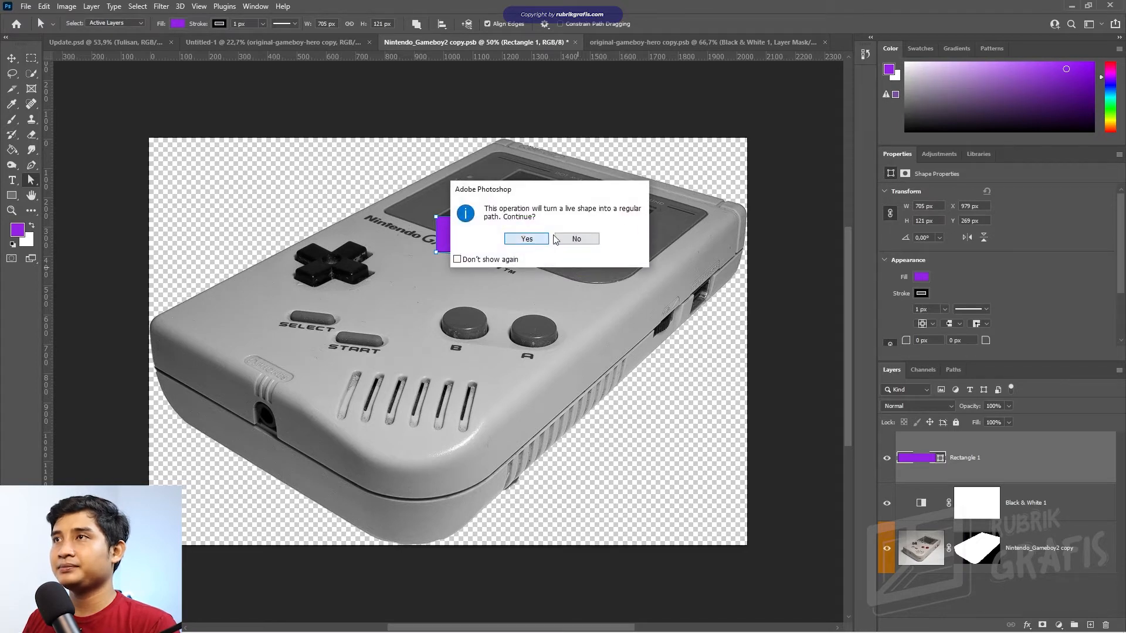
click(526, 239)
drag(642, 216, 656, 210)
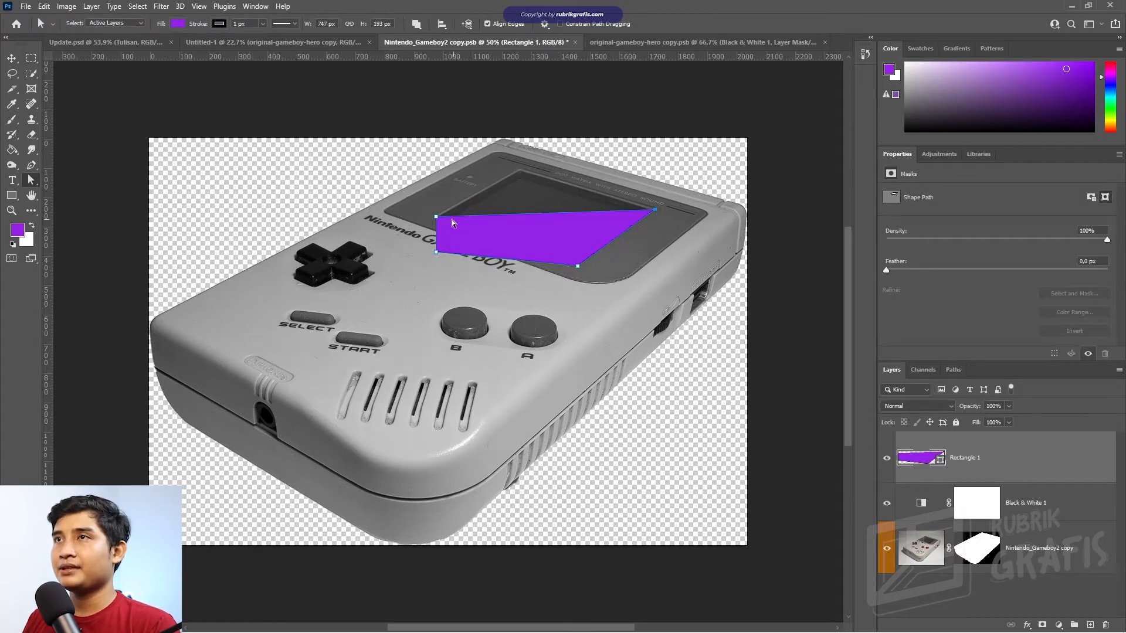
drag(436, 218, 517, 169)
drag(436, 252, 434, 217)
drag(196, 25, 15, 85)
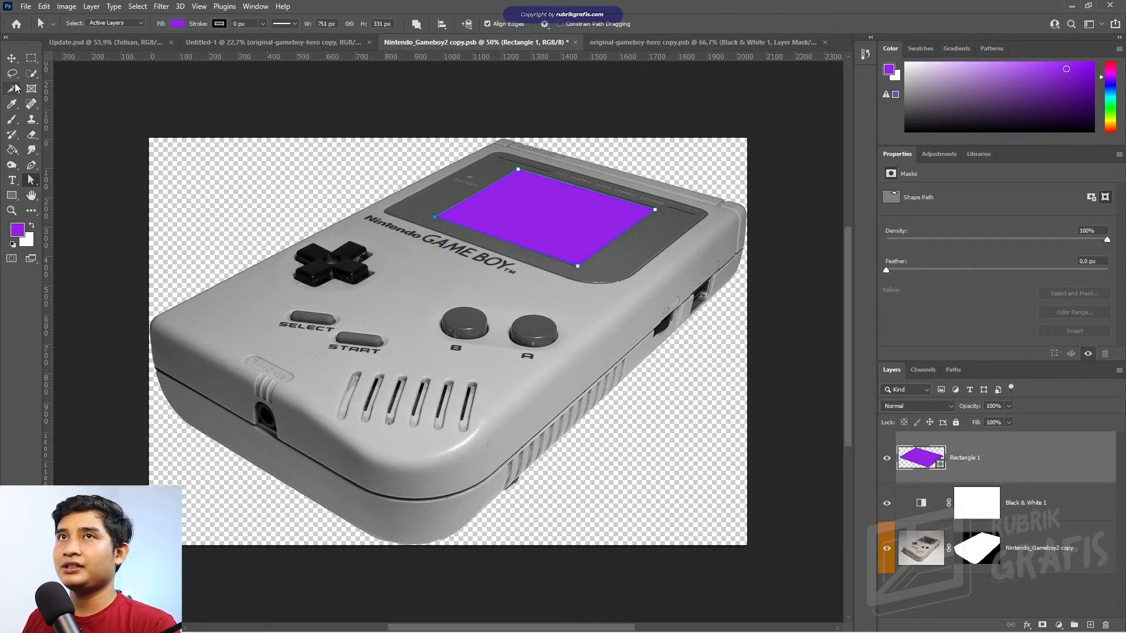
- Add an Inner Shadow layer style to the purple rectangle covering the Game Boy's screen
click(11, 58)
right_click(991, 473)
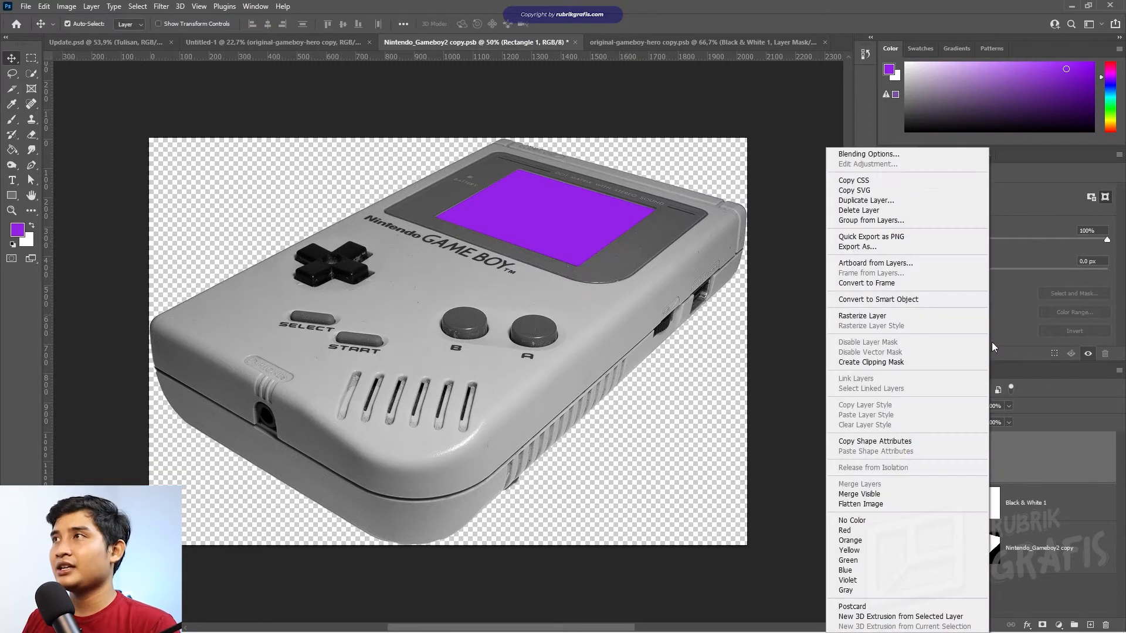
click(838, 190)
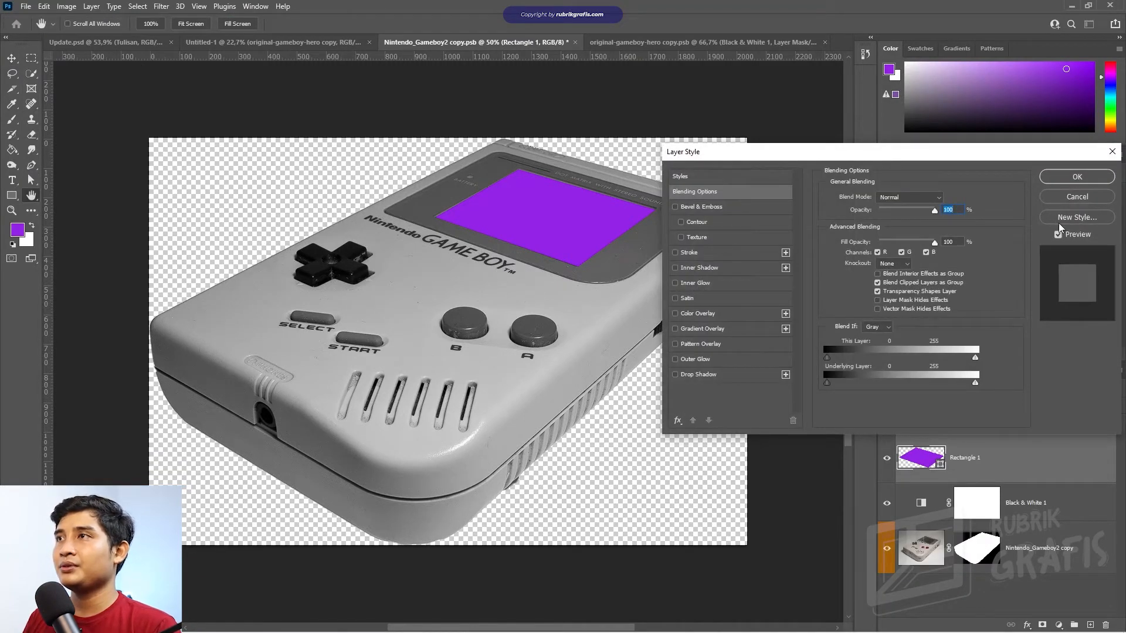
click(676, 268)
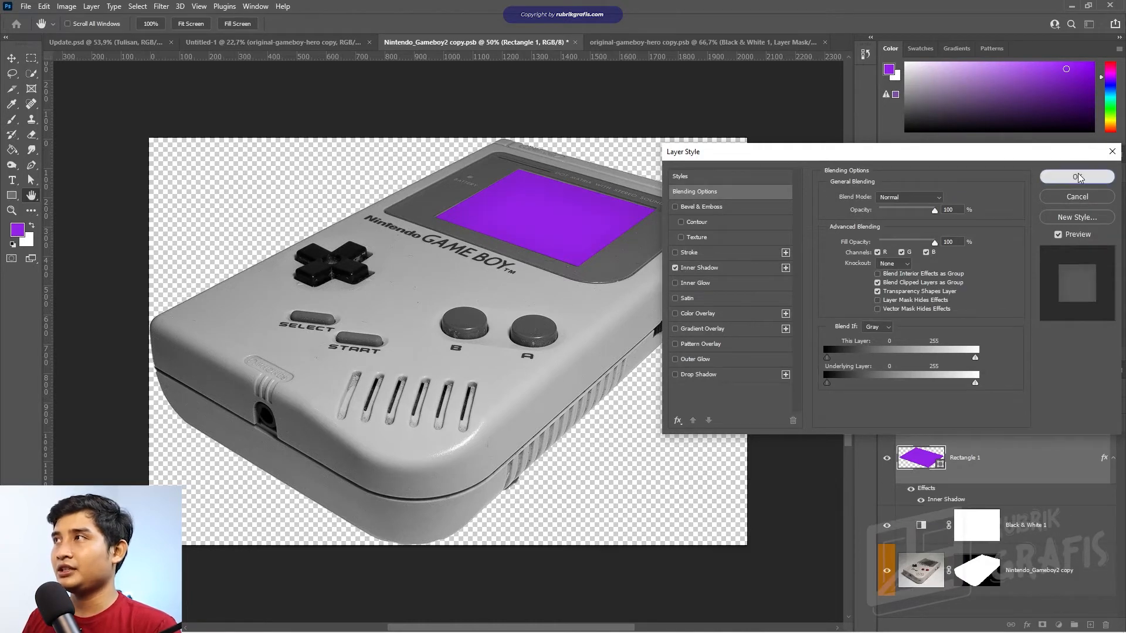
click(1077, 178)
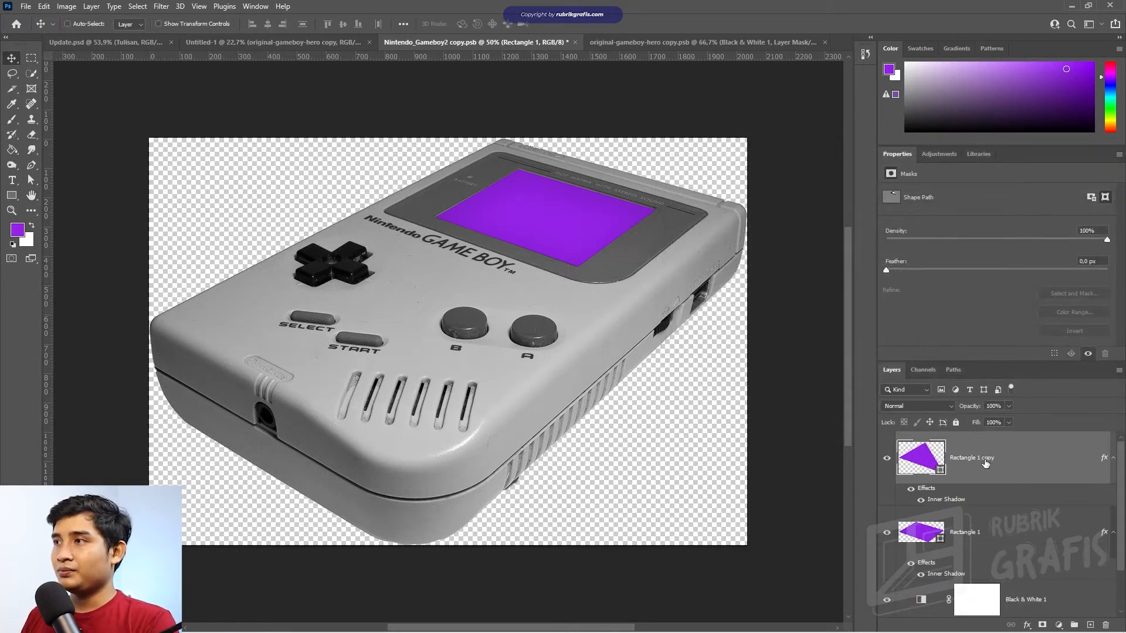
key(ctrl+j)
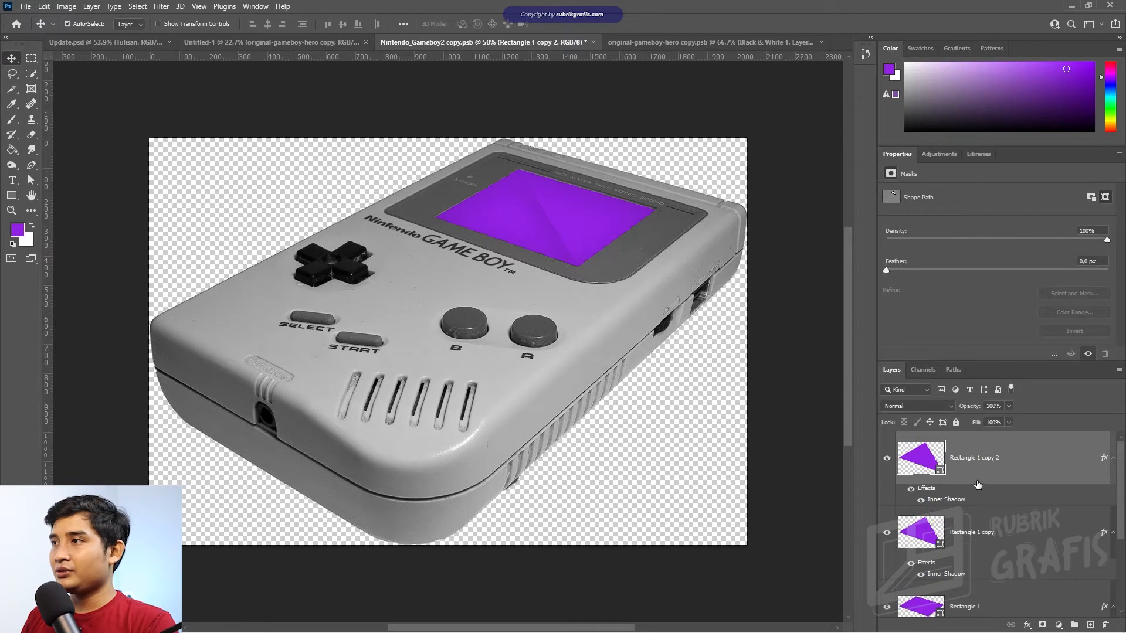
key(Delete)
key(Delete)
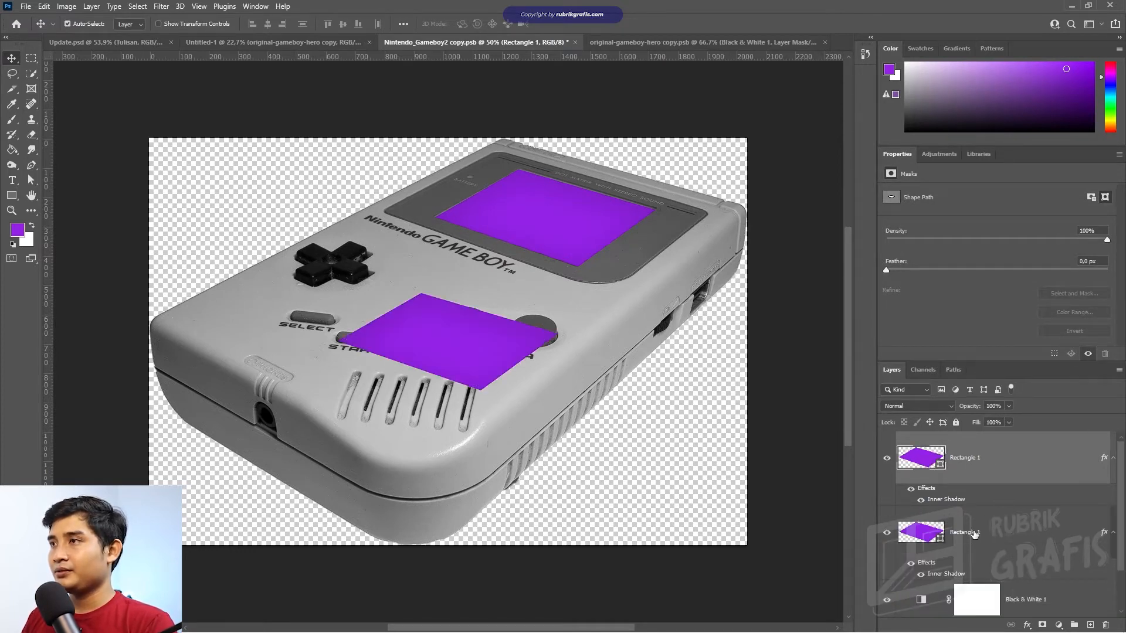
click(973, 534)
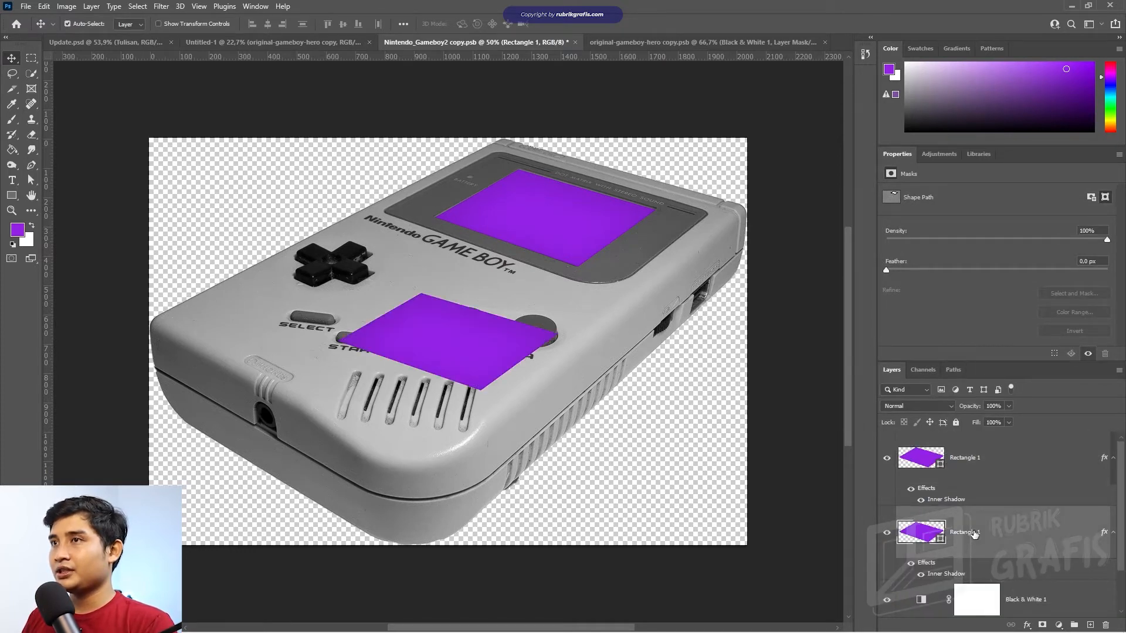
key(Delete)
- Duplicate the purple screen rectangle layer twice, convert the lower copy to a smart object and apply a Gaussian Blur to it
drag(981, 473, 1091, 625)
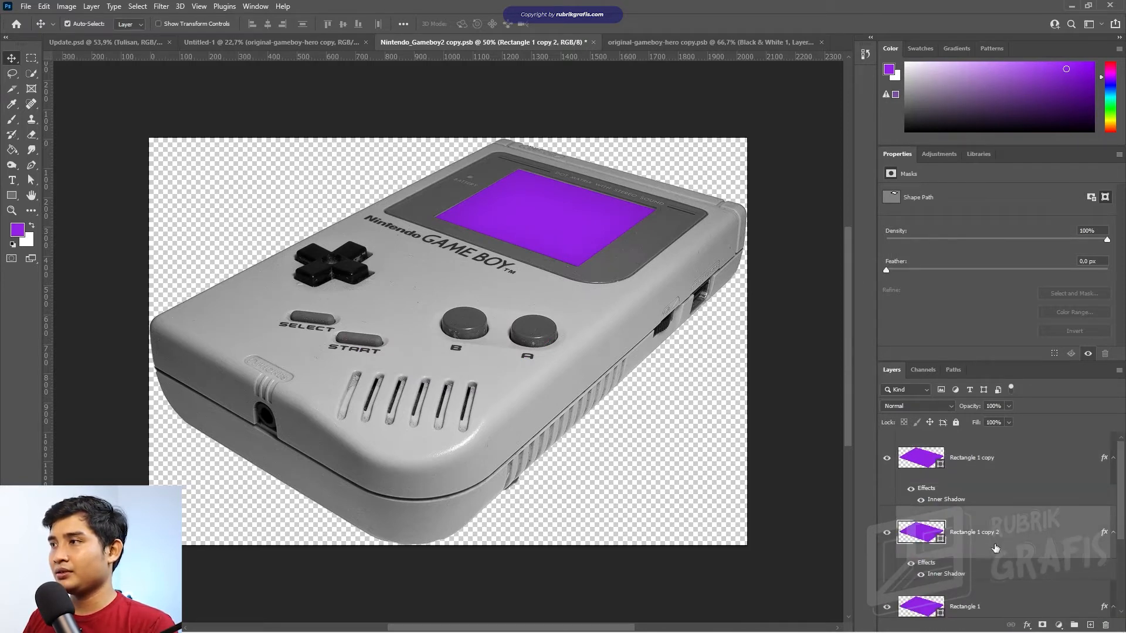
click(162, 7)
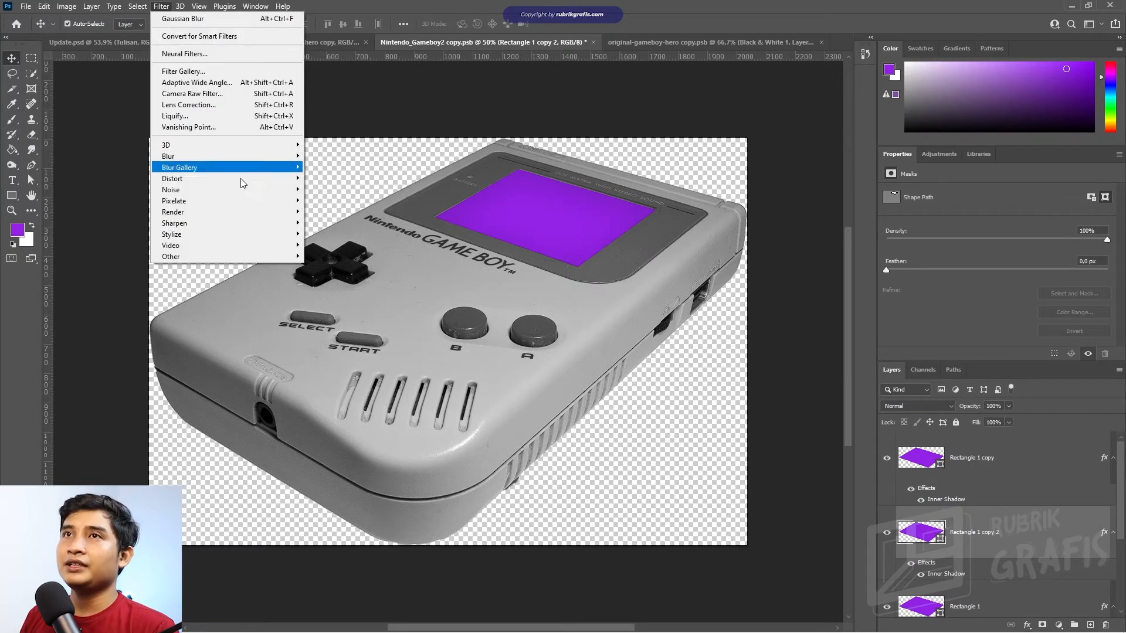
mouse_move(246, 162)
click(333, 200)
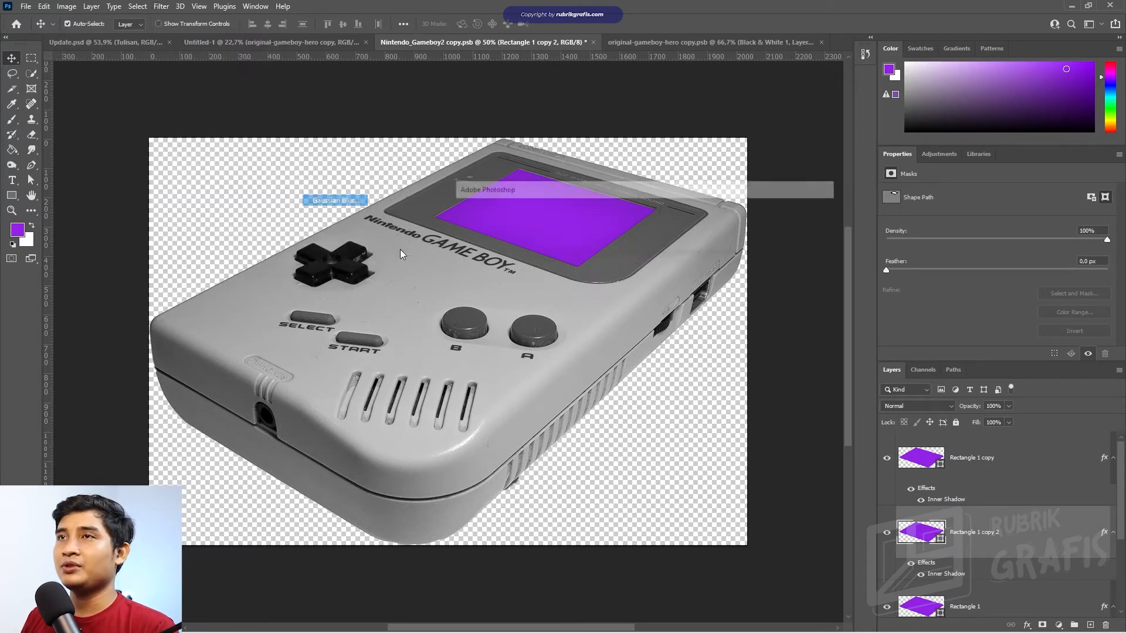
click(582, 245)
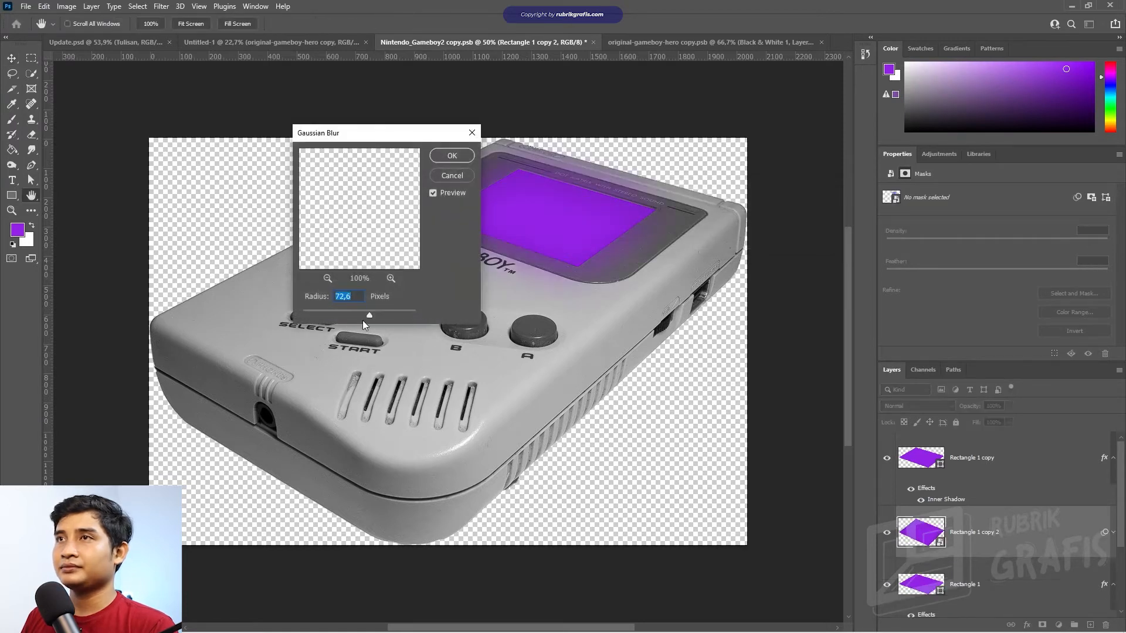
- Accept the 72.6-pixel Gaussian Blur on Rectangle 1 copy 2, and apply a 135.9-pixel Gaussian Blur to Rectangle 1 as a smart object
click(449, 155)
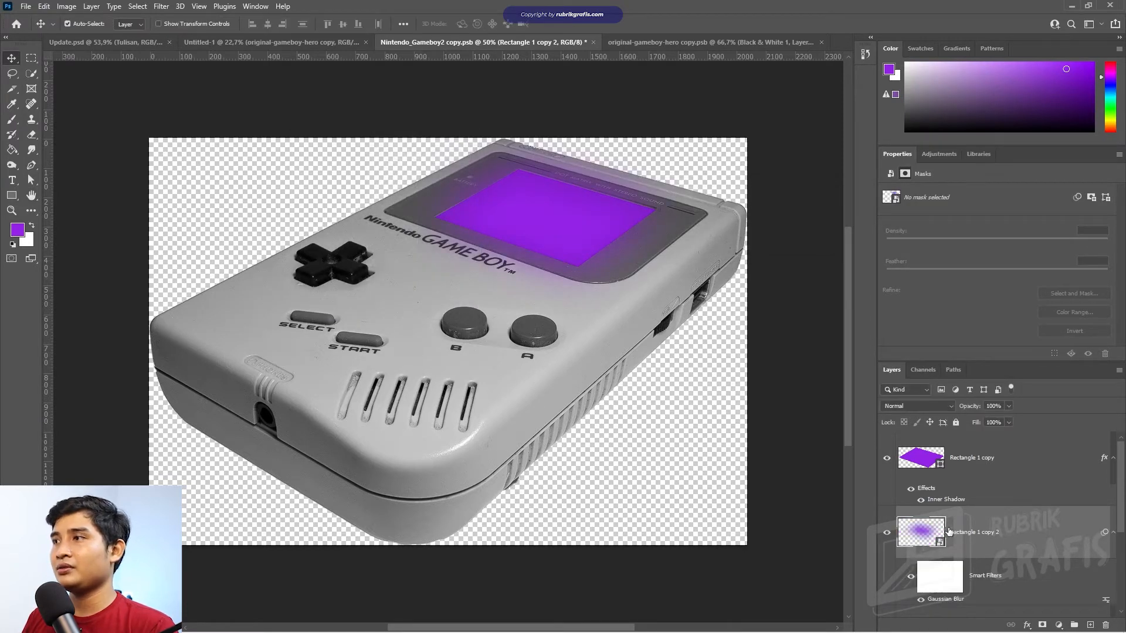
scroll(971, 499, down, 3)
click(968, 489)
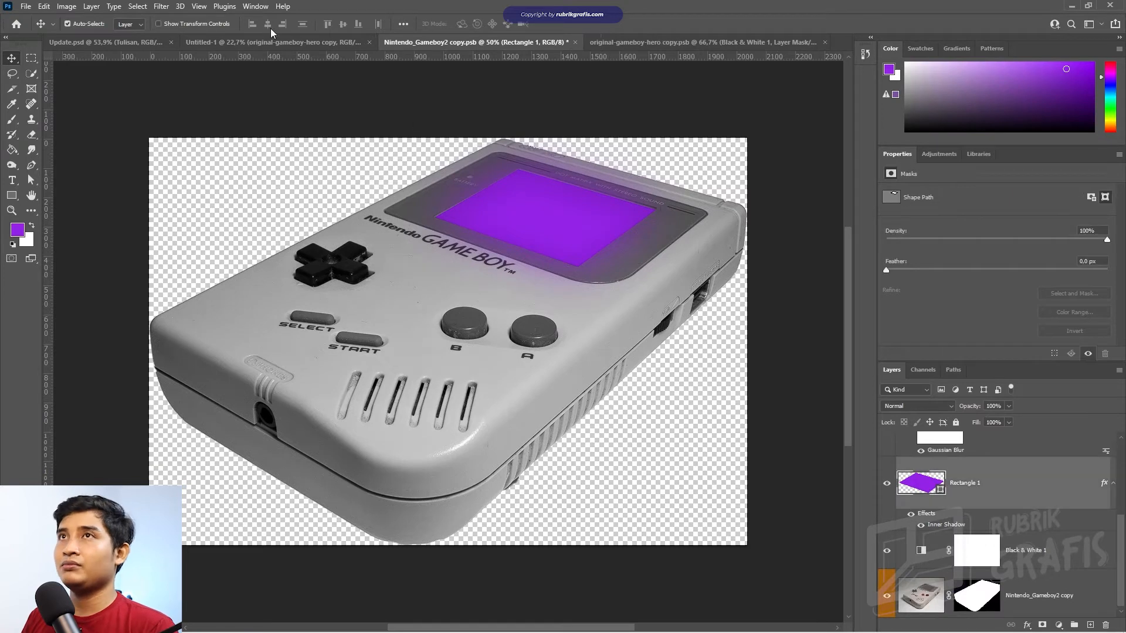
click(163, 7)
mouse_move(223, 156)
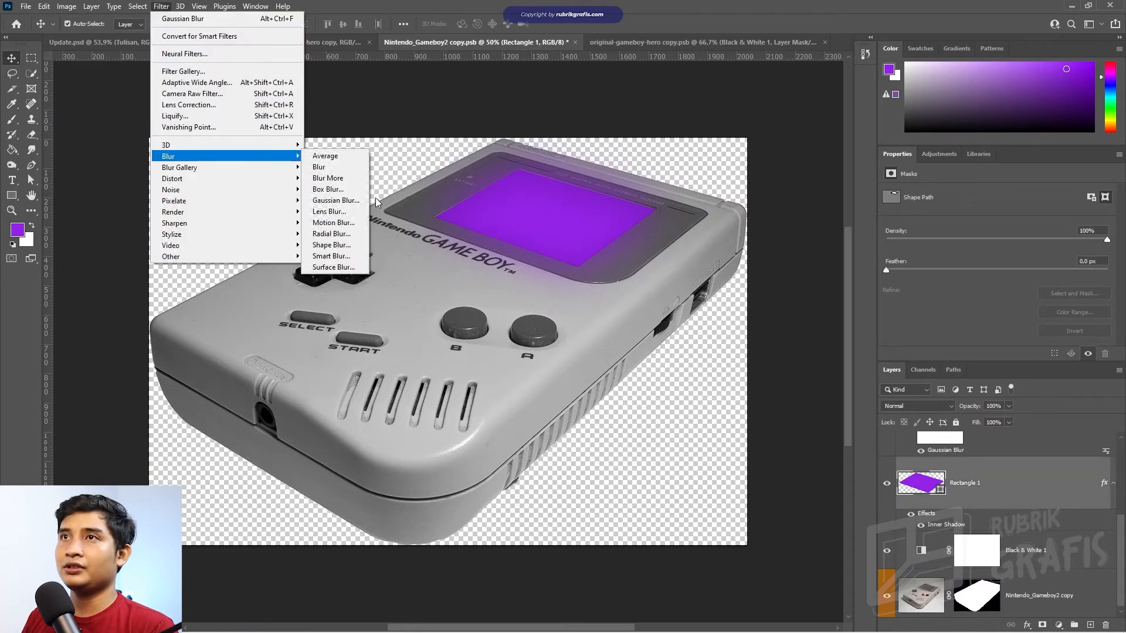
click(331, 201)
click(531, 238)
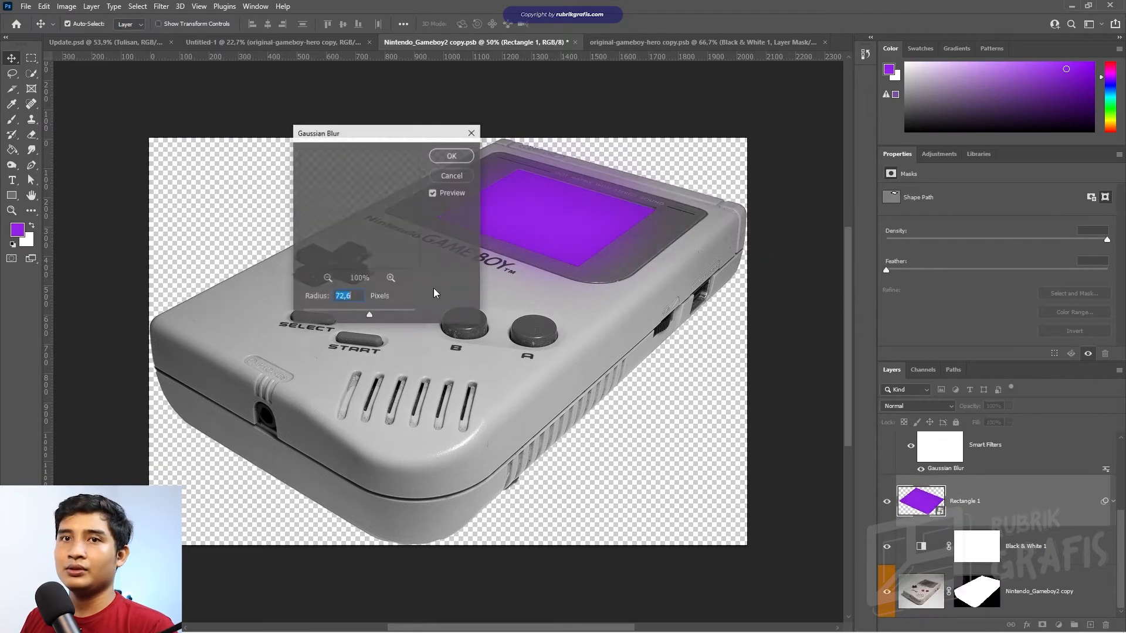
drag(374, 314, 383, 316)
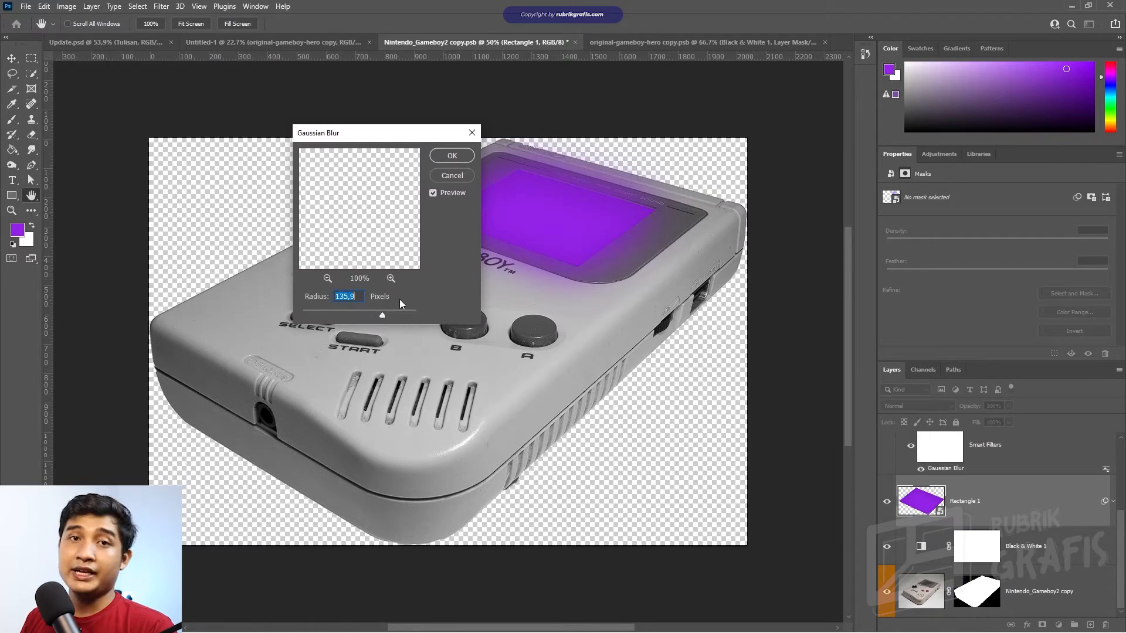
click(452, 156)
- Save and close Nintendo_Gameboy2 copy.psb, and bring up original-gameboy-hero copy.psb
key(ctrl+s)
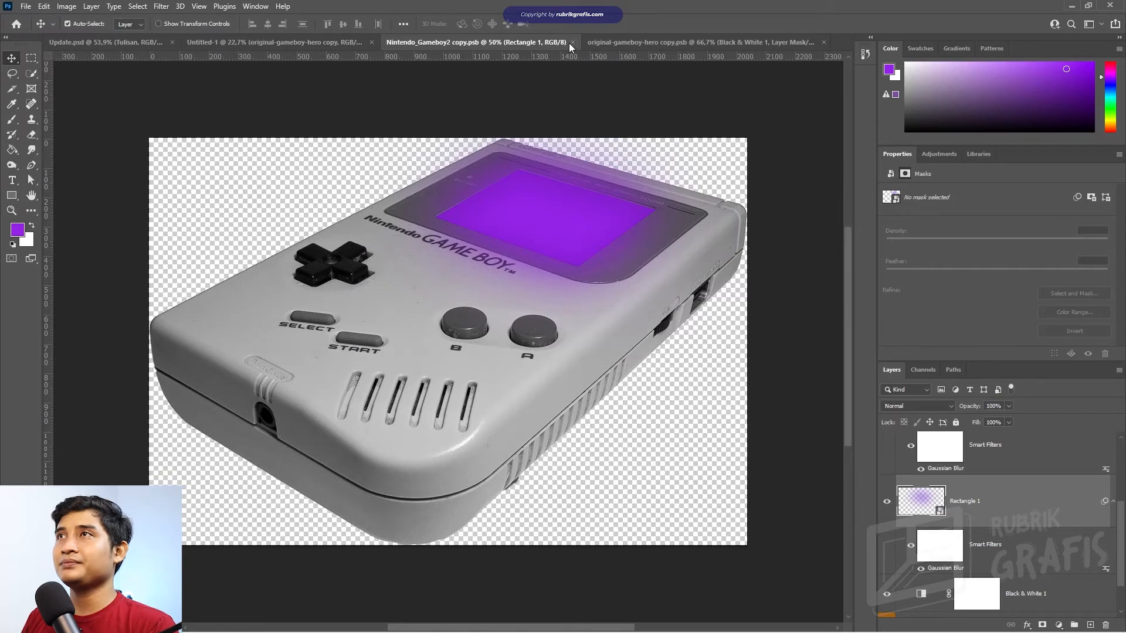
click(572, 42)
click(504, 44)
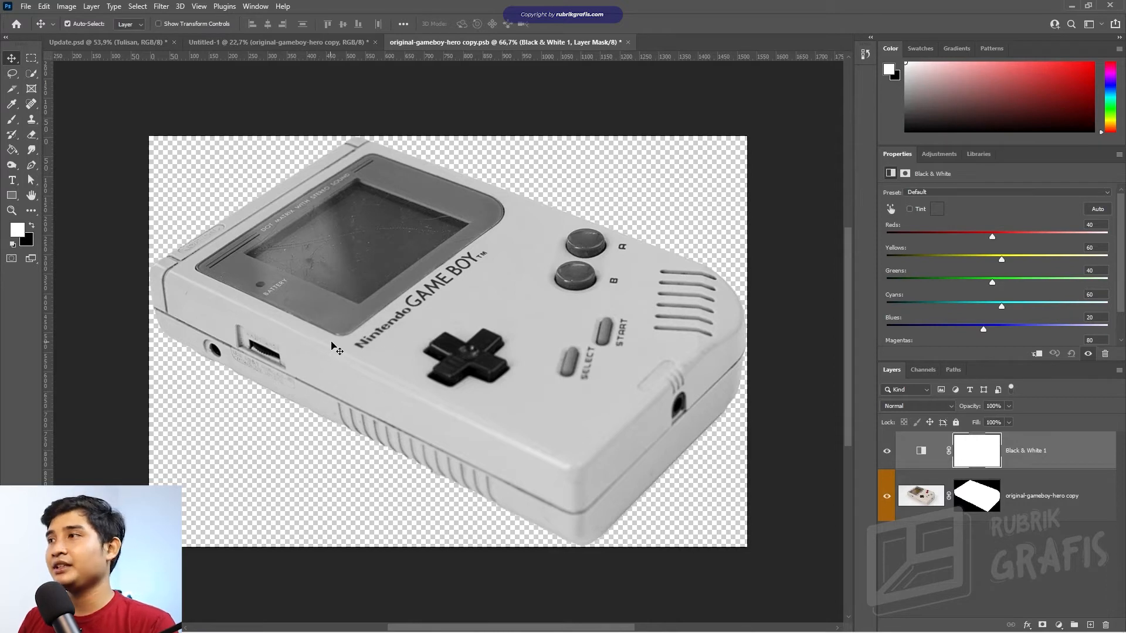
- Draw a purple rectangle over the Game Boy's display, set its stroke to 0 px, and fit its four corners to the display's corners
click(14, 194)
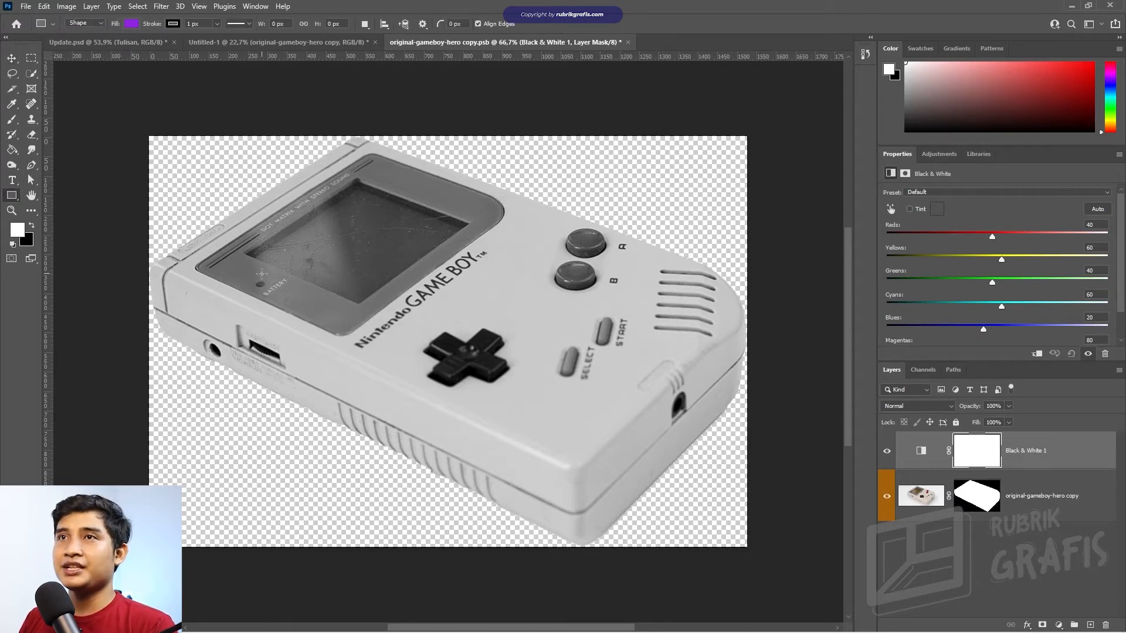
mouse_move(247, 255)
mouse_down()
mouse_move(352, 190)
mouse_move(470, 223)
mouse_up()
key(a)
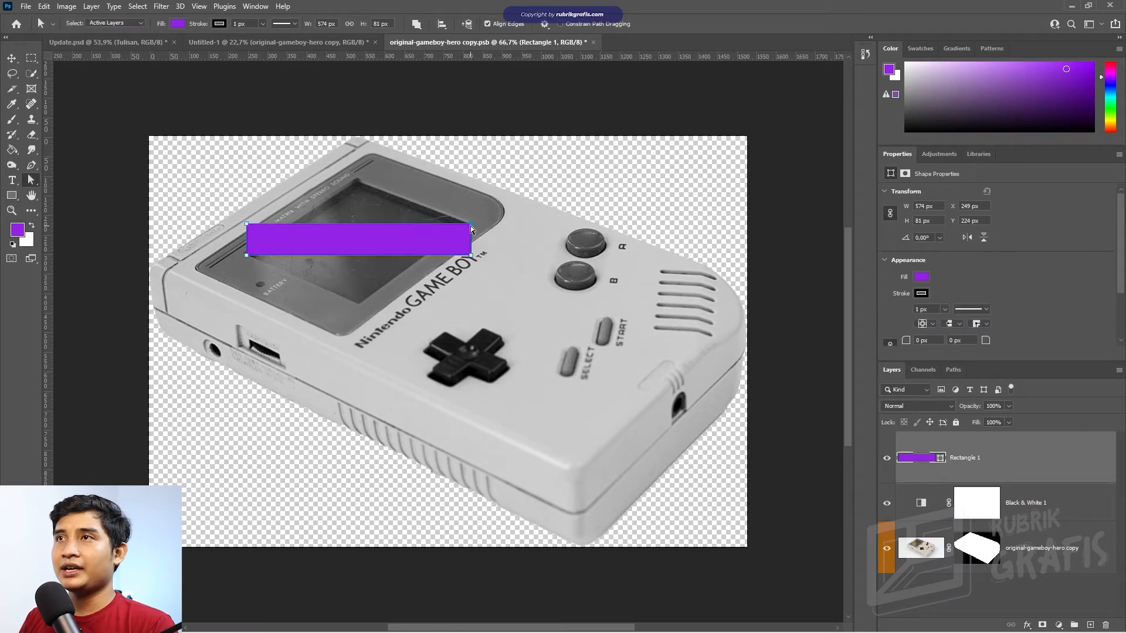
drag(471, 224, 358, 176)
click(526, 238)
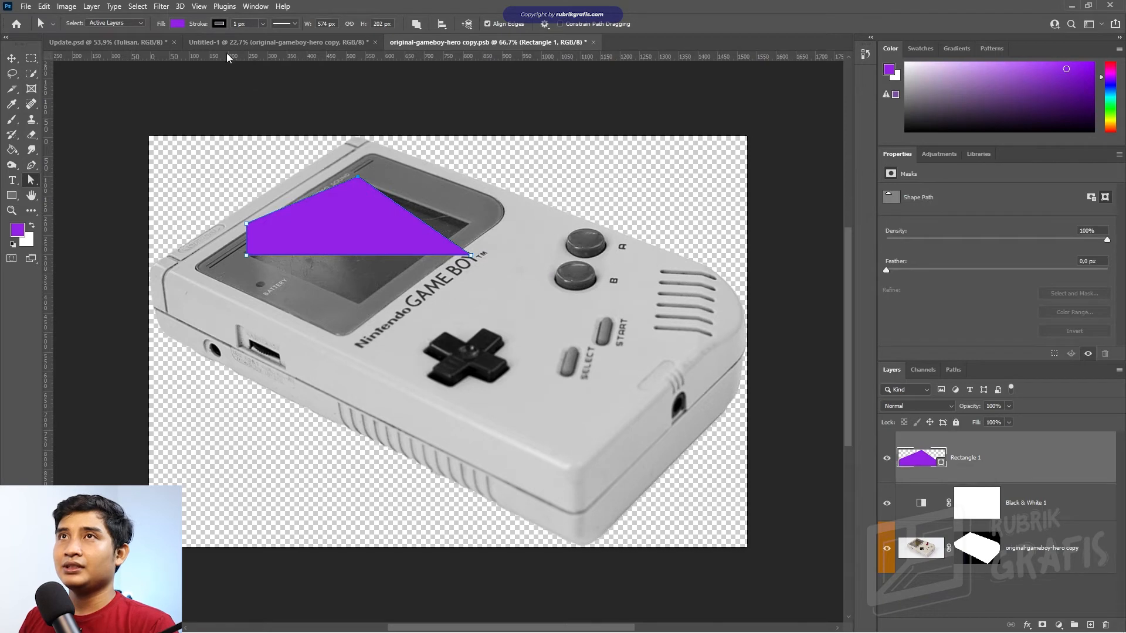
drag(204, 26, 138, 33)
drag(471, 256, 471, 224)
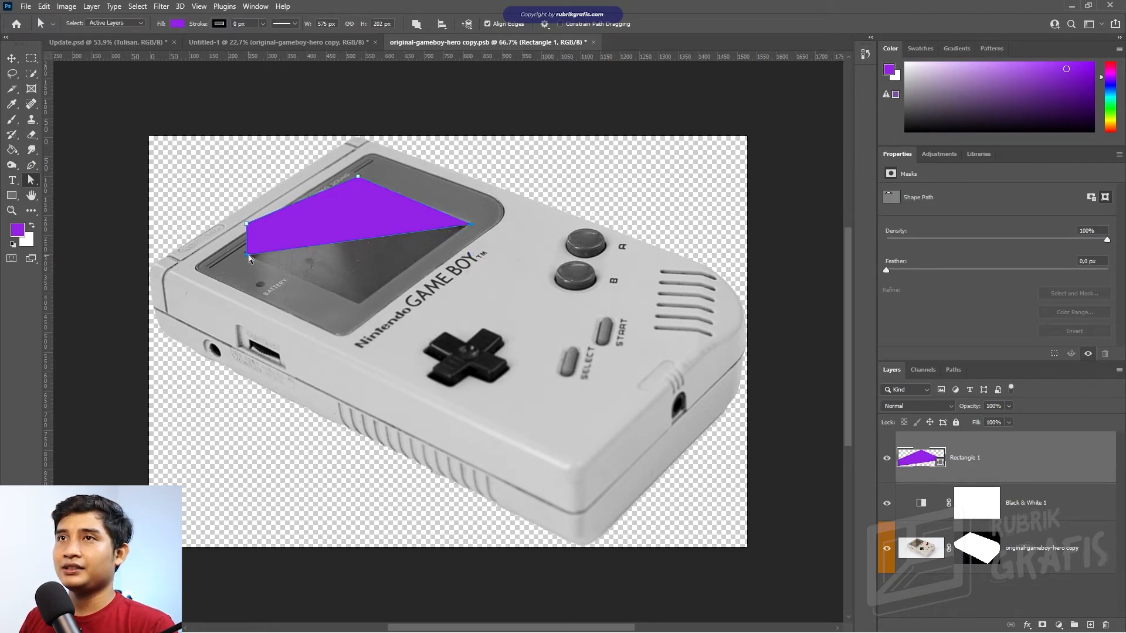
drag(363, 301, 364, 305)
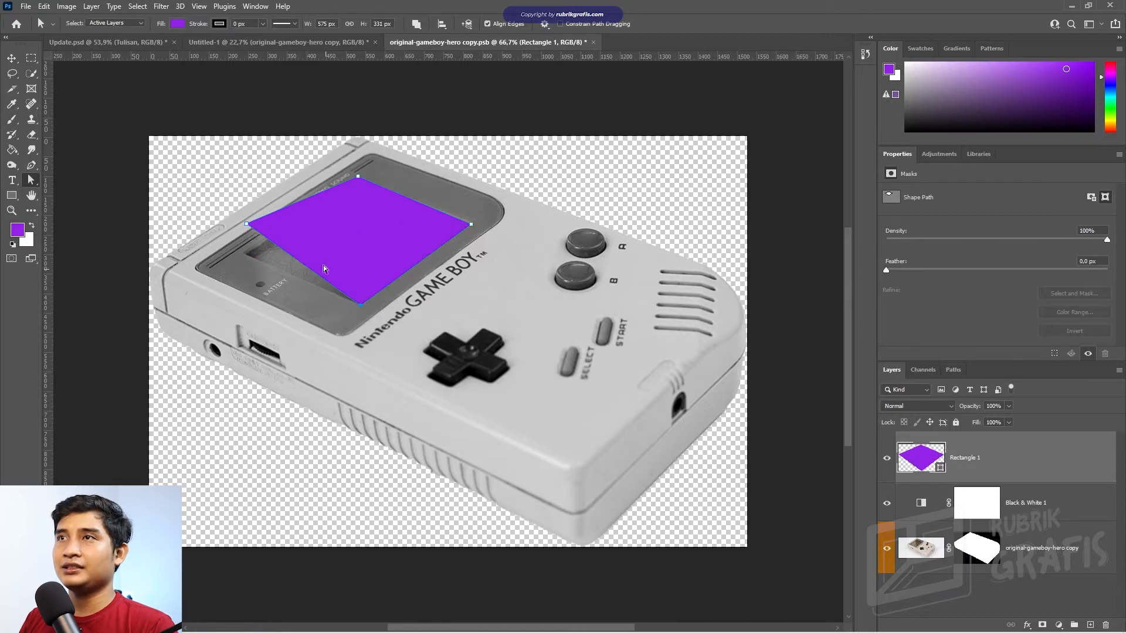
drag(241, 252, 243, 252)
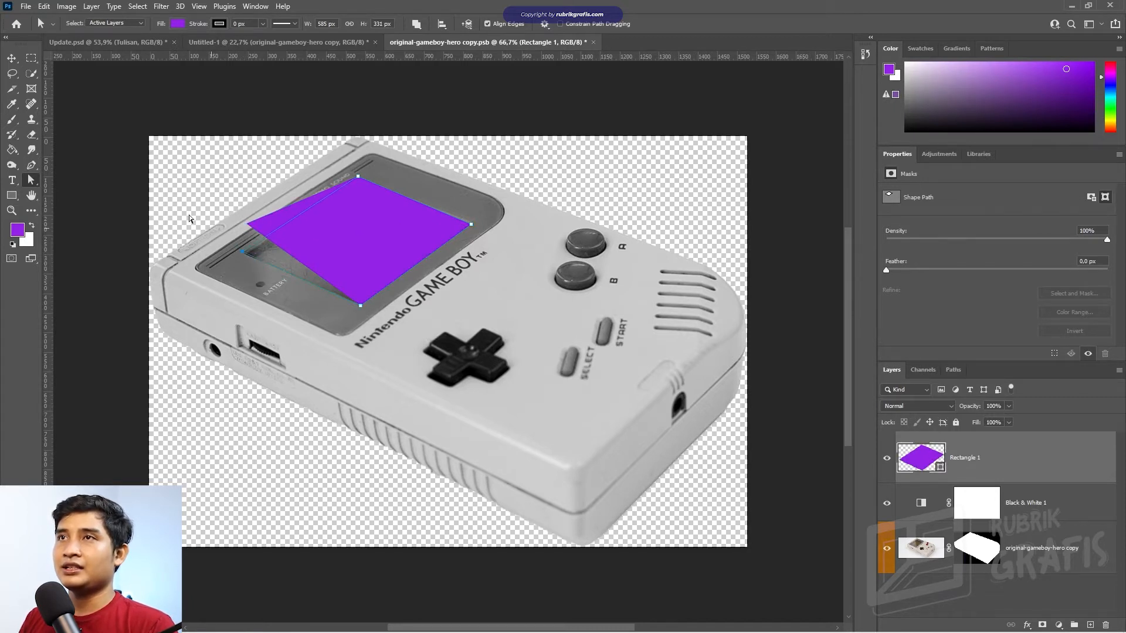
- Add a Multiply Inner Shadow to Rectangle 1 with 13% opacity, 90° angle, 18 px distance, 18% choke and 103 px size
click(11, 58)
right_click(991, 456)
click(910, 155)
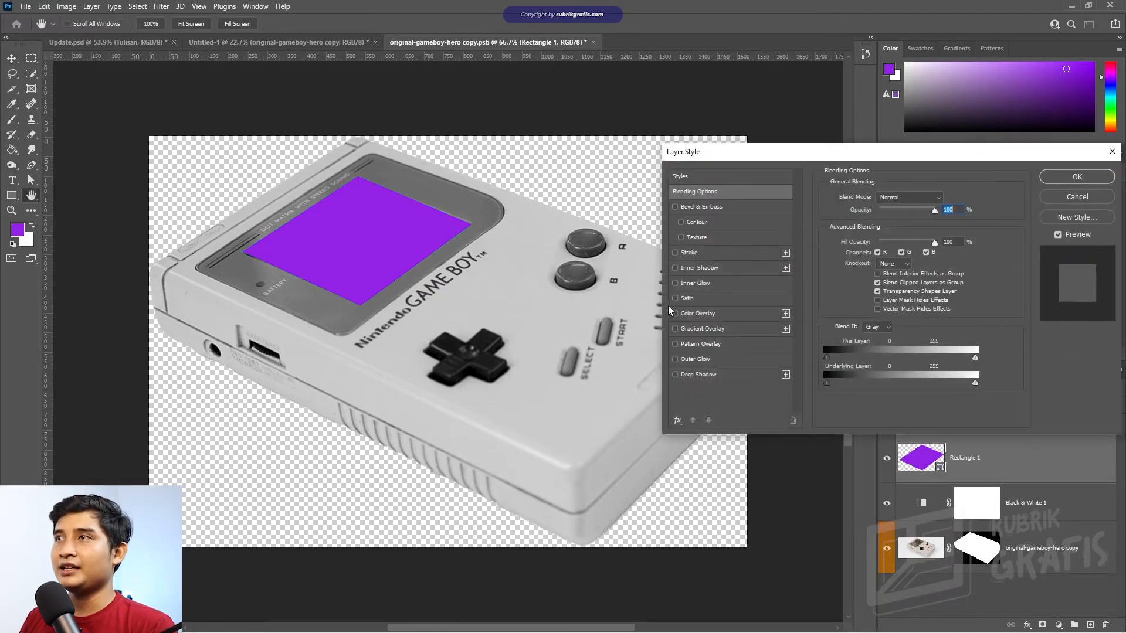
click(705, 269)
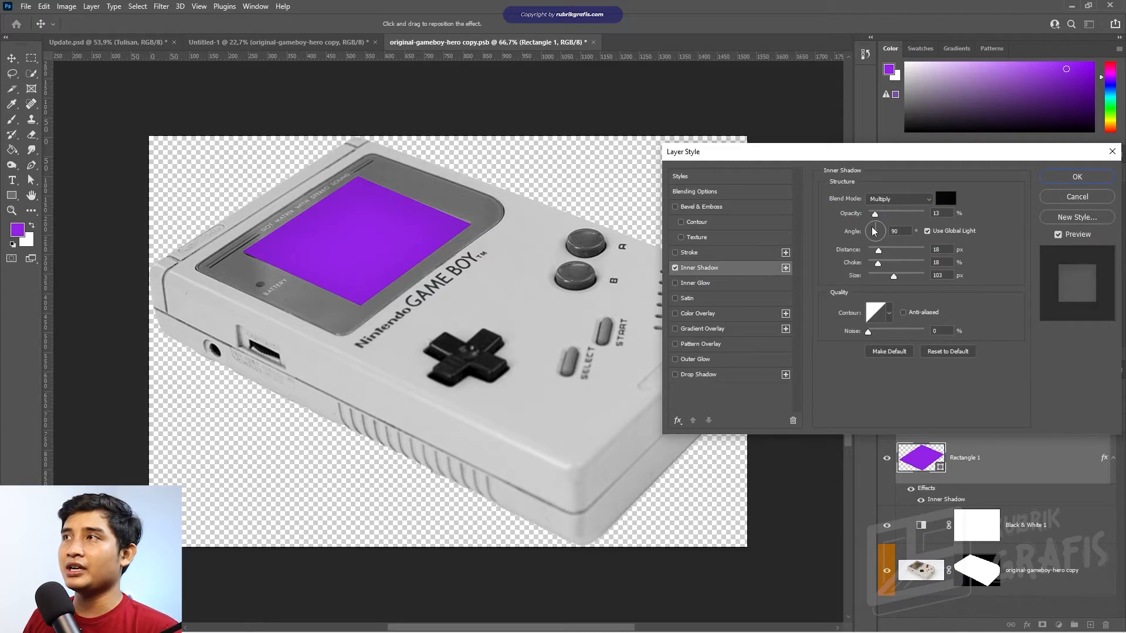
click(1076, 176)
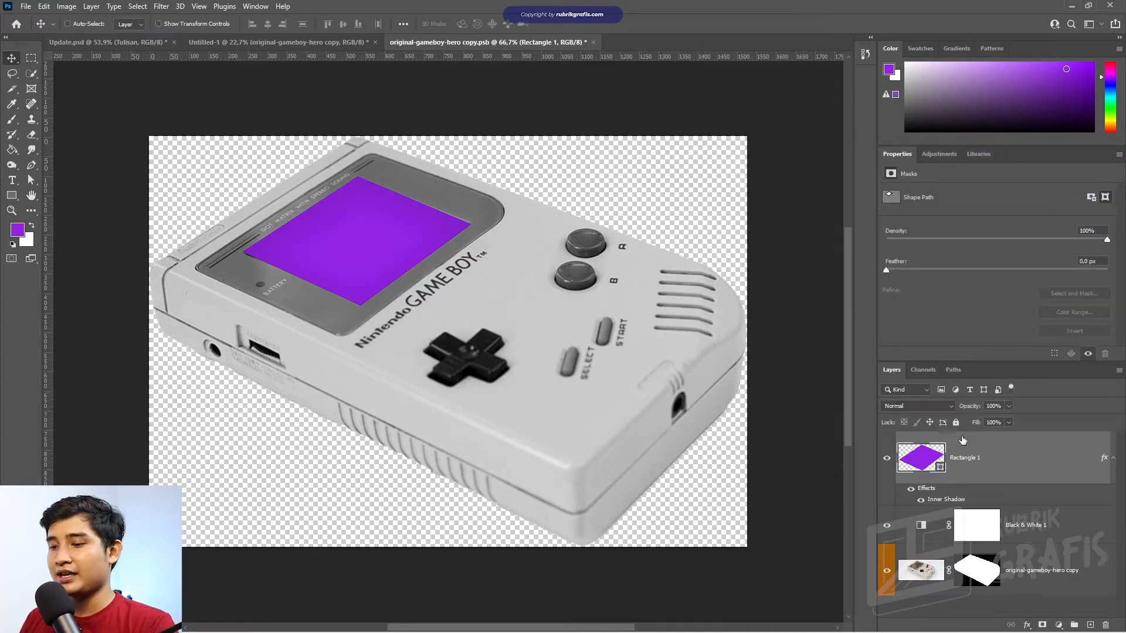
- Duplicate Rectangle 1 twice, and apply a 135.9-pixel Gaussian Blur to Rectangle 1 copy 2 as a smart object
drag(991, 470, 1089, 624)
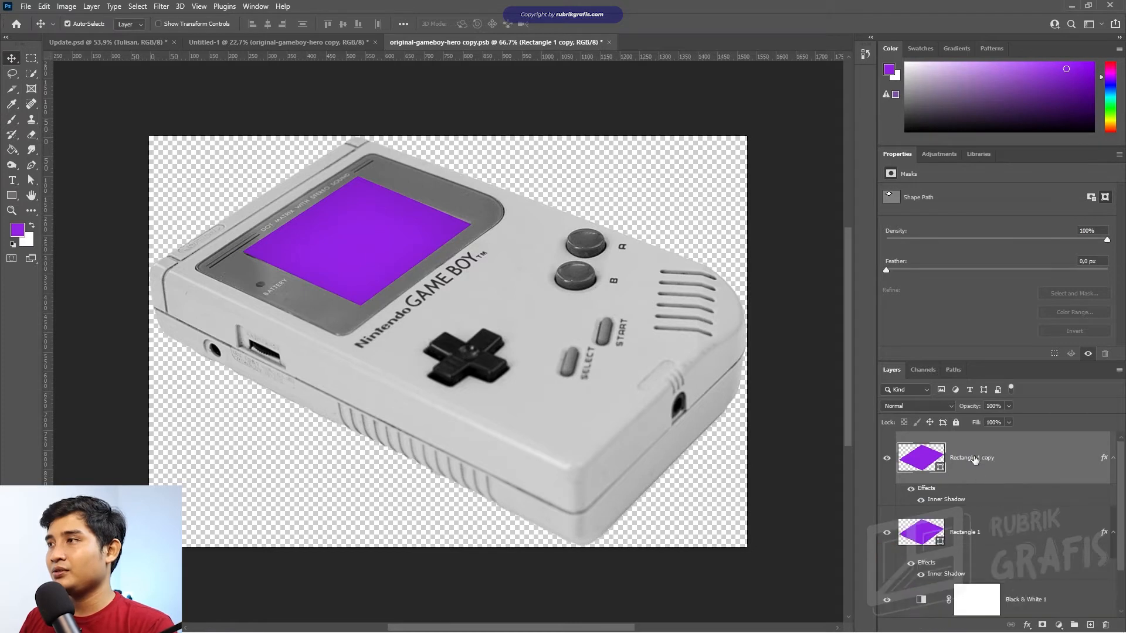
drag(975, 545, 1090, 625)
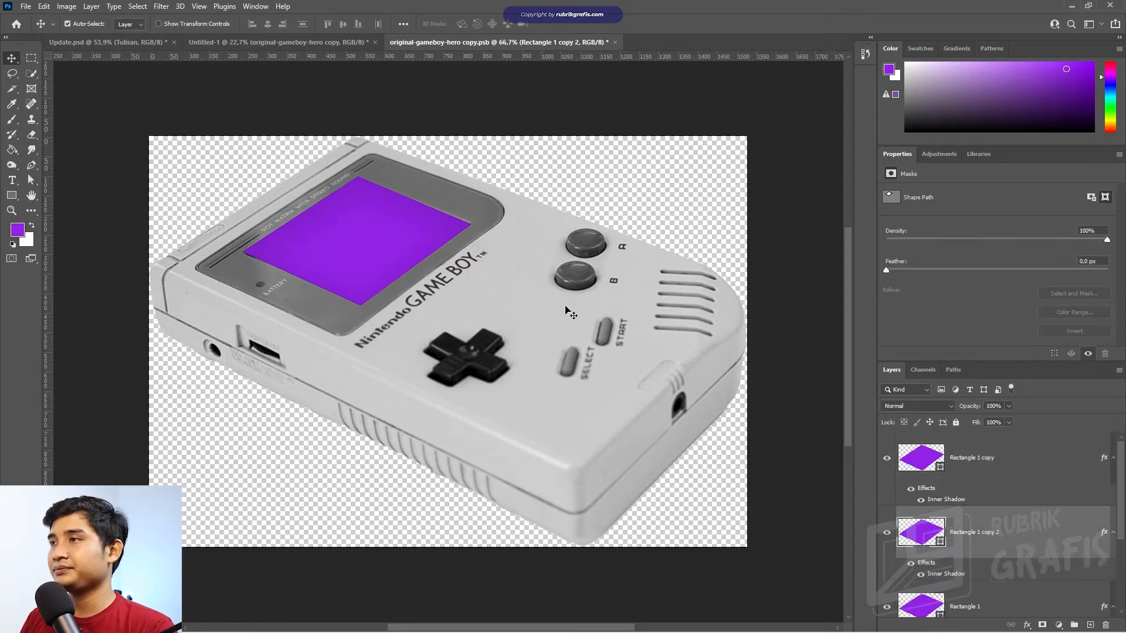
click(161, 6)
mouse_move(281, 156)
click(336, 200)
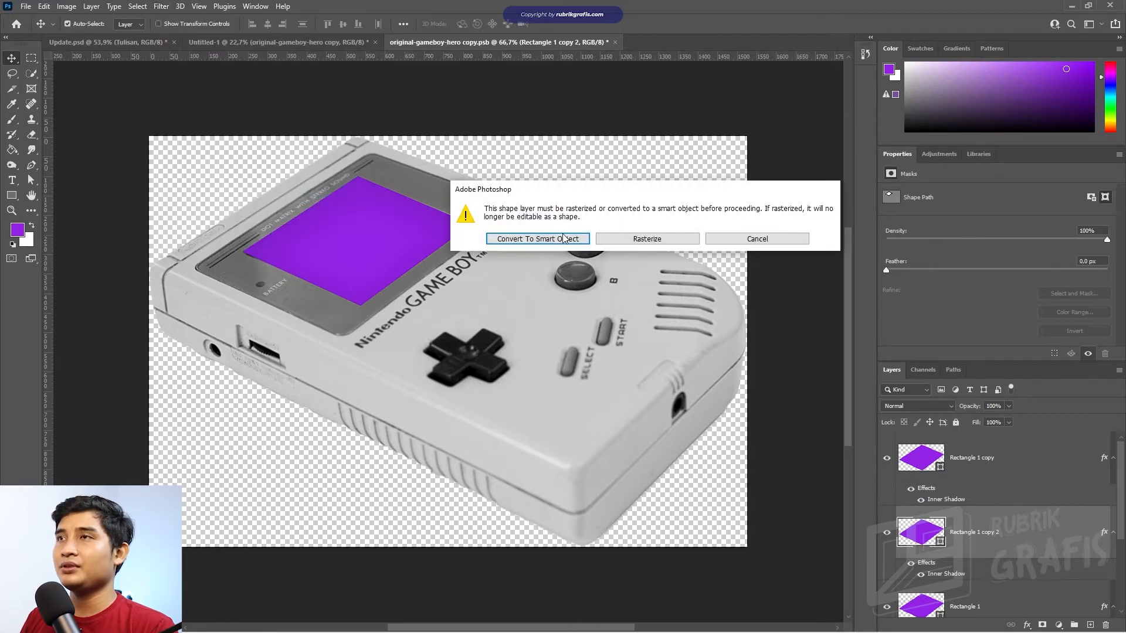
click(549, 241)
click(452, 155)
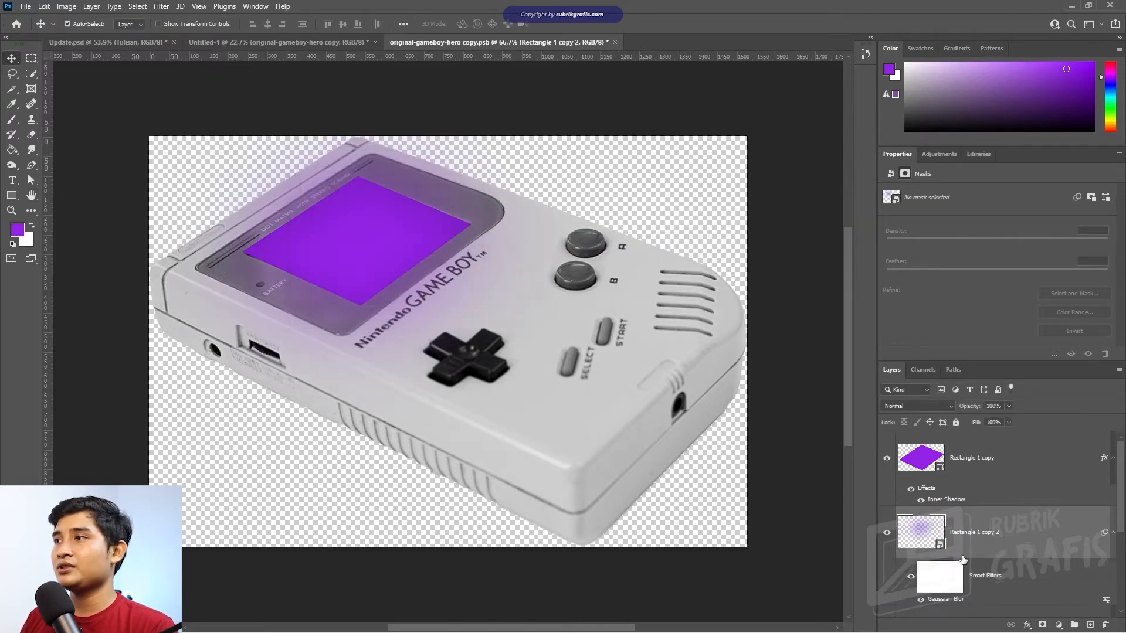
- Move the Rectangle 1 layer above the blurred Rectangle 1 copy 2 layer
scroll(963, 545, down, 3)
click(964, 480)
scroll(965, 485, up, 2)
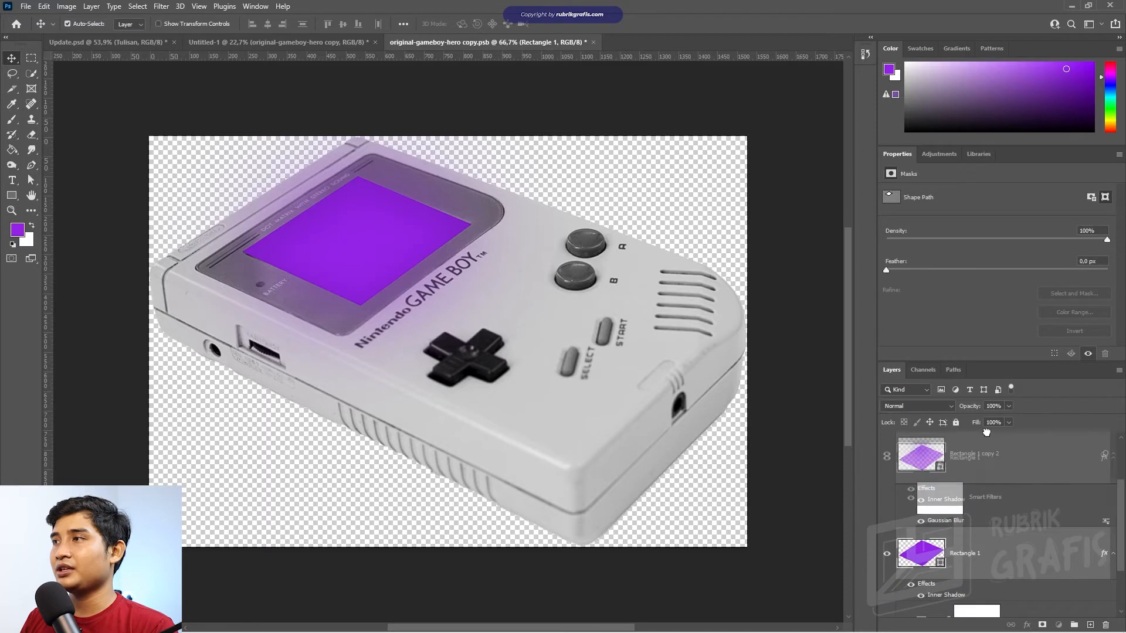
drag(984, 405, 984, 449)
drag(984, 520, 978, 524)
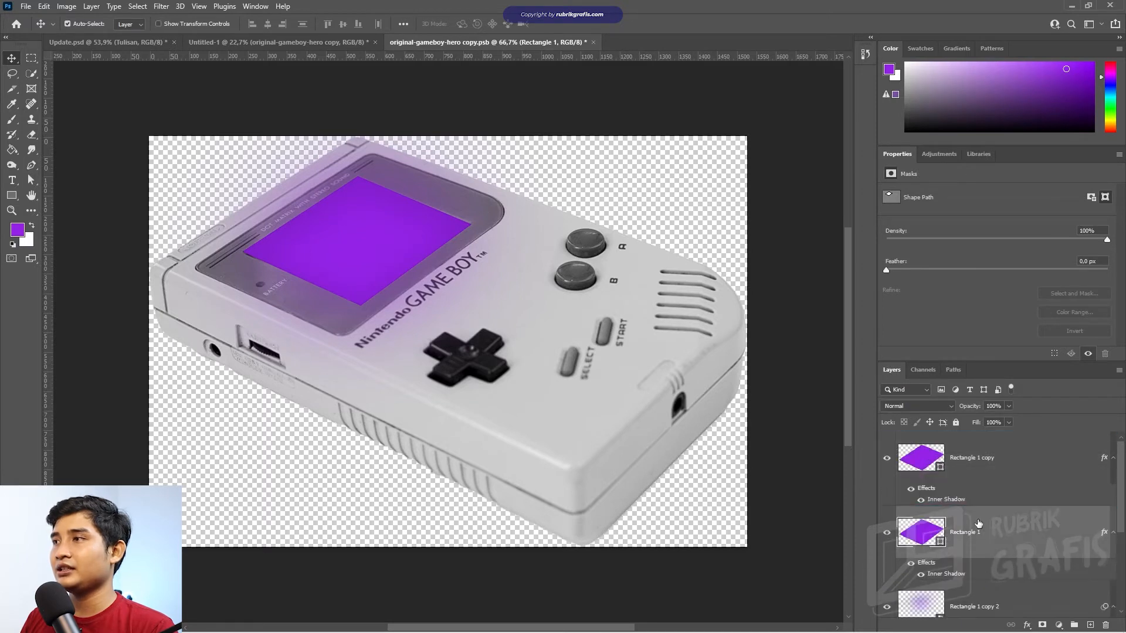
- Convert Rectangle 1 to a smart object and apply a 135.9-pixel Gaussian Blur to it
click(162, 6)
mouse_move(232, 157)
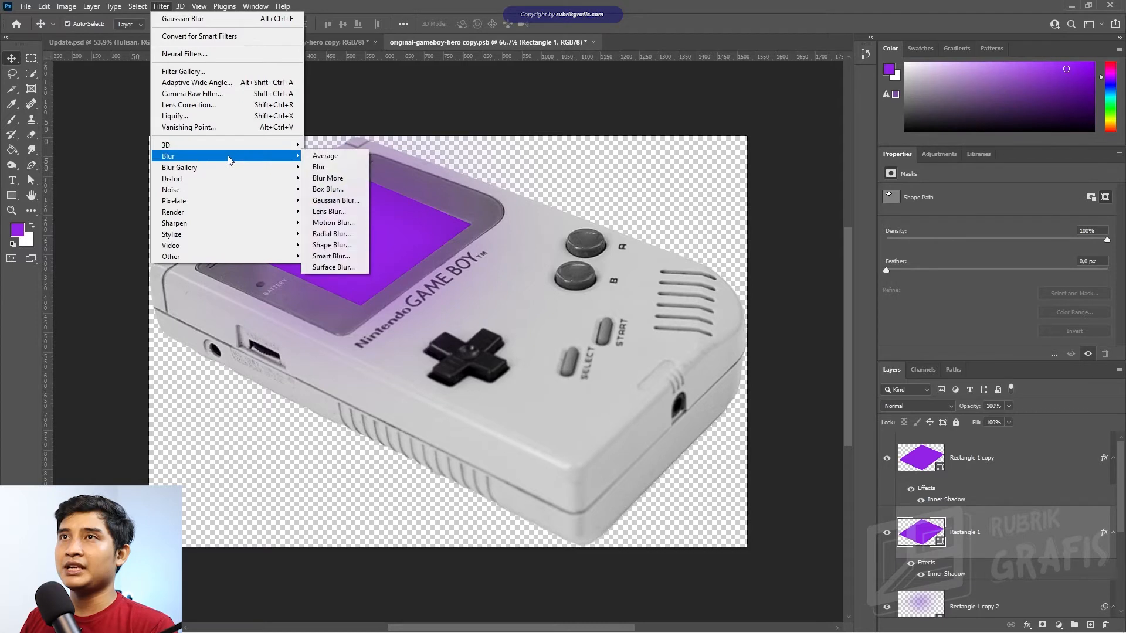
click(331, 201)
click(538, 235)
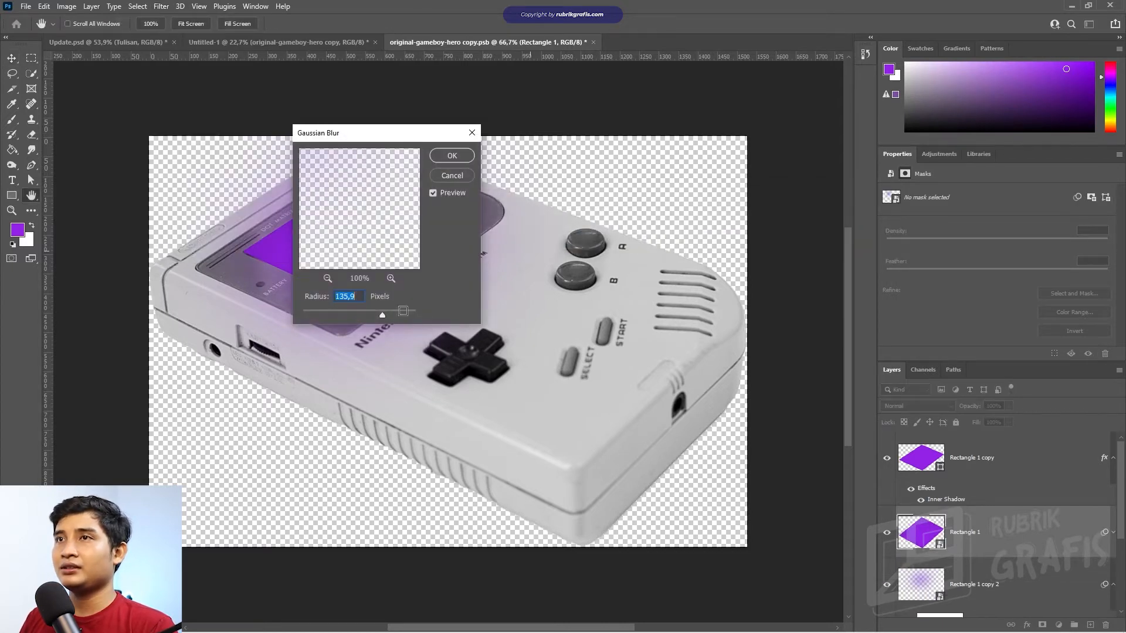
click(454, 157)
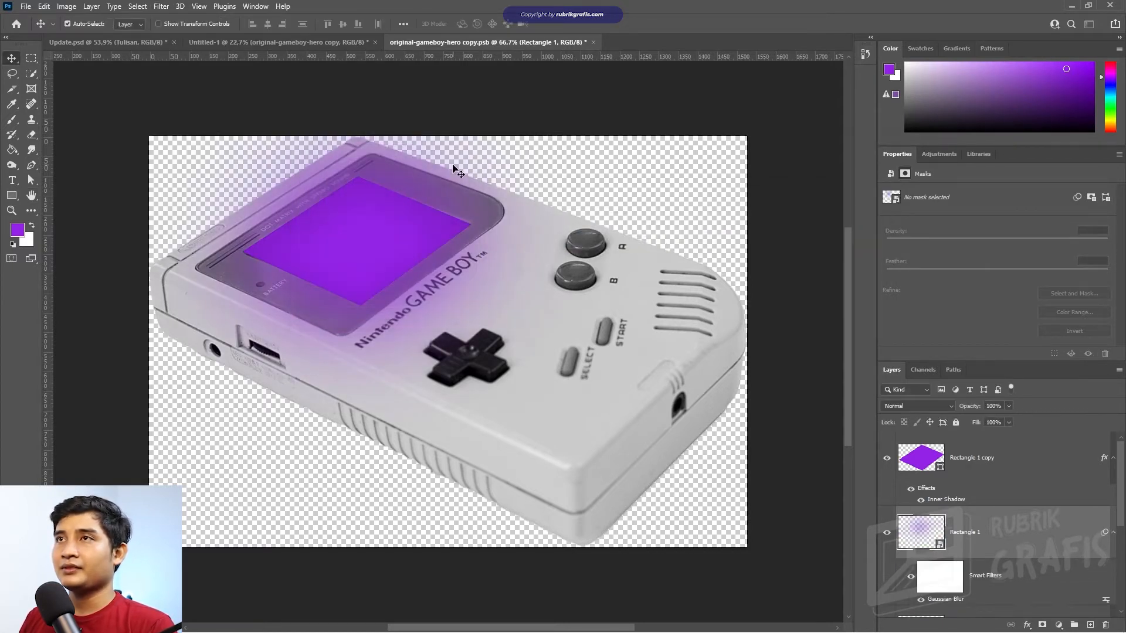
- Save and close original-gameboy-hero copy.psb to return to the Untitled-1 poster
key(ctrl+s)
click(588, 42)
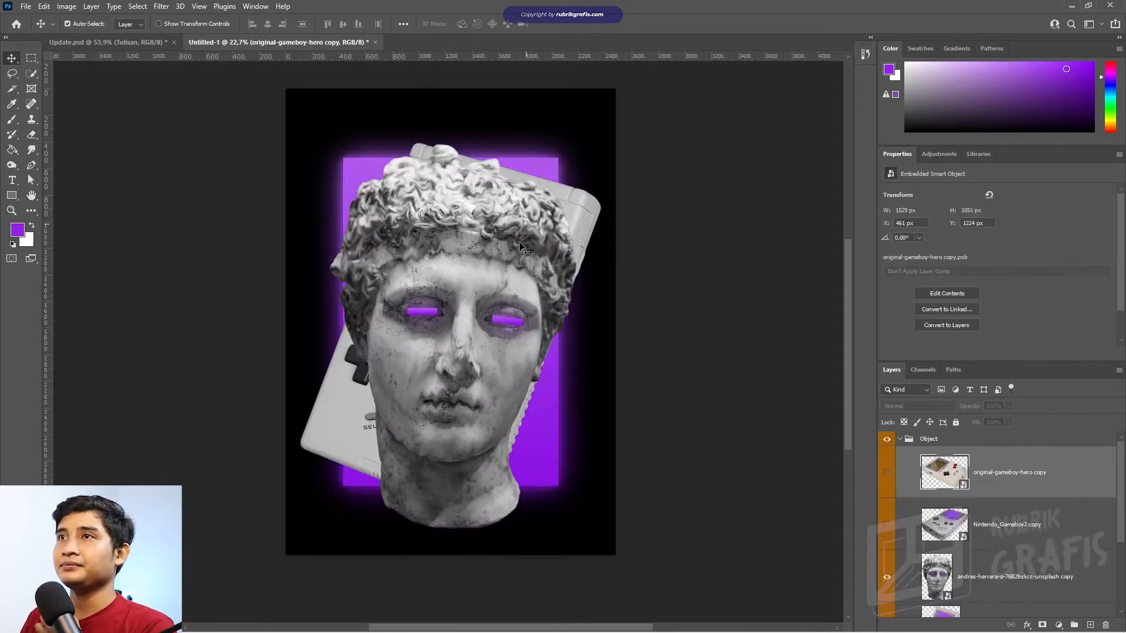
- Preview the original-gameboy-hero copy and Nintendo_Gameboy2 copy layers over the statue head, and hide both again
click(886, 473)
click(886, 525)
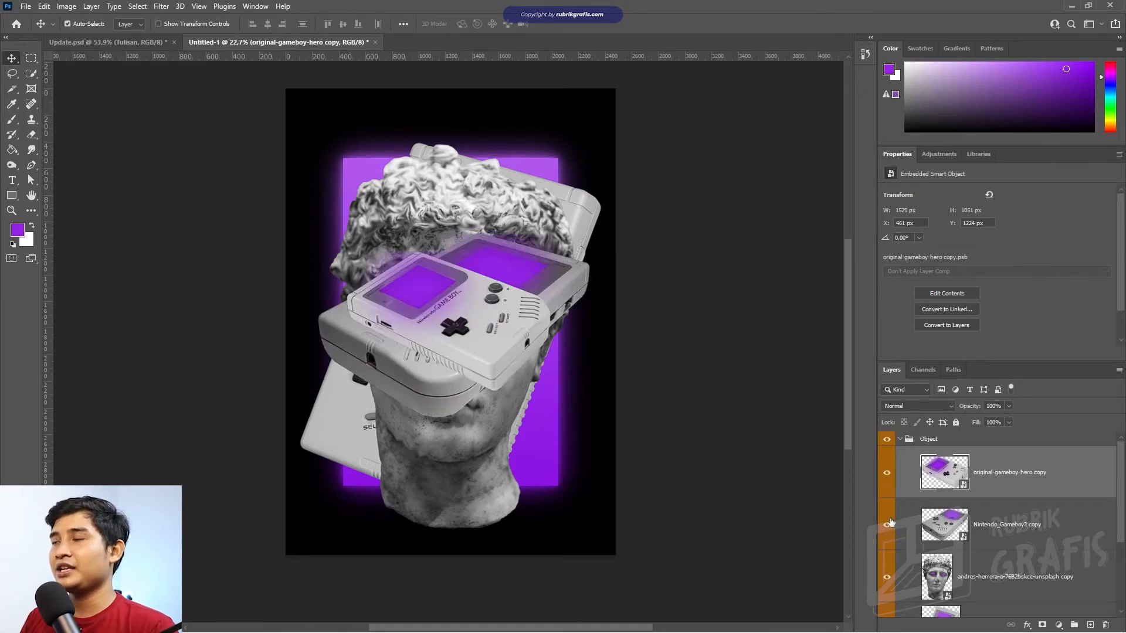
click(887, 524)
click(886, 472)
- Hide the 1200px-Game-Boy-FL copy layer, and scale the statue head layer down to 89.21%
scroll(919, 586, down, 1)
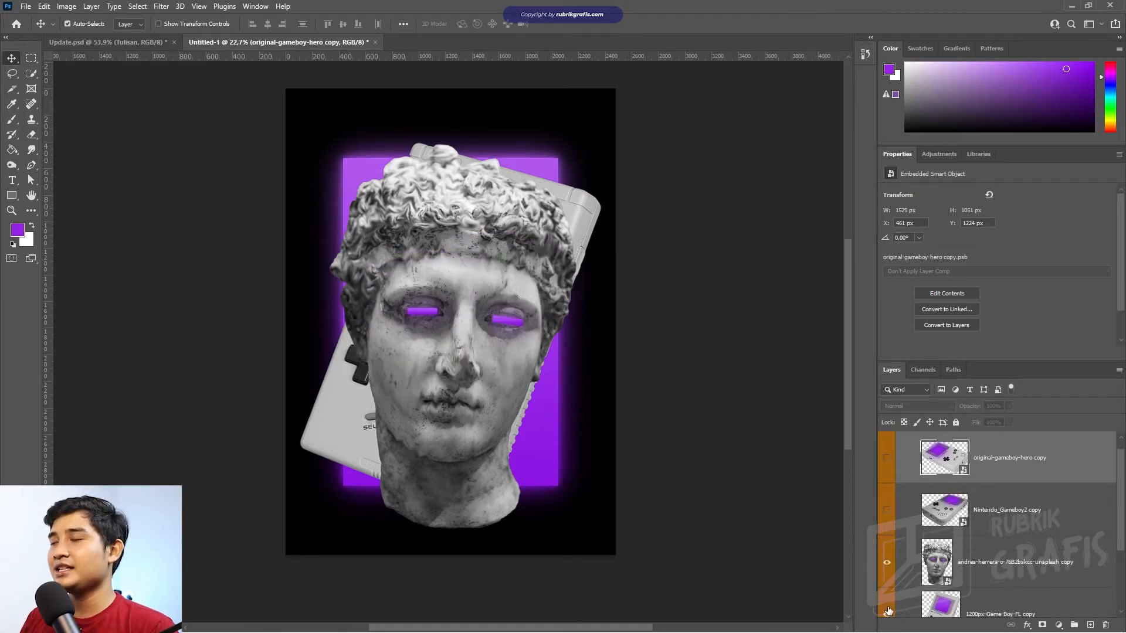
click(887, 611)
click(938, 571)
key(ctrl+t)
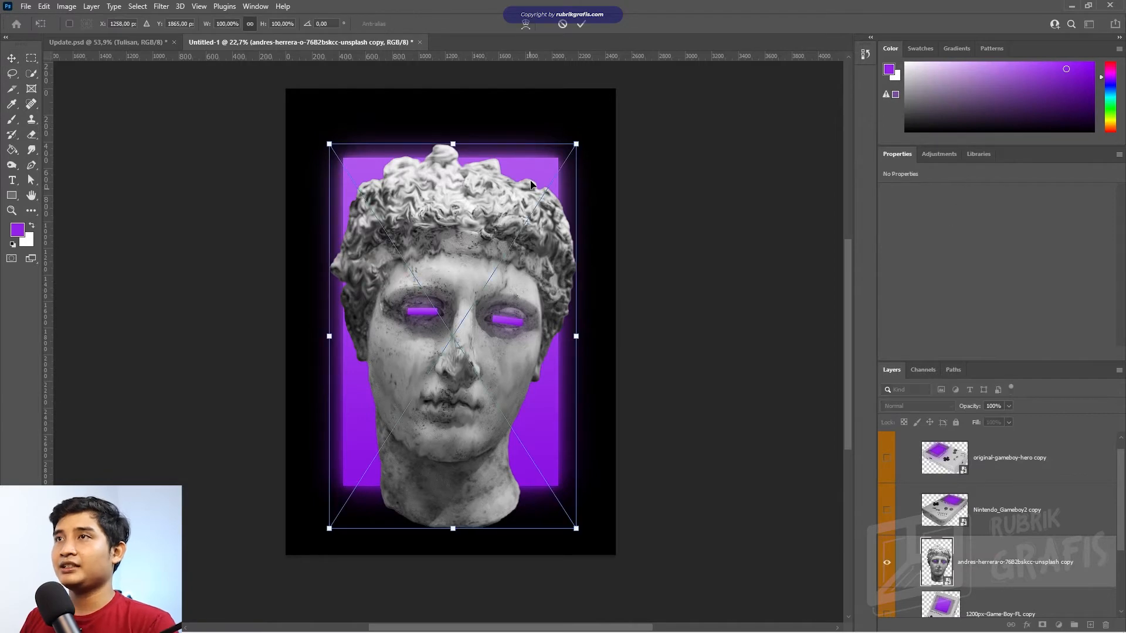
drag(577, 144, 586, 179)
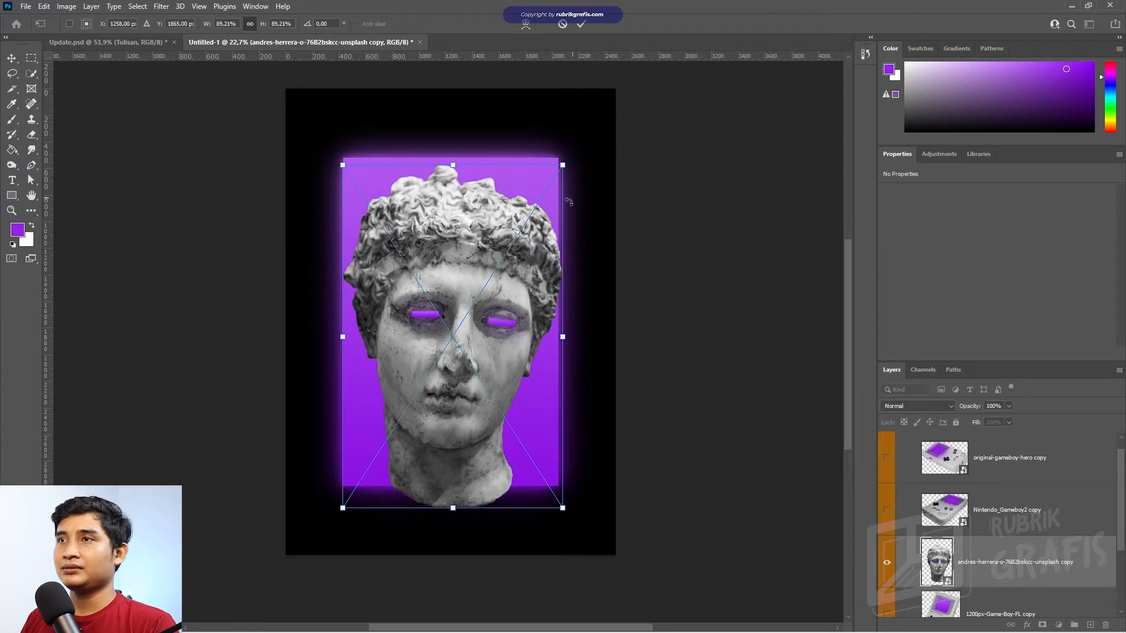
click(581, 24)
- Flip the statue head layer horizontally
key(ctrl+t)
right_click(482, 289)
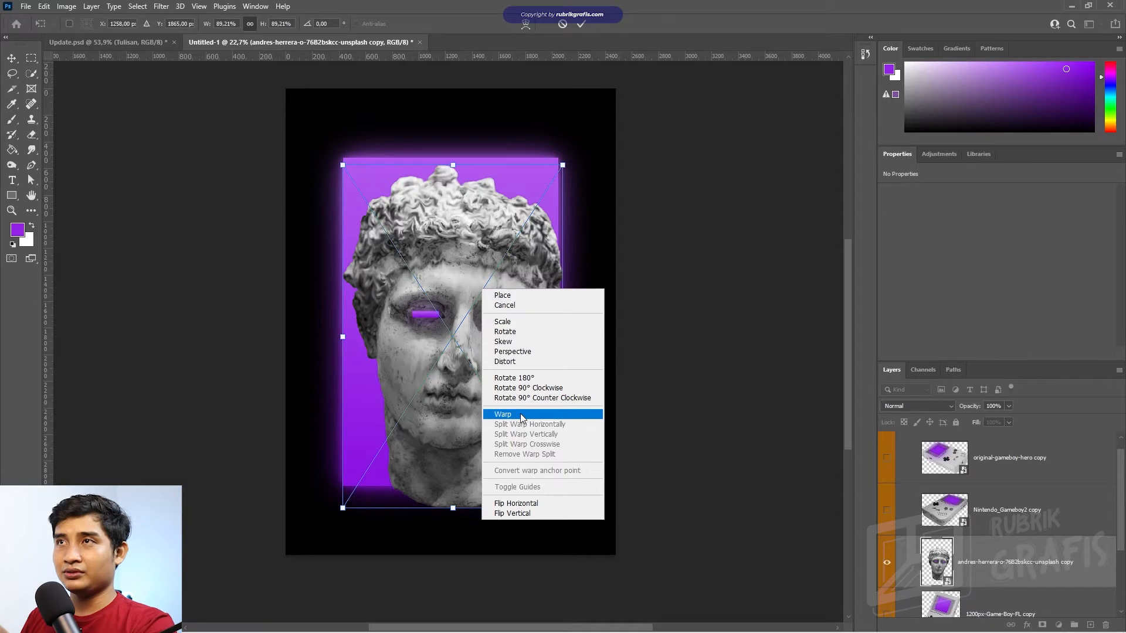
click(531, 503)
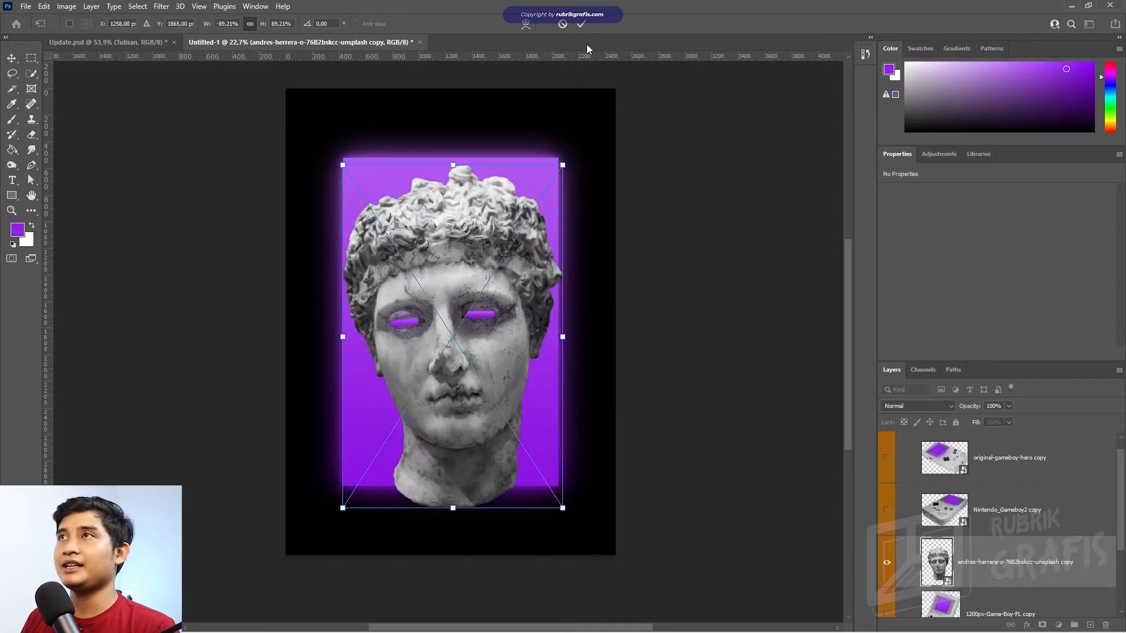
click(580, 24)
- Show both hidden front Game Boy layers, moving original-gameboy-hero copy to the poster's lower right and Nintendo_Gameboy2 copy to its upper left
click(886, 460)
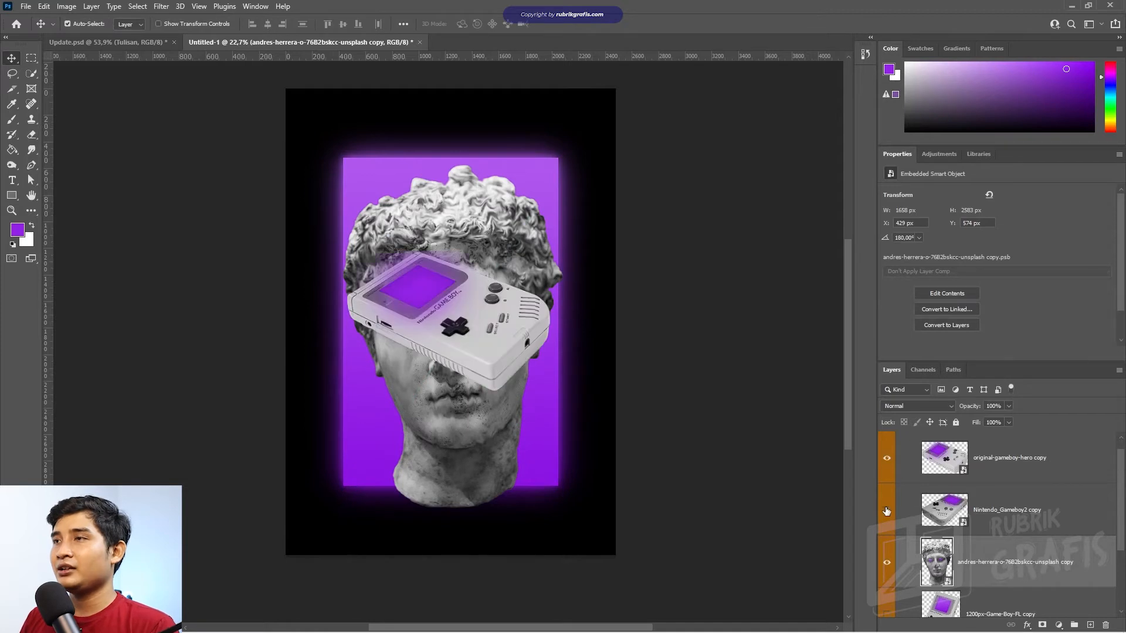
click(891, 516)
drag(496, 345, 566, 421)
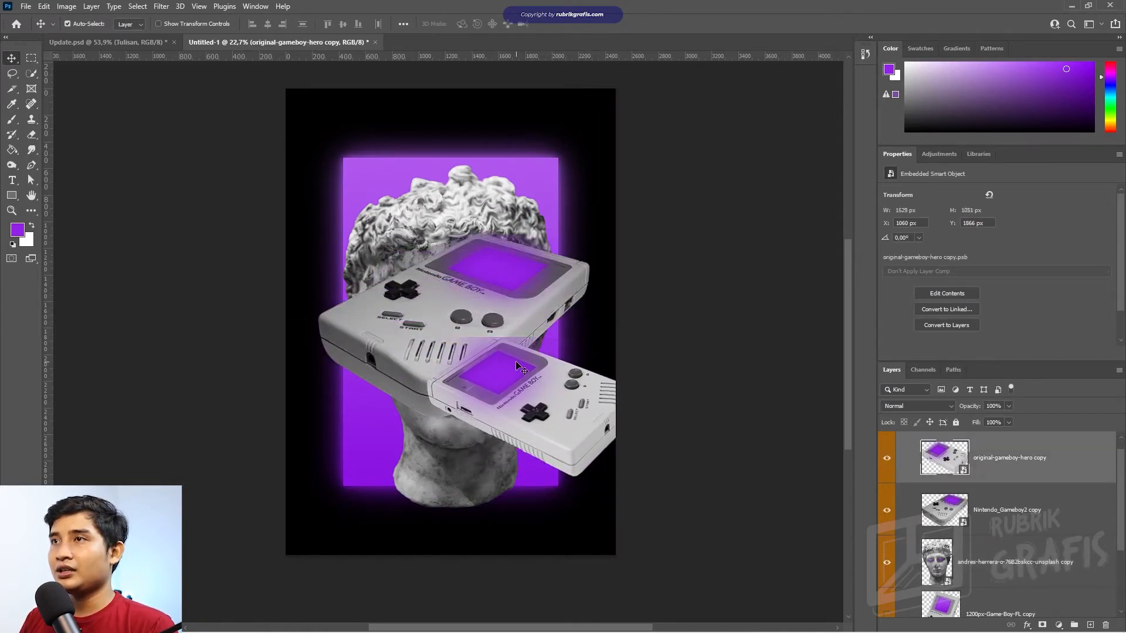
drag(526, 296, 450, 252)
click(523, 384)
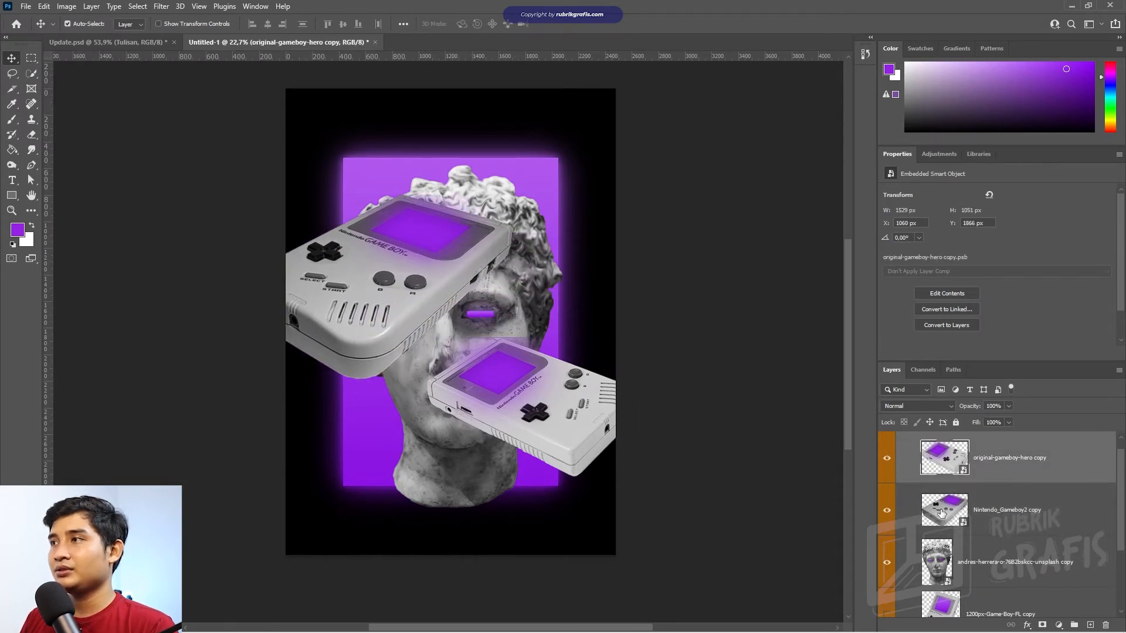
- Move original-gameboy-hero copy to the poster's upper right and Nintendo_Gameboy2 copy to its lower left, checking the arrangement against Update.psd
drag(526, 377, 521, 350)
drag(376, 245, 360, 385)
drag(527, 381, 544, 269)
click(159, 43)
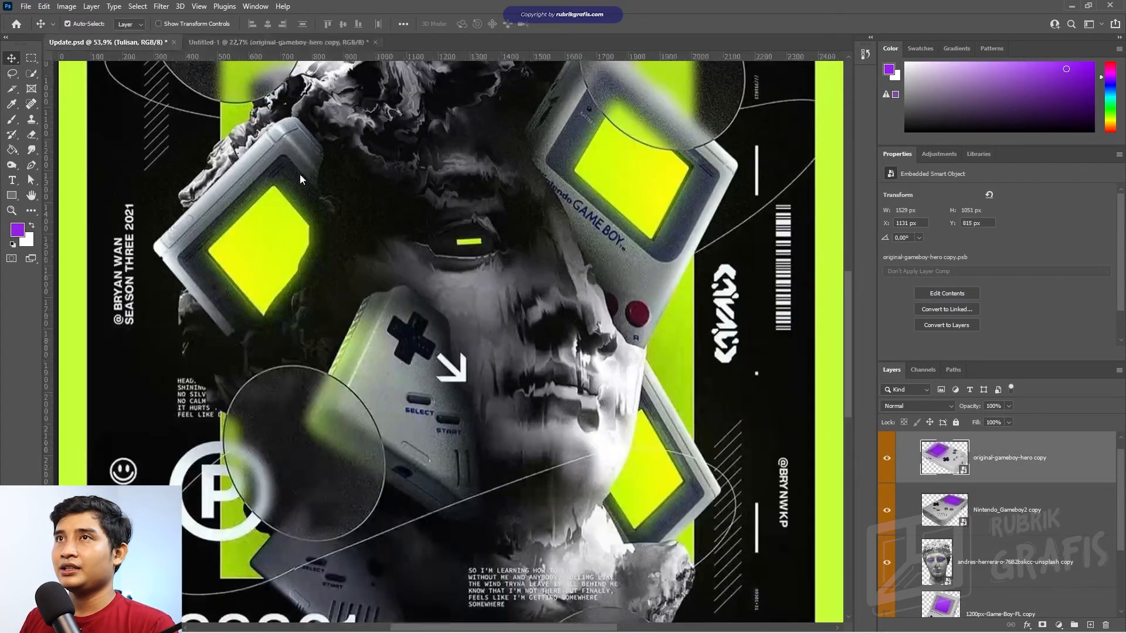
click(276, 42)
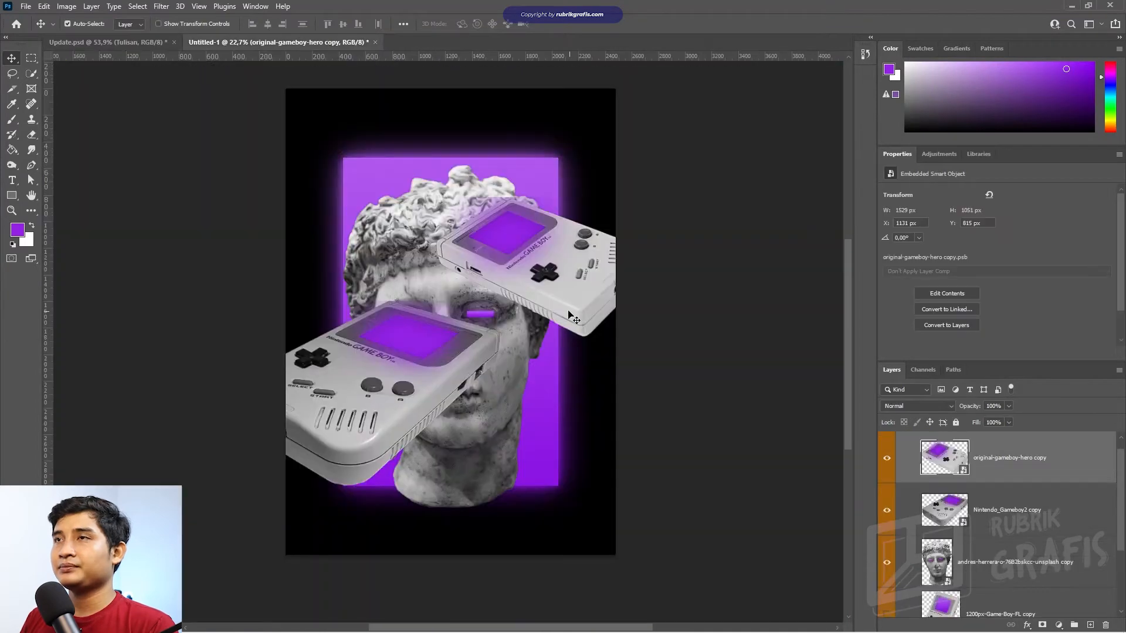
- Scale Nintendo_Gameboy2 copy to 42.01%, rotate it to -10.69°, and place it over the statue's left cheek as seen on the poster
key(ctrl+t)
drag(497, 303, 421, 354)
drag(382, 389, 407, 373)
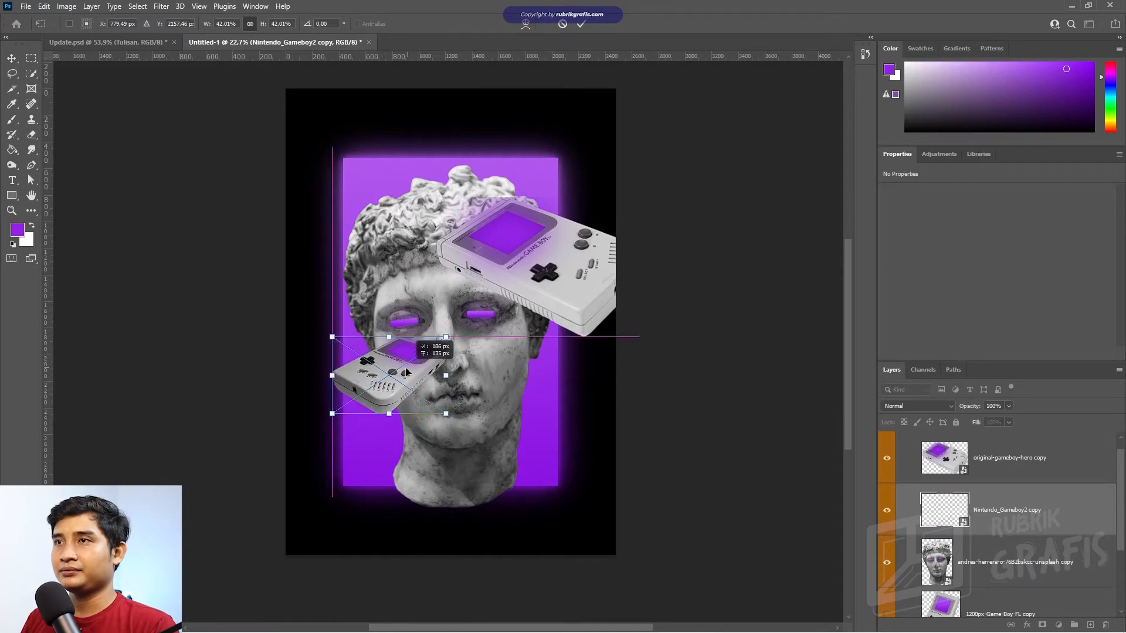
drag(455, 332, 476, 299)
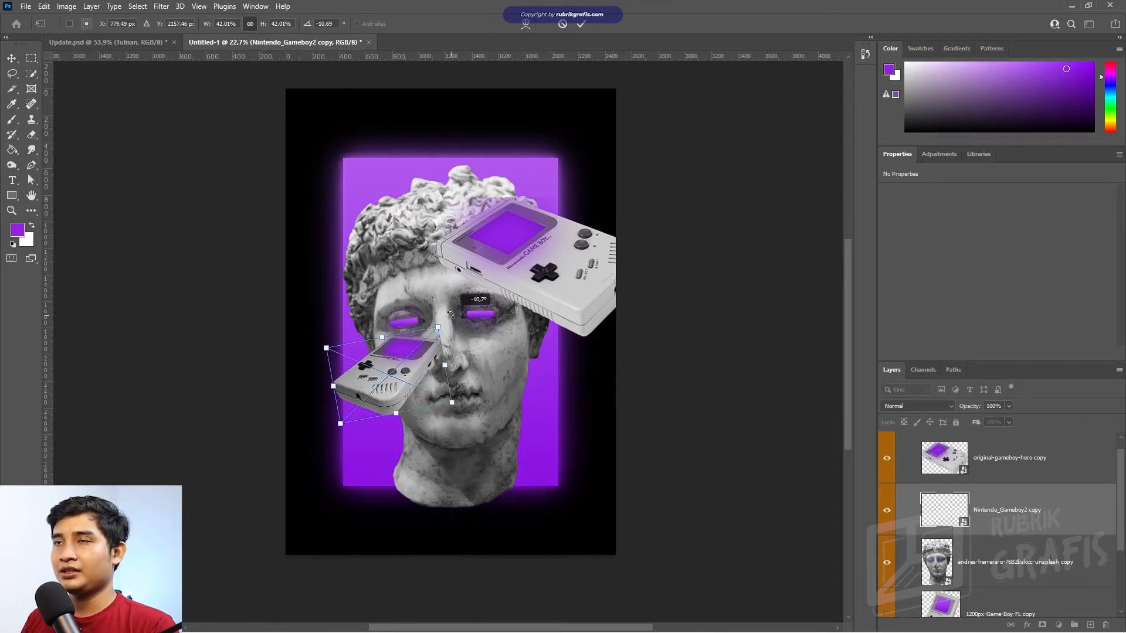
drag(426, 376, 402, 384)
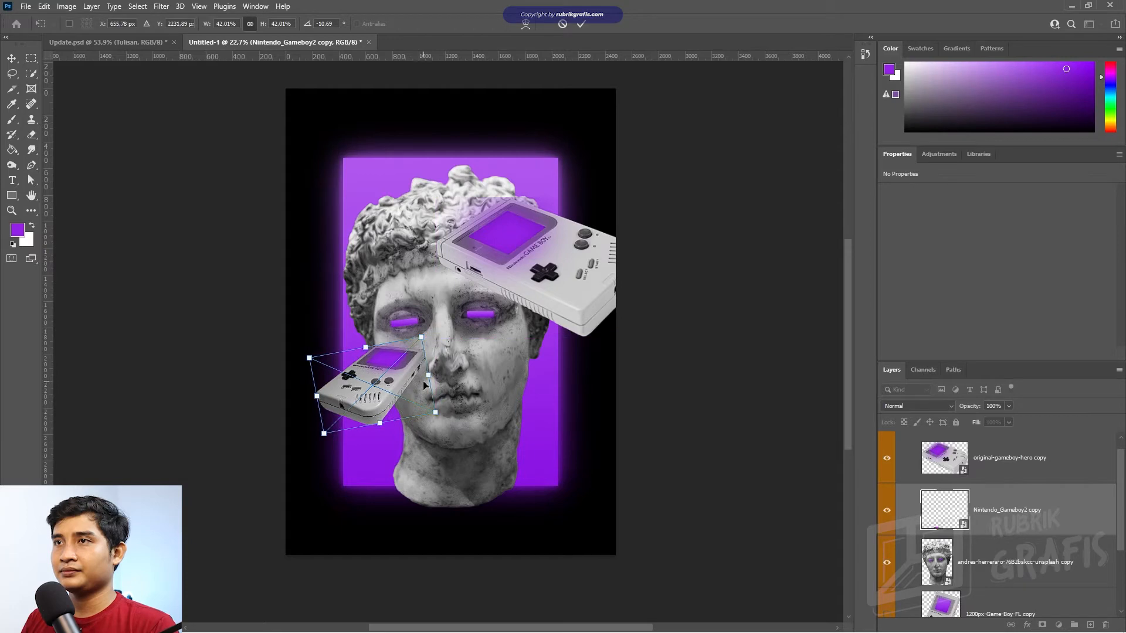
click(581, 25)
- Move original-gameboy-hero copy over the statue's right eye, scale it to 66.32%, and undo the trial rotation before applying the transform
drag(541, 277, 508, 332)
key(ctrl+t)
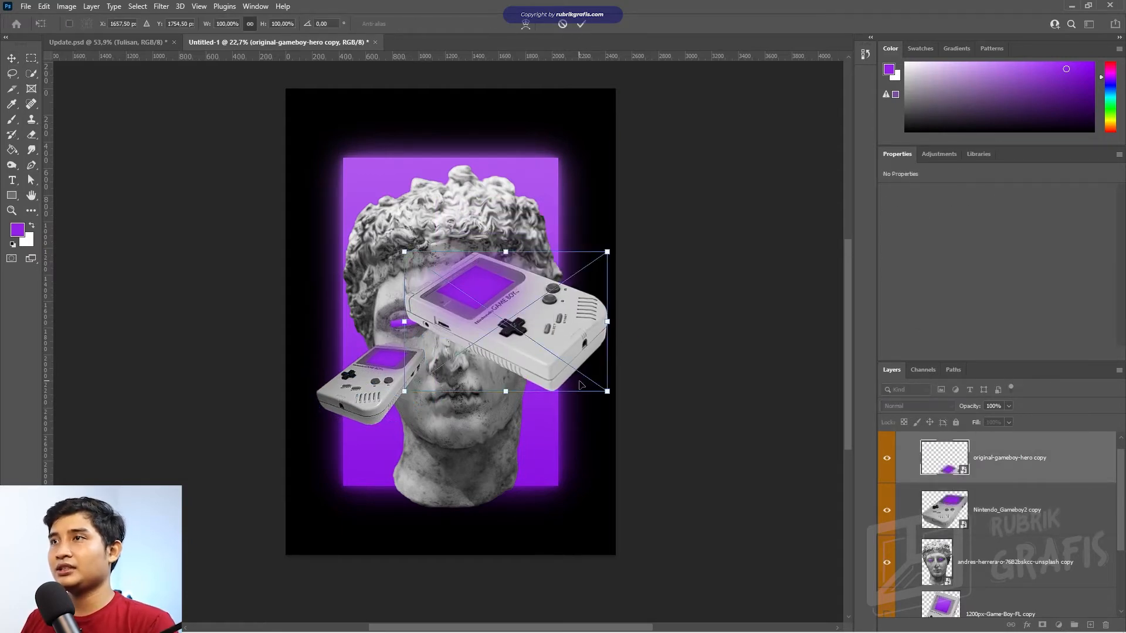
drag(601, 388, 567, 364)
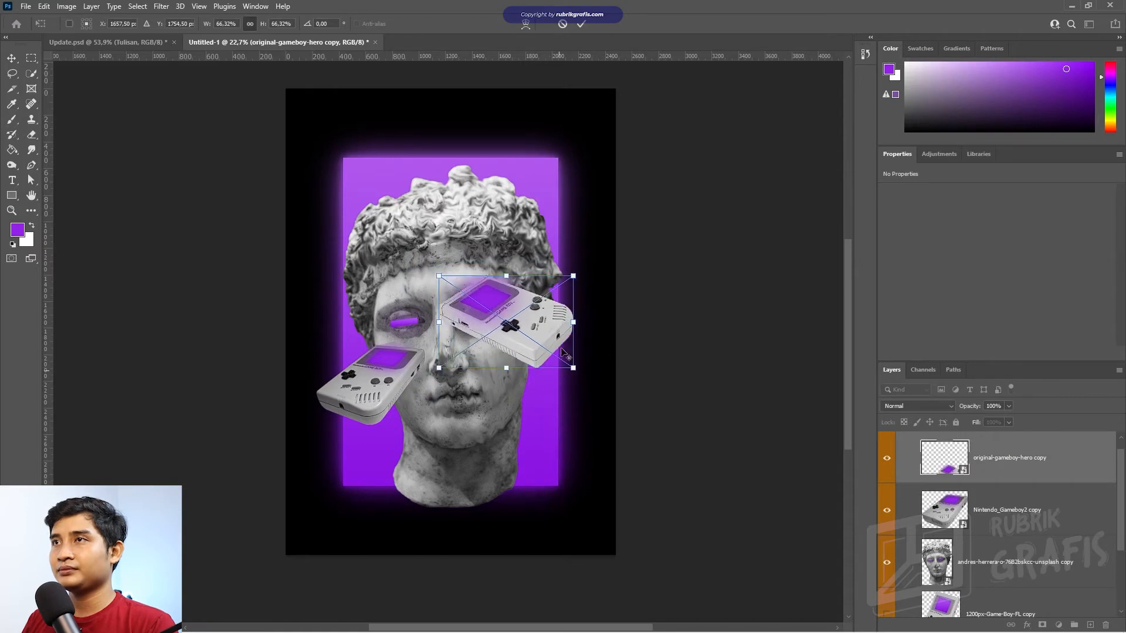
drag(587, 268, 472, 397)
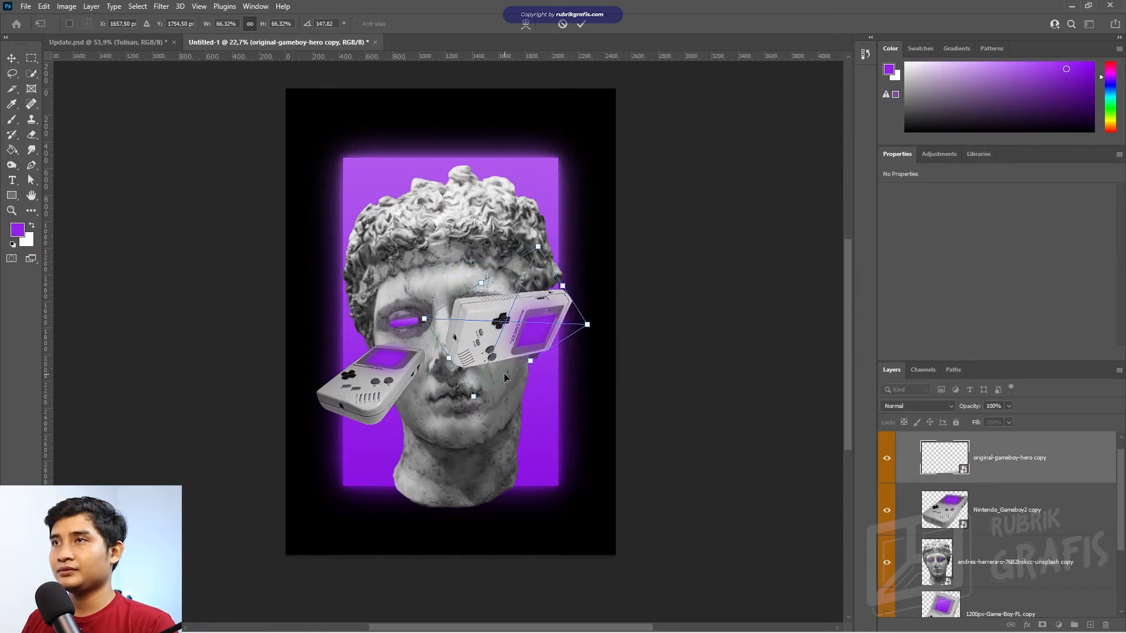
key(ctrl+z)
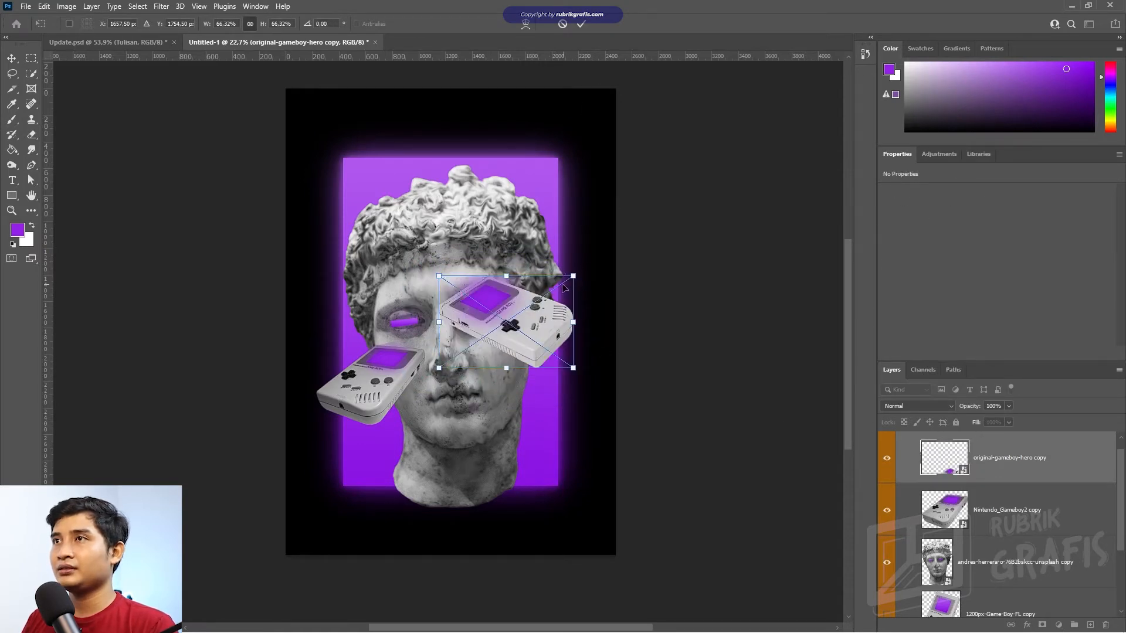
click(581, 24)
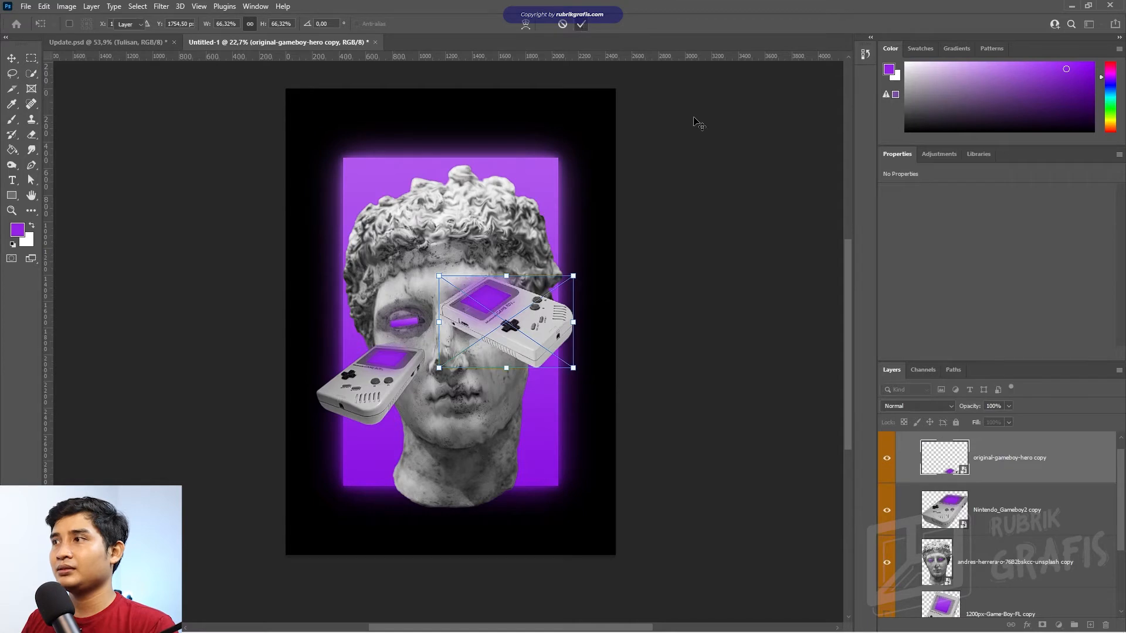
- Show 1200px-Game-Boy-FL copy as the topmost layer, hide original-gameboy-hero copy, and scale the upright Game Boy to 38.15% over the hair's upper right
click(892, 611)
drag(967, 607, 970, 451)
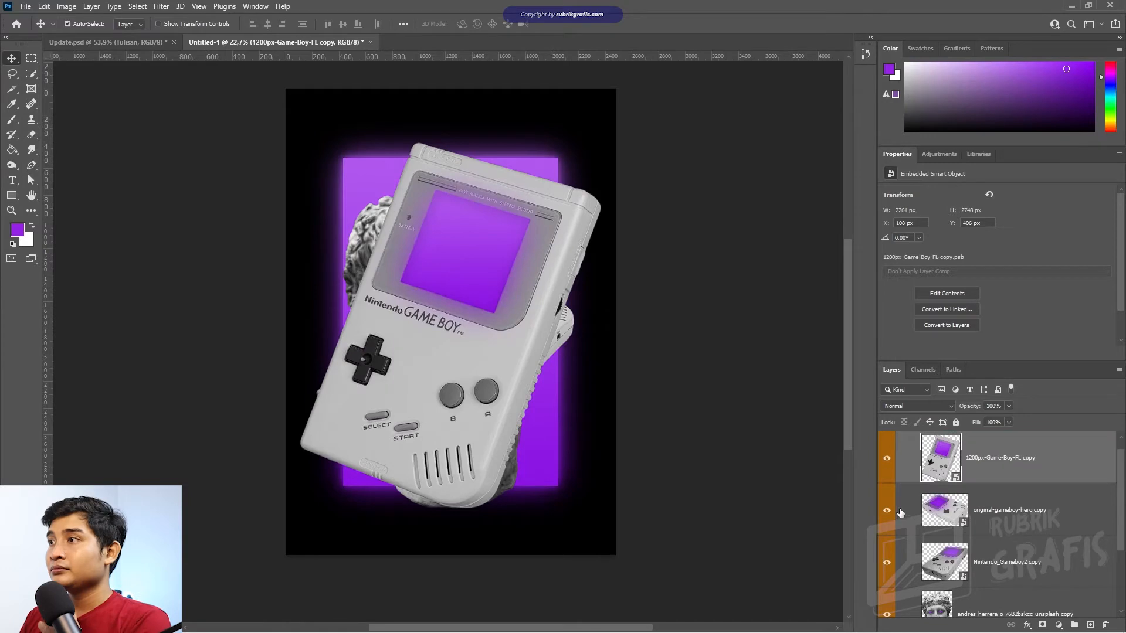
drag(464, 352, 480, 348)
key(ctrl+t)
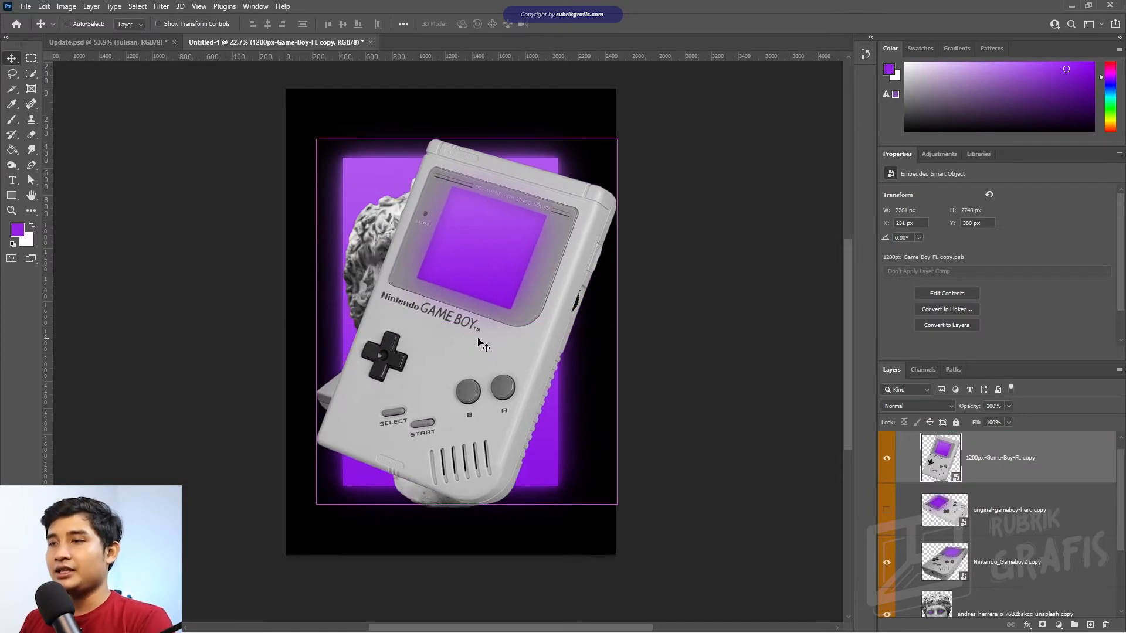
drag(616, 139, 543, 246)
drag(478, 344, 503, 245)
mouse_move(557, 145)
mouse_down()
mouse_move(537, 169)
mouse_move(552, 164)
mouse_up()
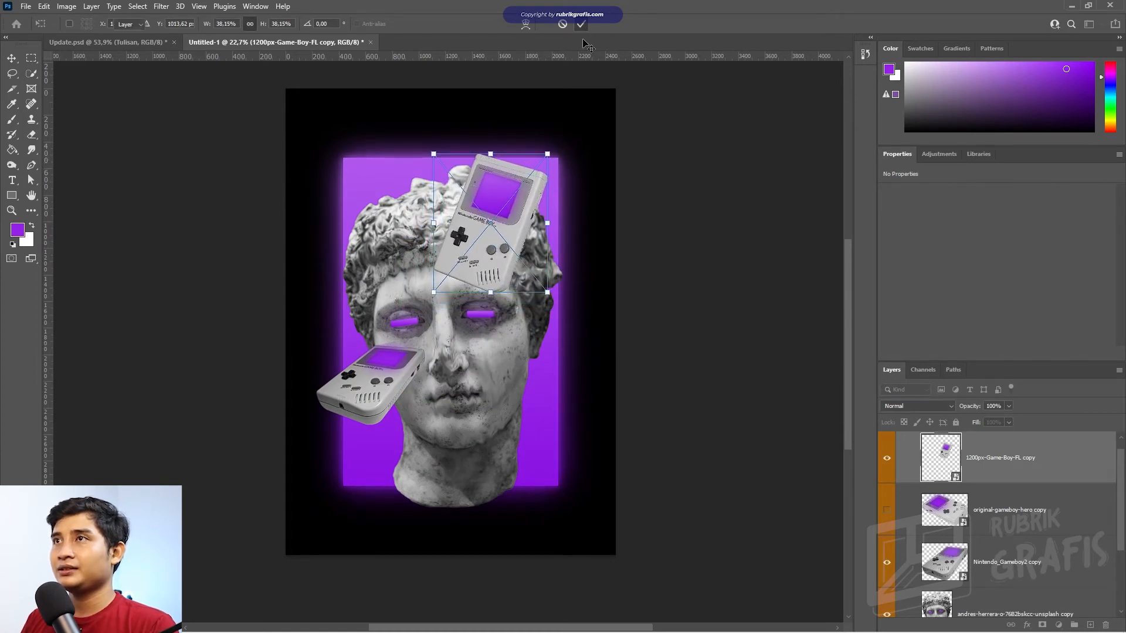
click(580, 24)
- Duplicate the upright Game Boy, scale the duplicate to 27.29%, rotate it to 114.25°, and place it over the statue's right cheek
drag(499, 236, 496, 369)
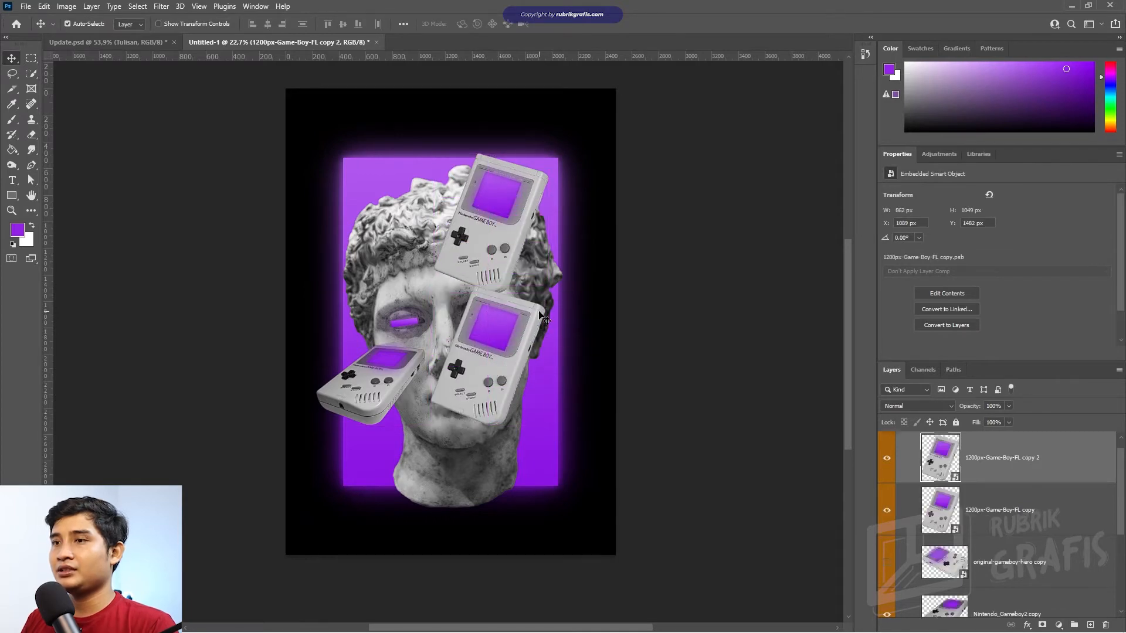
key(ctrl+t)
drag(598, 346, 535, 455)
drag(577, 370, 574, 385)
mouse_move(518, 406)
mouse_down()
mouse_move(516, 384)
mouse_move(525, 392)
mouse_up()
click(581, 24)
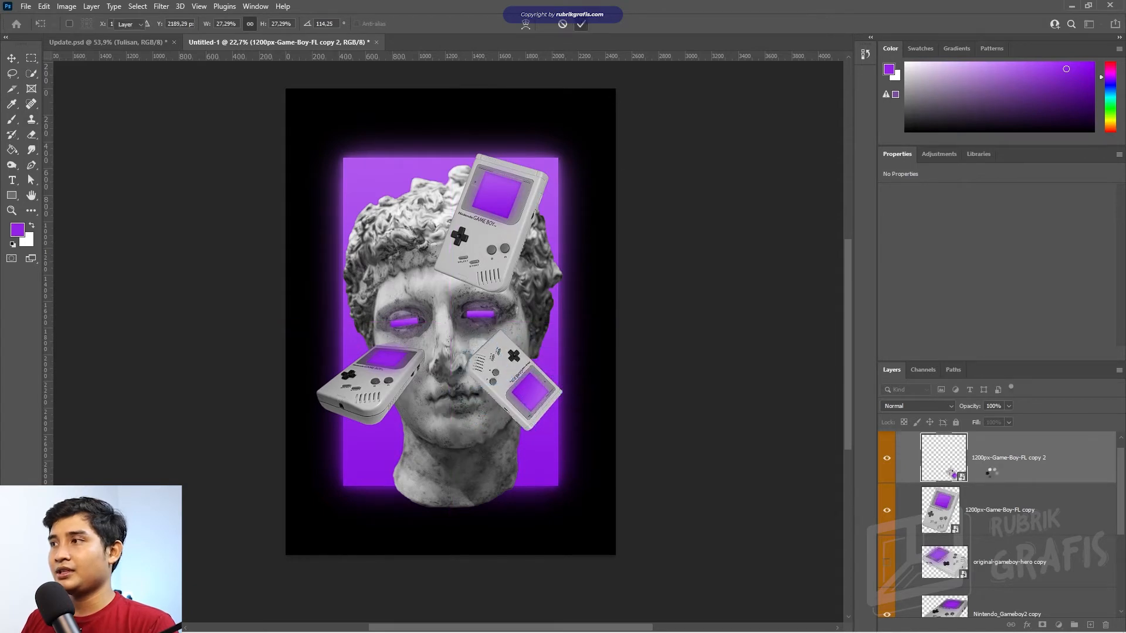
- Show original-gameboy-hero copy, place its layer behind the statue at the lower left beside the neck, and scale it to 75.18%
click(903, 570)
drag(537, 334, 469, 451)
drag(981, 564, 957, 608)
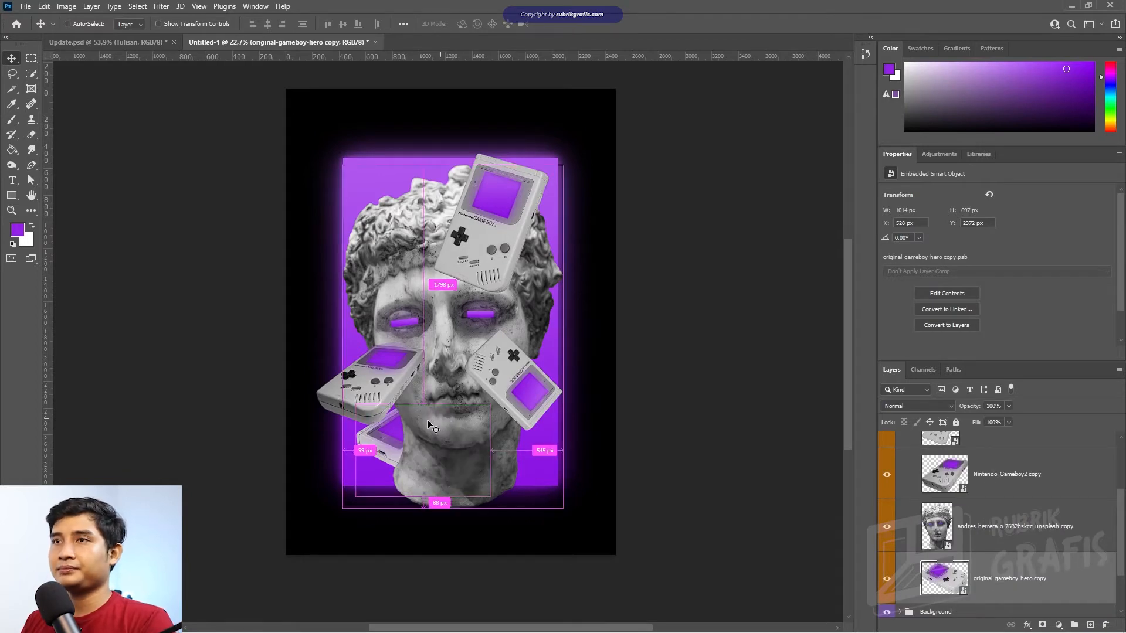
key(ctrl+t)
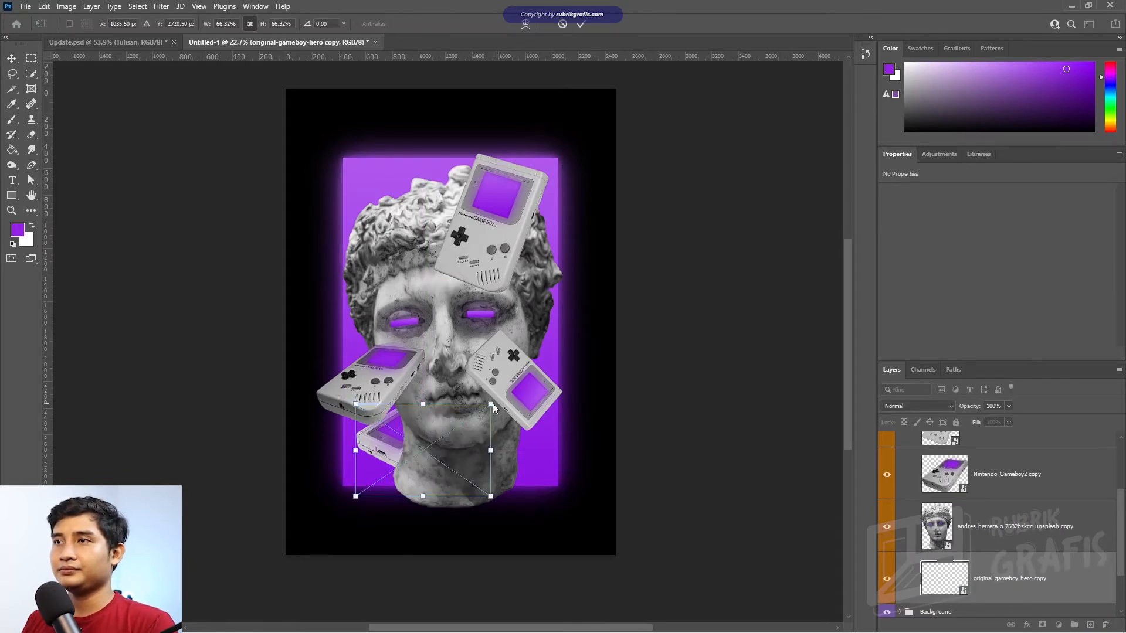
mouse_move(490, 404)
mouse_down()
mouse_move(530, 370)
mouse_move(499, 398)
mouse_up()
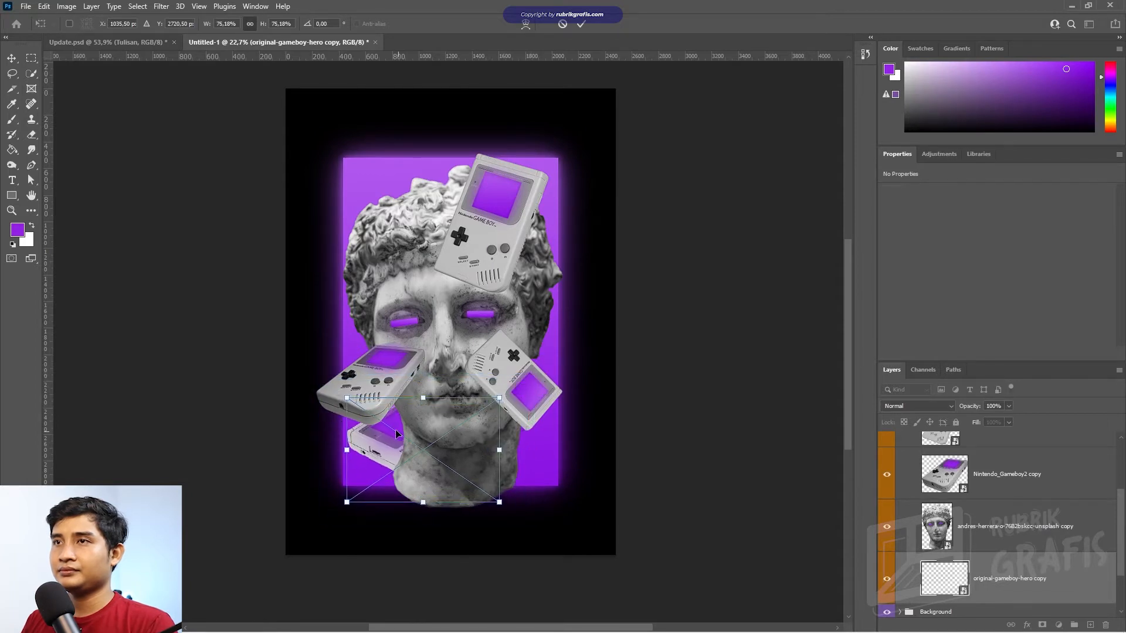
click(580, 25)
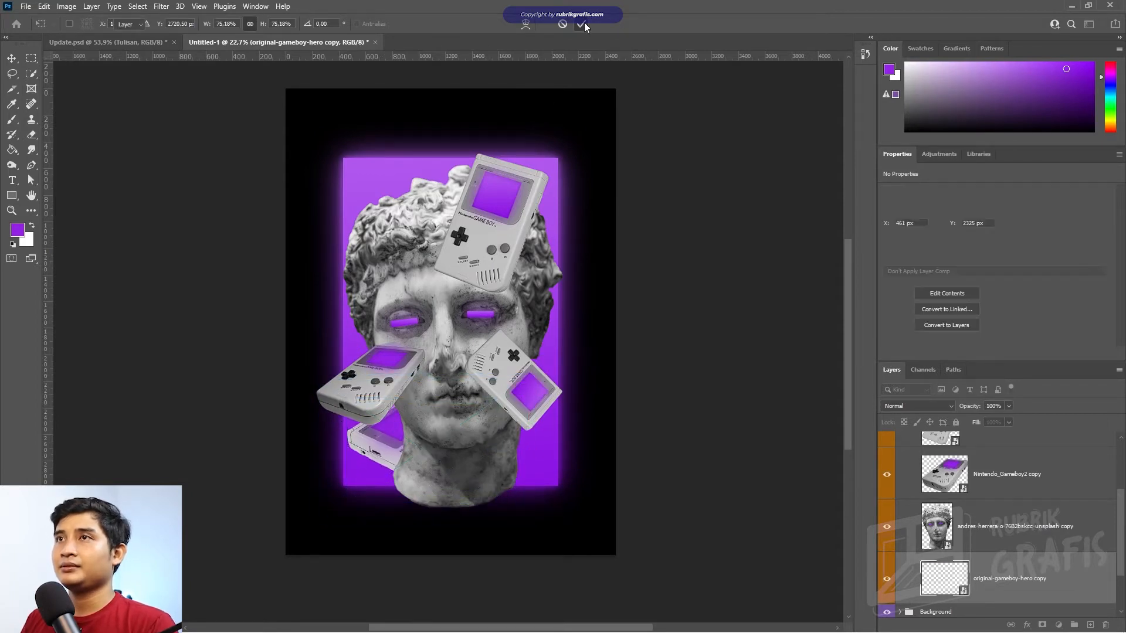
- Duplicate the rear Game Boy to the poster's upper left, rotate the duplicate to 175.07°, and bring its layer in front of the statue head
drag(383, 441, 373, 204)
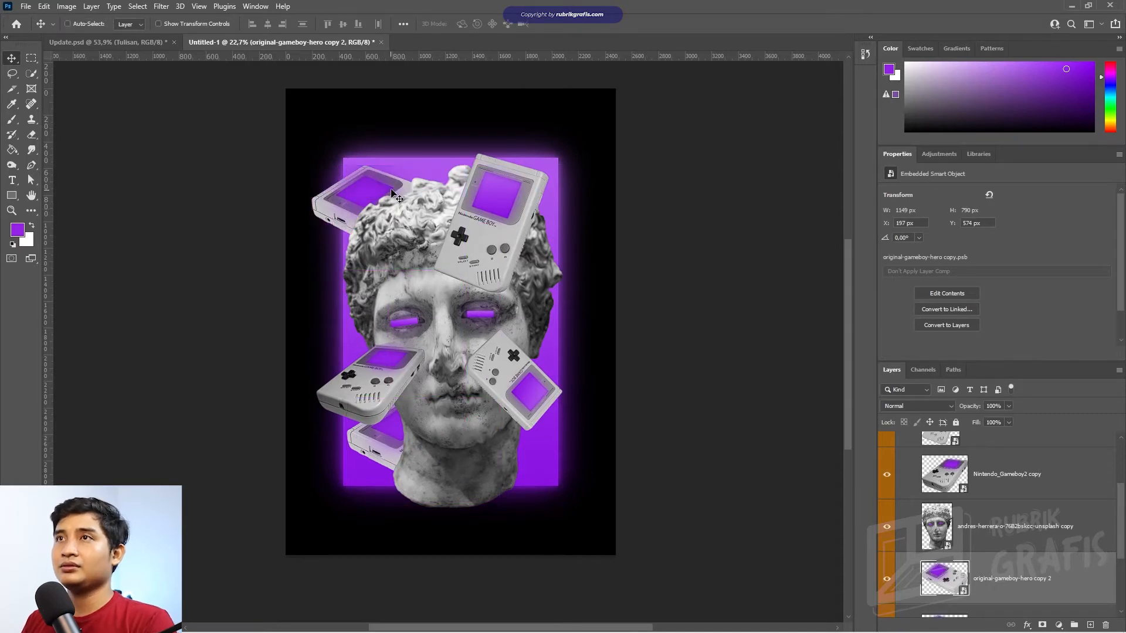
key(ctrl+t)
drag(480, 159, 303, 273)
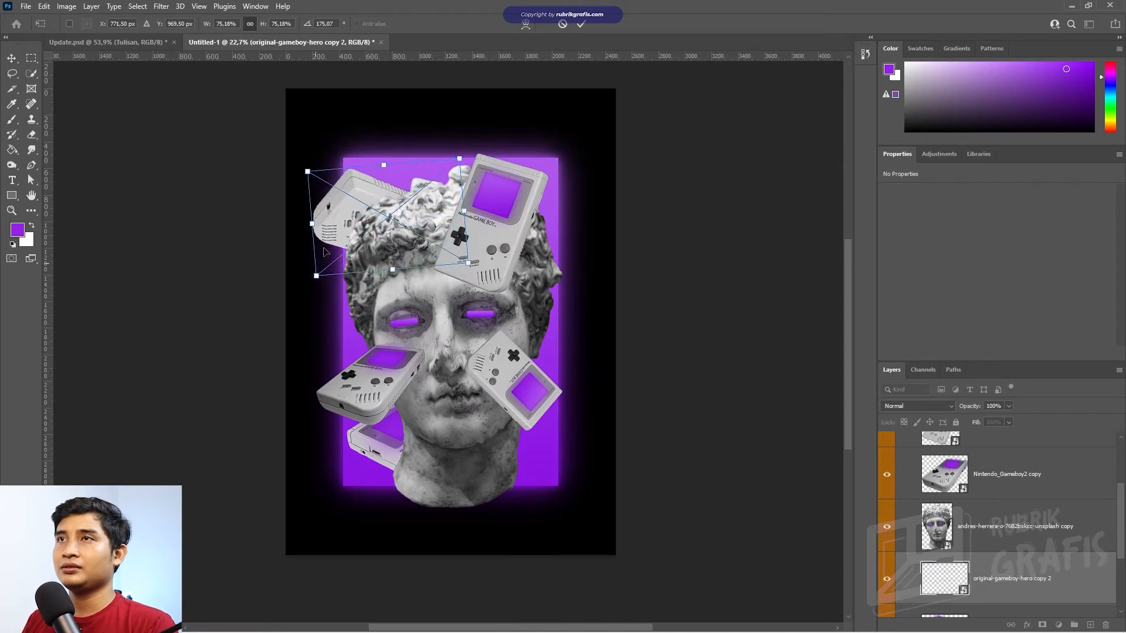
drag(357, 203, 352, 206)
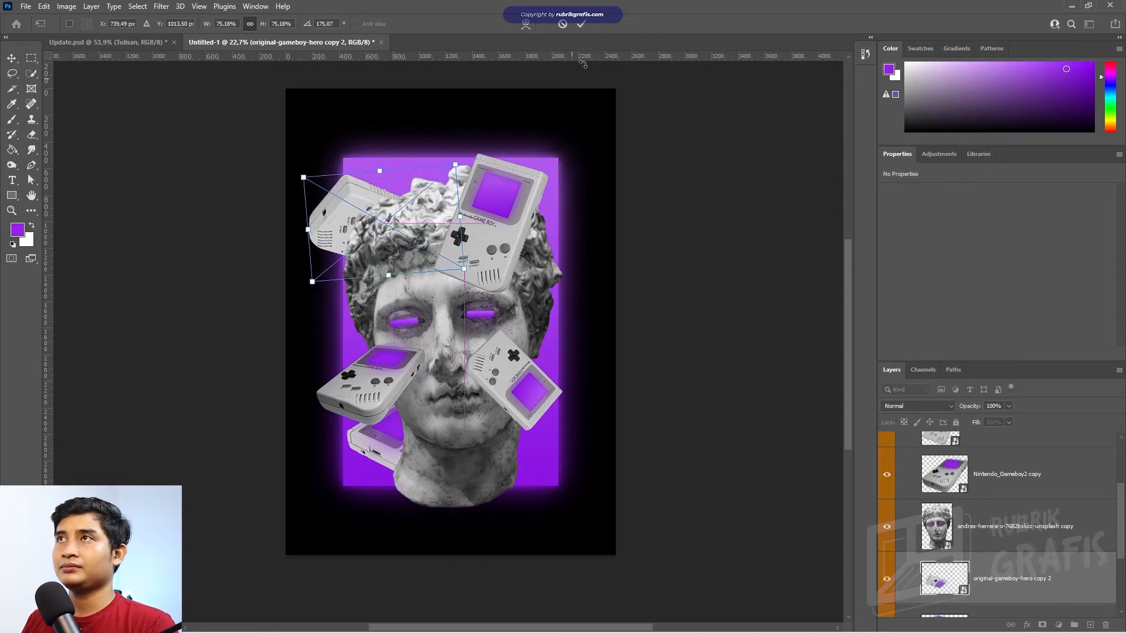
click(581, 25)
drag(984, 566, 993, 500)
drag(386, 231, 394, 237)
click(673, 236)
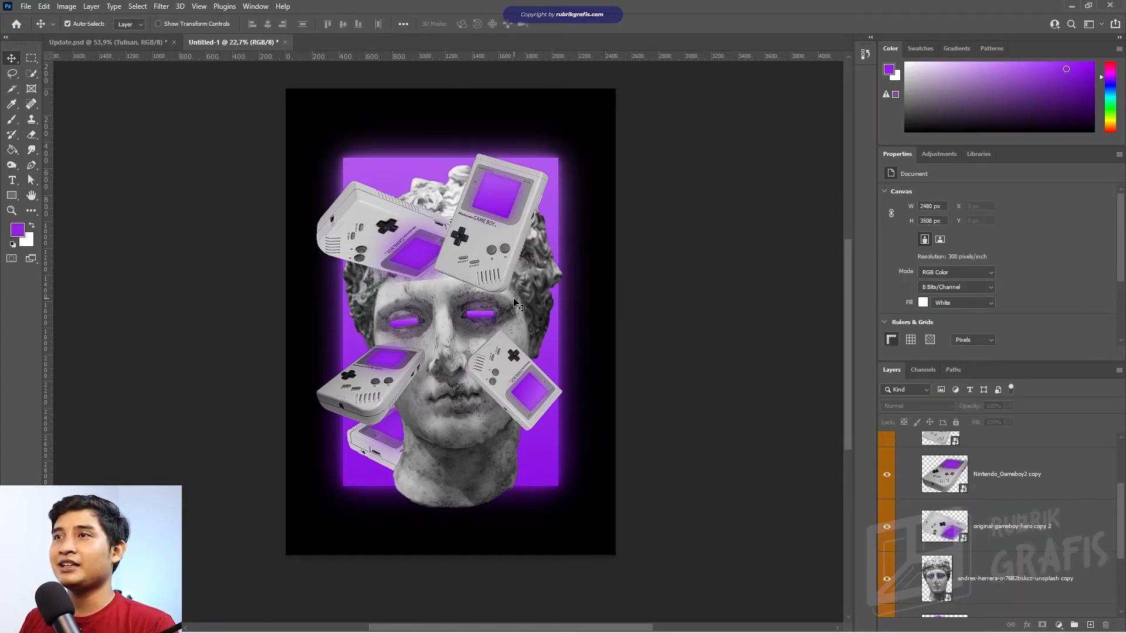
- Add a layer mask to 1200px-Game-Boy-FL copy 2, the small Game Boy on the statue's right cheek
key(z)
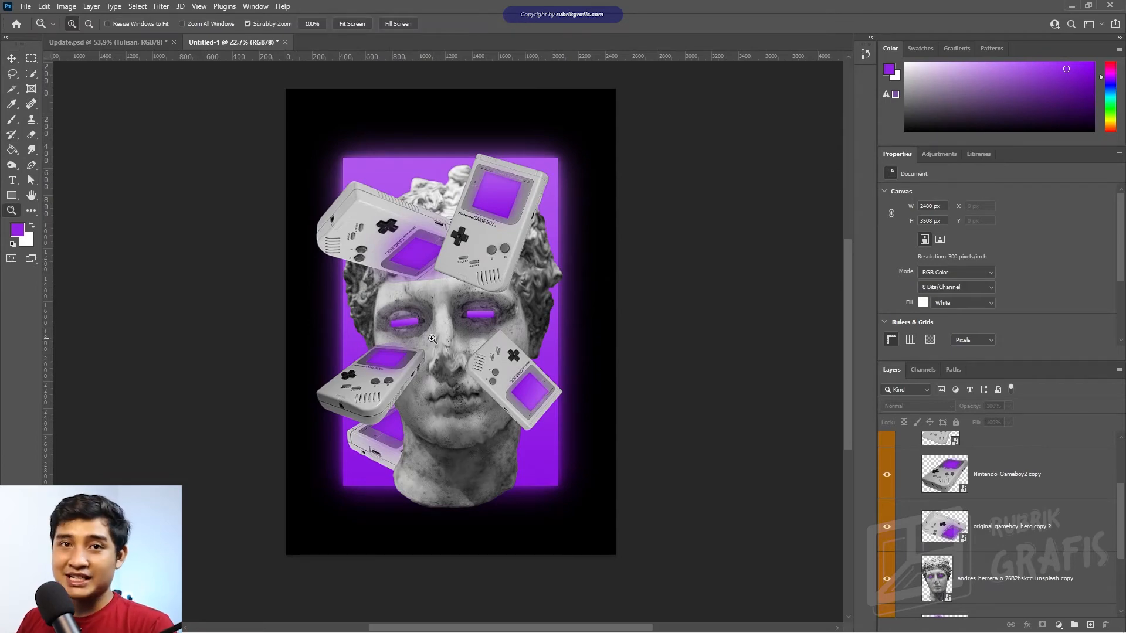
drag(469, 335, 508, 364)
key(v)
click(515, 381)
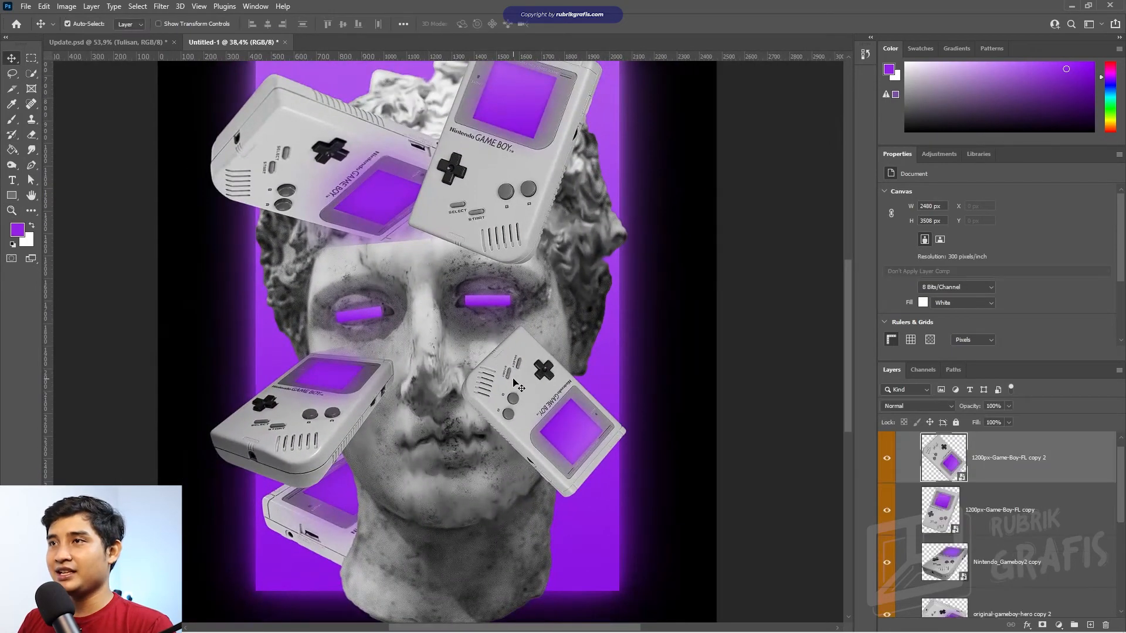
click(1043, 625)
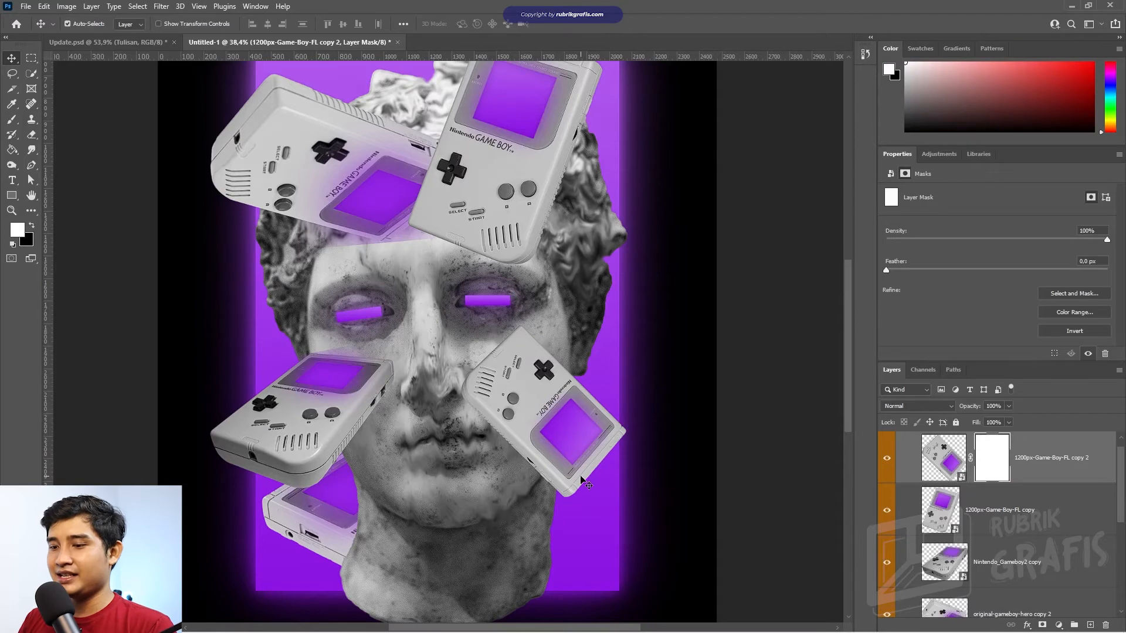
- Set the brush opacity to 100% and paint black on the mask over the button end of the small Game Boy
key(b)
drag(502, 348, 500, 349)
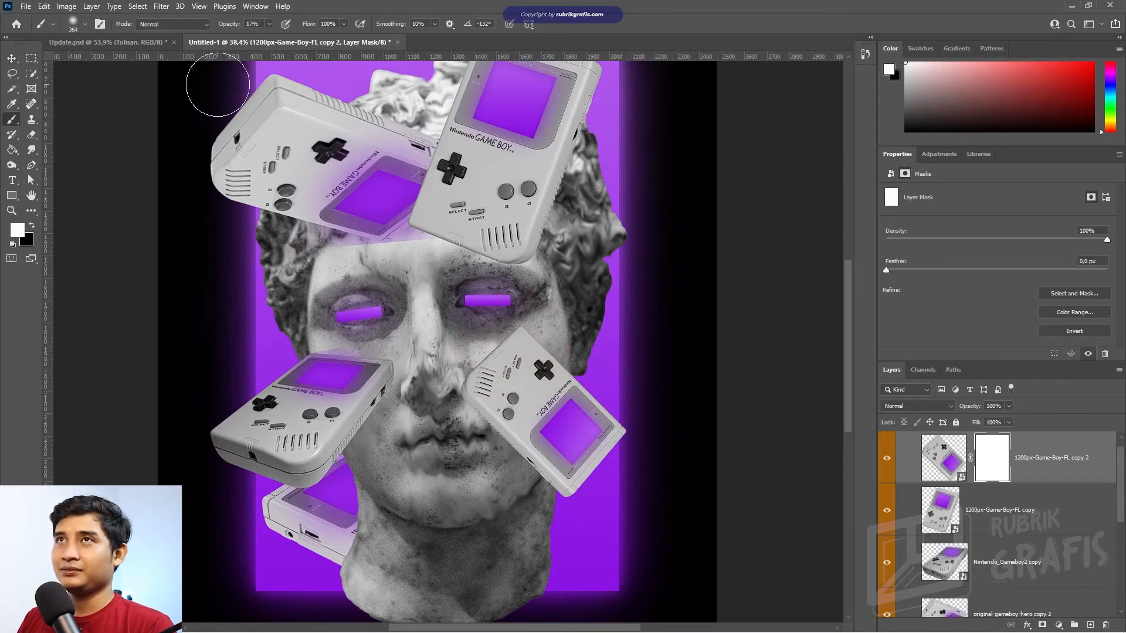
drag(228, 24, 284, 35)
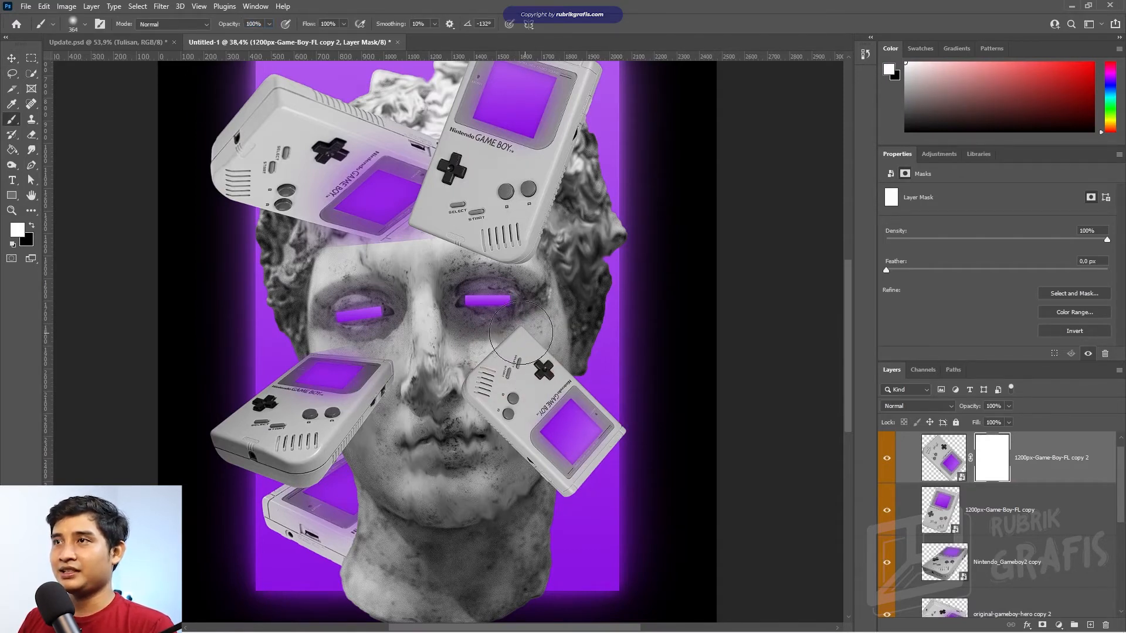
key(x)
click(494, 360)
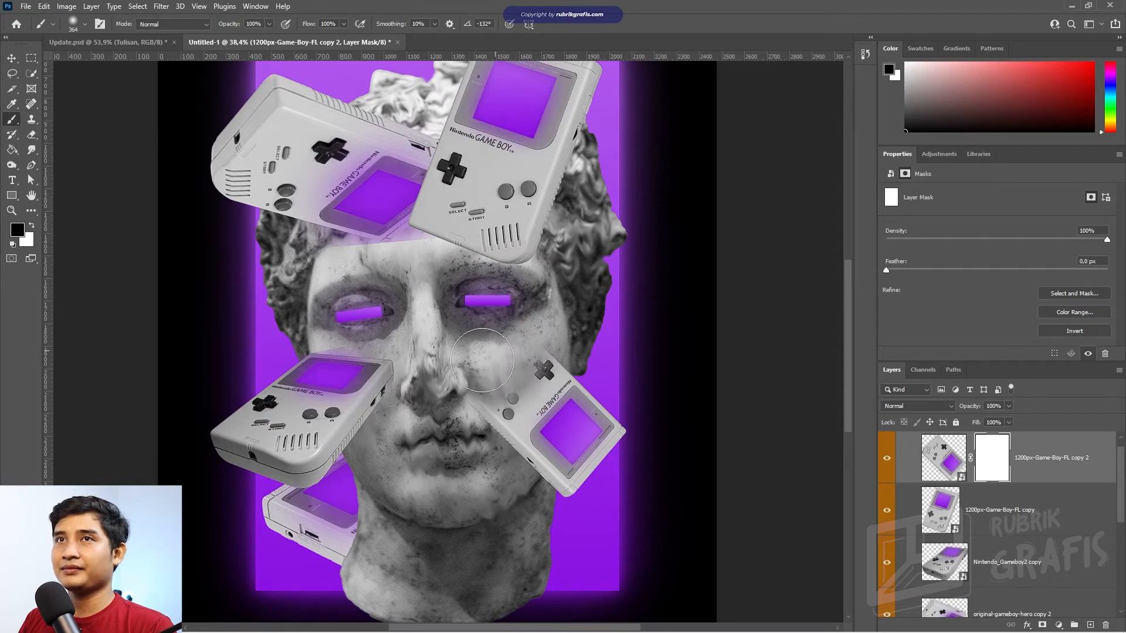
- Mask out the small Game Boy's button half with a hard-edged brush, refining a jagged broken edge with a 51 px brush
right_click(524, 361)
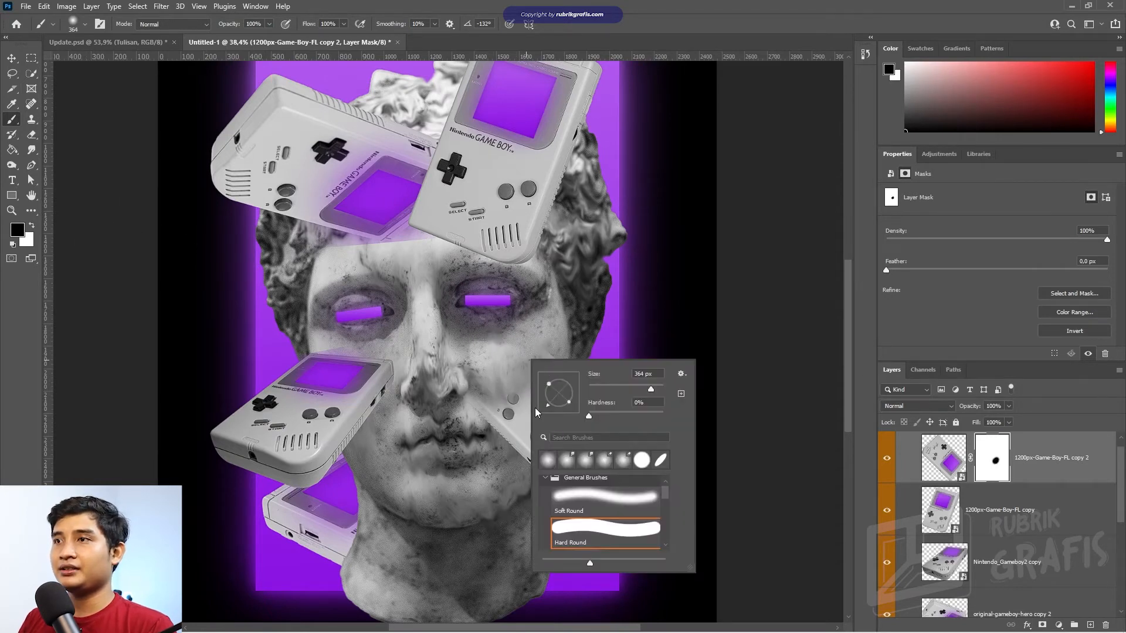
click(732, 41)
mouse_move(529, 351)
mouse_down()
mouse_move(487, 365)
mouse_move(490, 378)
mouse_move(512, 359)
mouse_up()
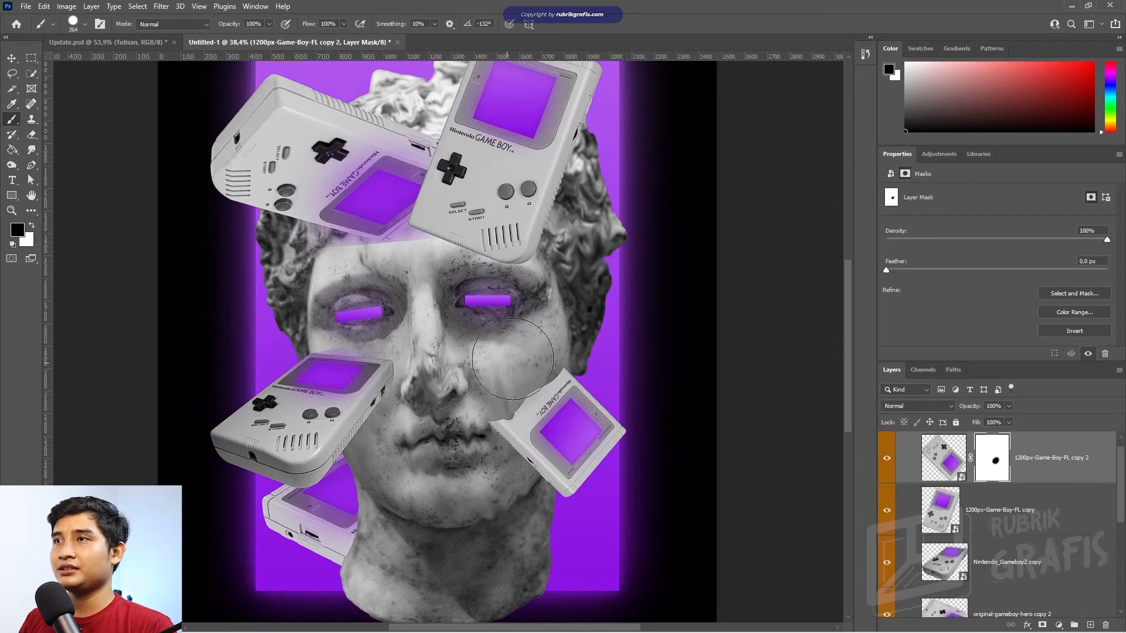
drag(500, 396, 464, 395)
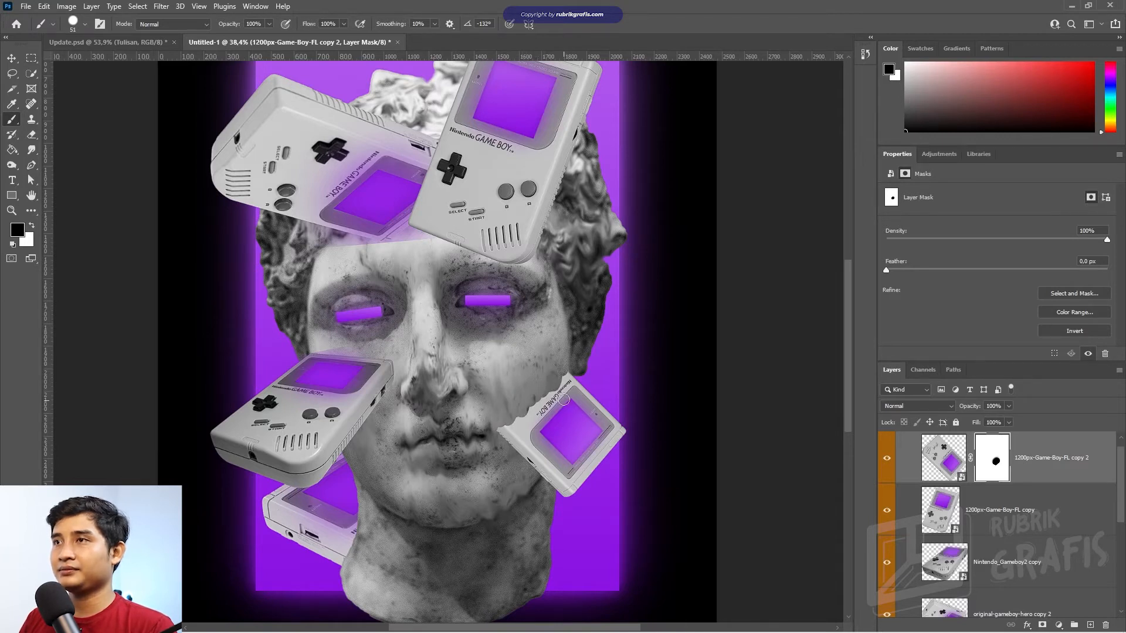
key(x)
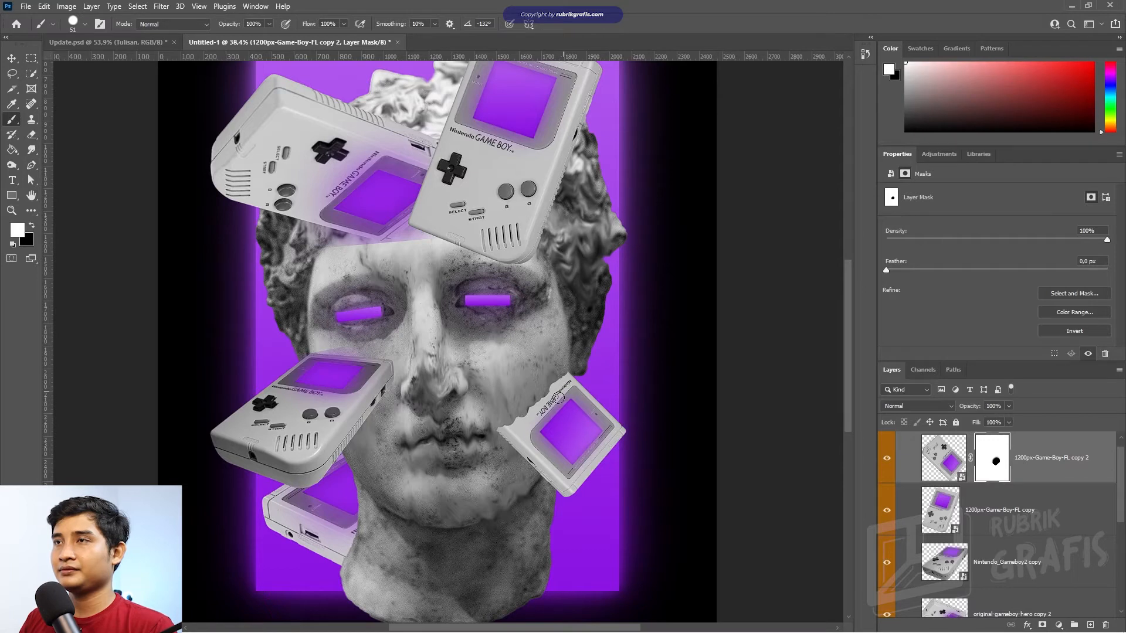
- Add a layer mask to Nintendo_Gameboy2 copy and paint black with the 51 px brush over its display half, leaving a jagged edge
drag(456, 343, 495, 378)
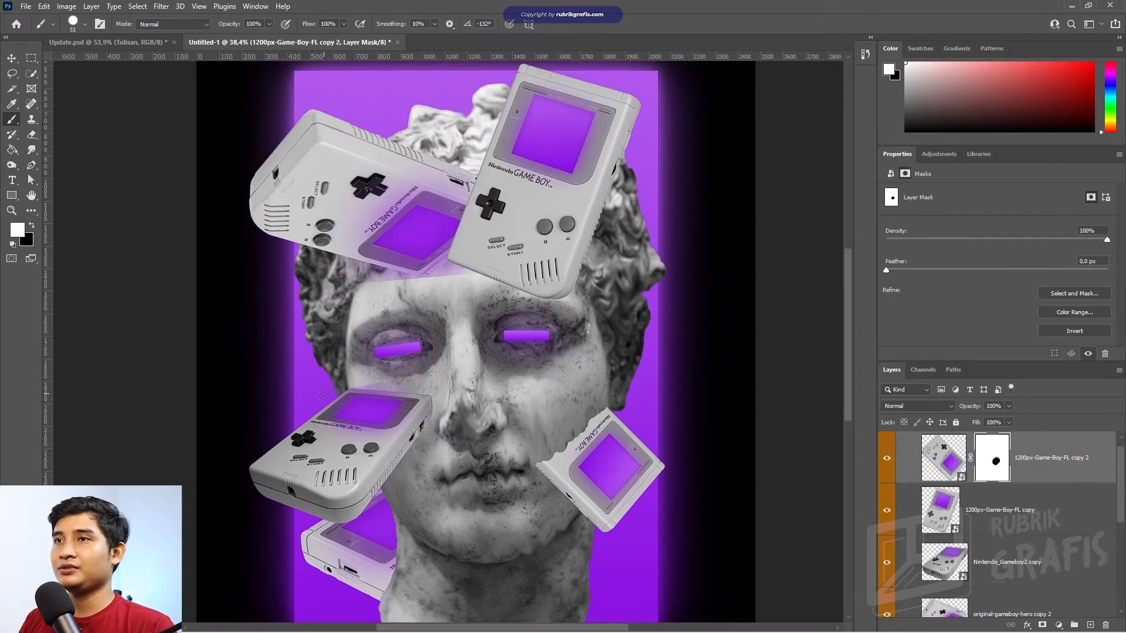
key(v)
click(363, 426)
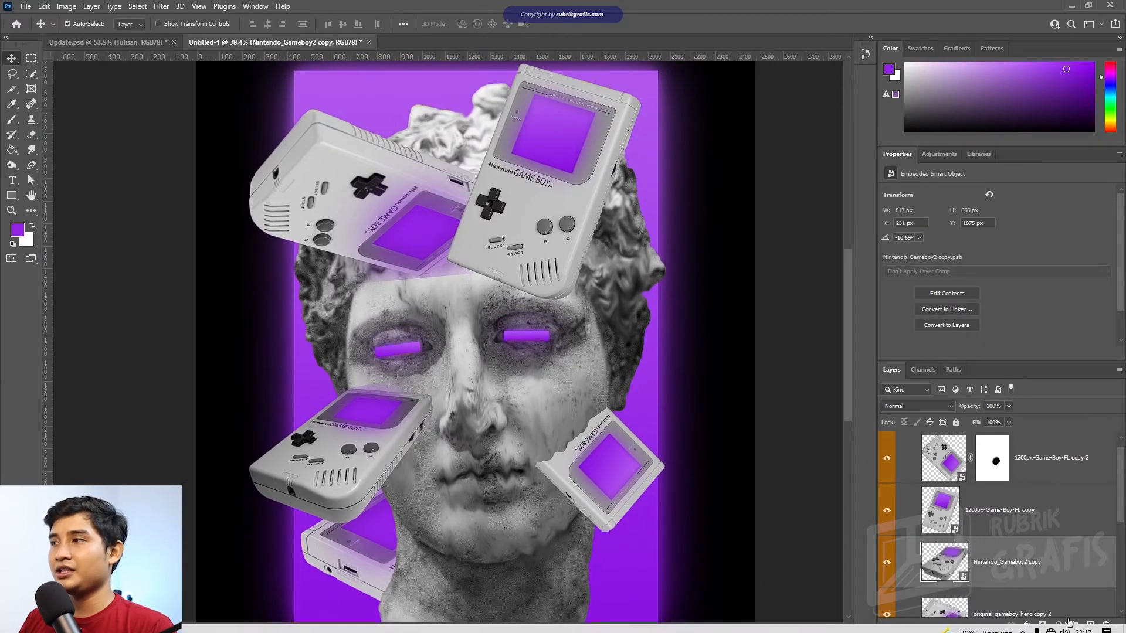
click(1041, 625)
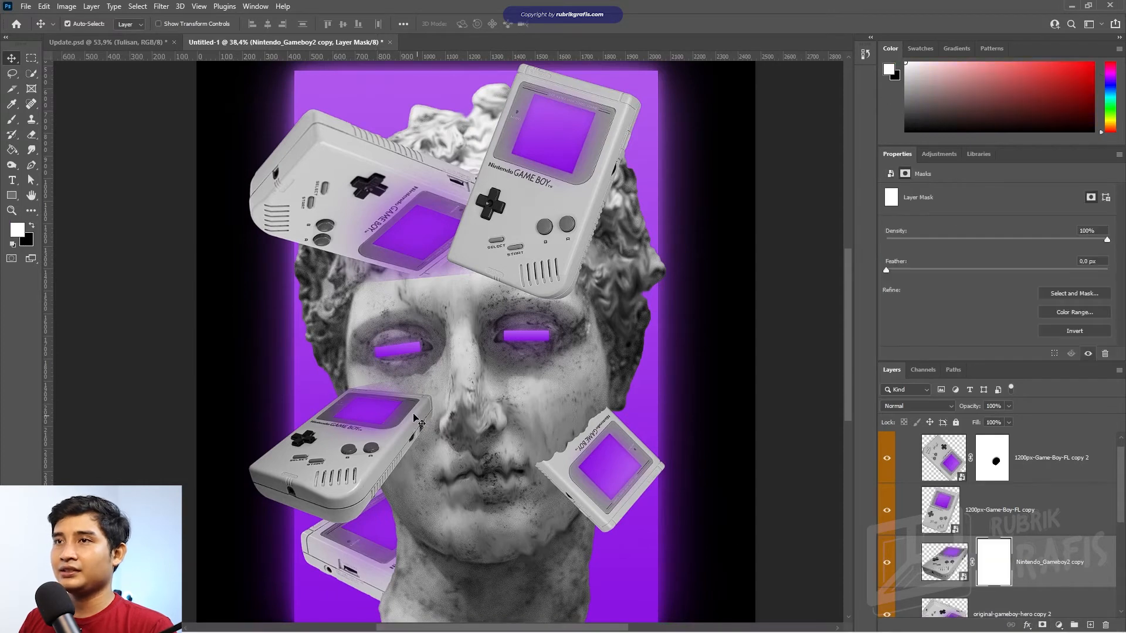
key(b)
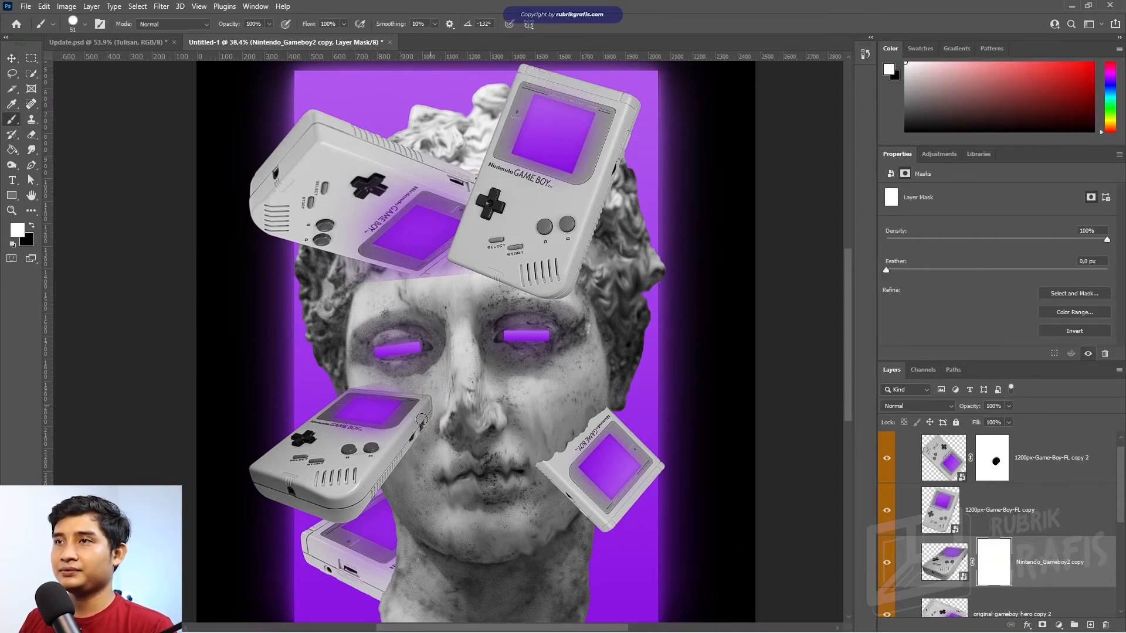
key(x)
mouse_move(417, 402)
mouse_down()
mouse_move(361, 392)
mouse_move(335, 400)
mouse_move(360, 385)
mouse_move(379, 416)
mouse_move(397, 409)
mouse_move(414, 419)
mouse_move(421, 430)
mouse_move(390, 449)
mouse_move(397, 409)
mouse_move(363, 424)
mouse_move(342, 408)
mouse_up()
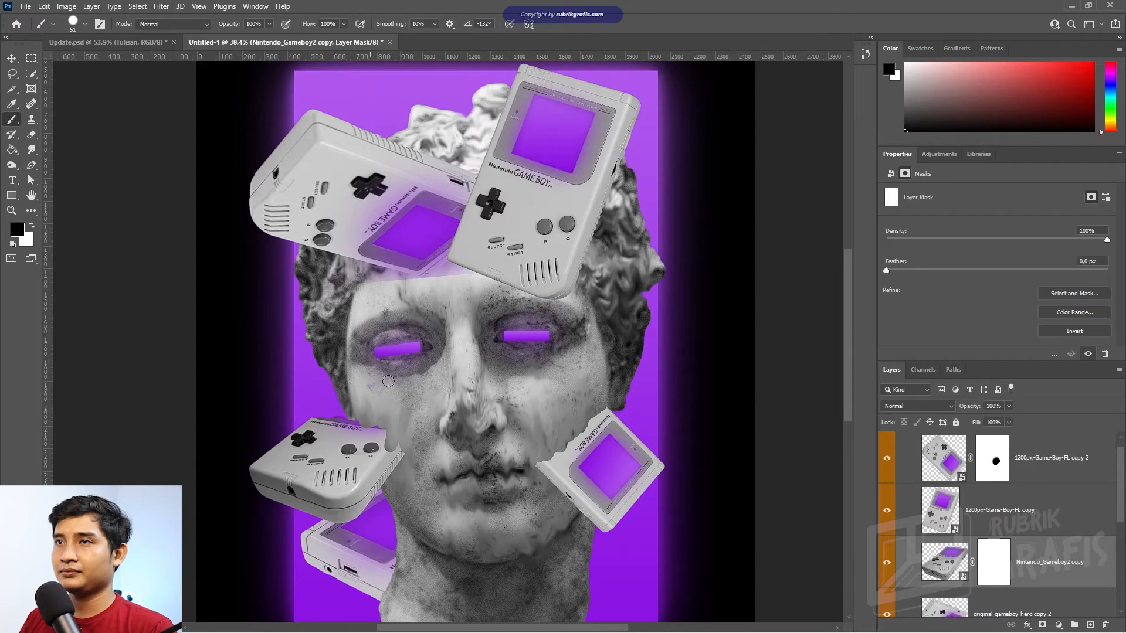
- Move the broken Nintendo_Gameboy2 copy closer to the statue's nose and mask out the leftover display strip along its broken edge
key(v)
drag(350, 446, 397, 432)
key(b)
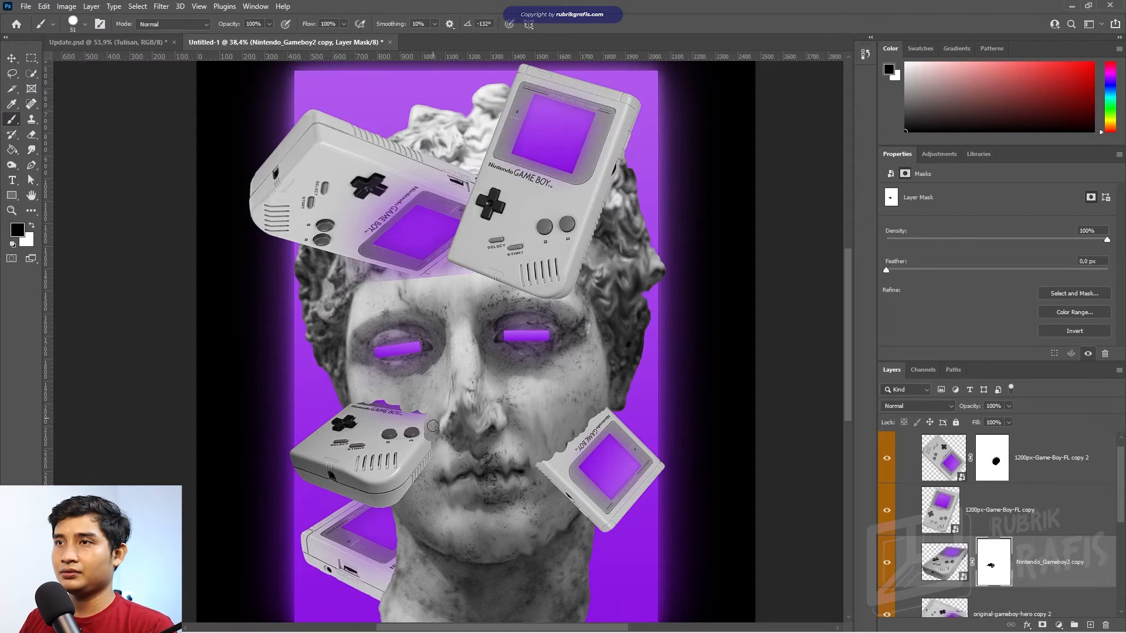
drag(385, 403, 358, 404)
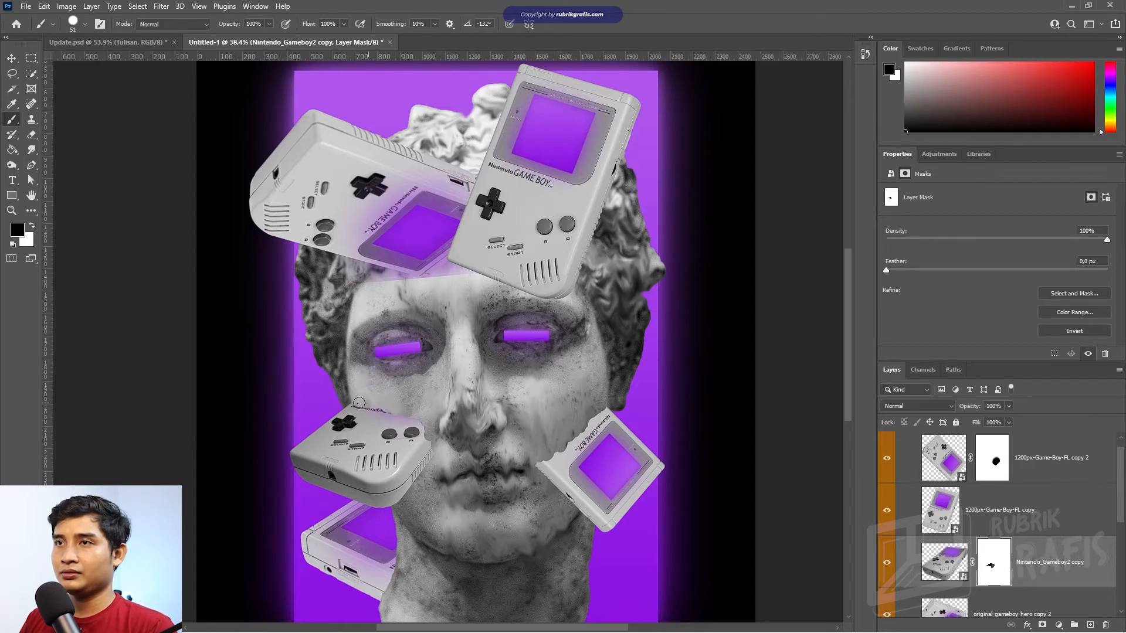
key(v)
drag(378, 427, 389, 426)
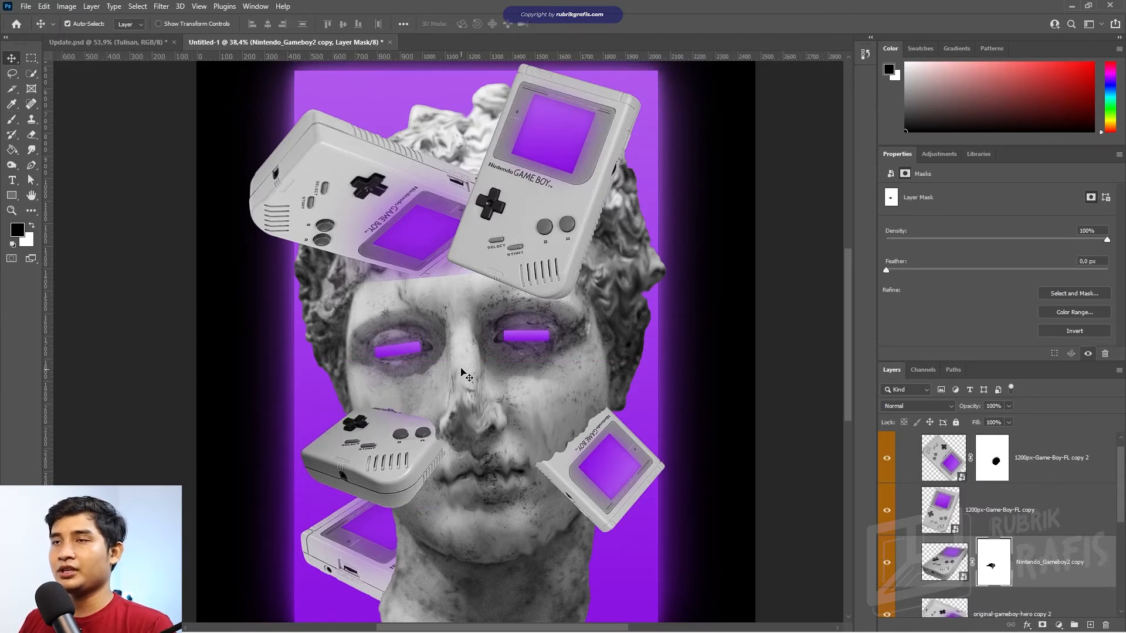
drag(472, 346, 467, 340)
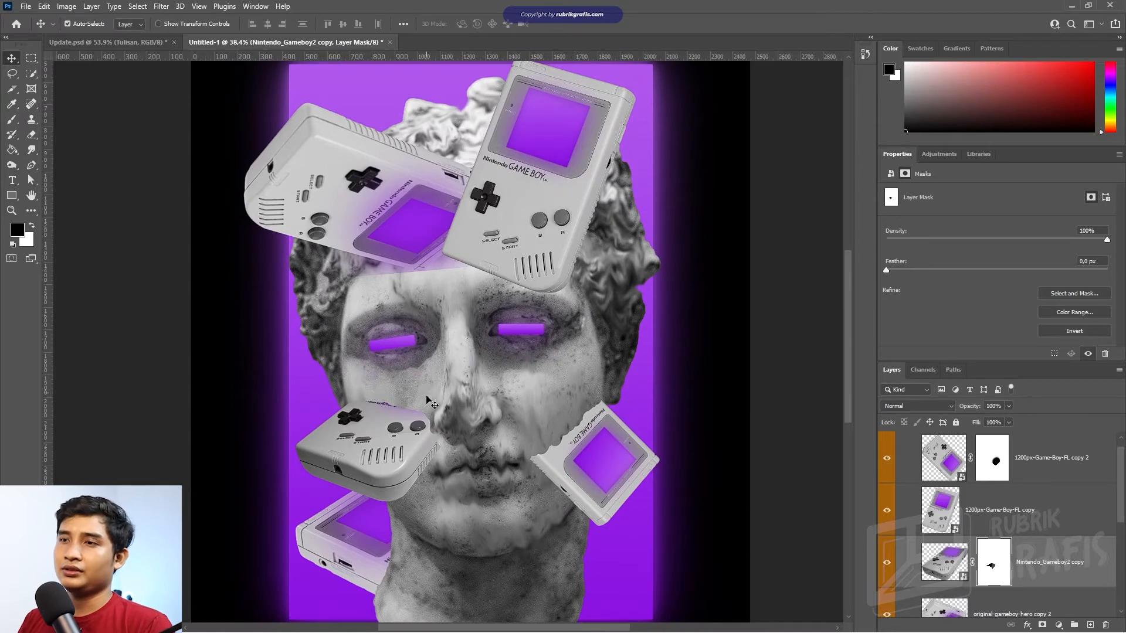
key(b)
key(x)
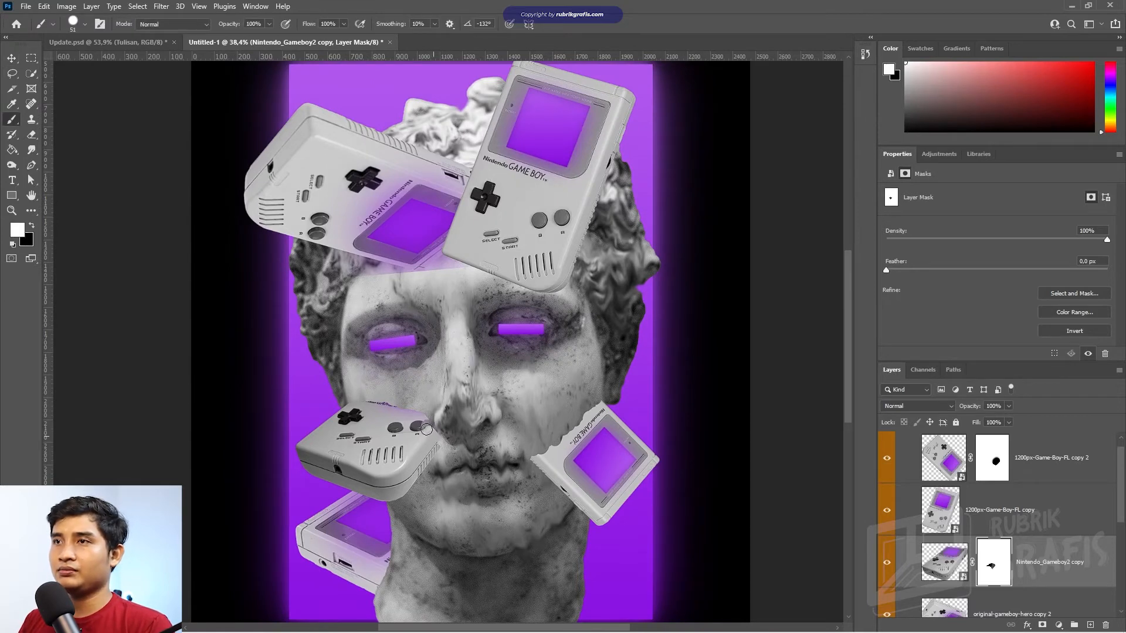
drag(457, 334, 460, 386)
- Add a layer mask to 1200px-Game-Boy-FL copy and hide its button half below the logo with a 202 px black brush
key(v)
click(536, 271)
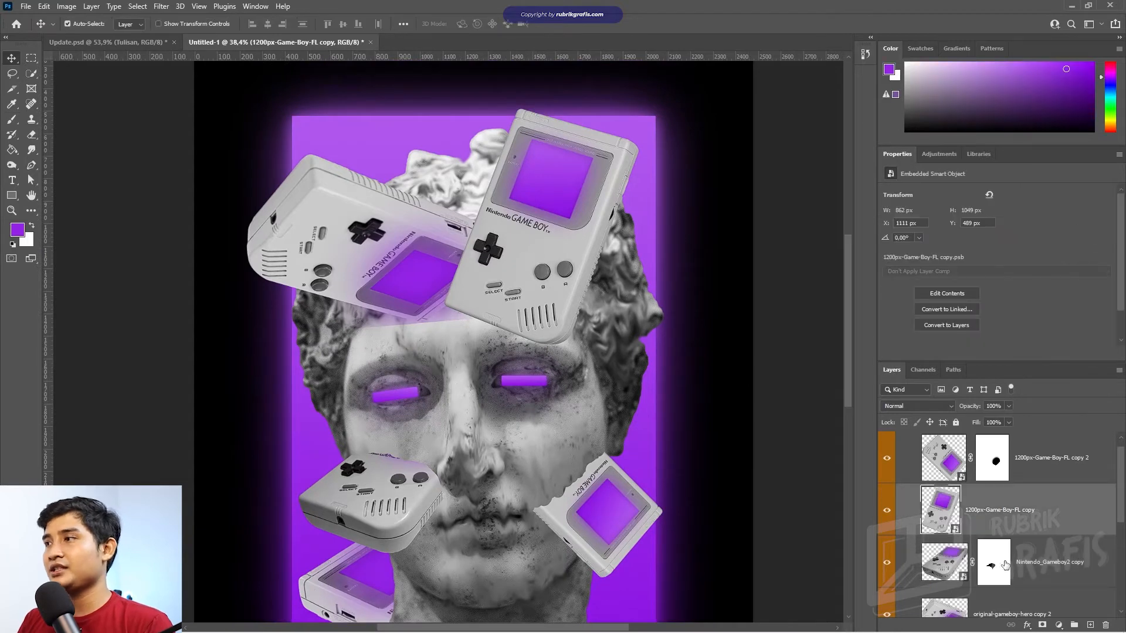
click(1041, 623)
key(b)
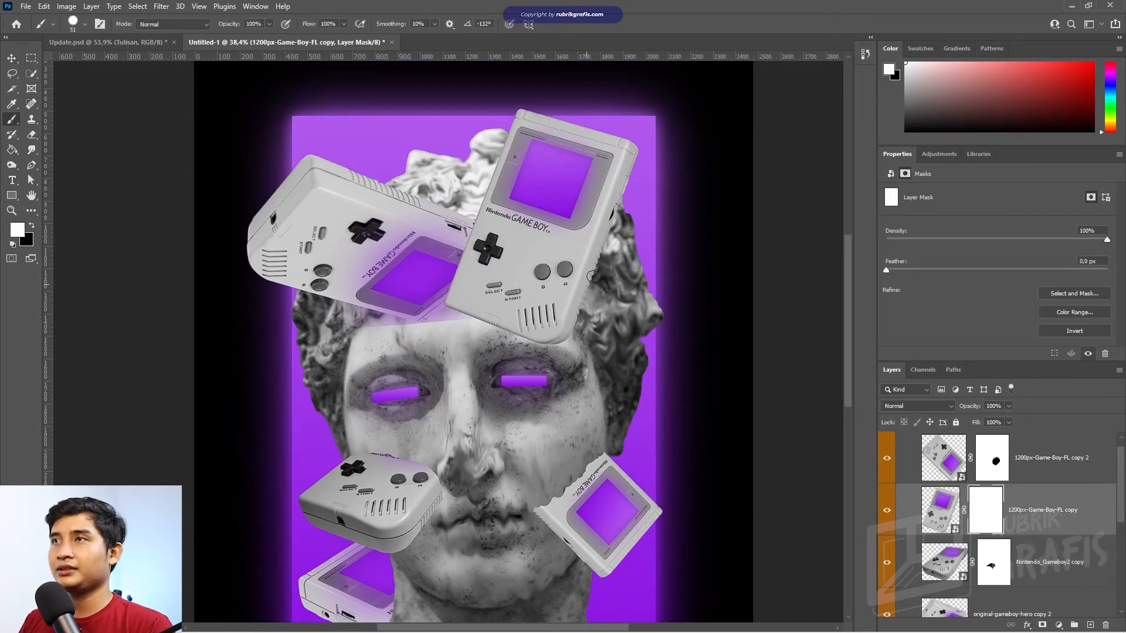
alt+right_click(580, 318)
key(x)
mouse_move(561, 333)
mouse_down()
mouse_move(586, 322)
mouse_move(558, 279)
mouse_move(577, 285)
mouse_move(544, 283)
mouse_move(494, 252)
mouse_move(462, 262)
mouse_move(524, 309)
mouse_up()
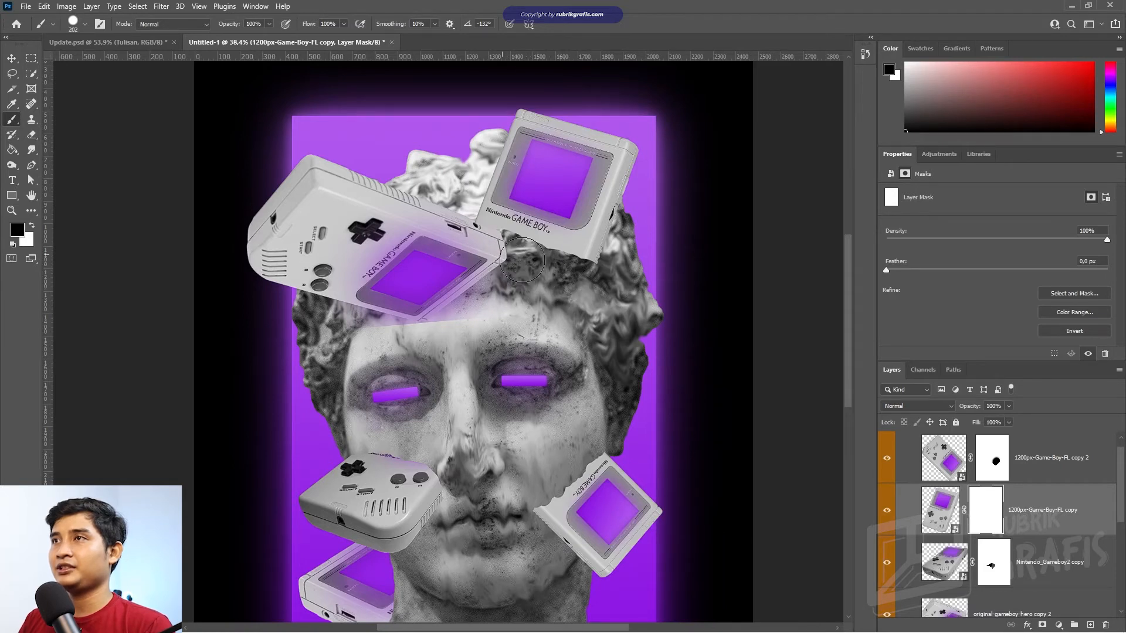
- Add a layer mask to original-gameboy-hero copy 2 and paint black over its display half with the 202 px brush
key(v)
click(413, 278)
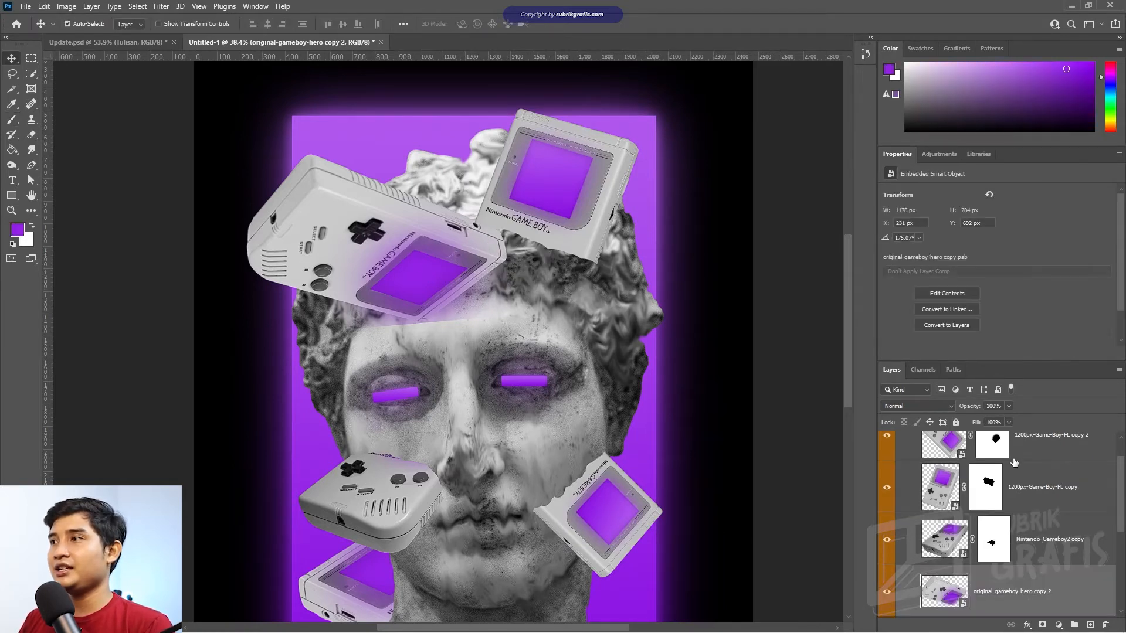
click(1042, 624)
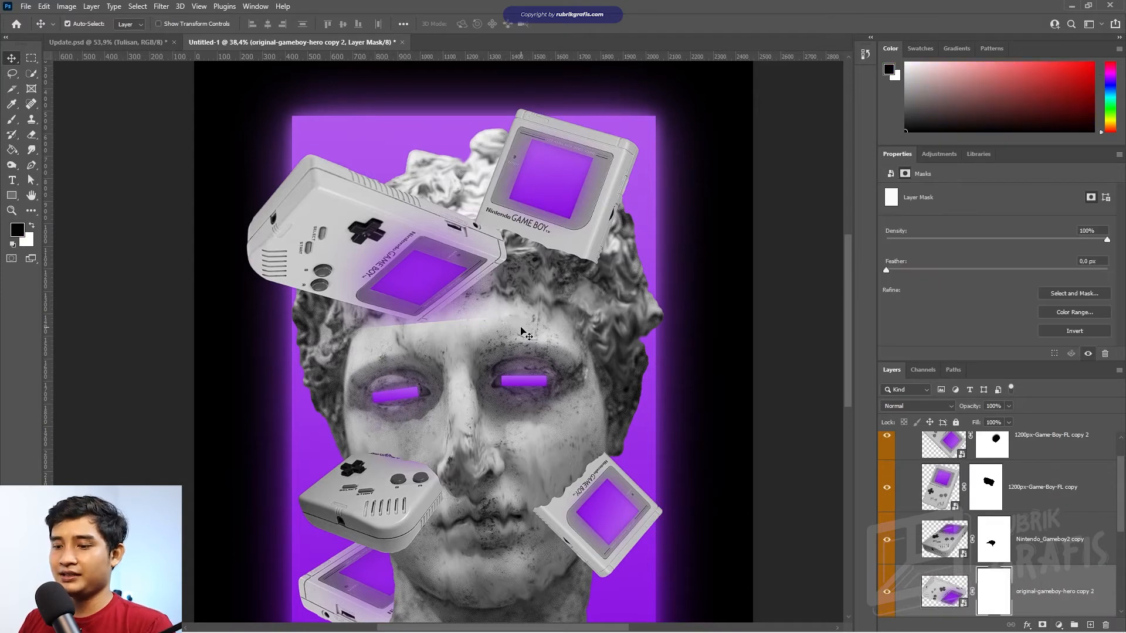
key(b)
mouse_move(487, 293)
mouse_down()
mouse_move(466, 266)
mouse_move(461, 236)
mouse_move(442, 302)
mouse_move(458, 334)
mouse_move(348, 326)
mouse_move(392, 322)
mouse_move(373, 308)
mouse_up()
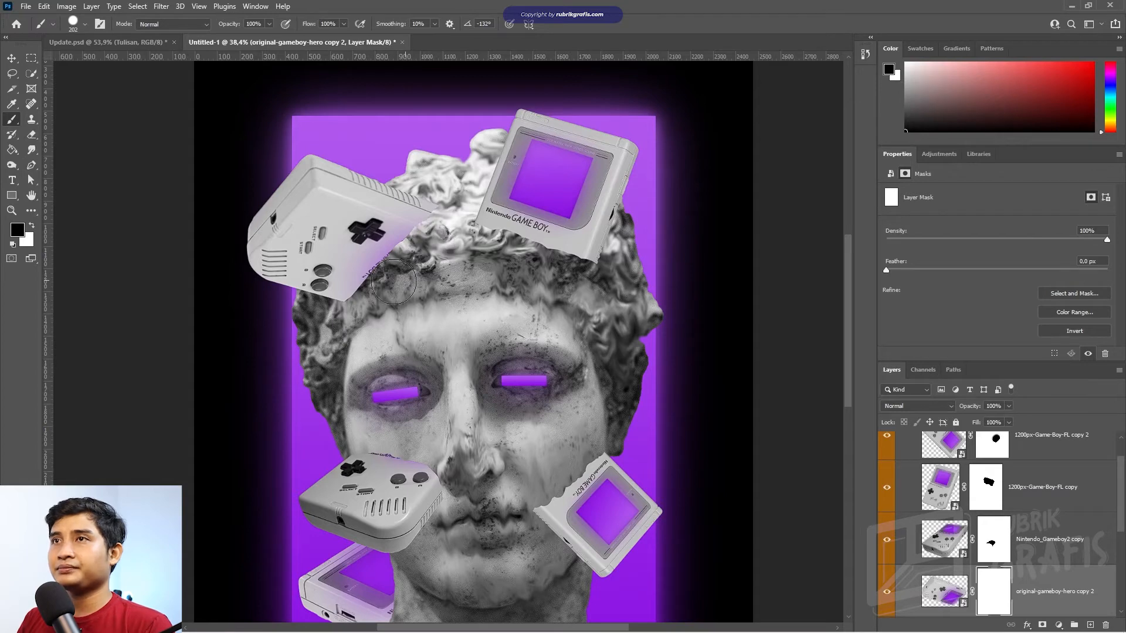
click(359, 312)
- Rasterize the original-gameboy-hero copy 2 and Nintendo_Gameboy2 copy layers
key(z)
alt+click(448, 297)
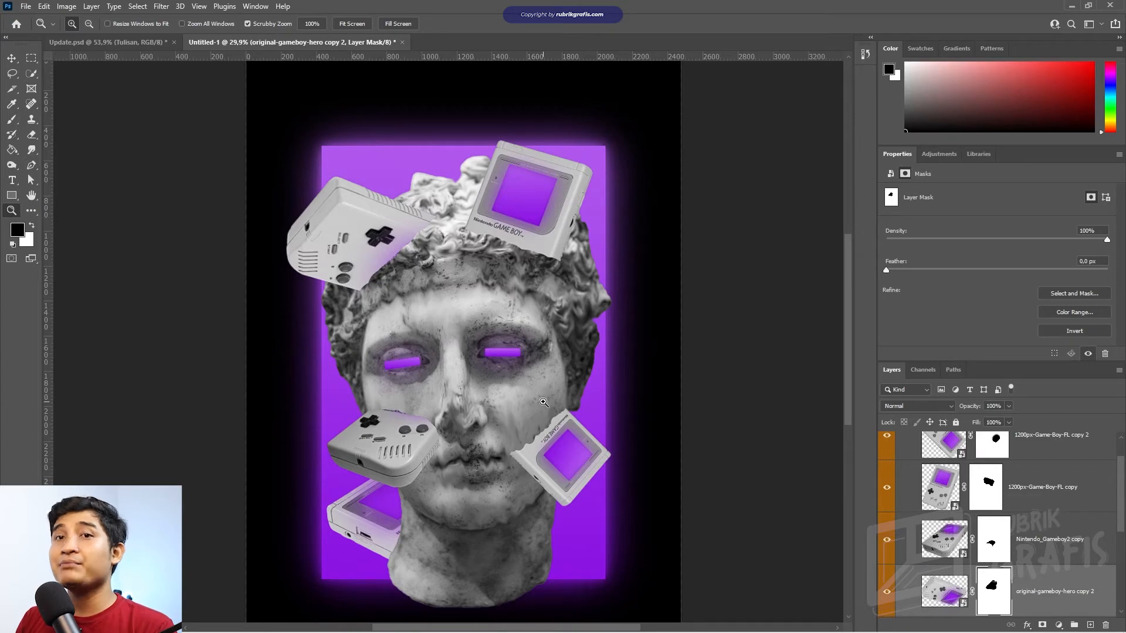
right_click(1058, 580)
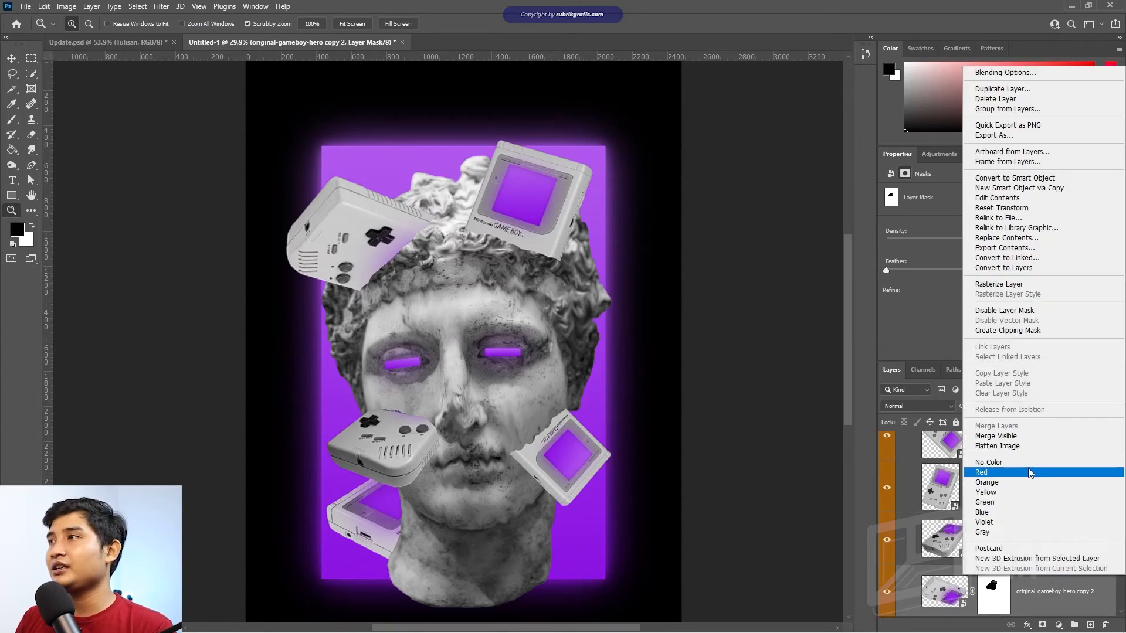
click(1005, 284)
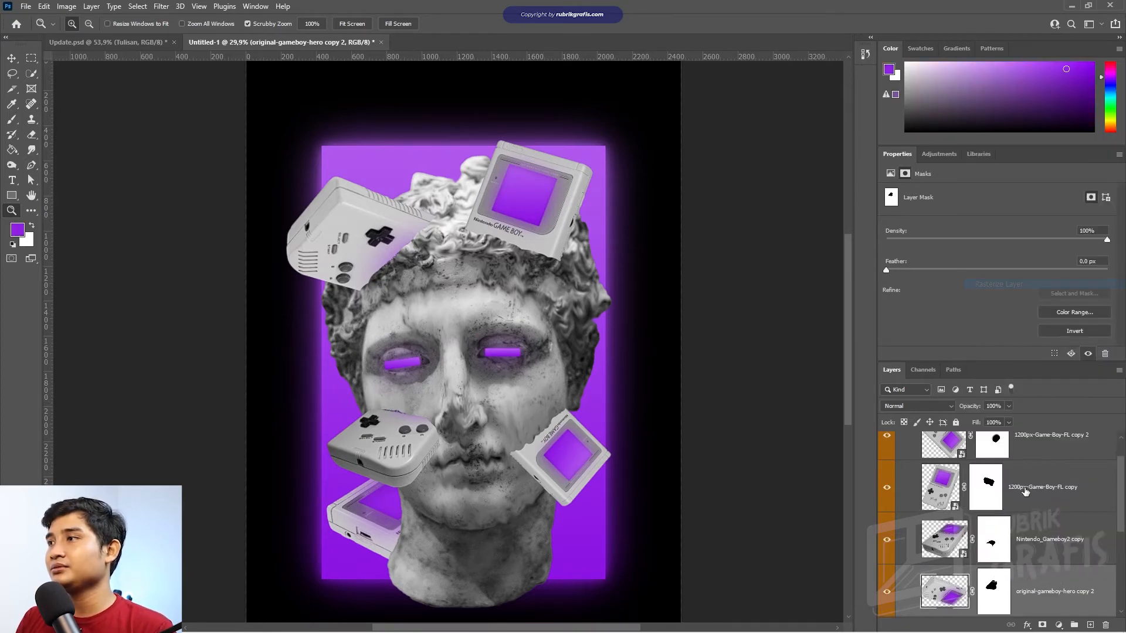
click(1027, 533)
right_click(1027, 531)
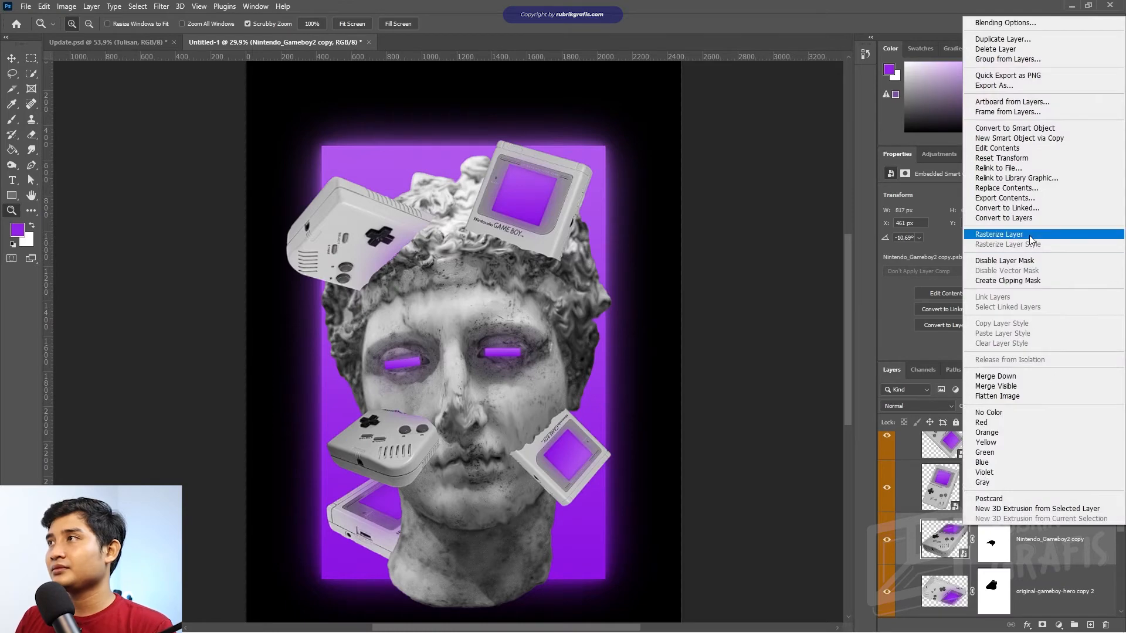
click(1002, 234)
- Rasterize the 1200px-Game-Boy-FL copy and 1200px-Game-Boy-FL copy 2 layers
click(1032, 487)
right_click(1032, 486)
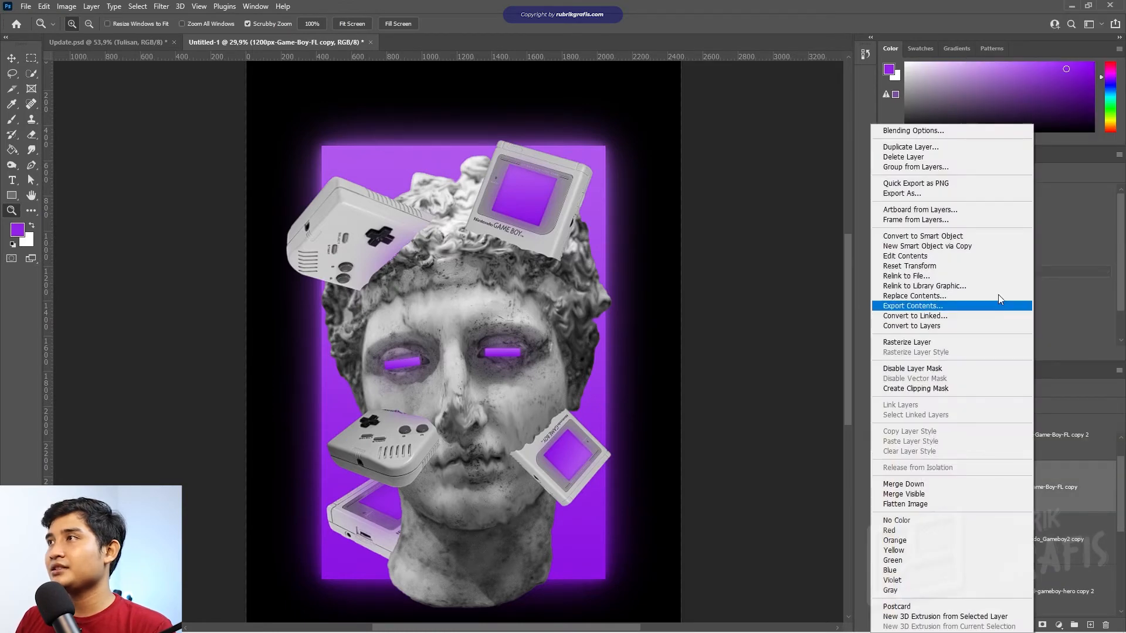
click(953, 343)
click(1051, 451)
right_click(1050, 452)
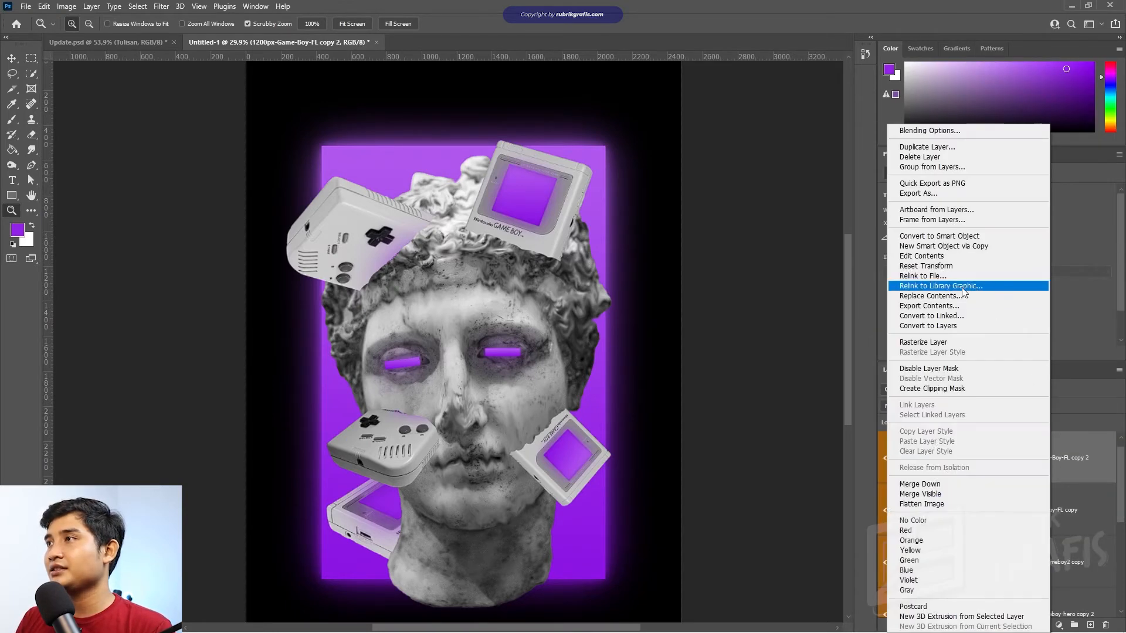
click(926, 342)
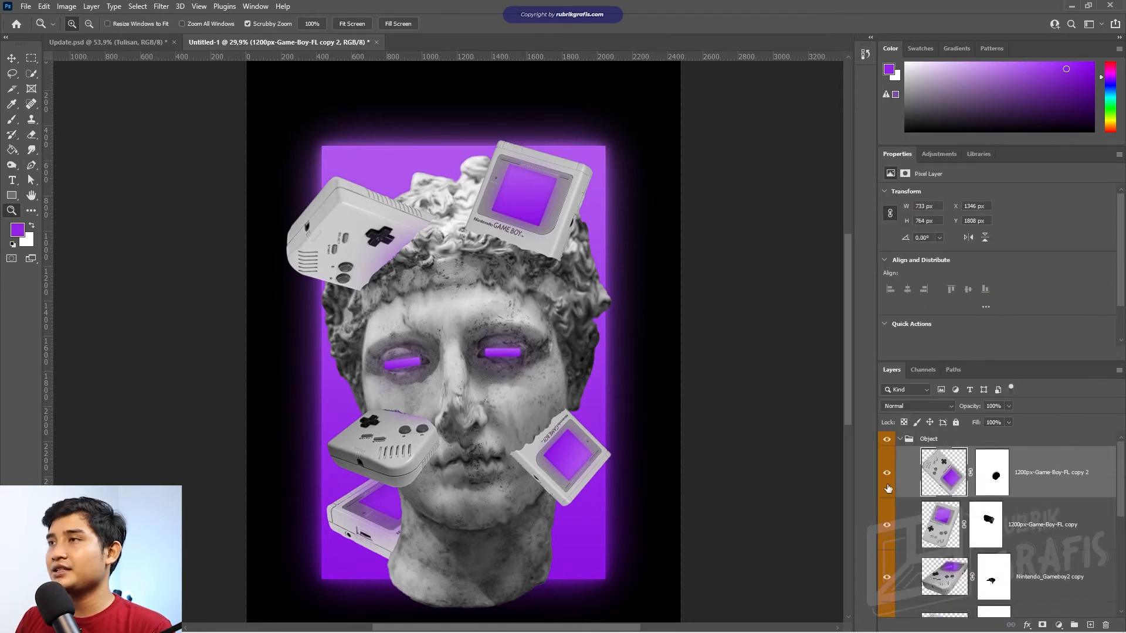
- Reset the colours to default and darken Nintendo_Gameboy2 copy beside the nose with the Burn tool at Midtones, 50% exposure
click(33, 150)
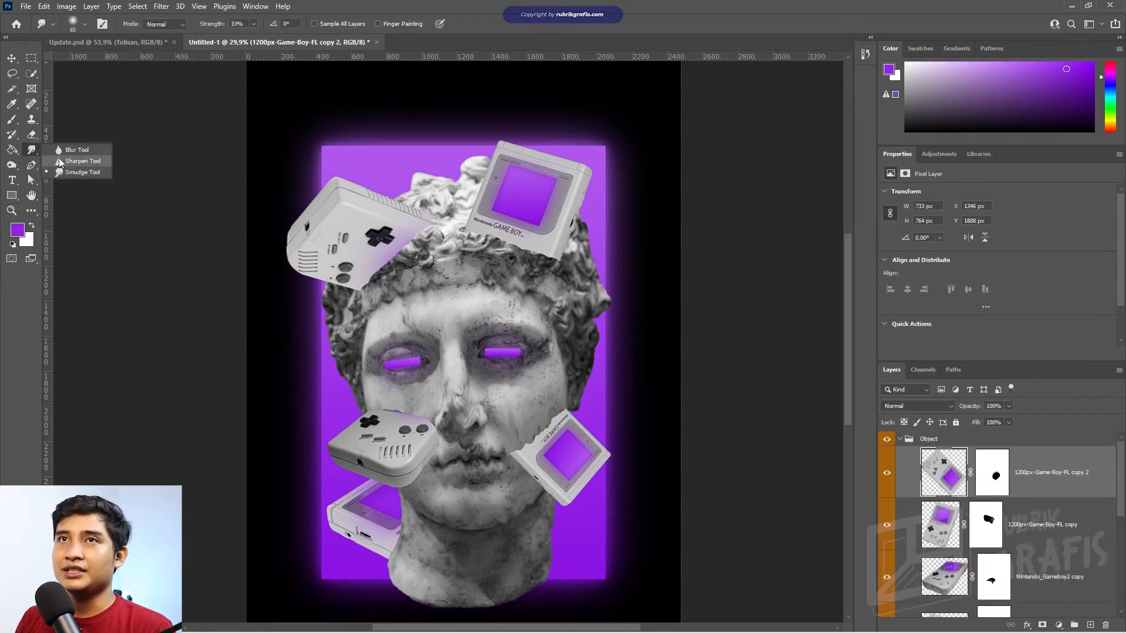
click(12, 165)
click(62, 165)
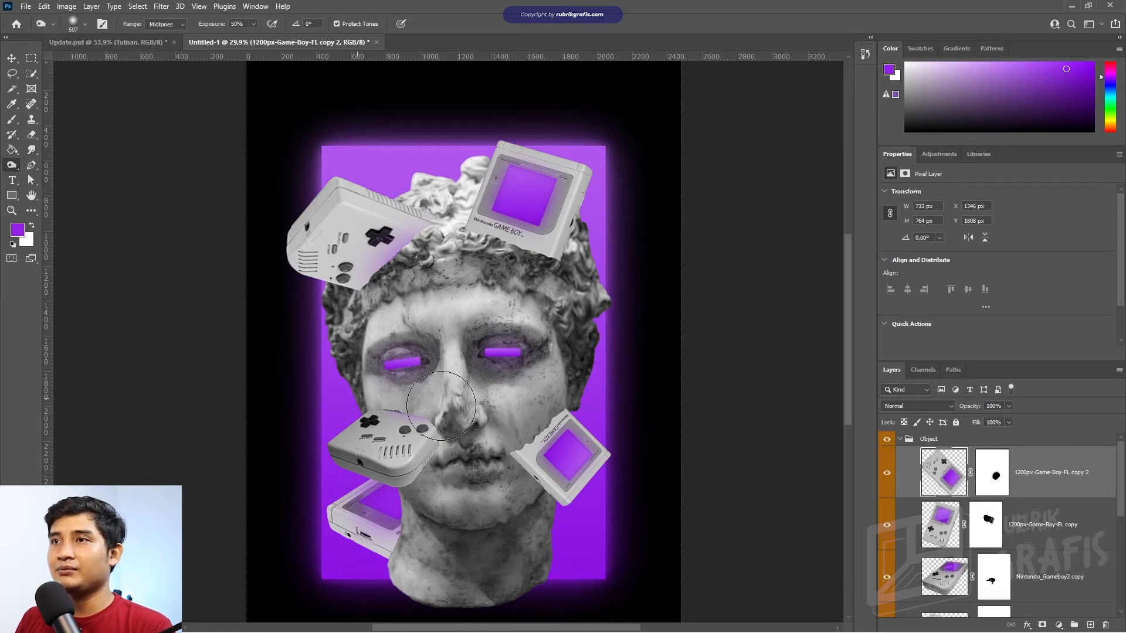
click(12, 244)
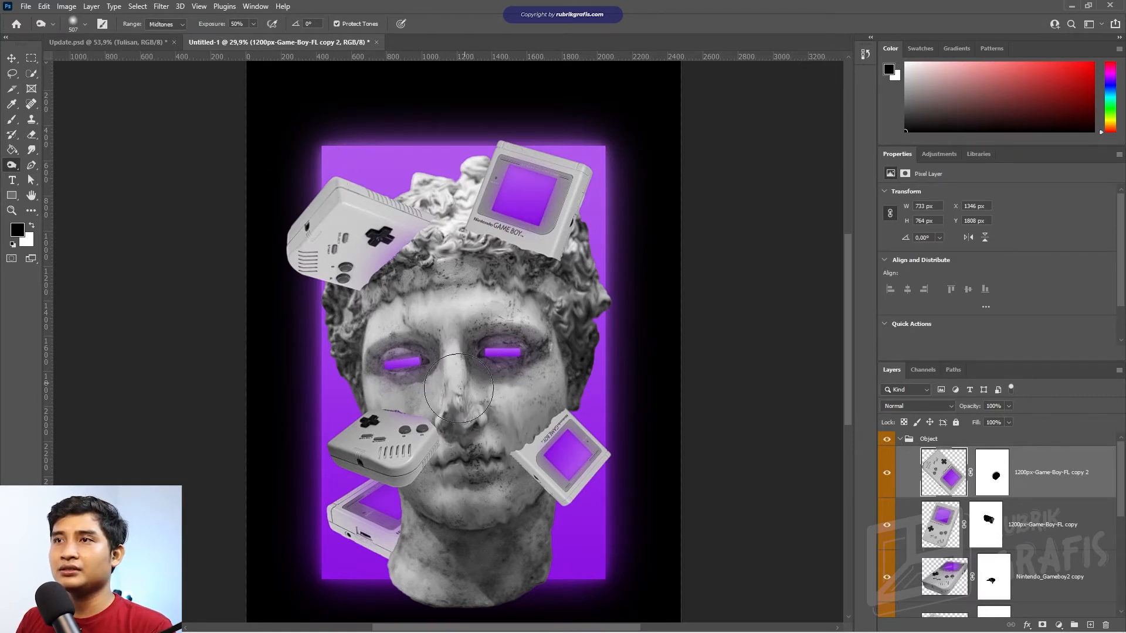
key(v)
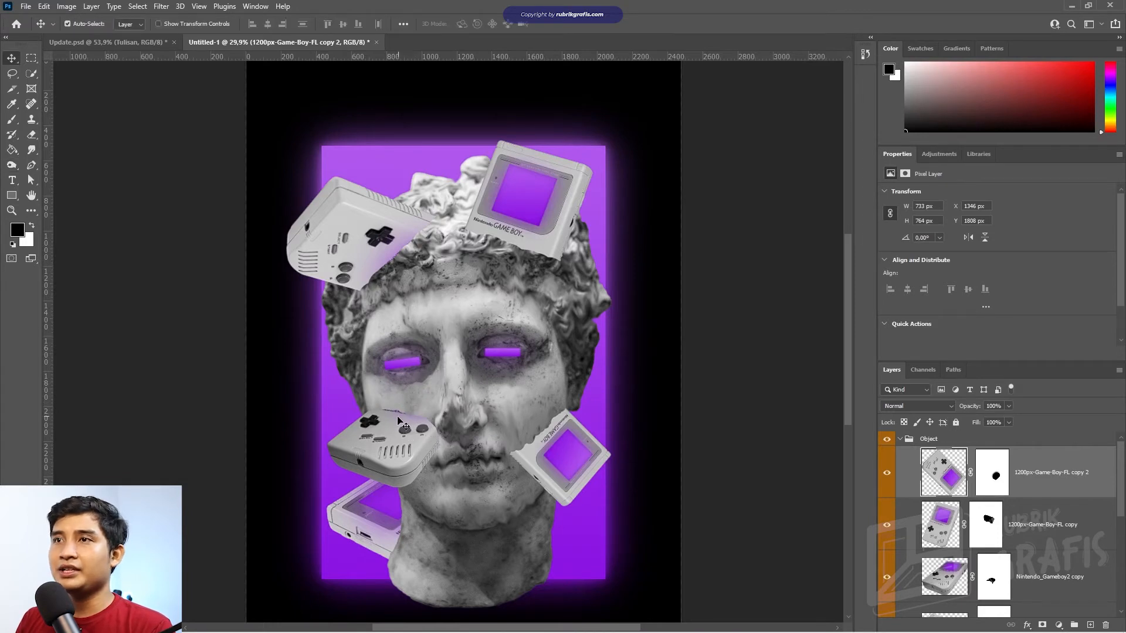
click(397, 422)
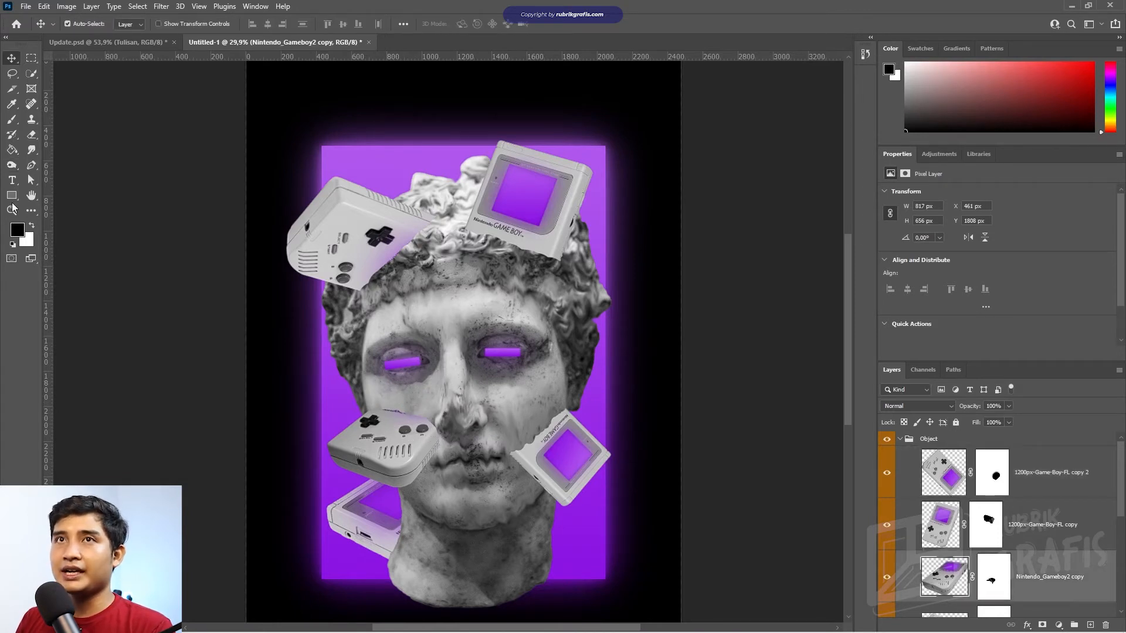
click(13, 165)
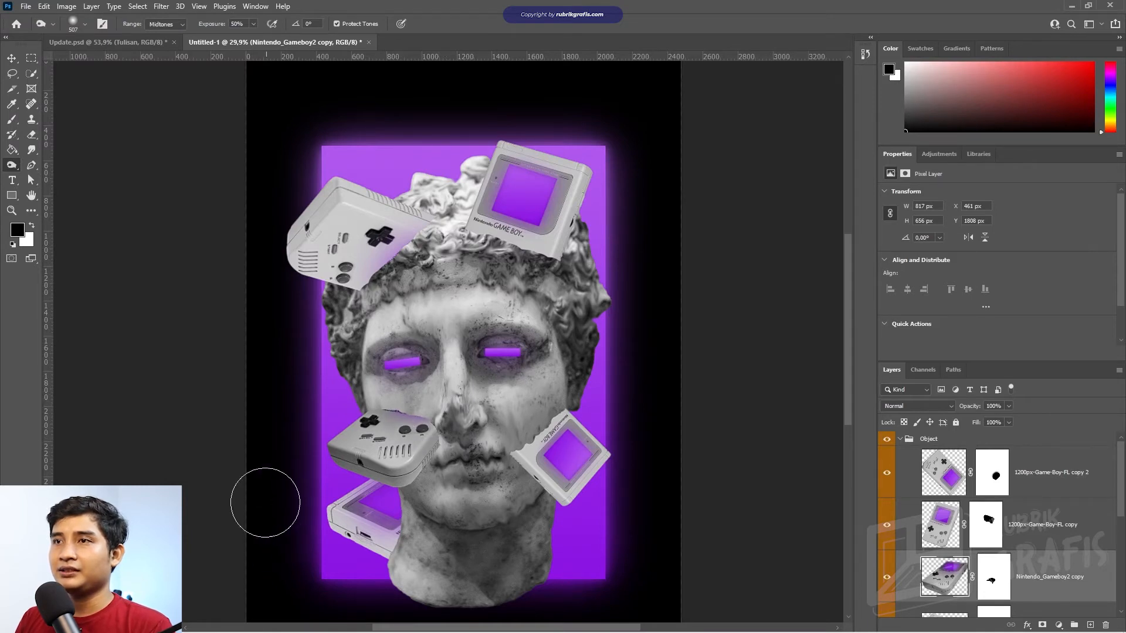
drag(266, 530, 616, 535)
drag(233, 431, 616, 510)
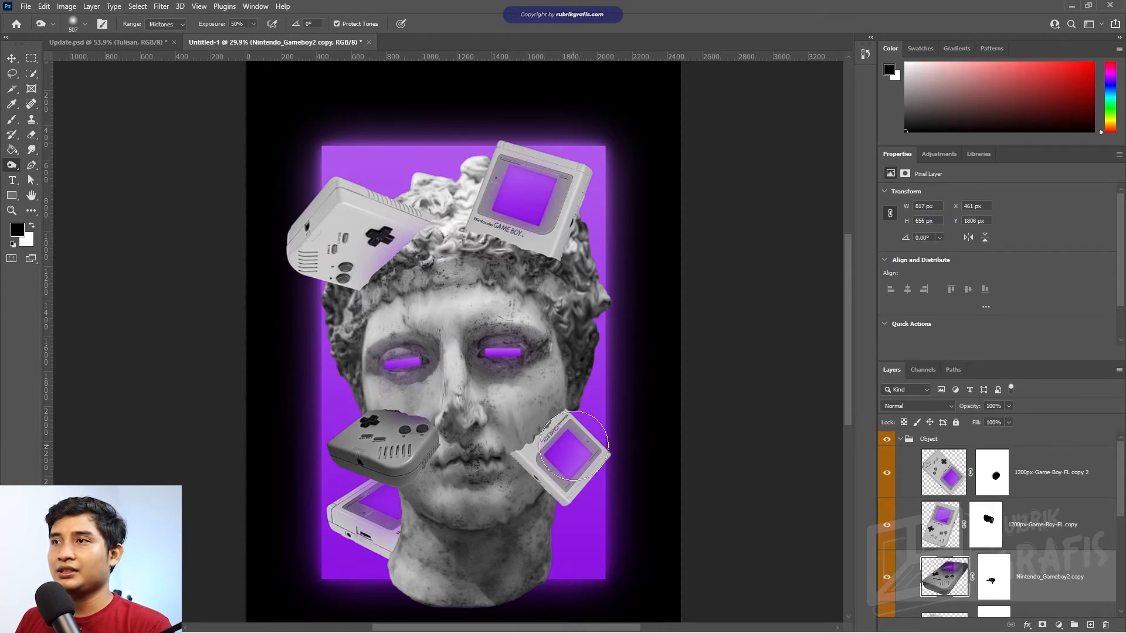
- Darken the broken Game Boy on the statue's cheek, 1200px-Game-Boy-FL copy 2, with the Burn tool
key(c)
key(v)
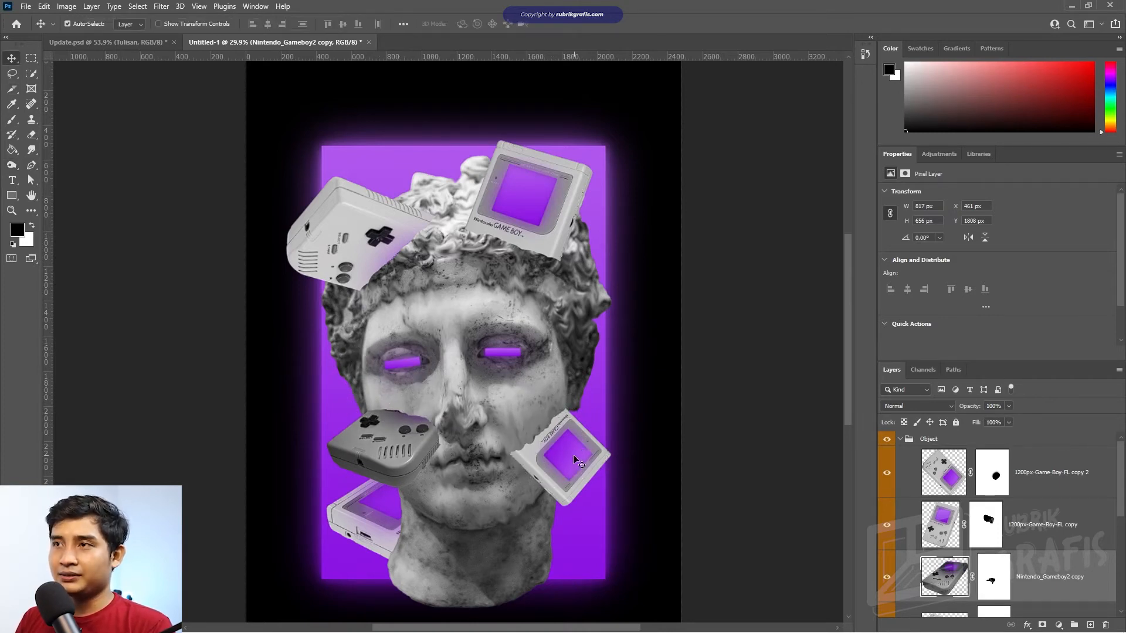
click(563, 462)
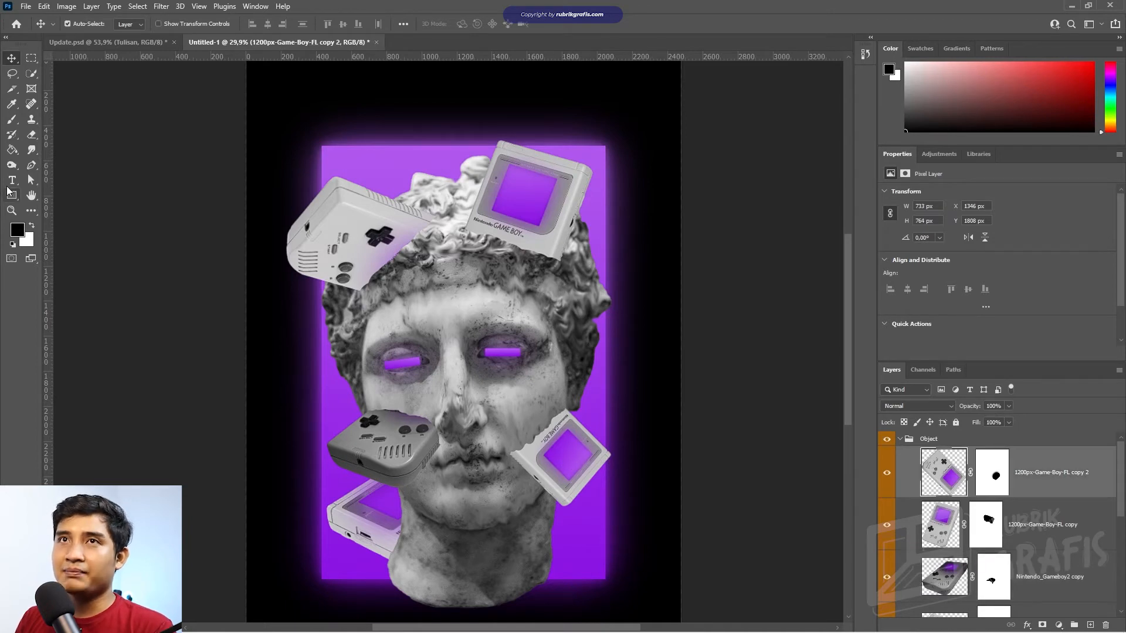
click(11, 164)
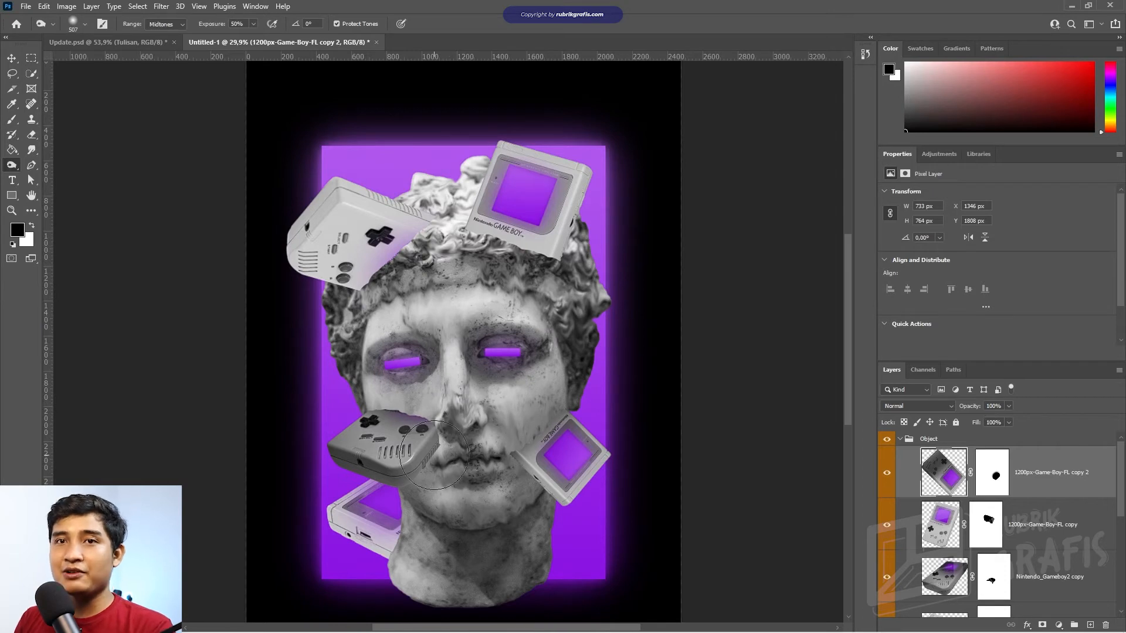
- Darken the Game Boy on the statue's hair, 1200px-Game-Boy-FL copy, with the Burn tool at Midtones, 50% exposure
key(v)
click(534, 234)
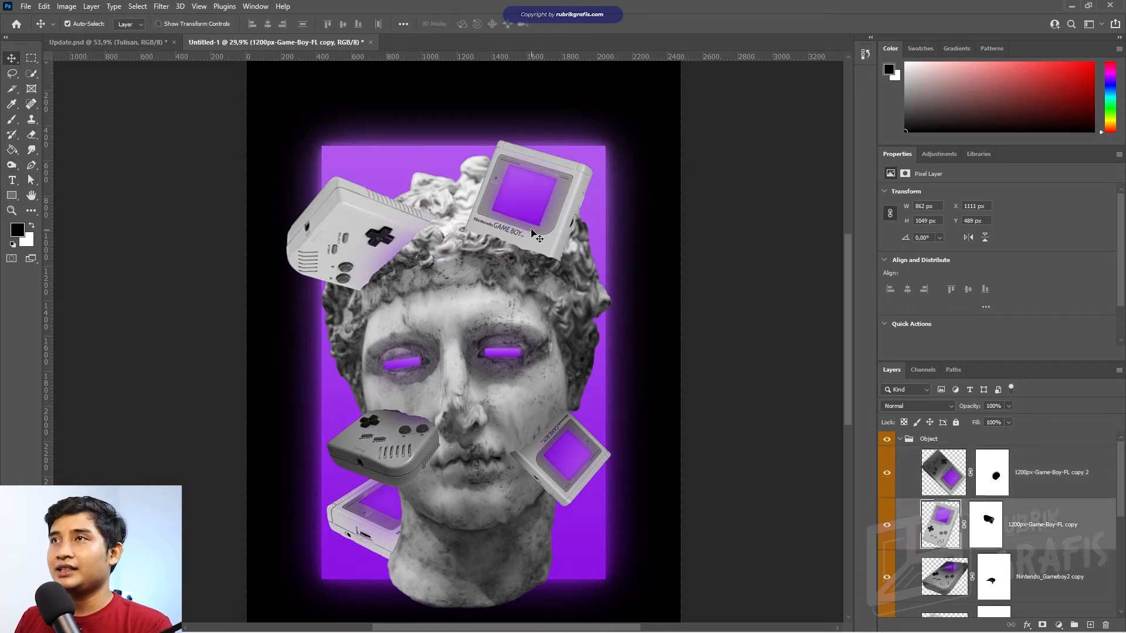
click(11, 165)
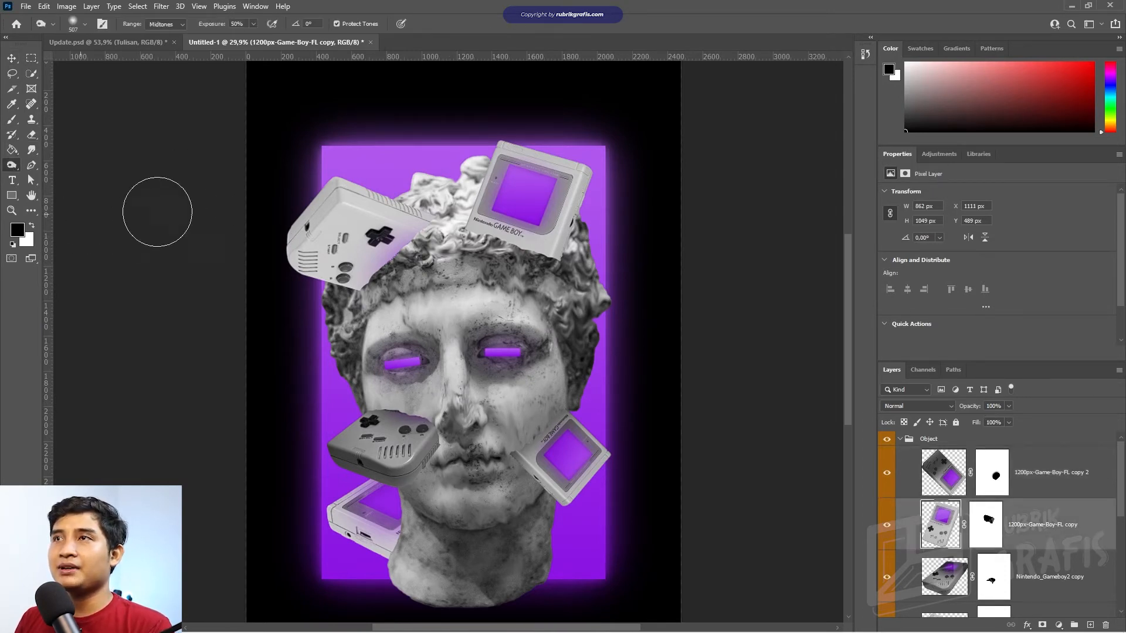
drag(487, 247, 712, 330)
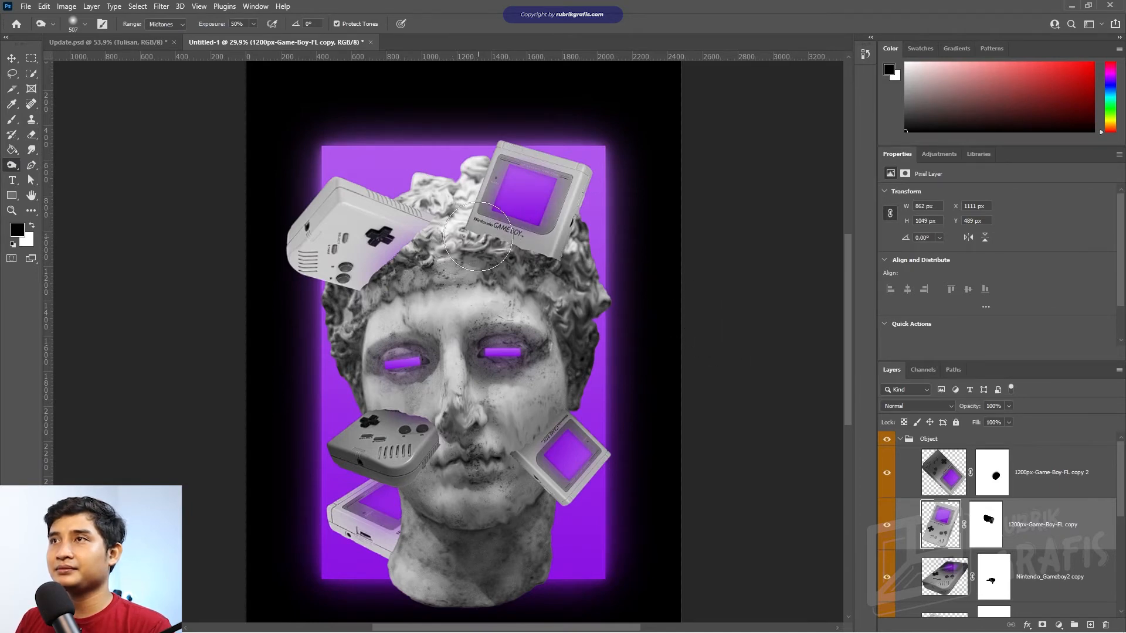
drag(486, 239, 693, 324)
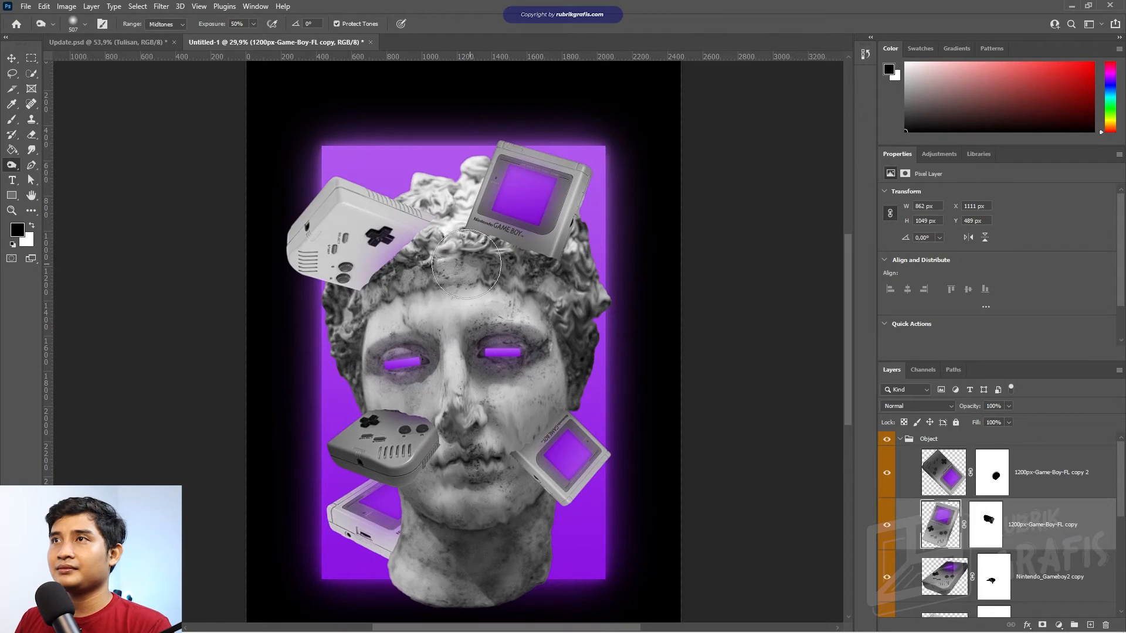
- Burn shading into original-gameboy-hero copy 2, the button half resting against the statue's hair
key(v)
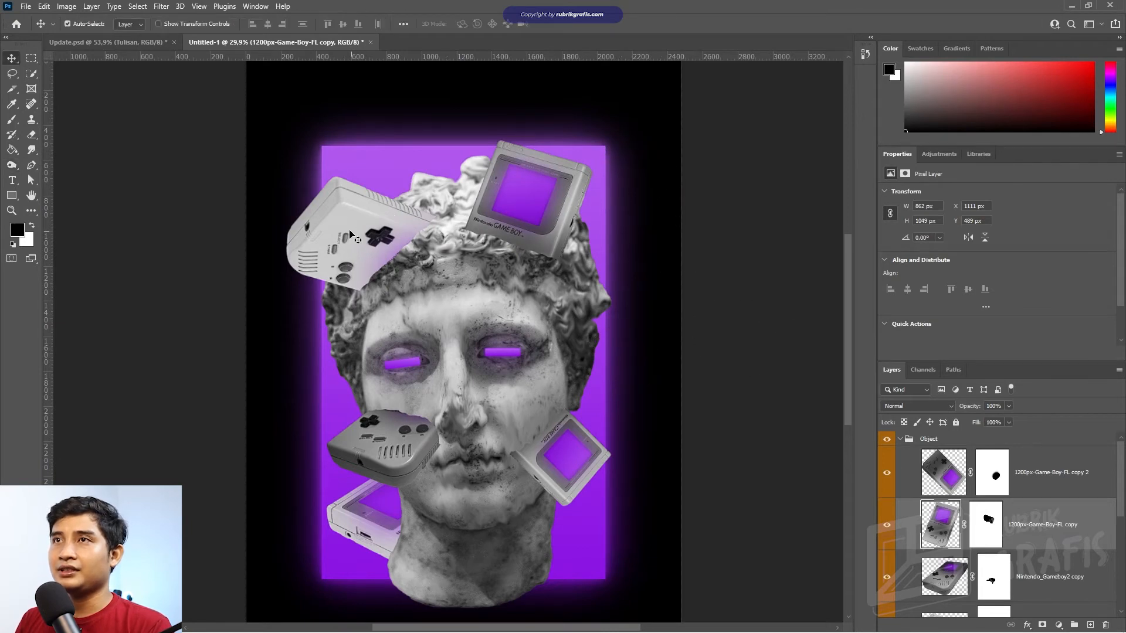
click(339, 254)
click(12, 166)
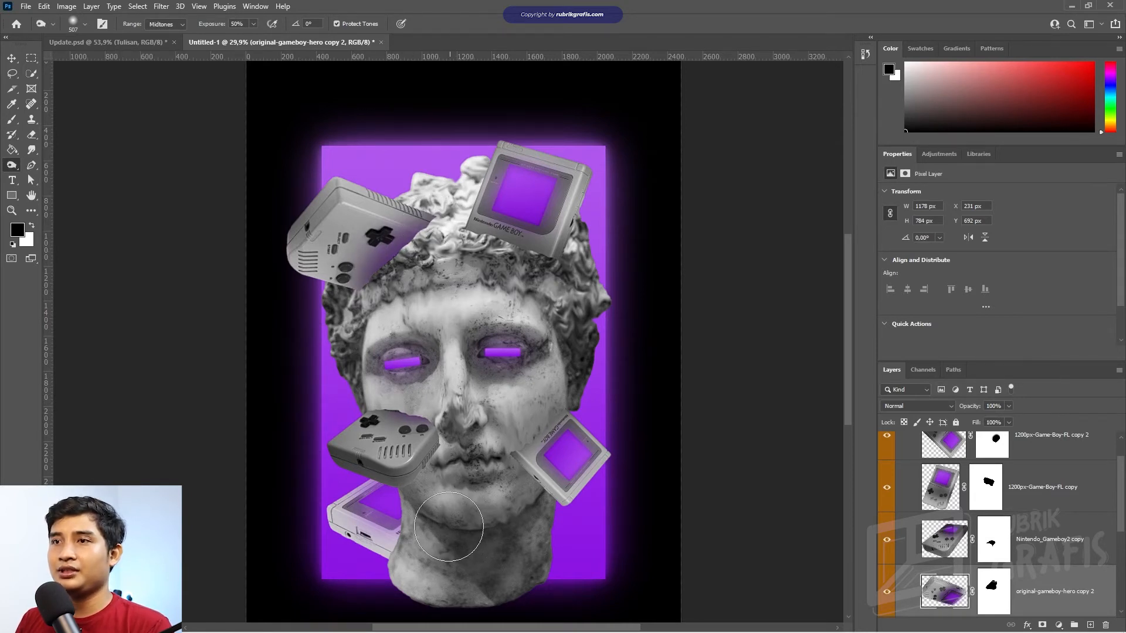
- Rasterize the original-gameboy-hero copy layer and darken the Game Boy behind the neck with the Burn tool
key(v)
click(376, 522)
click(19, 169)
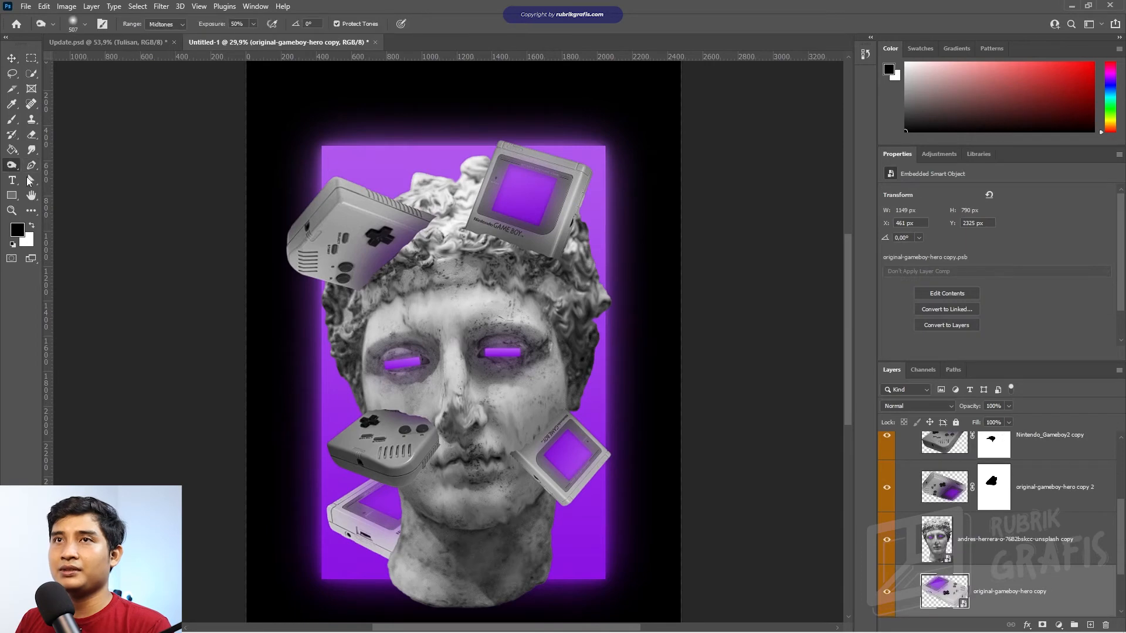
right_click(989, 586)
click(1006, 286)
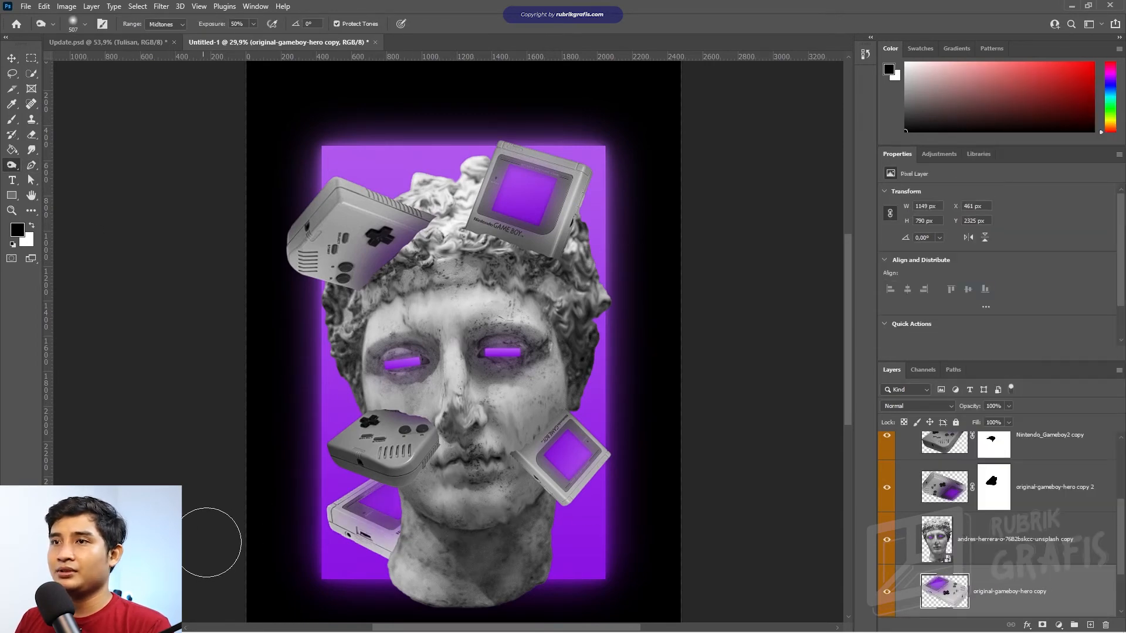
mouse_move(341, 531)
mouse_down()
mouse_move(564, 603)
mouse_move(361, 517)
mouse_up()
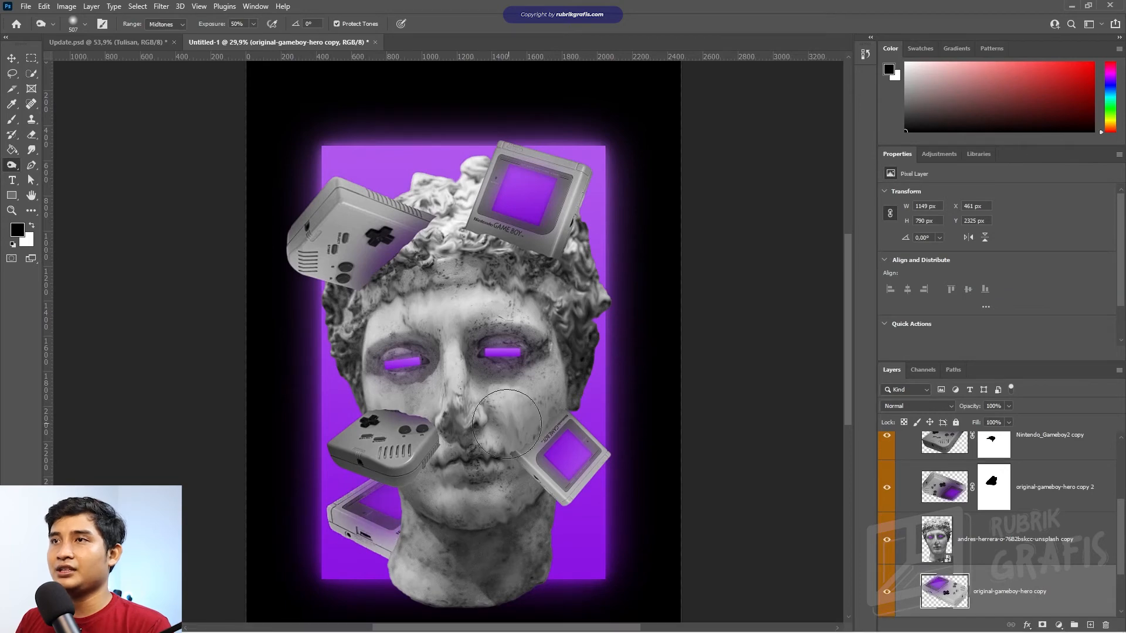
- Rasterize the statue head layer inside the Object group
key(v)
click(486, 354)
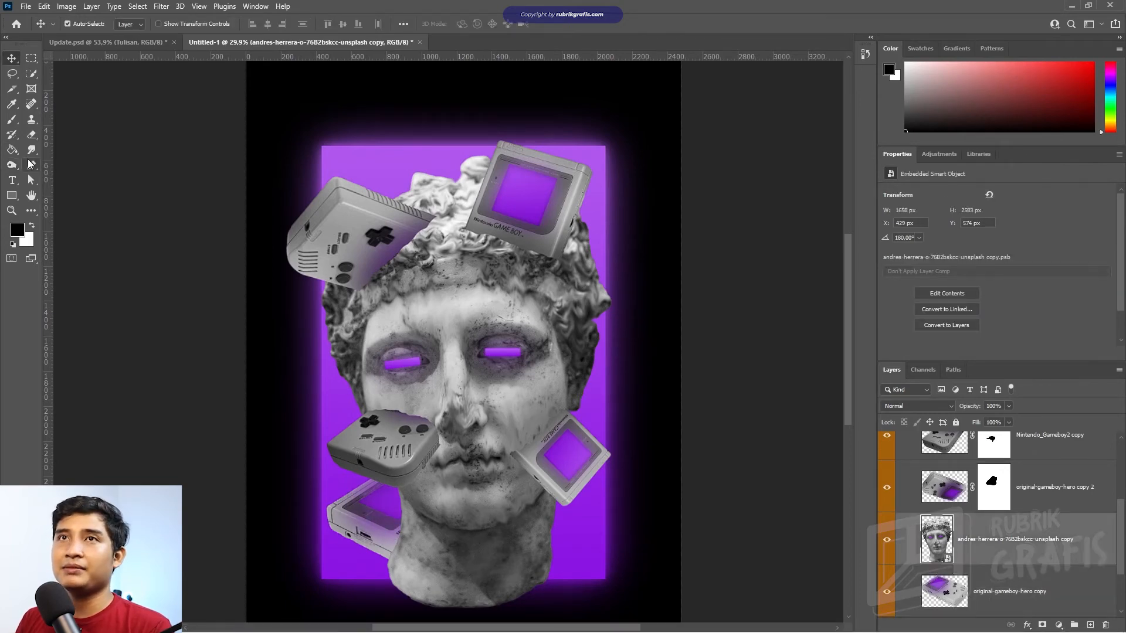
right_click(990, 525)
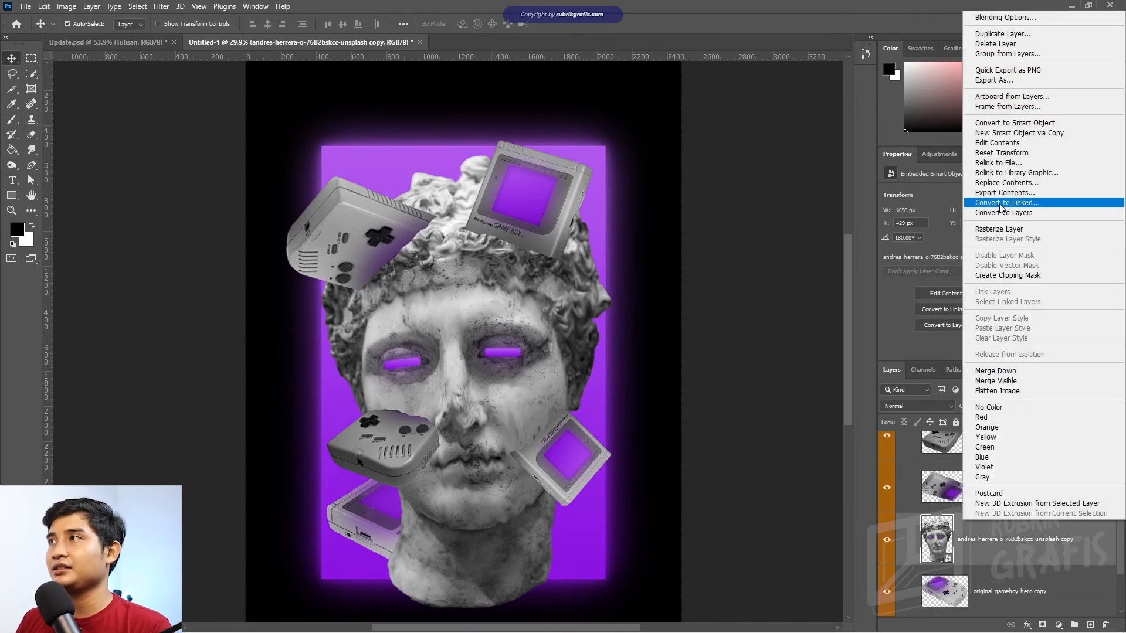
click(1006, 205)
- Darken the statue's face, eye sockets, hair and neck using the Burn tool with an enlarged brush of about 961 px
click(11, 166)
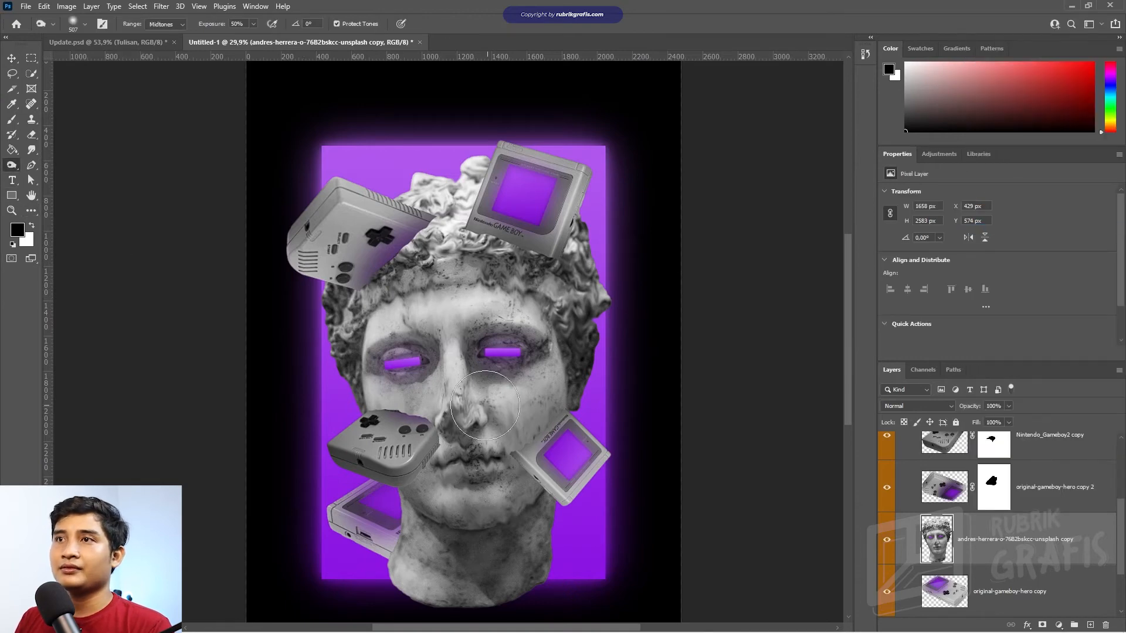
drag(379, 320, 511, 326)
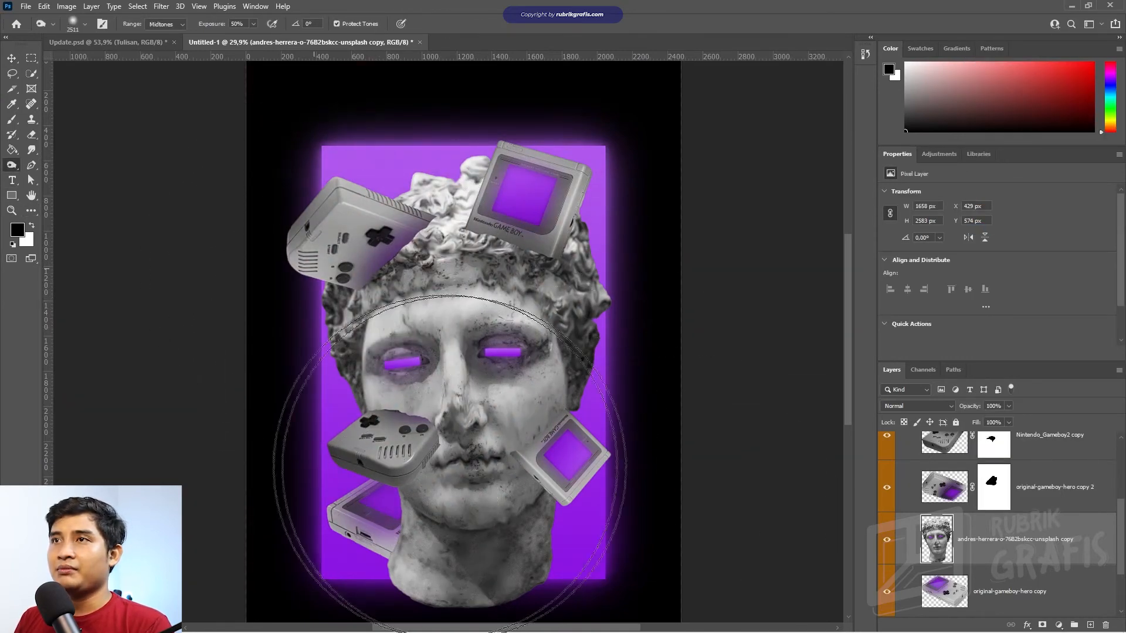
click(414, 454)
mouse_move(444, 388)
mouse_down()
mouse_move(422, 401)
mouse_move(308, 388)
mouse_up()
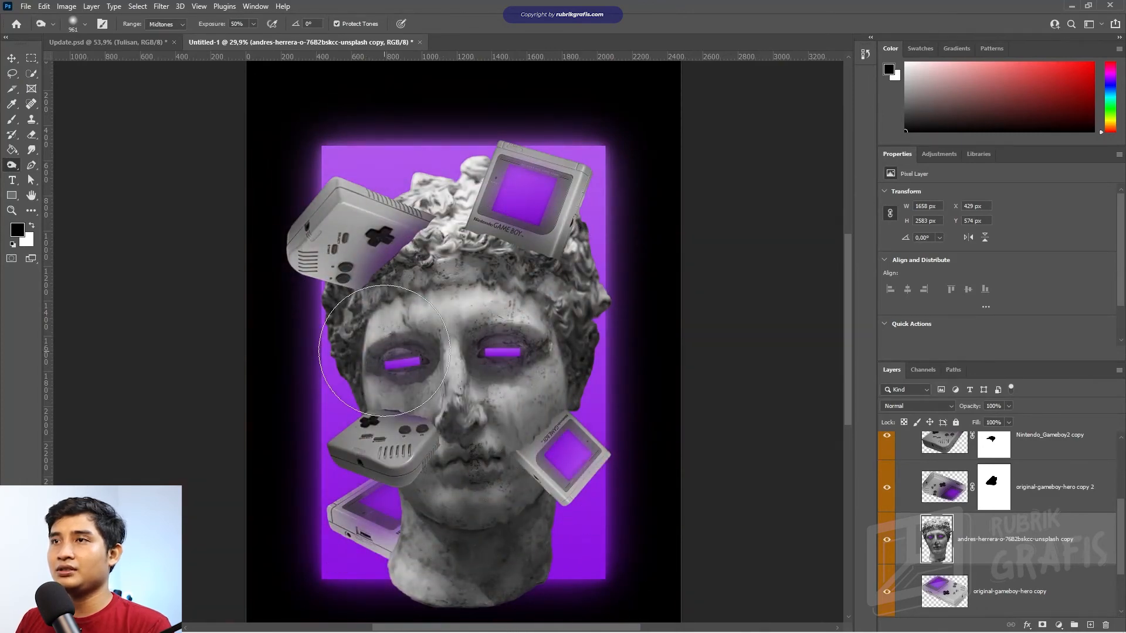
click(454, 432)
drag(422, 588, 466, 536)
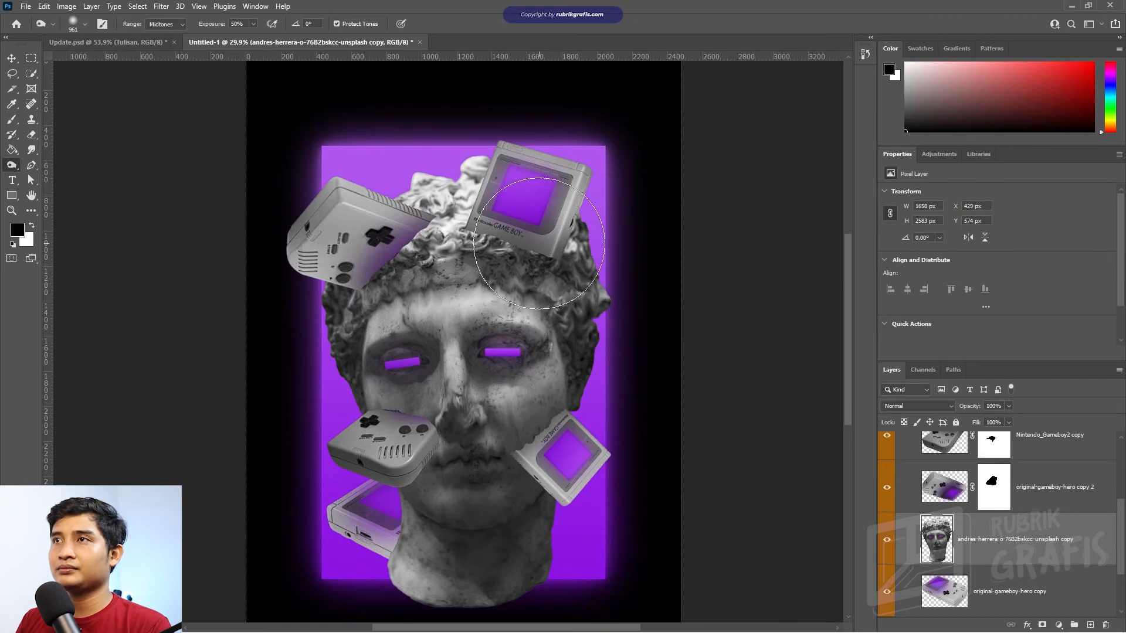
click(421, 246)
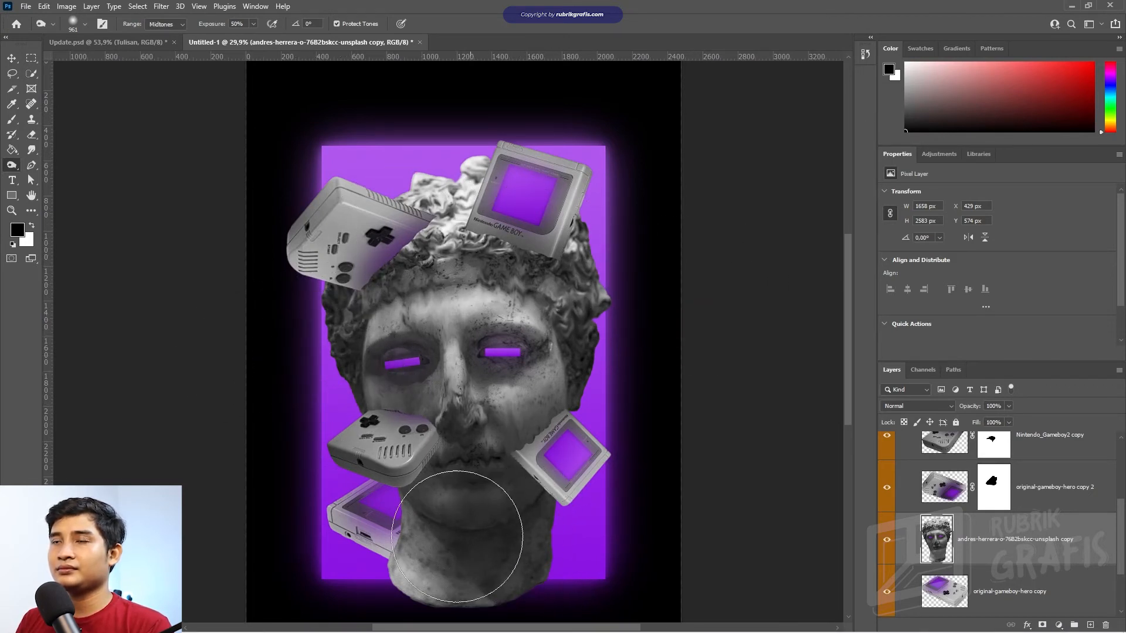
key(ctrl+z)
key(ctrl+z)
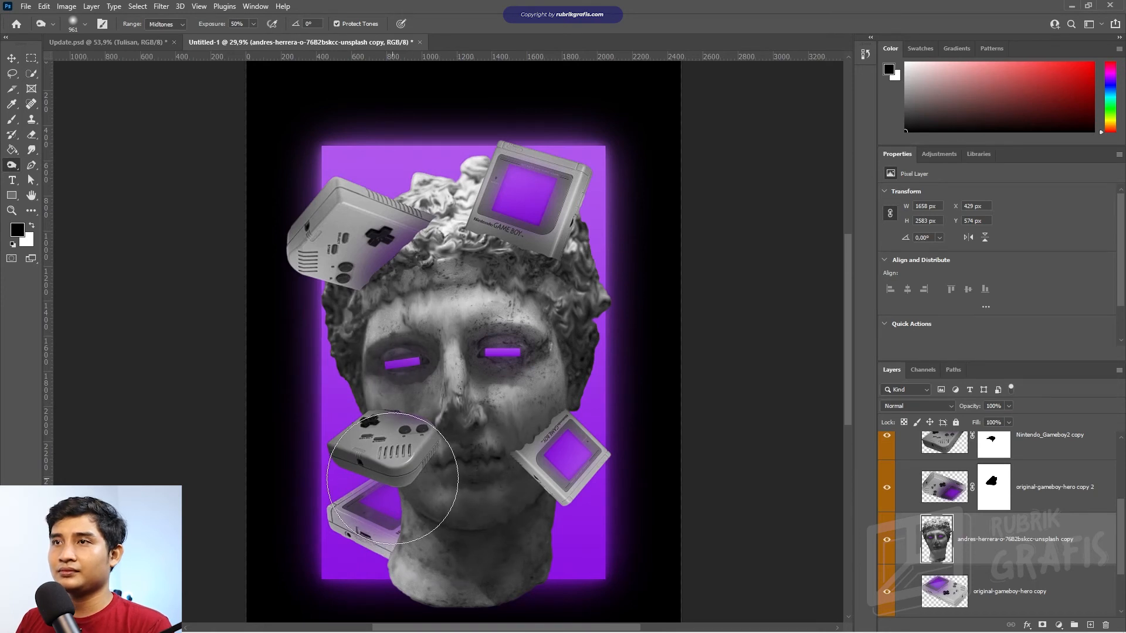
mouse_move(399, 449)
mouse_down()
mouse_move(353, 449)
mouse_move(538, 460)
mouse_up()
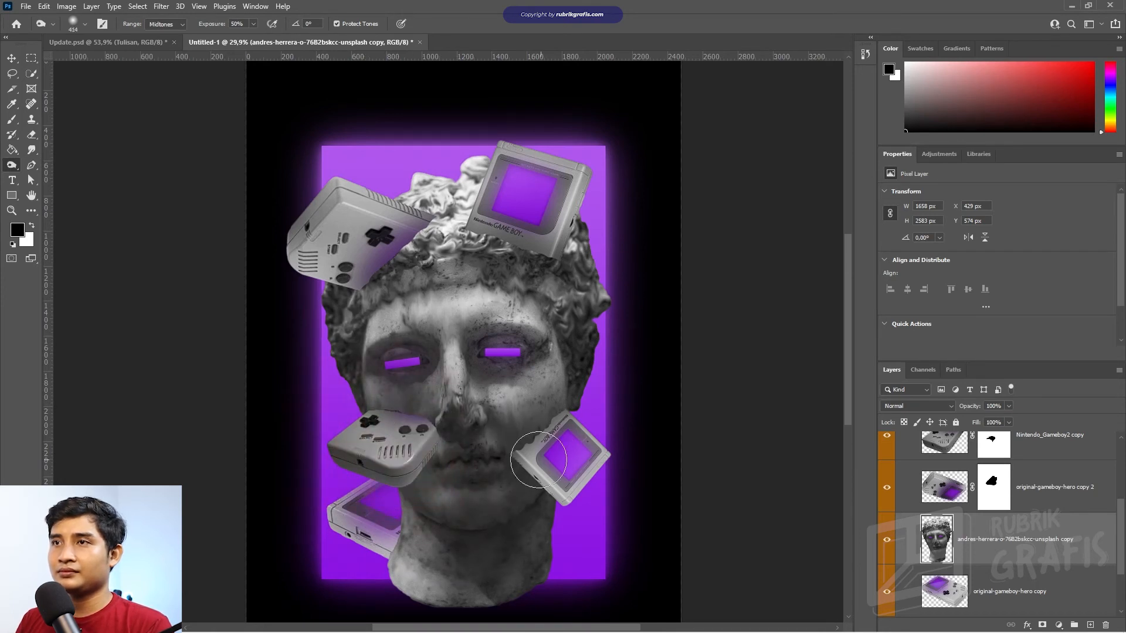
key(ctrl+z)
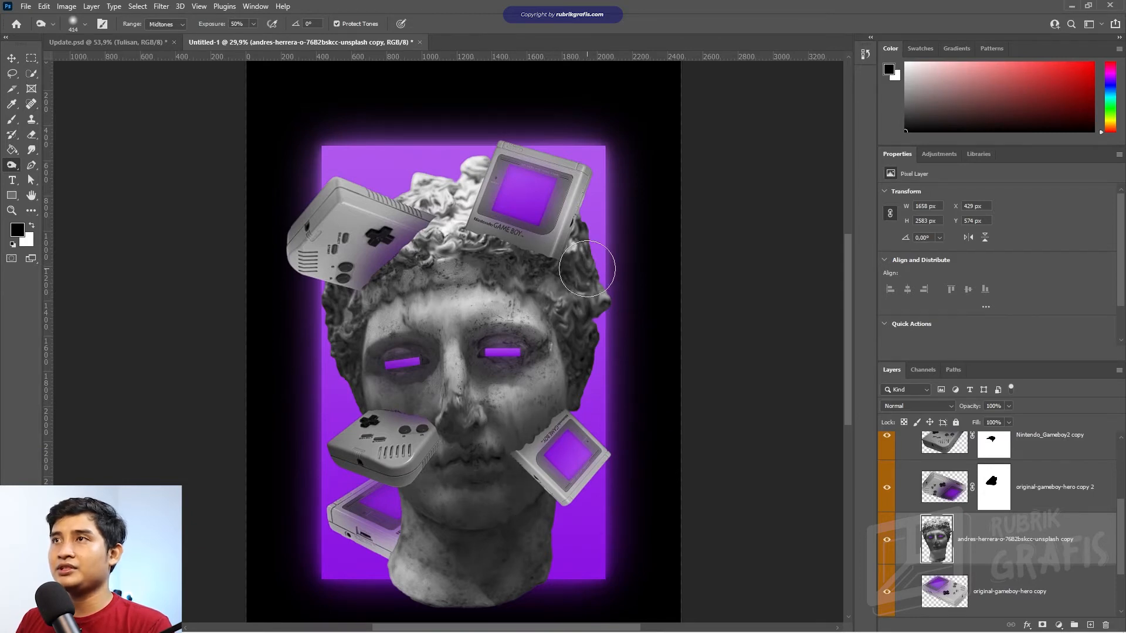
- Burn a shadow into the statue's hair along the edge of original-gameboy-hero copy 2, using a 414 px brush
key(z)
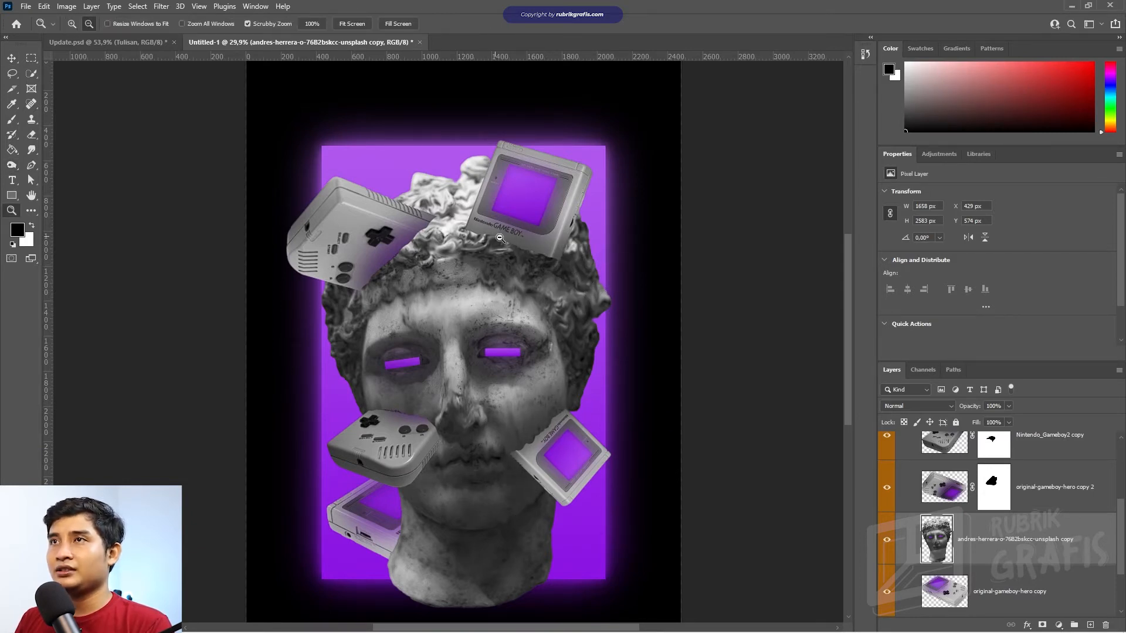
drag(500, 238, 494, 240)
key(v)
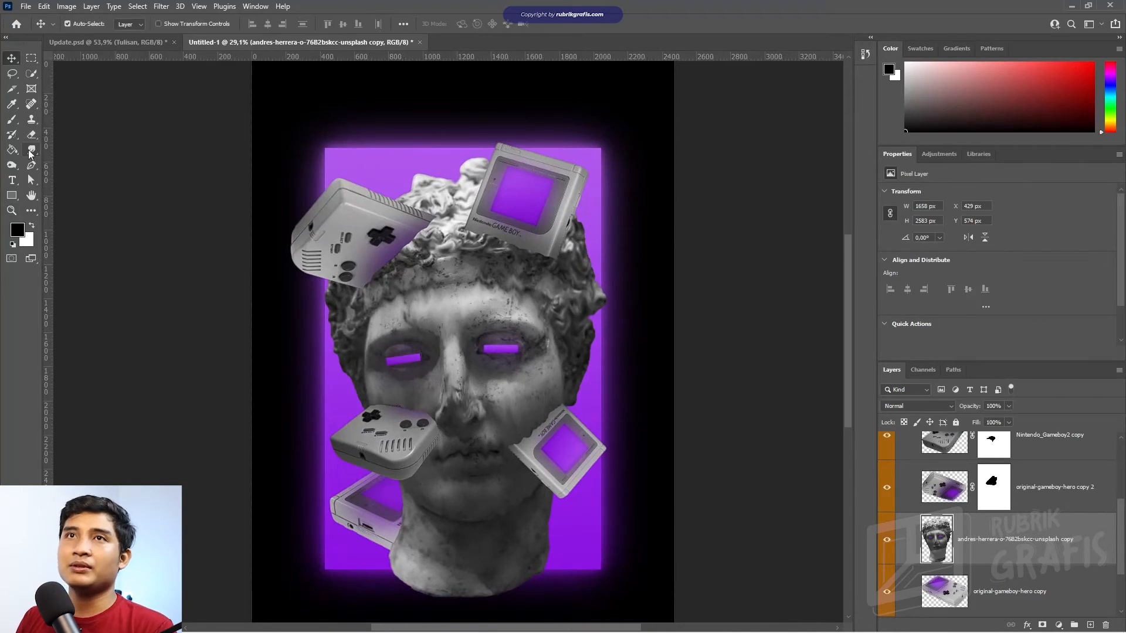
click(11, 165)
drag(436, 226, 310, 315)
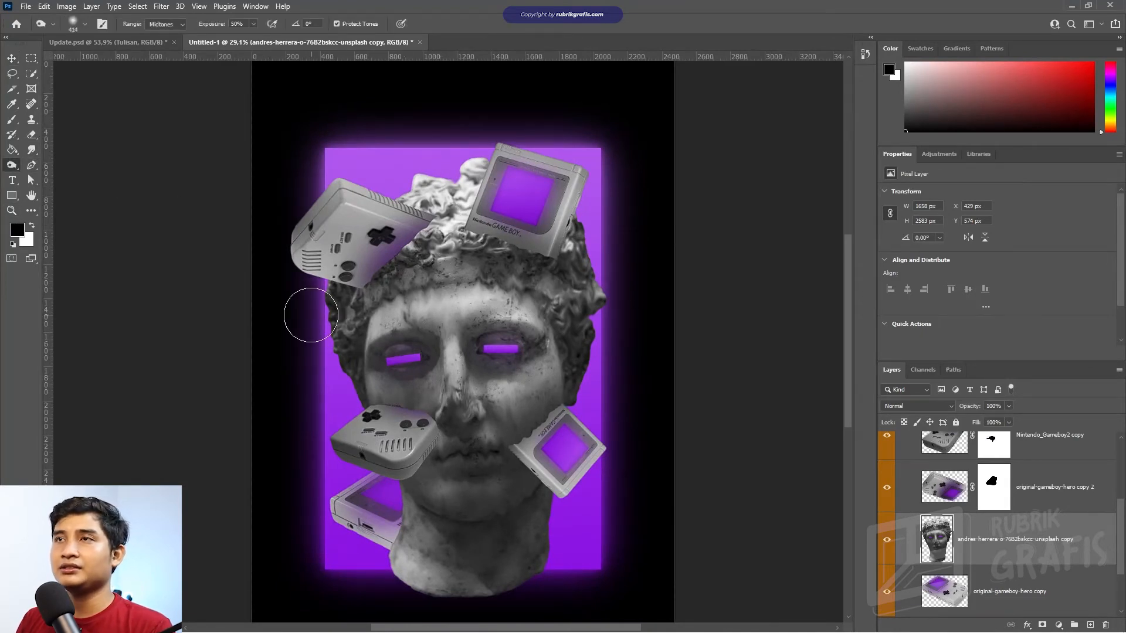
drag(410, 219, 338, 302)
drag(414, 227, 313, 302)
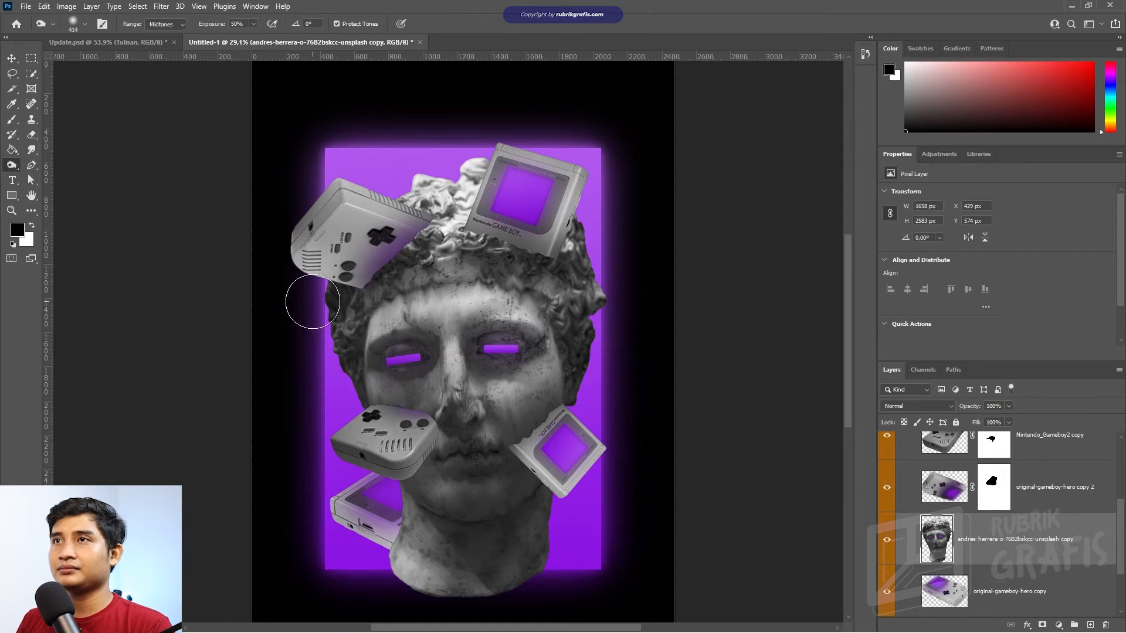
- Deepen the burned shading on original-gameboy-hero copy 2 and on the lower part of 1200px-Game-Boy-FL copy
key(v)
click(359, 241)
click(13, 165)
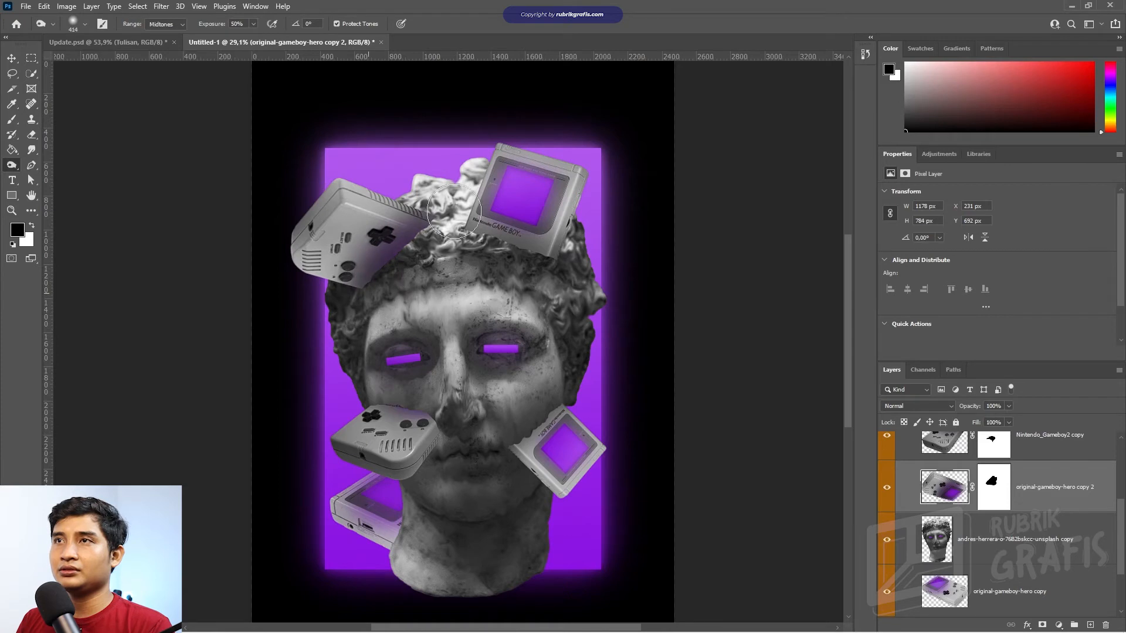
key(v)
click(526, 243)
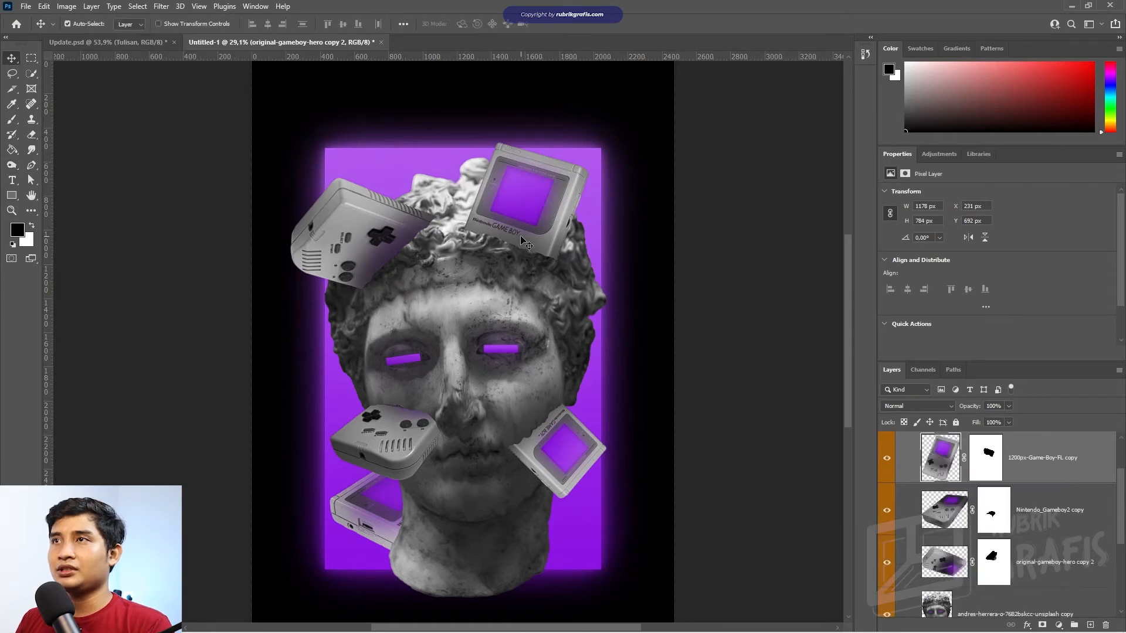
click(10, 168)
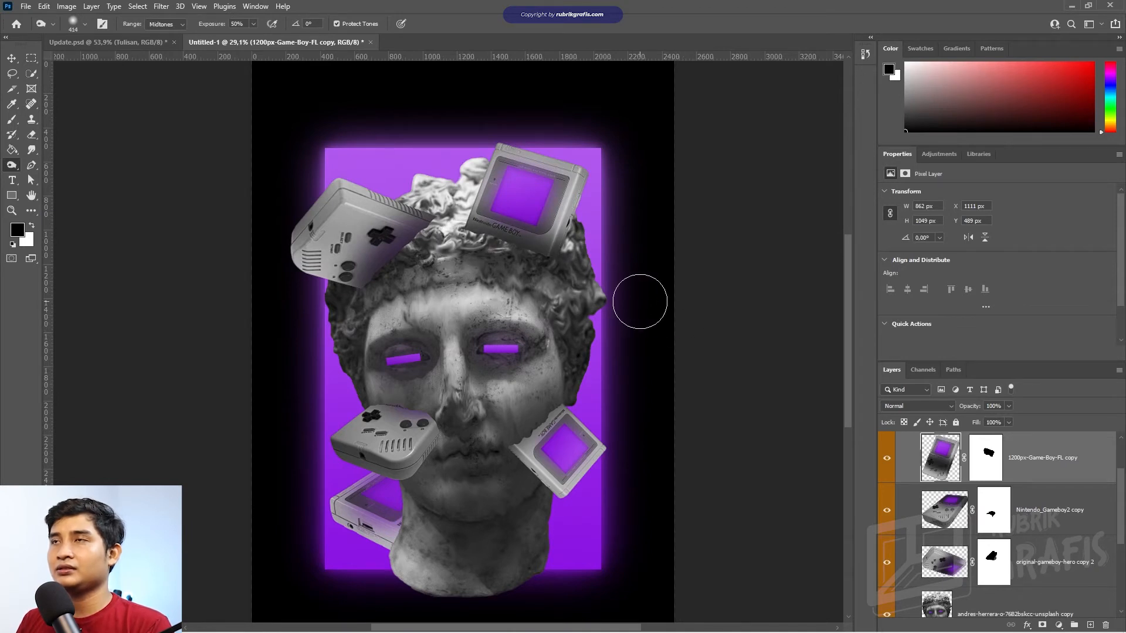
- Deepen the burned shading on 1200px-Game-Boy-FL copy 2, the small Game Boy beside the statue's jaw
key(z)
drag(491, 249, 511, 277)
key(v)
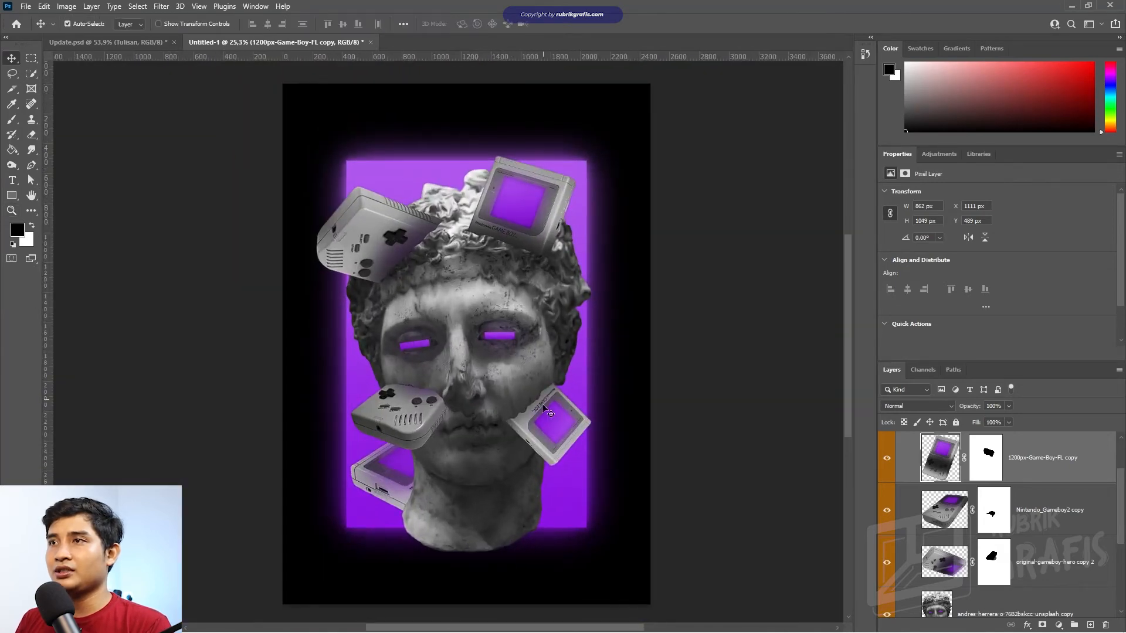
click(544, 407)
click(12, 167)
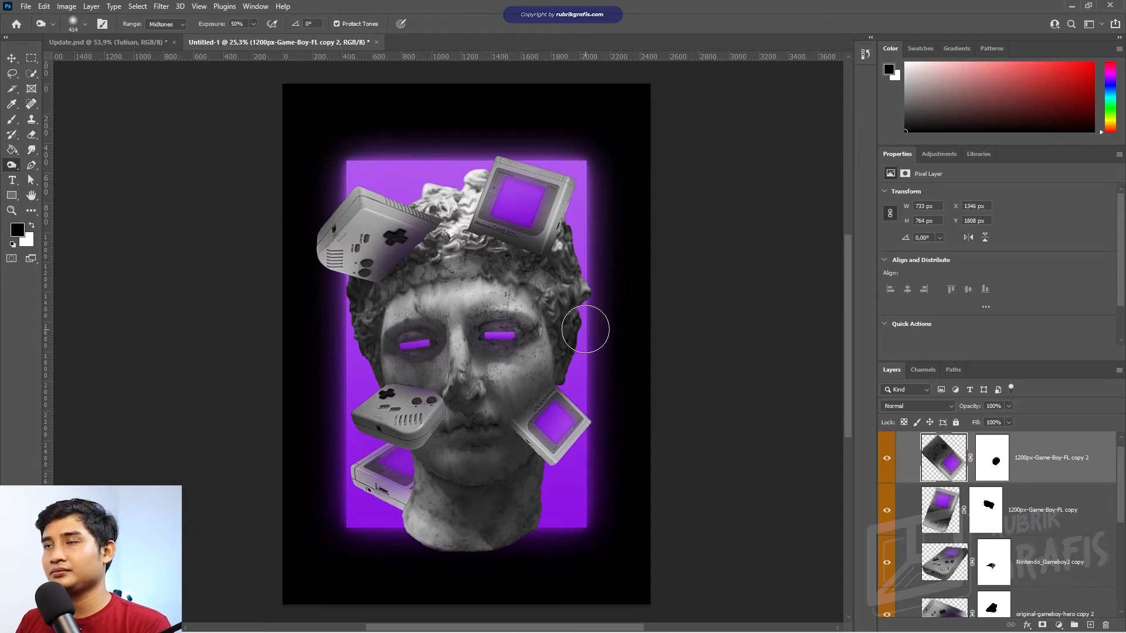
- Compare the whole poster with the finished reference design in Update.psd, checking the lighting and shadows on the statue and Game Boys
key(z)
mouse_move(515, 330)
mouse_down()
mouse_move(543, 346)
mouse_move(488, 357)
mouse_move(540, 371)
mouse_move(520, 377)
mouse_up()
mouse_move(453, 357)
mouse_down()
mouse_move(476, 368)
mouse_move(460, 373)
mouse_up()
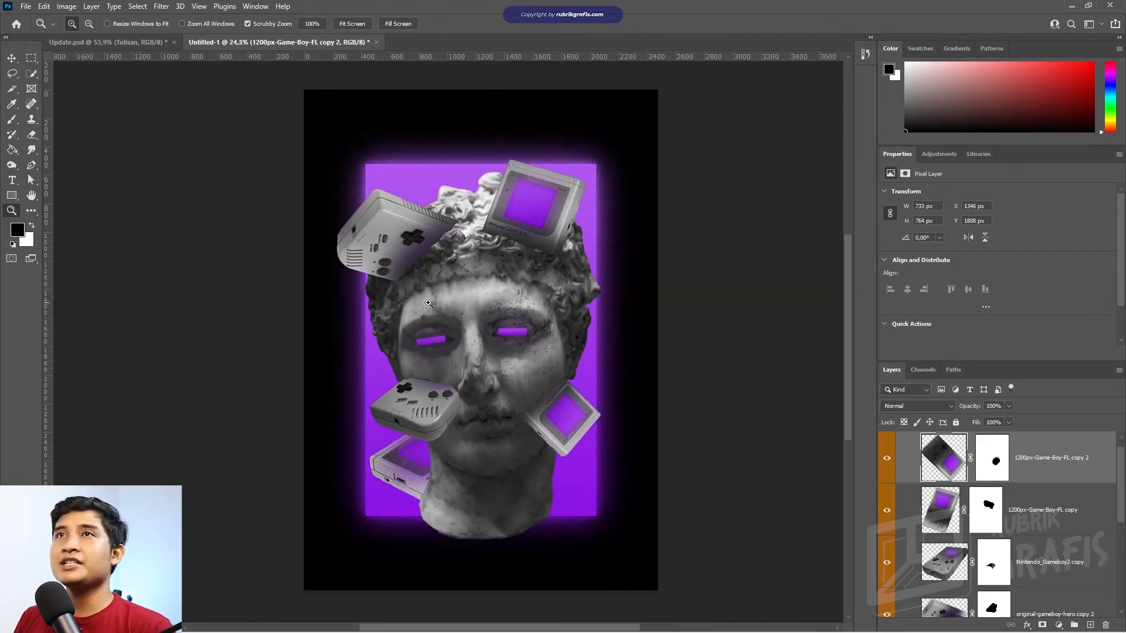
click(146, 42)
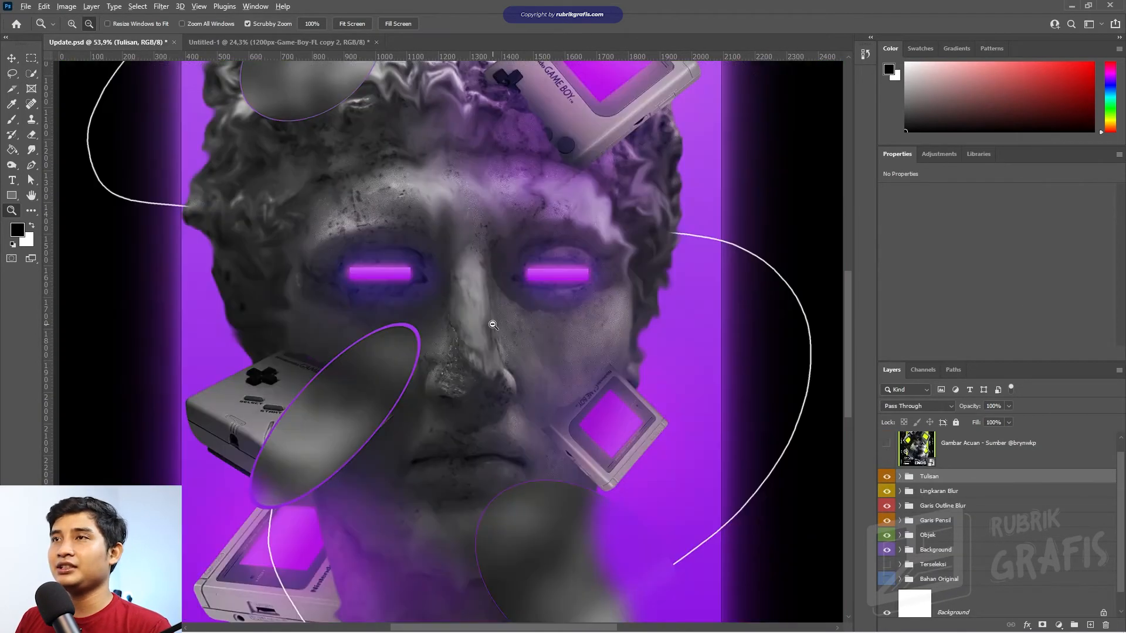
alt+click(426, 306)
alt+click(426, 306)
drag(426, 306, 442, 340)
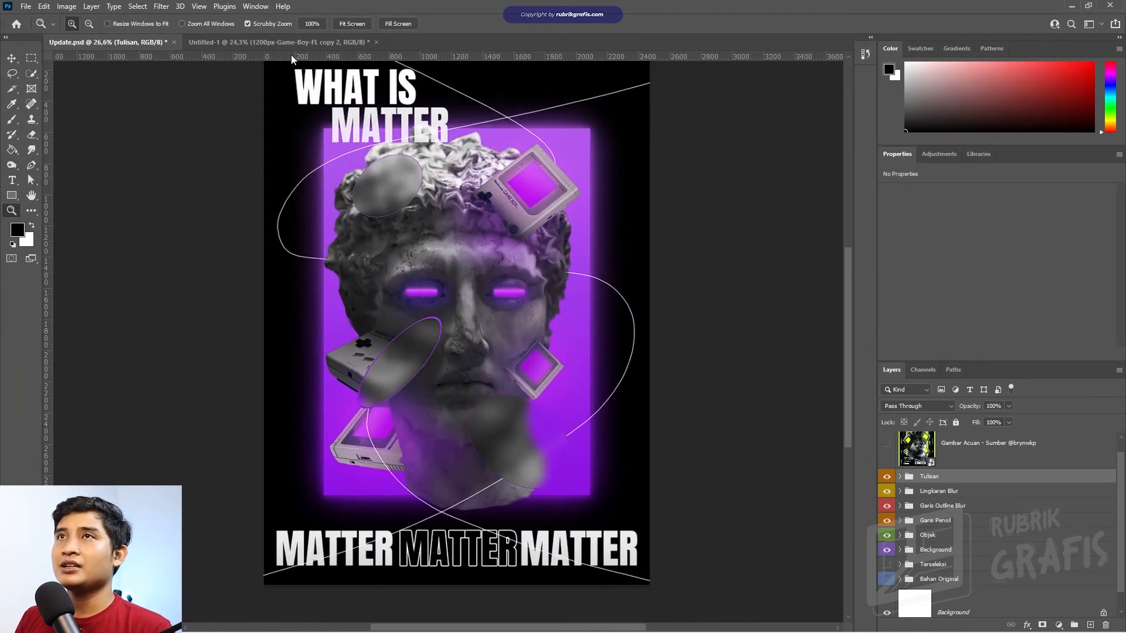
click(276, 42)
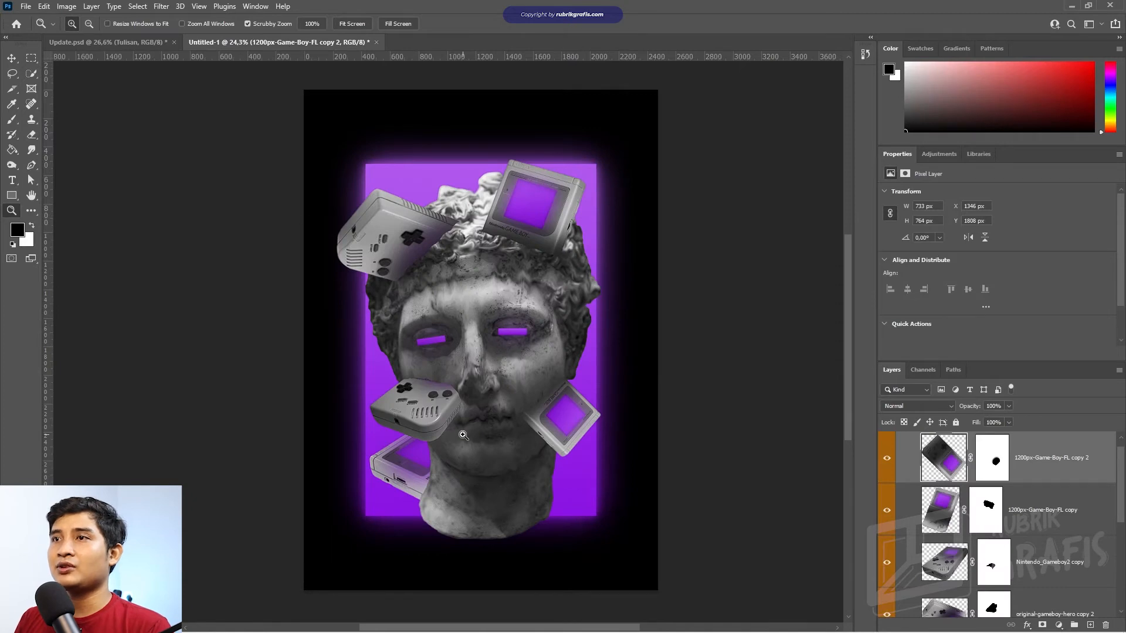
click(164, 42)
click(275, 41)
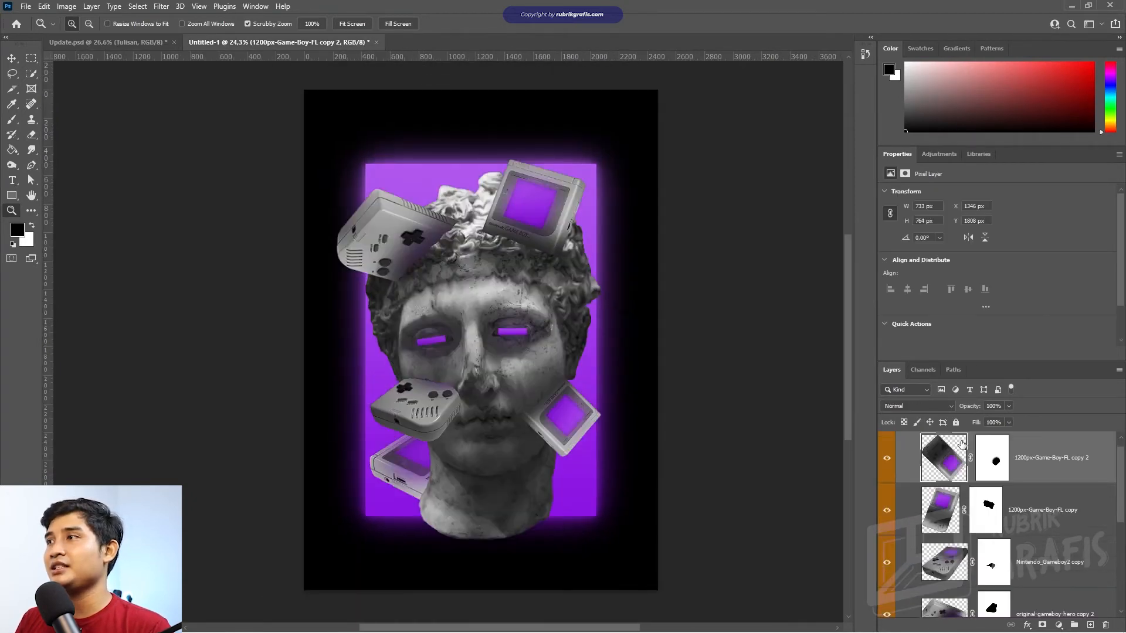
- Collapse the Object group and add a new empty layer above it
click(902, 439)
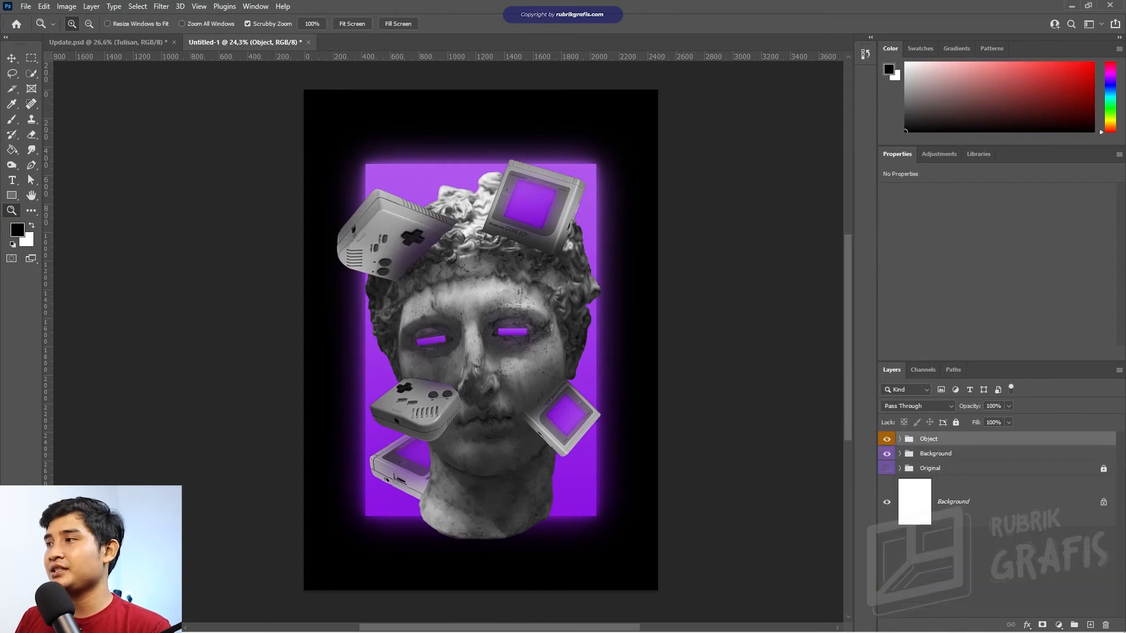
click(1091, 625)
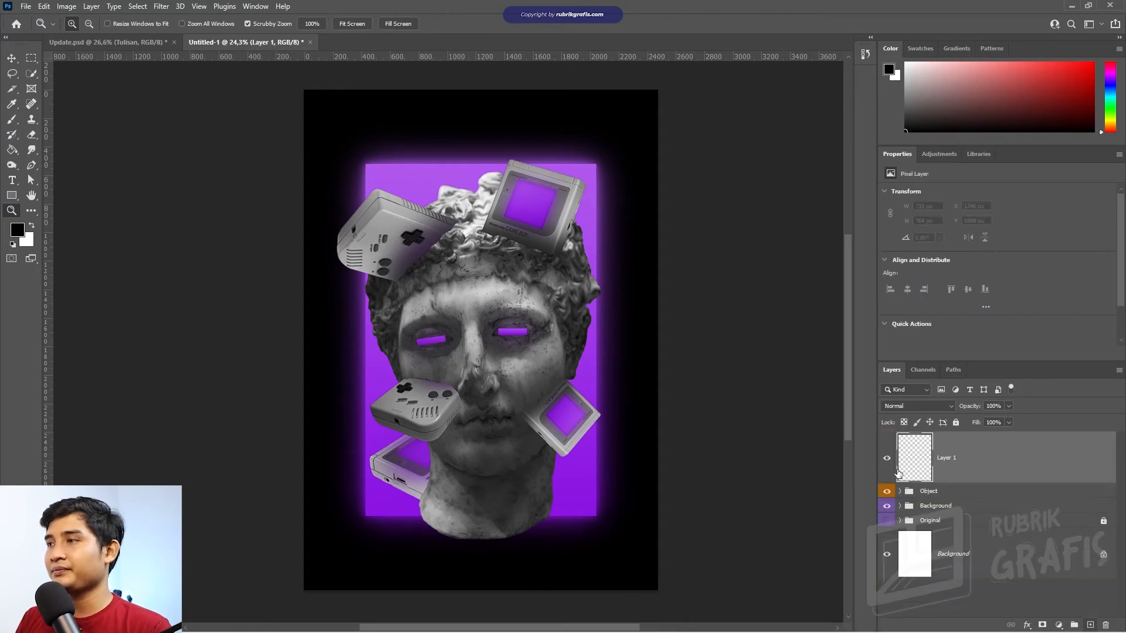
- Draw two thin white freehand Pencil lines winding in wide S-curves across the whole poster on the new layer
click(11, 119)
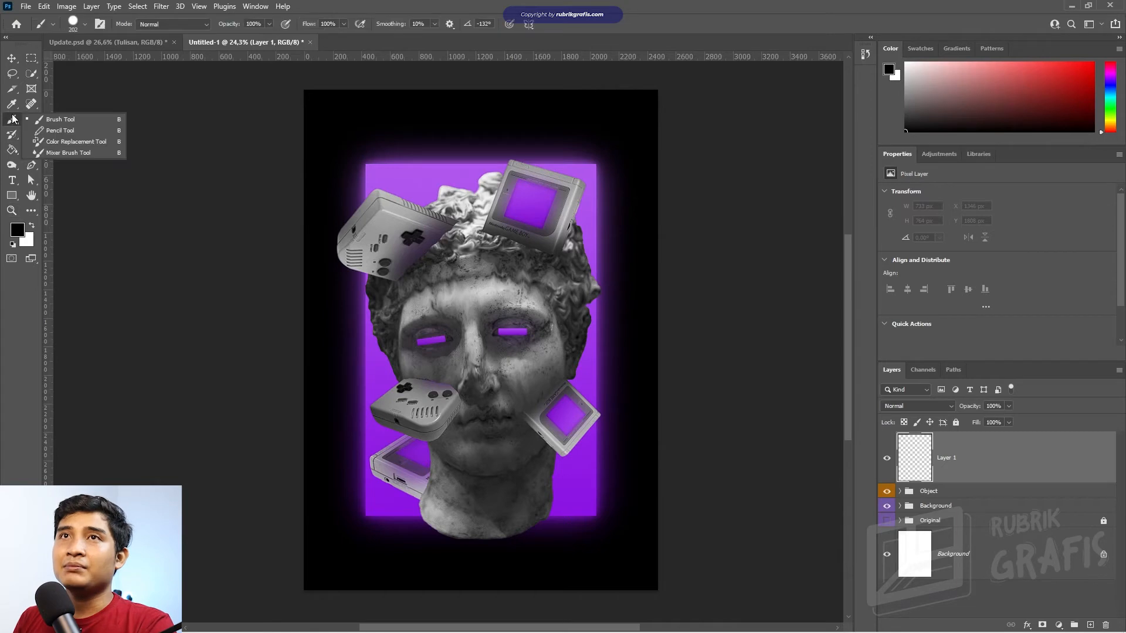
click(53, 130)
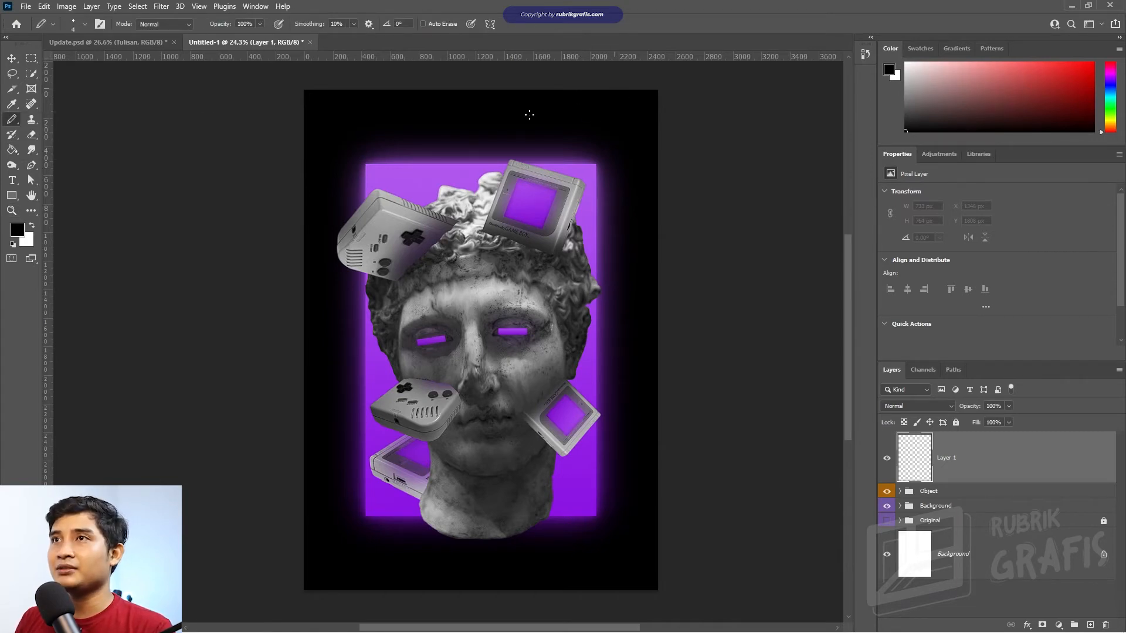
key(ctrl+z)
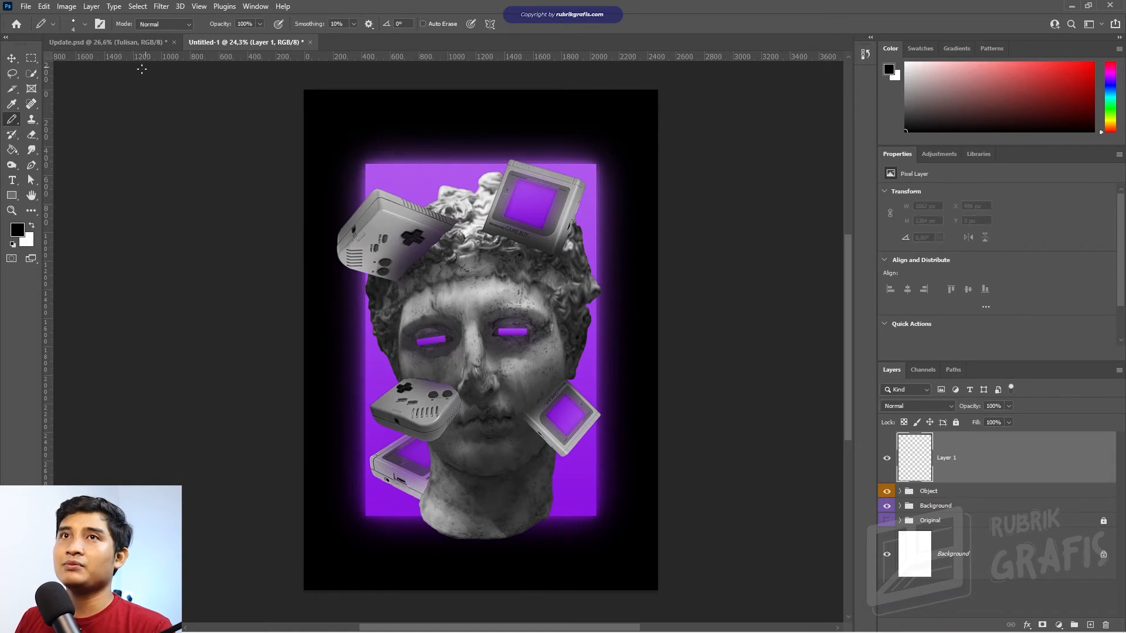
click(32, 227)
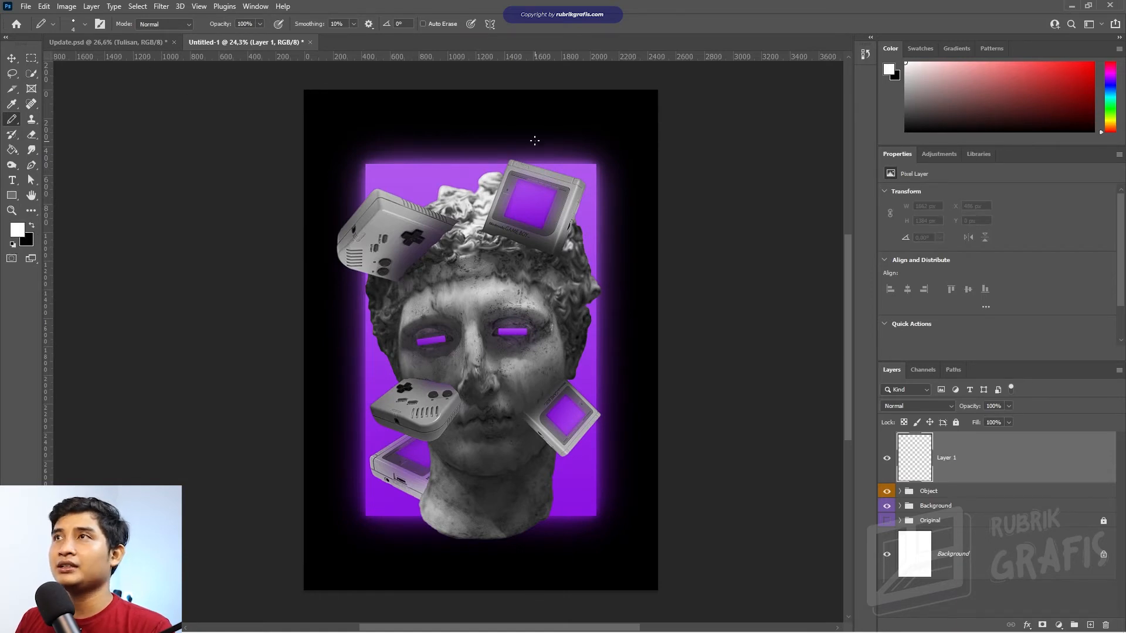
mouse_move(628, 92)
mouse_down()
mouse_move(335, 246)
mouse_move(326, 505)
mouse_move(303, 530)
mouse_up()
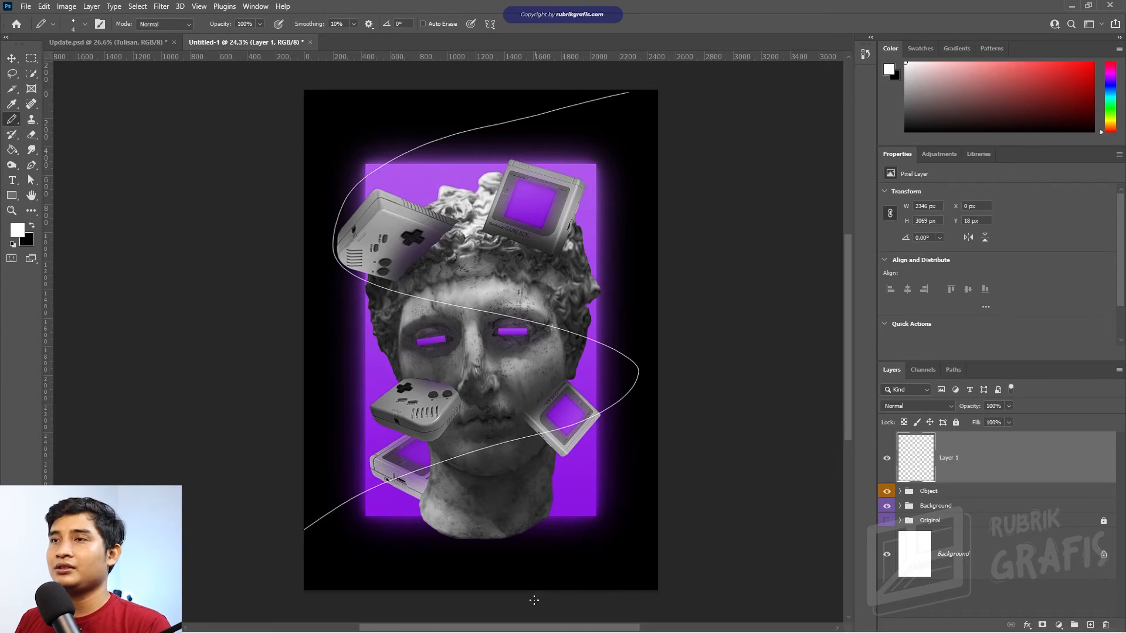
mouse_move(531, 592)
mouse_down()
mouse_move(405, 481)
mouse_move(592, 367)
mouse_move(533, 409)
mouse_move(365, 261)
mouse_move(625, 129)
mouse_move(517, 178)
mouse_move(480, 150)
mouse_up()
key(ctrl+z)
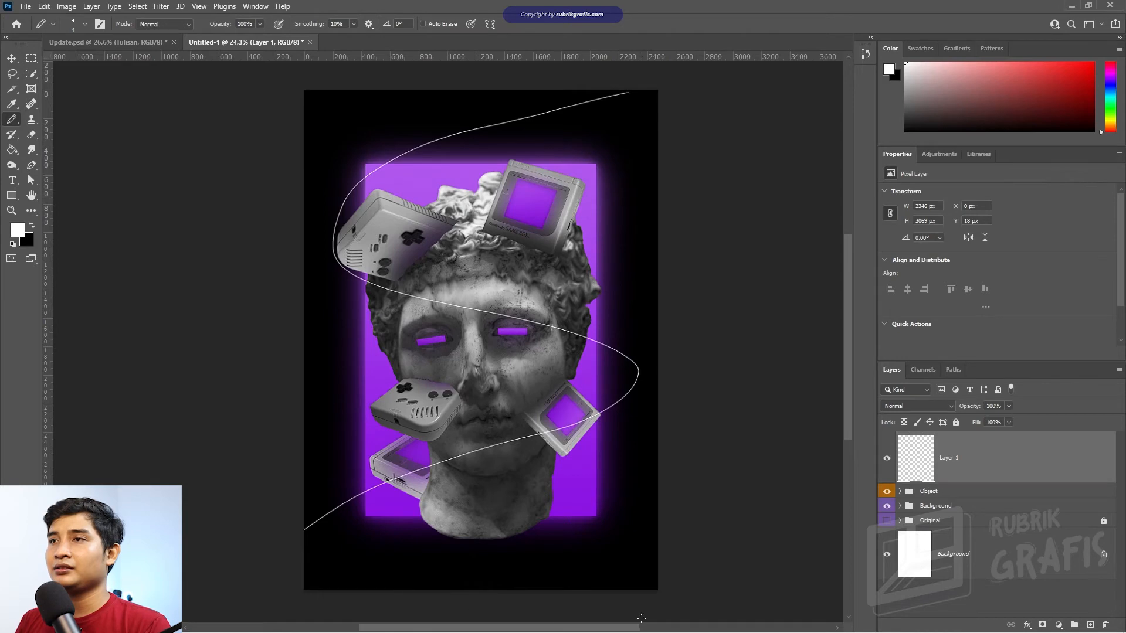
mouse_move(634, 599)
mouse_down()
mouse_move(393, 499)
mouse_move(357, 345)
mouse_move(658, 248)
mouse_move(405, 98)
mouse_move(8, 17)
mouse_up()
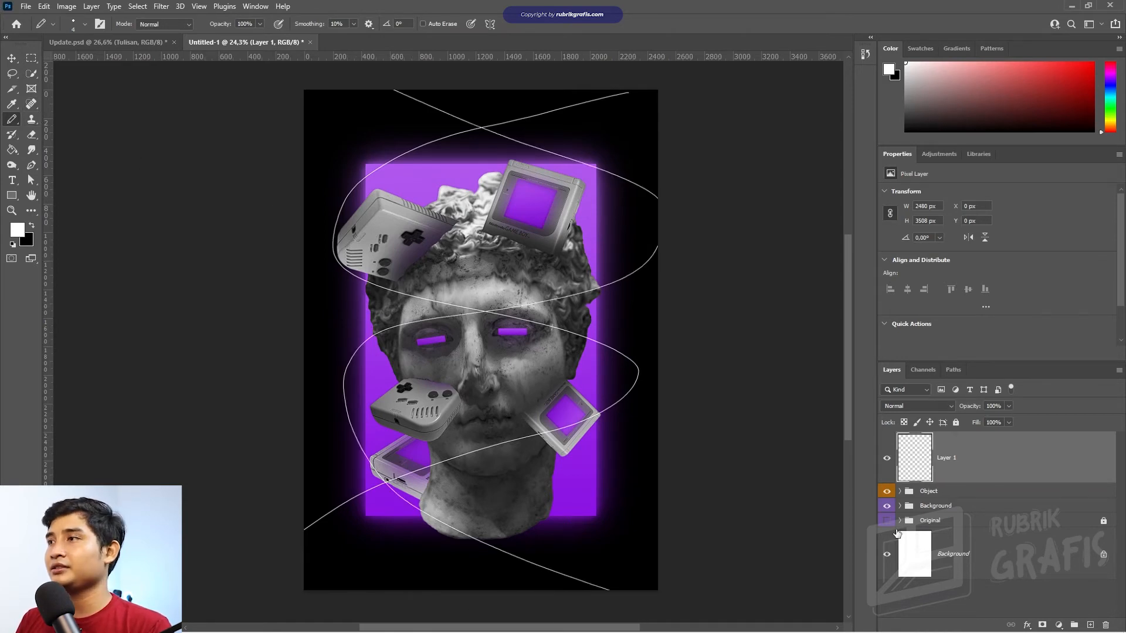
- Add a layer mask to the line layer and brush out the line parts crossing the statue's neck, chin and small jaw Game Boy
click(1046, 625)
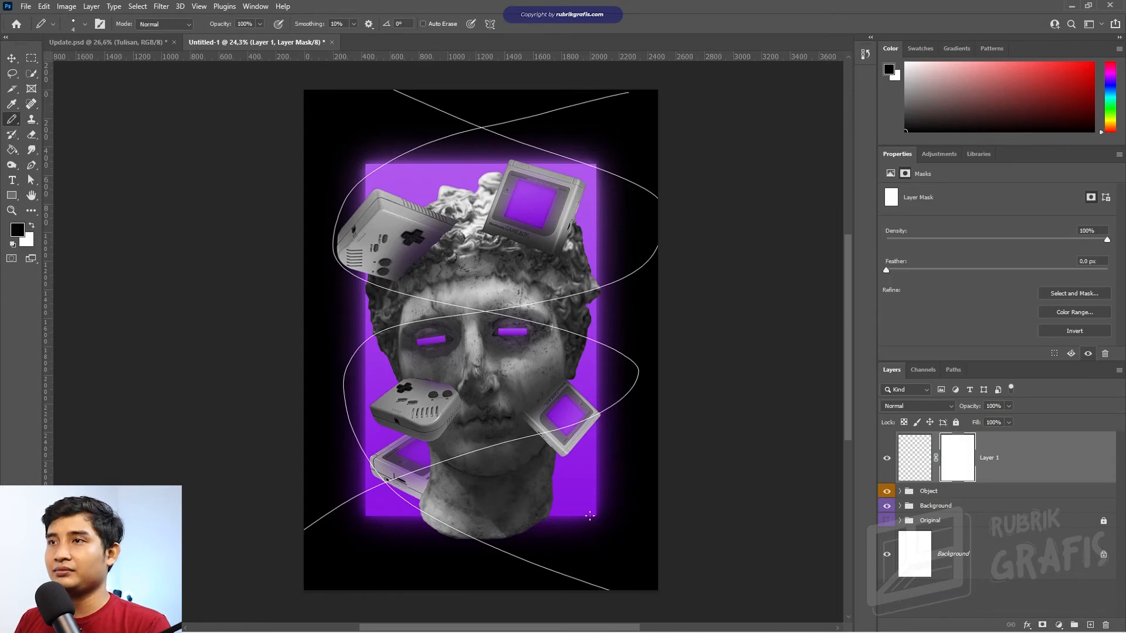
right_click(11, 119)
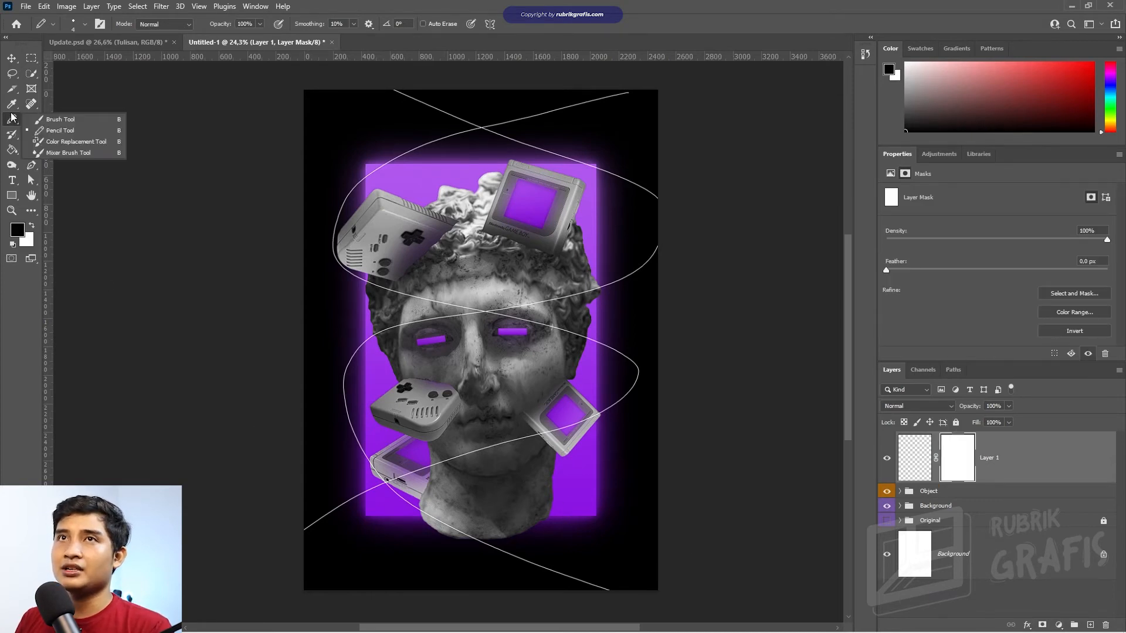
click(52, 118)
mouse_move(416, 514)
mouse_down()
mouse_move(469, 543)
mouse_move(477, 524)
mouse_up()
key(x)
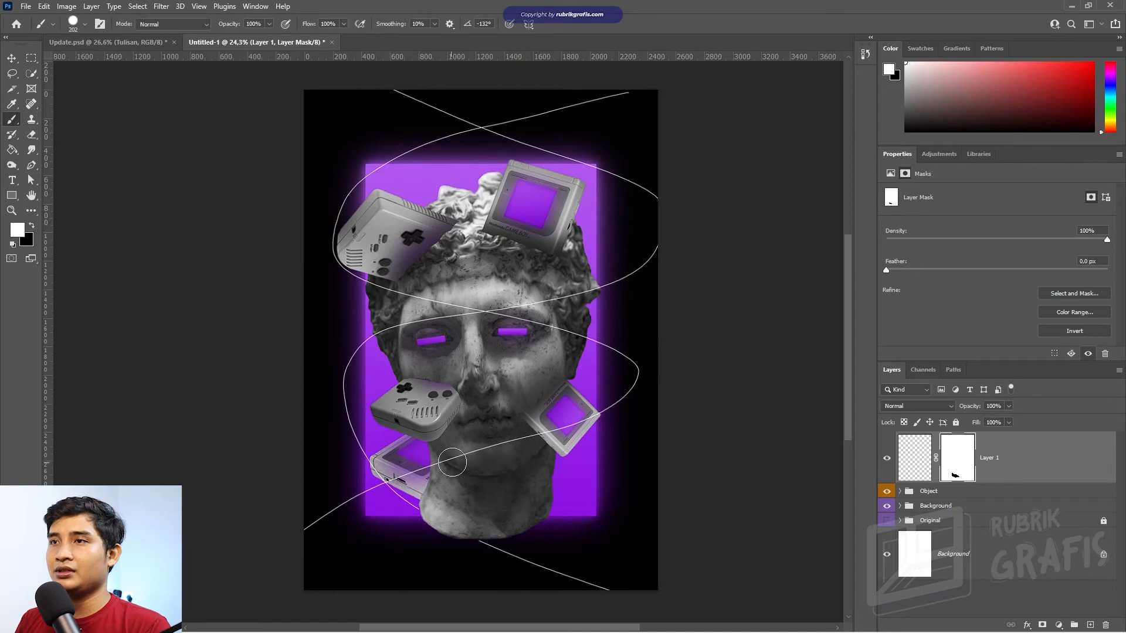
key(x)
drag(449, 464, 584, 417)
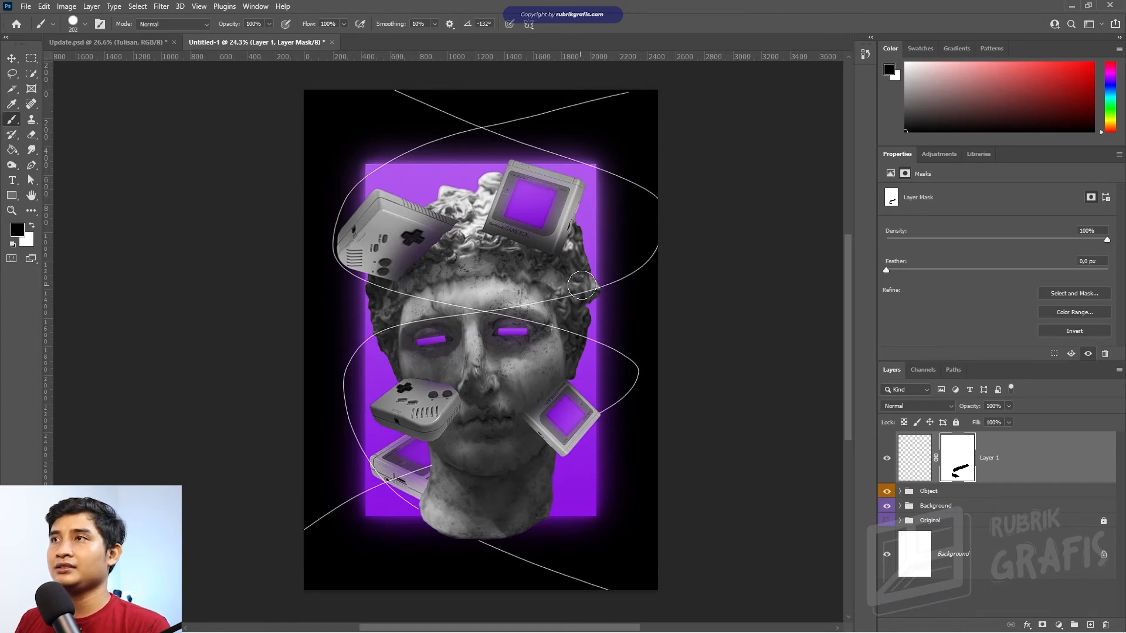
- Mask out the line at the purple frame's upper corner and the curve crossing the statue's eyes and forehead
key(x)
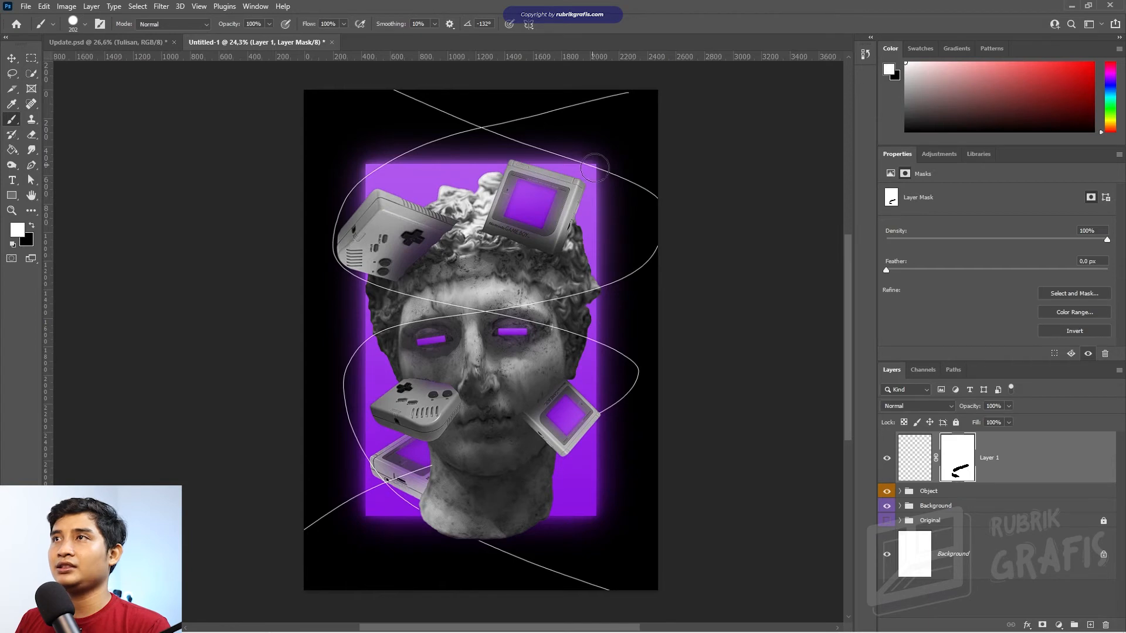
key(x)
click(594, 167)
key(x)
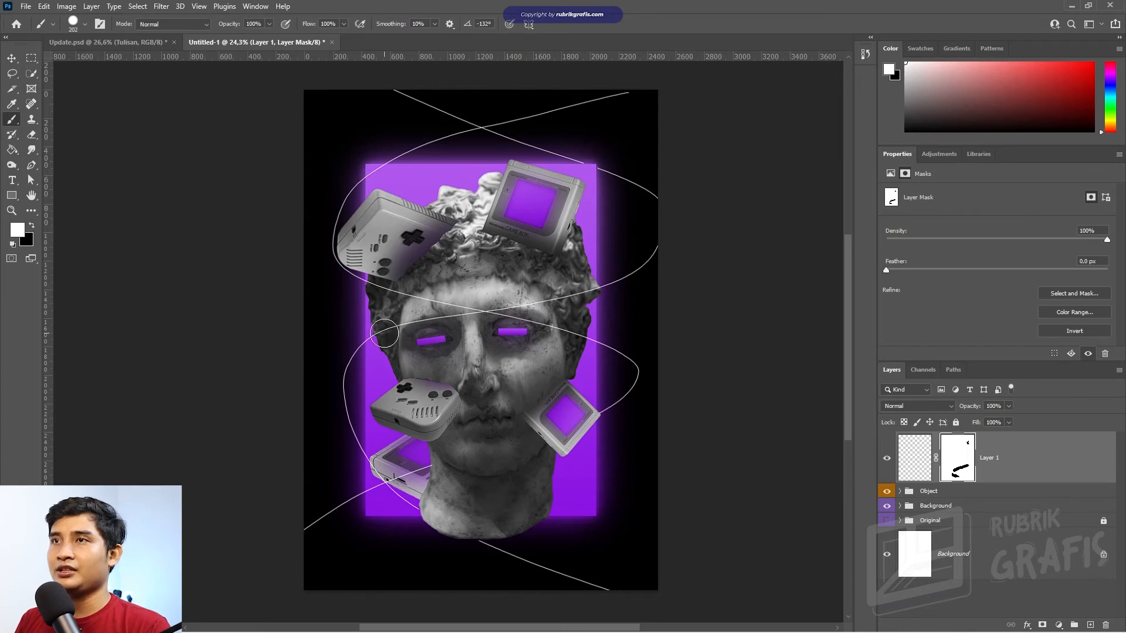
key(x)
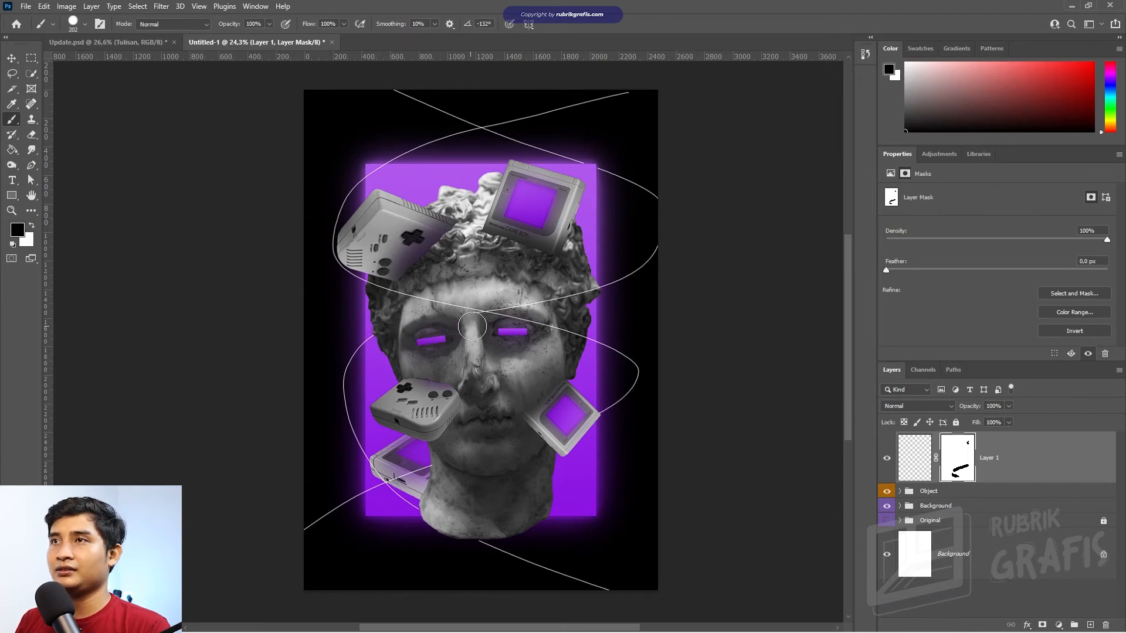
drag(474, 327, 475, 326)
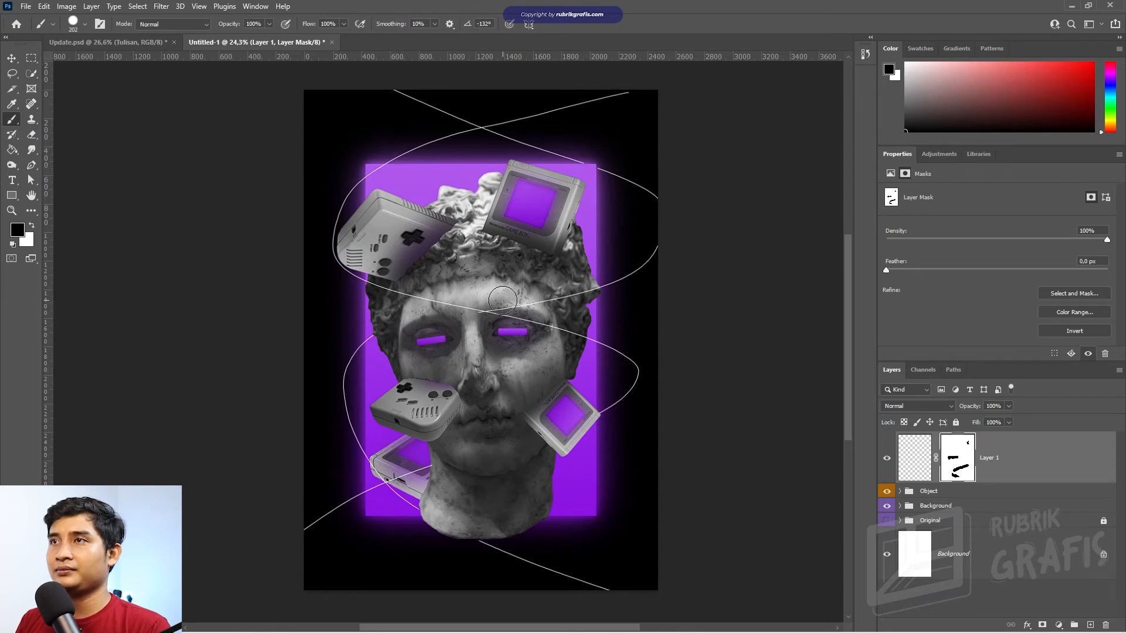
key(x)
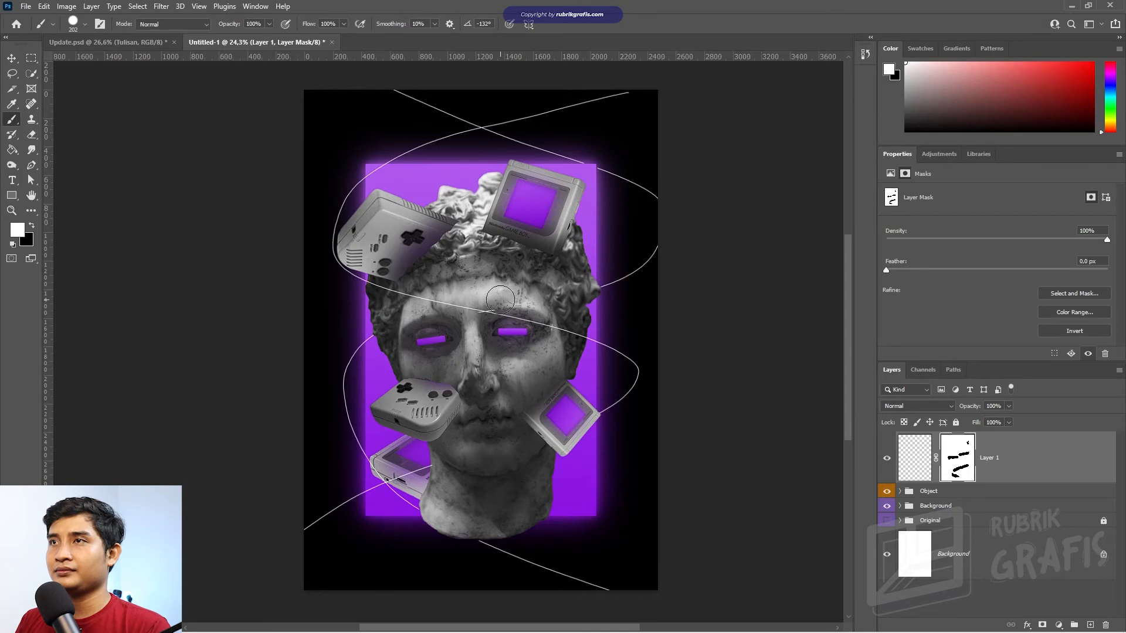
key(x)
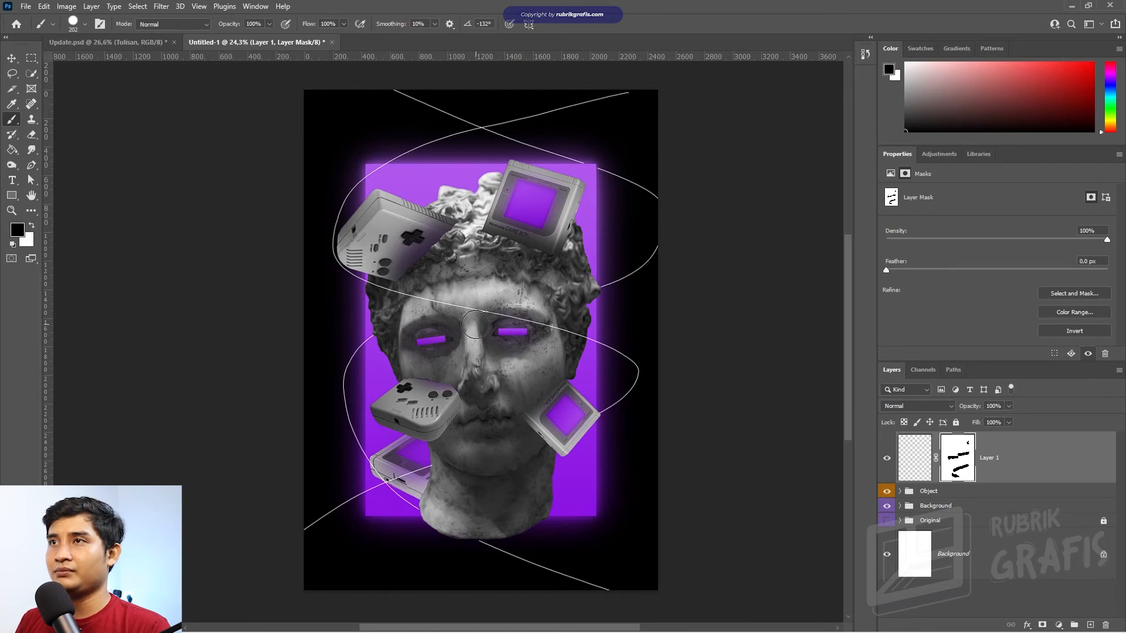
- Compare the masked curving lines on the whole poster with those in the finished Update.psd design
key(z)
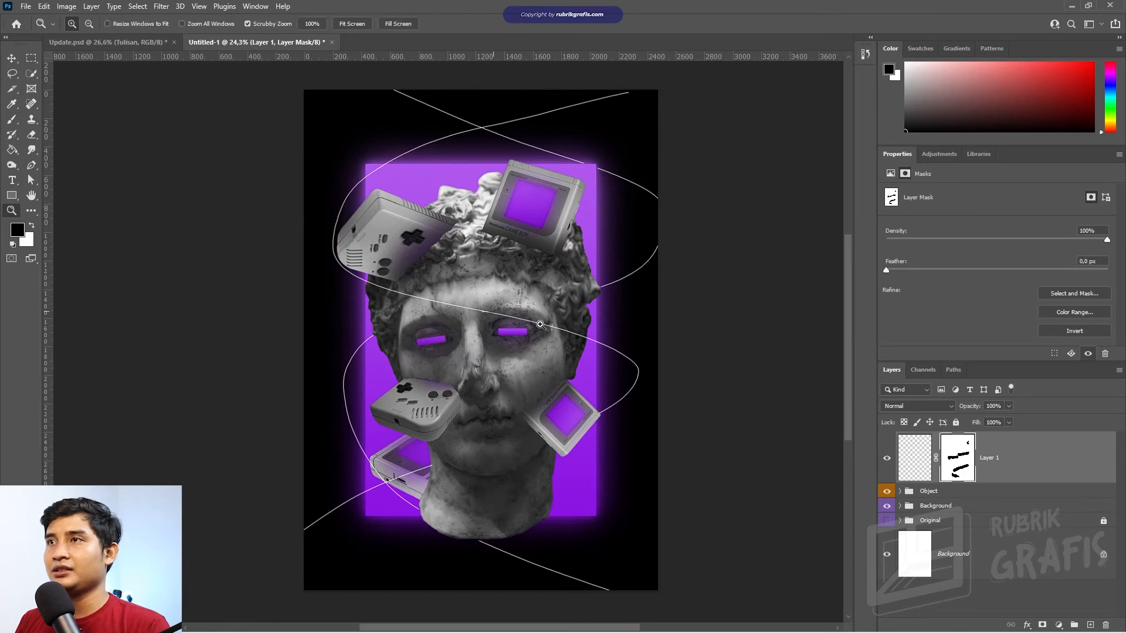
drag(473, 273, 467, 320)
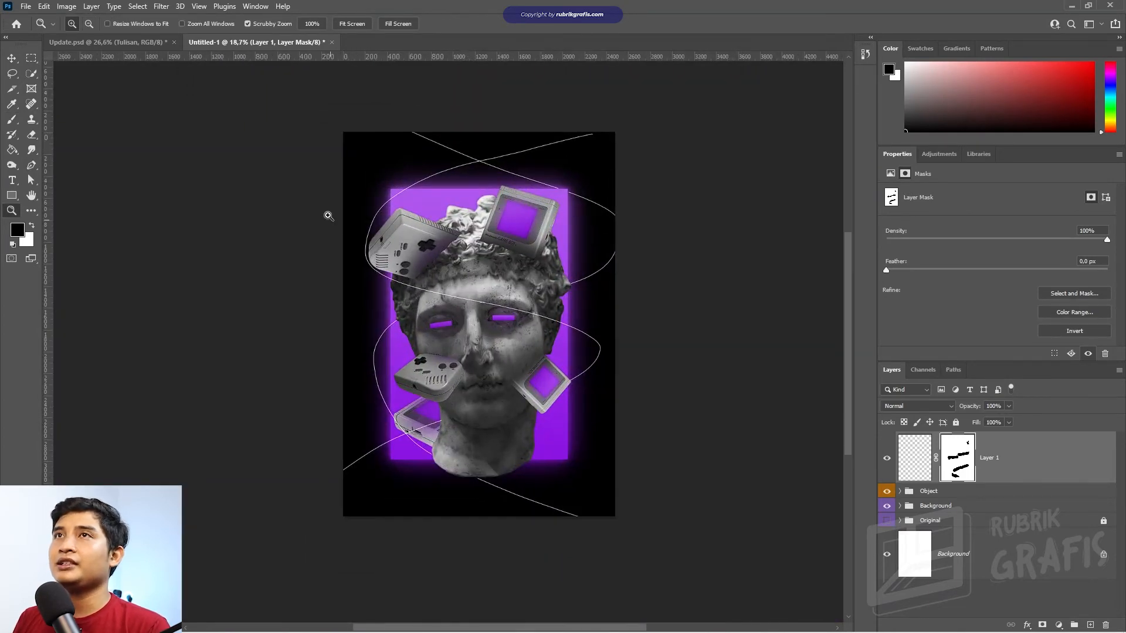
click(137, 43)
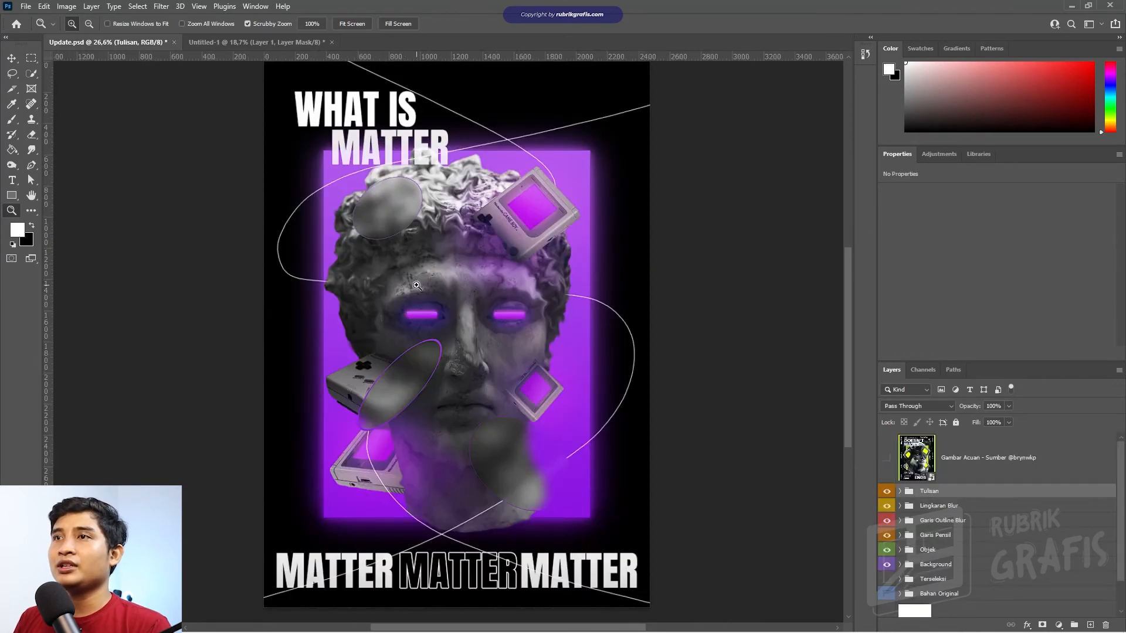
click(265, 46)
click(507, 335)
drag(507, 334, 383, 356)
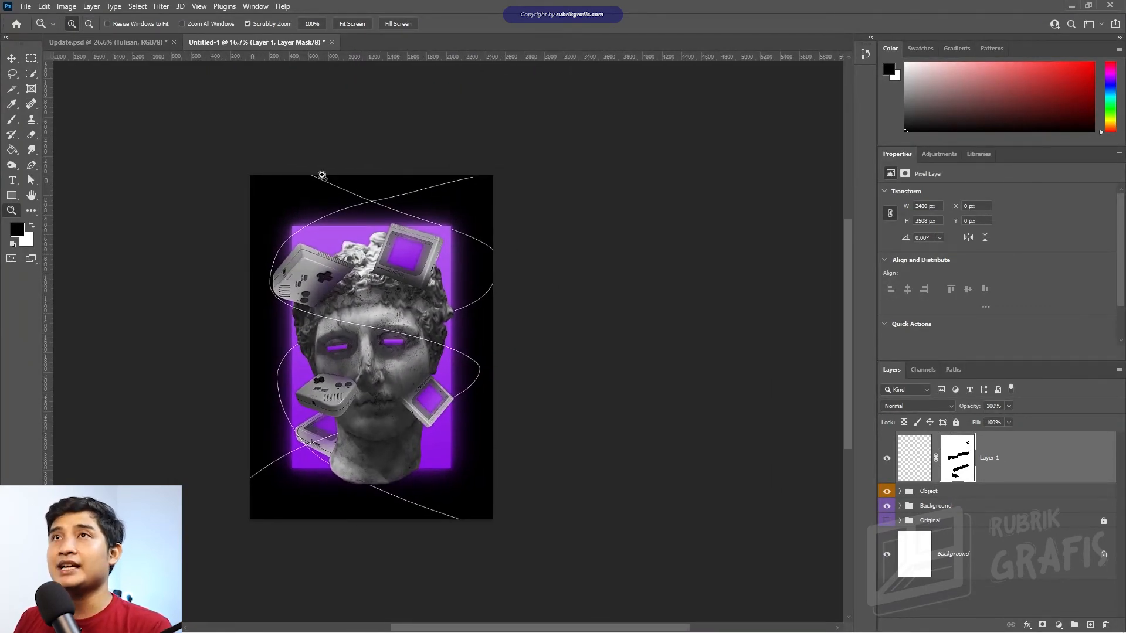
click(153, 42)
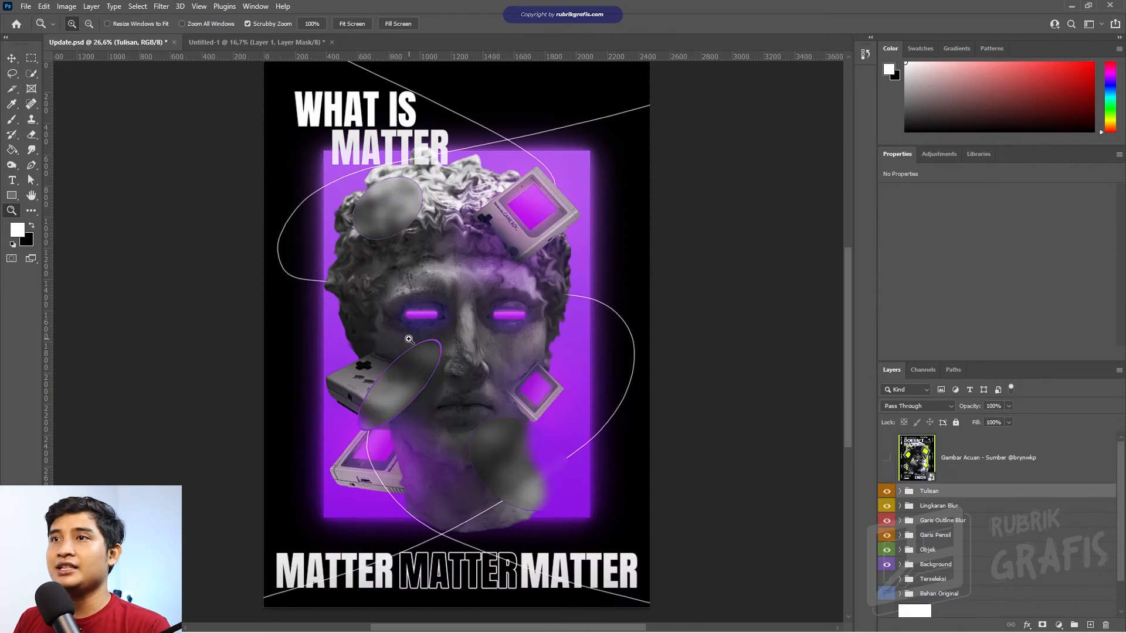
click(287, 42)
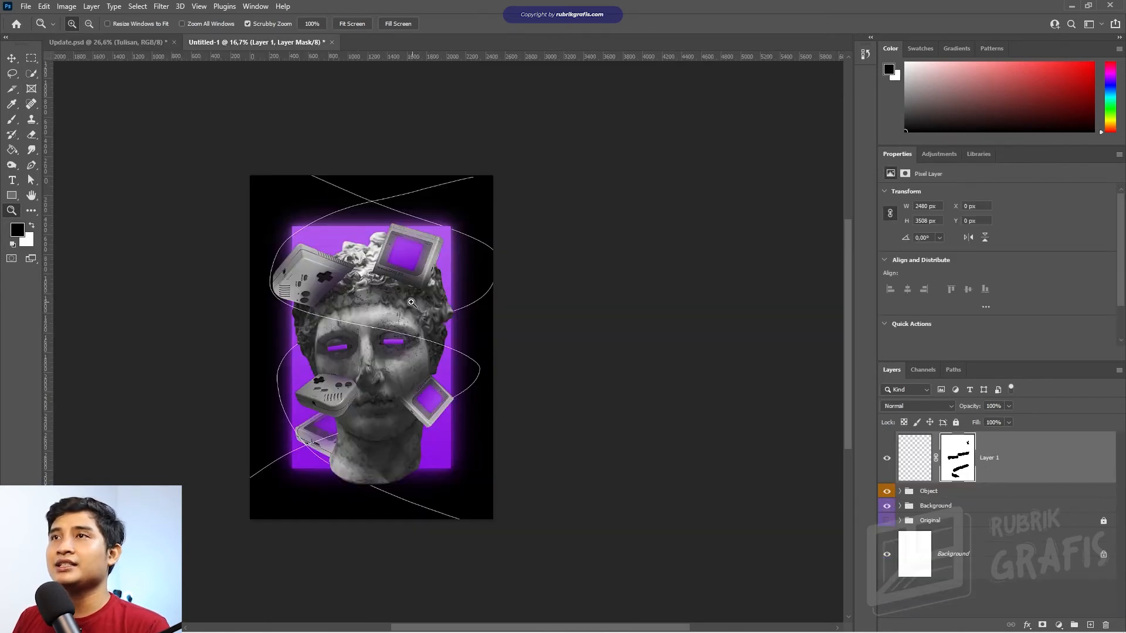
drag(373, 334, 421, 387)
scroll(989, 494, up, 1)
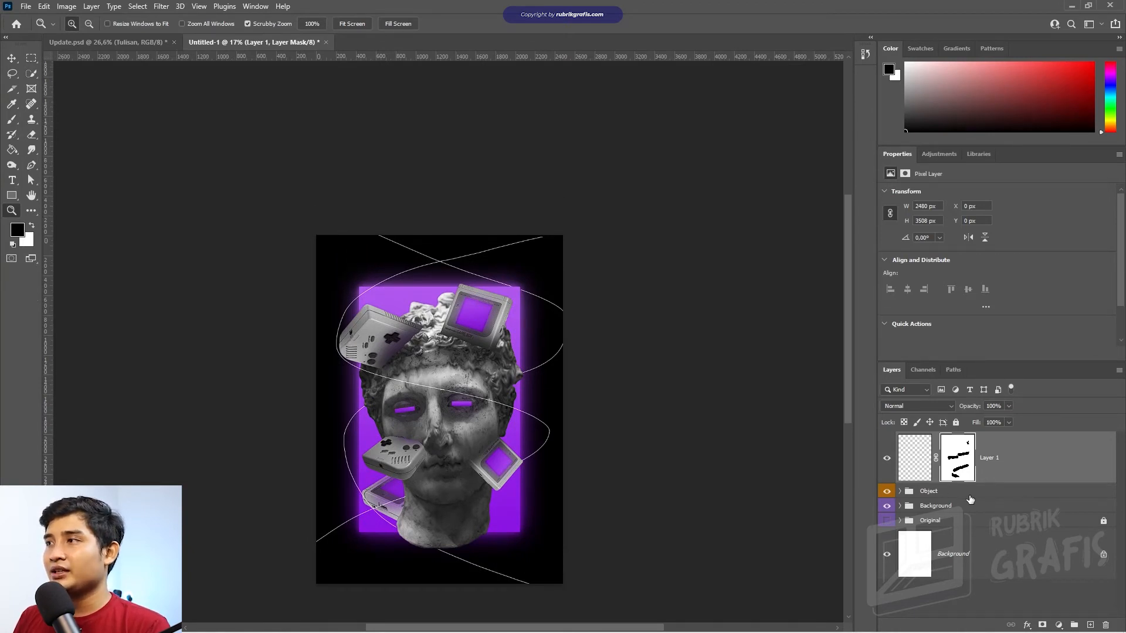
- Add an empty layer above the masked lines and sample the backdrop's light purple as the foreground colour
click(1091, 625)
key(x)
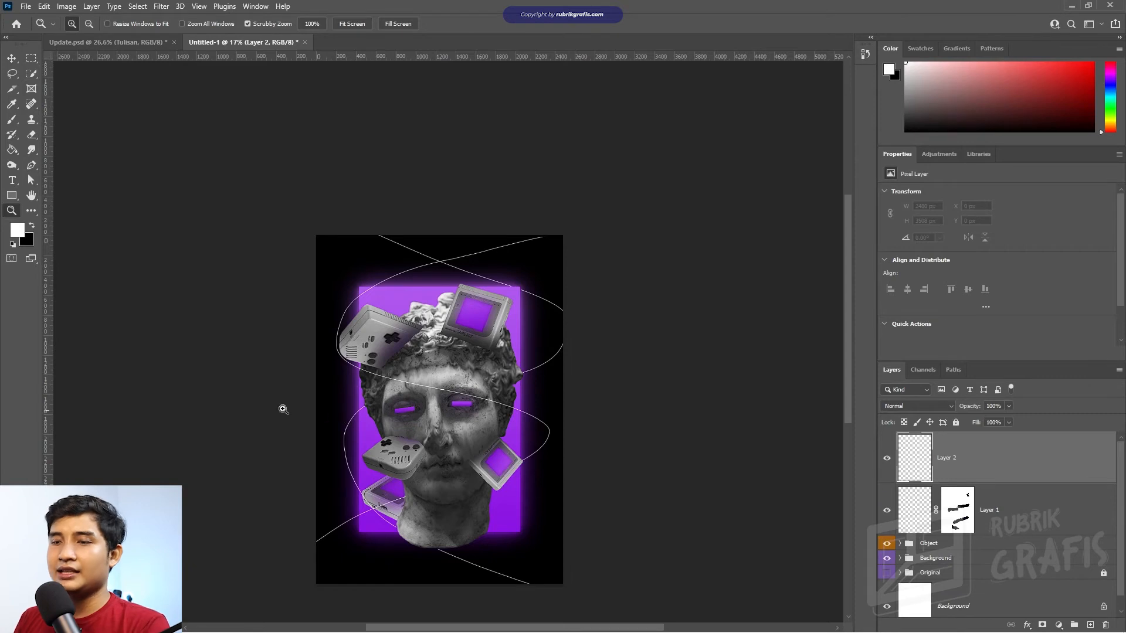
key(i)
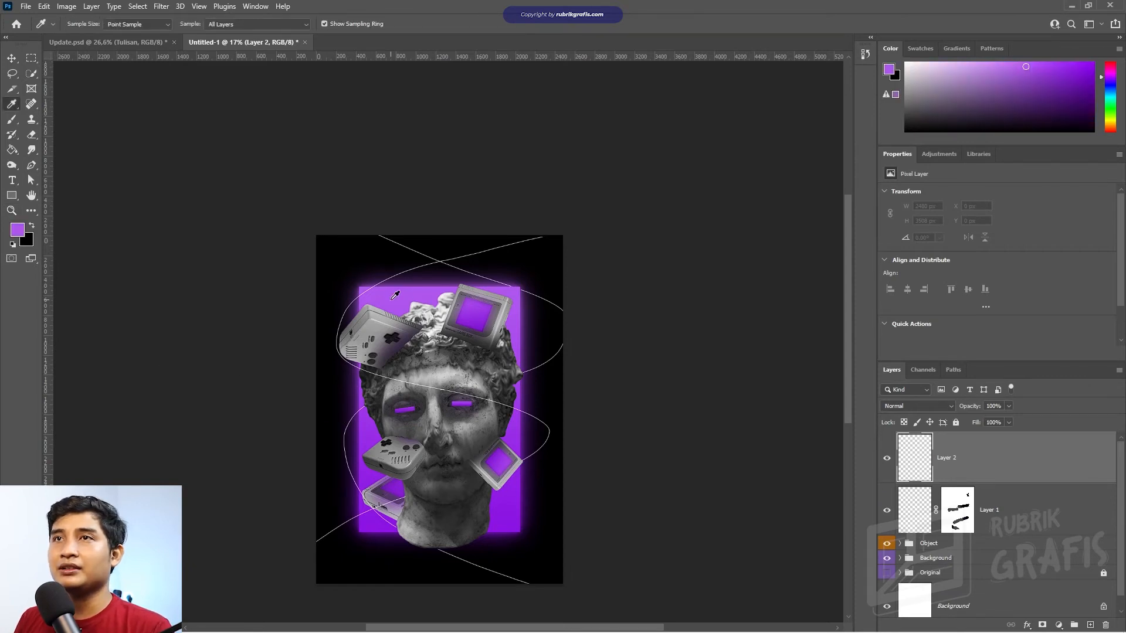
- Paint a soft purple glow over the upper screen-side Game Boy with a 1015 px brush at 22% opacity
key(z)
mouse_move(416, 401)
mouse_down()
mouse_move(453, 411)
mouse_move(434, 420)
mouse_move(420, 343)
mouse_move(542, 348)
mouse_up()
key(b)
drag(466, 391, 419, 82)
drag(452, 414, 413, 419)
click(518, 190)
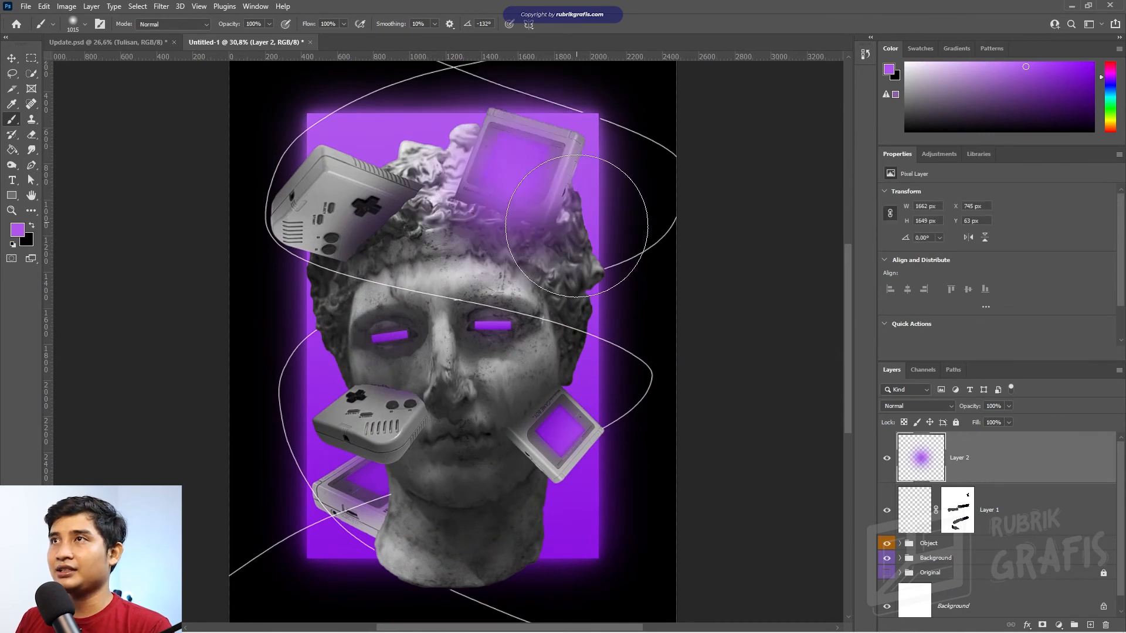
key(ctrl+z)
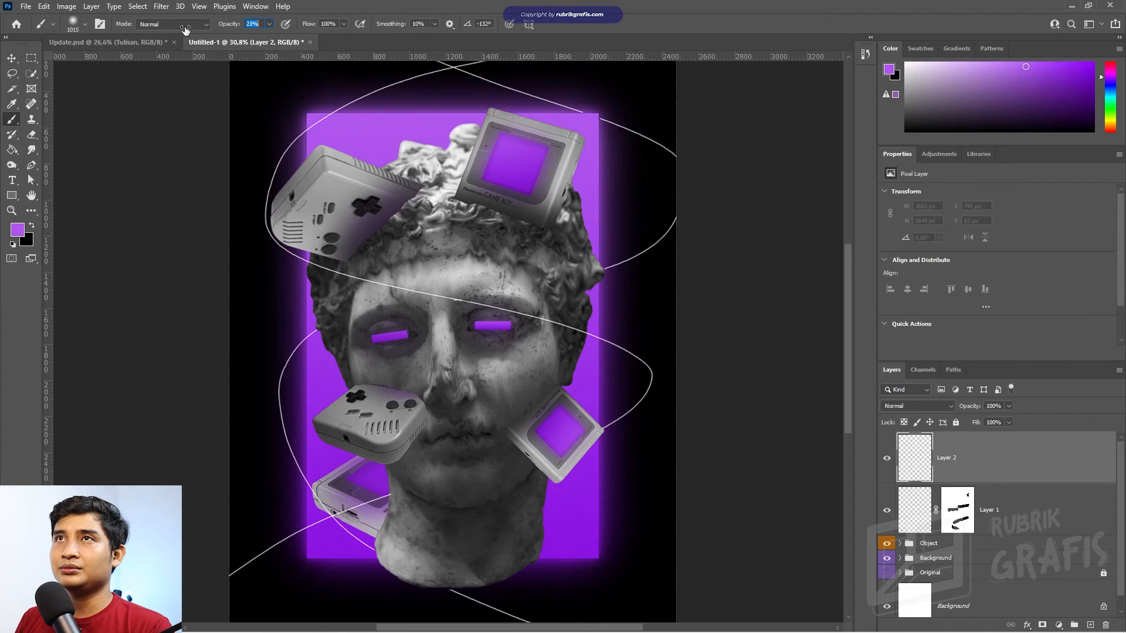
click(514, 200)
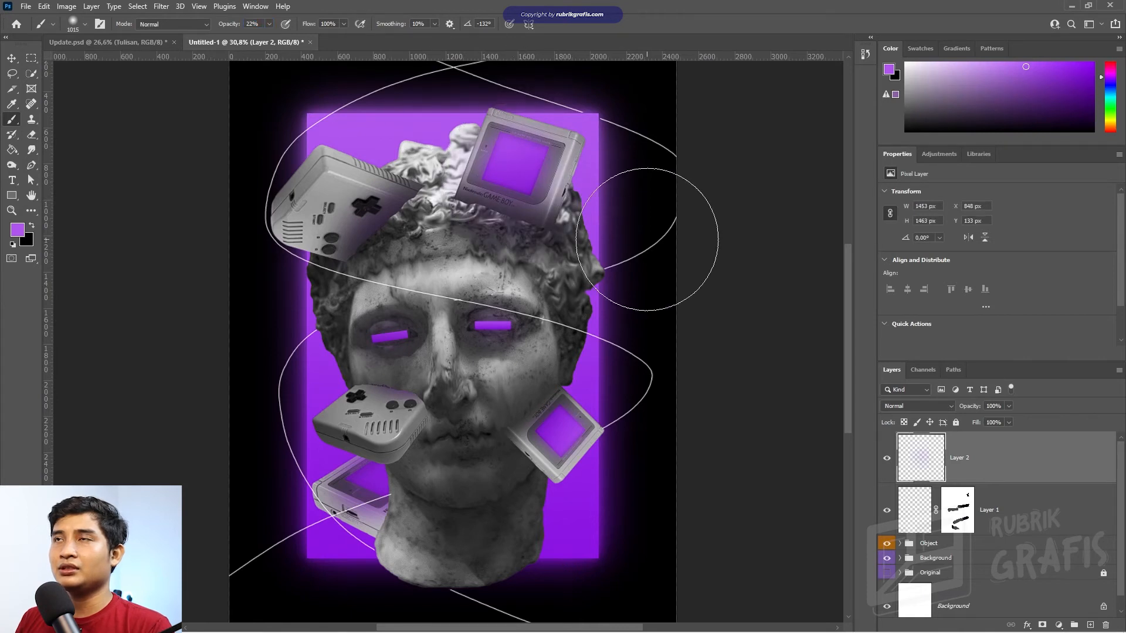
- Paint smaller soft purple glows over both statue eyes, the small Game Boy beside the jaw and the one beside the neck
mouse_move(382, 335)
mouse_down()
mouse_move(360, 335)
mouse_move(537, 339)
mouse_move(567, 440)
mouse_up()
drag(508, 337, 479, 326)
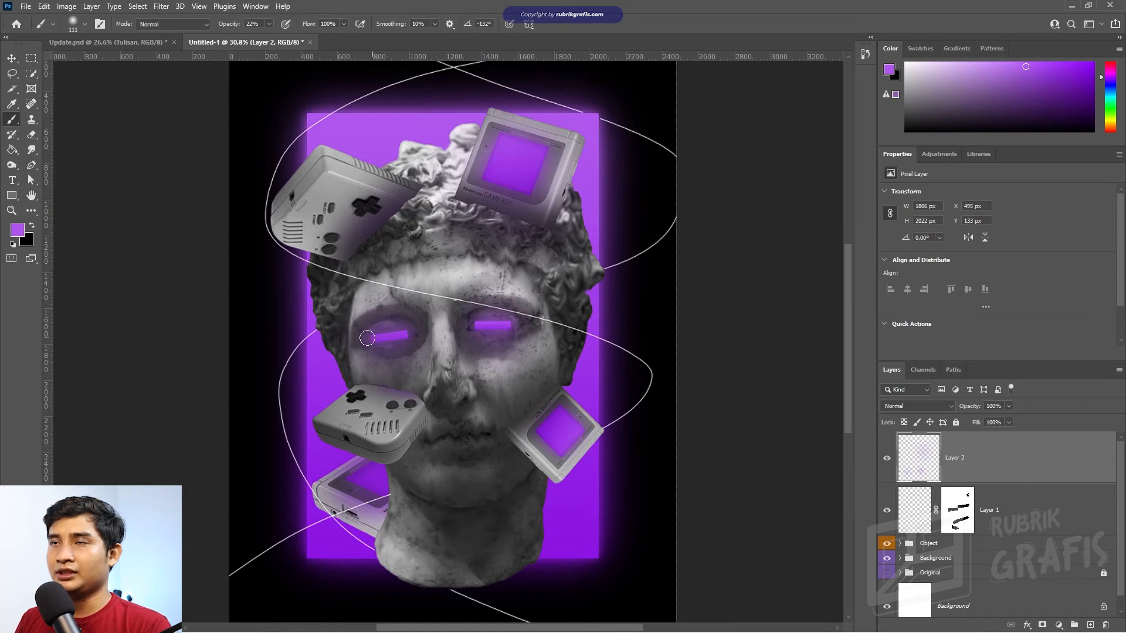
drag(571, 401, 604, 401)
click(560, 442)
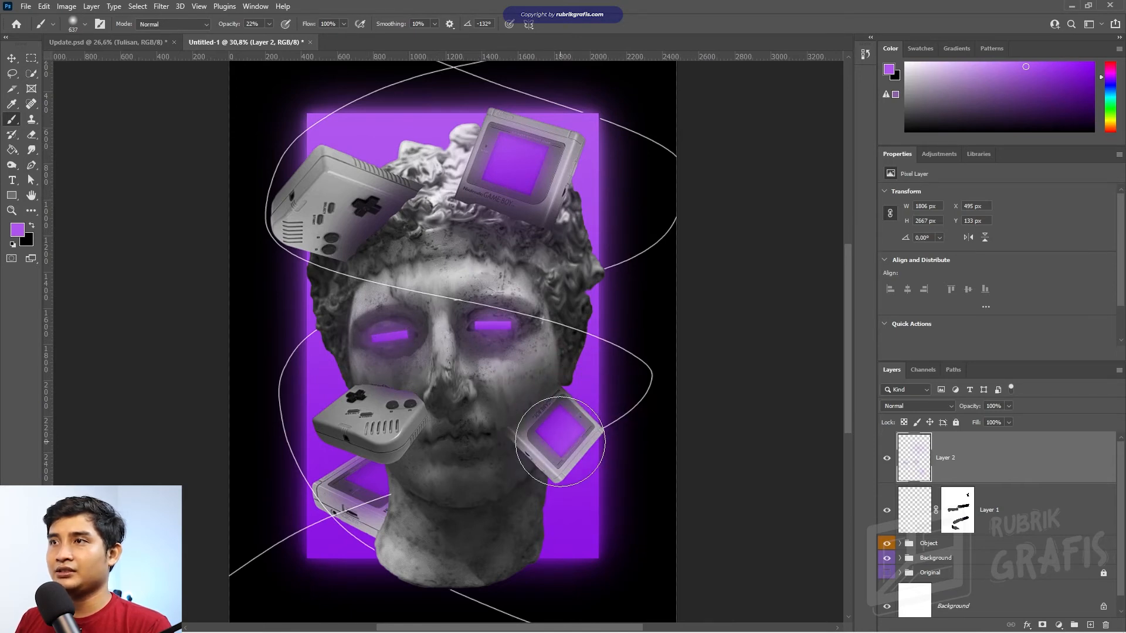
click(368, 483)
drag(368, 483, 351, 480)
click(338, 493)
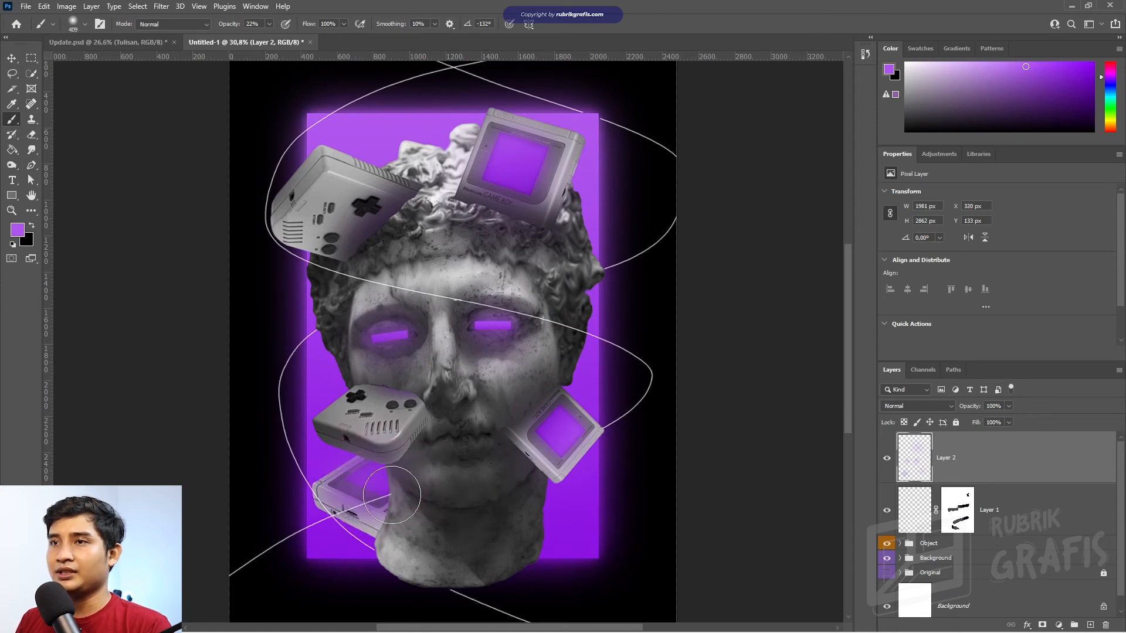
- Set the glow layer's blend mode to Linear Dodge (Add) and check the effect against the Update.psd design
click(912, 405)
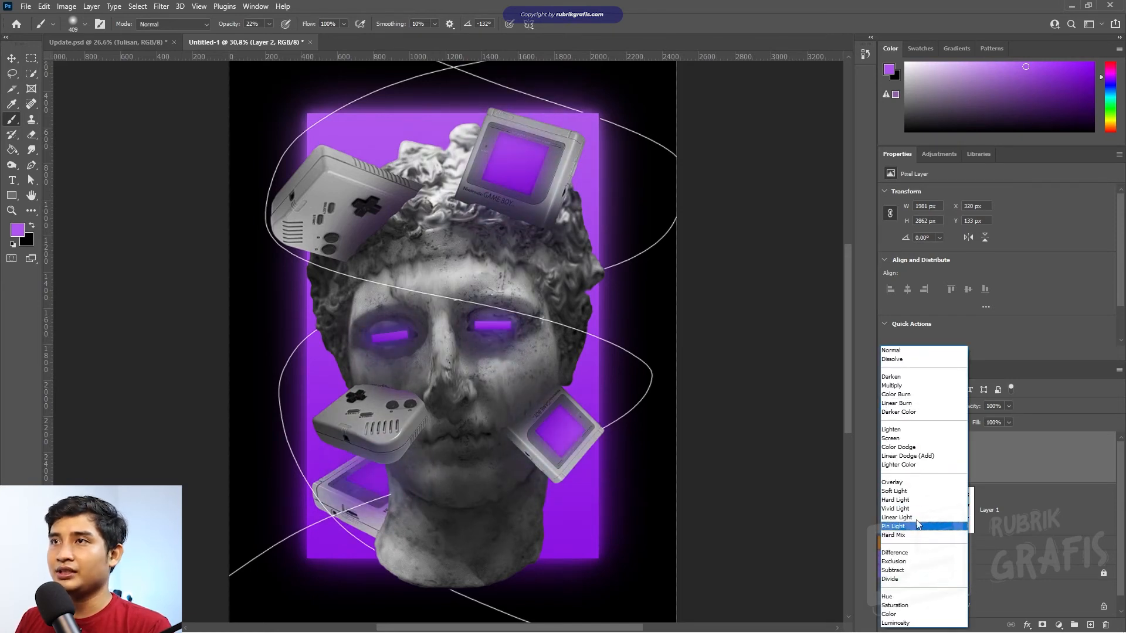
click(920, 456)
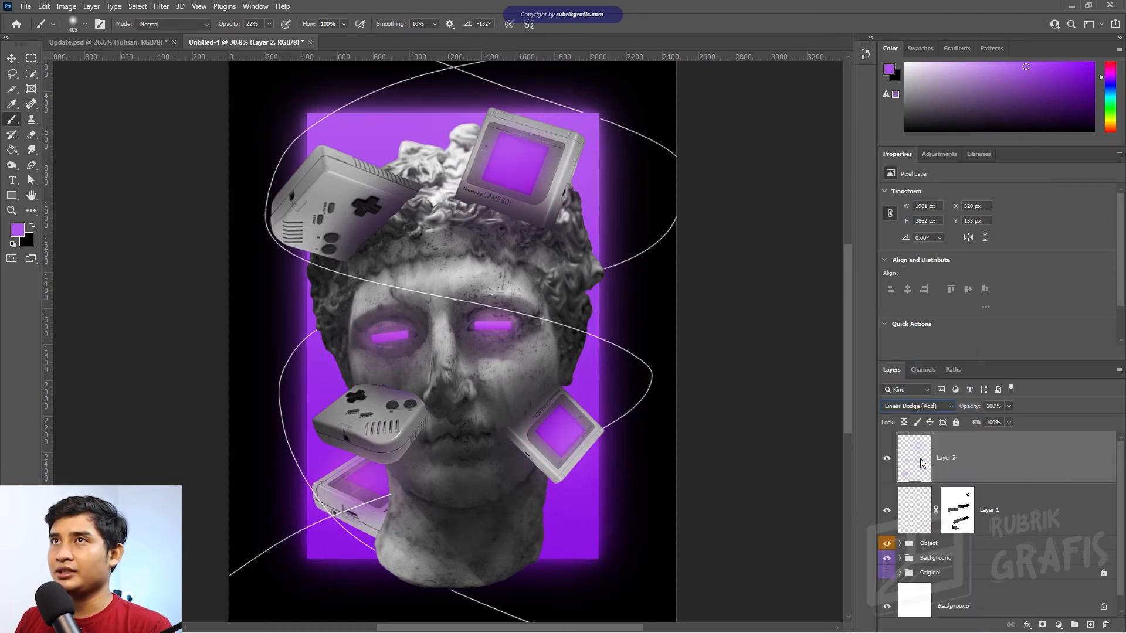
click(150, 43)
key(v)
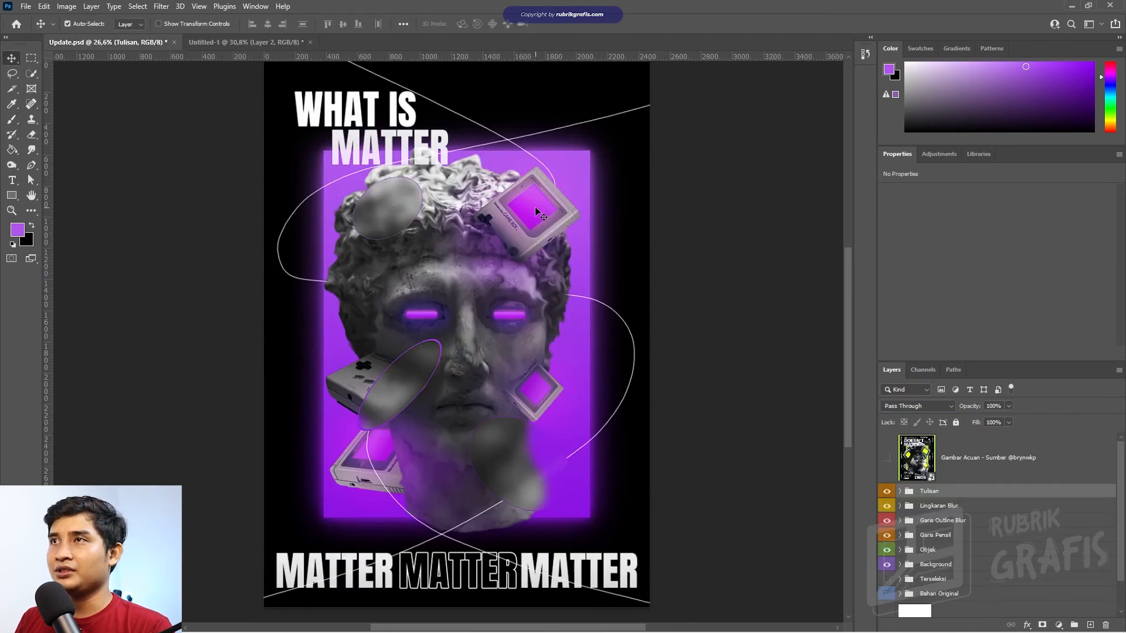
- Check the glow layer's blending in the Update.psd design and set the poster's glow layer to Color Dodge
click(538, 211)
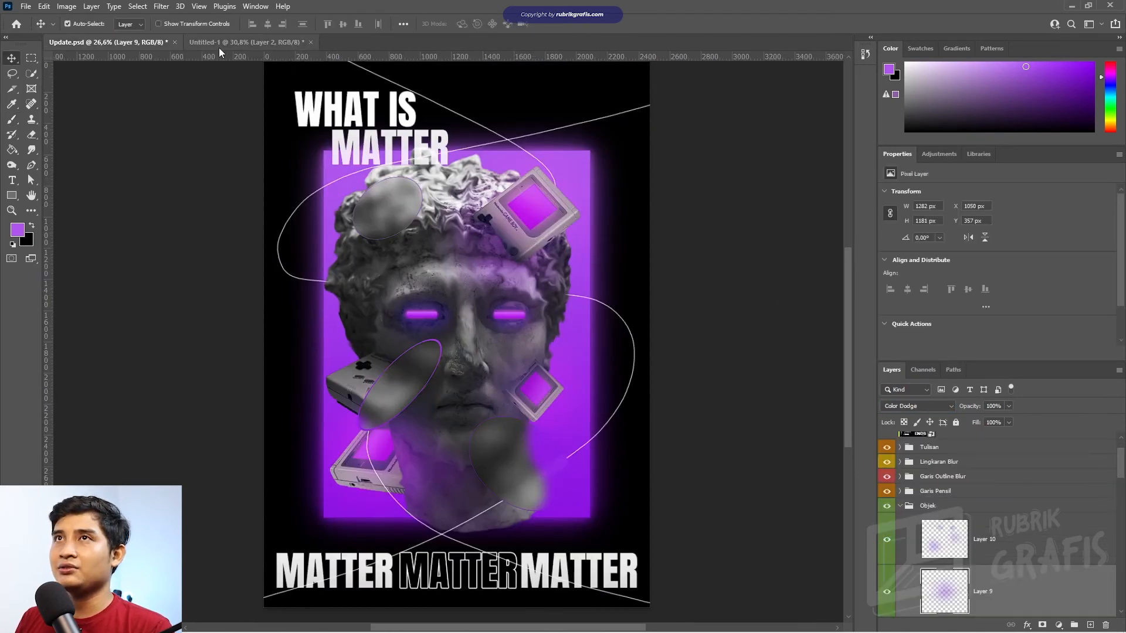
key(ctrl+Tab)
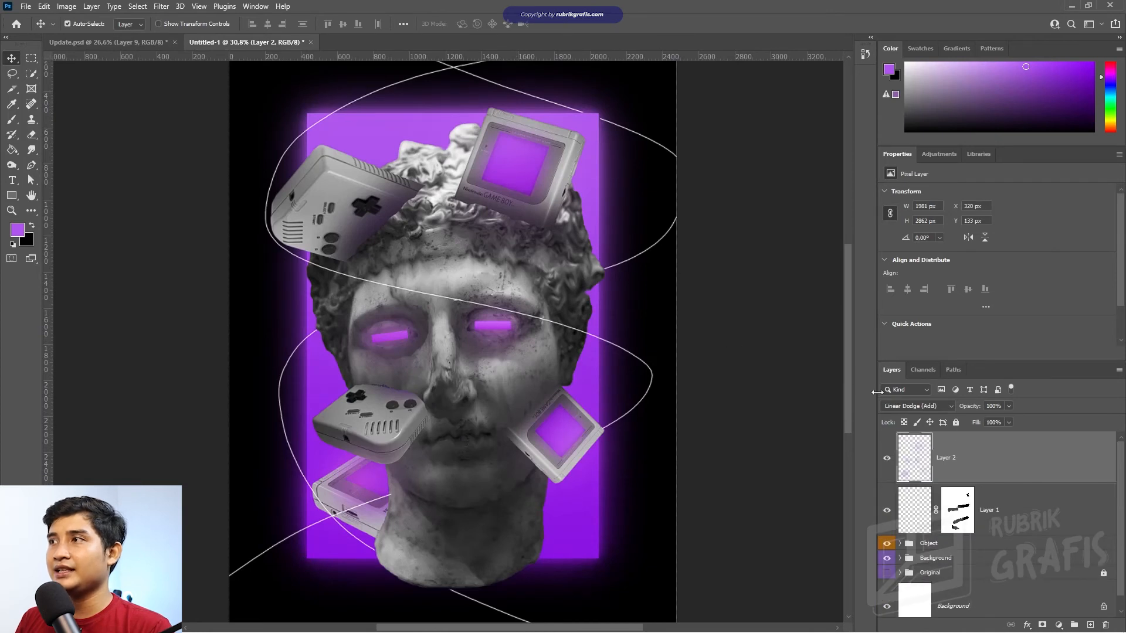
click(917, 405)
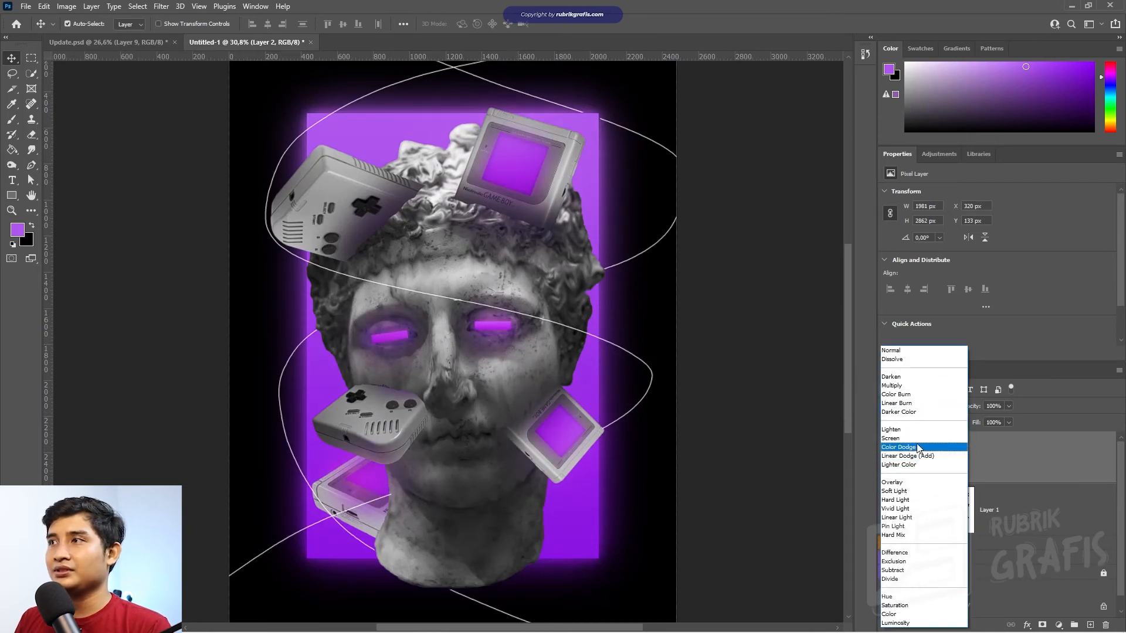
click(918, 448)
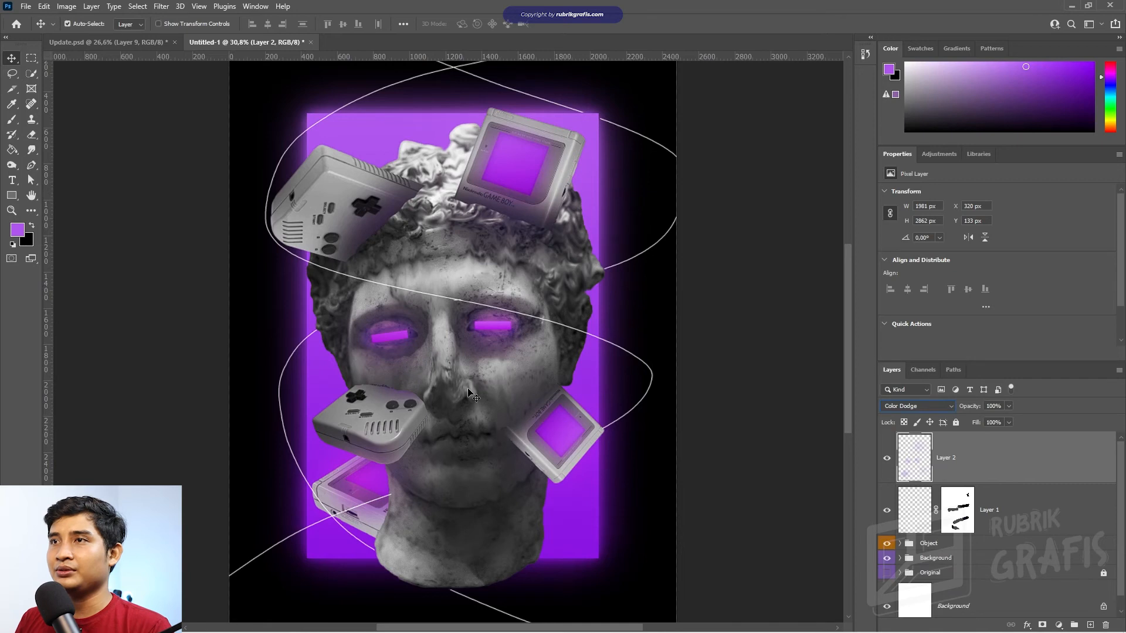
- Load the statue's outline as a selection and add an empty layer for brushing above the existing glow layer
click(466, 476)
ctrl+click(939, 595)
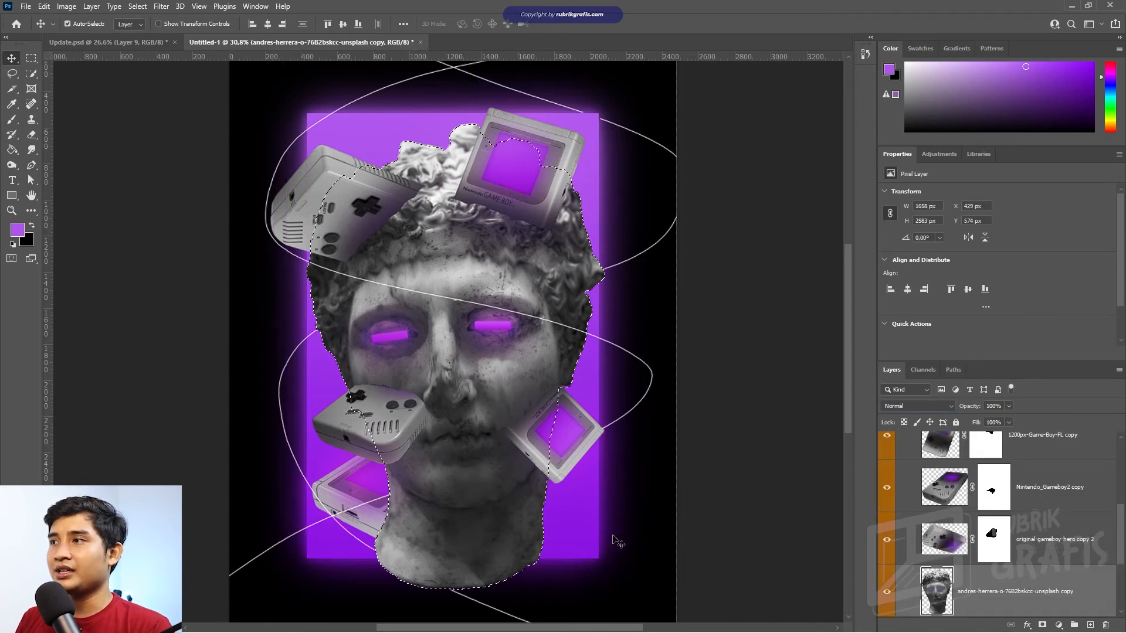
scroll(989, 469, up, 5)
click(1090, 625)
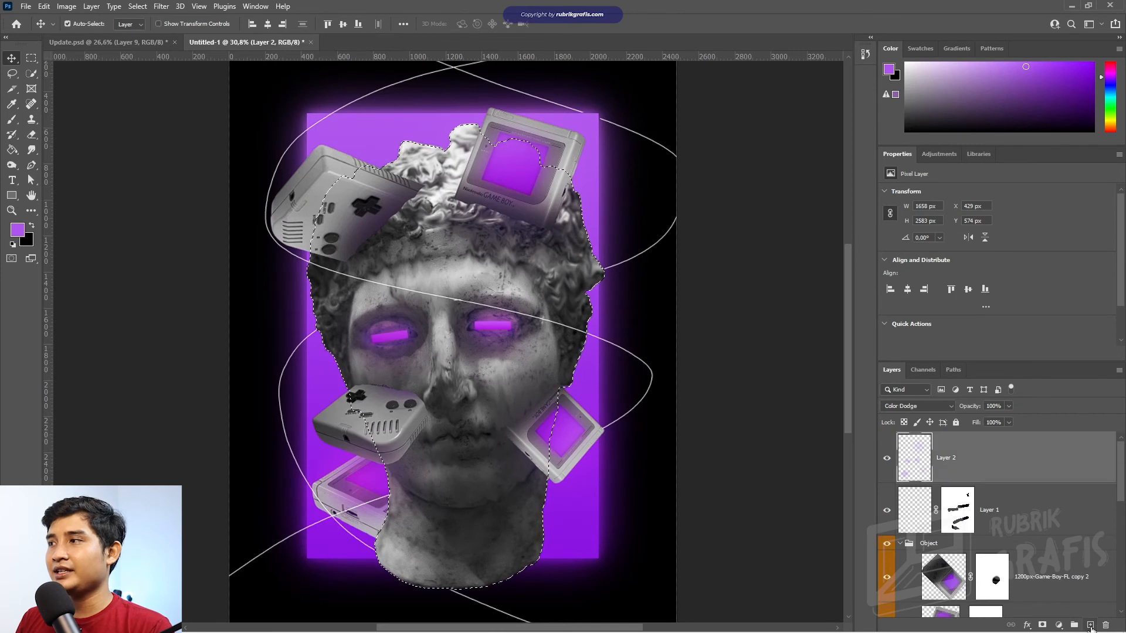
key(b)
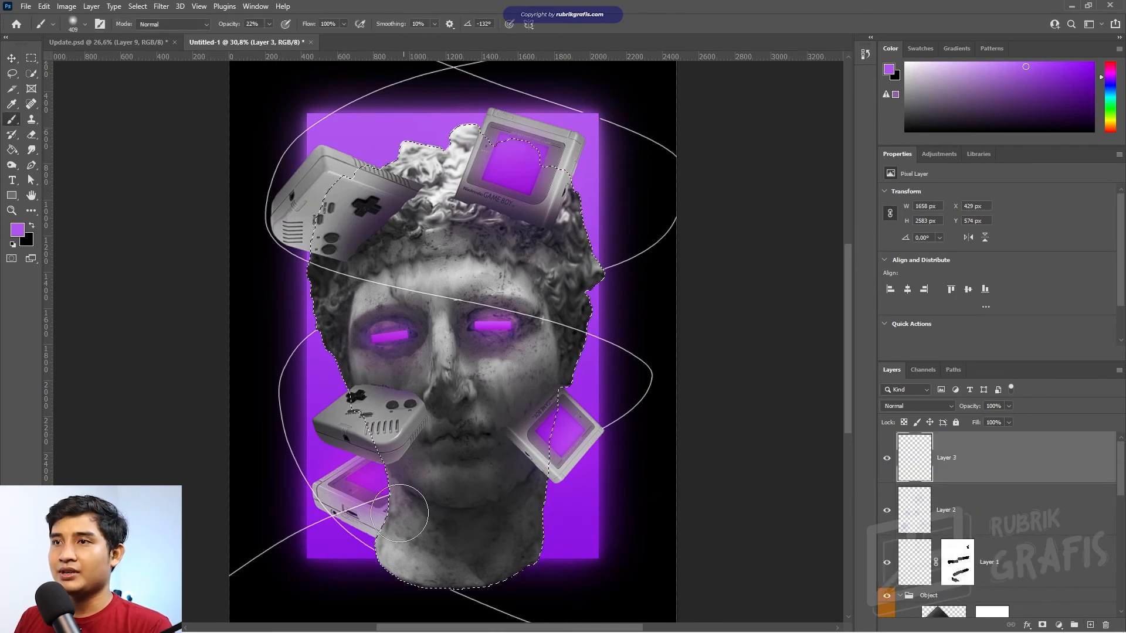
mouse_move(388, 528)
mouse_down()
mouse_move(386, 561)
mouse_move(384, 486)
mouse_move(378, 561)
mouse_move(391, 554)
mouse_move(378, 534)
mouse_move(471, 513)
mouse_move(446, 519)
mouse_move(424, 251)
mouse_up()
key(ctrl+z)
key(ctrl+z)
- Paint a soft purple glow on the statue's neck beside the lowest Game Boy at 22% opacity, keeping the layer in Normal mode
mouse_move(387, 442)
mouse_down()
mouse_move(358, 525)
mouse_move(331, 538)
mouse_move(351, 503)
mouse_move(354, 512)
mouse_up()
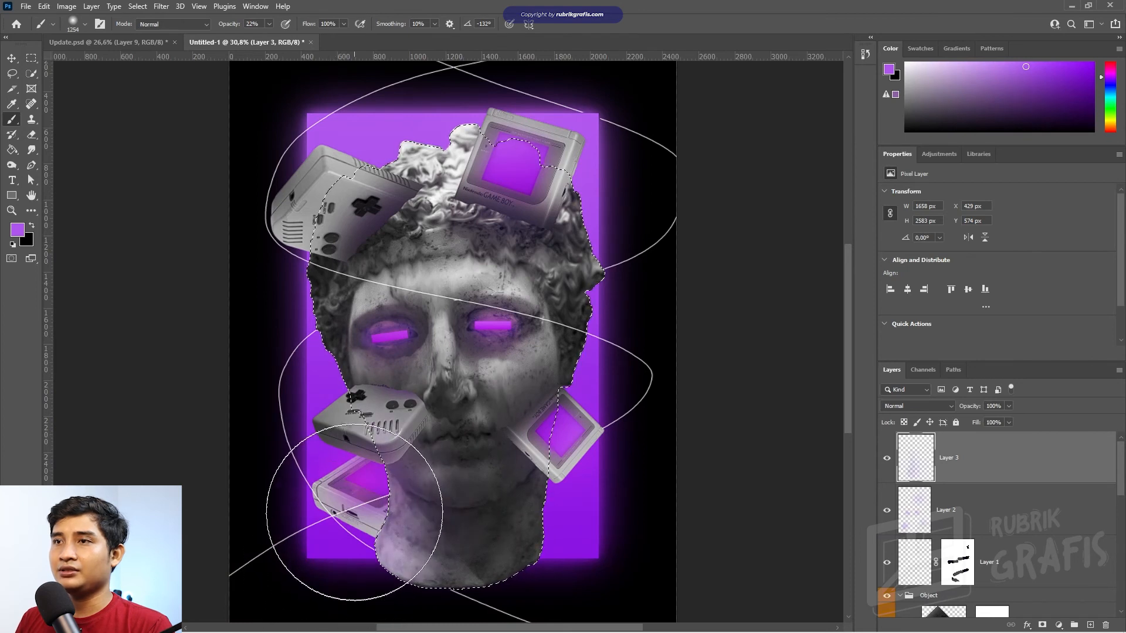
click(924, 406)
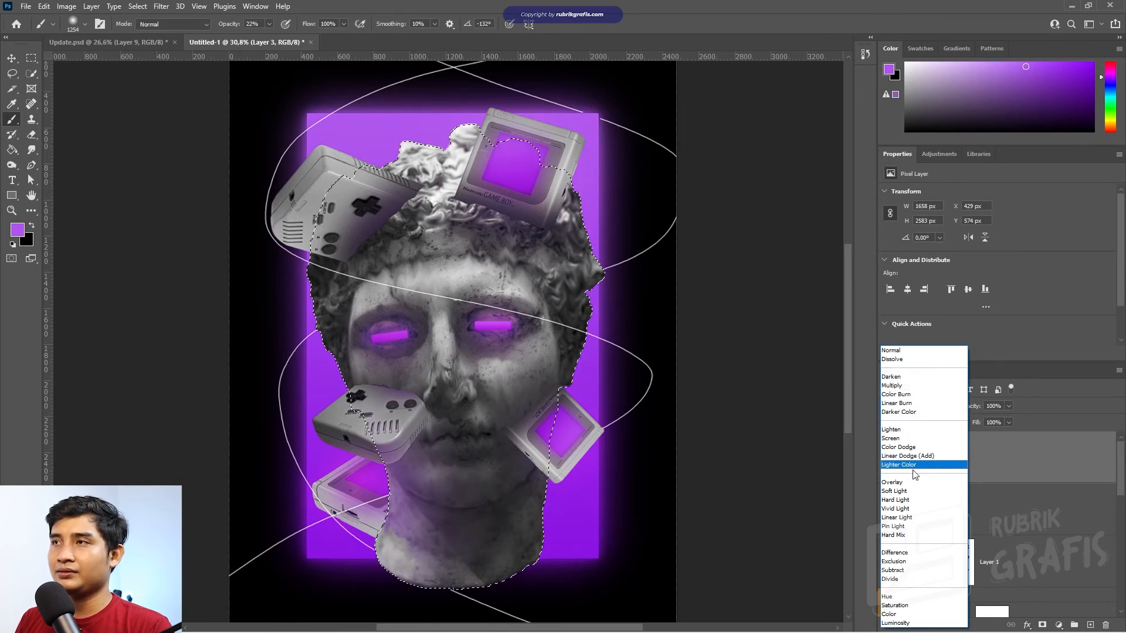
click(909, 352)
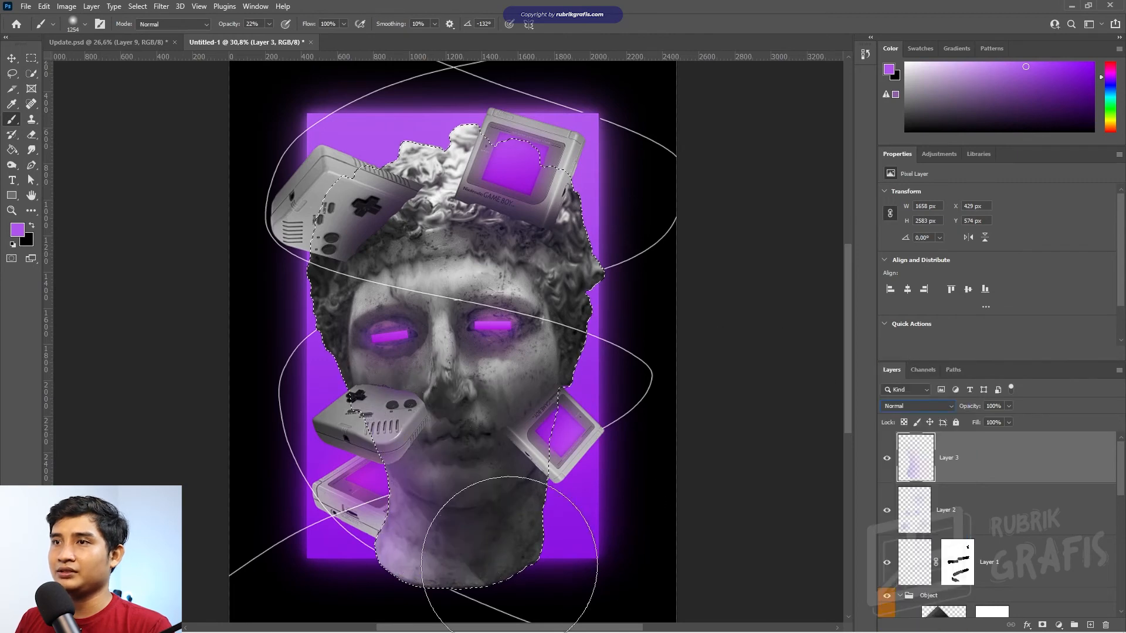
drag(363, 516, 275, 520)
drag(372, 511, 375, 510)
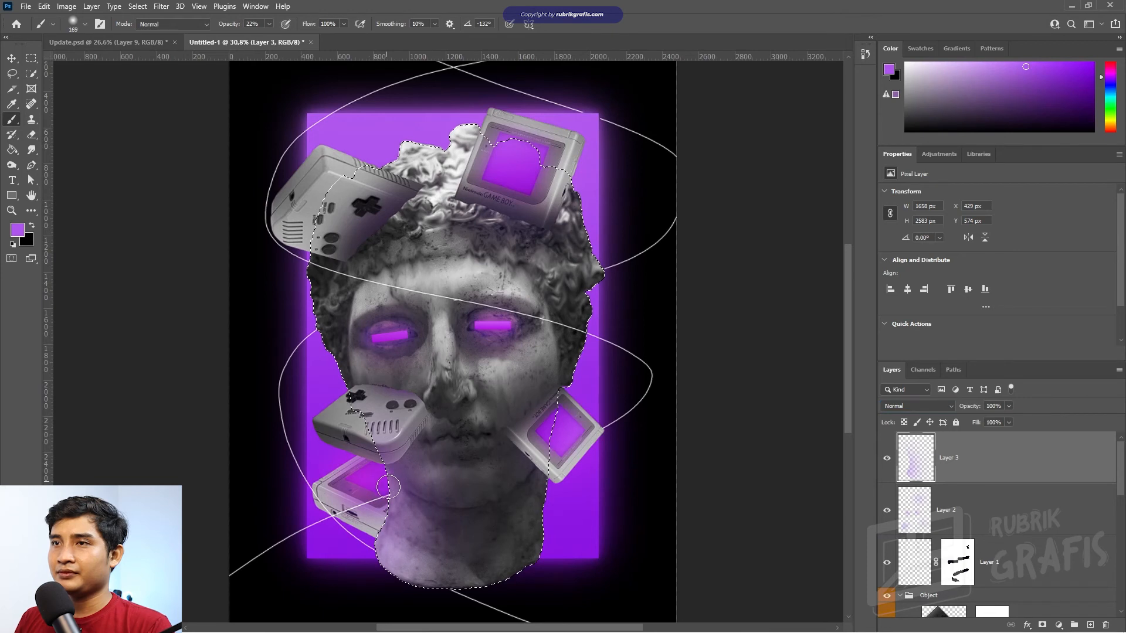
drag(333, 515, 428, 517)
click(375, 541)
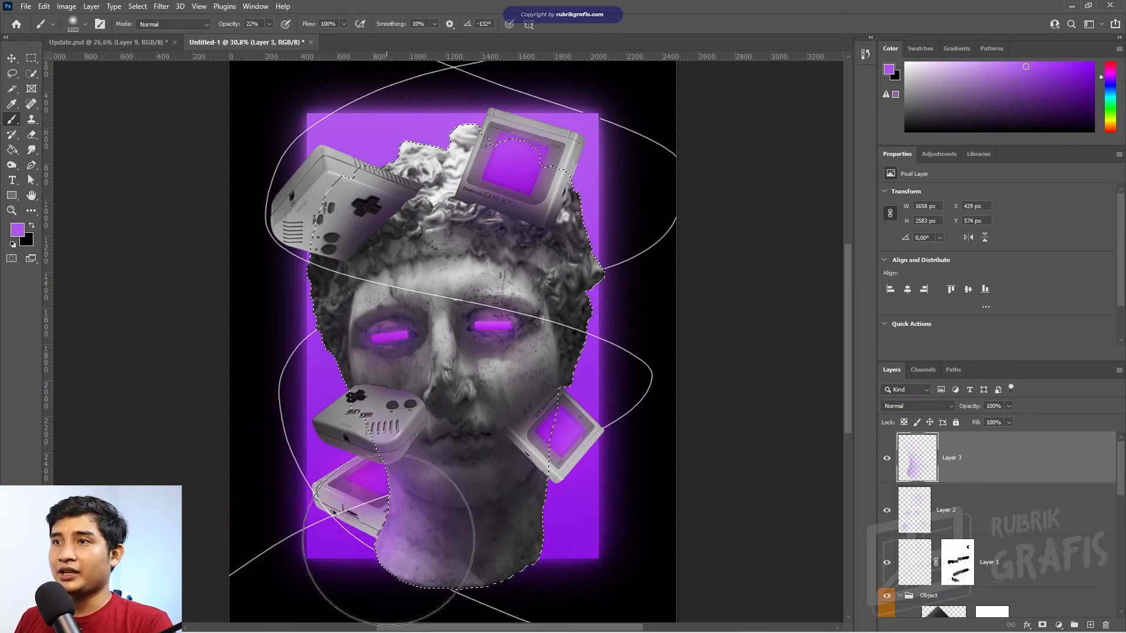
- Erase excess glow from the far side of the statue's neck at 39% opacity and clear the selection
key(e)
drag(495, 532, 587, 541)
mouse_move(528, 512)
mouse_down()
mouse_move(592, 535)
mouse_move(534, 539)
mouse_move(641, 530)
mouse_up()
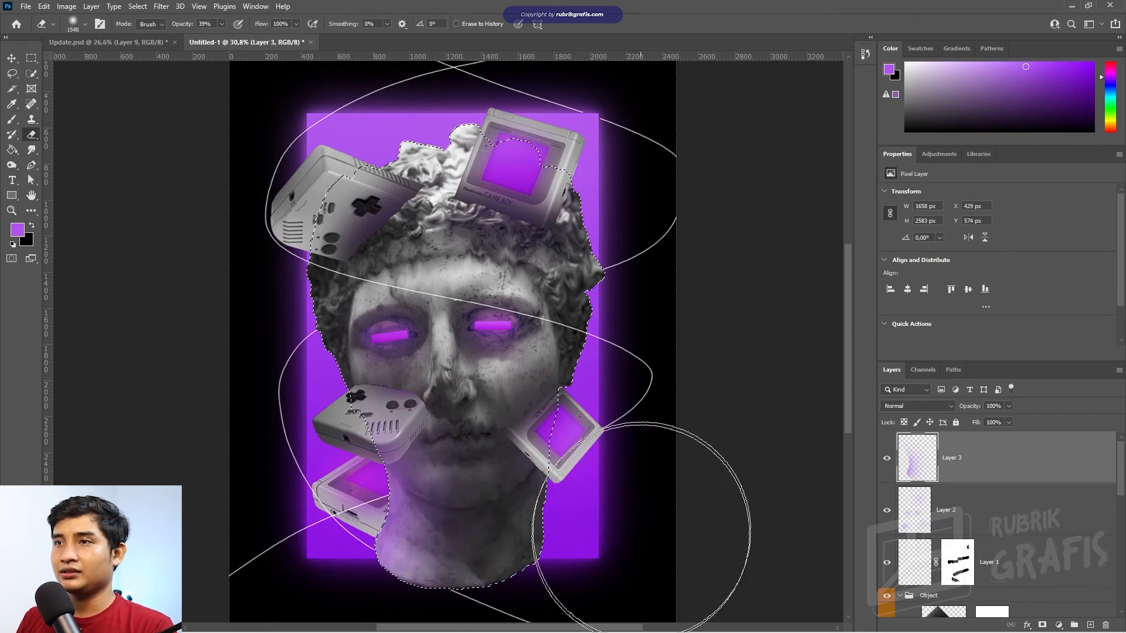
key(z)
key(ctrl+d)
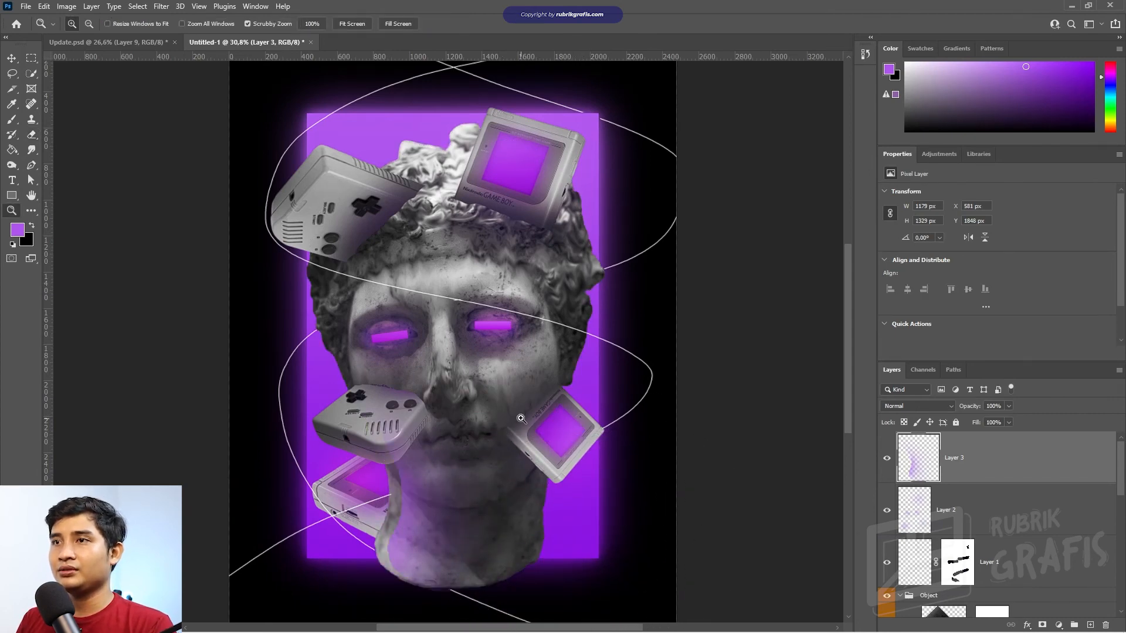
- Undo the deselection and the last eraser stroke on the neck glow, and clear the statue selection again
key(ctrl+z)
key(ctrl+z)
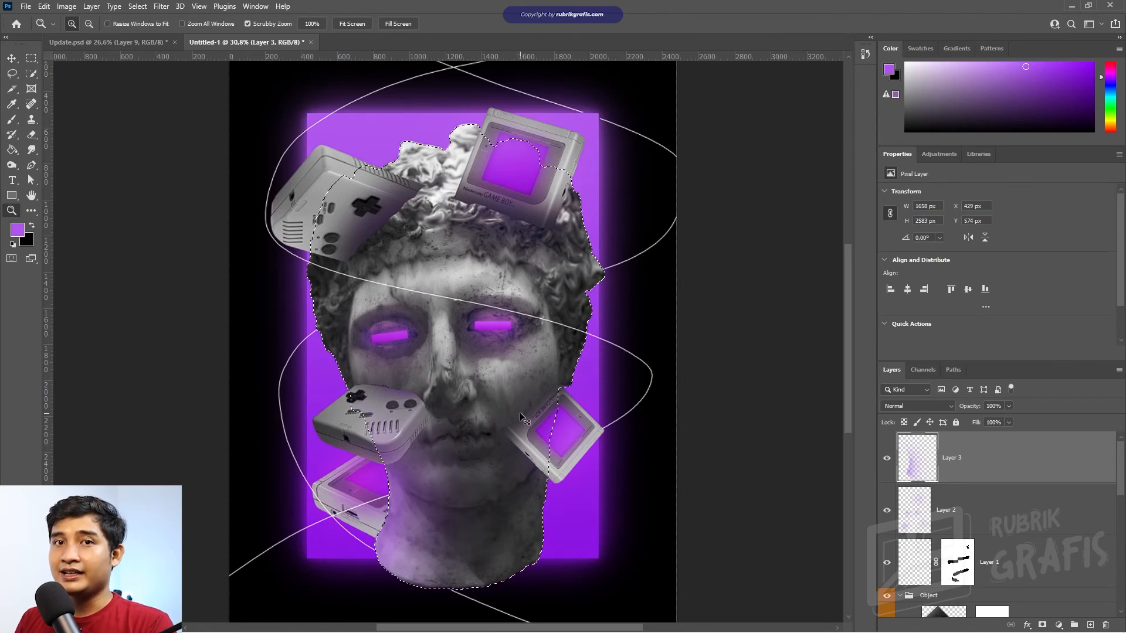
key(ctrl+d)
- Add another empty layer above the neck glow for lighting the statue's cheek
drag(471, 375, 496, 410)
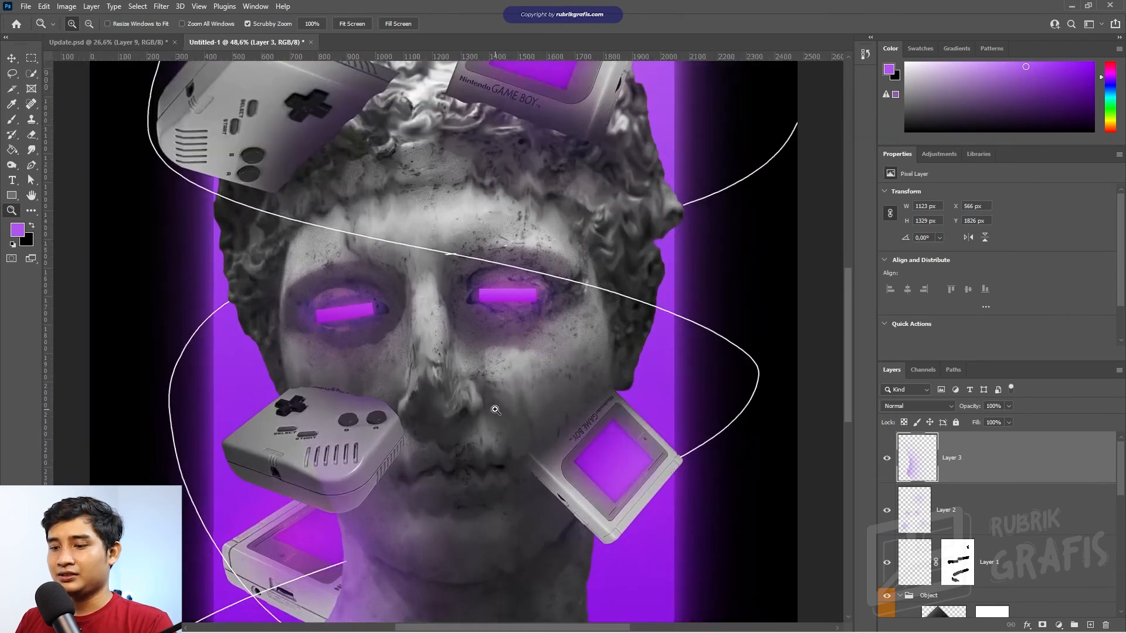
key(v)
click(555, 416)
scroll(1030, 562, up, 3)
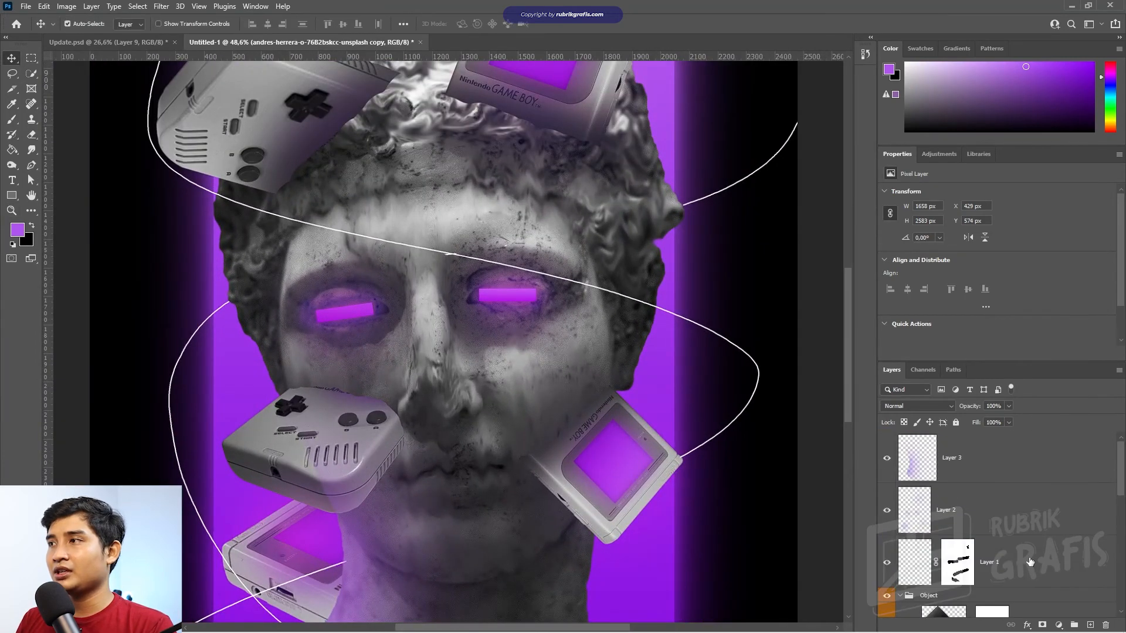
click(1090, 625)
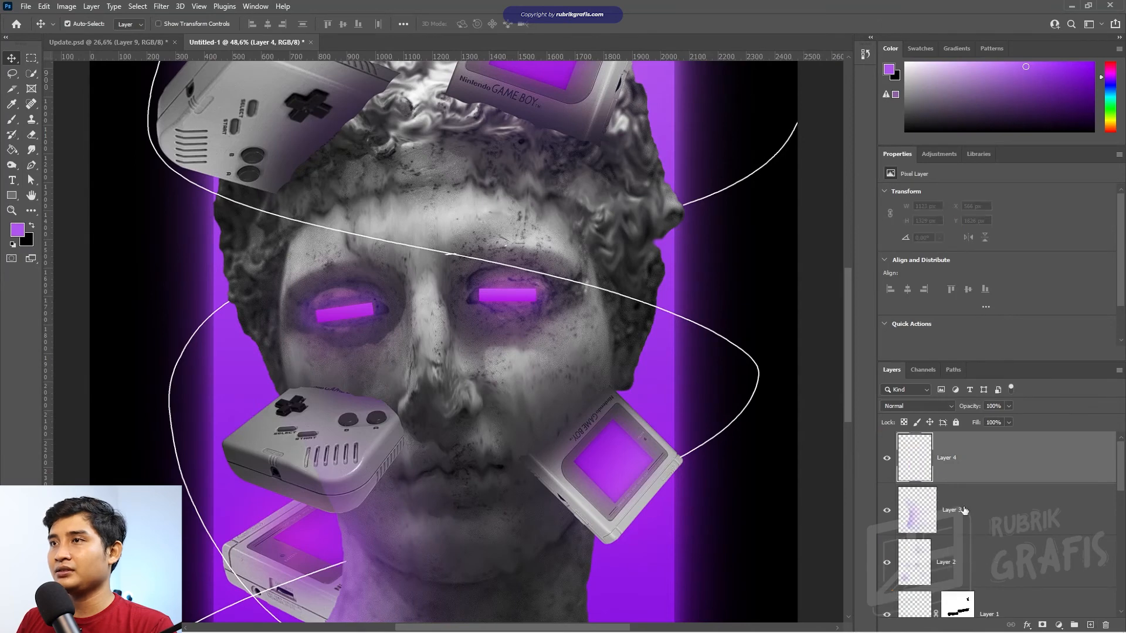
- Paint a soft purple glow on the cheek above the small screen-side Game Boy at 22% opacity
key(b)
mouse_move(567, 397)
mouse_down()
mouse_move(457, 391)
mouse_move(616, 354)
mouse_move(545, 389)
mouse_move(556, 397)
mouse_move(532, 397)
mouse_move(596, 351)
mouse_up()
key(ctrl+z)
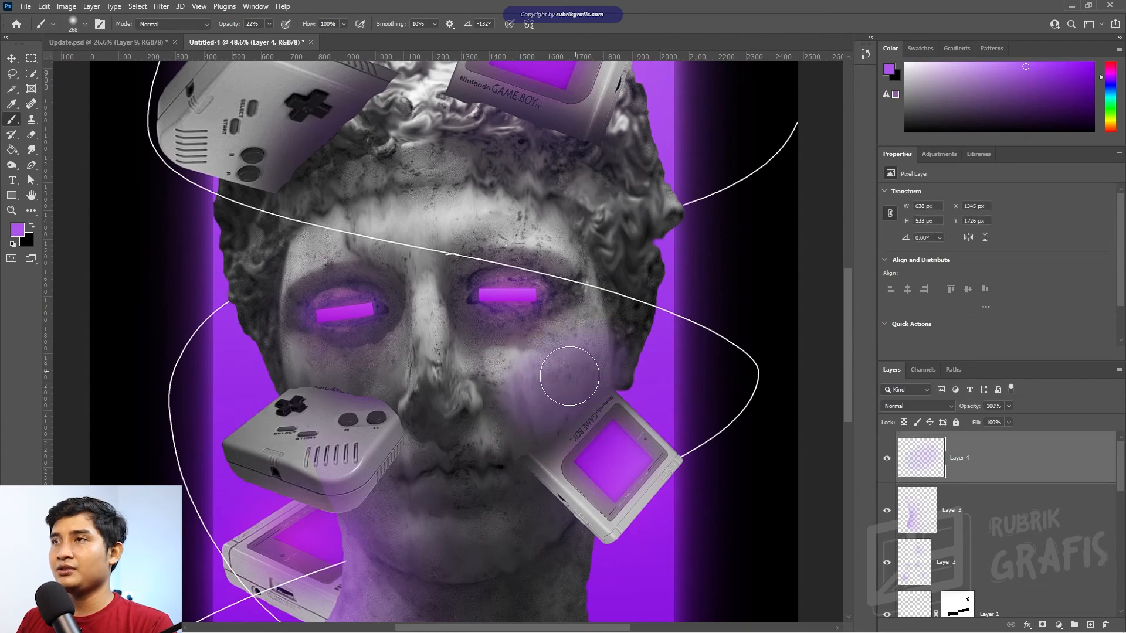
mouse_move(551, 381)
mouse_down()
mouse_move(521, 389)
mouse_move(605, 361)
mouse_up()
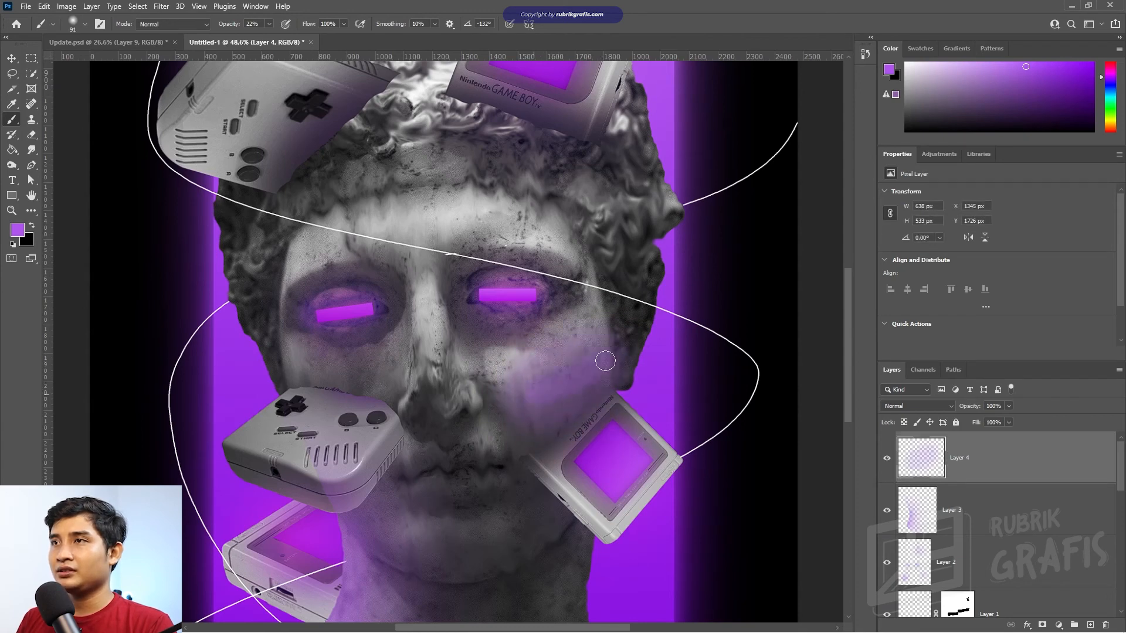
mouse_move(538, 392)
mouse_down()
mouse_move(584, 387)
mouse_move(571, 387)
mouse_up()
- Try Vivid Light on the cheek glow layer and set its blend mode to Linear Dodge (Add)
click(915, 404)
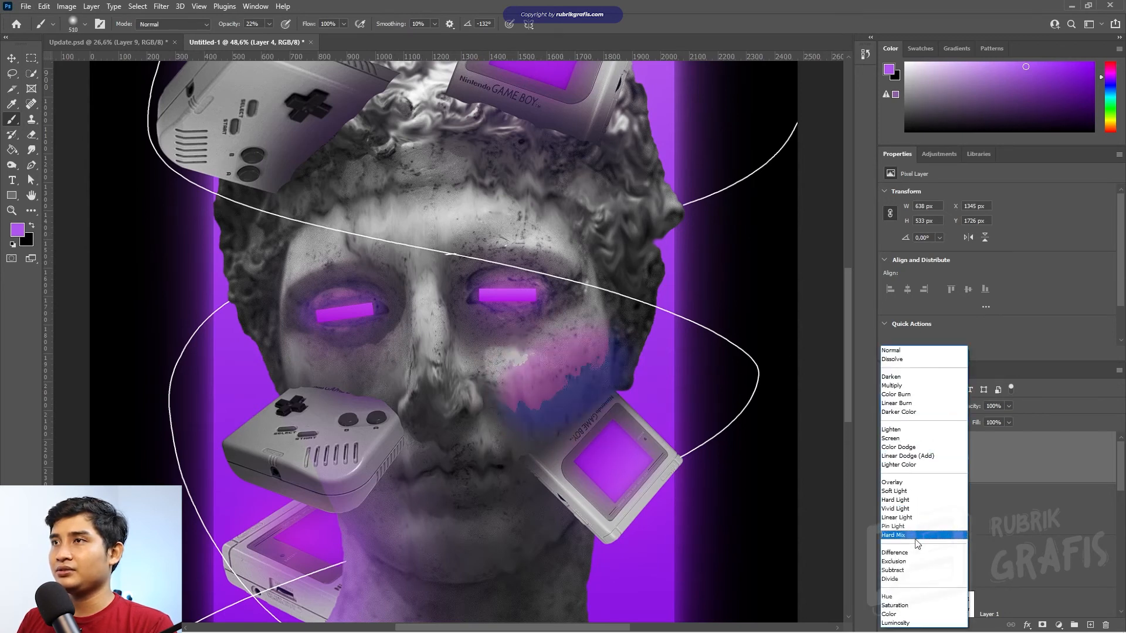
click(921, 508)
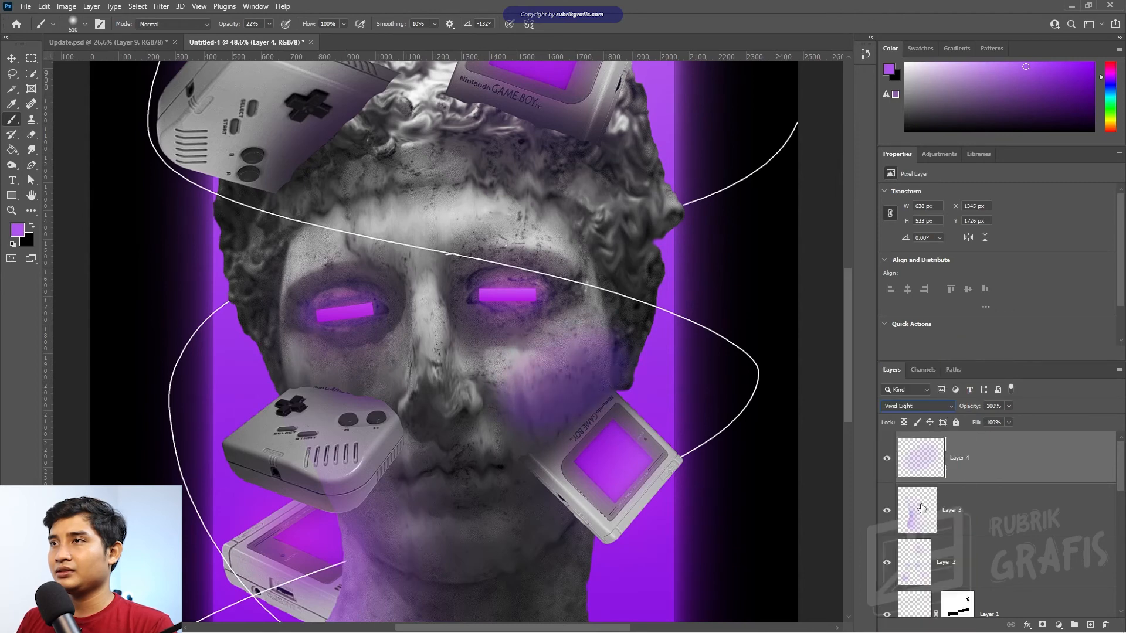
click(921, 508)
click(918, 445)
click(920, 406)
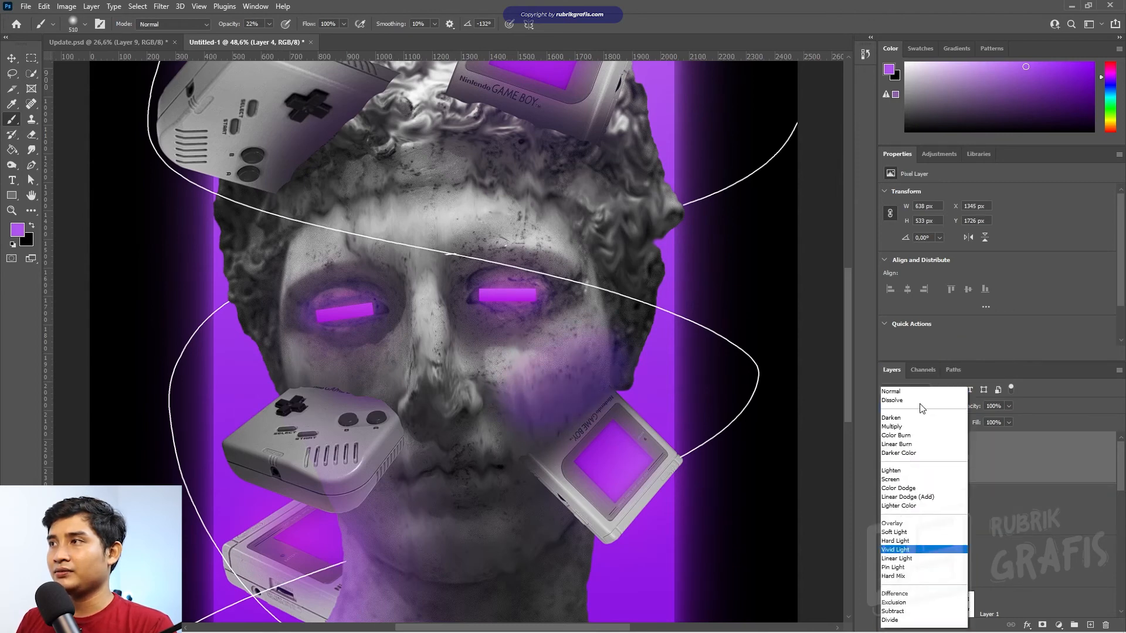
click(922, 457)
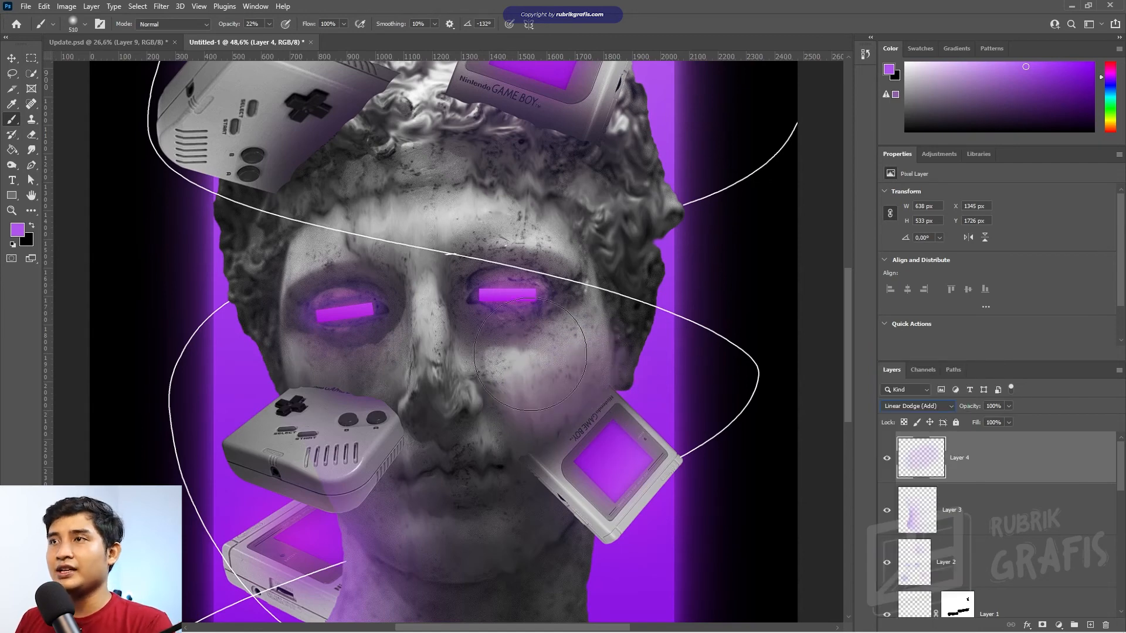
- Undo the extra brush stroke under the eye and thin out the cheek glow with a soft eraser at 39% opacity
mouse_move(534, 348)
alt+mouse_down()
mouse_move(581, 343)
mouse_move(561, 348)
mouse_move(536, 317)
alt+mouse_up()
key(ctrl+z)
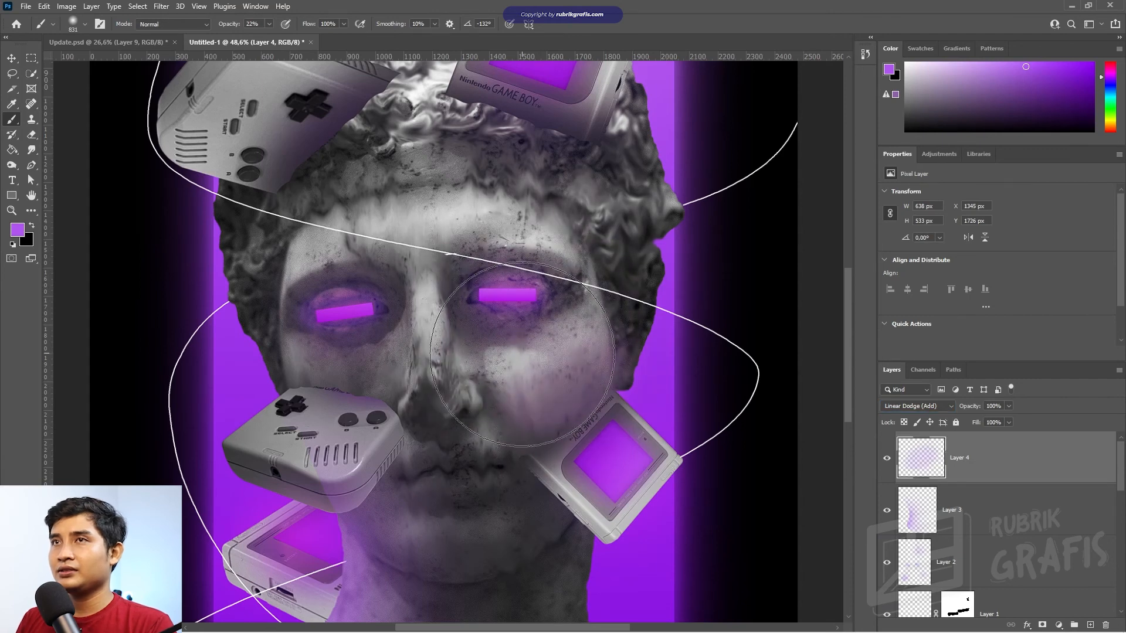
key(e)
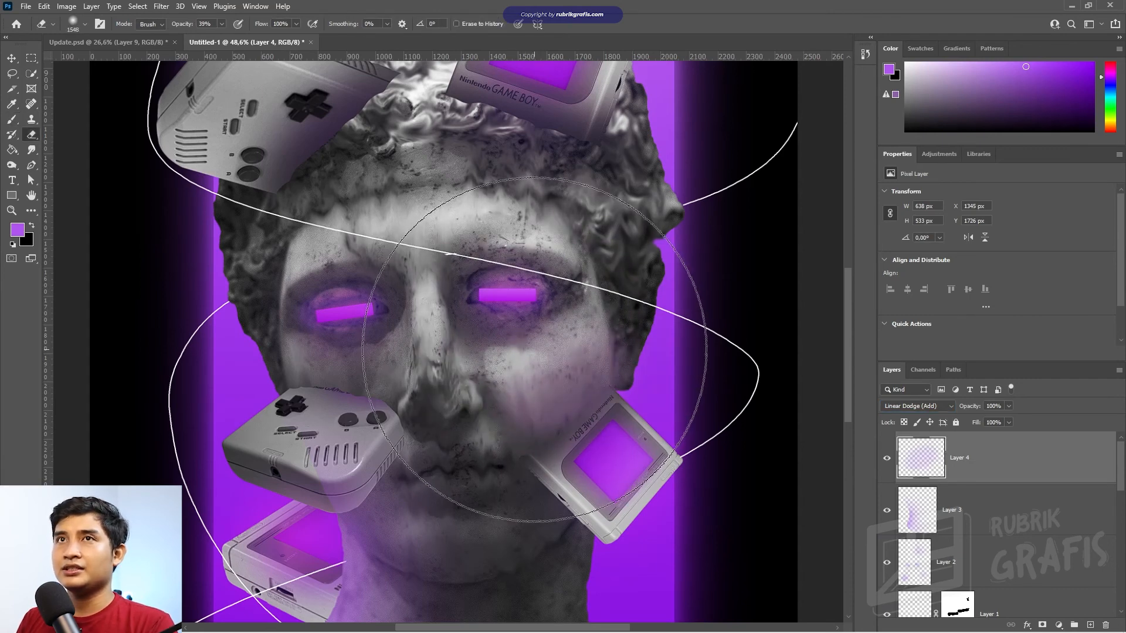
drag(543, 350, 392, 342)
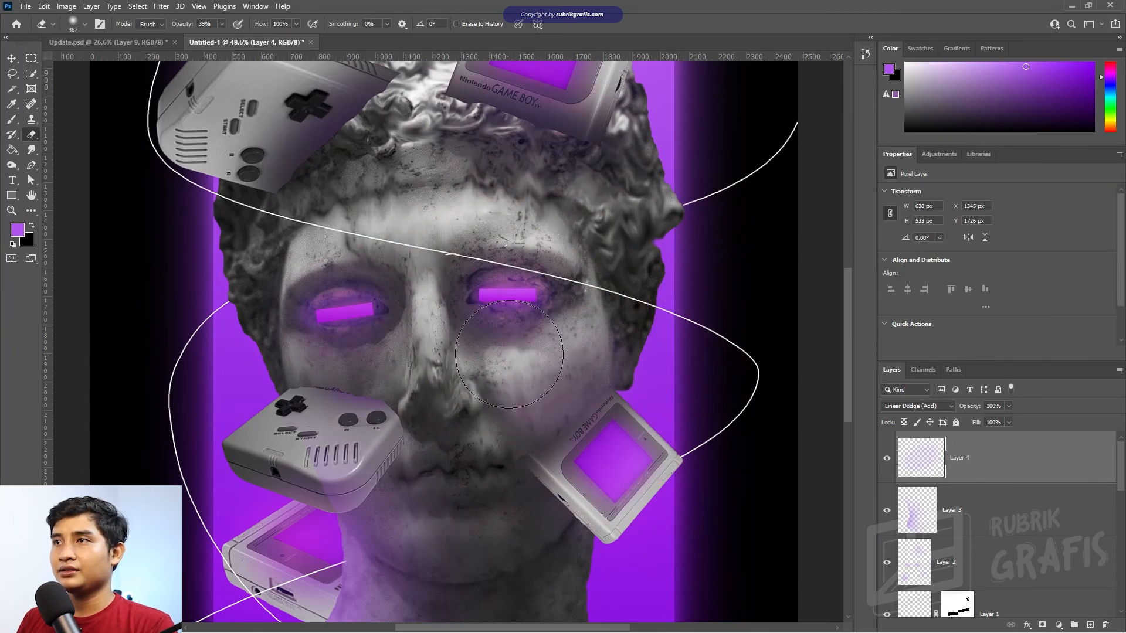
- Repaint the purple glow across the cheek beside the small Game Boy with soft brush strokes
key(b)
drag(561, 375, 499, 377)
drag(524, 401, 594, 366)
key(e)
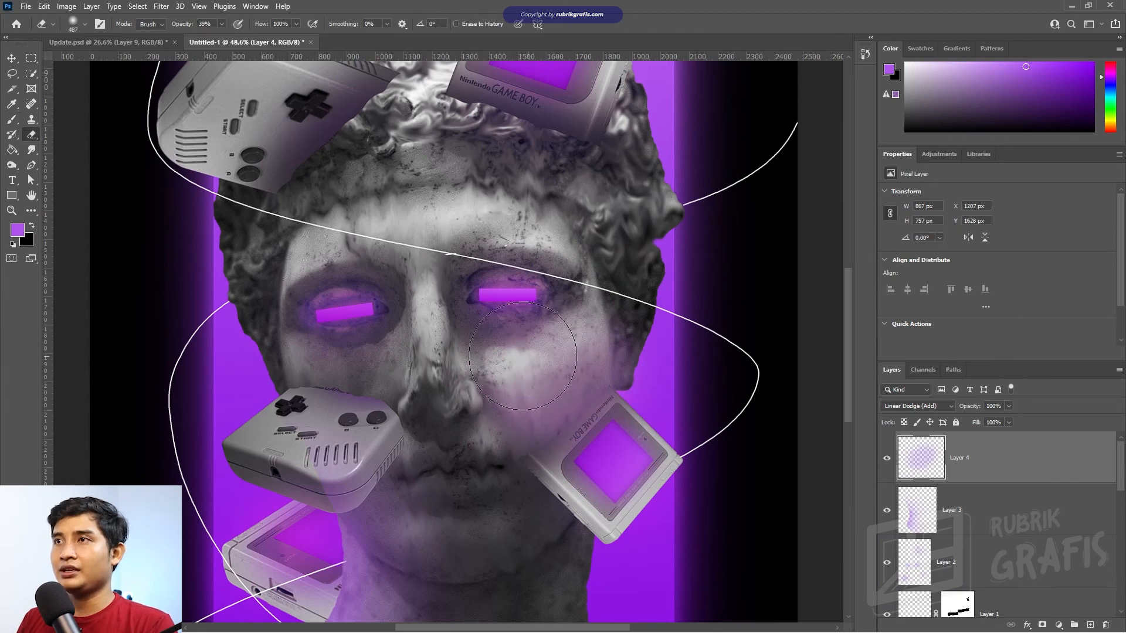
key(z)
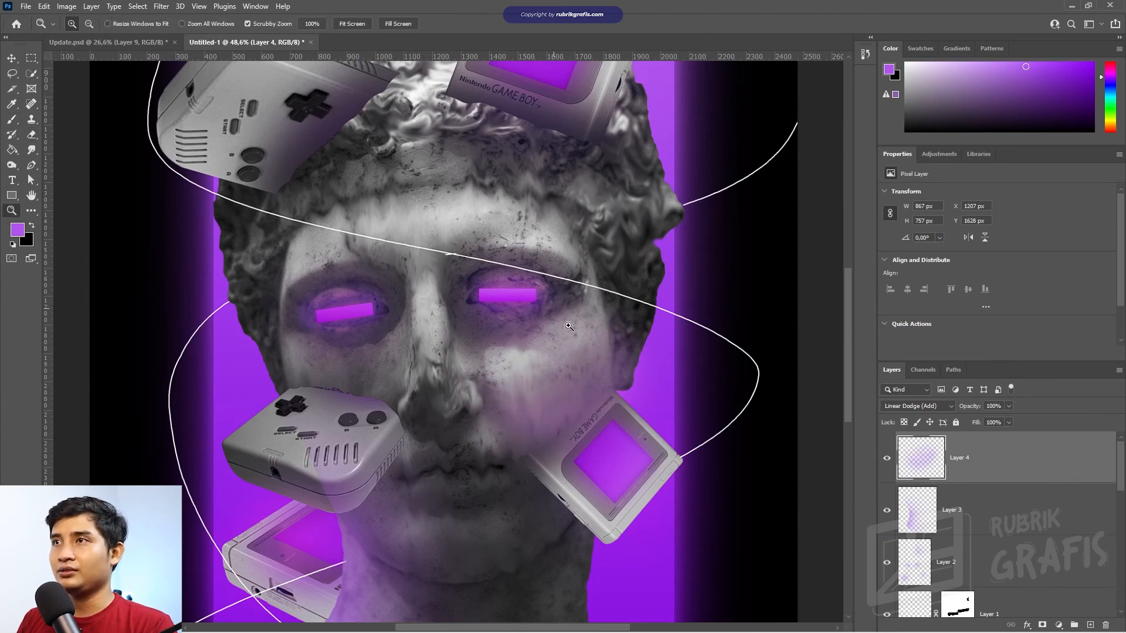
drag(627, 359, 577, 341)
drag(513, 315, 486, 345)
key(ctrl+s)
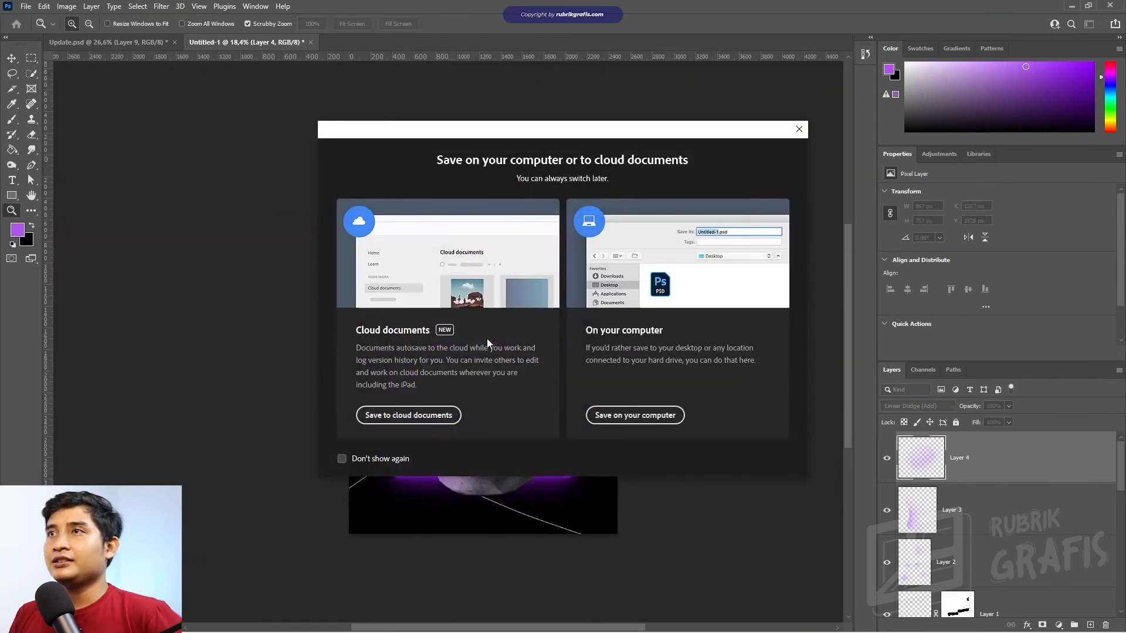
click(804, 133)
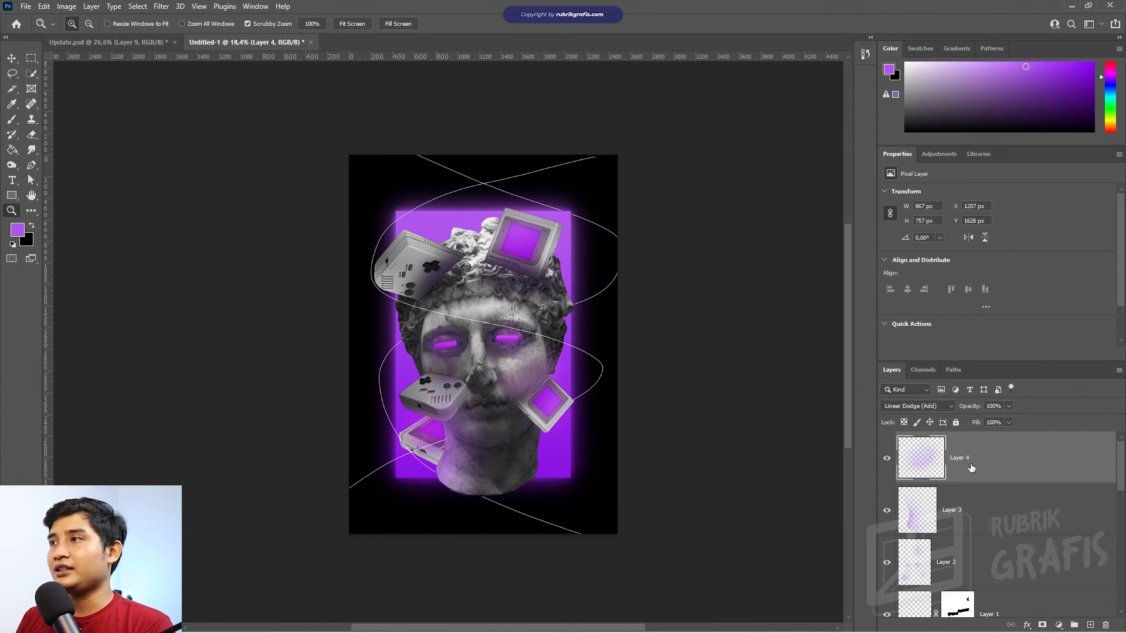
- Stamp all visible layers onto a new top layer and apply a Gaussian Blur with a 7.6-pixel radius to it
click(1091, 625)
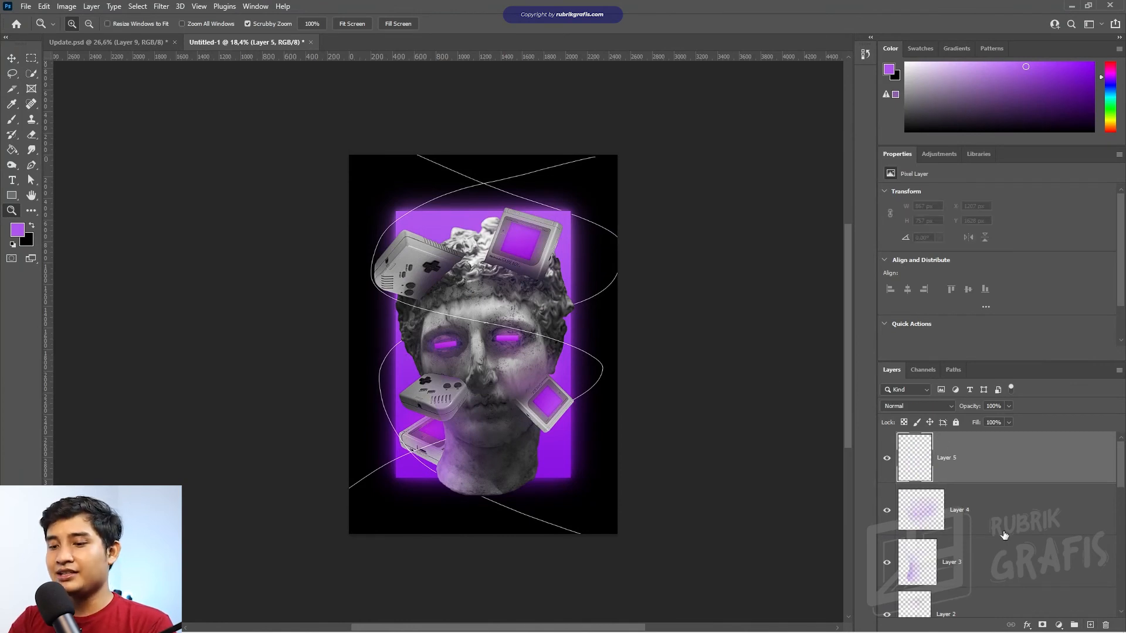
key(ctrl+shift+alt+e)
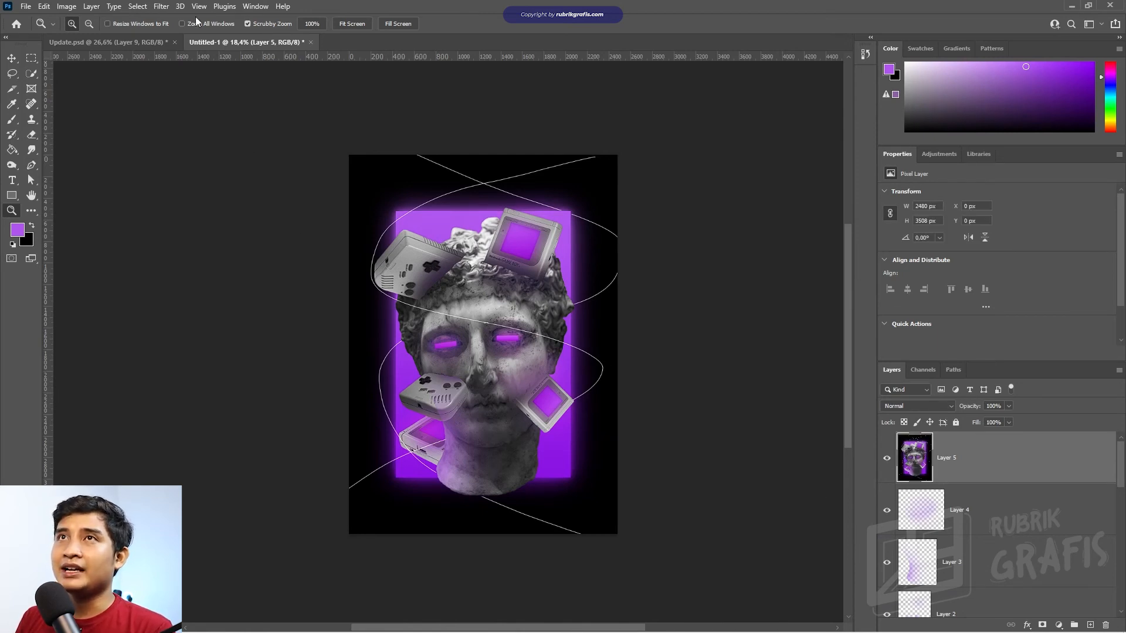
click(161, 6)
mouse_move(226, 147)
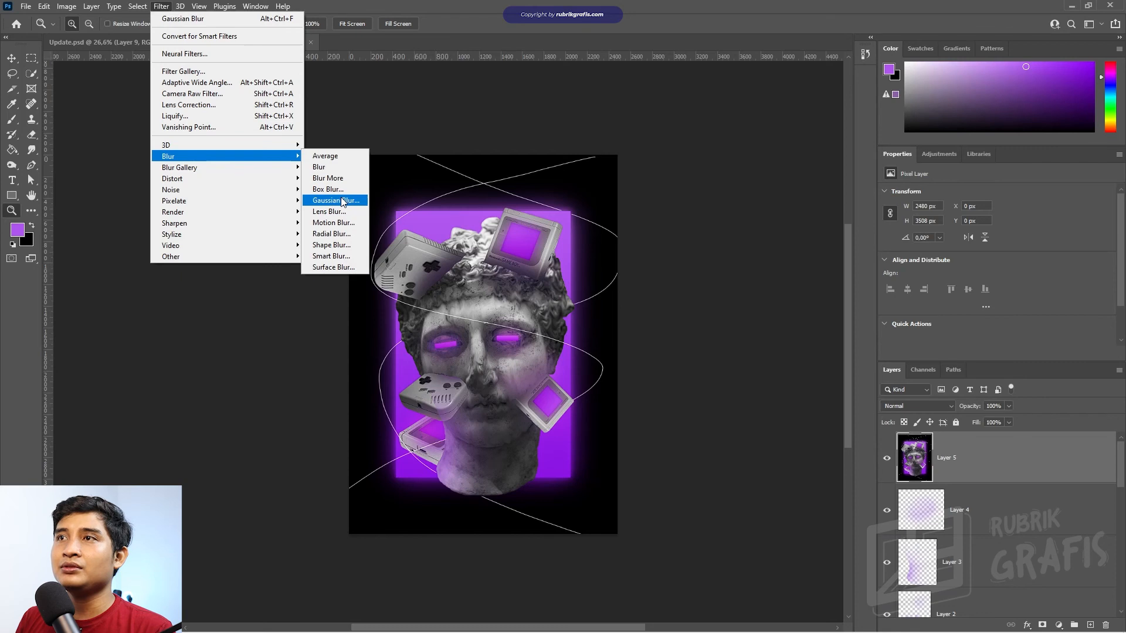
click(334, 199)
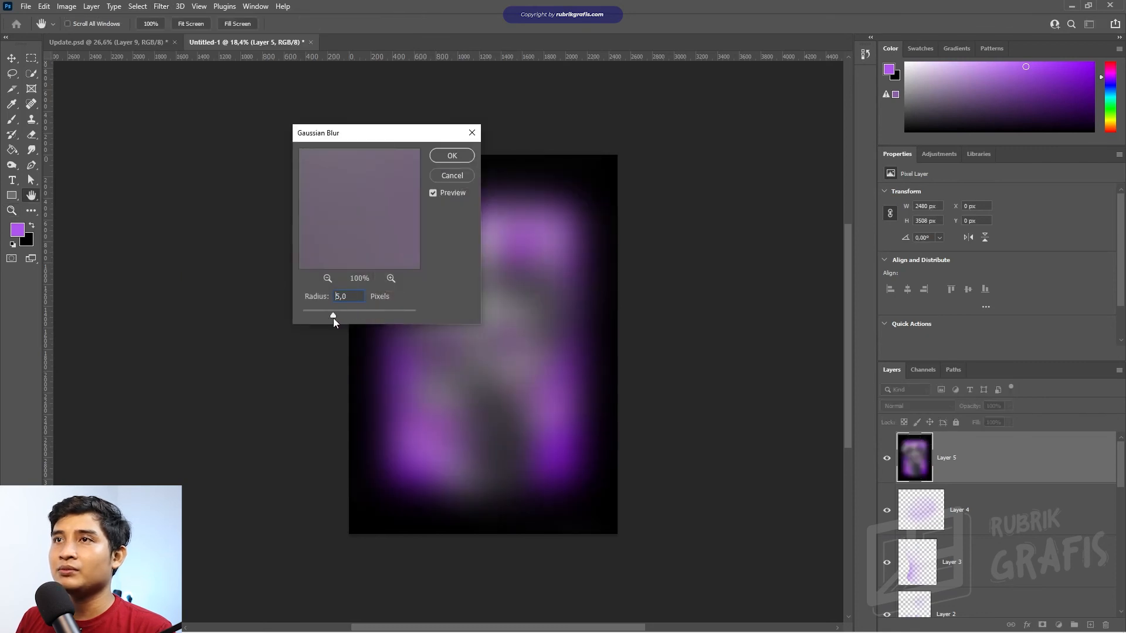
drag(333, 318, 333, 316)
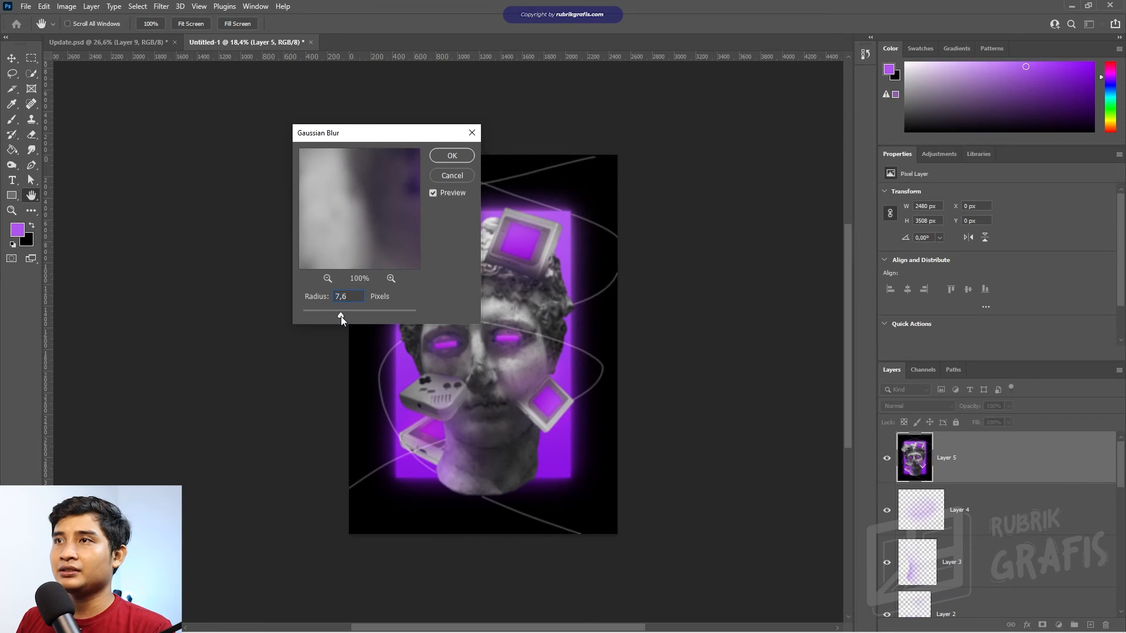
click(452, 156)
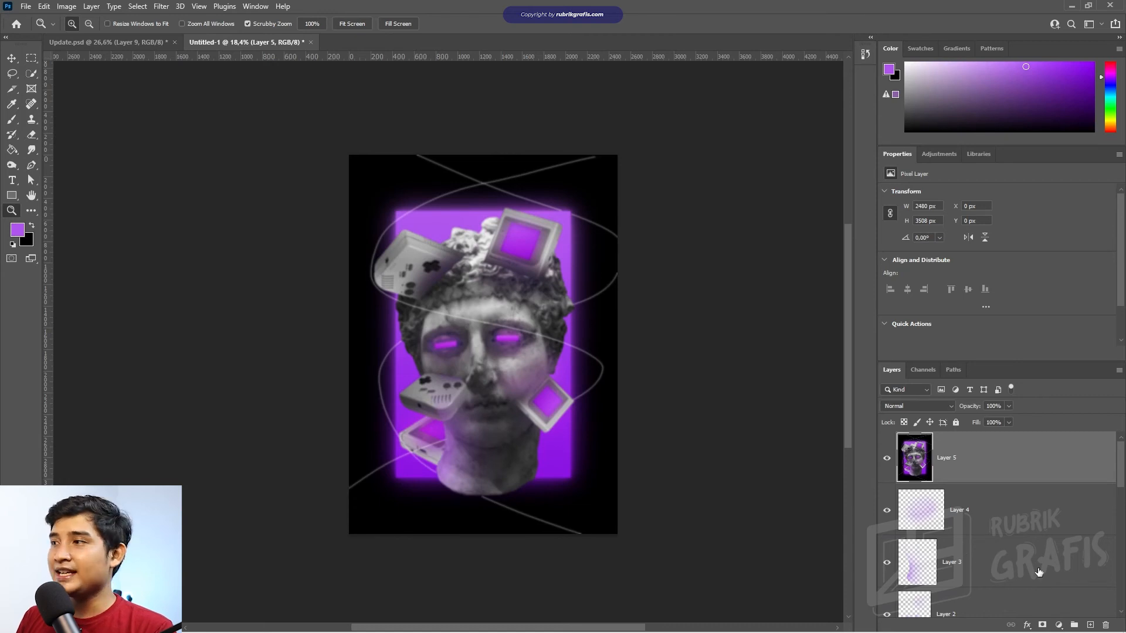
- Add a layer mask to the blurred merged layer and invert the mask to black
click(1047, 625)
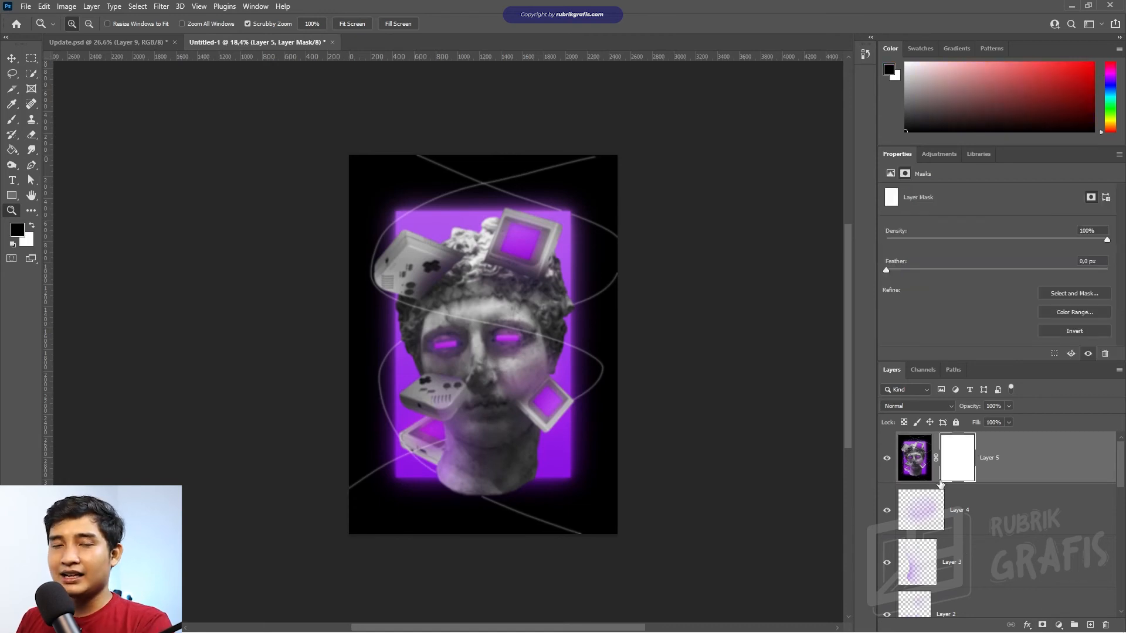
right_click(960, 464)
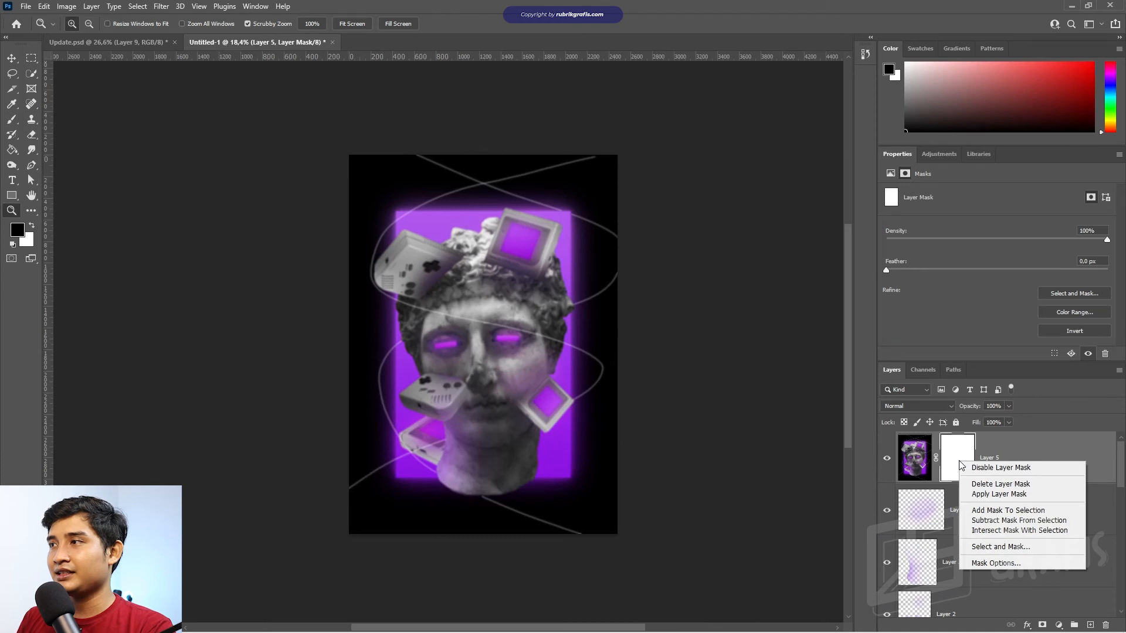
click(995, 453)
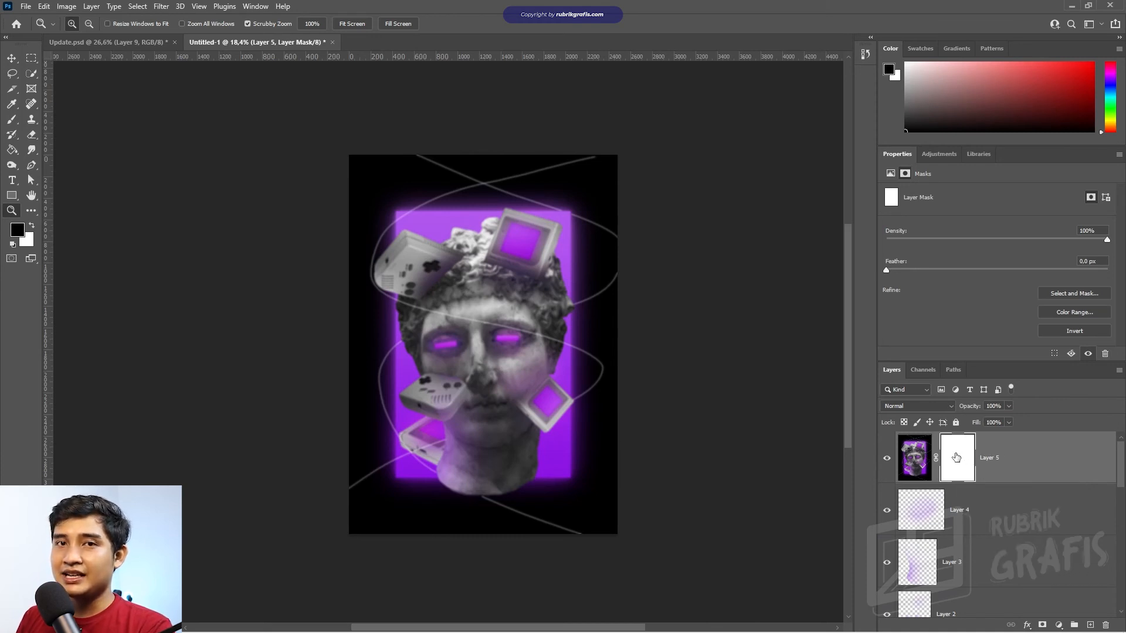
key(ctrl+i)
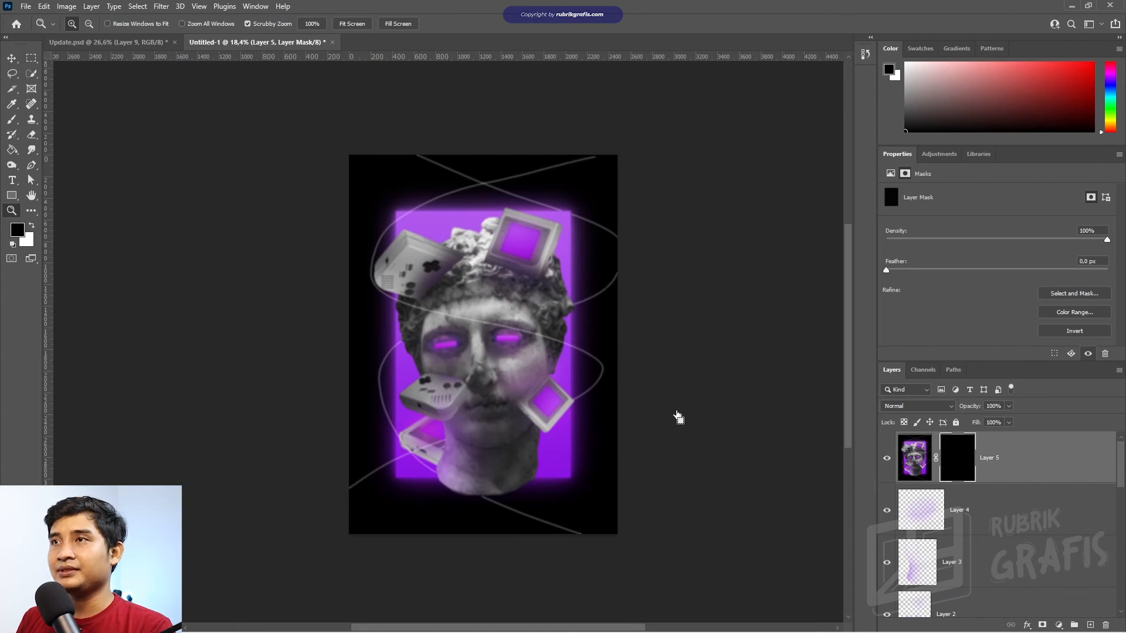
- Reveal a tilted oval of blur on the cheek using a white elliptical 424 px brush at 100% opacity and 100% hardness
drag(445, 403, 479, 396)
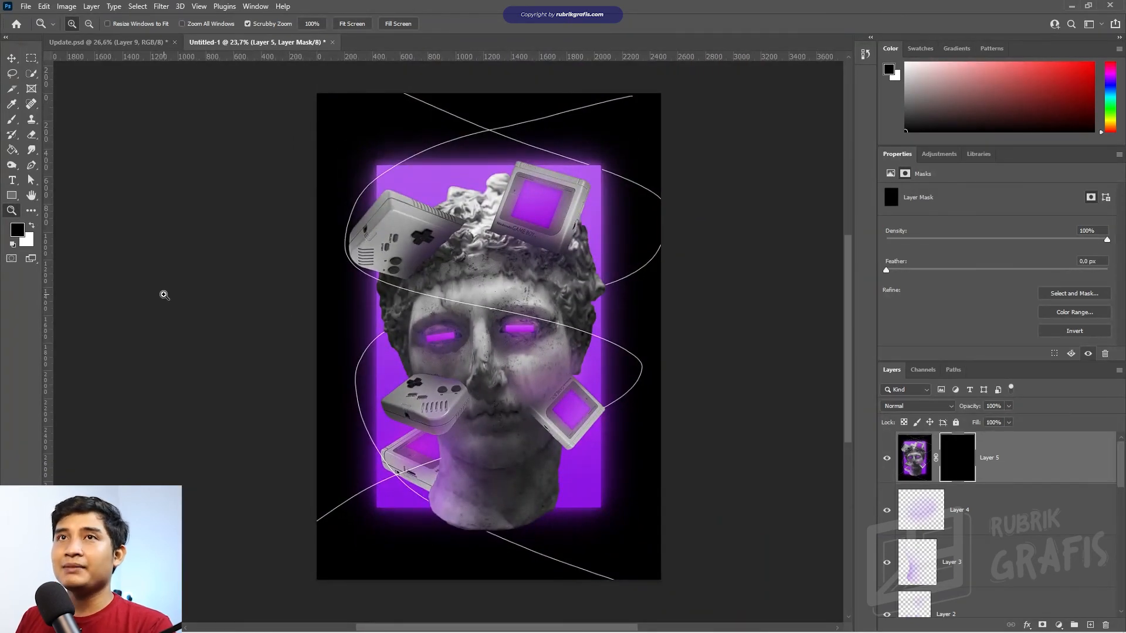
key(b)
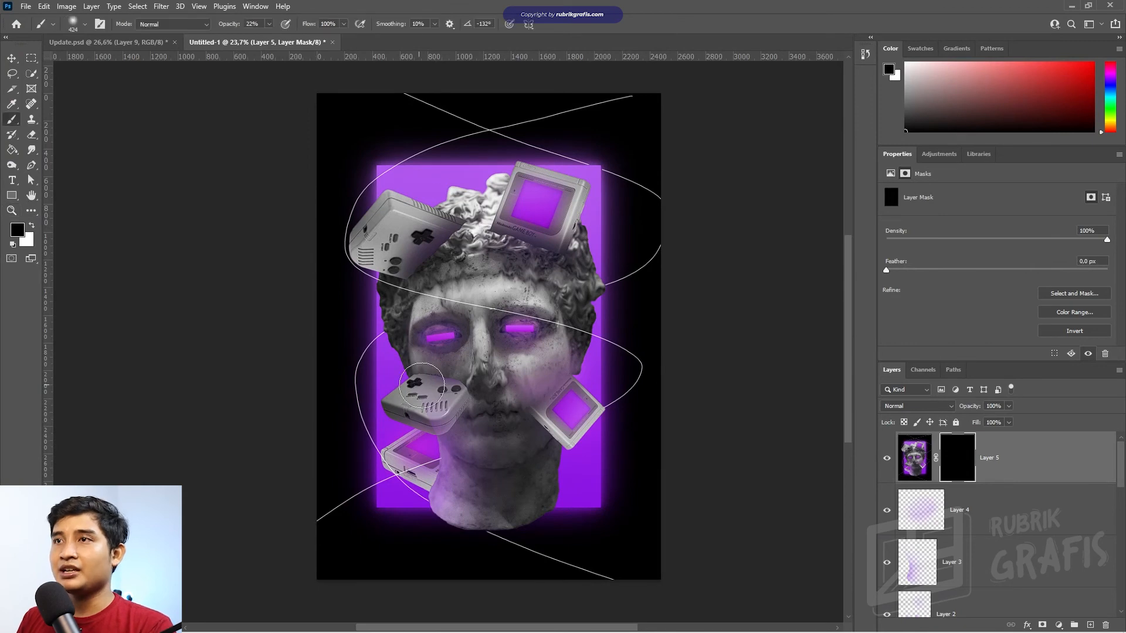
right_click(493, 410)
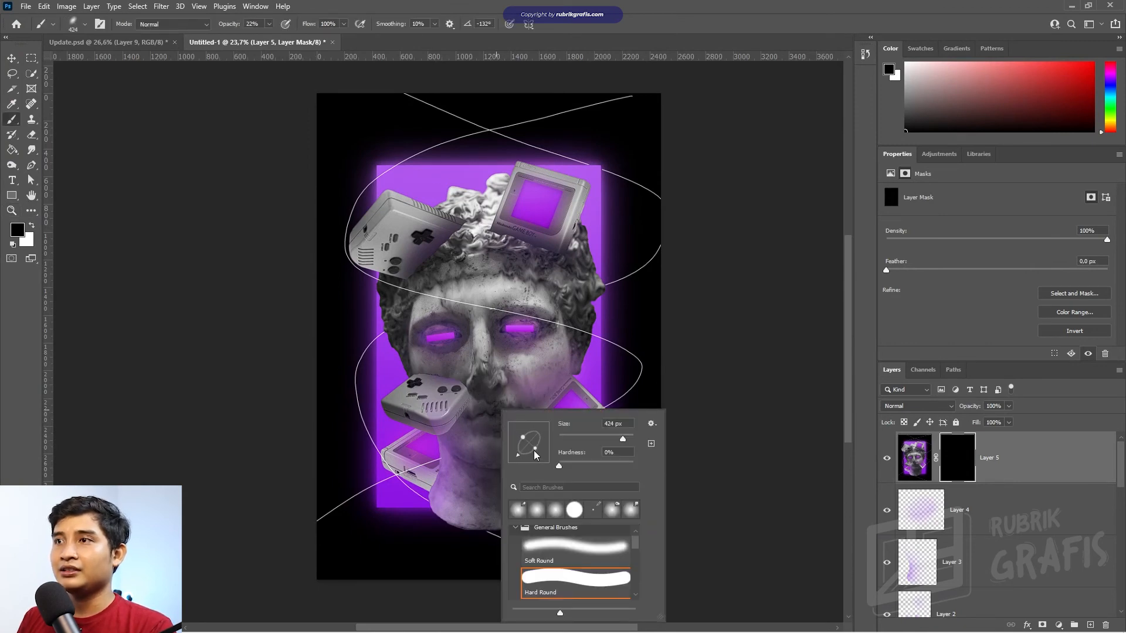
drag(221, 24, 486, 38)
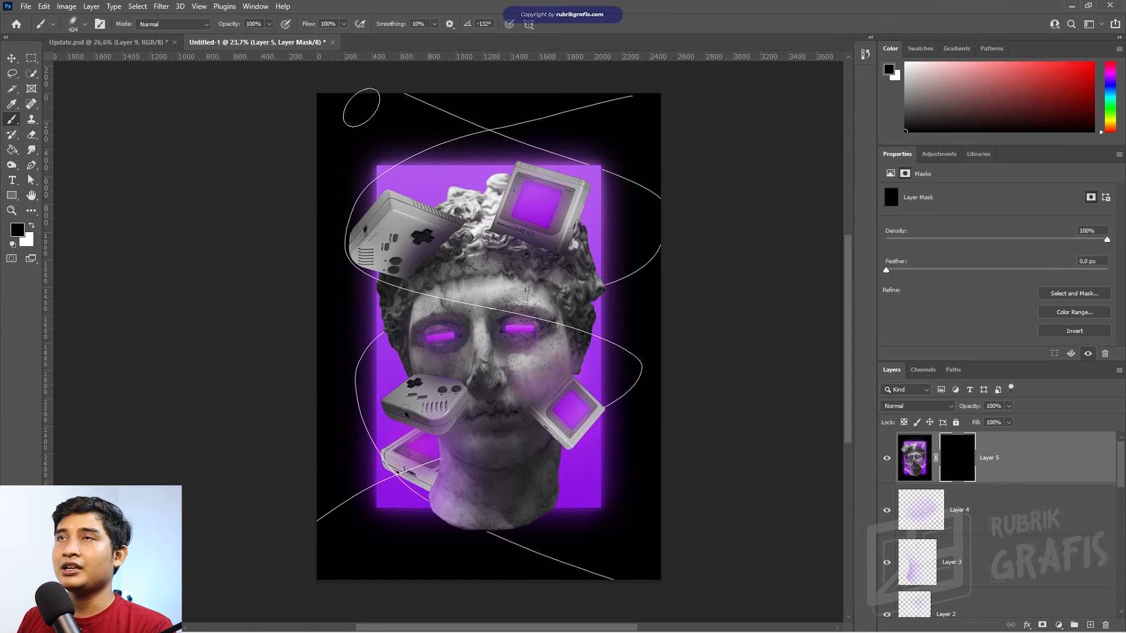
right_click(469, 251)
drag(531, 308, 608, 306)
click(638, 5)
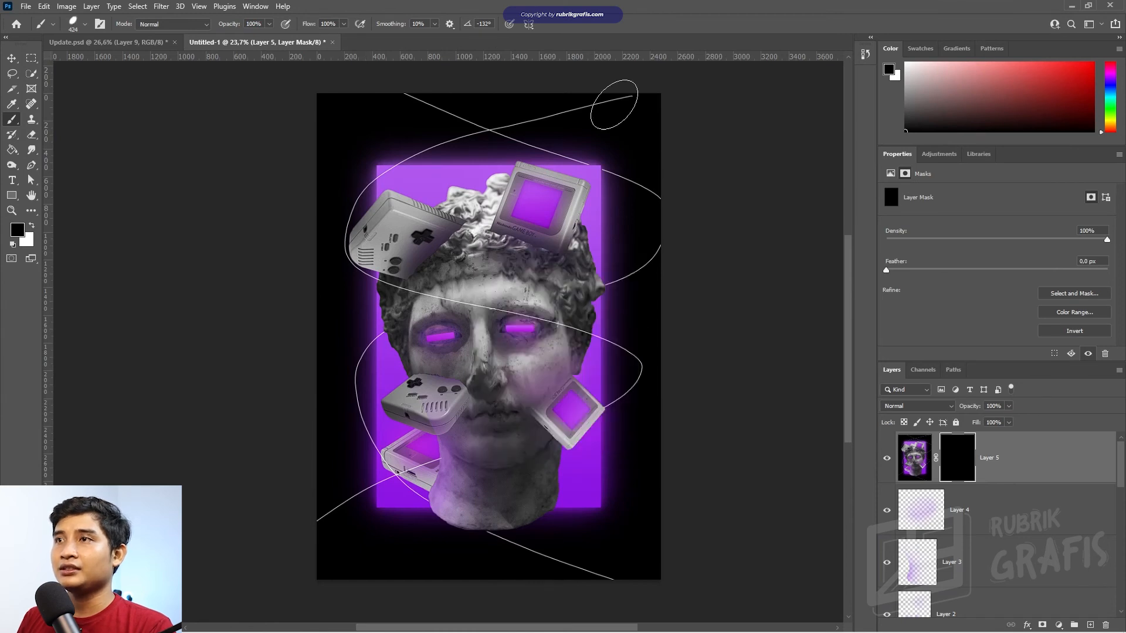
key(x)
click(505, 437)
key(ctrl+z)
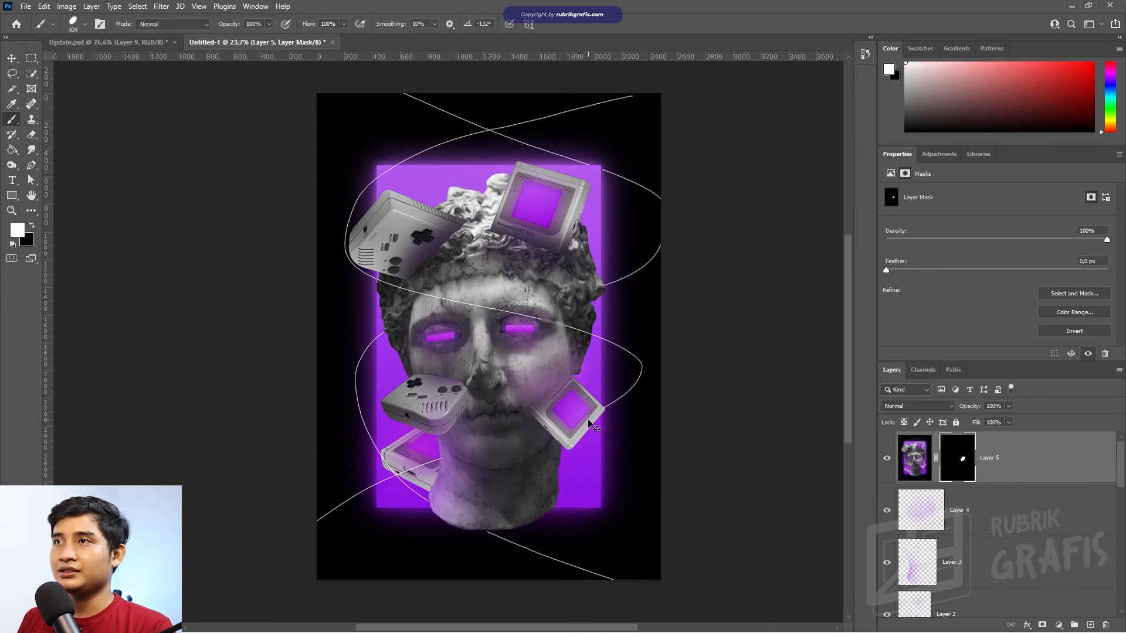
click(541, 351)
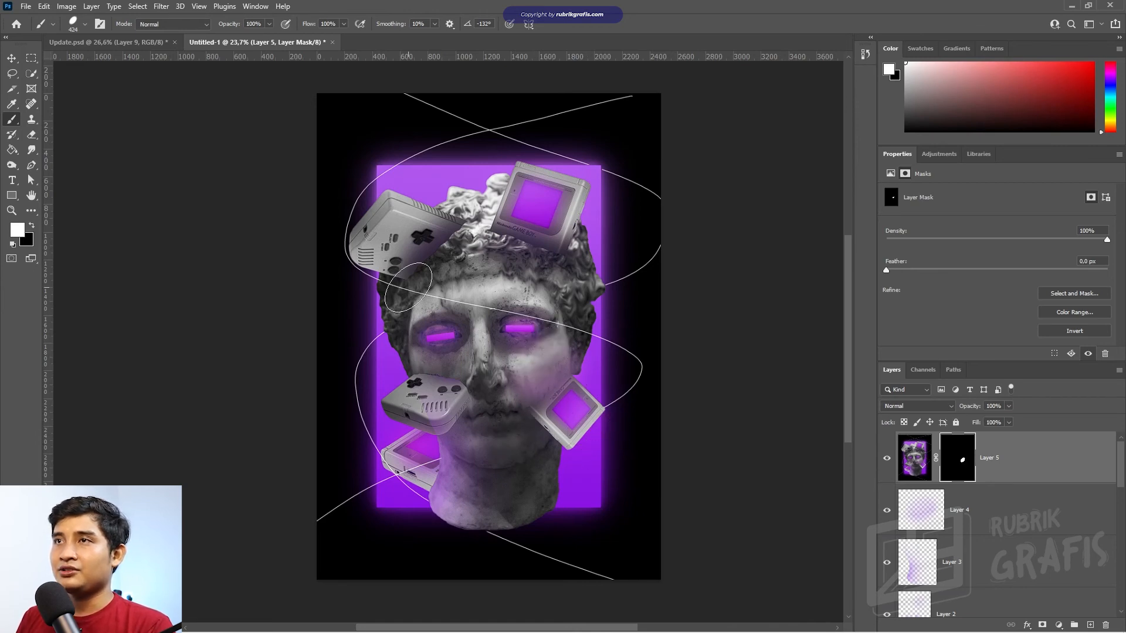
- Rotate the oval brush to -43° and reveal a large blurred oval over the upper button-side Game Boy and a 475 px one beside the lowest
right_click(423, 269)
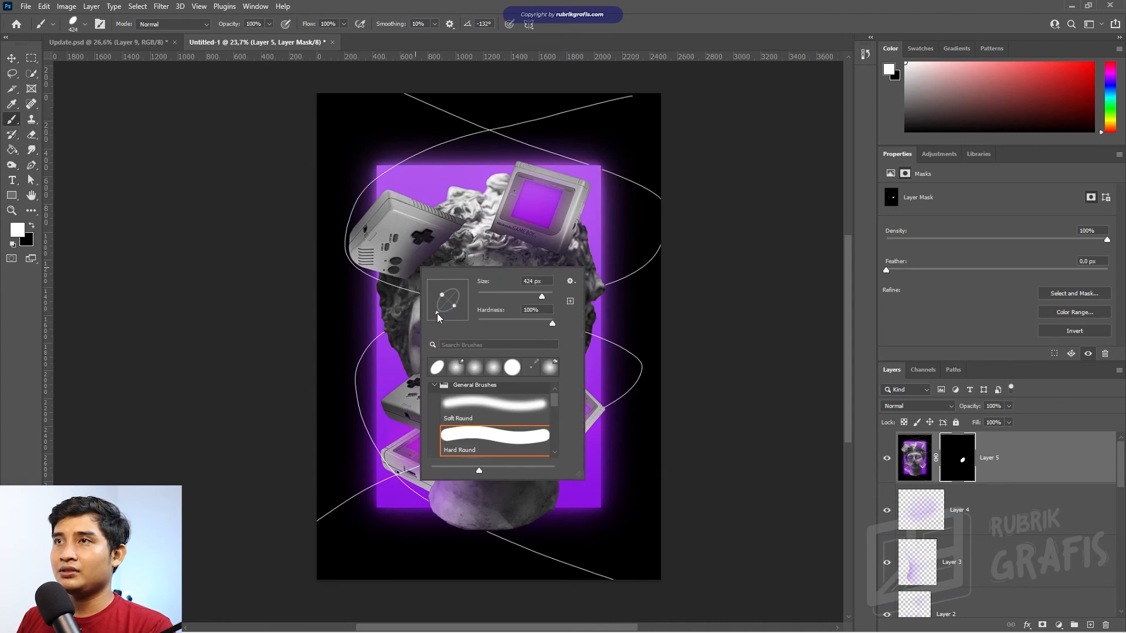
click(592, 4)
drag(418, 235, 466, 238)
click(408, 223)
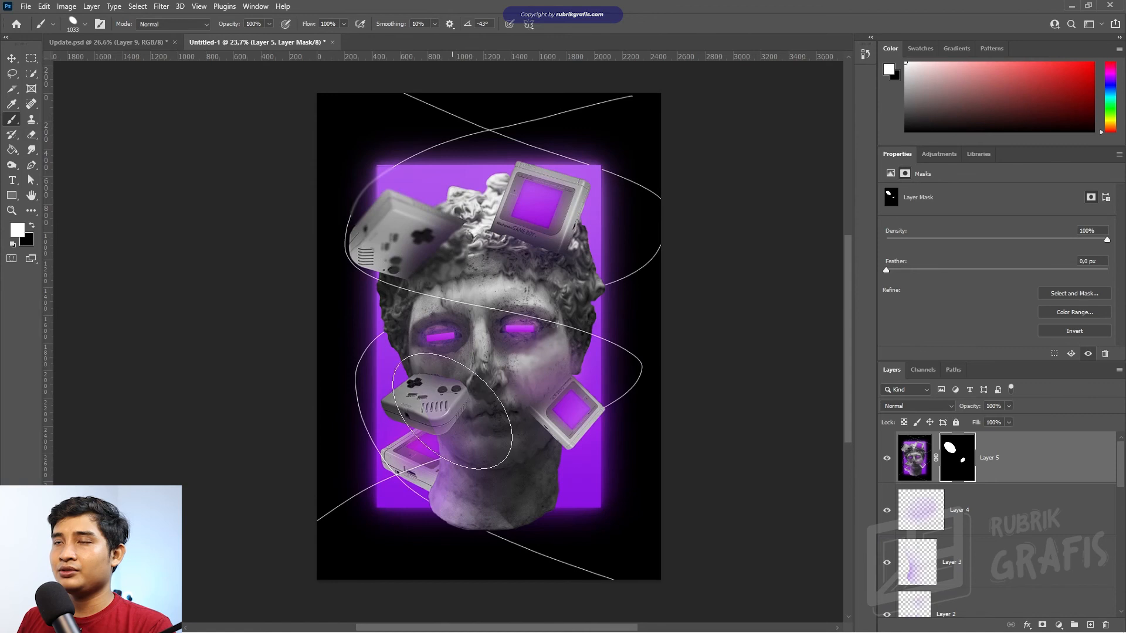
drag(459, 478, 421, 479)
click(432, 472)
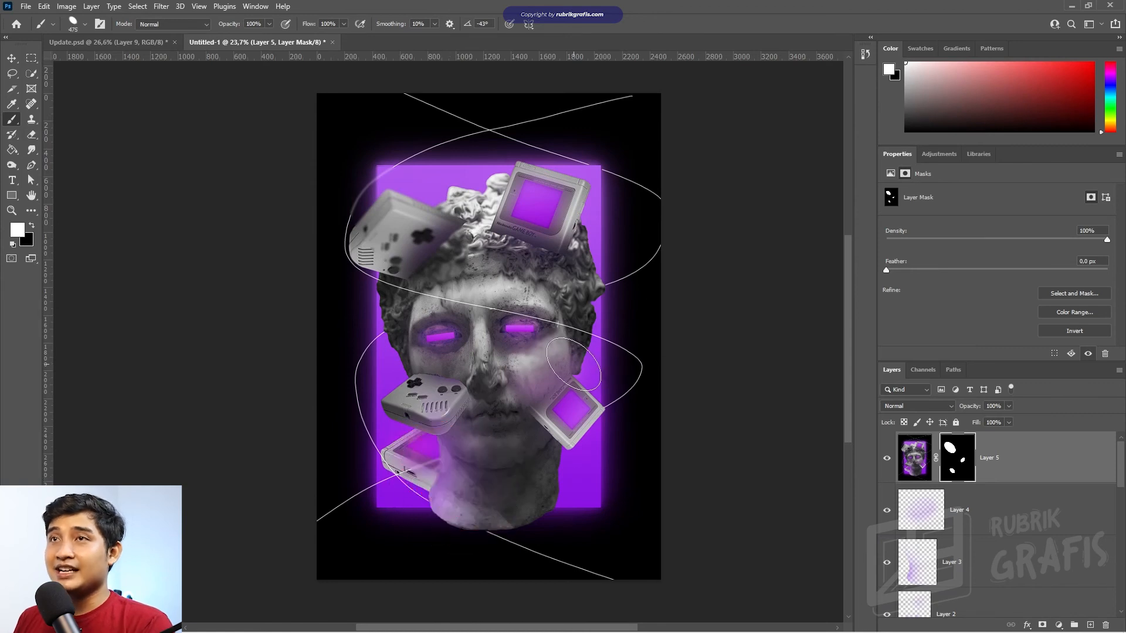
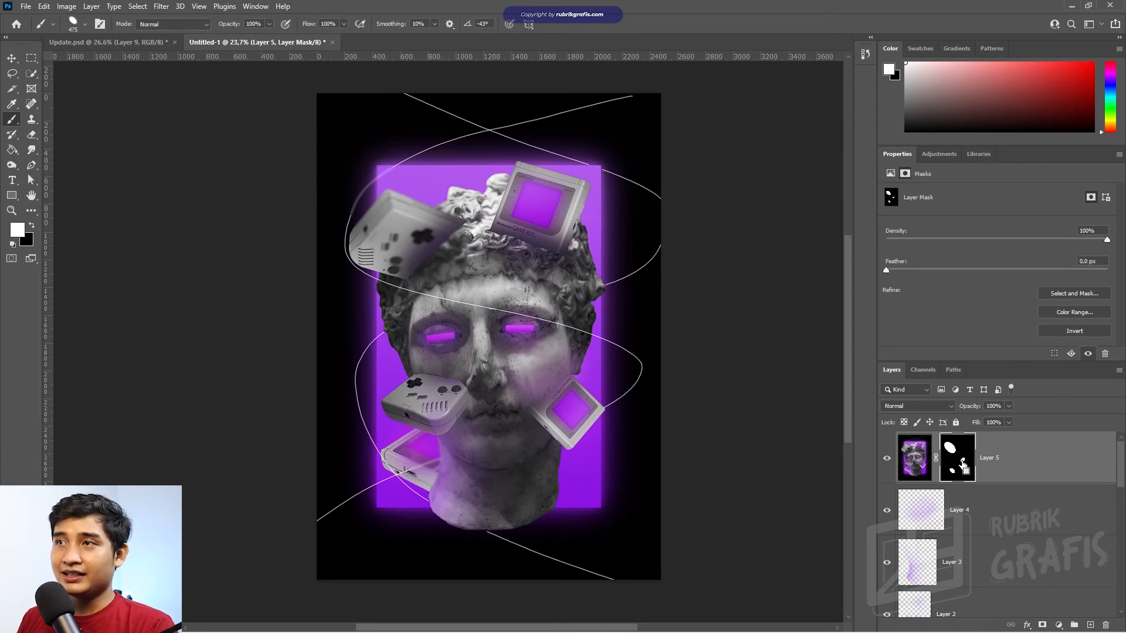
- Fill the lowest oval from the mask selection with purple on a new layer and place that layer beneath the blurred layer
ctrl+click(962, 464)
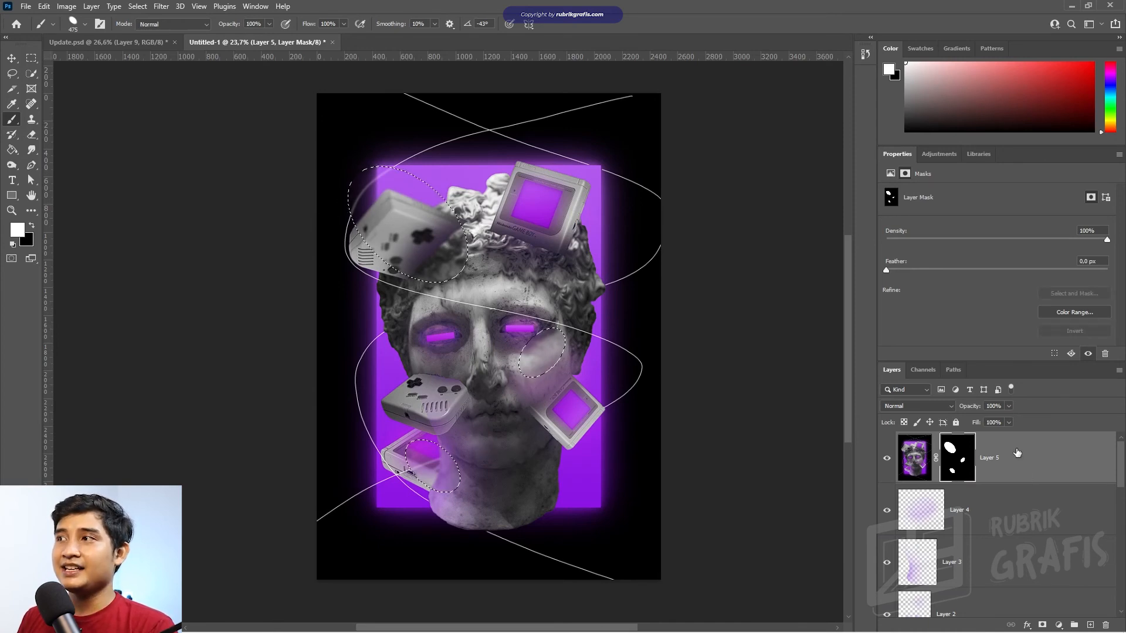
click(1090, 625)
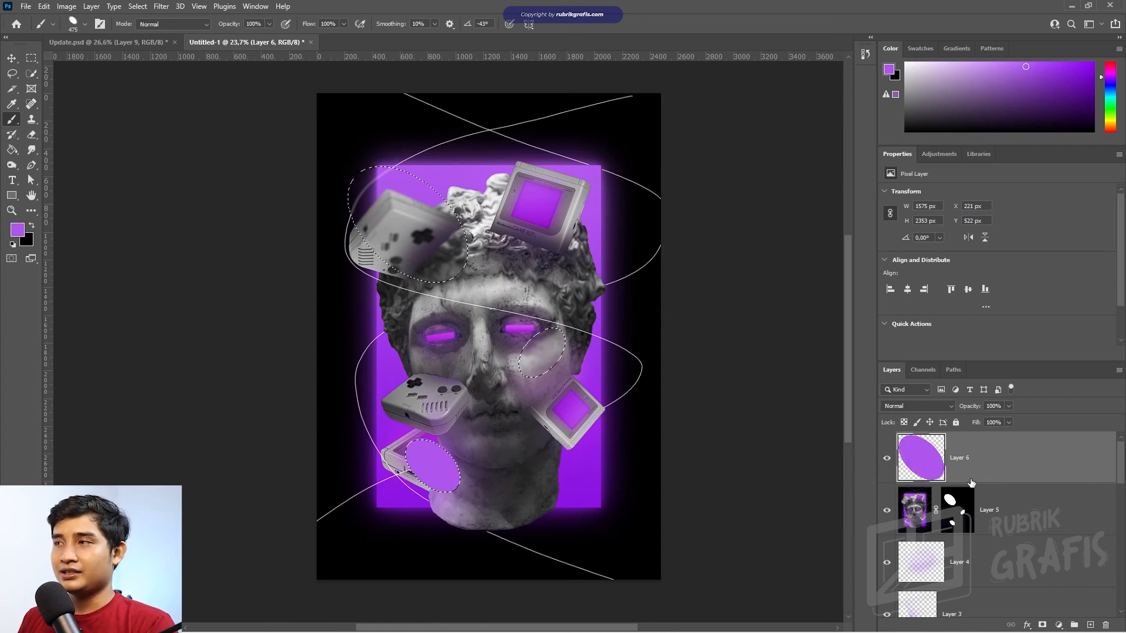
key(ctrl+d)
key(ctrl+t)
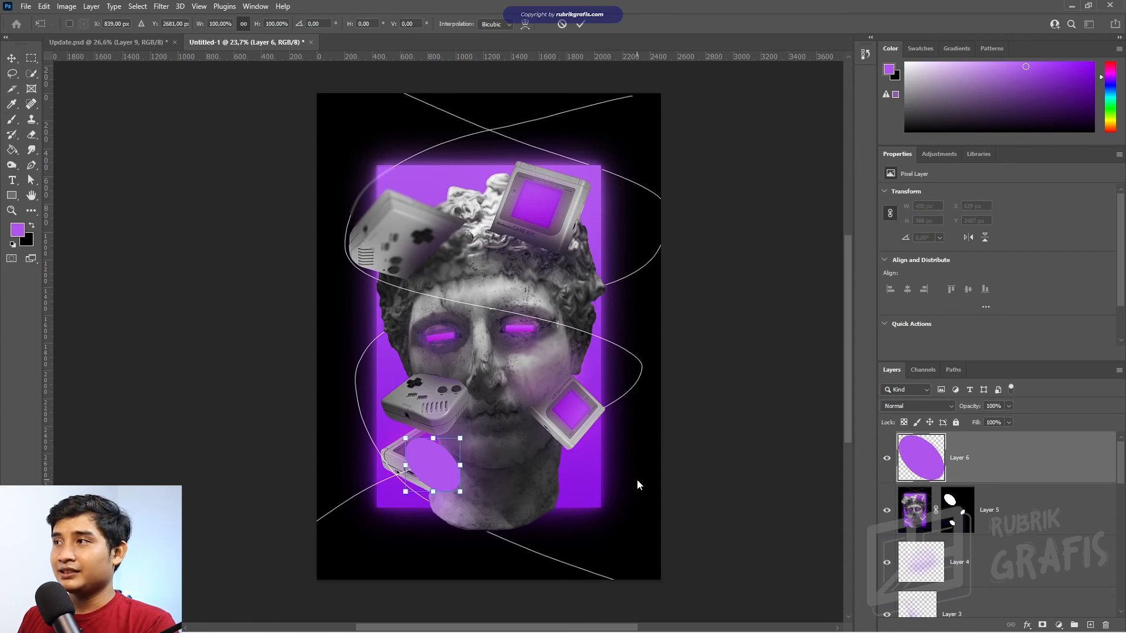
key(Return)
drag(1029, 471, 1002, 530)
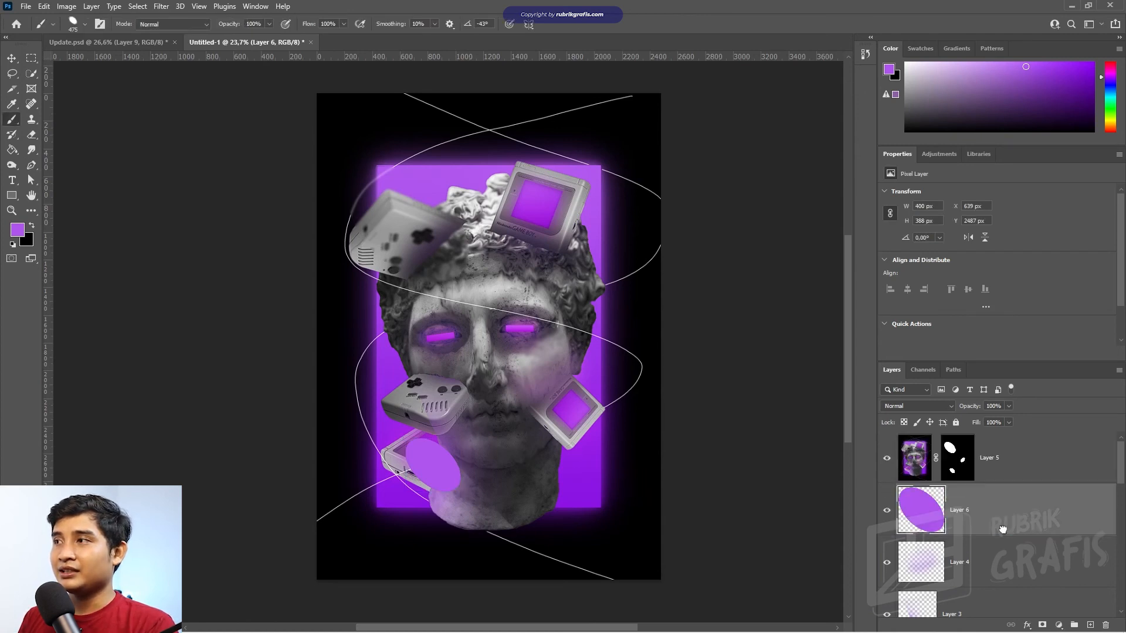
- Reload the mask selection and fill the cheek oval and the upper Game Boy oval with purple on two separate new layers
ctrl+click(952, 462)
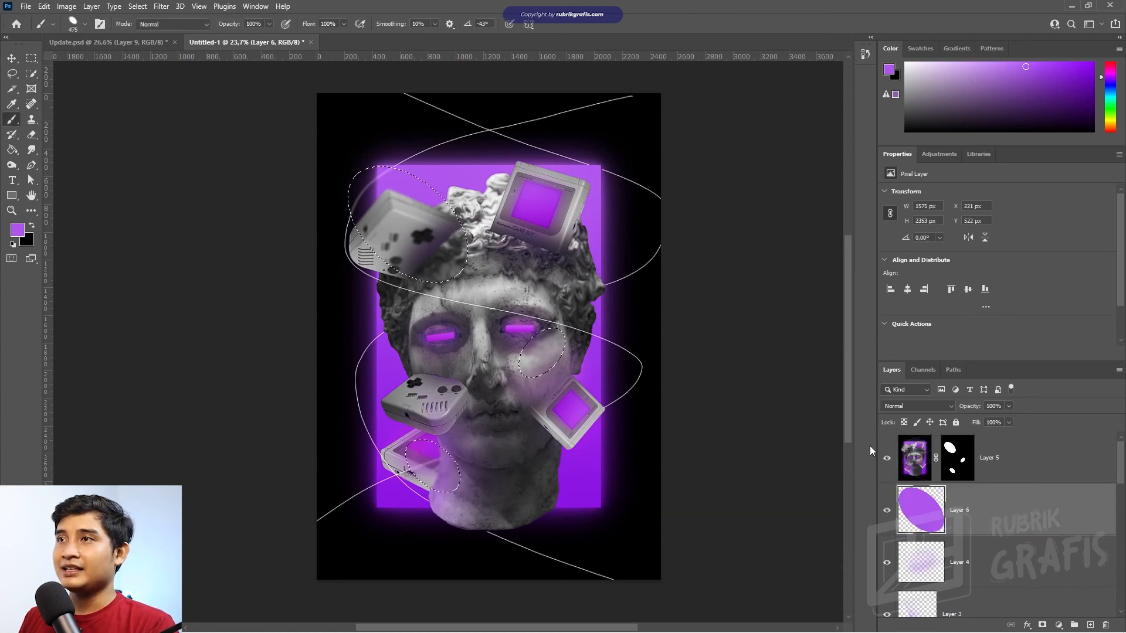
click(1090, 625)
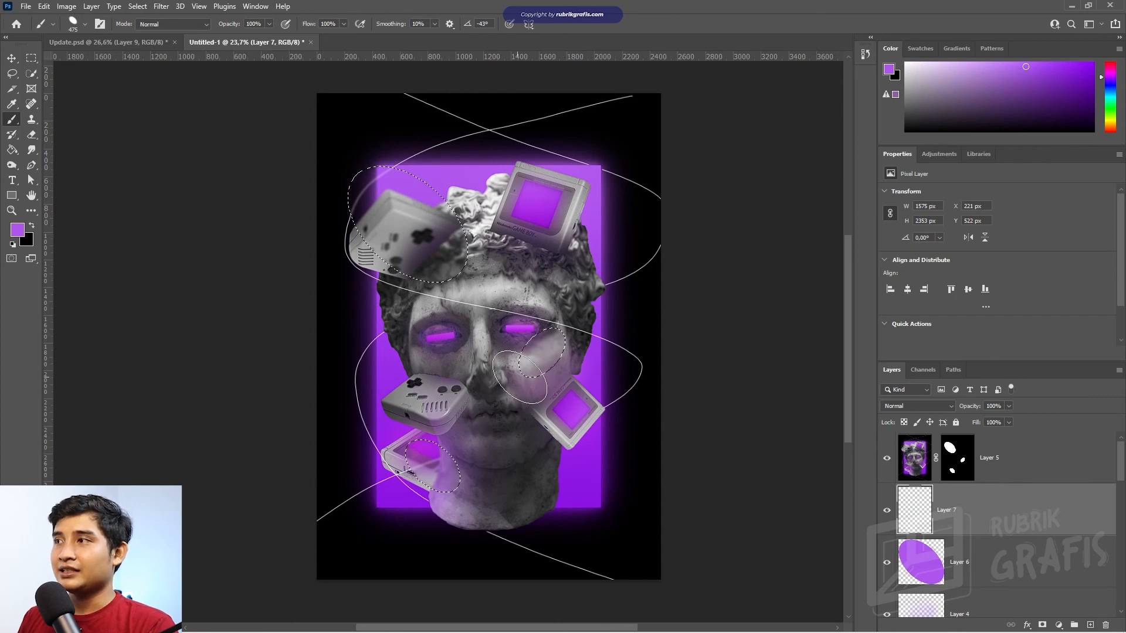
key(alt+BackSpace)
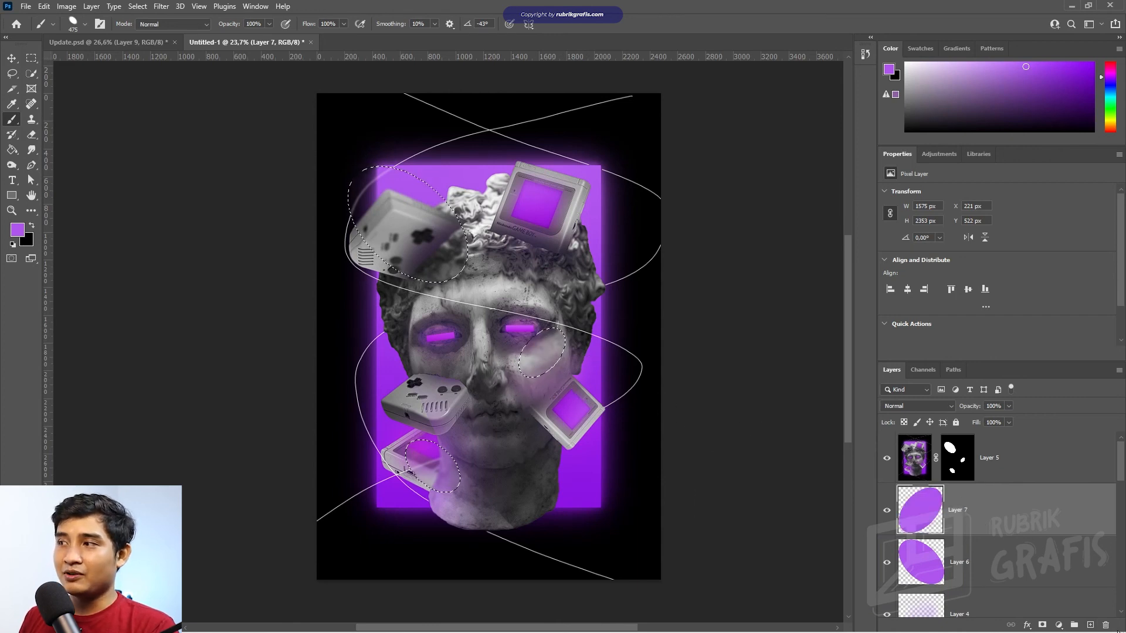
click(1090, 625)
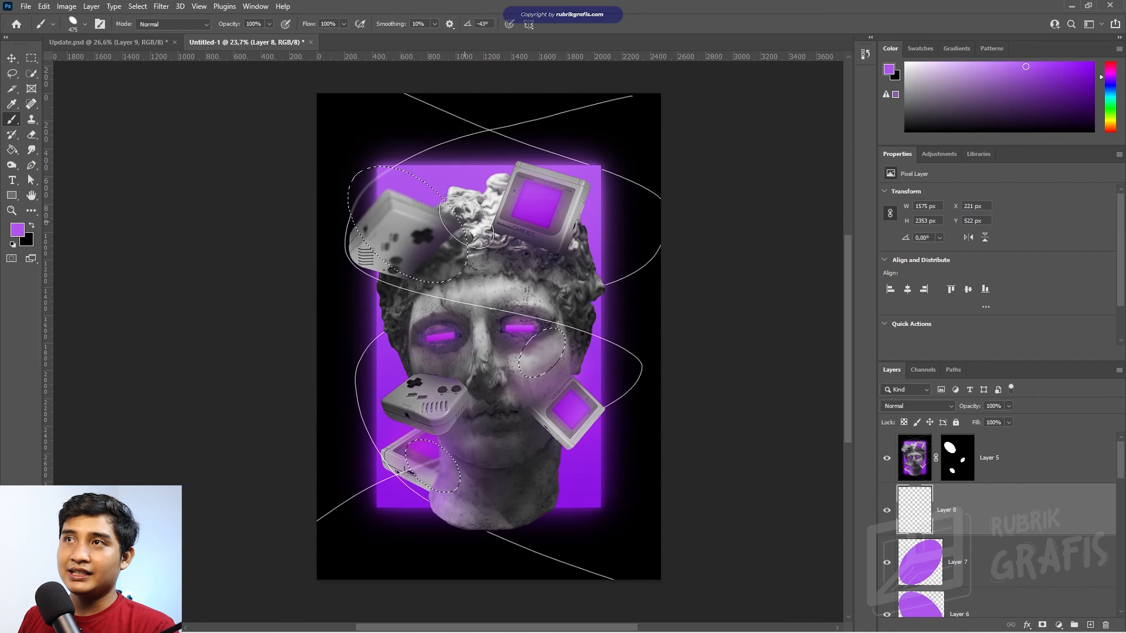
key(alt+BackSpace)
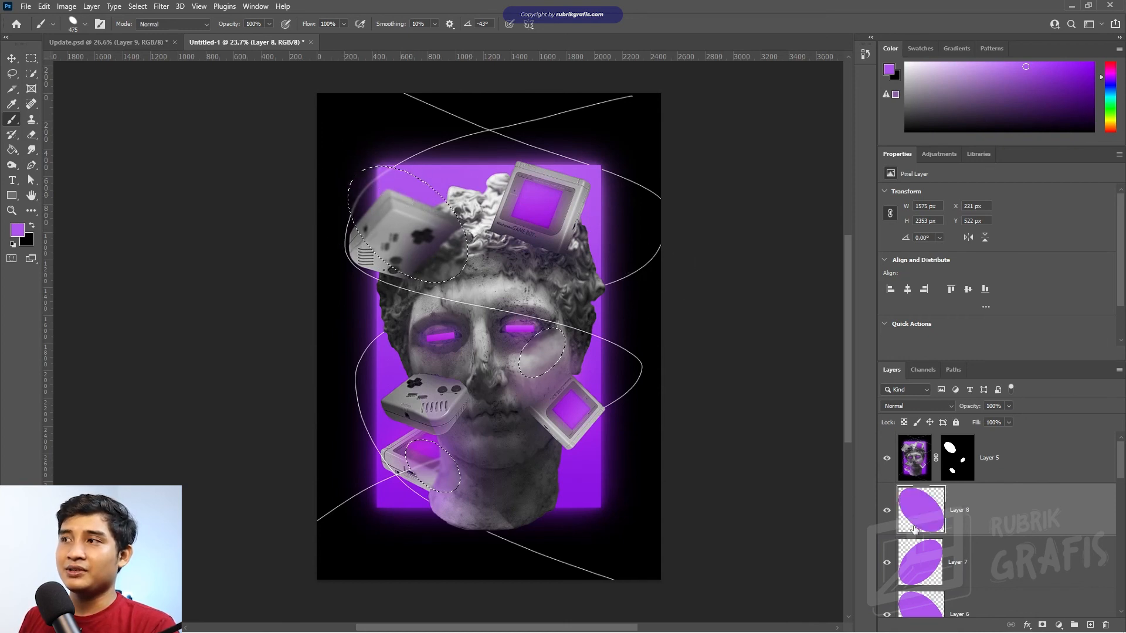
key(ctrl+d)
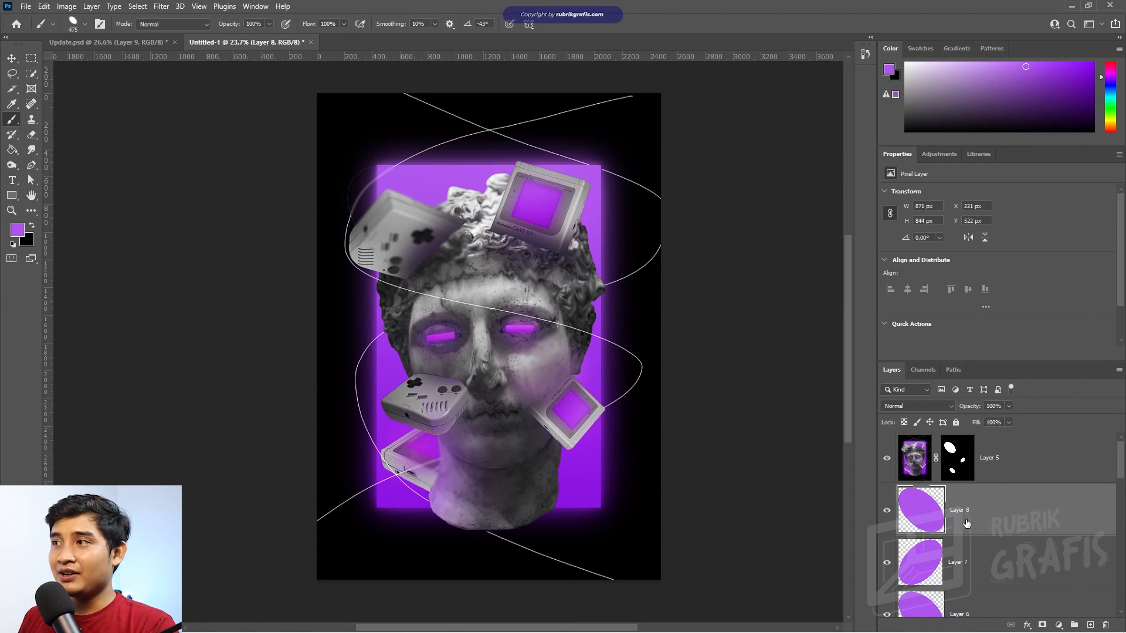
- Scale the purple oval behind the upper Game Boy to 102.44% and the one on the cheek to 104.81% as thin outlines
key(ctrl+t)
drag(466, 282, 466, 284)
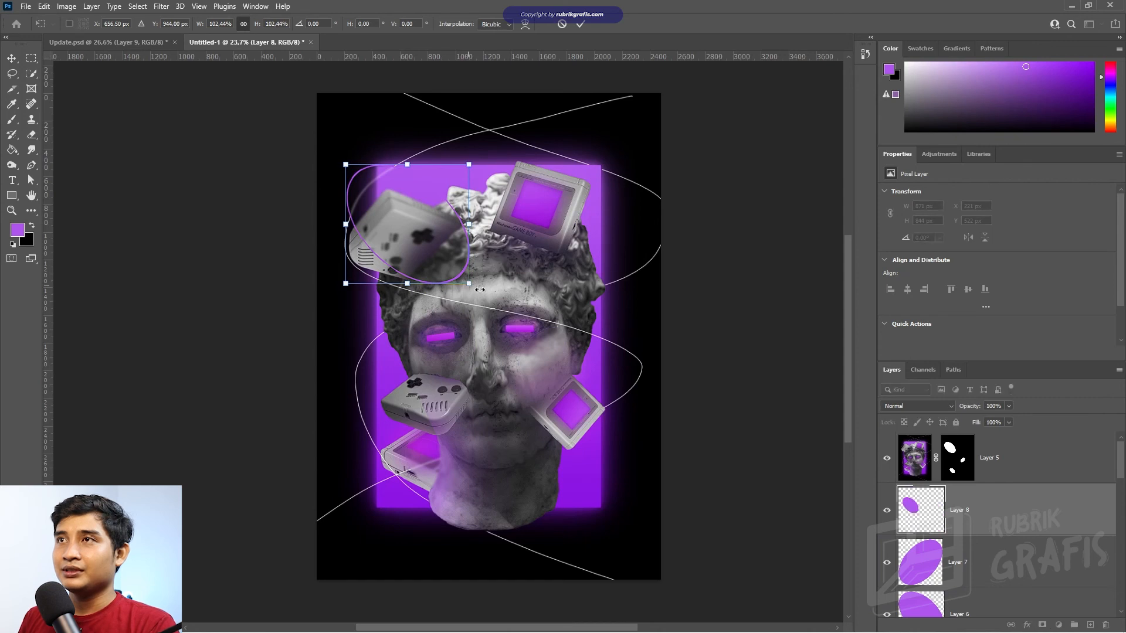
click(932, 572)
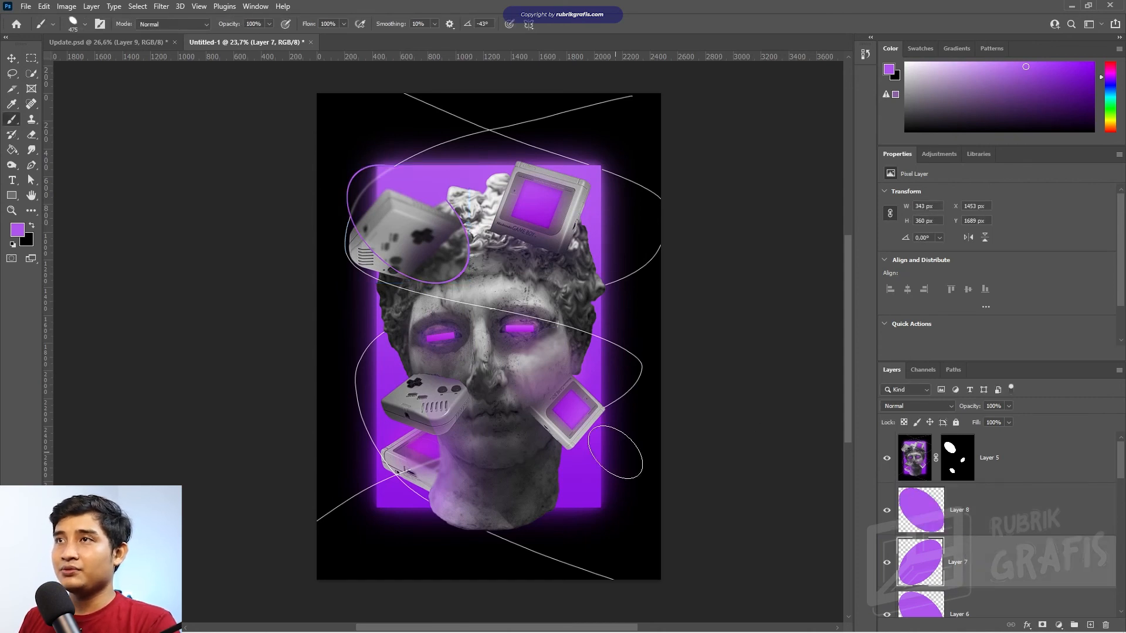
key(ctrl+t)
drag(568, 382, 569, 382)
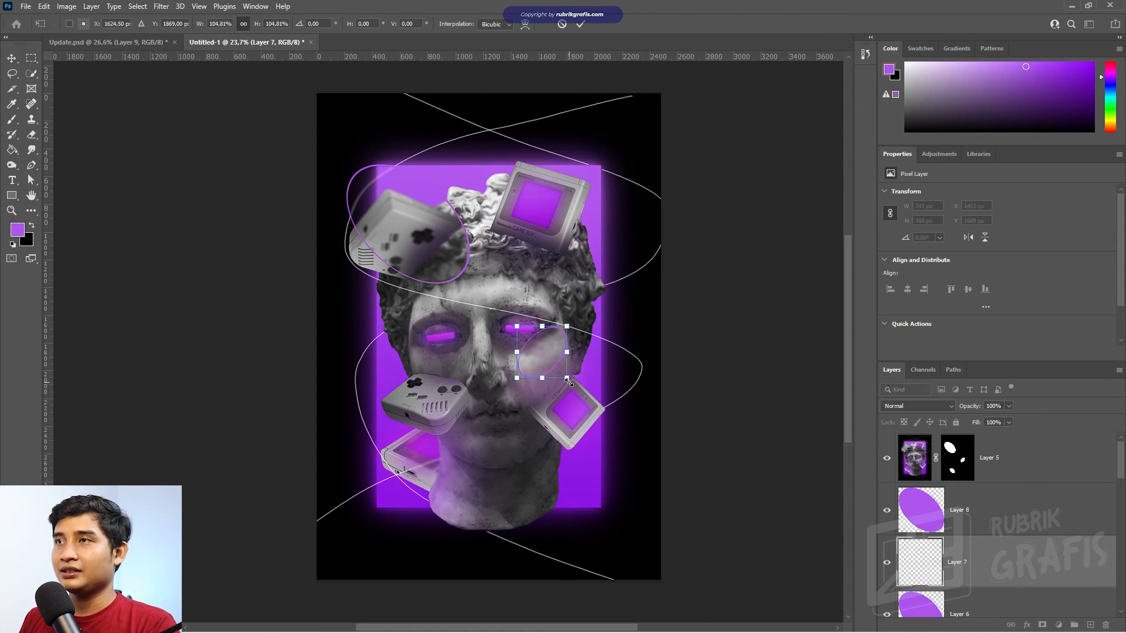
click(581, 24)
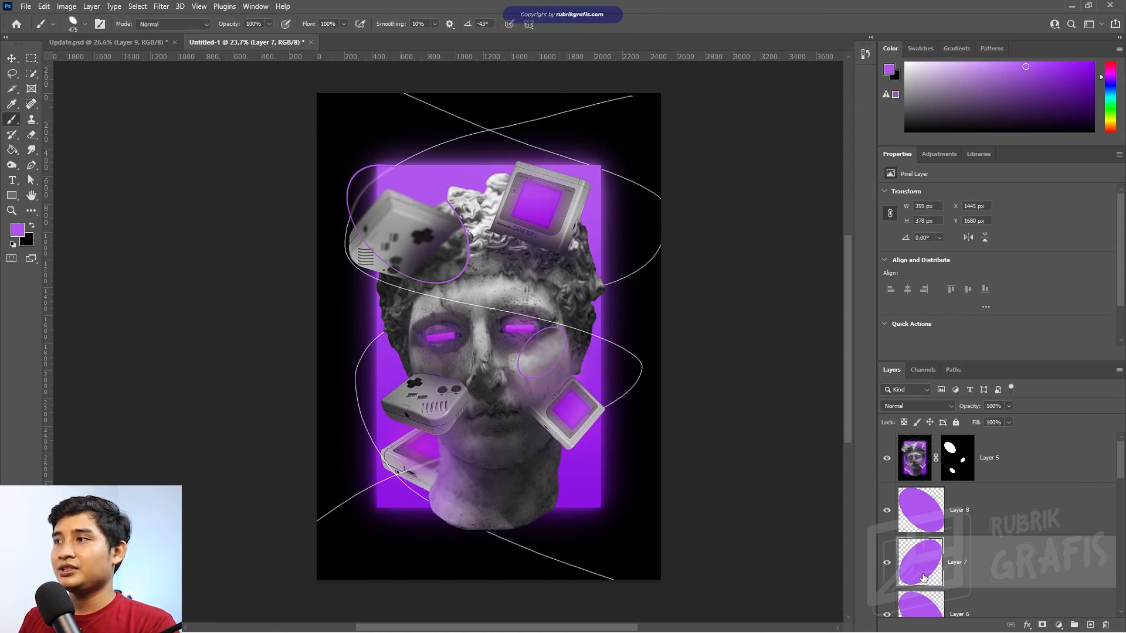
- Scale the purple oval behind the lowest blurred oval to 103.23% as a thin outline
click(931, 605)
key(ctrl+t)
drag(459, 492, 460, 494)
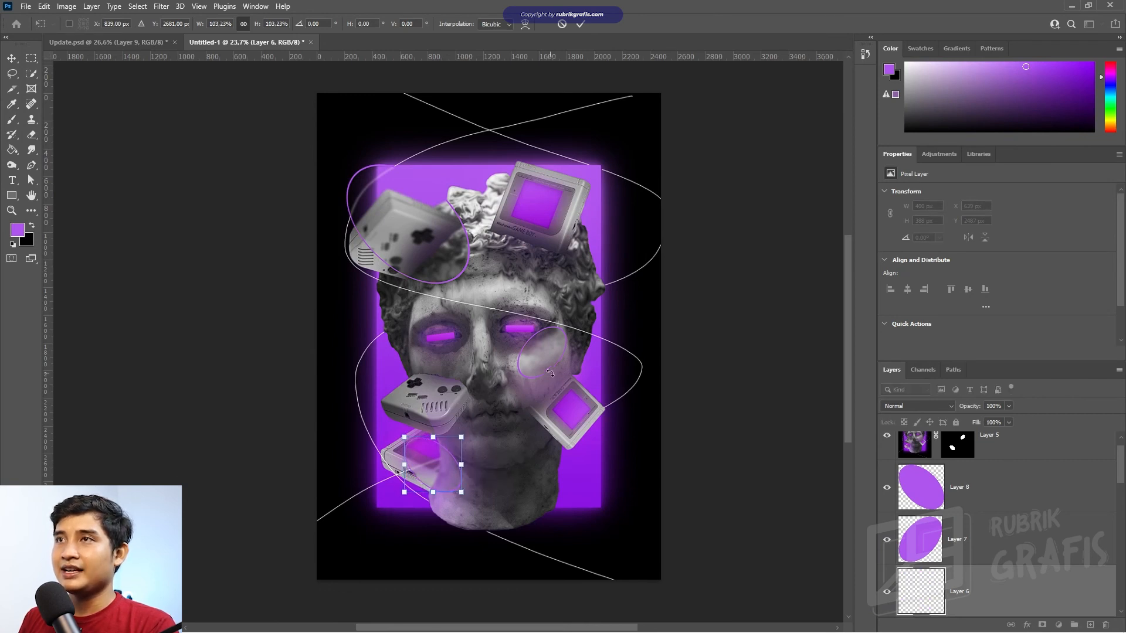
key(z)
mouse_move(394, 197)
mouse_down()
mouse_move(441, 239)
mouse_move(516, 270)
mouse_move(457, 291)
mouse_move(440, 281)
mouse_up()
- Group the three purple oval layers and clip a white ffffff Solid Color fill layer to the group
click(962, 500)
shift+click(980, 597)
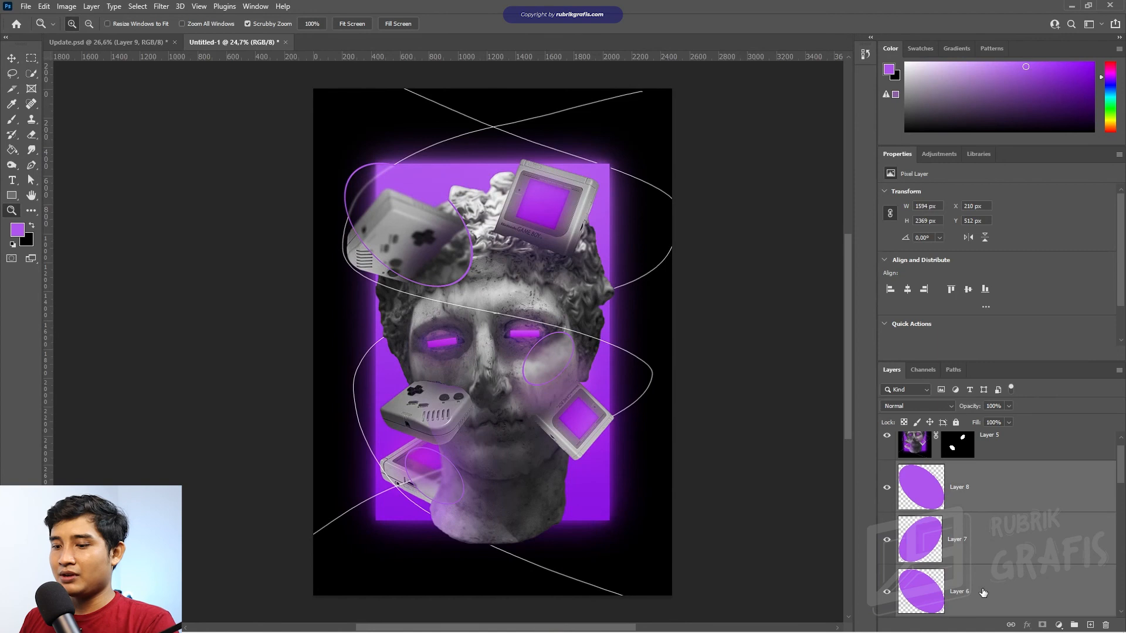
key(ctrl+g)
click(1059, 624)
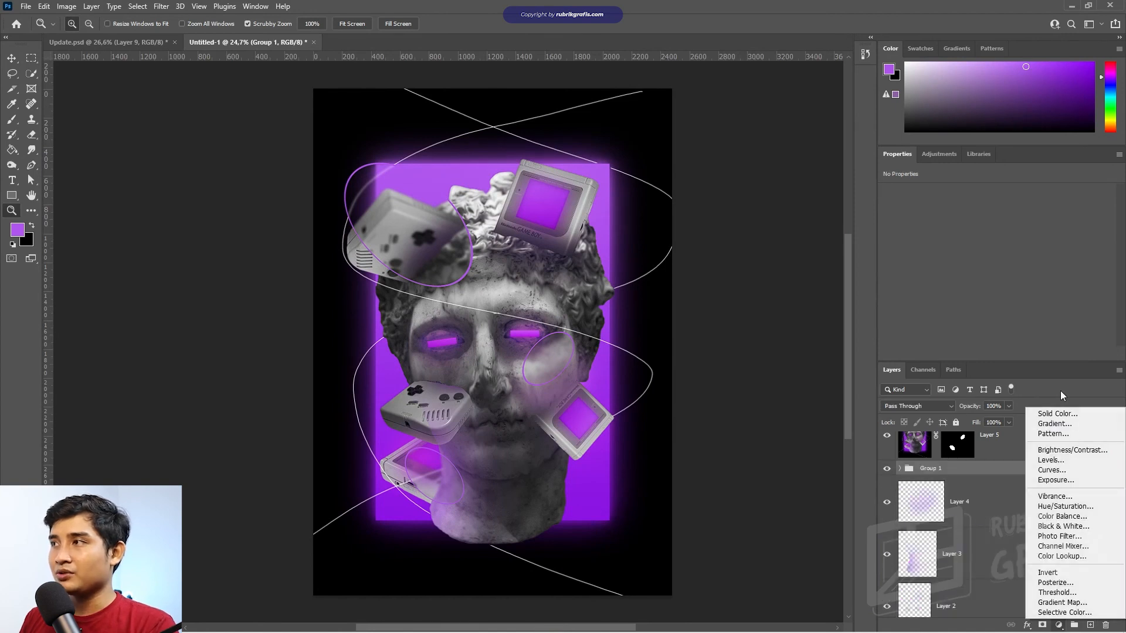
click(1029, 425)
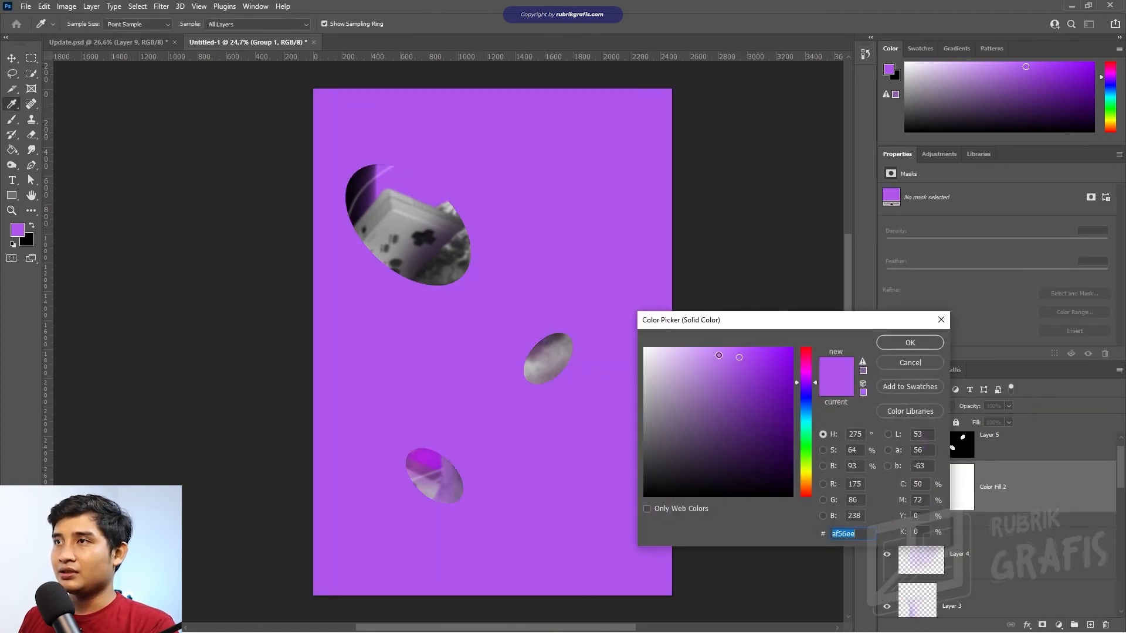
text(ffffff)
click(922, 338)
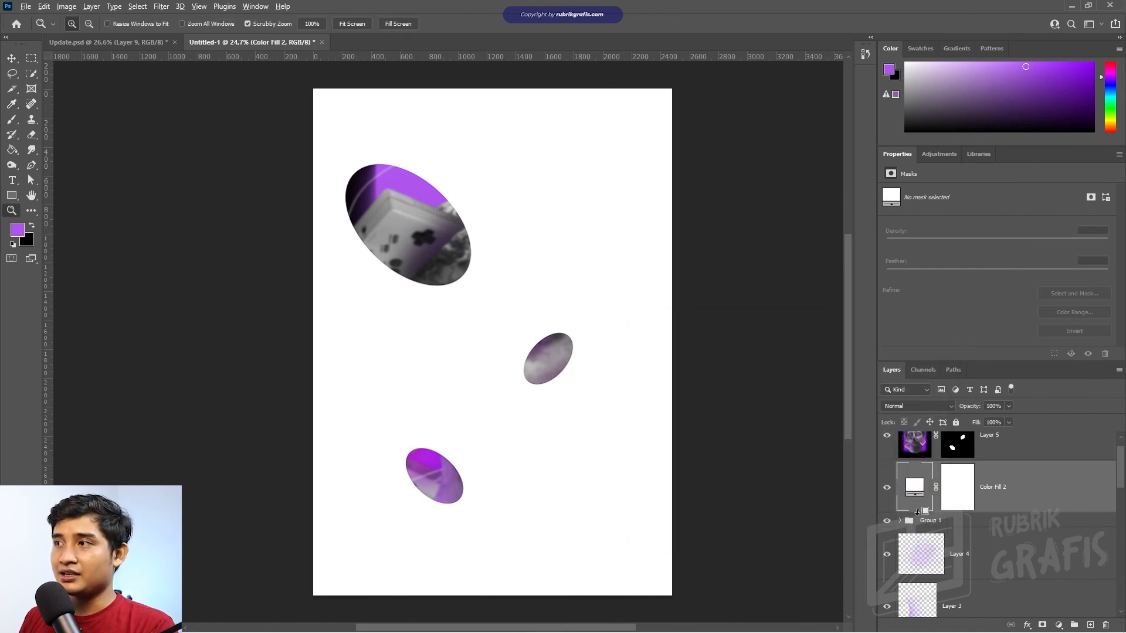
alt+click(925, 513)
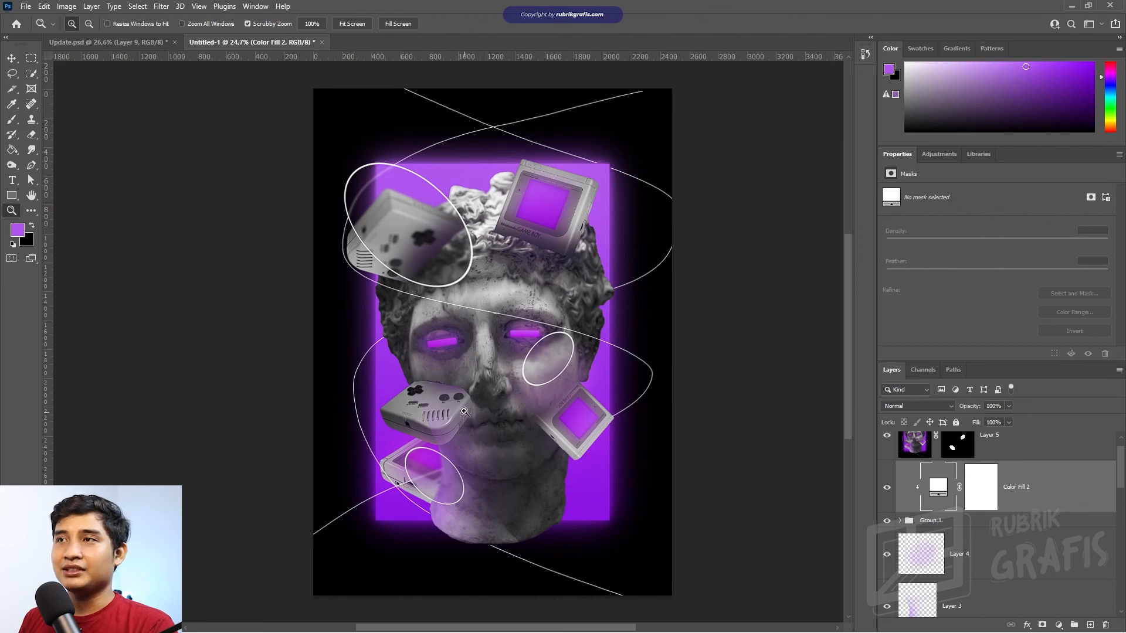
- Recolour the clipped fill of the oval outlines to a pale cream yellow
double_click(938, 490)
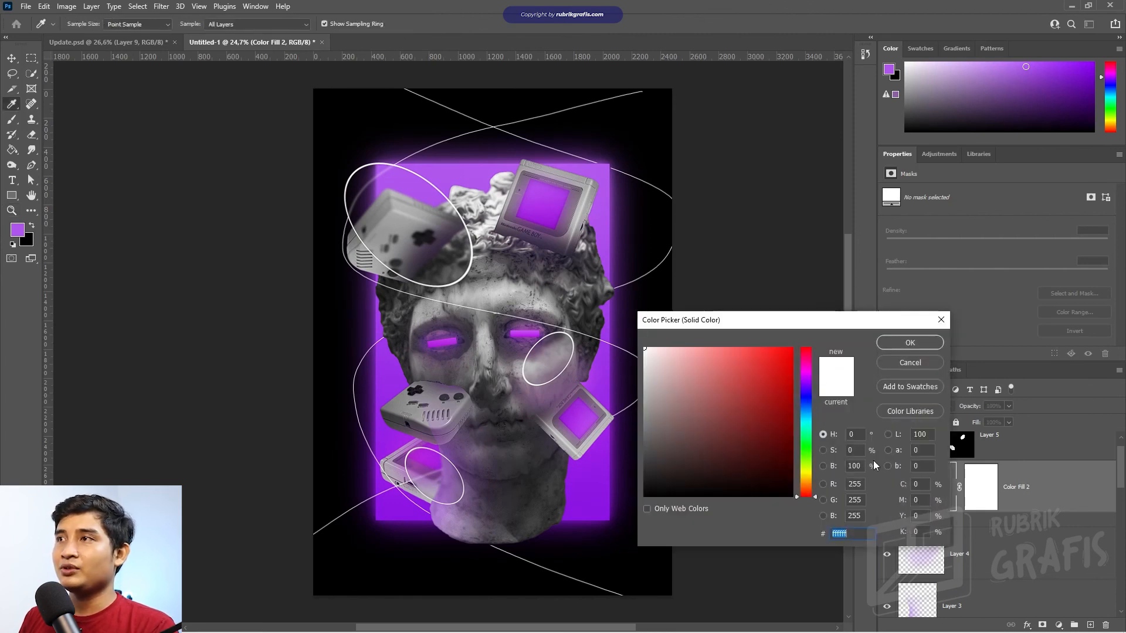
drag(806, 460, 803, 475)
drag(764, 391, 807, 290)
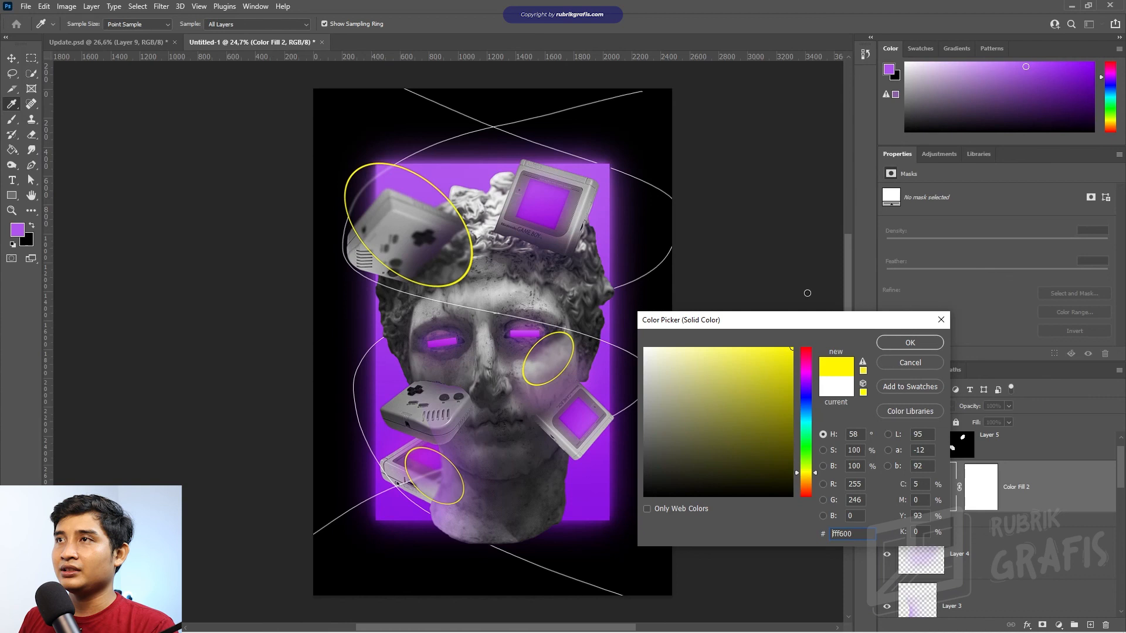
drag(739, 374, 659, 347)
click(909, 343)
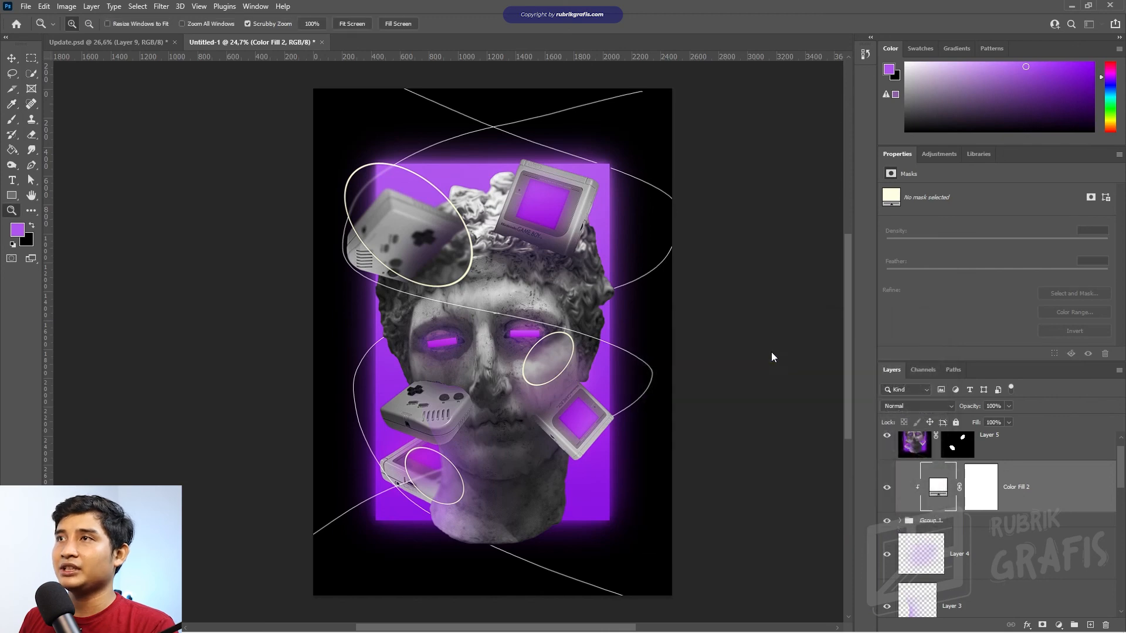
key(z)
click(11, 59)
key(z)
drag(474, 240, 475, 270)
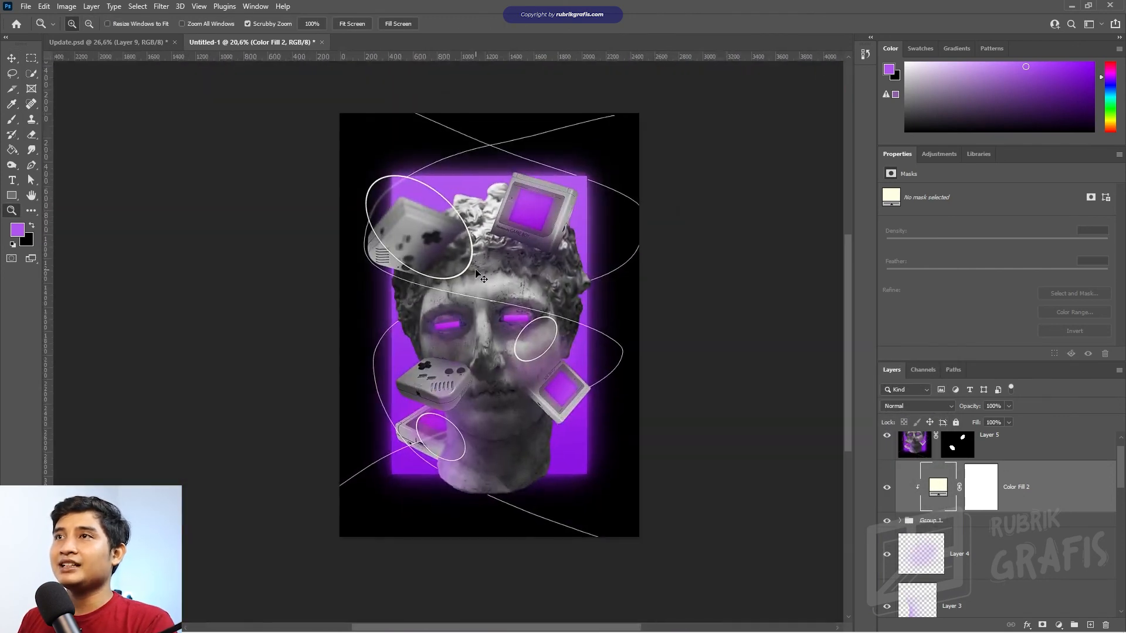
- Add the white Anton text "WHAT IS" on a new layer above the blurred layer, near the poster's upper edge
scroll(1015, 486, up, 1)
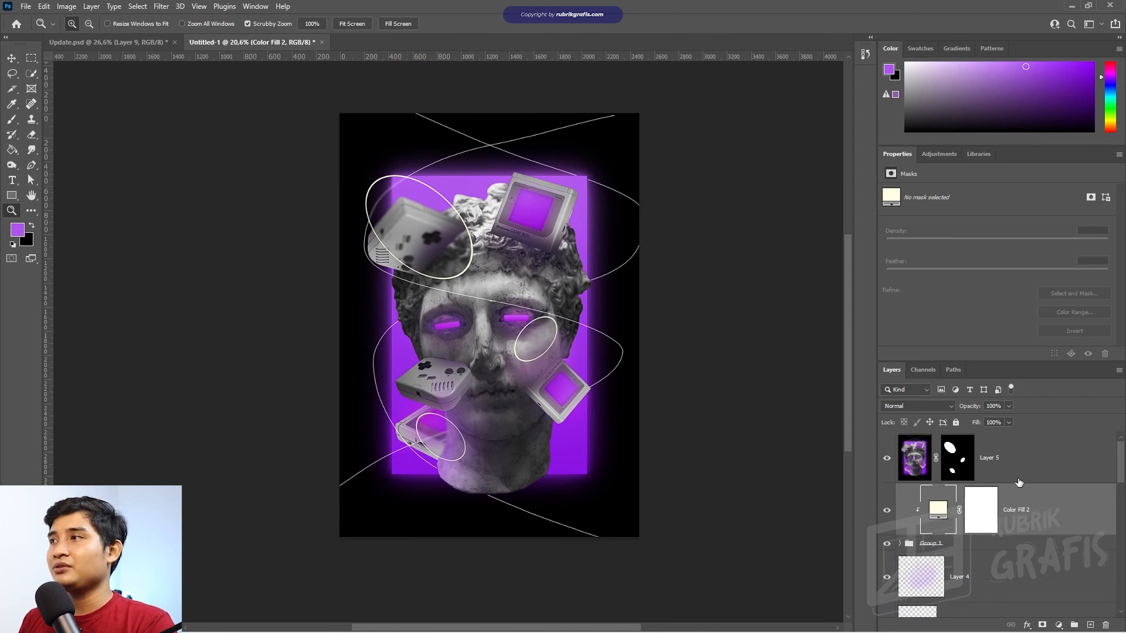
click(1025, 469)
click(1090, 625)
key(r)
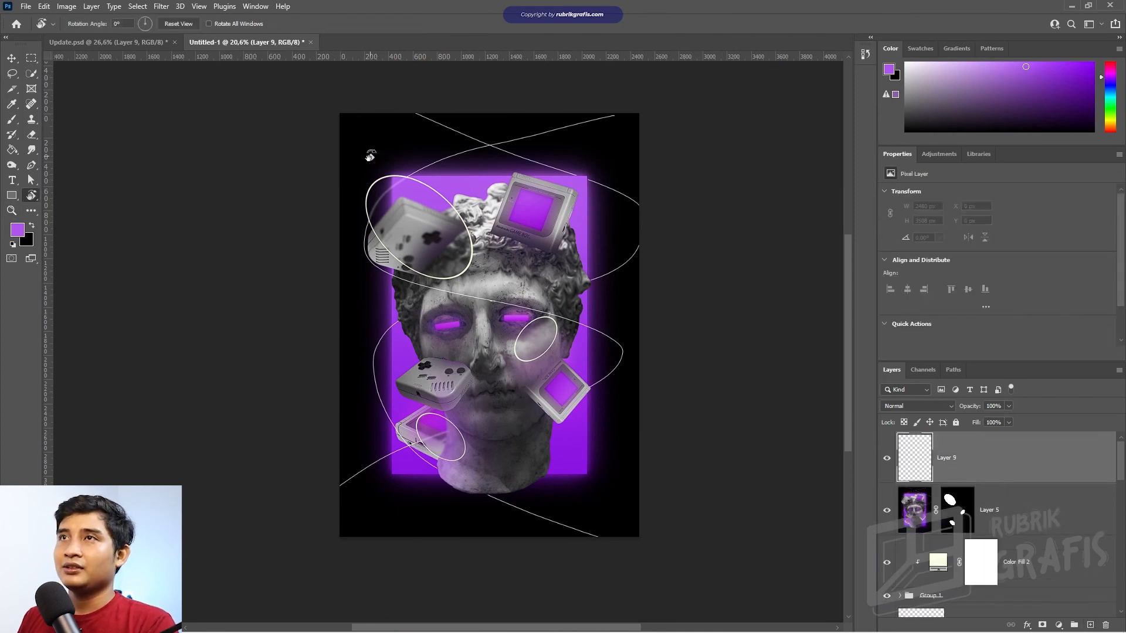
key(t)
click(373, 151)
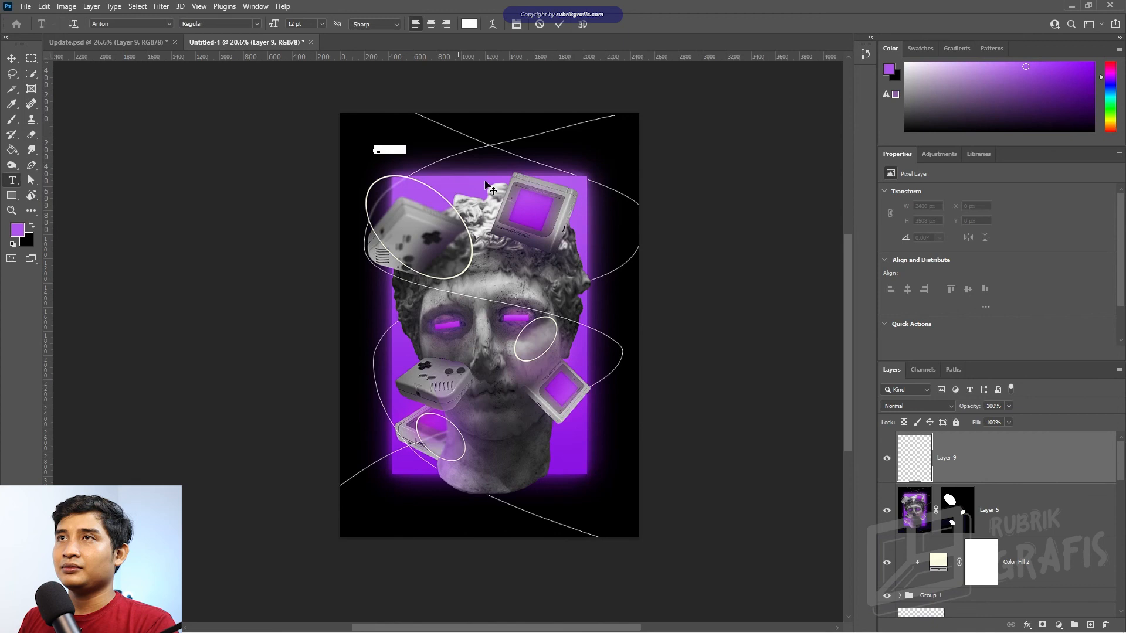
text(WHAT)
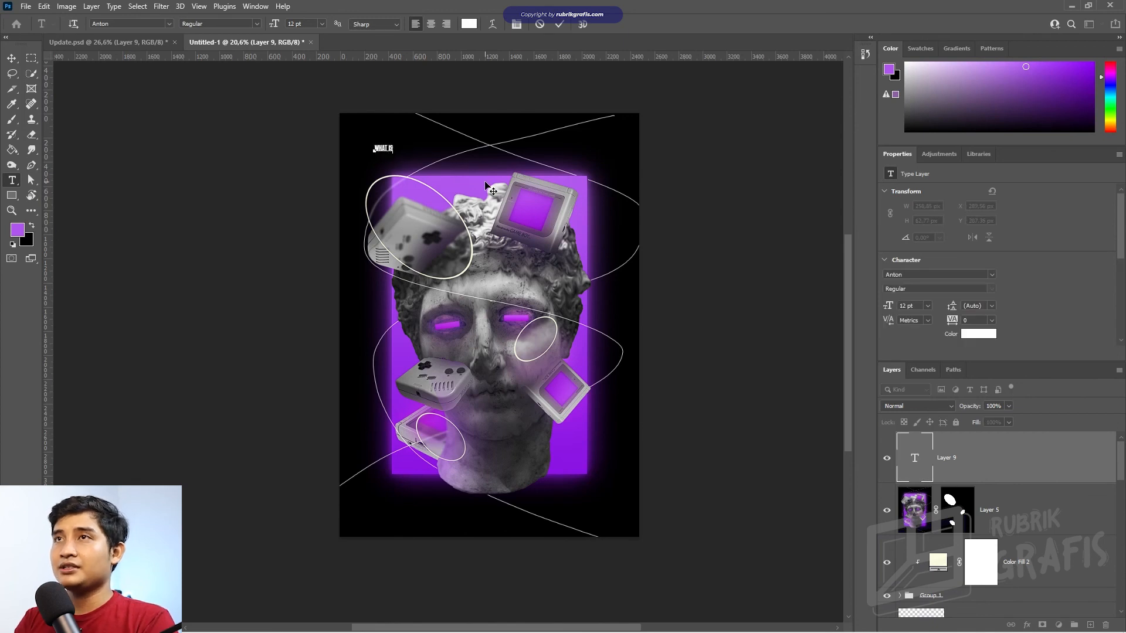
text( IS)
click(12, 58)
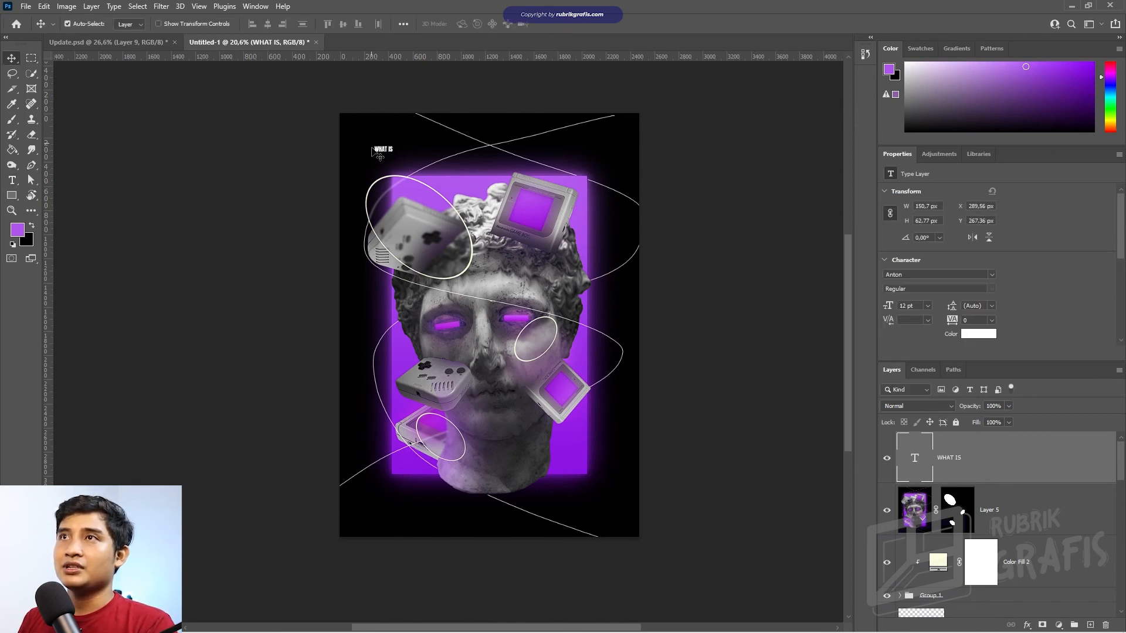
- Enlarge the WHAT IS text to 95.81 pt and place it in the poster's upper left corner
key(ctrl+t)
drag(393, 145, 498, 194)
click(580, 24)
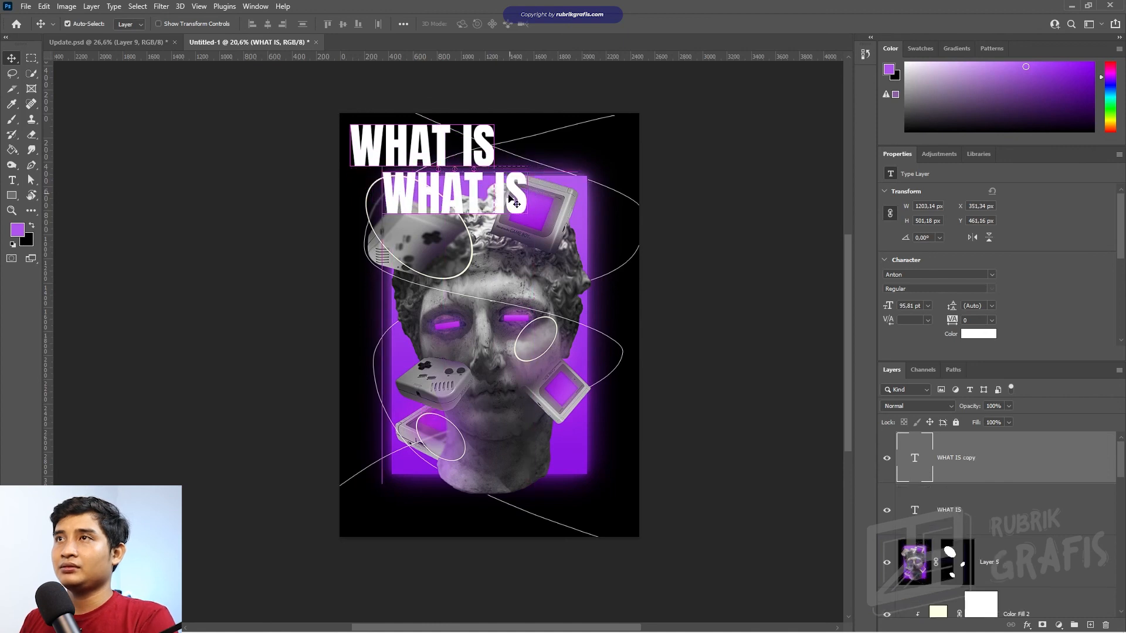
- Duplicate the WHAT IS text just below the original, offset to the right, and change the copy to "MATTER"
key(t)
triple_click(498, 194)
text(MATER)
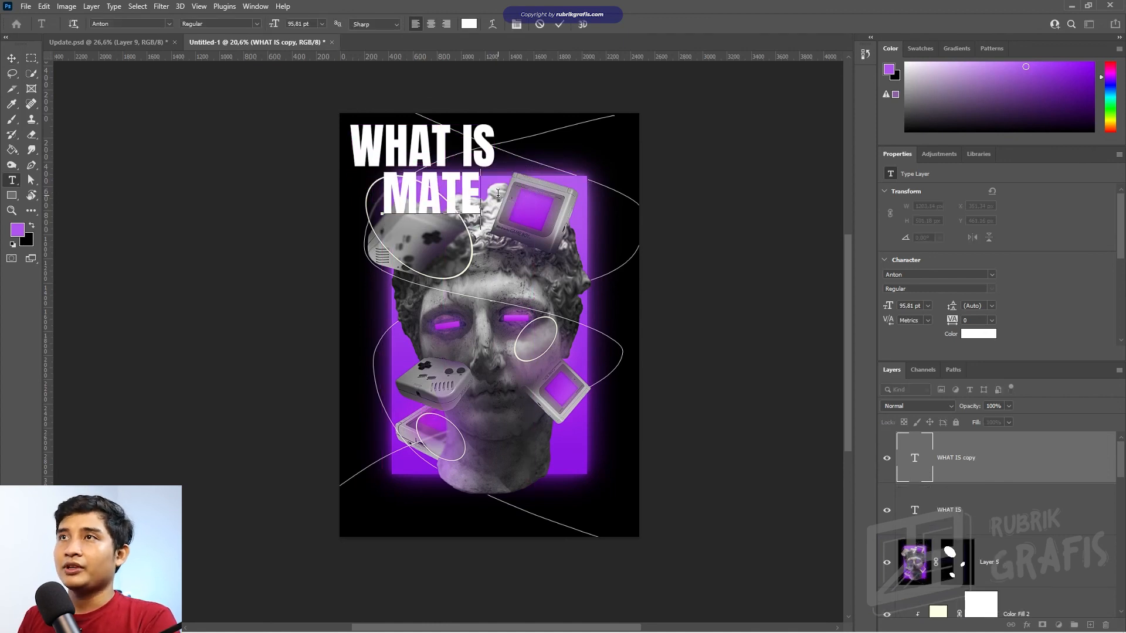
key(BackSpace)
key(BackSpace)
text(TER)
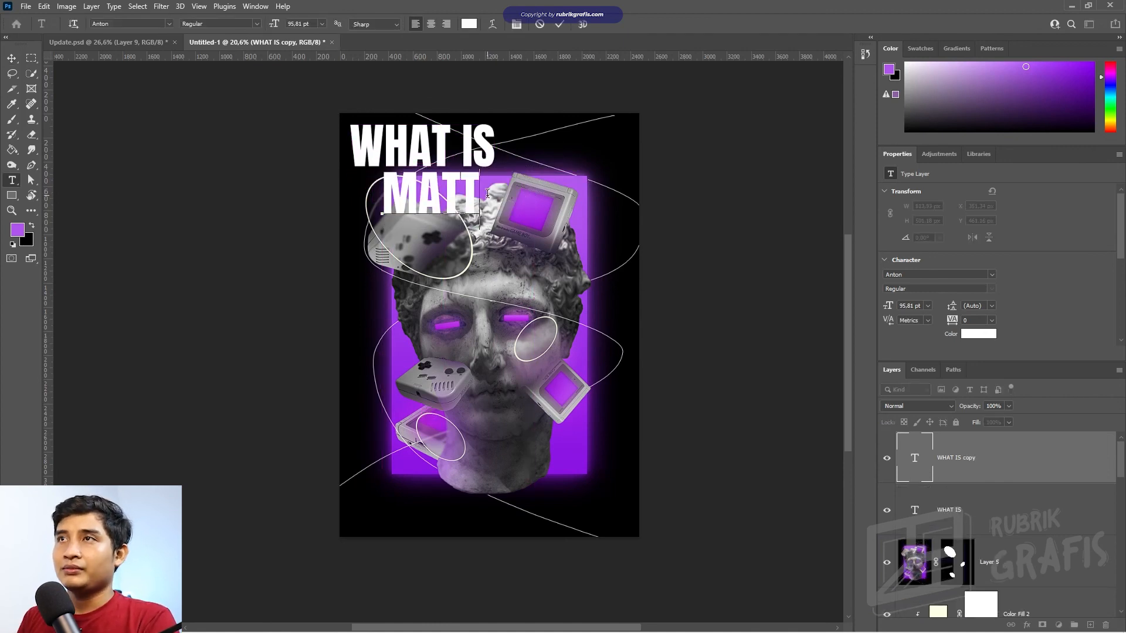
click(12, 58)
- Reduce the MATTER text to 82.99 pt and place three copies in a level row along the poster's lower edge
key(ctrl+t)
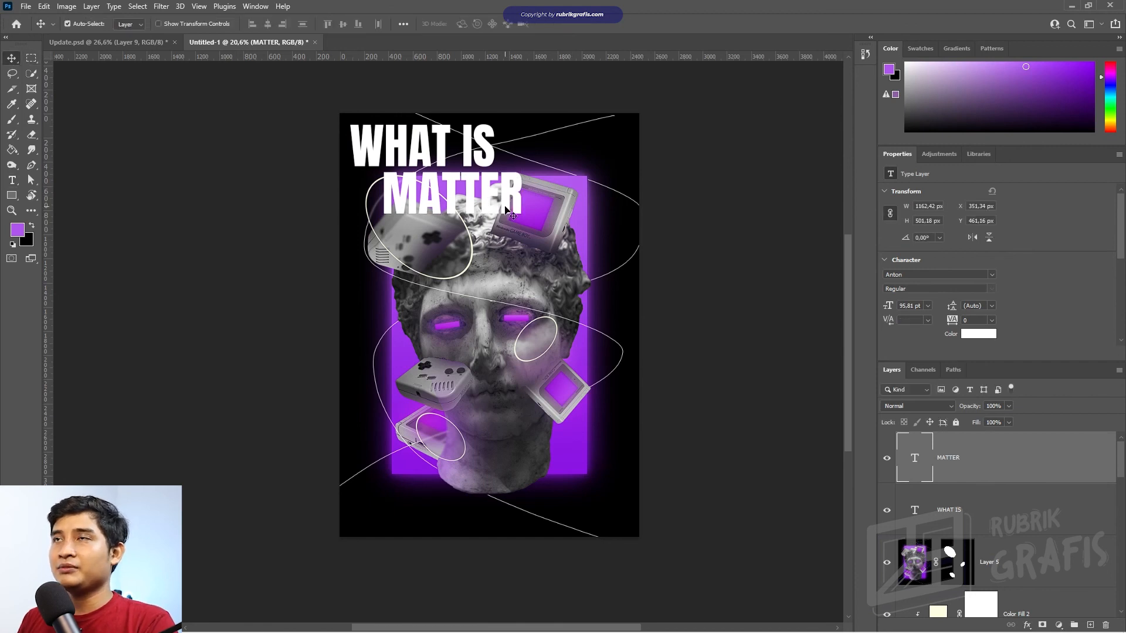
mouse_move(509, 221)
mouse_down()
mouse_move(489, 210)
mouse_move(501, 217)
mouse_up()
click(584, 25)
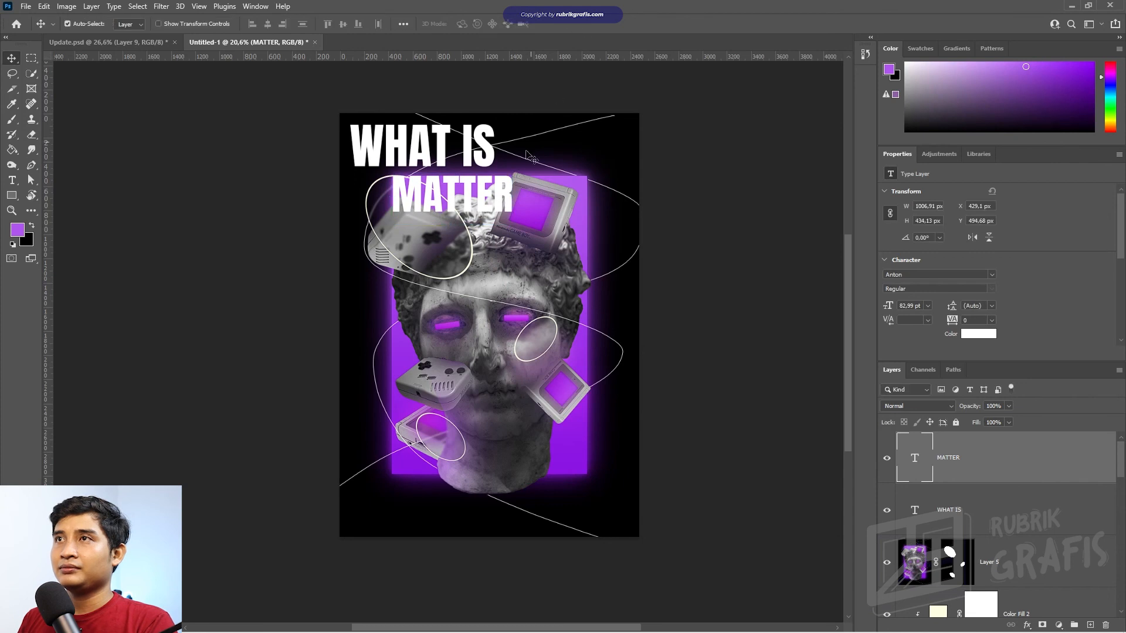
drag(500, 195, 705, 519)
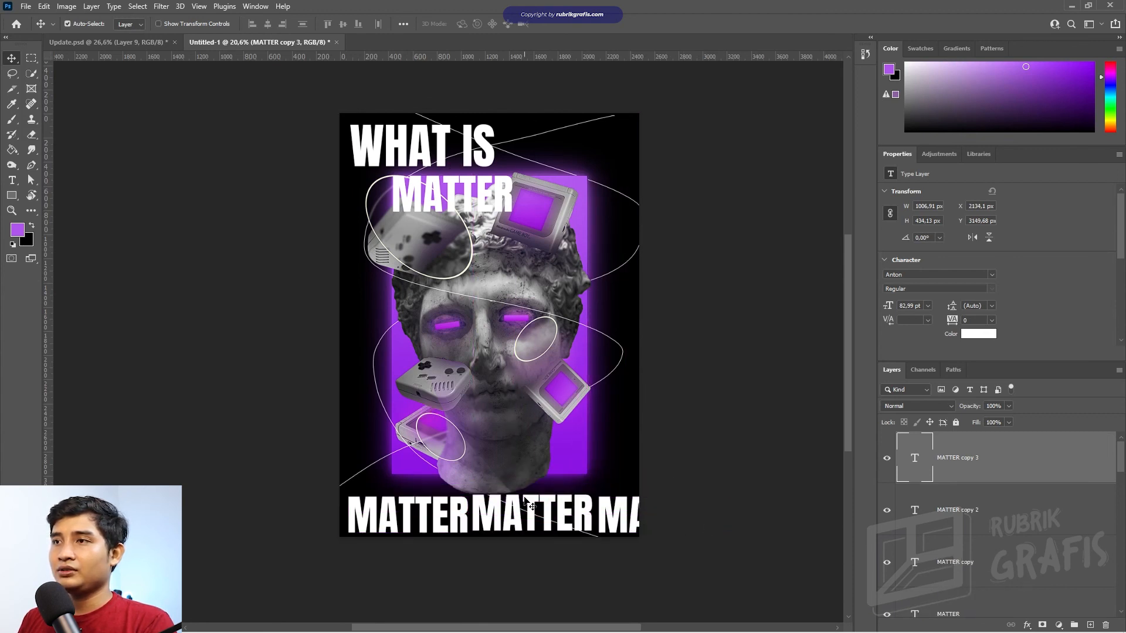
drag(578, 514, 578, 517)
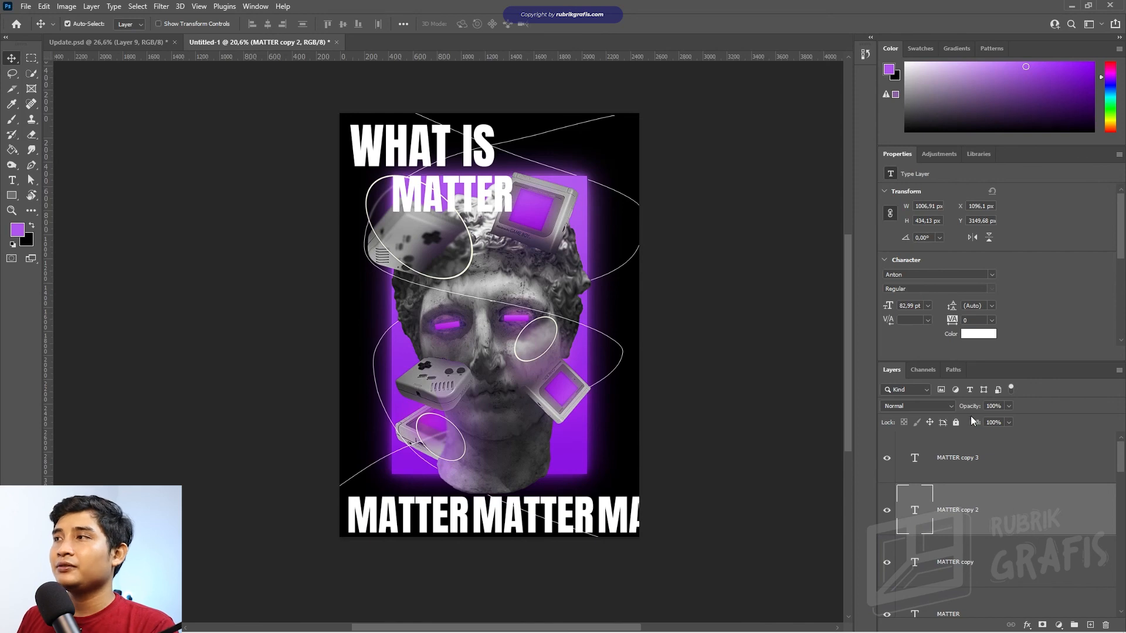
- Set the middle lower MATTER text's fill to 0% and give it a white 6 px outside stroke
drag(977, 424, 907, 433)
right_click(1003, 514)
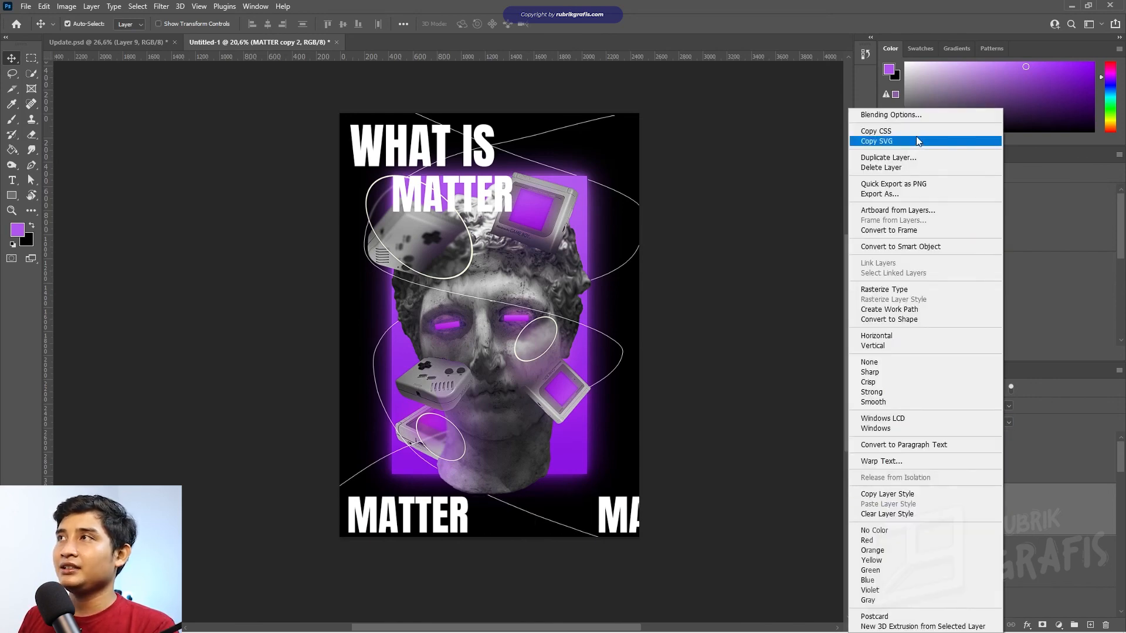
click(725, 262)
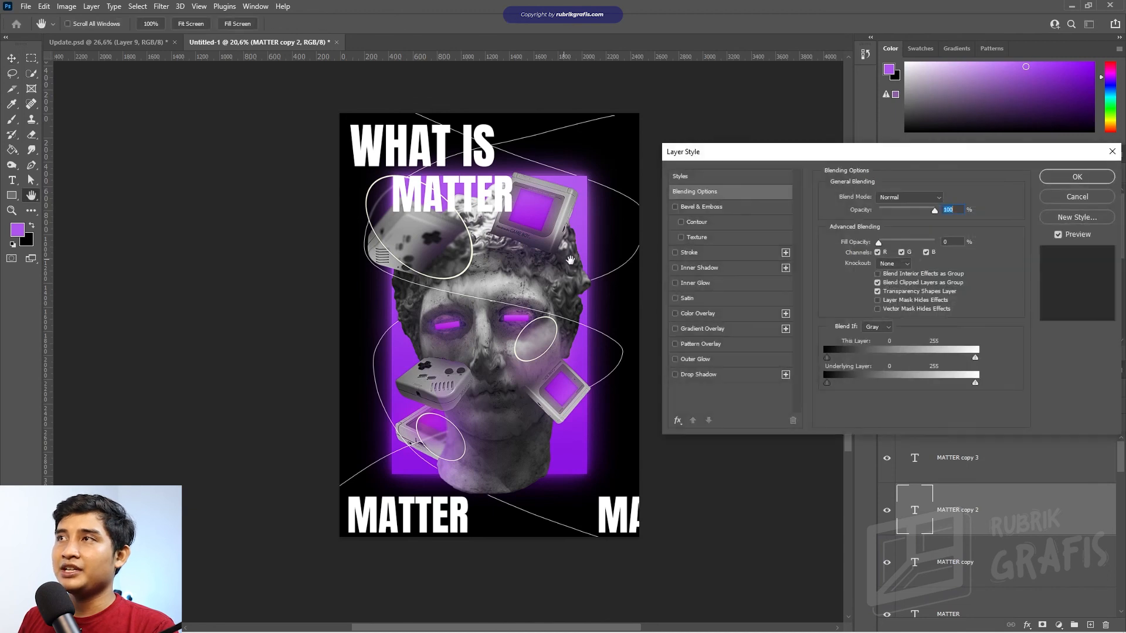
click(685, 253)
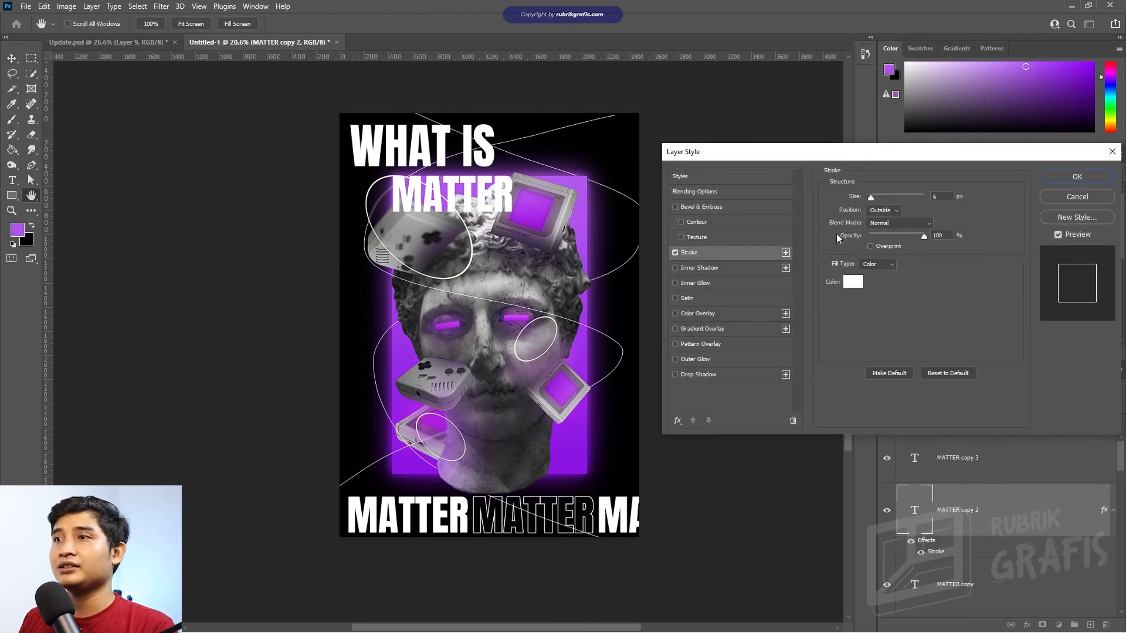
click(1069, 178)
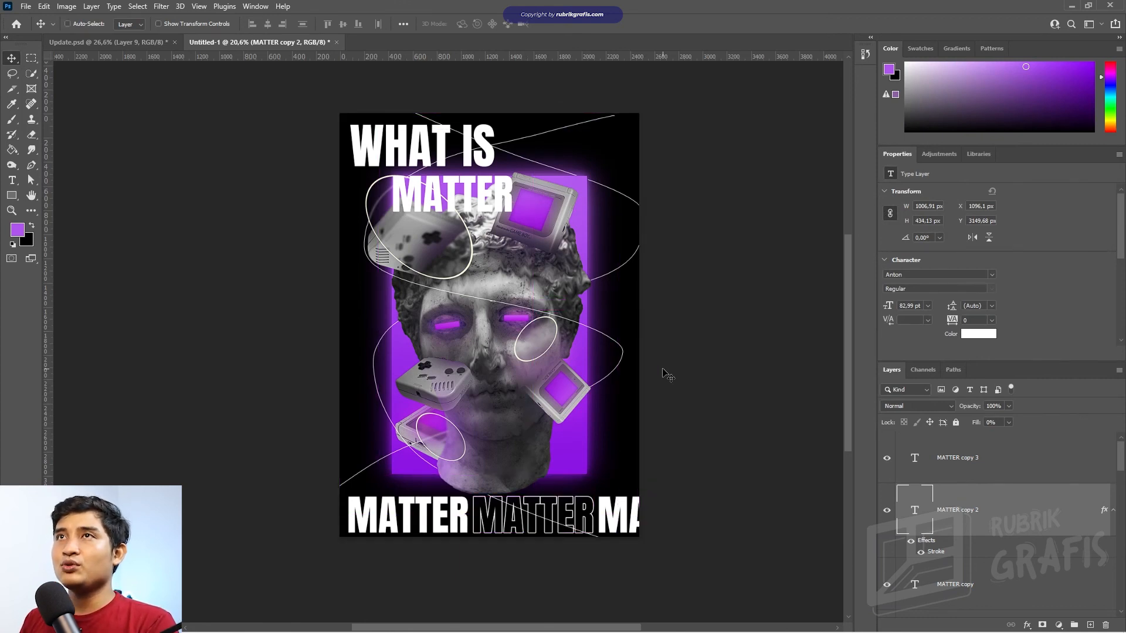
- Switch to Update.psd, hide the Tulisan, Lingkaran Blur, Garis Outline Blur, Garis Pensil and Objek groups, and collapse Objek
key(ctrl+Tab)
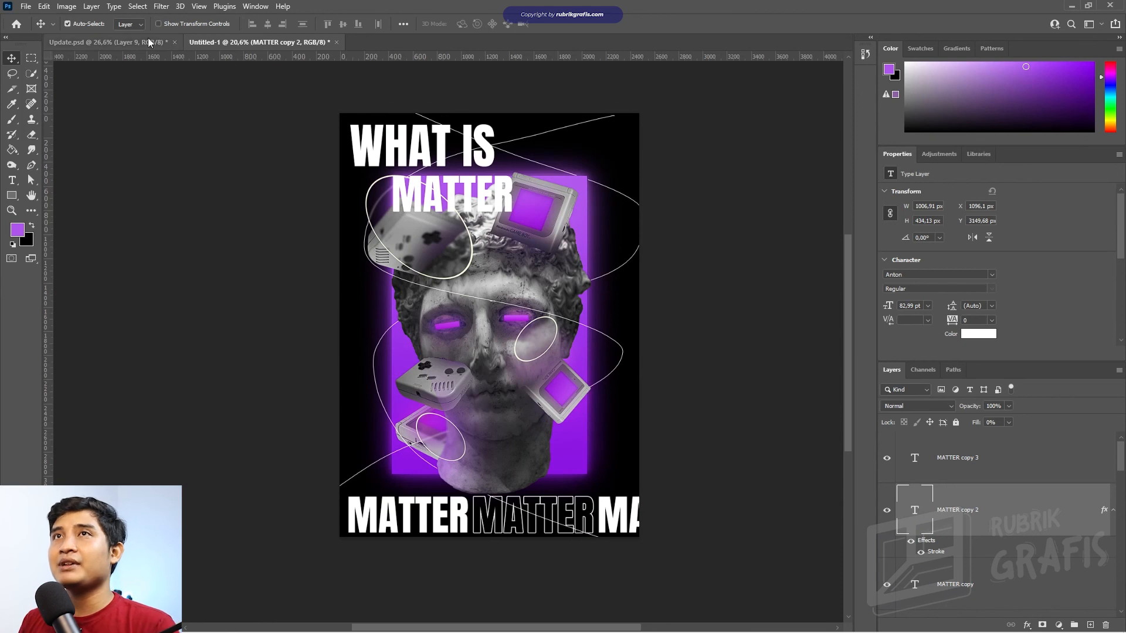
scroll(929, 508, up, 2)
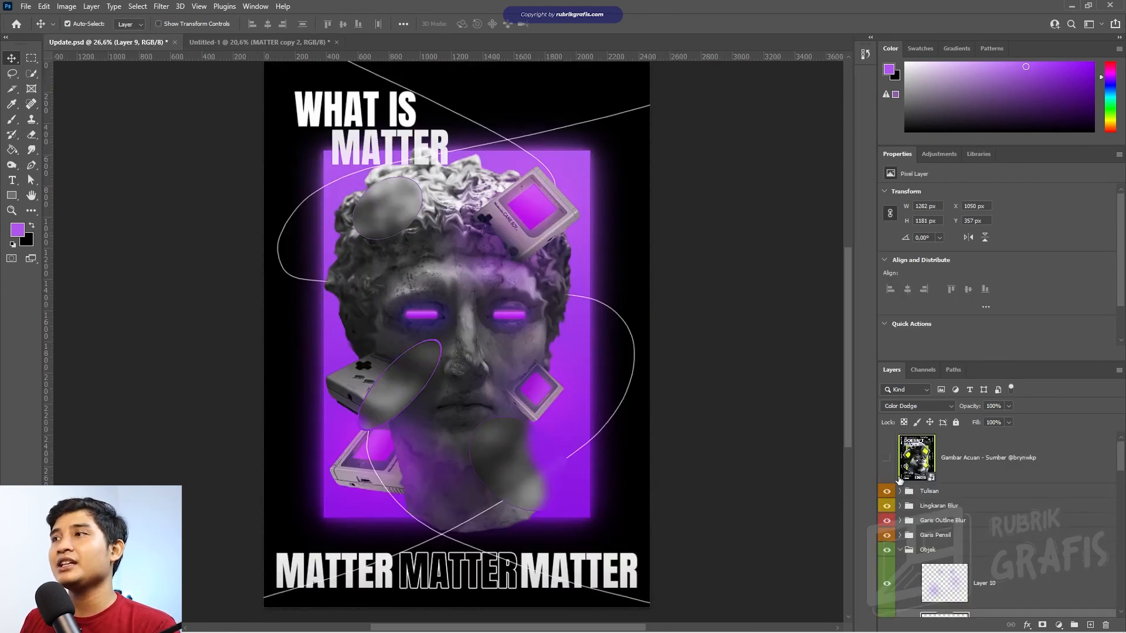
drag(886, 535, 887, 490)
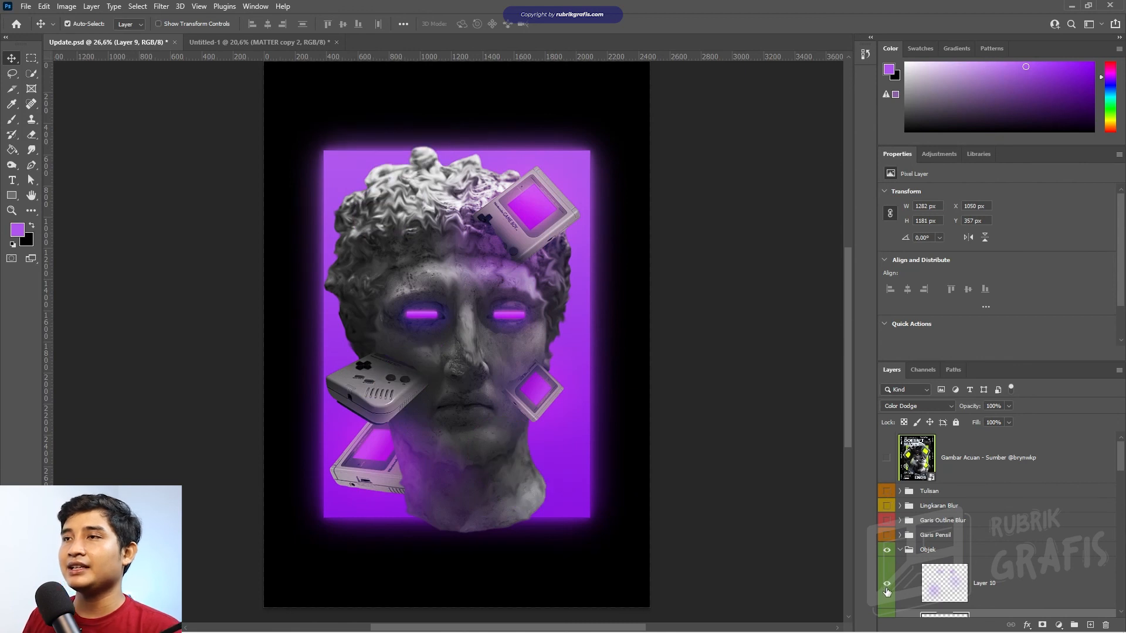
click(887, 551)
click(907, 551)
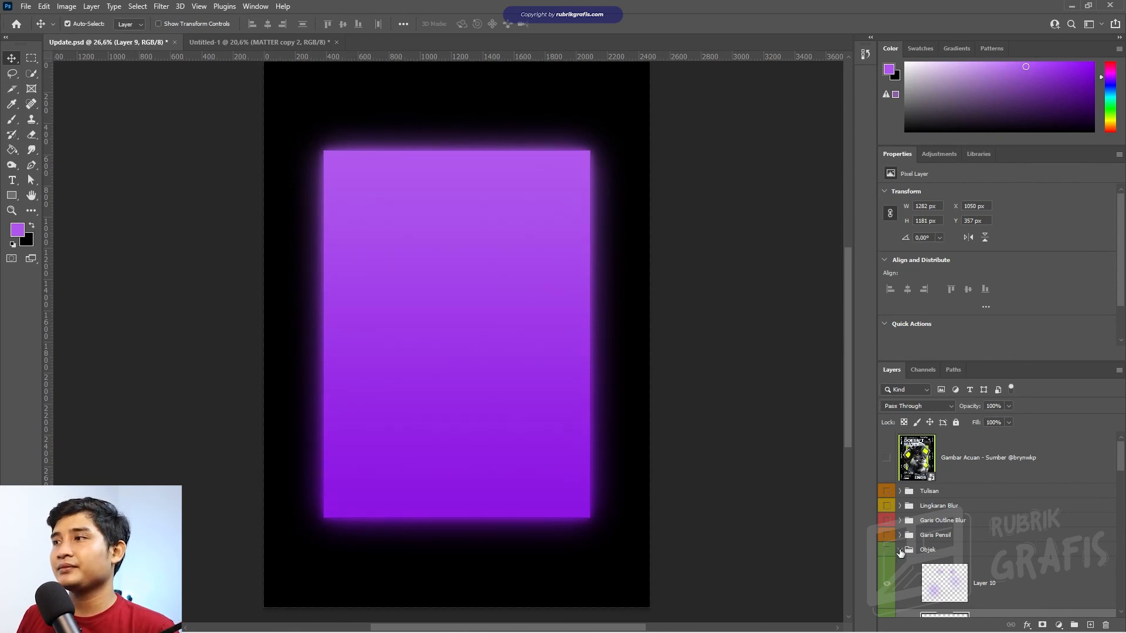
click(899, 549)
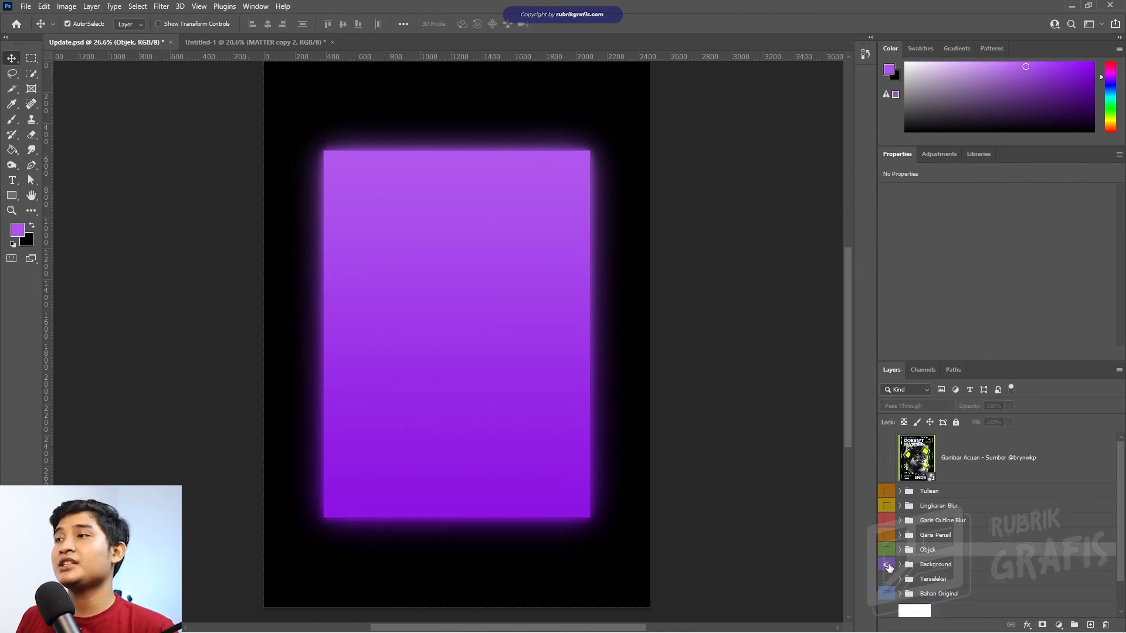
- Show the Objek, Garis Pensil, Lingkaran Blur, Garis Outline Blur and Tulisan groups again one by one to review the design's build-up
click(887, 551)
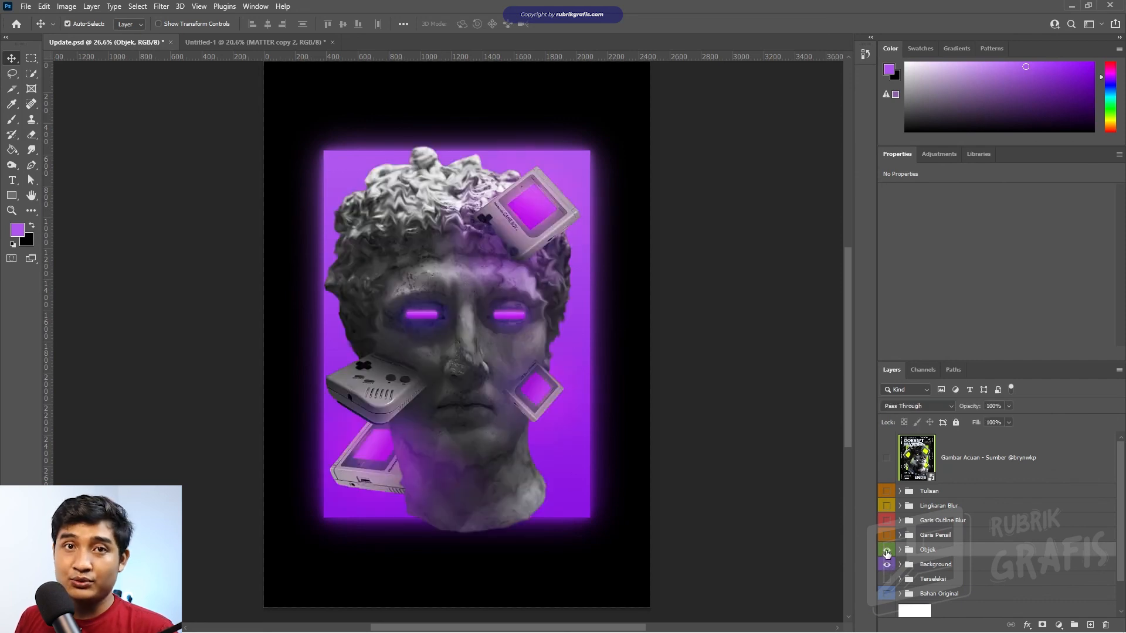
click(887, 535)
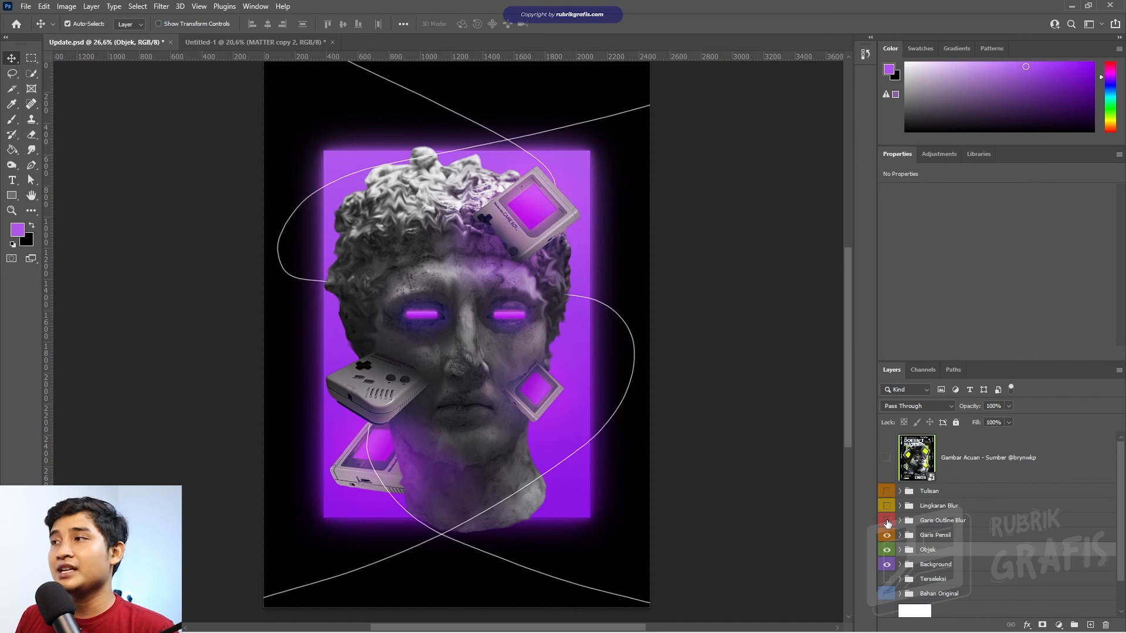
click(887, 506)
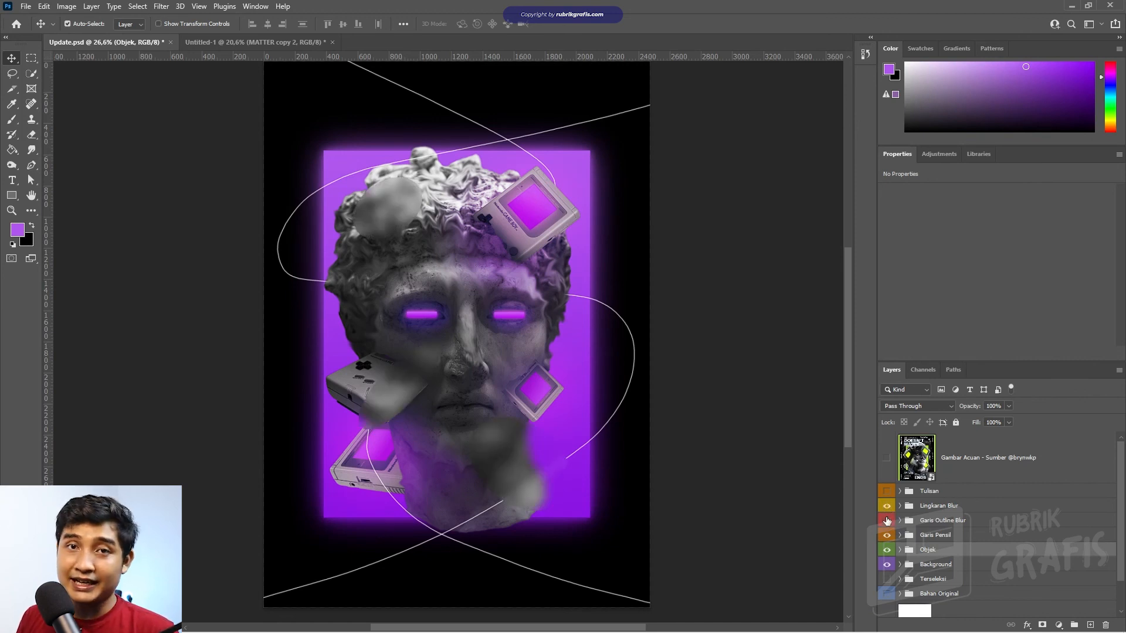
click(887, 520)
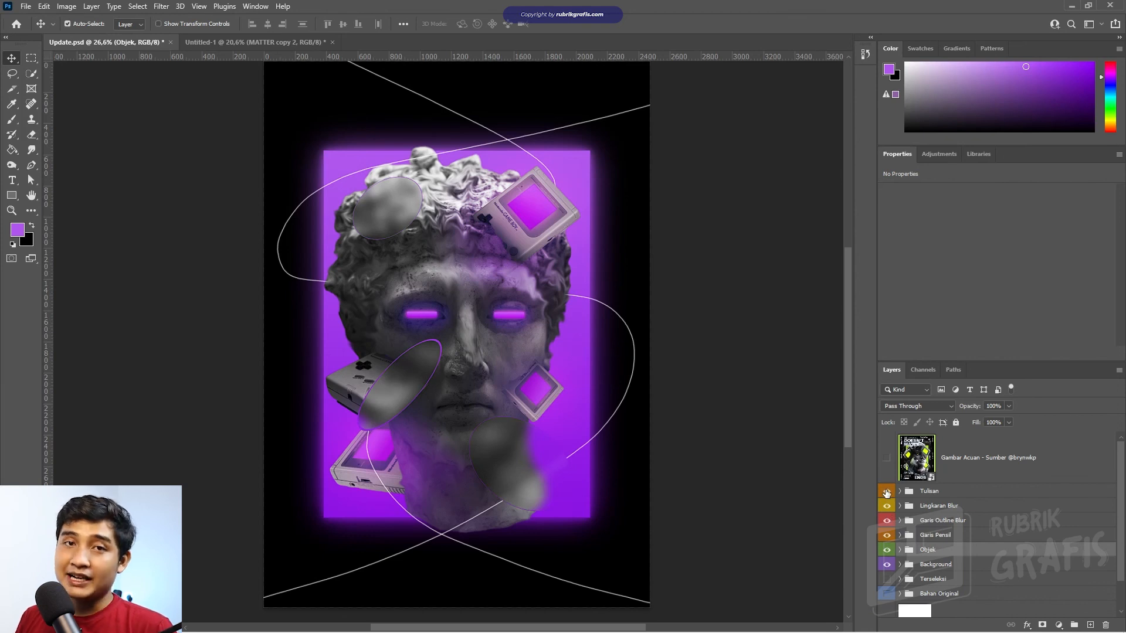
click(886, 492)
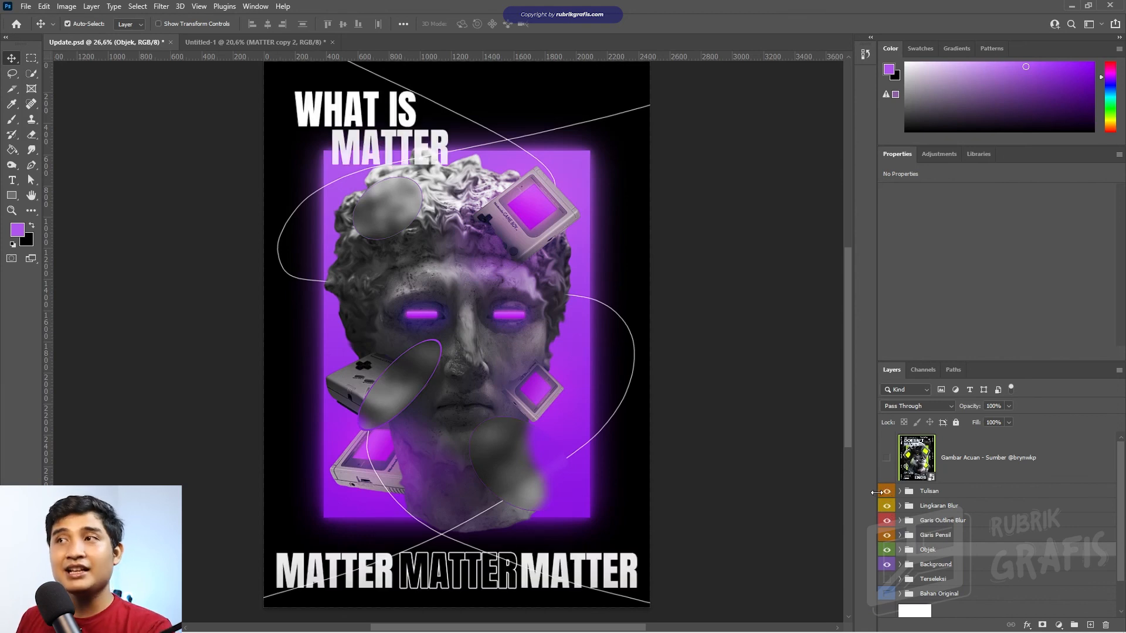